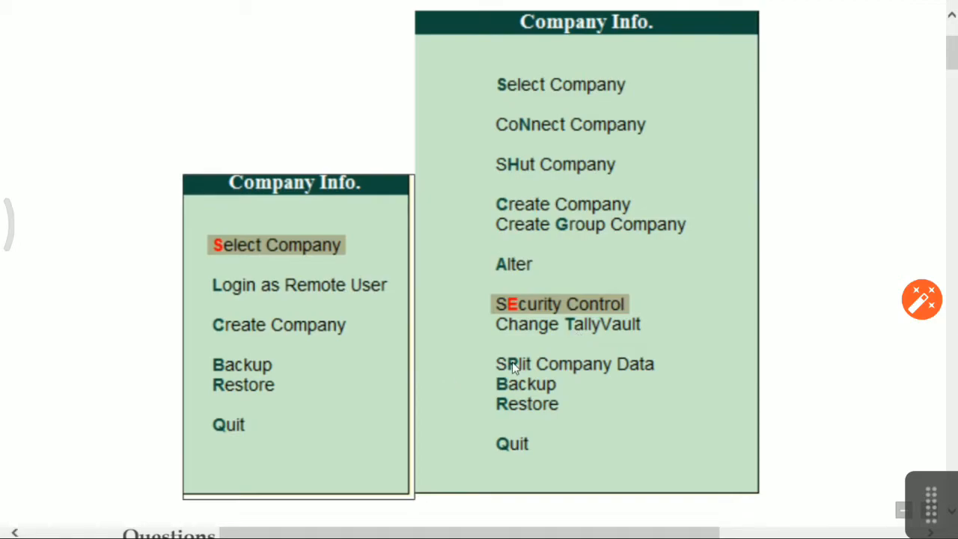
Scroll to the Questions table and copy the 'Select Company' text from it.
{"action": "scroll", "coordinate": [513, 349], "scroll_direction": "down", "scroll_amount": 3}
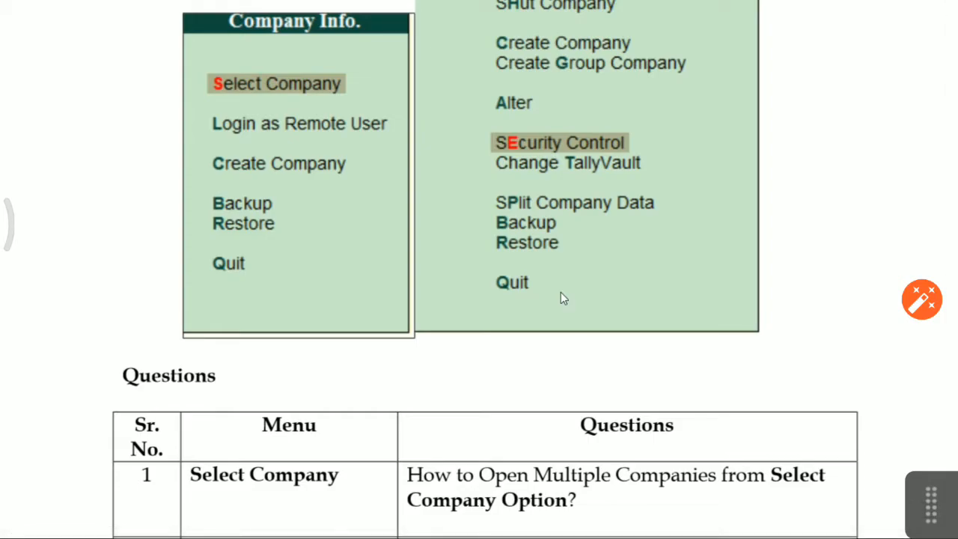
{"action": "scroll", "coordinate": [527, 291], "scroll_direction": "down", "scroll_amount": 3}
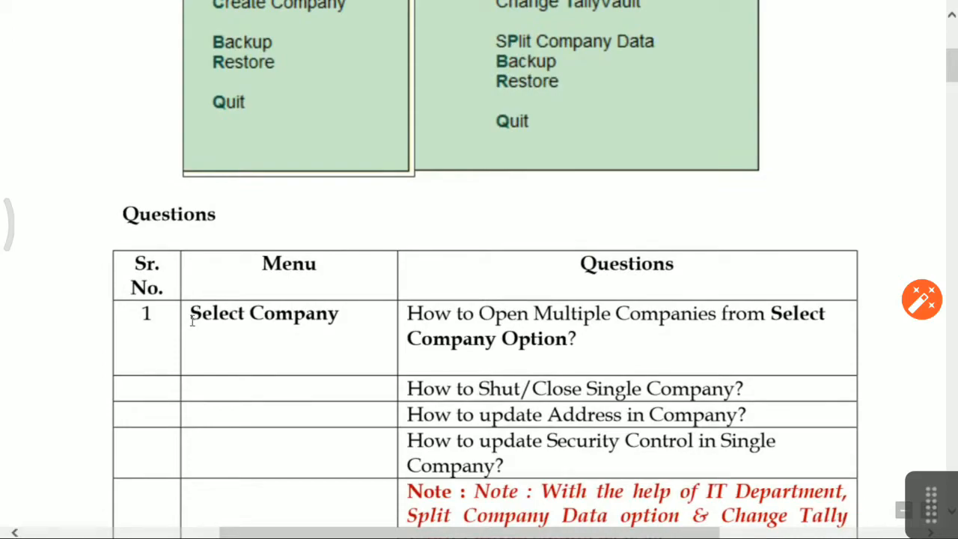
{"action": "left_click_drag", "start_coordinate": [191, 318], "coordinate": [300, 320]}
{"action": "left_click", "coordinate": [267, 325]}
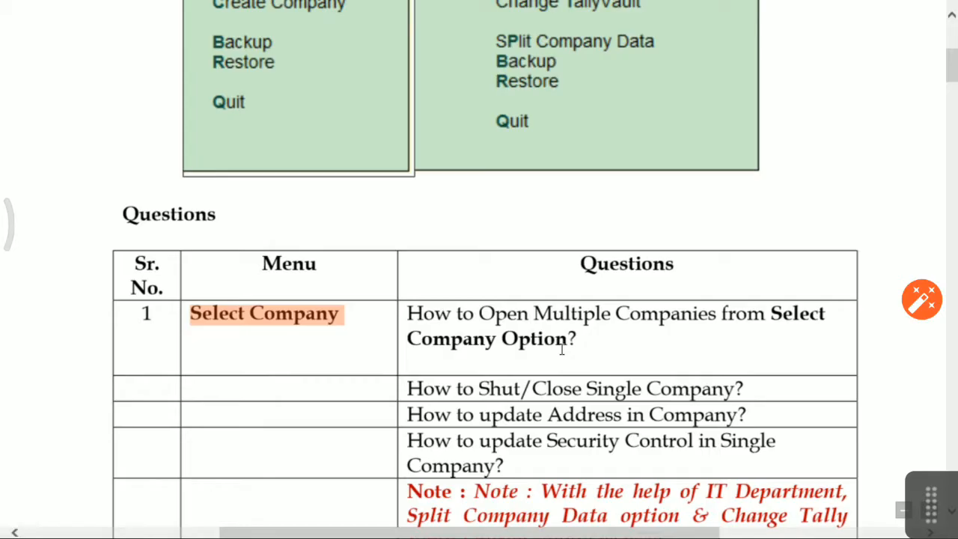
{"action": "key", "text": "alt+Tab"}
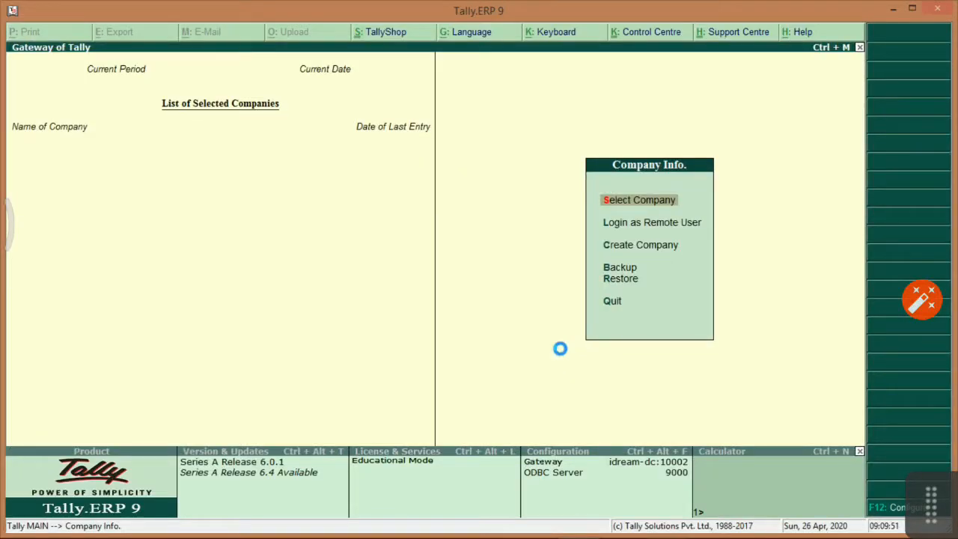
Select ABC & CO and log in with user name ADMIN and its password.
{"action": "key", "text": "Return"}
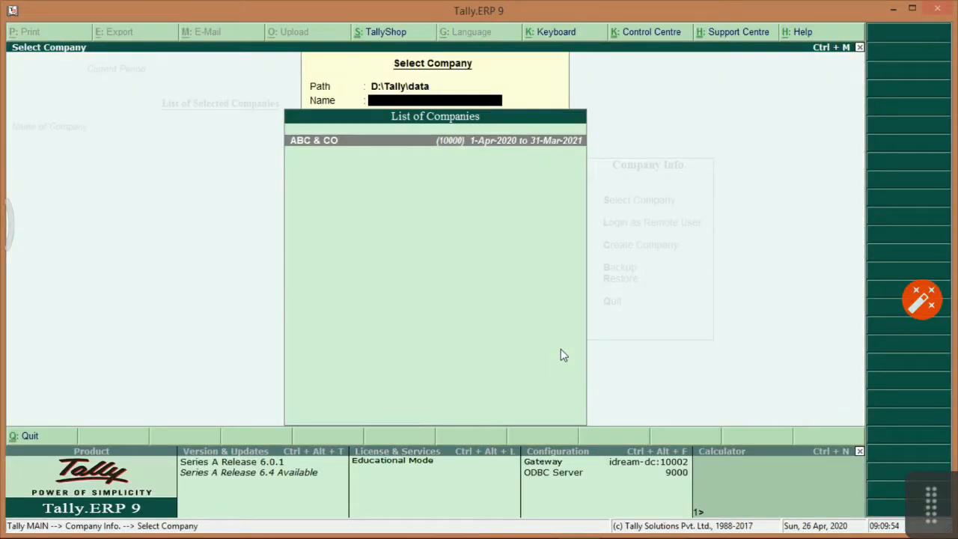
{"action": "key", "text": "Return"}
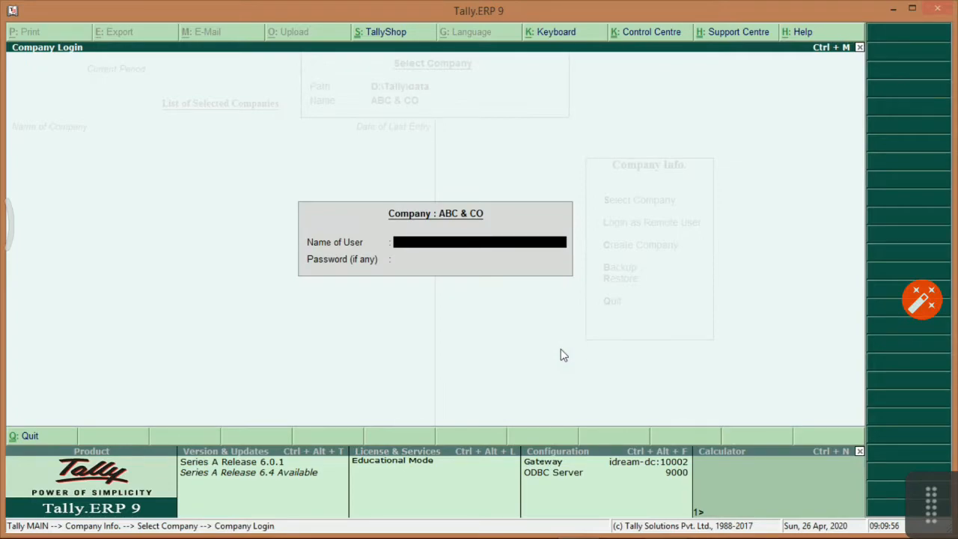
{"action": "type", "text": "ADMIN"}
{"action": "key", "text": "Return"}
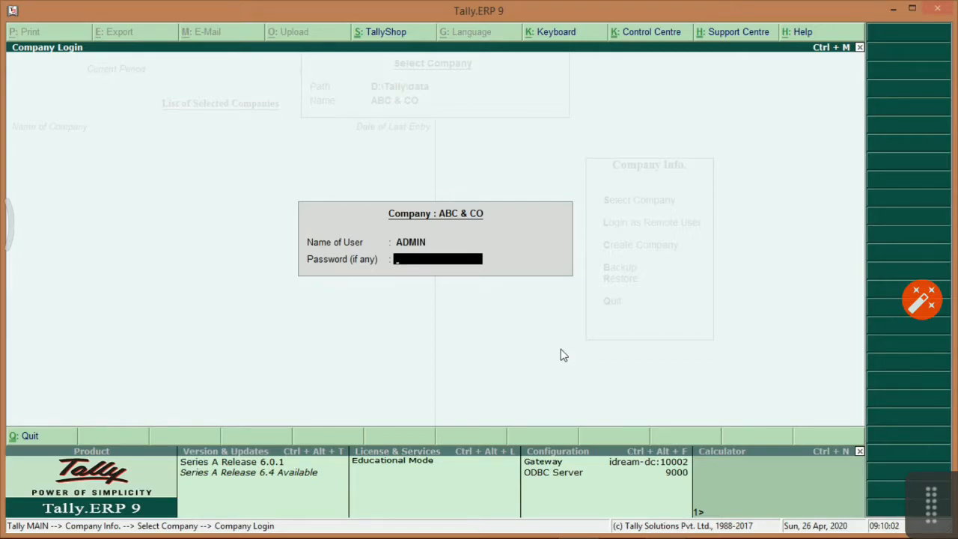
{"action": "type", "text": "*******"}
{"action": "key", "text": "Return"}
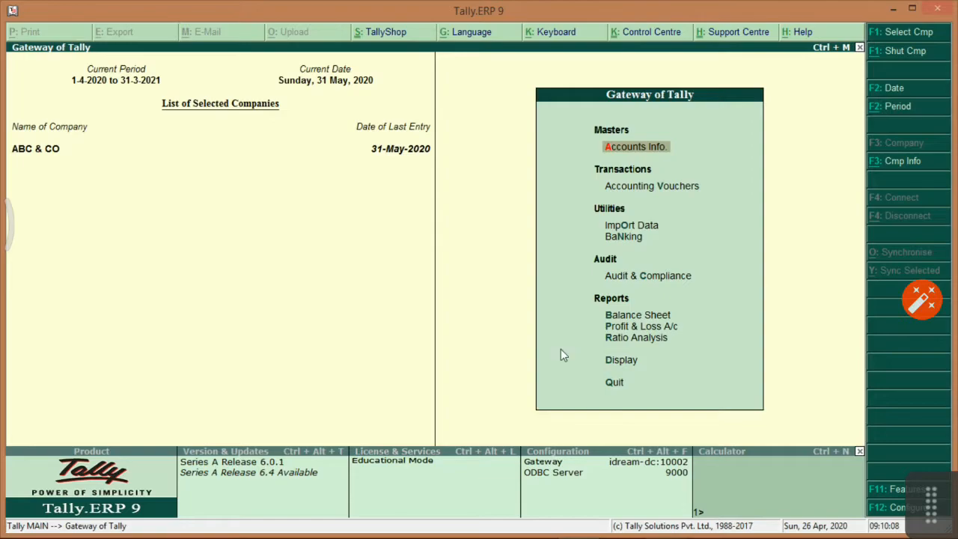
{"action": "key", "text": "F1"}
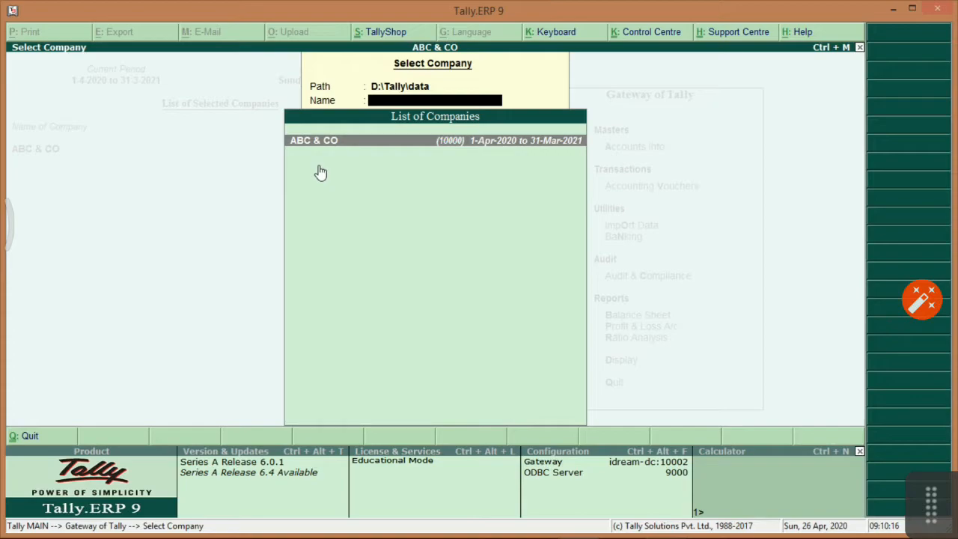
Close the company list and start Create Company from the Company Info menu.
{"action": "key", "text": "Escape"}
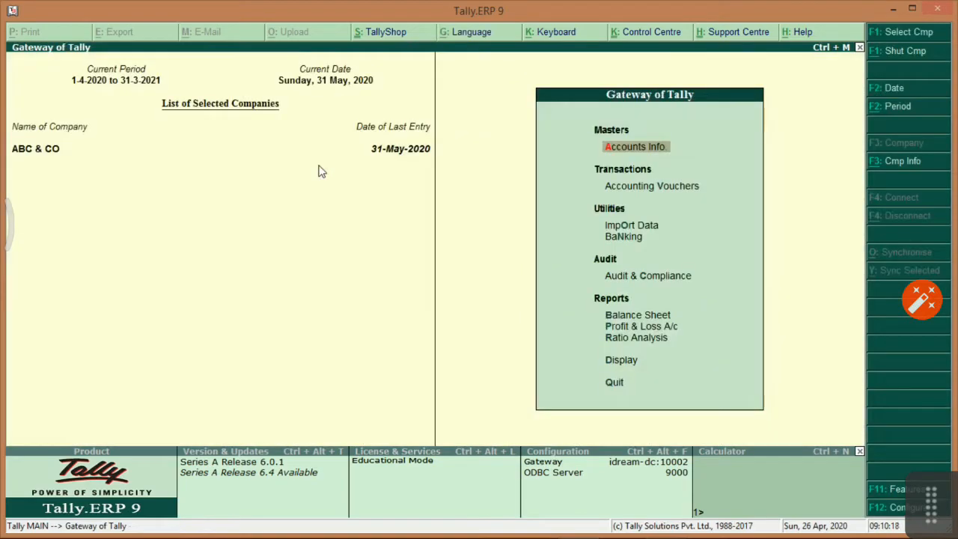
{"action": "key", "text": "alt+Tab"}
{"action": "key", "text": "alt+Tab"}
{"action": "left_click", "coordinate": [904, 162]}
{"action": "key", "text": "Down"}
{"action": "key", "text": "Down"}
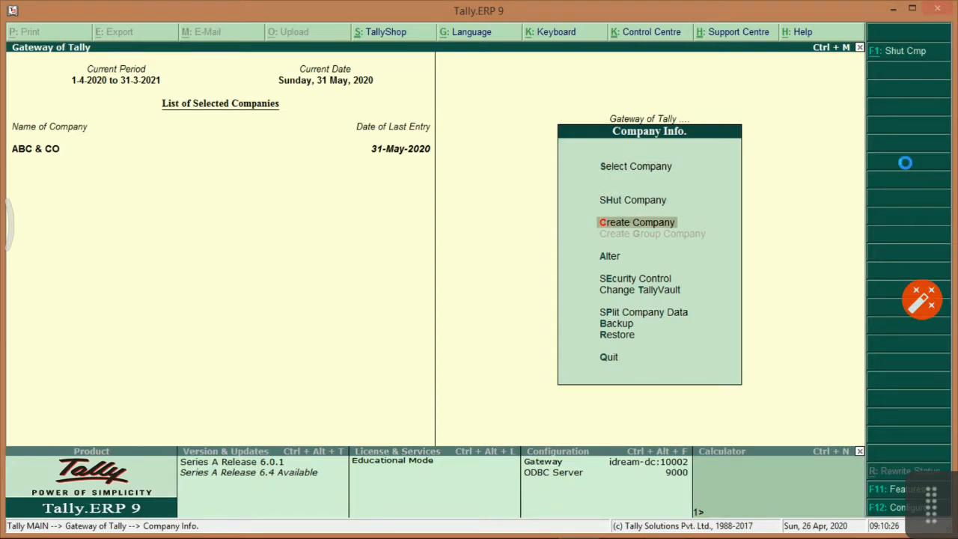
{"action": "key", "text": "Return"}
{"action": "key", "text": "alt+Tab"}
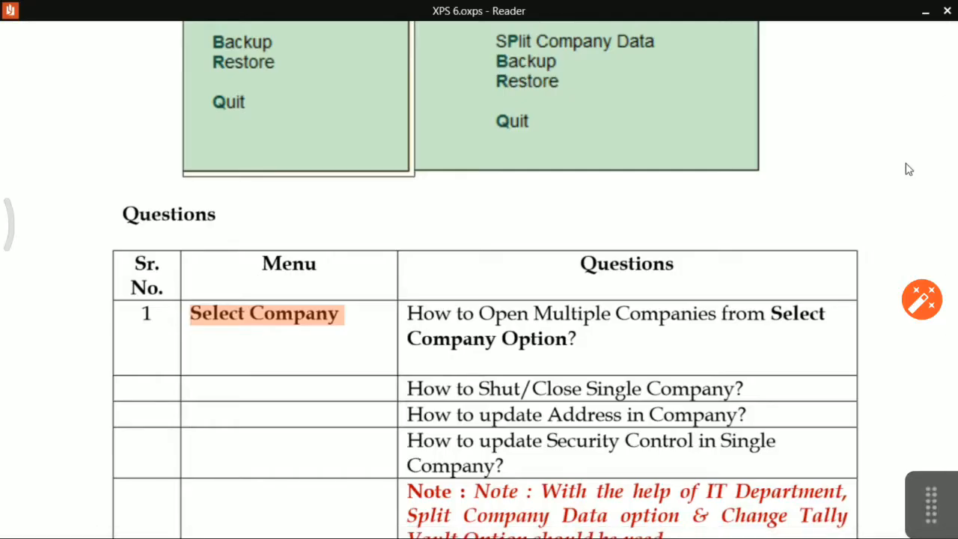
Scroll to question 2's Create Company row and select the text 'MNC Company'.
{"action": "scroll", "coordinate": [603, 315], "scroll_direction": "down", "scroll_amount": 10}
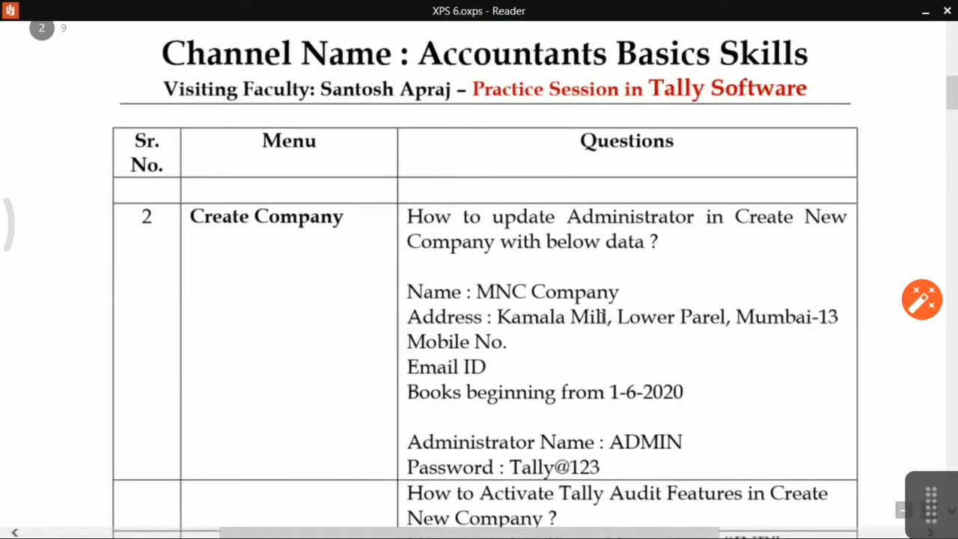
{"action": "scroll", "coordinate": [603, 319], "scroll_direction": "up", "scroll_amount": 1}
{"action": "scroll", "coordinate": [604, 320], "scroll_direction": "down", "scroll_amount": 1}
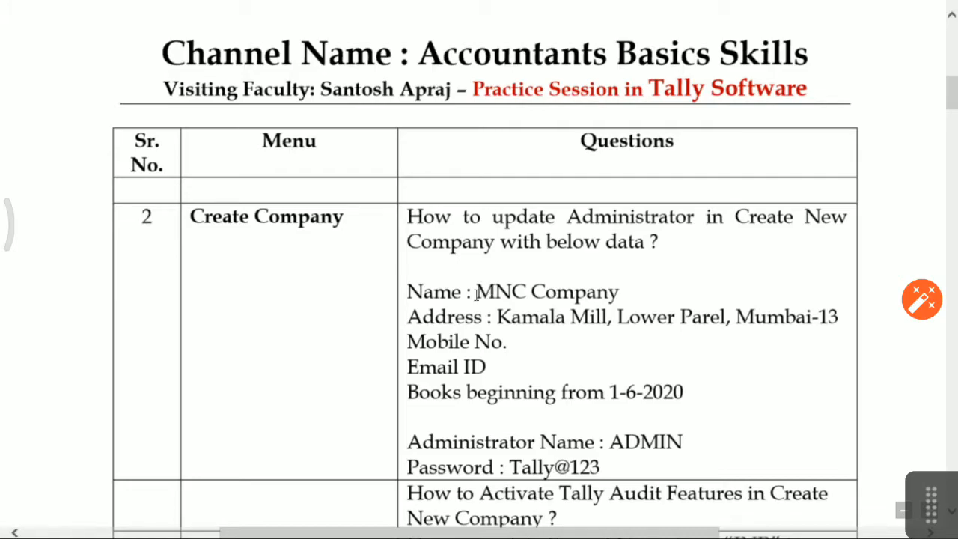
{"action": "left_click_drag", "start_coordinate": [474, 292], "coordinate": [584, 295]}
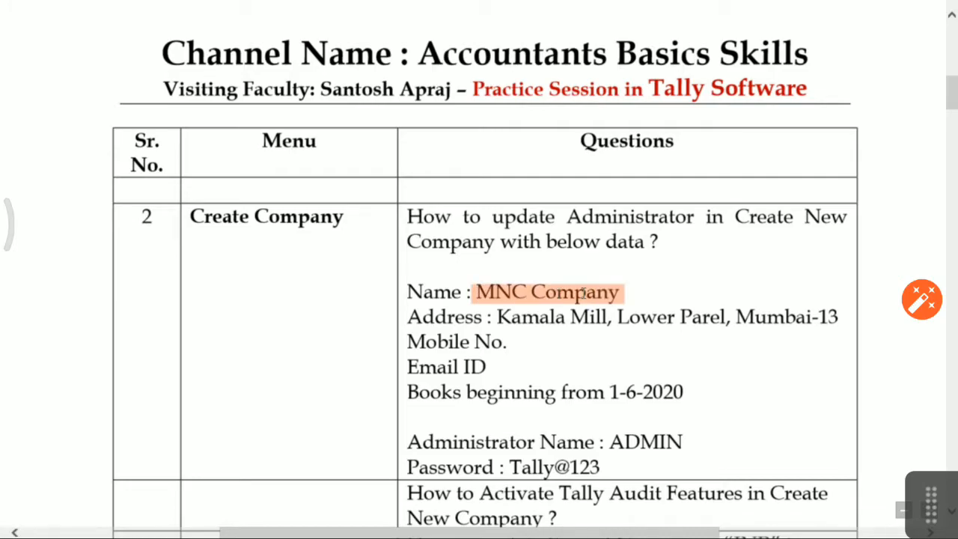
Paste MNC Company as the company name and its address copied from the question sheet.
{"action": "key", "text": "alt+Tab"}
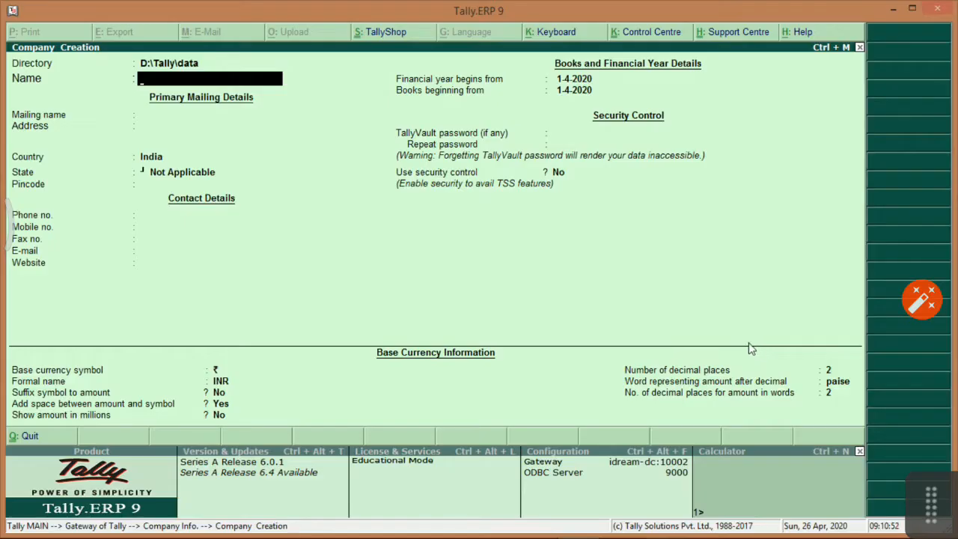
{"action": "key", "text": "ctrl+alt+v"}
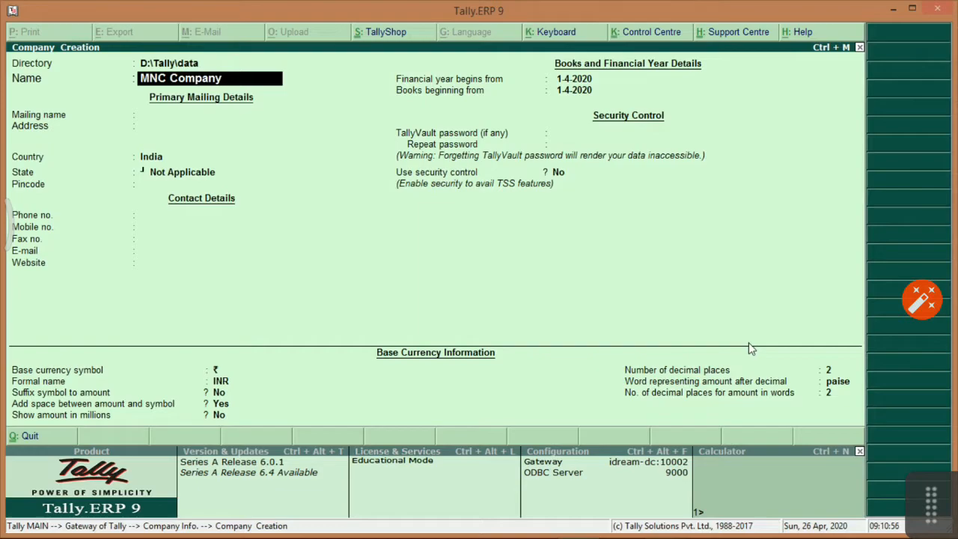
{"action": "key", "text": "Return"}
{"action": "key", "text": "Return"}
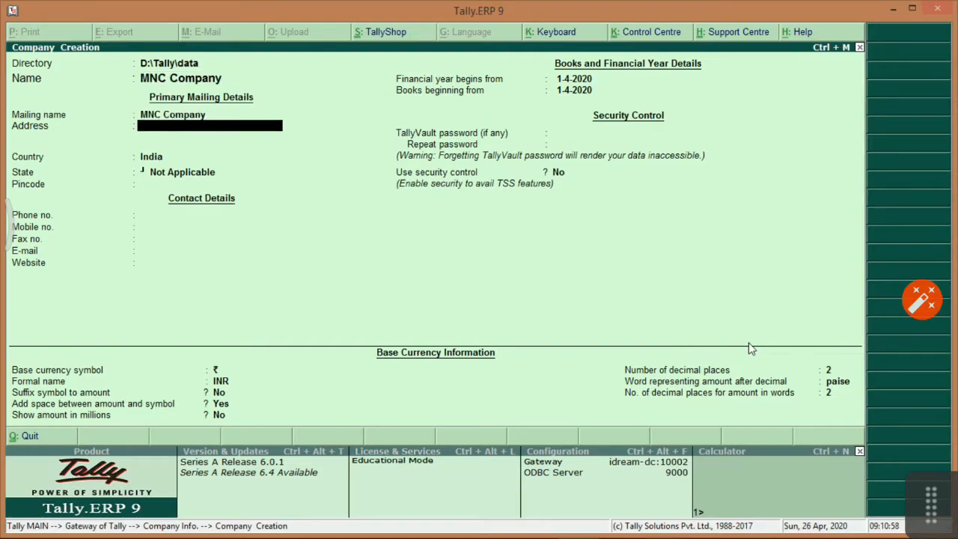
{"action": "key", "text": "alt+Tab"}
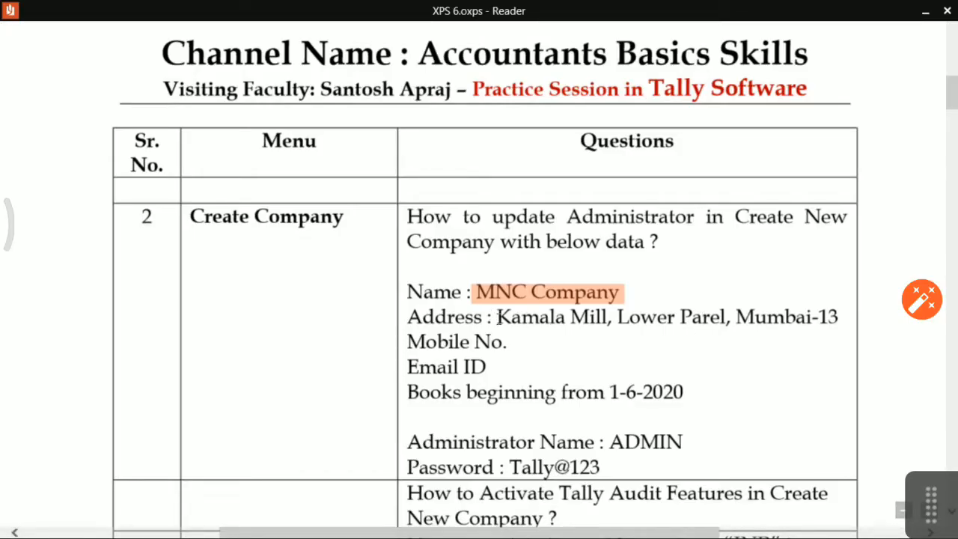
{"action": "left_click_drag", "start_coordinate": [500, 318], "coordinate": [810, 321]}
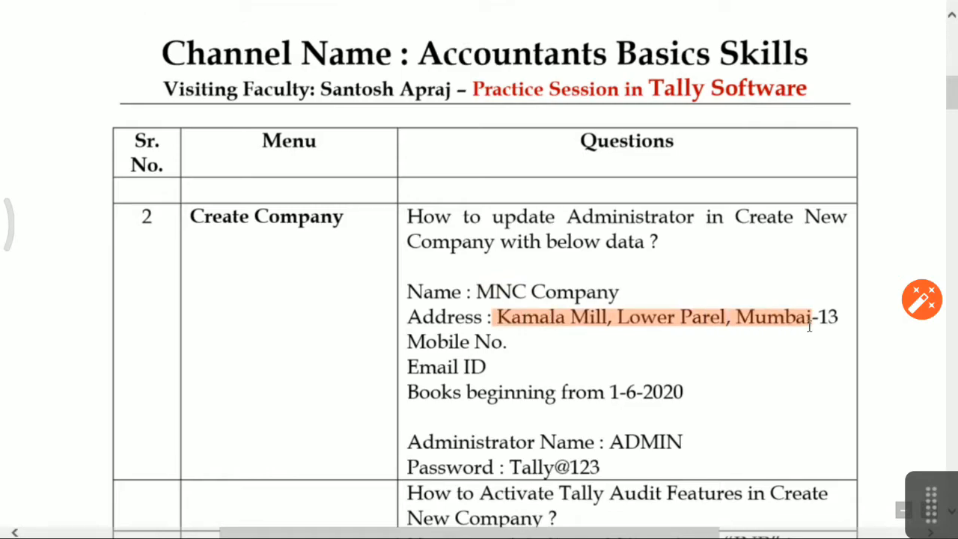
{"action": "key", "text": "alt+Tab"}
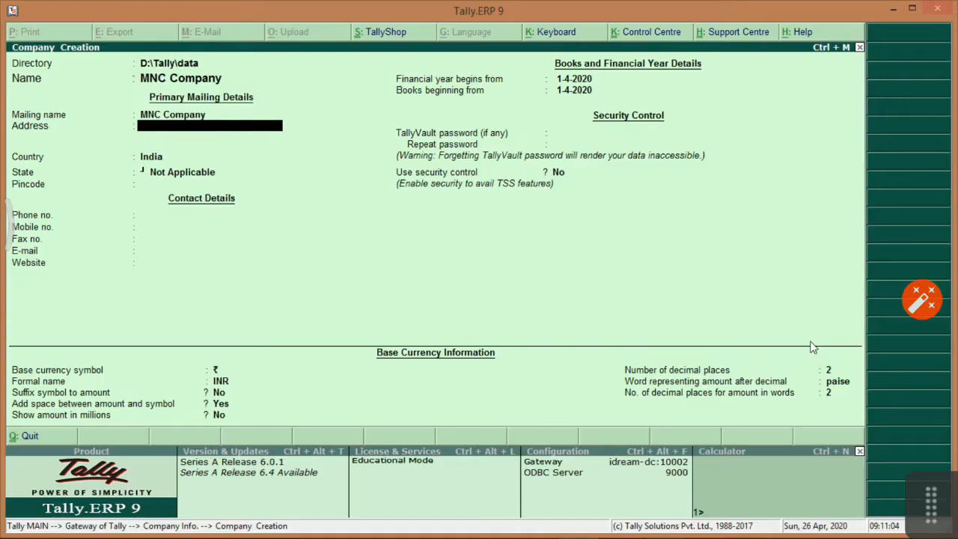
{"action": "key", "text": "ctrl+alt+v"}
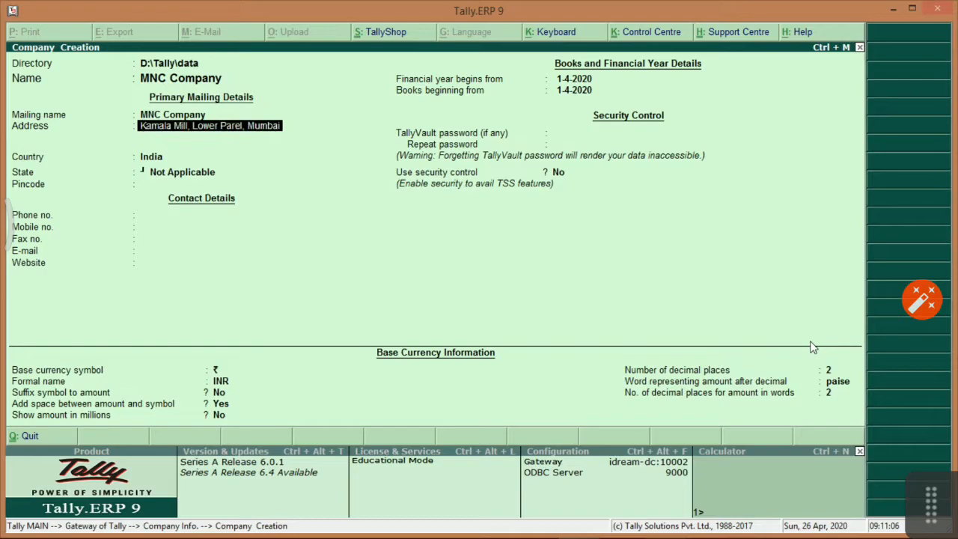
{"action": "key", "text": "Return"}
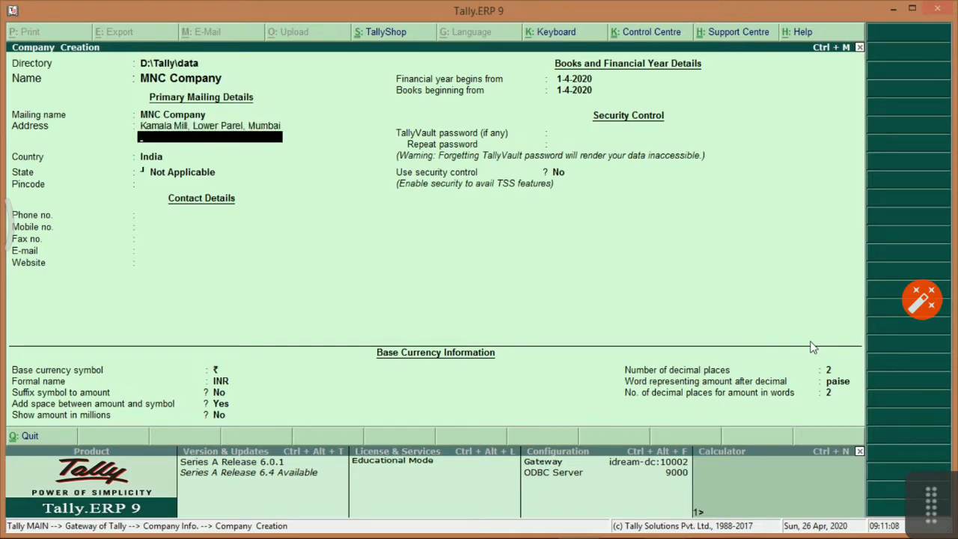
{"action": "key", "text": "Return"}
Tidy the address lines, putting Mumbai on the second line.
{"action": "key", "text": "BackSpace"}
{"action": "key", "text": "Return"}
{"action": "type", "text": "Mumbai"}
{"action": "key", "text": "Up"}
{"action": "key", "text": "BackSpace"}
{"action": "key", "text": "BackSpace"}
{"action": "key", "text": "BackSpace"}
{"action": "key", "text": "BackSpace"}
{"action": "key", "text": "BackSpace"}
{"action": "key", "text": "BackSpace"}
{"action": "key", "text": "BackSpace"}
{"action": "key", "text": "BackSpace"}
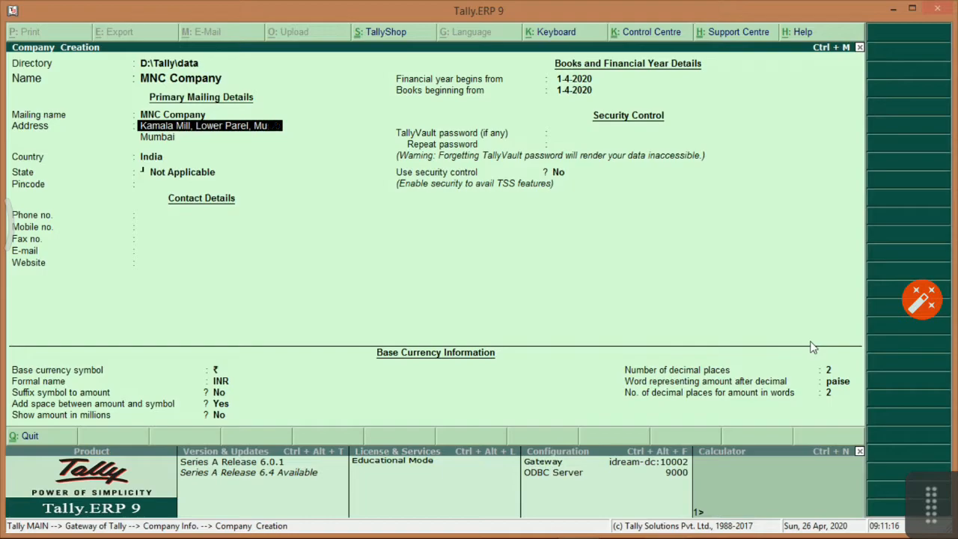
{"action": "key", "text": "Return"}
{"action": "key", "text": "Return"}
{"action": "key", "text": "Return"}
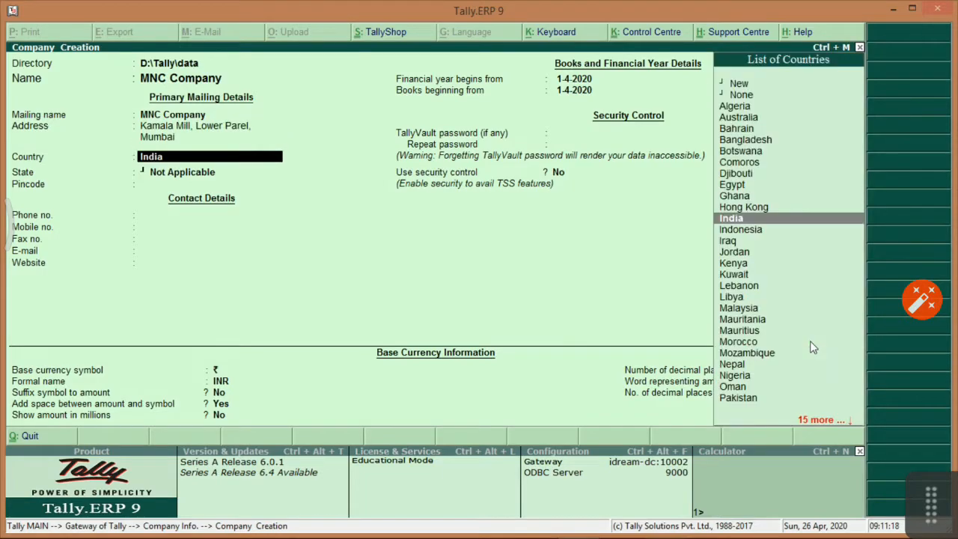
Set country India, state Maharashtra, pincode 400013 and enter the mobile number.
{"action": "key", "text": "Return"}
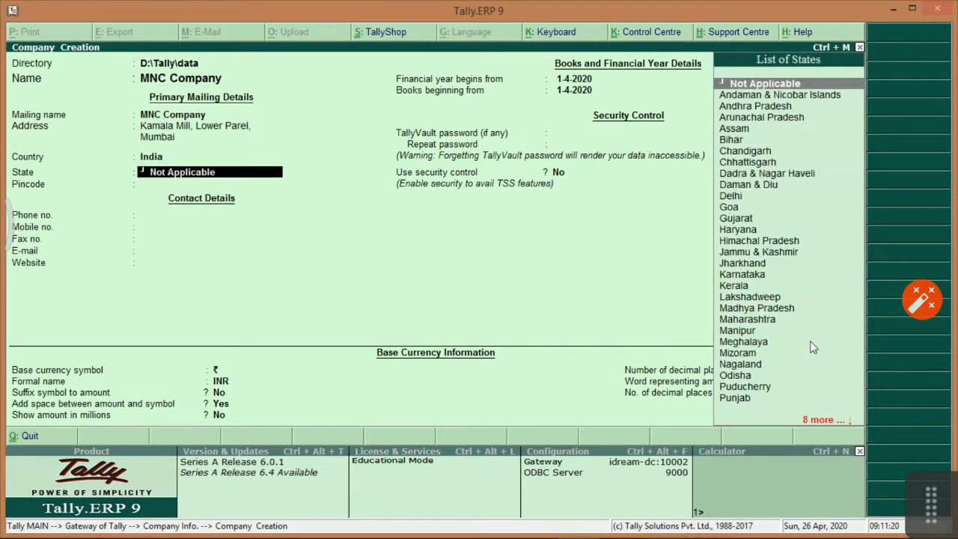
{"action": "type", "text": "Maha"}
{"action": "key", "text": "Return"}
{"action": "type", "text": "400013"}
{"action": "key", "text": "Return"}
{"action": "key", "text": "Return"}
{"action": "key", "text": "Return"}
{"action": "key", "text": "Return"}
{"action": "key", "text": "Return"}
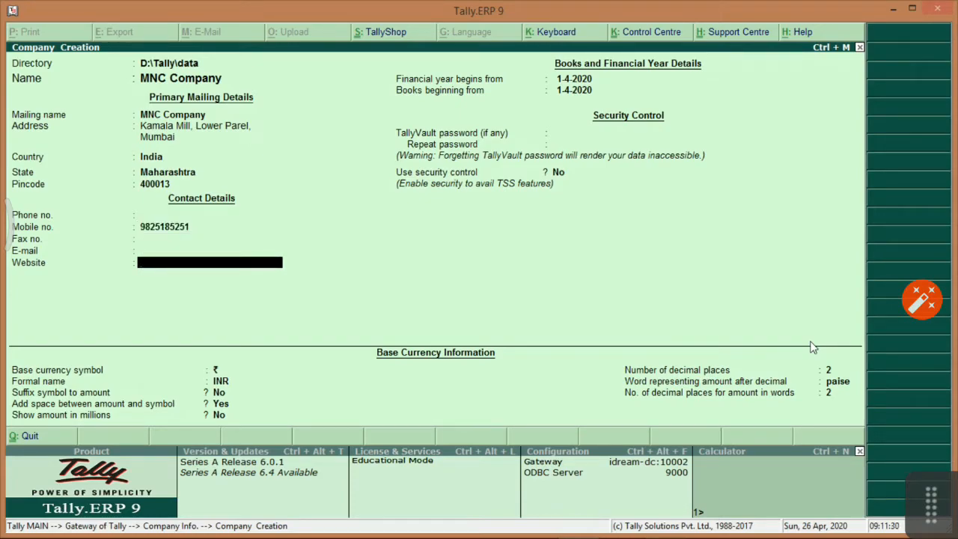
{"action": "key", "text": "Return"}
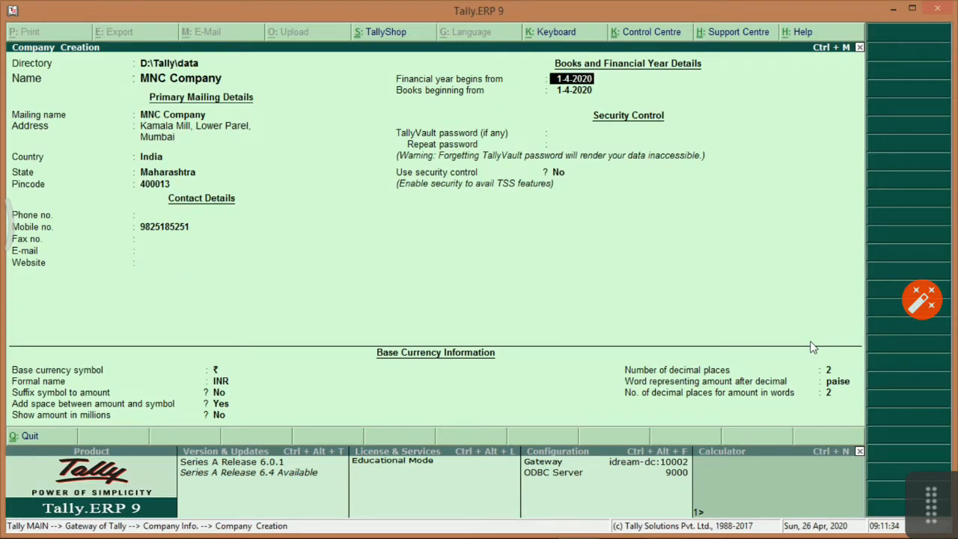
{"action": "key", "text": "alt+Tab"}
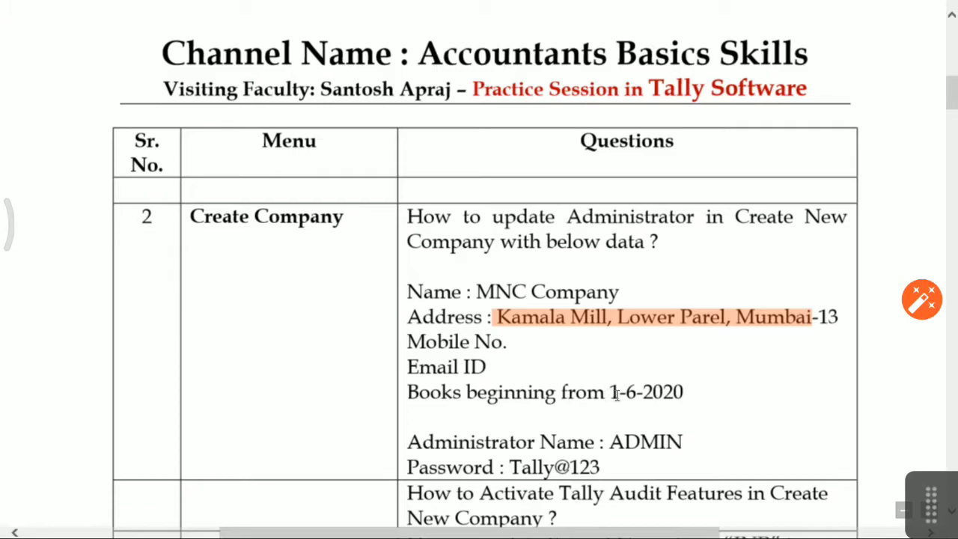
Enter 1-6-2020 as the books beginning date.
{"action": "key", "text": "alt+Tab"}
{"action": "type", "text": "1-6-2020"}
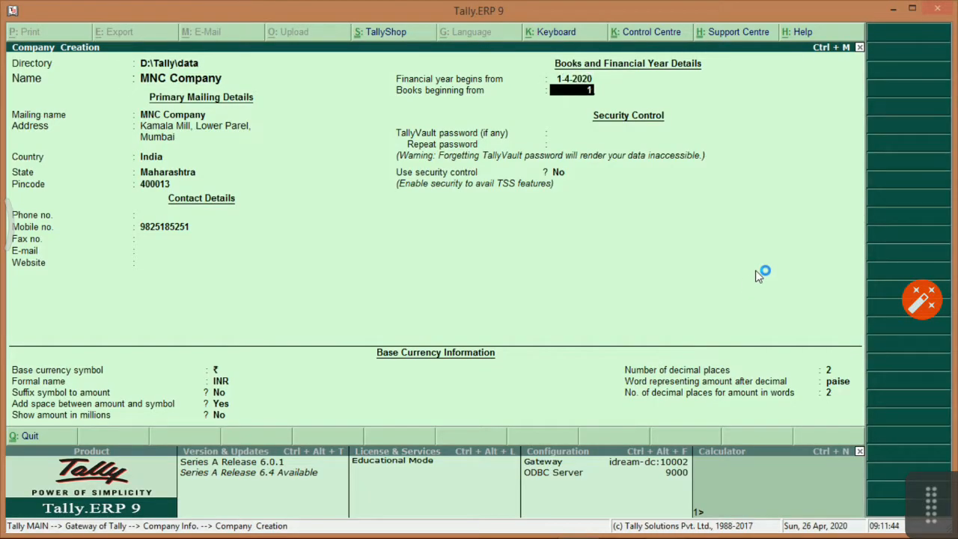
{"action": "key", "text": "Return"}
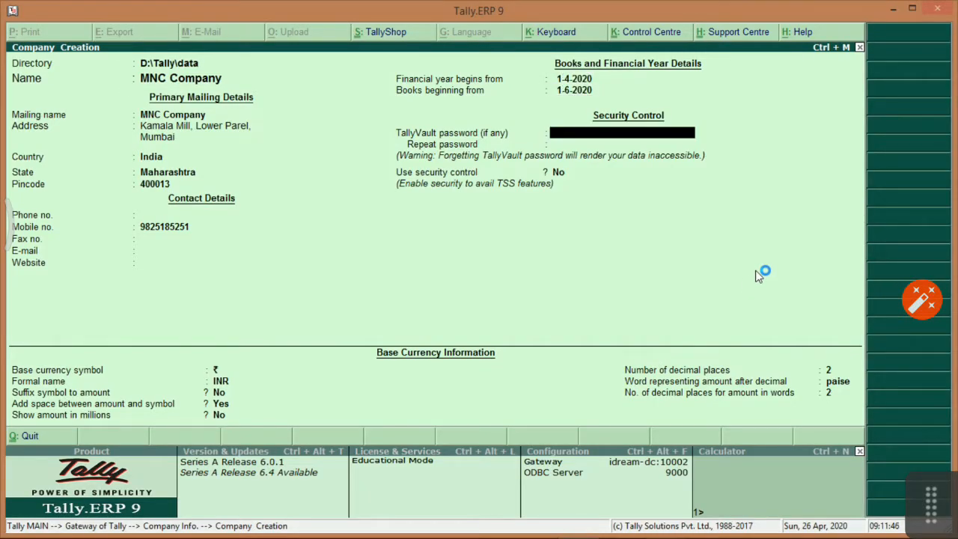
{"action": "key", "text": "alt+Tab"}
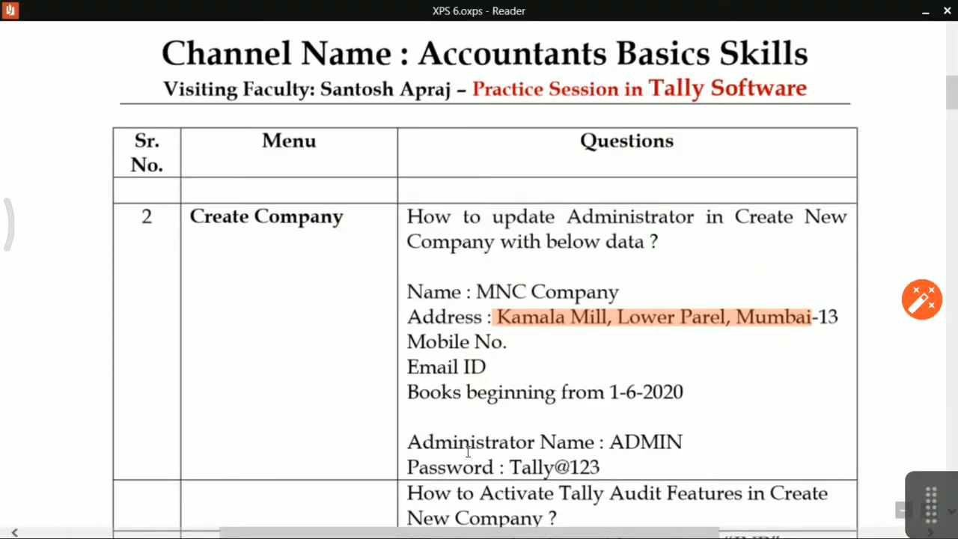
{"action": "key", "text": "alt+Tab"}
{"action": "key", "text": "alt+Tab"}
{"action": "key", "text": "alt+Tab"}
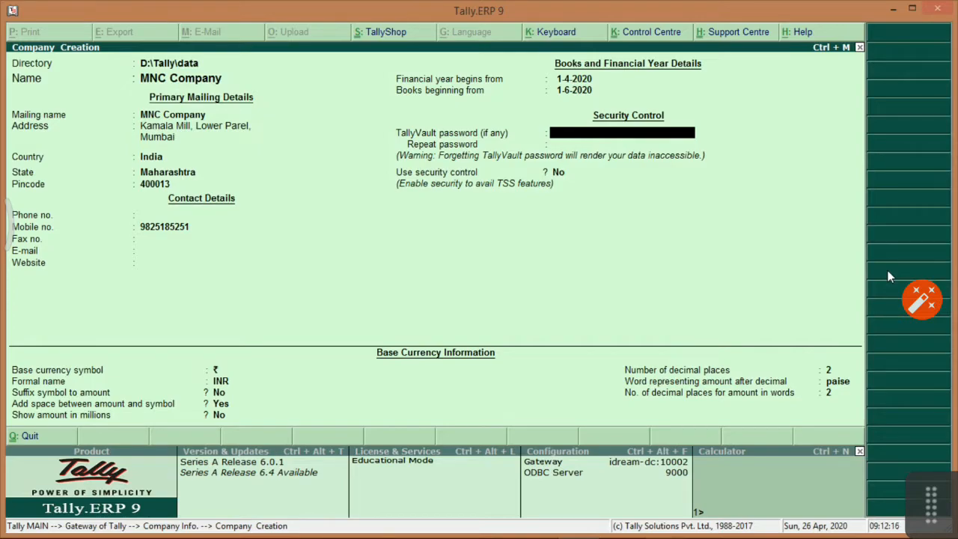
Set Use security control to Yes and paste ADMIN as the administrator name.
{"action": "key", "text": "Return"}
{"action": "type", "text": "Y"}
{"action": "key", "text": "Return"}
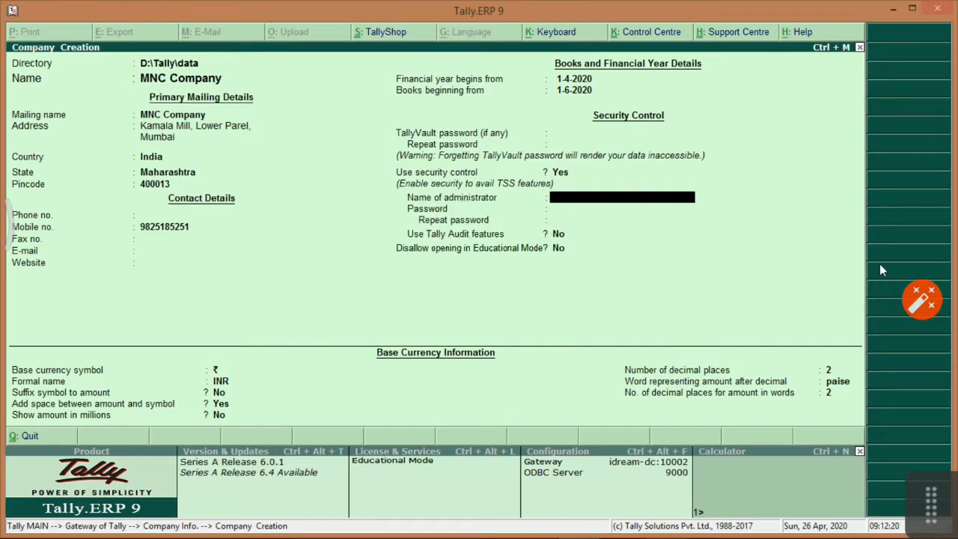
{"action": "key", "text": "alt+Tab"}
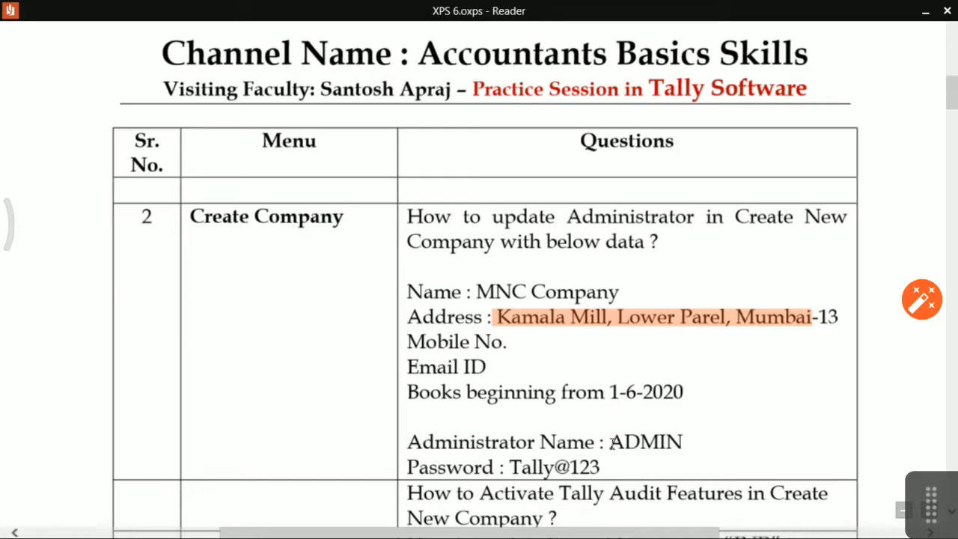
{"action": "left_click_drag", "start_coordinate": [610, 442], "coordinate": [687, 443]}
{"action": "left_click", "coordinate": [726, 471]}
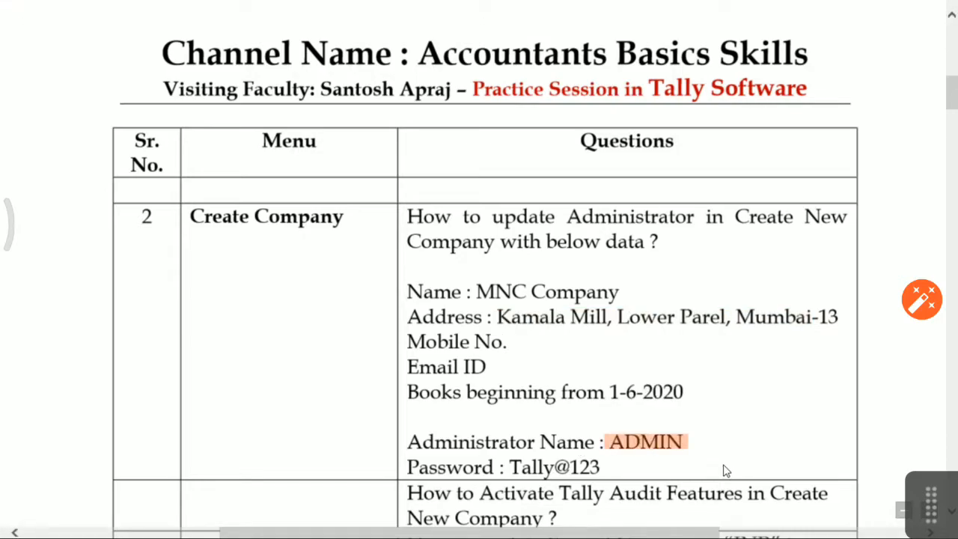
{"action": "key", "text": "alt+Tab"}
{"action": "key", "text": "ctrl+alt+v"}
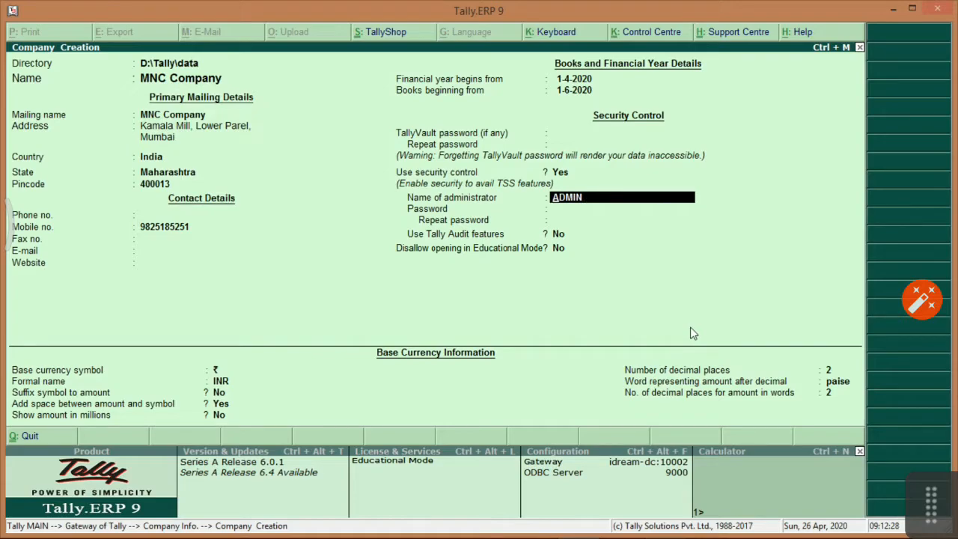
{"action": "key", "text": "Return"}
Enter the administrator password and repeat it to confirm.
{"action": "key", "text": "alt+Tab"}
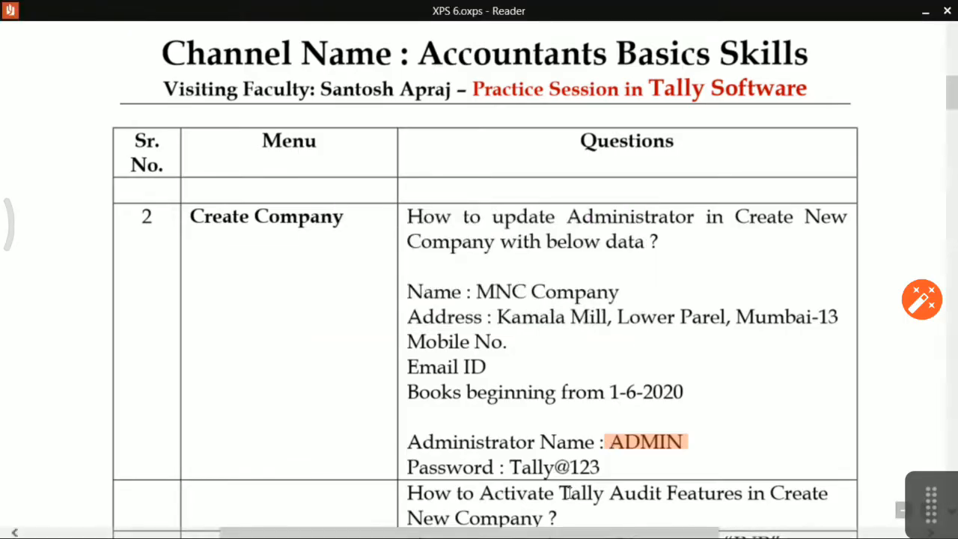
{"action": "left_click_drag", "start_coordinate": [510, 468], "coordinate": [582, 467]}
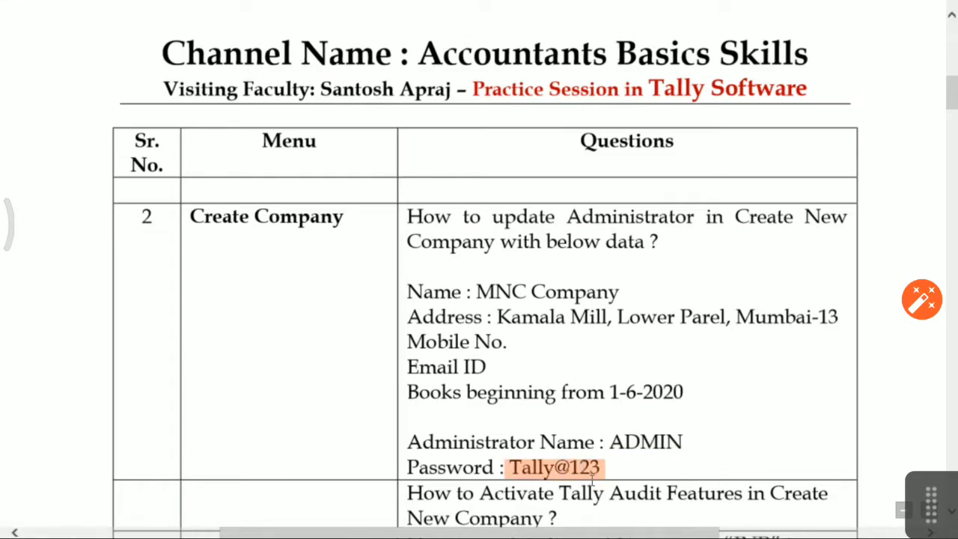
{"action": "key", "text": "alt+Tab"}
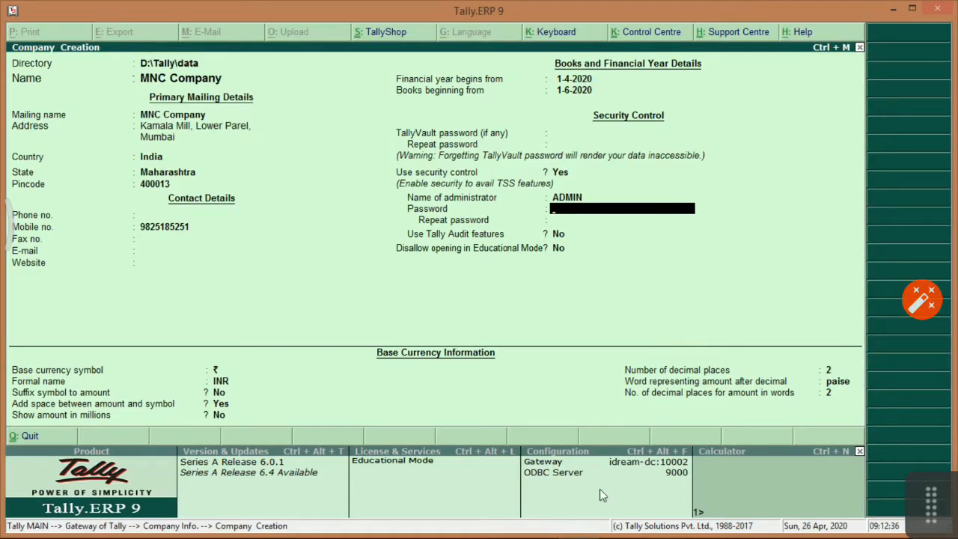
{"action": "key", "text": "ctrl+alt+v"}
{"action": "key", "text": "BackSpace"}
{"action": "key", "text": "BackSpace"}
{"action": "key", "text": "BackSpace"}
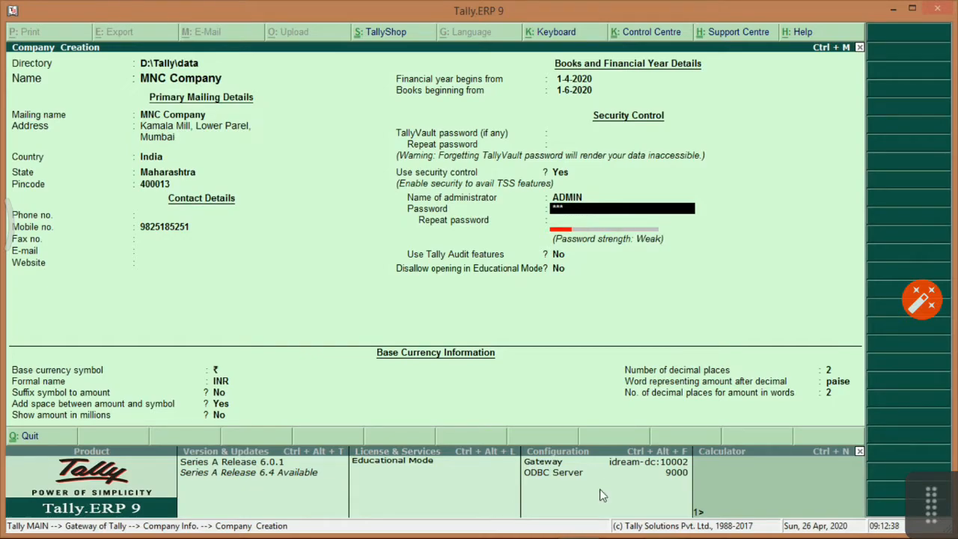
{"action": "key", "text": "BackSpace"}
{"action": "type", "text": "*********"}
{"action": "key", "text": "BackSpace"}
{"action": "key", "text": "BackSpace"}
{"action": "key", "text": "BackSpace"}
{"action": "key", "text": "BackSpace"}
{"action": "key", "text": "BackSpace"}
{"action": "key", "text": "BackSpace"}
{"action": "key", "text": "BackSpace"}
{"action": "type", "text": "****"}
{"action": "key", "text": "BackSpace"}
{"action": "key", "text": "BackSpace"}
{"action": "key", "text": "BackSpace"}
{"action": "key", "text": "BackSpace"}
{"action": "key", "text": "BackSpace"}
{"action": "key", "text": "BackSpace"}
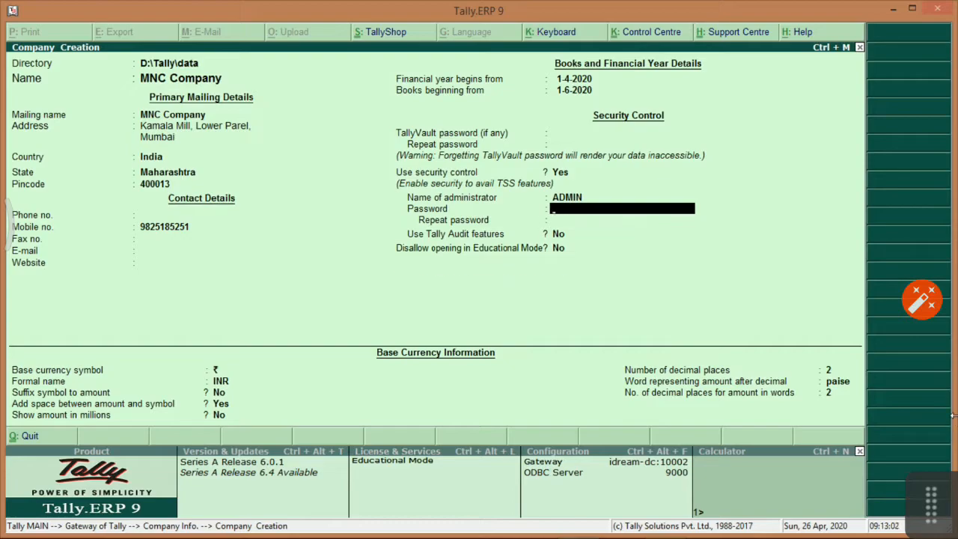
{"action": "type", "text": "a"}
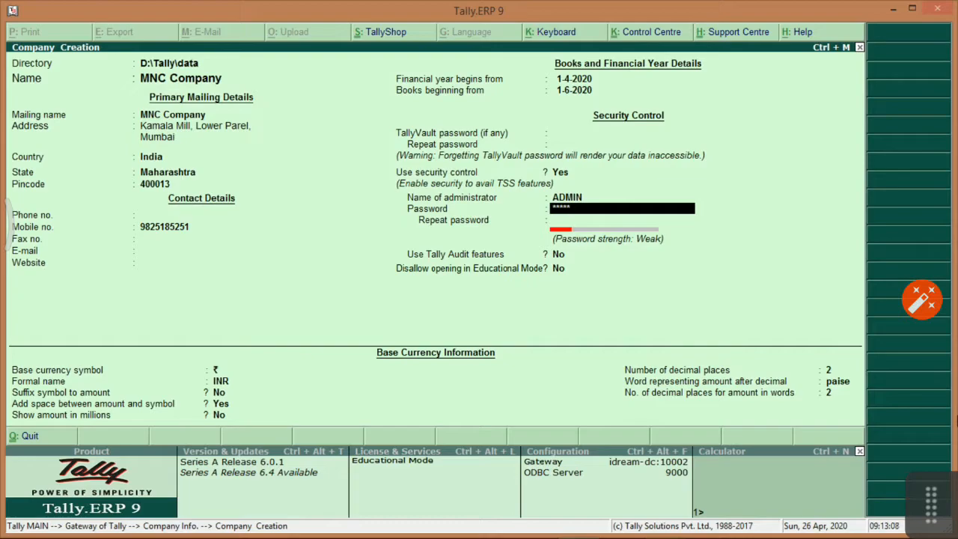
{"action": "type", "text": "*"}
{"action": "key", "text": "Return"}
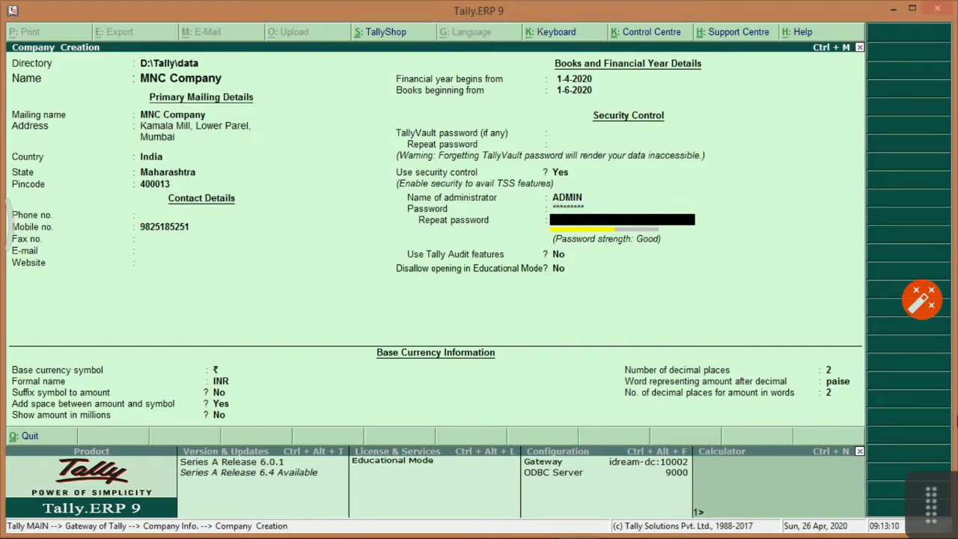
{"action": "type", "text": "*********"}
{"action": "key", "text": "Return"}
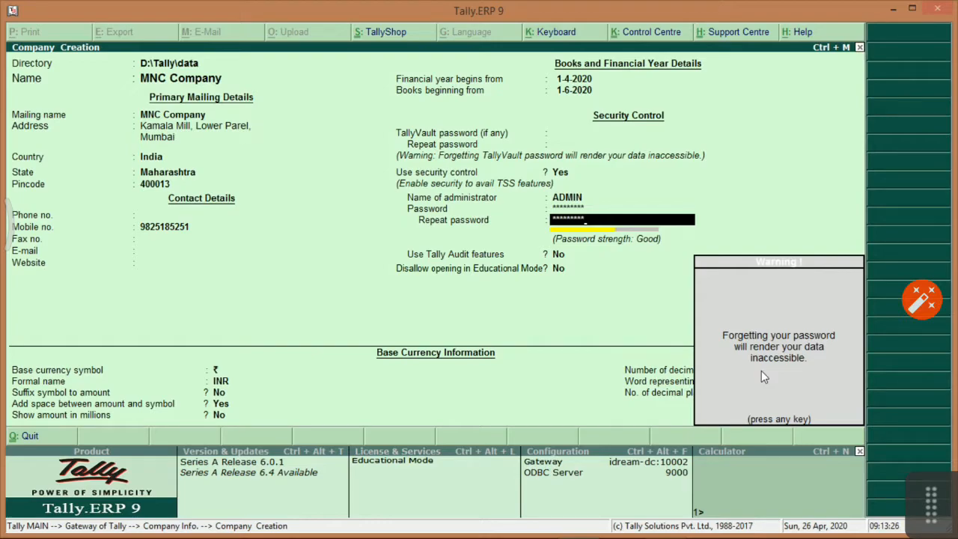
Turn on Tally Audit features and accept to create MNC Company.
{"action": "key", "text": "Return"}
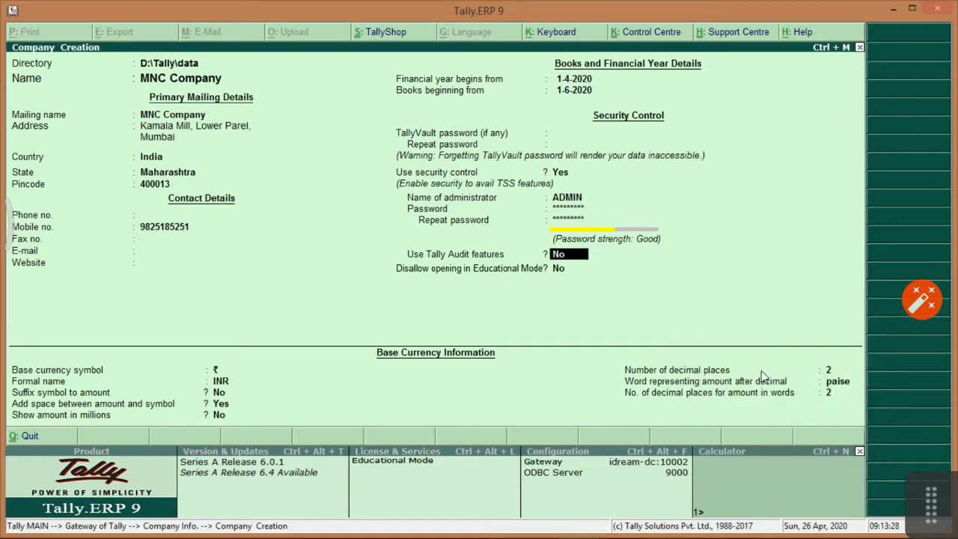
{"action": "type", "text": "yes"}
{"action": "key", "text": "Return"}
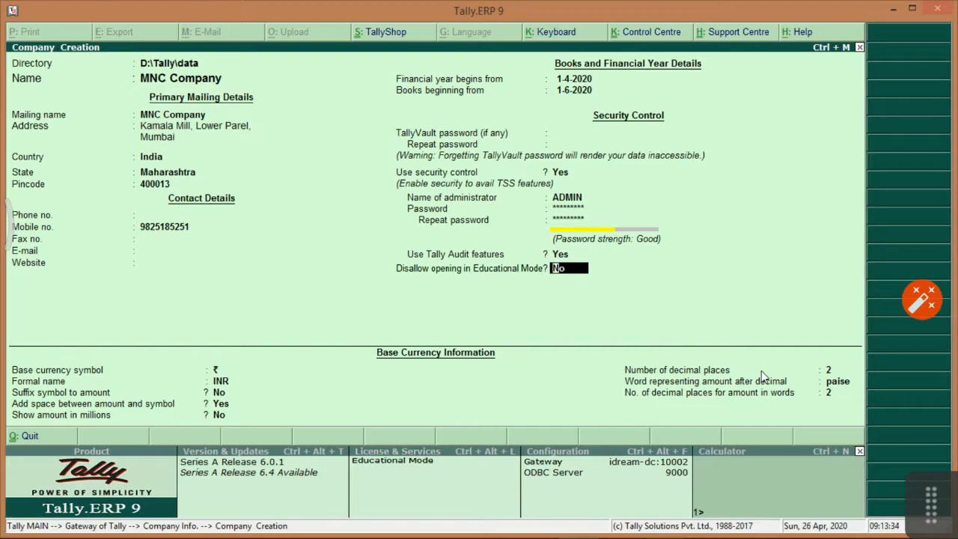
{"action": "key", "text": "Return"}
{"action": "key", "text": "Return"}
{"action": "key", "text": "Return"}
{"action": "key", "text": "Return"}
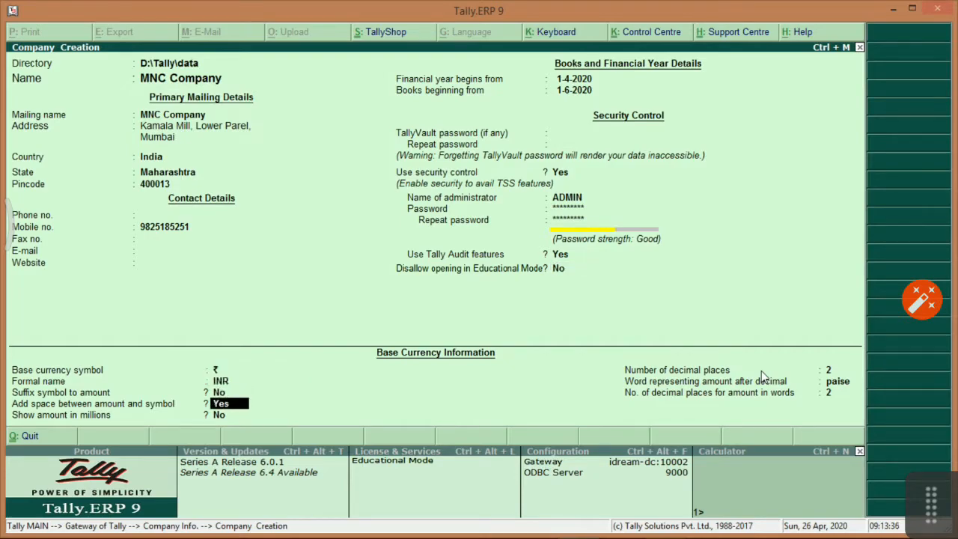
{"action": "key", "text": "Return"}
{"action": "key", "text": "Return"}
{"action": "key", "text": "Return"}
{"action": "key", "text": "Return"}
{"action": "key", "text": "Return"}
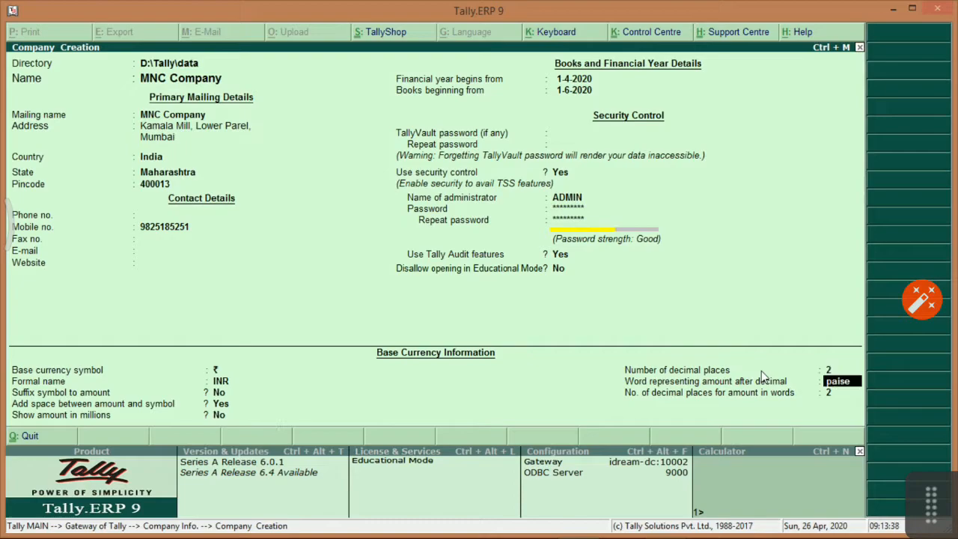
{"action": "key", "text": "Return"}
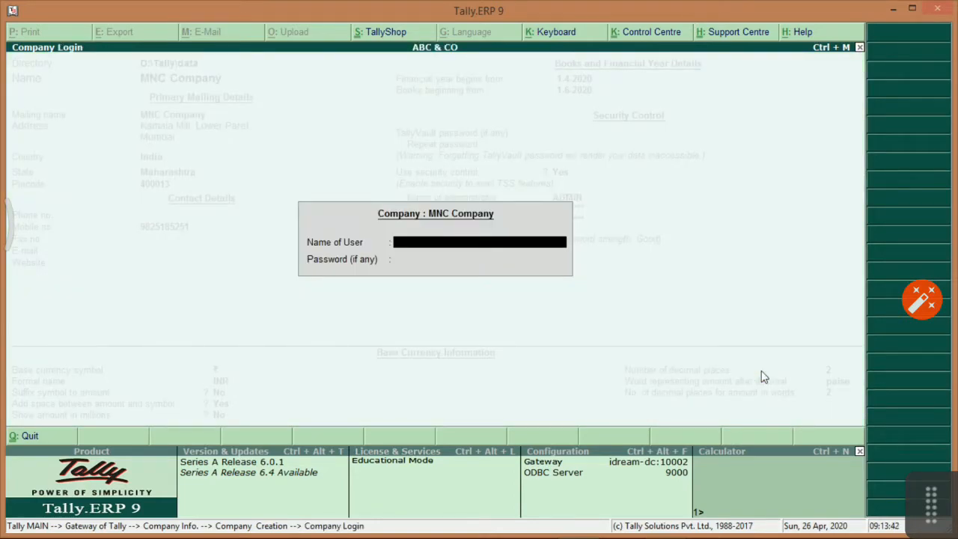
Log in to MNC Company as ADMIN with the password.
{"action": "type", "text": "ADMIN"}
{"action": "key", "text": "Return"}
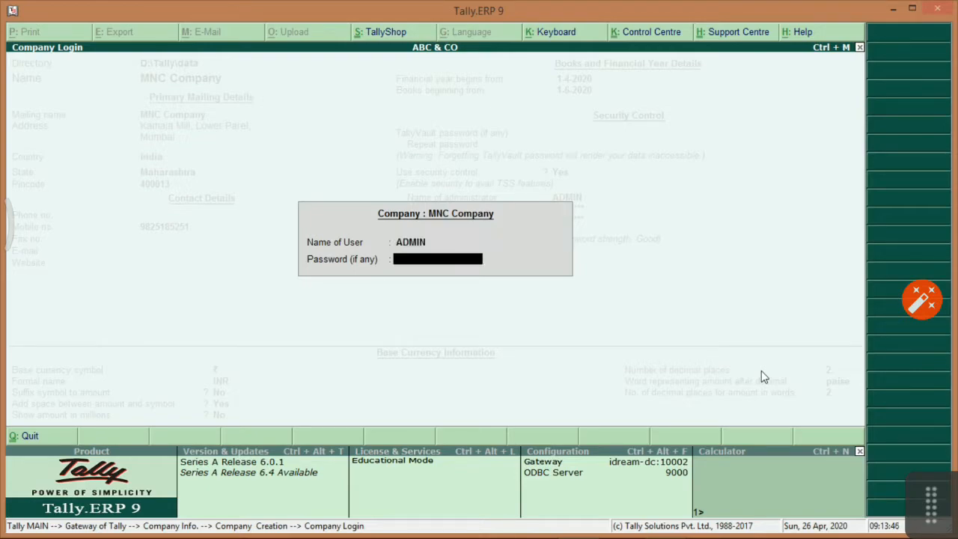
{"action": "type", "text": "*****"}
{"action": "key", "text": "Return"}
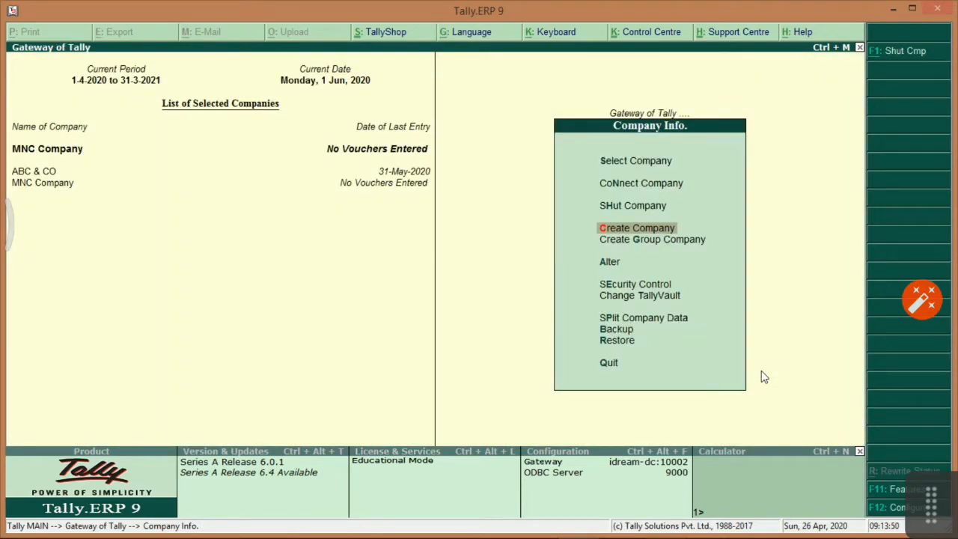
From Gateway of Tally, switch the current company to MNC Company, then back to ABC & CO.
{"action": "key", "text": "Escape"}
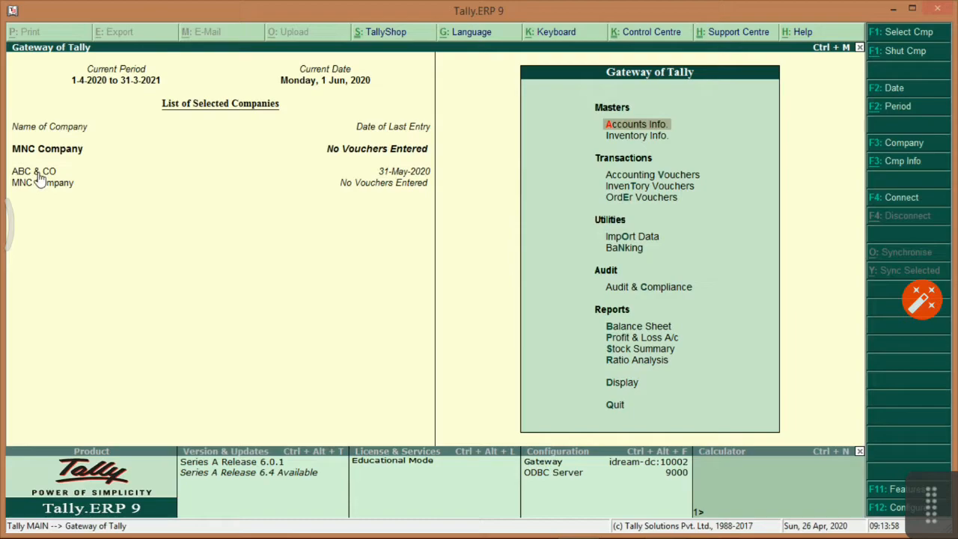
{"action": "left_click", "coordinate": [37, 172]}
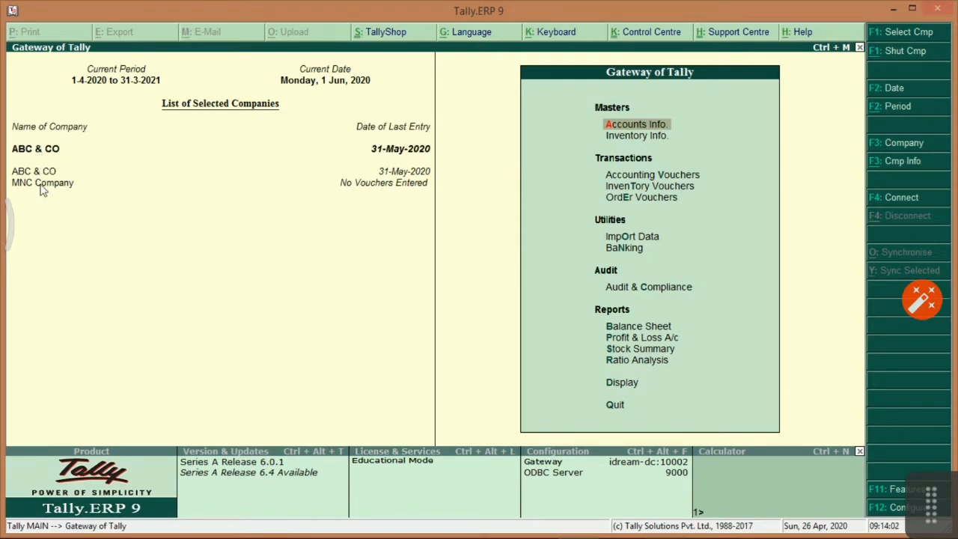
{"action": "left_click", "coordinate": [40, 184]}
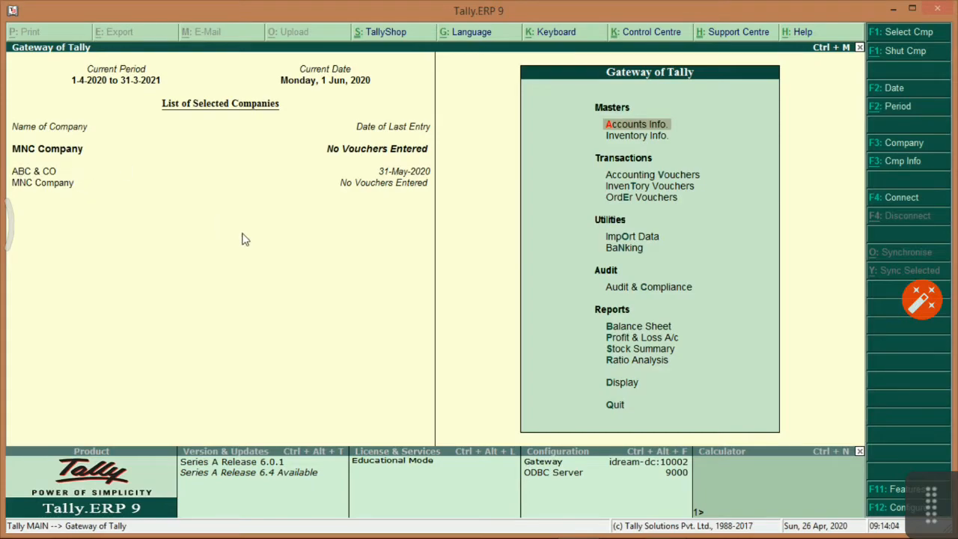
{"action": "key", "text": "alt+Tab"}
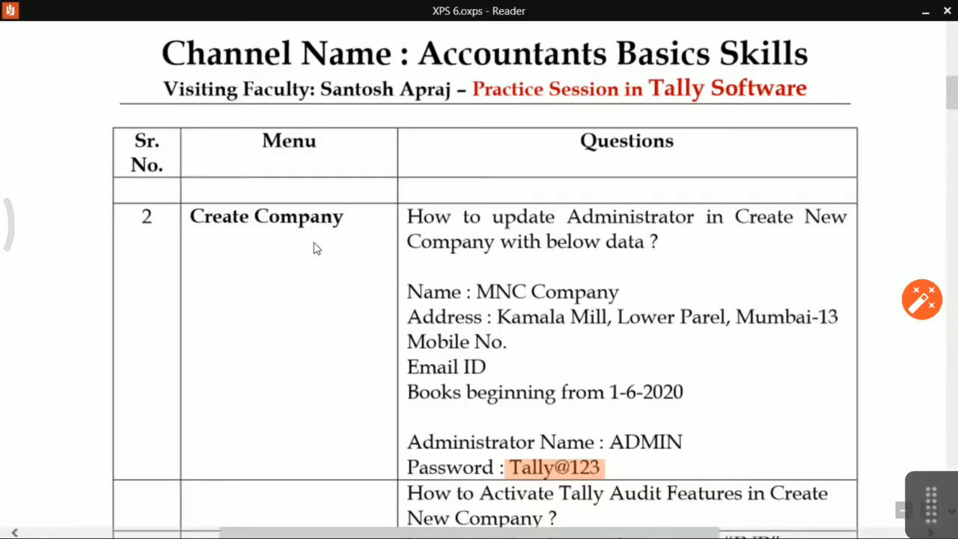
{"action": "scroll", "coordinate": [381, 251], "scroll_direction": "up", "scroll_amount": 5}
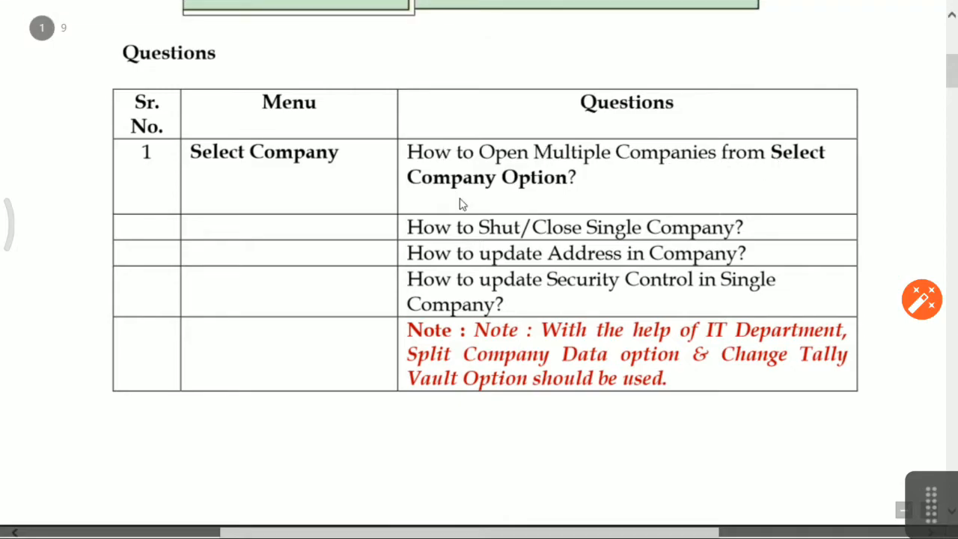
{"action": "key", "text": "alt+Tab"}
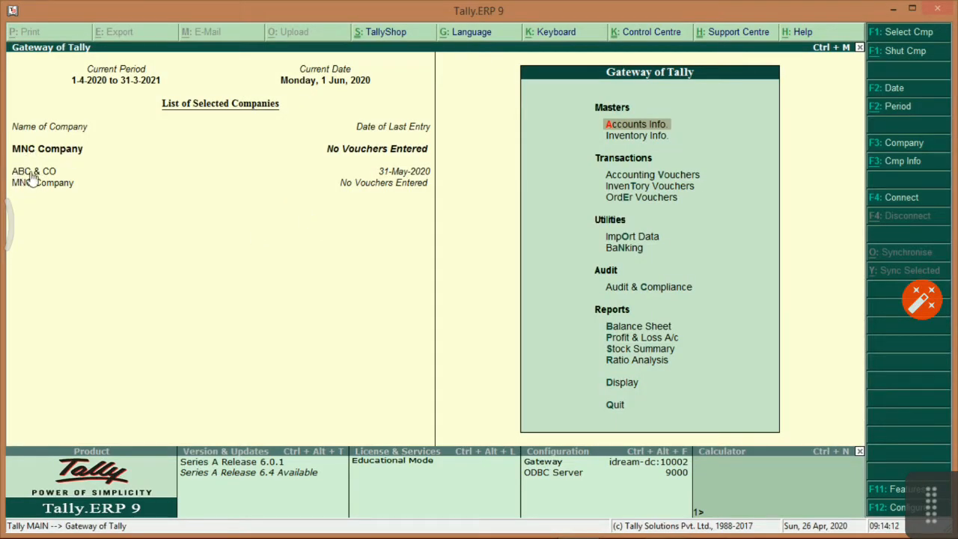
{"action": "key", "text": "alt+Tab"}
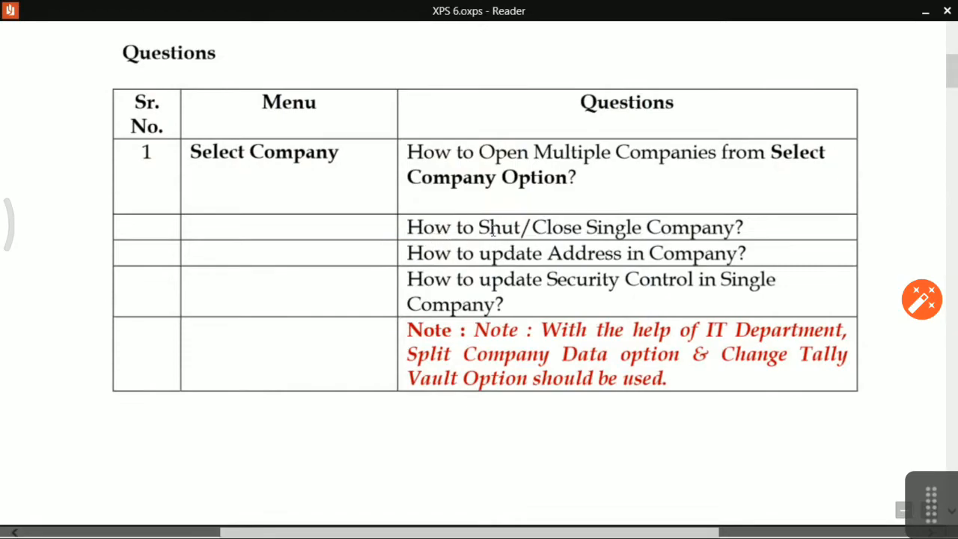
{"action": "key", "text": "alt+Tab"}
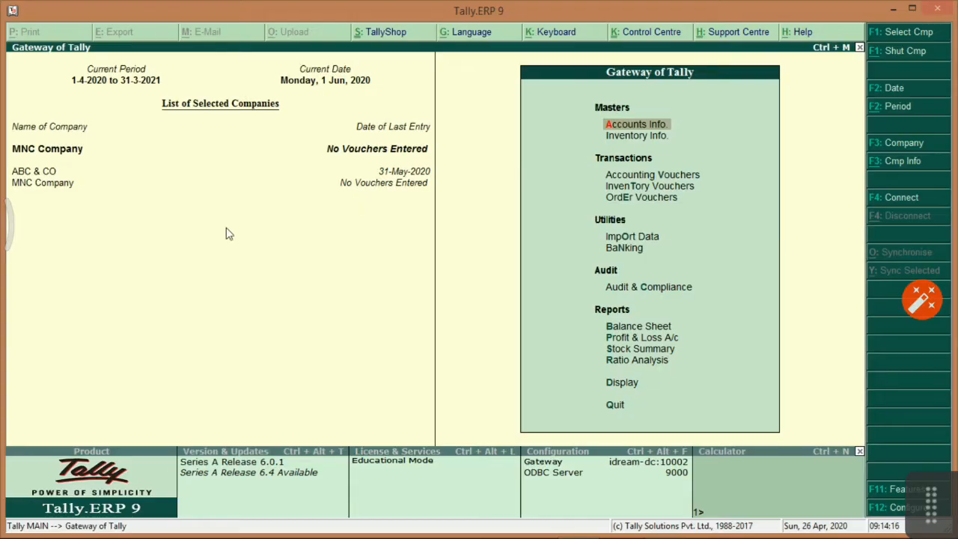
{"action": "left_click", "coordinate": [23, 173]}
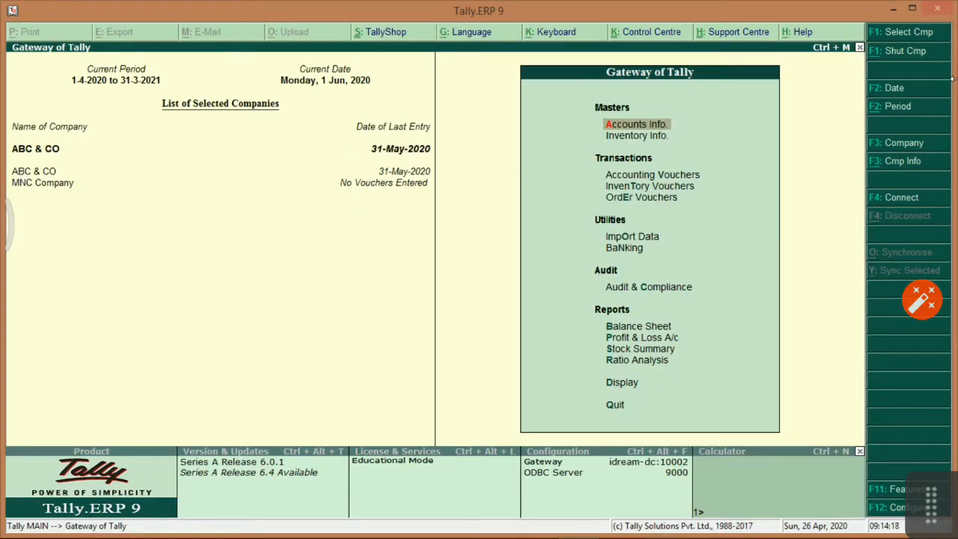
Shut ABC & CO from Company Info, leaving only MNC Company loaded.
{"action": "left_click", "coordinate": [891, 168]}
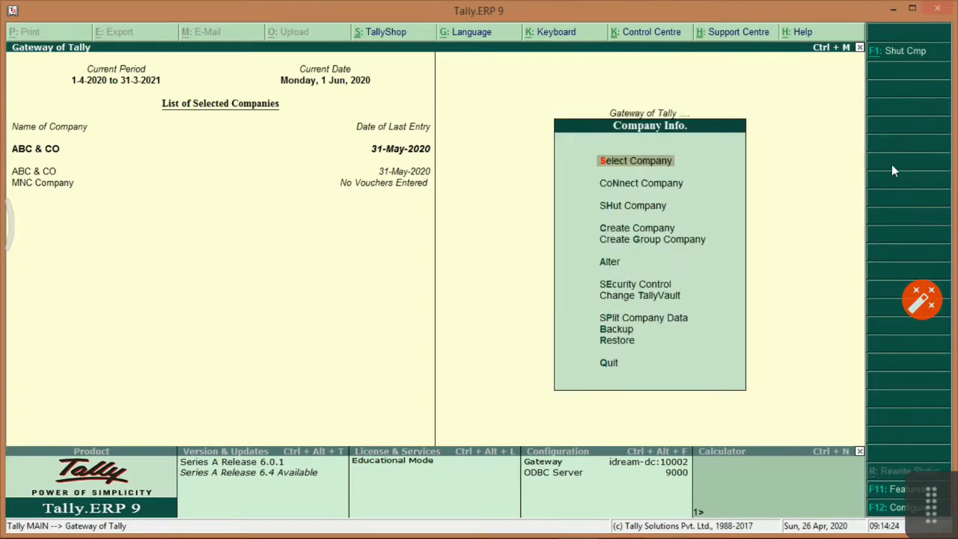
{"action": "key", "text": "Down"}
{"action": "key", "text": "Down"}
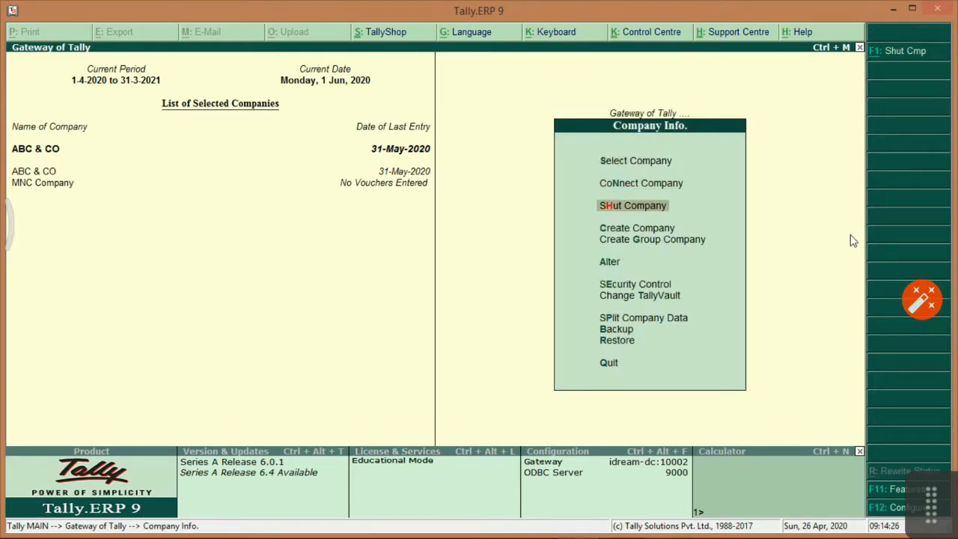
{"action": "key", "text": "Return"}
{"action": "key", "text": "Return"}
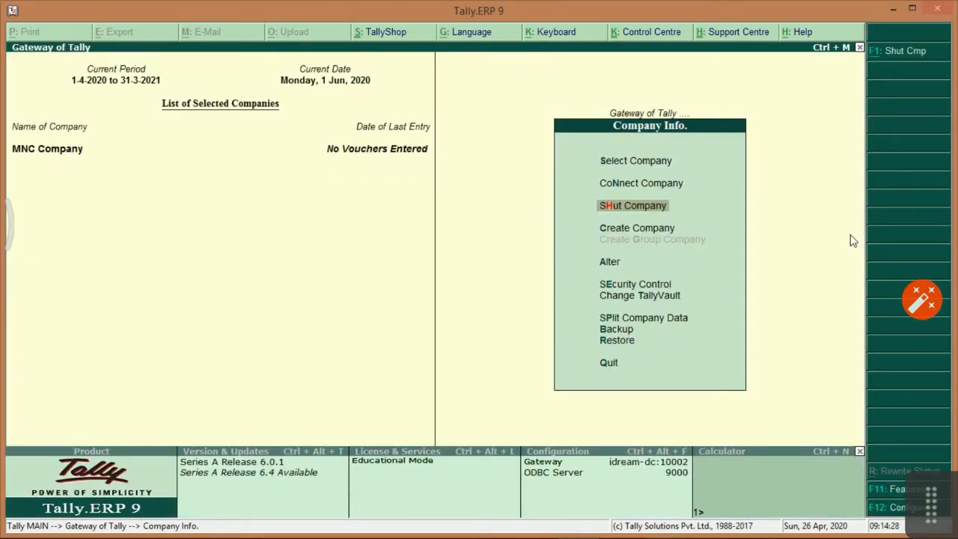
{"action": "key", "text": "alt+Tab"}
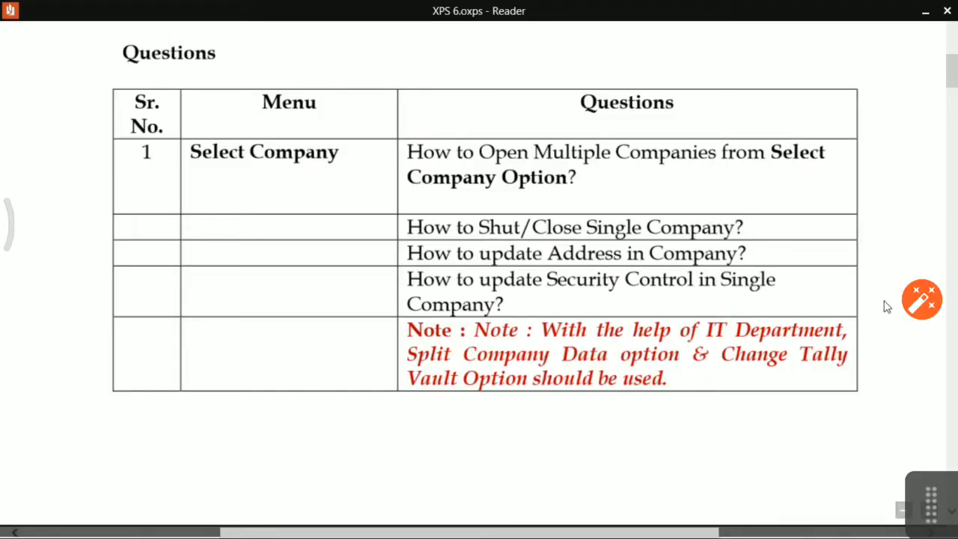
{"action": "key", "text": "alt+Tab"}
{"action": "key", "text": "Down"}
{"action": "key", "text": "Down"}
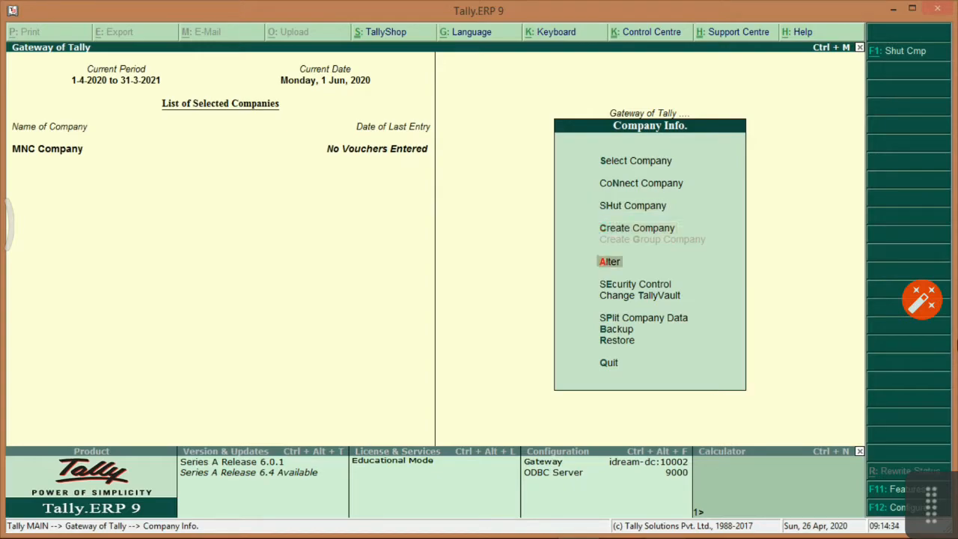
Append ' (W)' to MNC Company's first address line, making it Kamala Mill, Lower Parel (W), and accept.
{"action": "key", "text": "Return"}
{"action": "key", "text": "Return"}
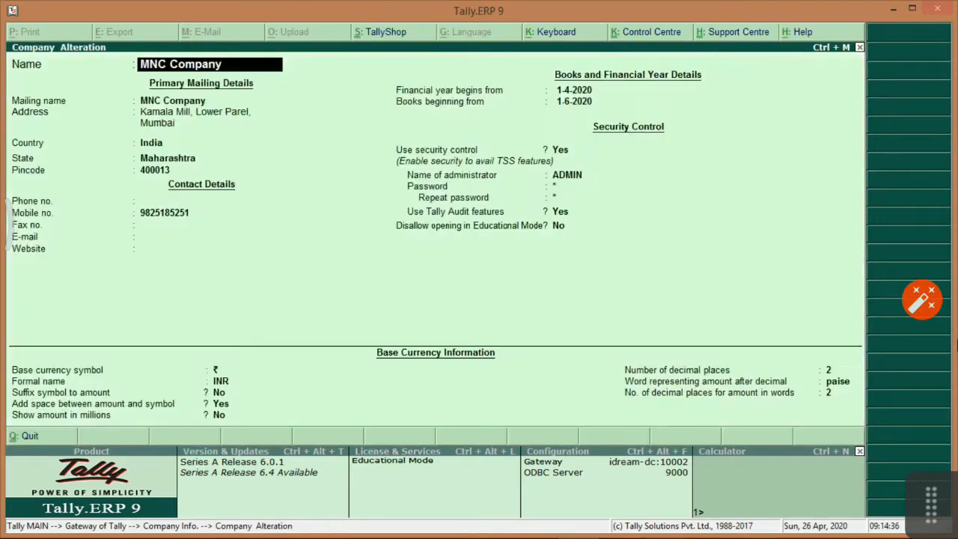
{"action": "key", "text": "Return"}
{"action": "key", "text": "Return"}
{"action": "key", "text": "Return"}
{"action": "key", "text": "Up"}
{"action": "type", "text": "(W)"}
{"action": "key", "text": "Return"}
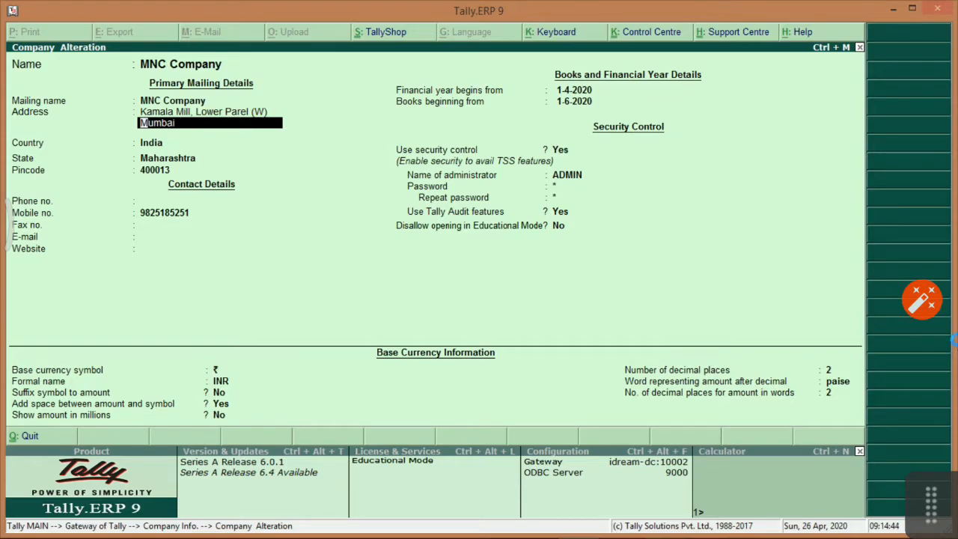
{"action": "key", "text": "ctrl+a"}
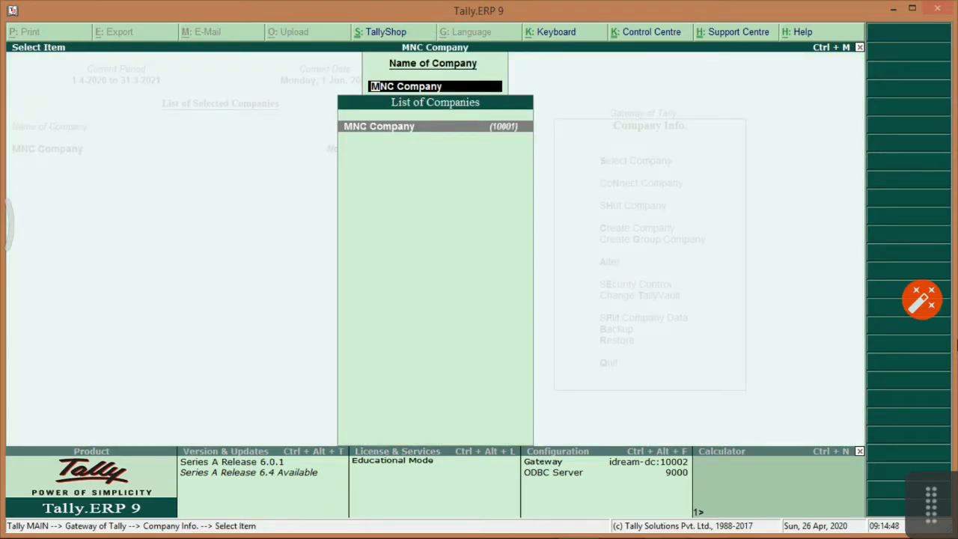
Glance at the questions document, then reopen the Company Info alter list and close it unchanged.
{"action": "key", "text": "Escape"}
{"action": "key", "text": "Escape"}
{"action": "key", "text": "Escape"}
{"action": "key", "text": "alt+Tab"}
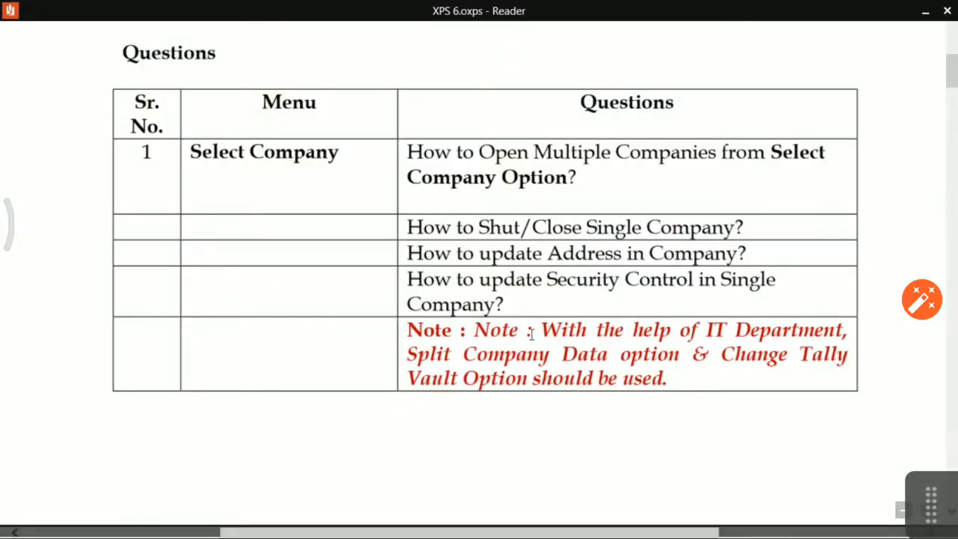
{"action": "key", "text": "alt+Tab"}
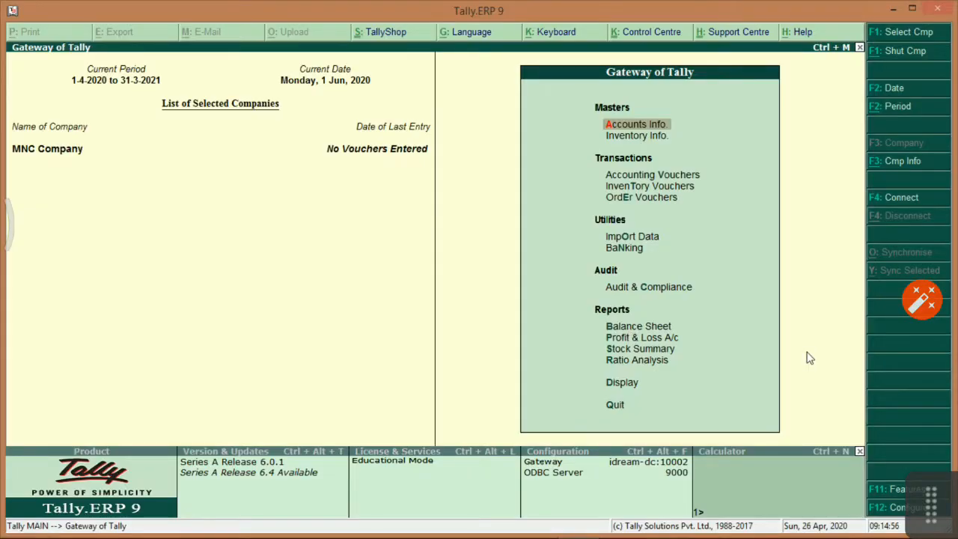
{"action": "key", "text": "alt+F3"}
{"action": "key", "text": "Down"}
{"action": "key", "text": "Down"}
{"action": "key", "text": "Down"}
{"action": "key", "text": "Down"}
{"action": "key", "text": "Down"}
{"action": "key", "text": "Up"}
{"action": "key", "text": "Return"}
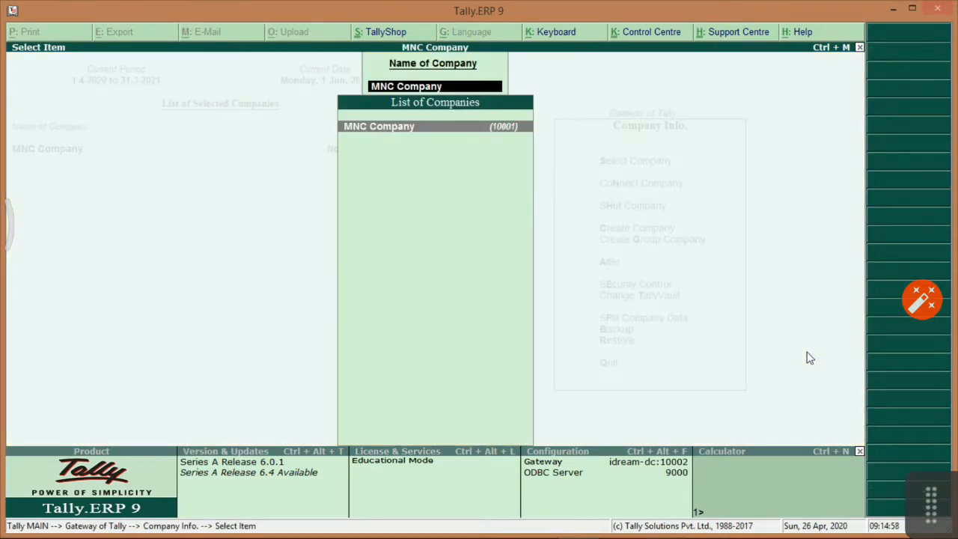
{"action": "key", "text": "Escape"}
{"action": "key", "text": "Down"}
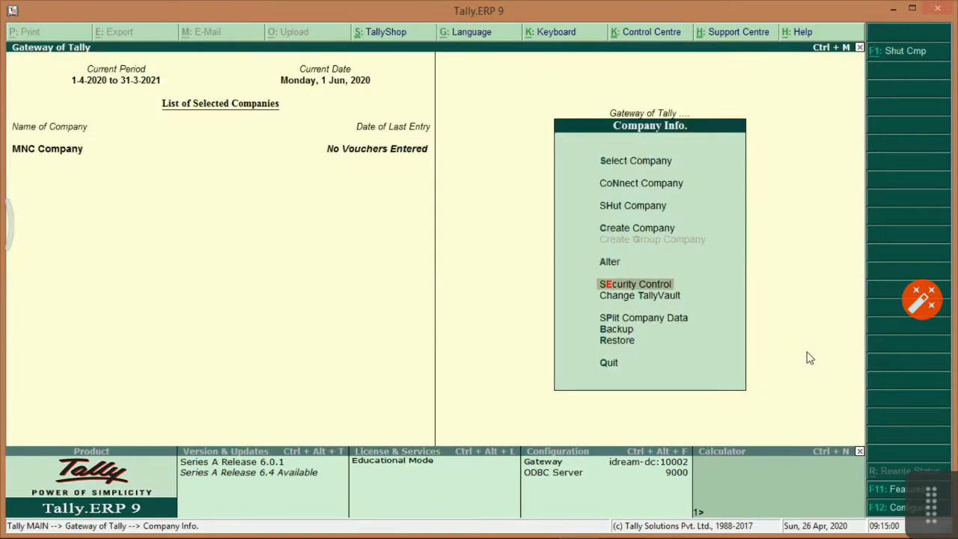
Back in Tally, go into Security Control and select Password Policy for MNC Company.
{"action": "key", "text": "alt+Tab"}
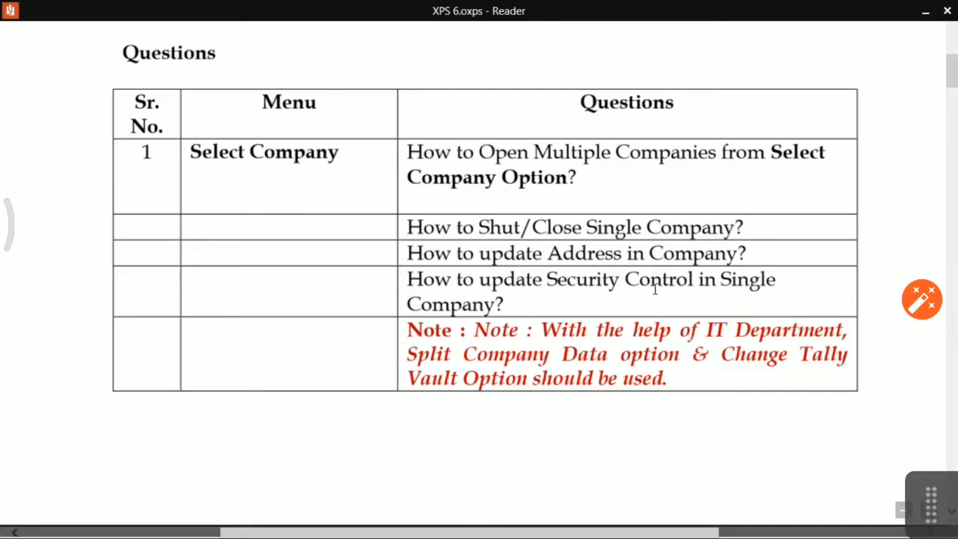
{"action": "key", "text": "alt+Tab"}
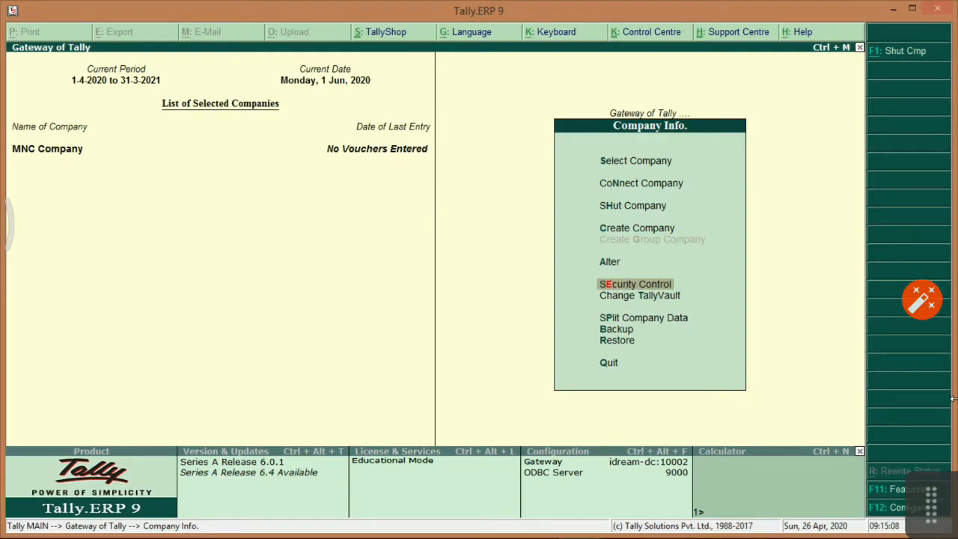
{"action": "key", "text": "Return"}
{"action": "key", "text": "Down"}
{"action": "key", "text": "Down"}
{"action": "key", "text": "Down"}
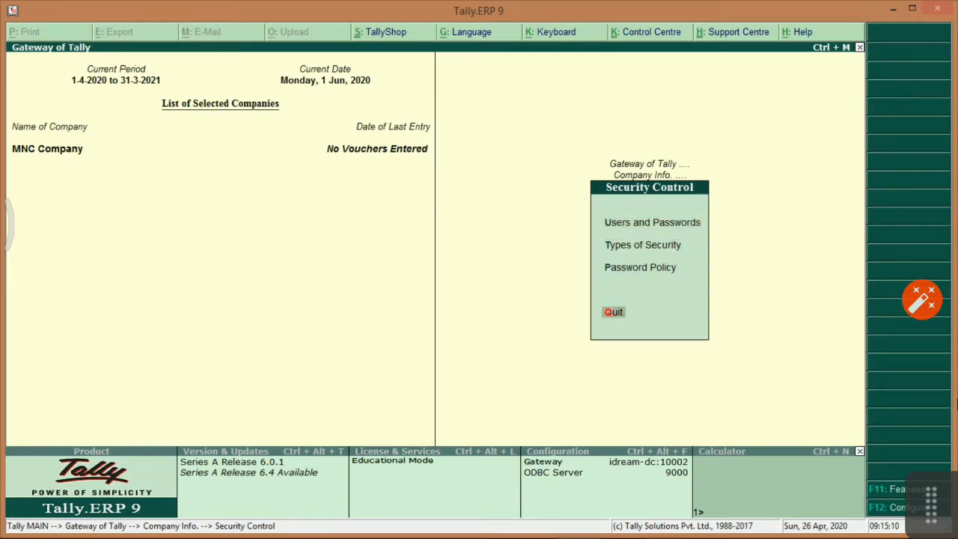
{"action": "key", "text": "Up"}
{"action": "key", "text": "Up"}
{"action": "key", "text": "Up"}
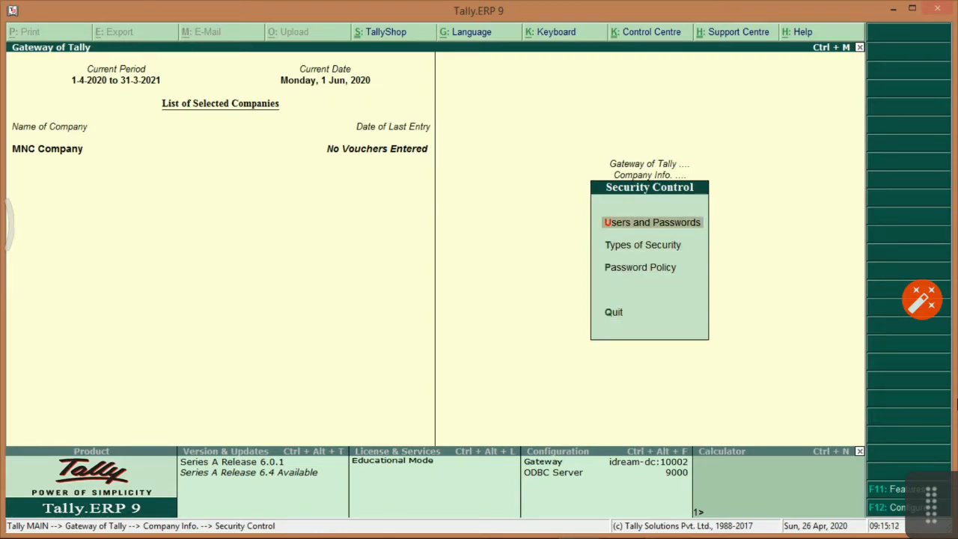
{"action": "key", "text": "Down"}
{"action": "key", "text": "Down"}
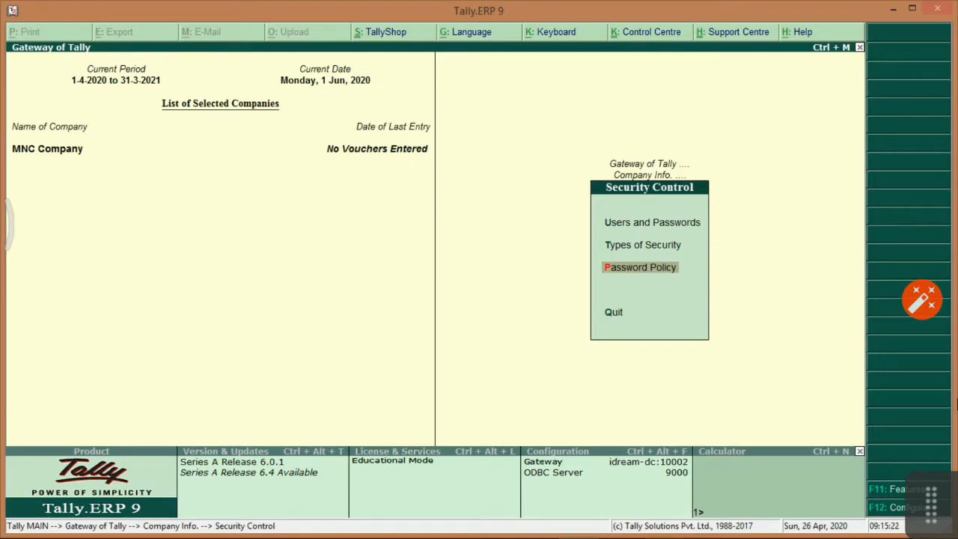
{"action": "key", "text": "Up"}
{"action": "key", "text": "Up"}
{"action": "key", "text": "Down"}
{"action": "key", "text": "Down"}
{"action": "key", "text": "Return"}
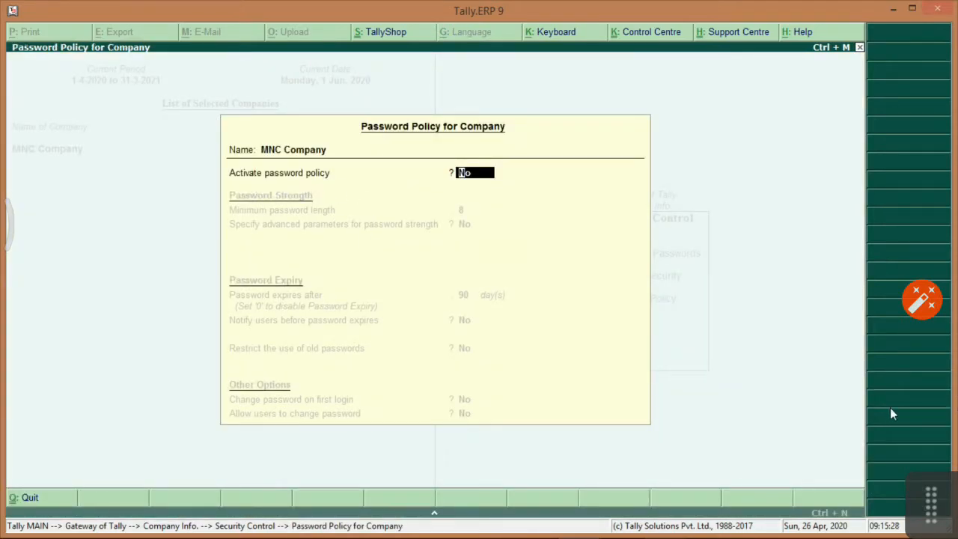
Activate the password policy with 8-character minimum, advanced strength off and 90-day expiry.
{"action": "type", "text": "Yes"}
{"action": "key", "text": "Return"}
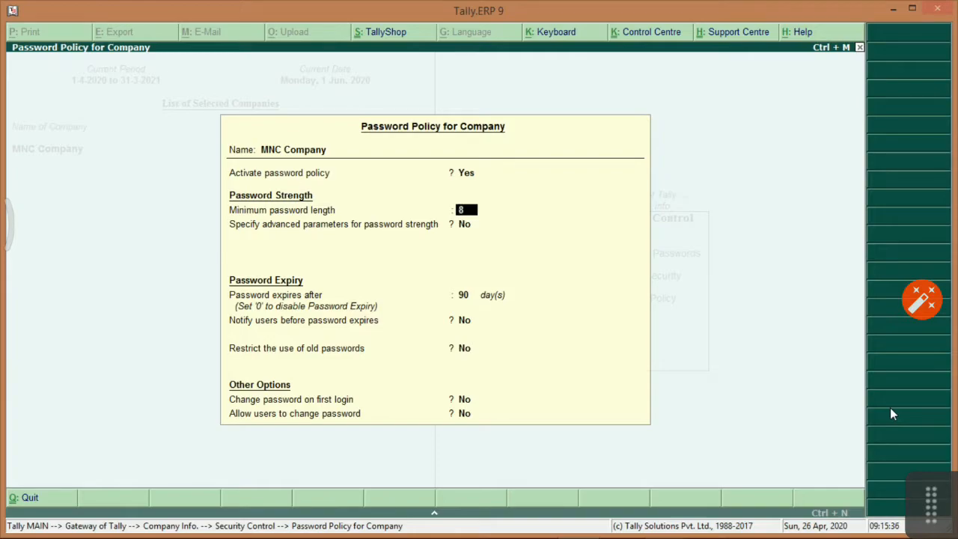
{"action": "key", "text": "Return"}
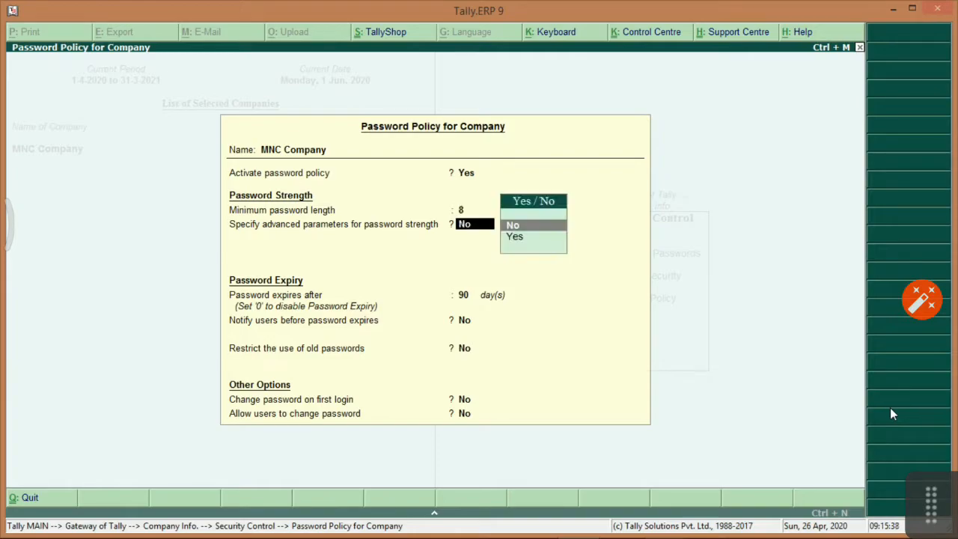
{"action": "key", "text": "Down"}
{"action": "key", "text": "Return"}
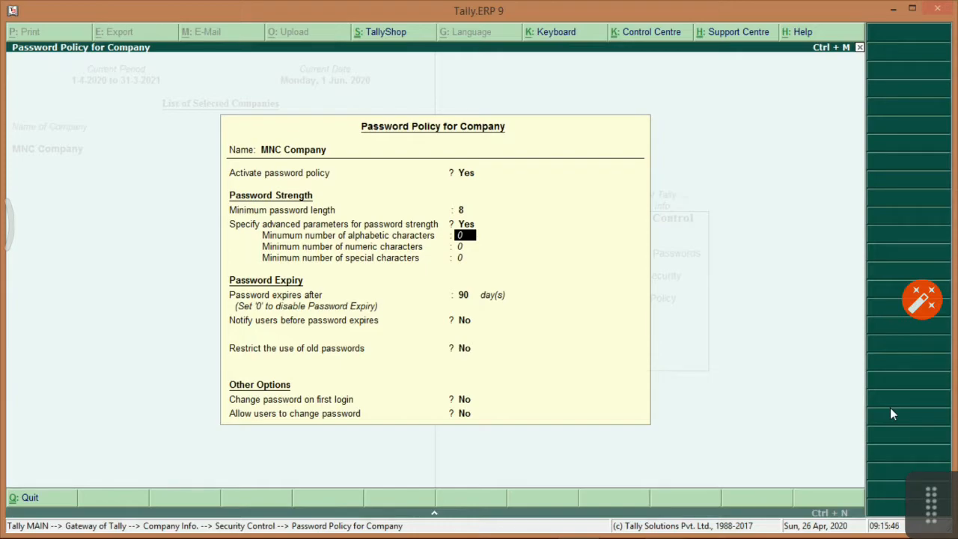
{"action": "key", "text": "Up"}
{"action": "key", "text": "Up"}
{"action": "key", "text": "Return"}
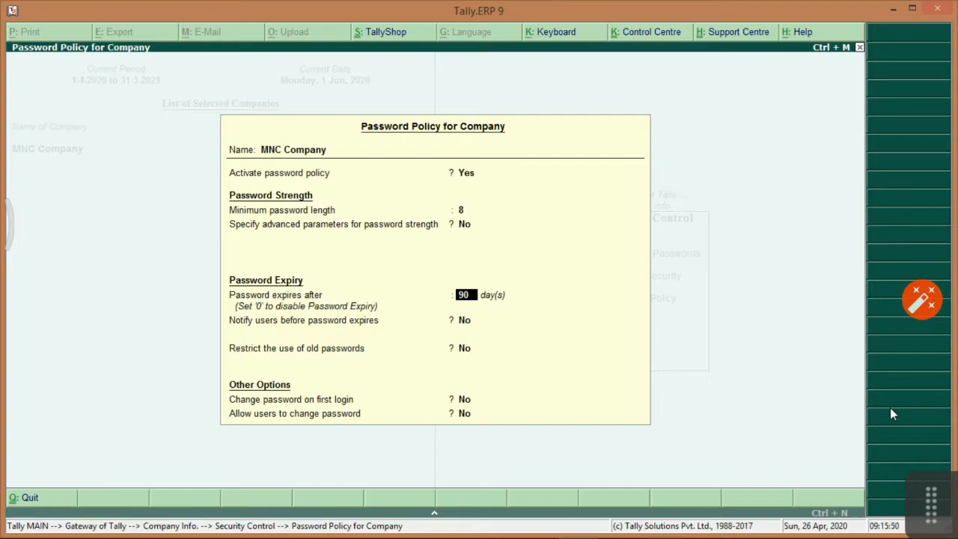
{"action": "key", "text": "Return"}
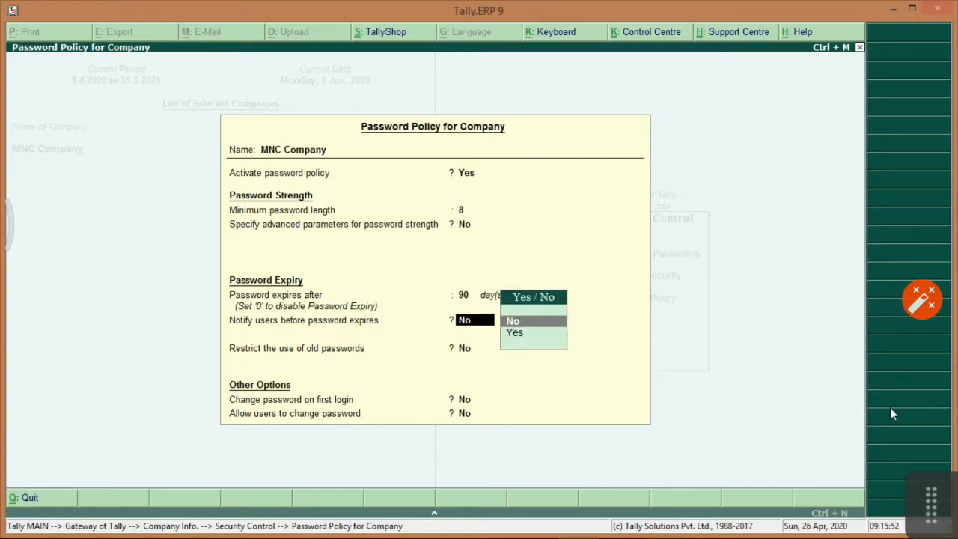
Notify 5 days before expiry, restrict 1 old password, require first-login change, allow changes, and accept.
{"action": "key", "text": "Down"}
{"action": "key", "text": "Return"}
{"action": "type", "text": "5"}
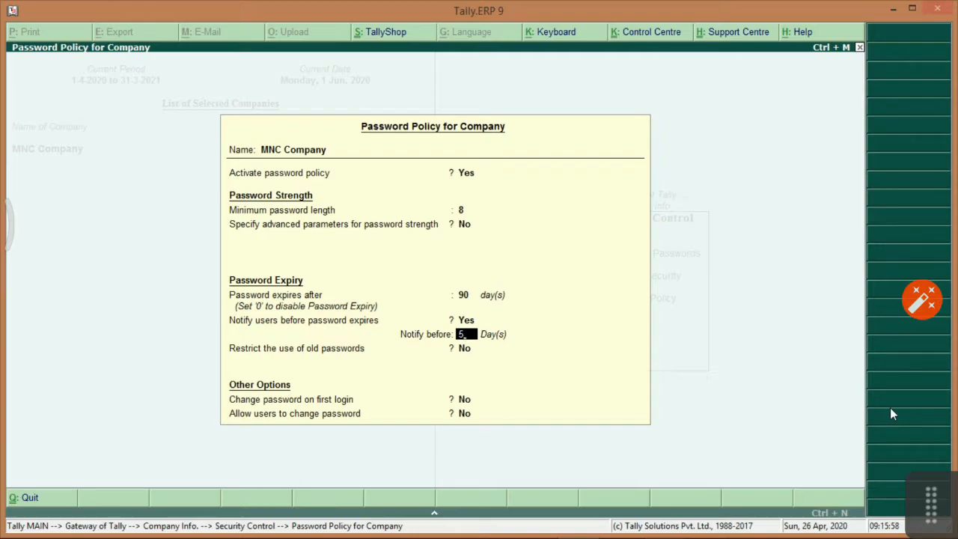
{"action": "key", "text": "Return"}
{"action": "key", "text": "Down"}
{"action": "key", "text": "Return"}
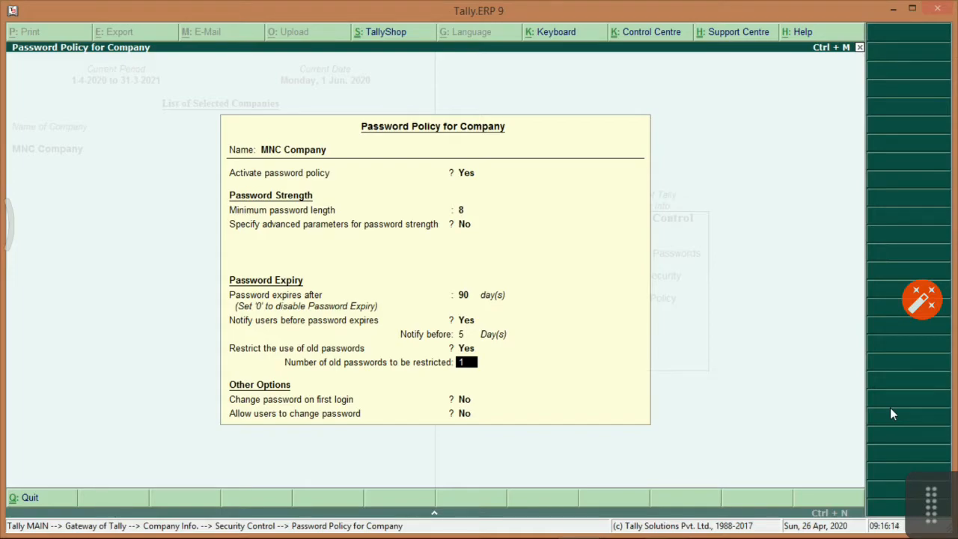
{"action": "key", "text": "Return"}
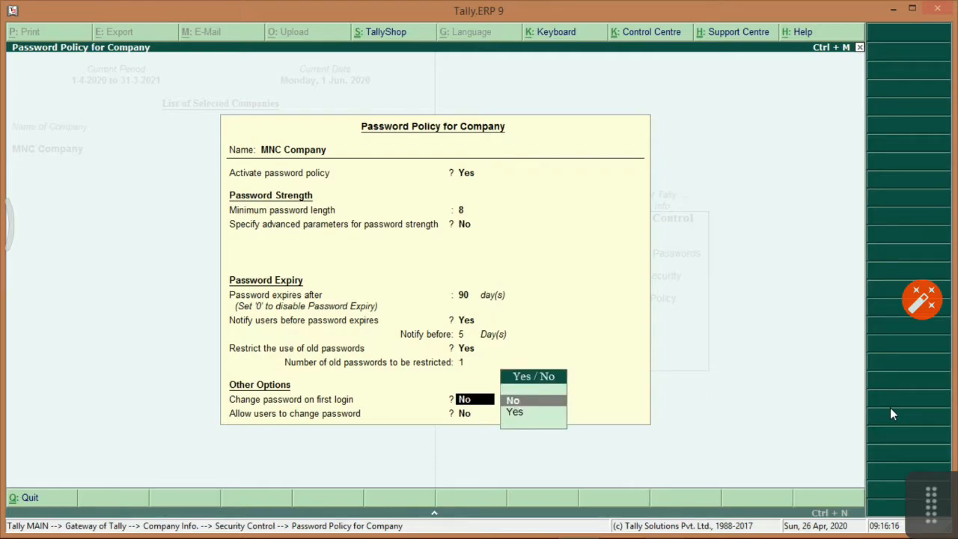
{"action": "key", "text": "Down"}
{"action": "key", "text": "Return"}
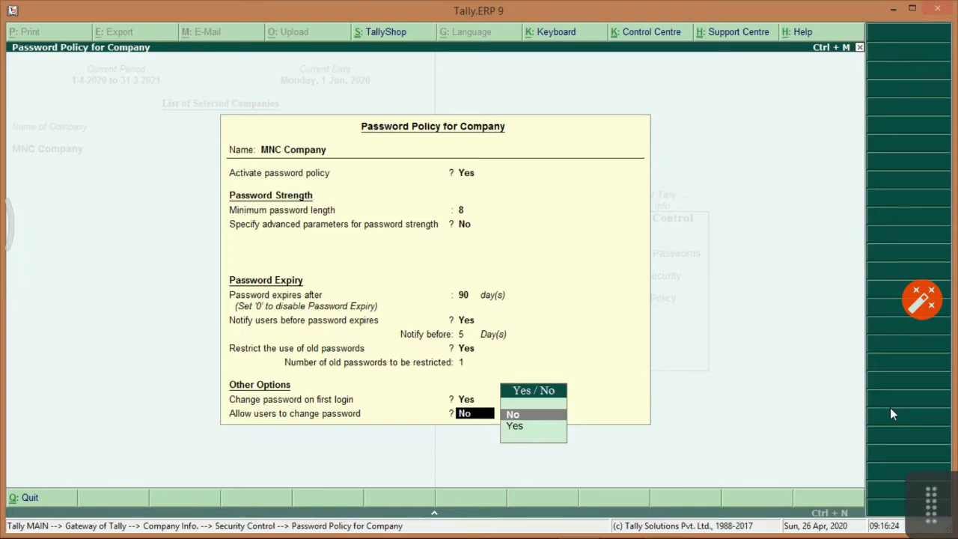
{"action": "key", "text": "Down"}
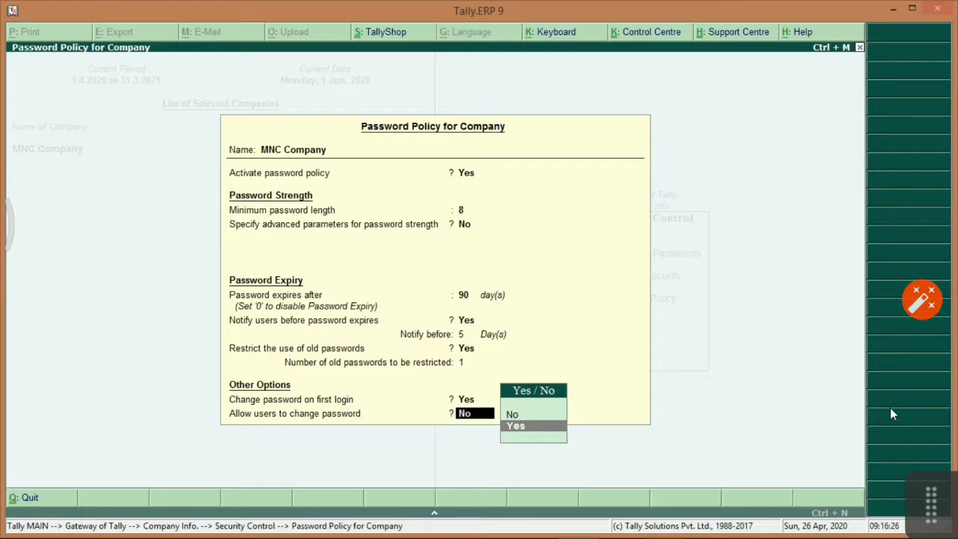
{"action": "key", "text": "Return"}
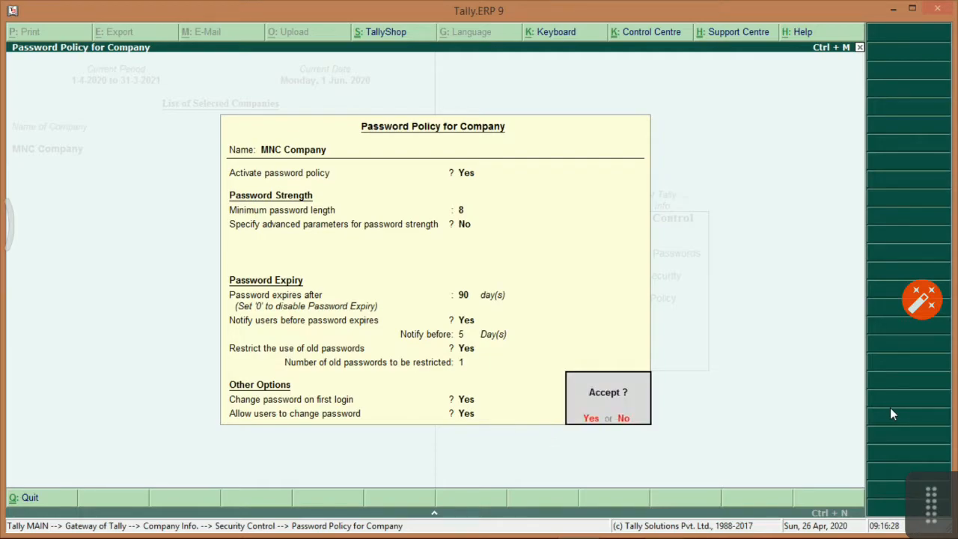
{"action": "key", "text": "Return"}
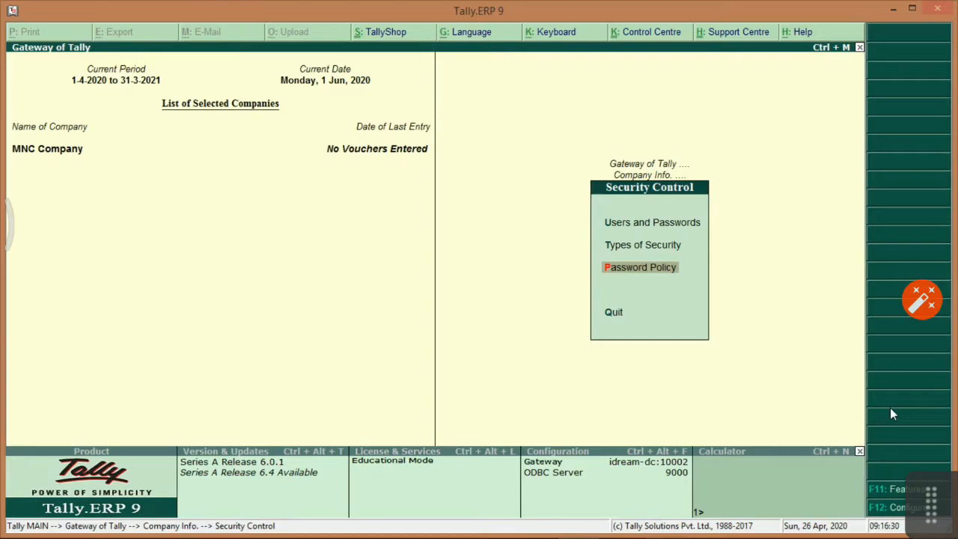
Recheck the saved password policy, quit it, and open the List of Users for MNC Company.
{"action": "key", "text": "Return"}
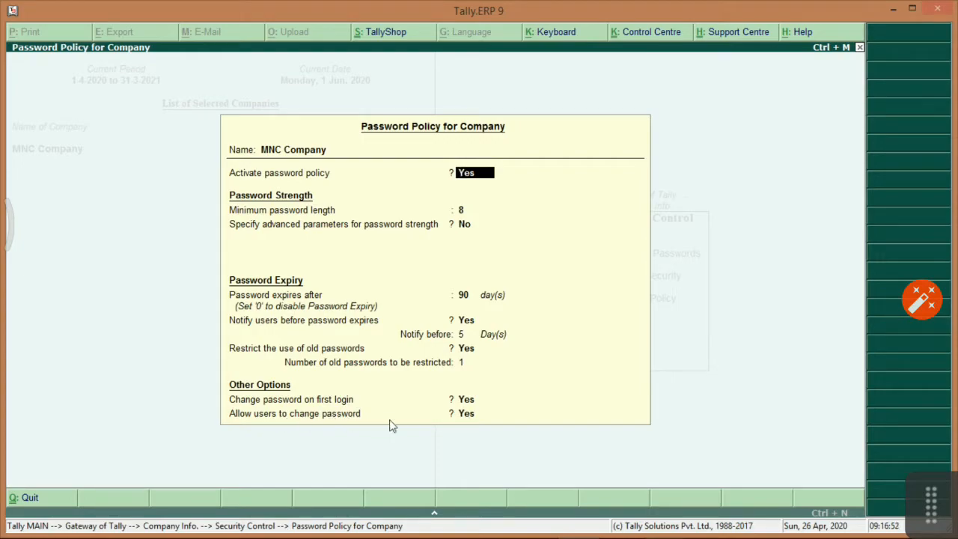
{"action": "key", "text": "Escape"}
{"action": "key", "text": "y"}
{"action": "key", "text": "Up"}
{"action": "key", "text": "Up"}
{"action": "key", "text": "Down"}
{"action": "key", "text": "Up"}
{"action": "key", "text": "Return"}
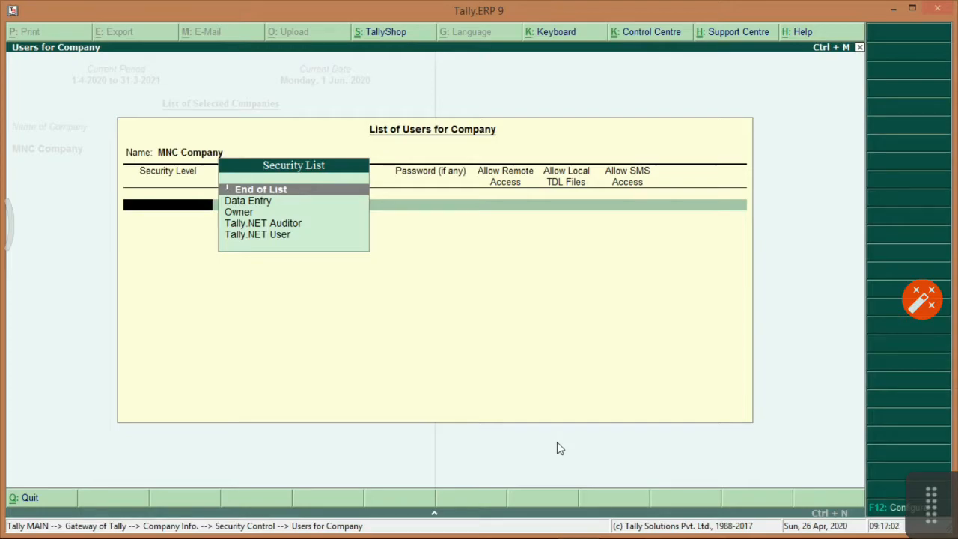
Browse the Data Entry, Owner, Tally.NET Auditor and Tally.NET User security levels, then exit the users list.
{"action": "key", "text": "Down"}
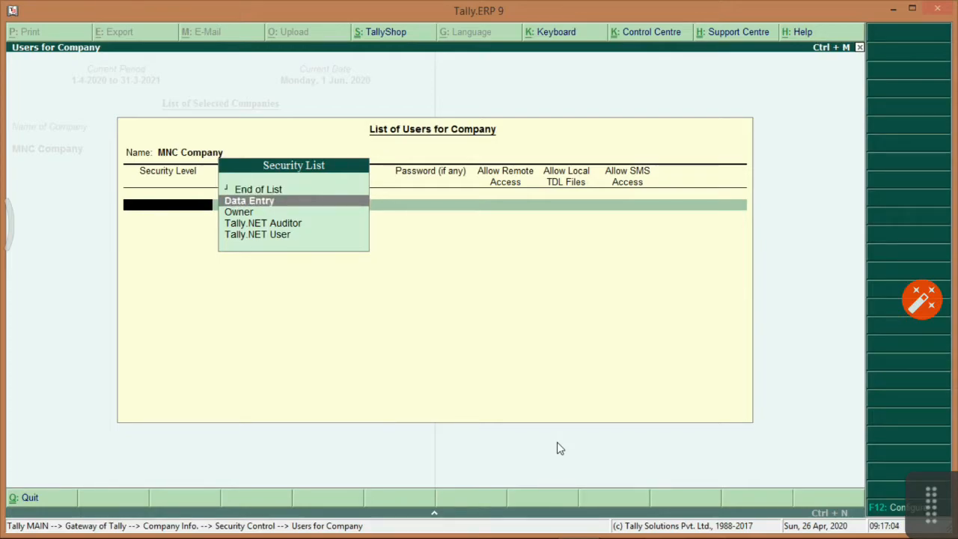
{"action": "key", "text": "Down"}
{"action": "key", "text": "Down"}
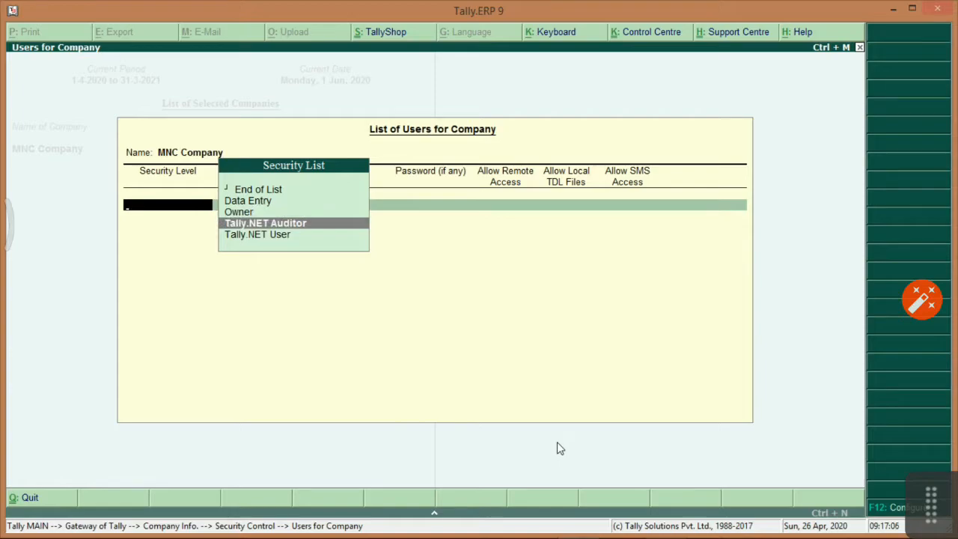
{"action": "key", "text": "Down"}
{"action": "key", "text": "Up"}
{"action": "key", "text": "Down"}
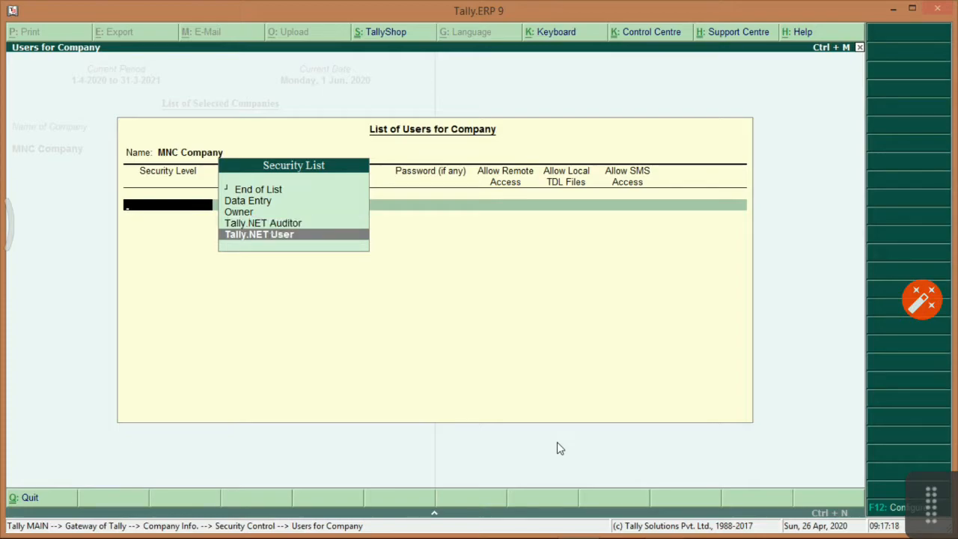
{"action": "key", "text": "Up"}
{"action": "key", "text": "Up"}
{"action": "key", "text": "Up"}
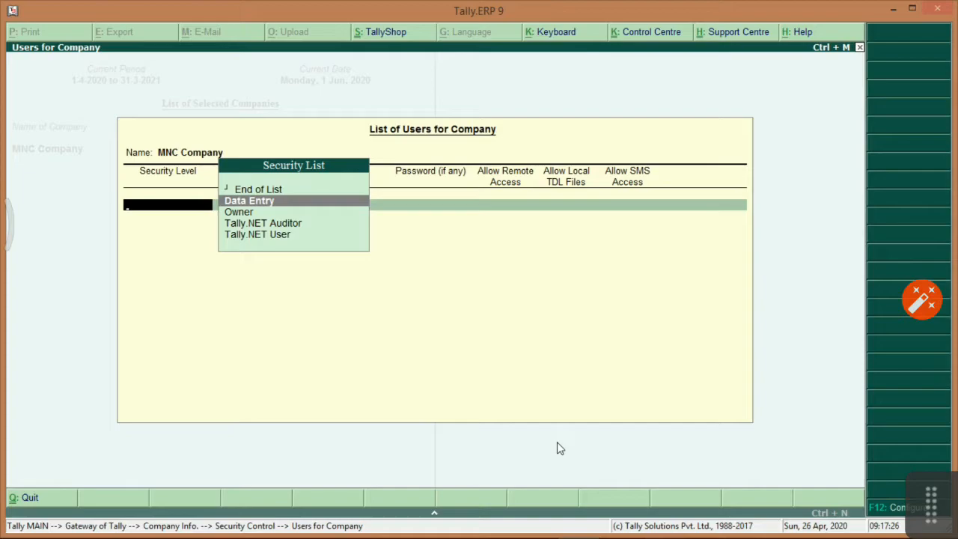
{"action": "key", "text": "Down"}
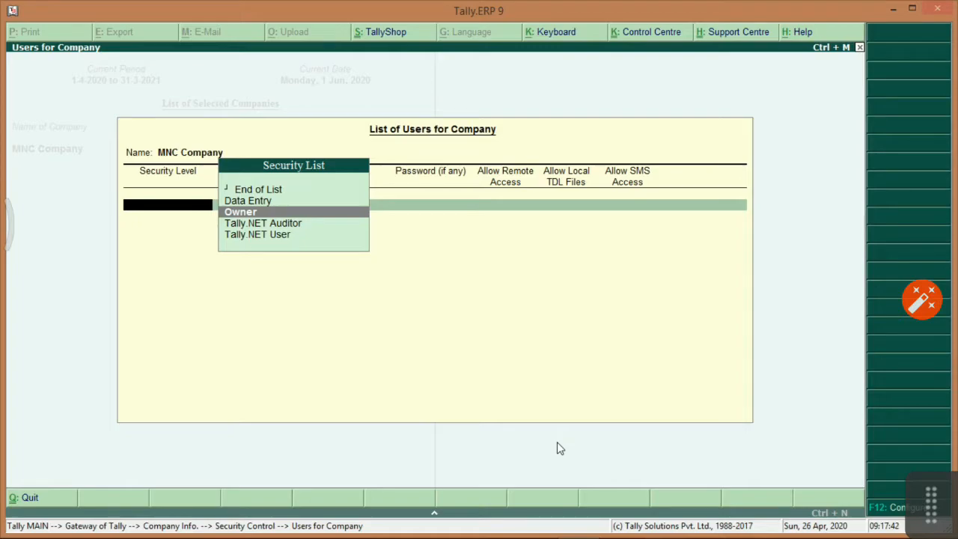
{"action": "key", "text": "Up"}
{"action": "key", "text": "Up"}
{"action": "key", "text": "Down"}
{"action": "key", "text": "Down"}
{"action": "key", "text": "Escape"}
Confirm quitting the users list, choose Types of Security, and open the Data Entry level.
{"action": "key", "text": "Return"}
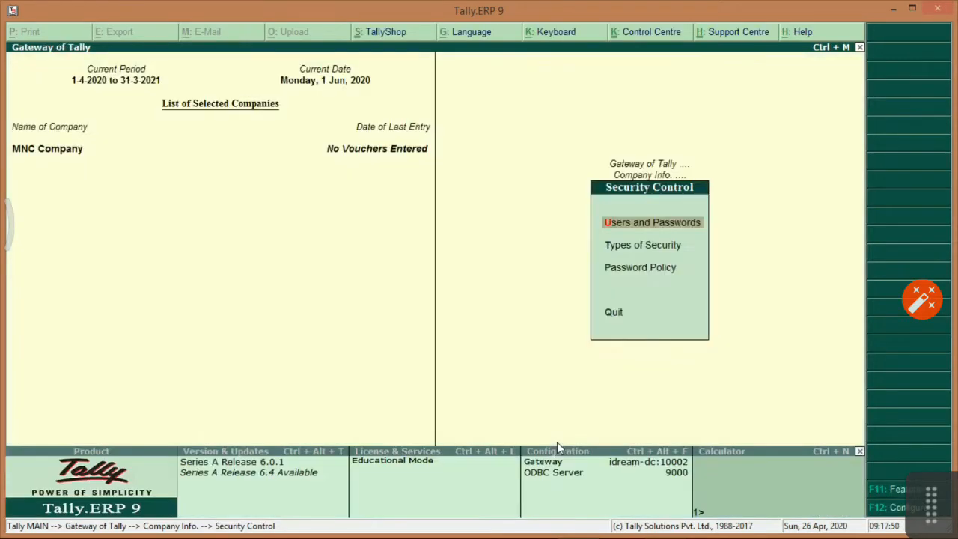
{"action": "key", "text": "Down"}
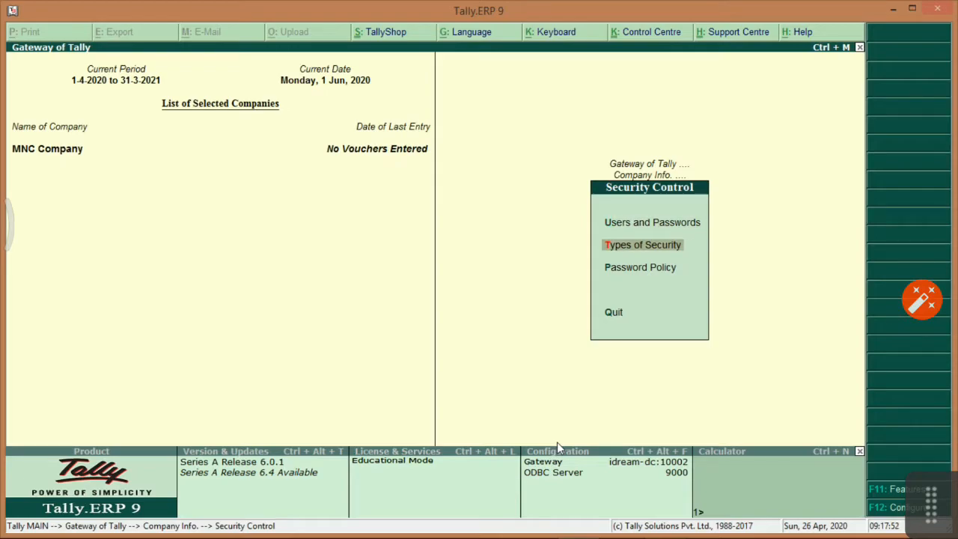
{"action": "key", "text": "Return"}
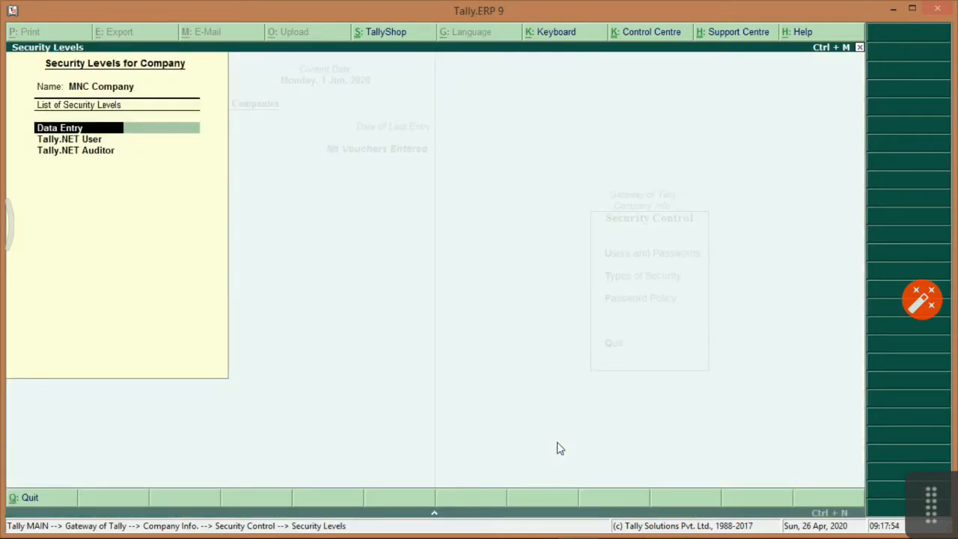
{"action": "key", "text": "Return"}
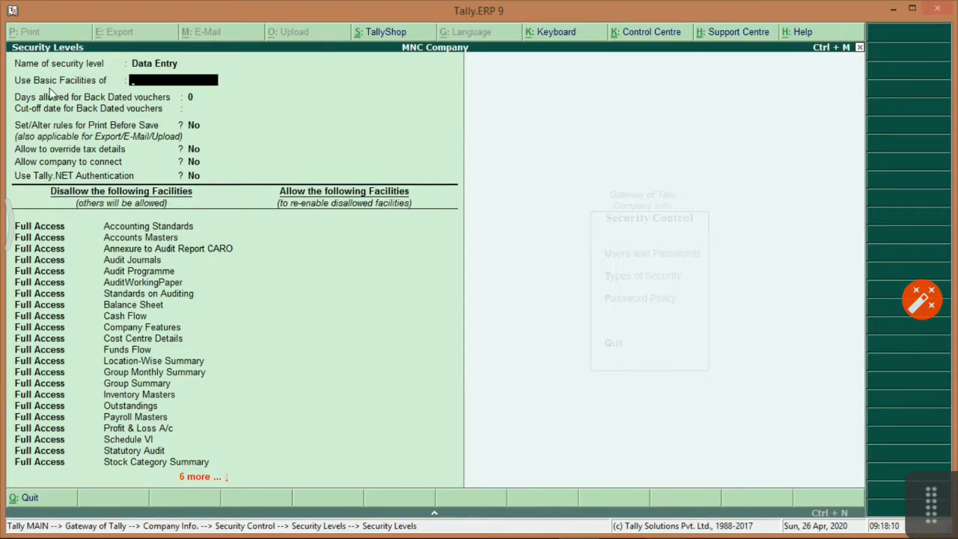
Base Data Entry on Data Entry's basic facilities, allow 3 back-dated days, and leave other options No.
{"action": "type", "text": "Da"}
{"action": "key", "text": "Return"}
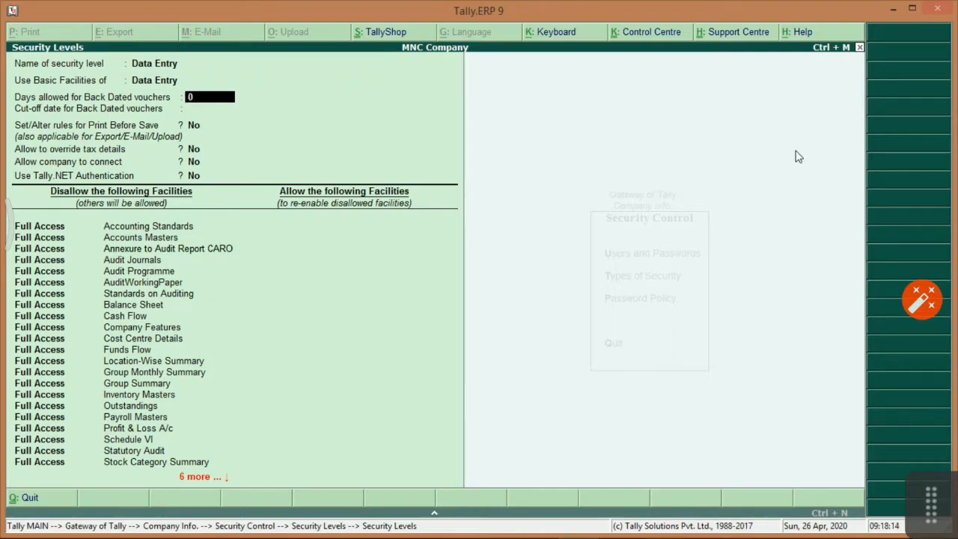
{"action": "type", "text": "3"}
{"action": "key", "text": "Return"}
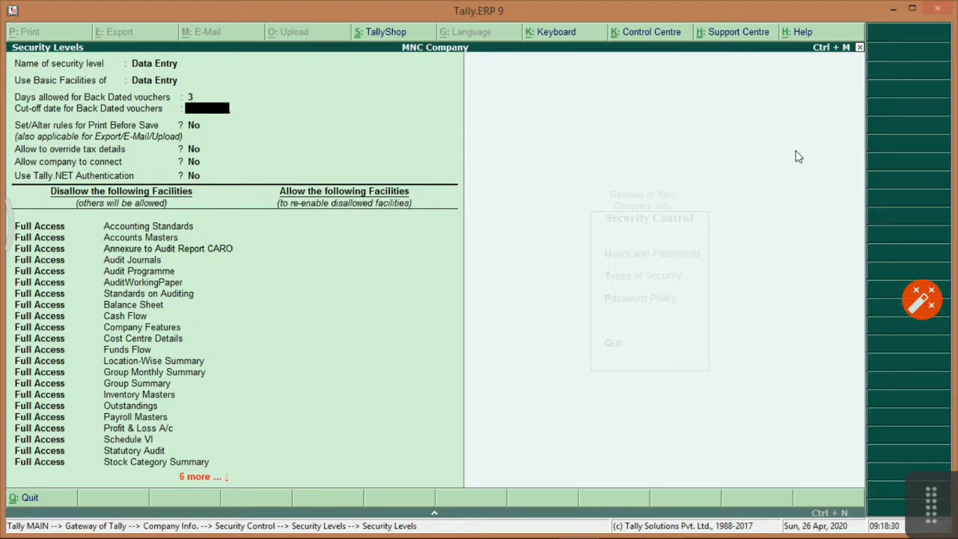
{"action": "key", "text": "Return"}
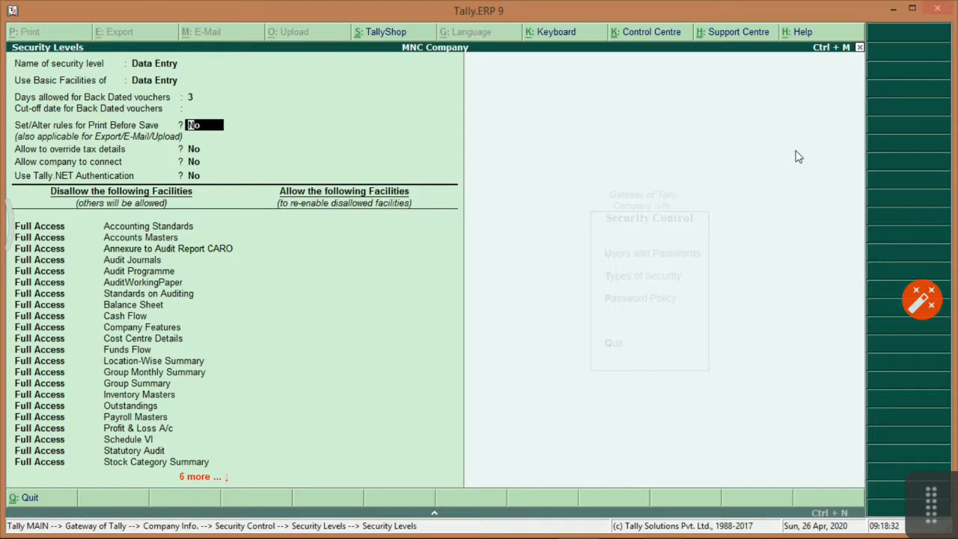
{"action": "key", "text": "Return"}
{"action": "key", "text": "Return"}
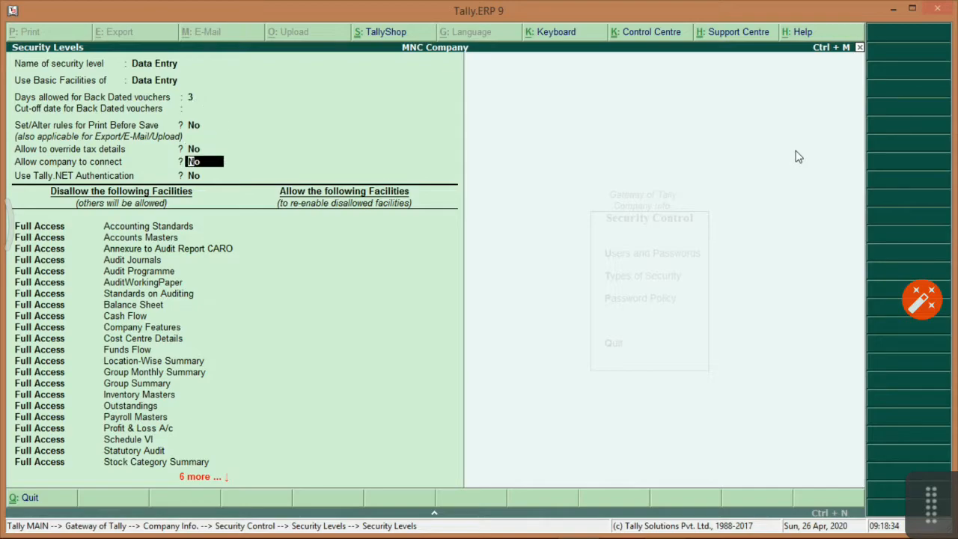
{"action": "key", "text": "Up"}
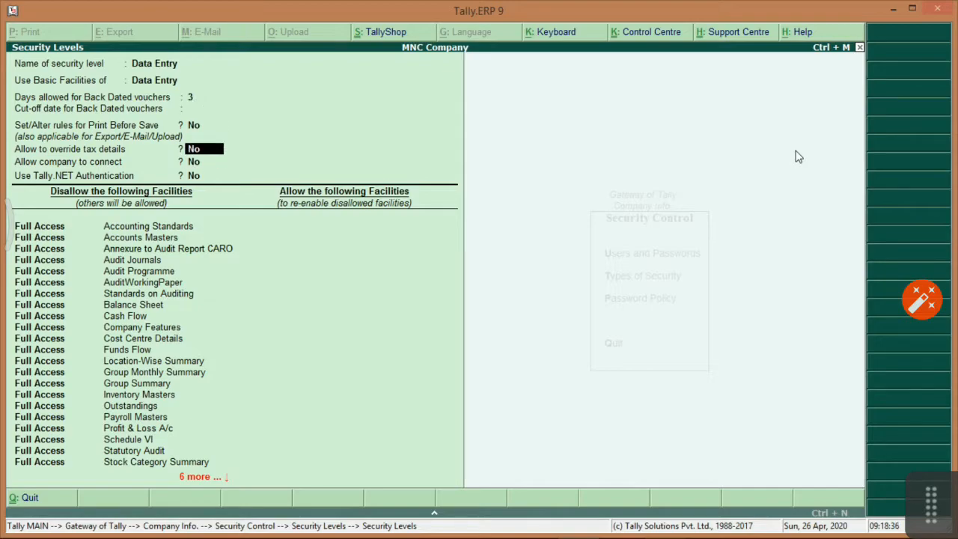
{"action": "key", "text": "Return"}
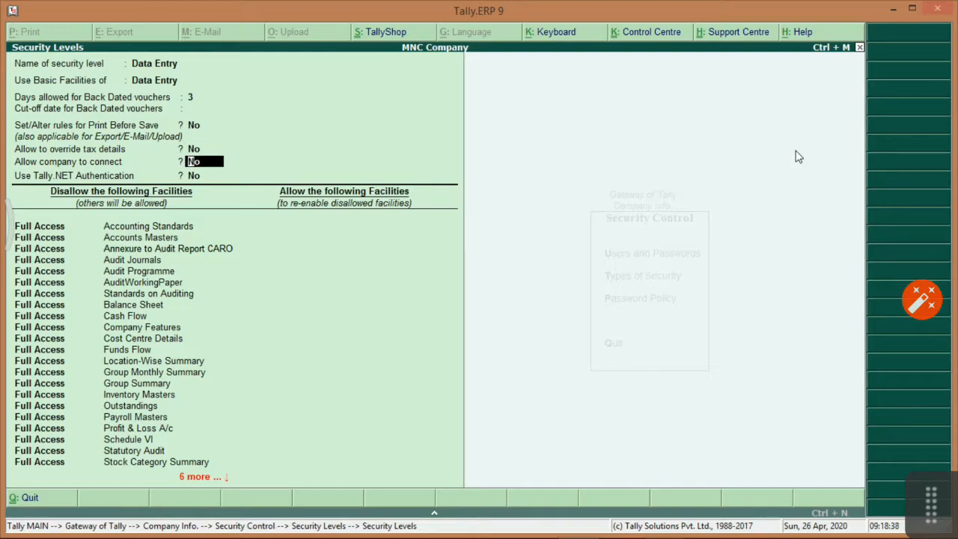
{"action": "key", "text": "Return"}
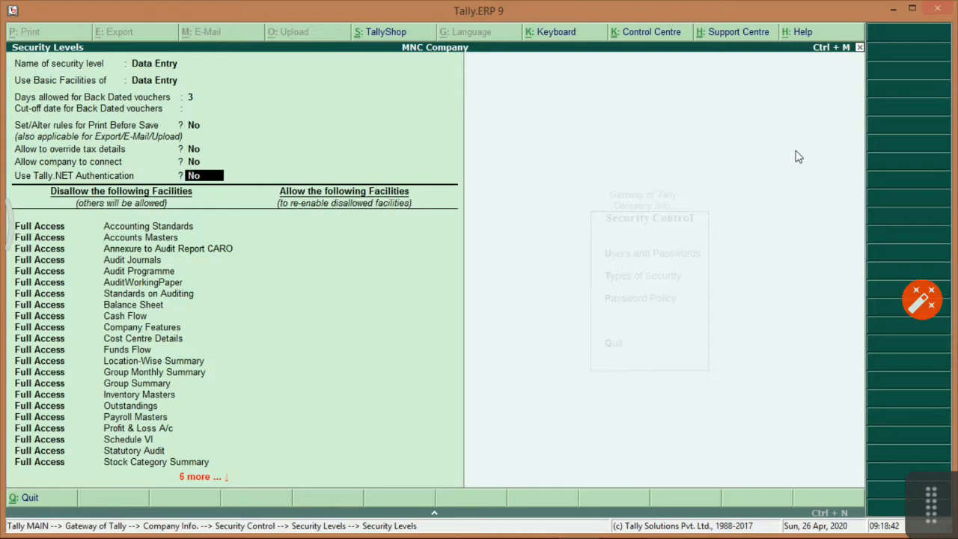
{"action": "key", "text": "Return"}
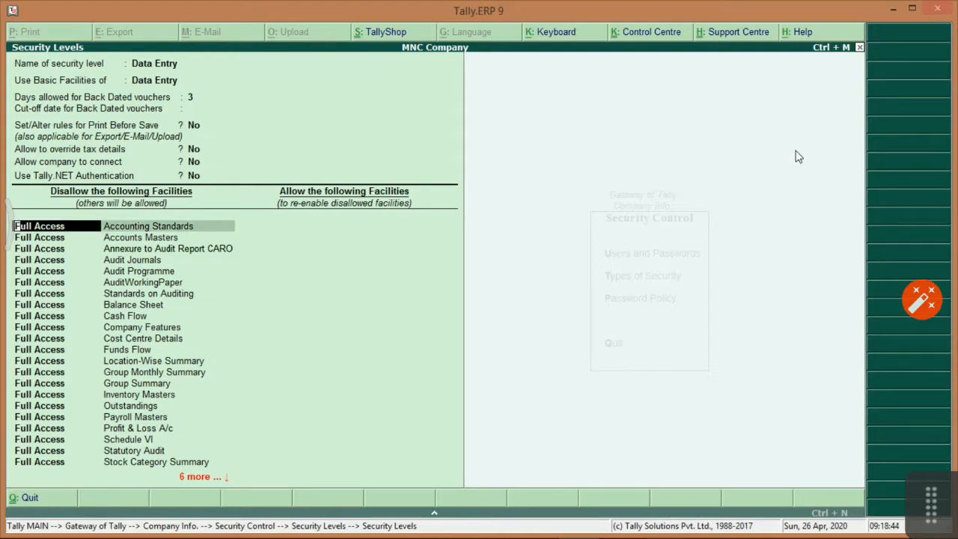
Step through the Data Entry level's disallowed facilities list, leaving it unchanged.
{"action": "key", "text": "Return"}
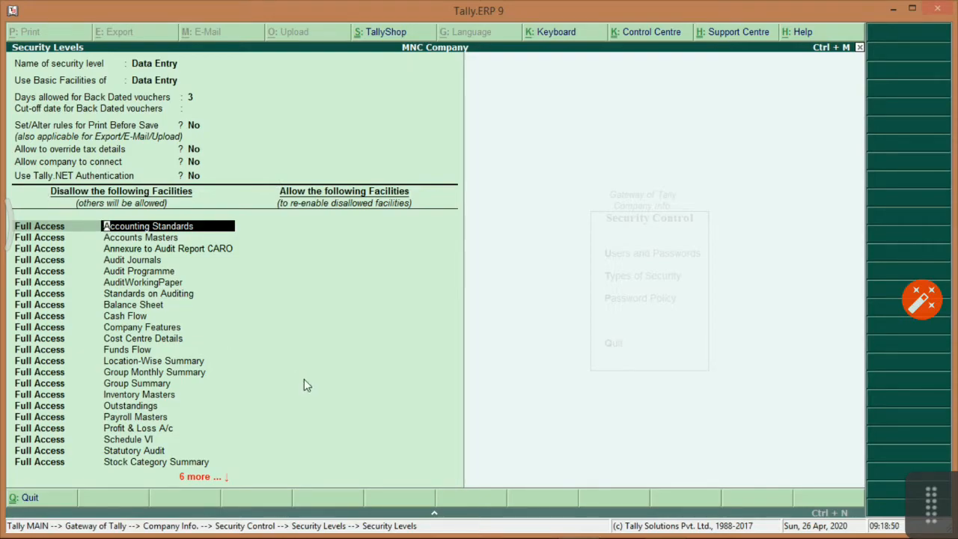
{"action": "key", "text": "Return"}
{"action": "key", "text": "Return"}
{"action": "key", "text": "Return"}
{"action": "key", "text": "Return"}
{"action": "key", "text": "Return"}
{"action": "key", "text": "Down"}
{"action": "key", "text": "Down"}
{"action": "key", "text": "Down"}
{"action": "key", "text": "Down"}
{"action": "key", "text": "Down"}
{"action": "key", "text": "Down"}
{"action": "key", "text": "Down"}
{"action": "key", "text": "Down"}
{"action": "key", "text": "Down"}
{"action": "key", "text": "Down"}
{"action": "key", "text": "Down"}
{"action": "key", "text": "Down"}
{"action": "key", "text": "Down"}
{"action": "key", "text": "Down"}
{"action": "key", "text": "Down"}
{"action": "key", "text": "Down"}
{"action": "key", "text": "Down"}
{"action": "key", "text": "Down"}
{"action": "key", "text": "Down"}
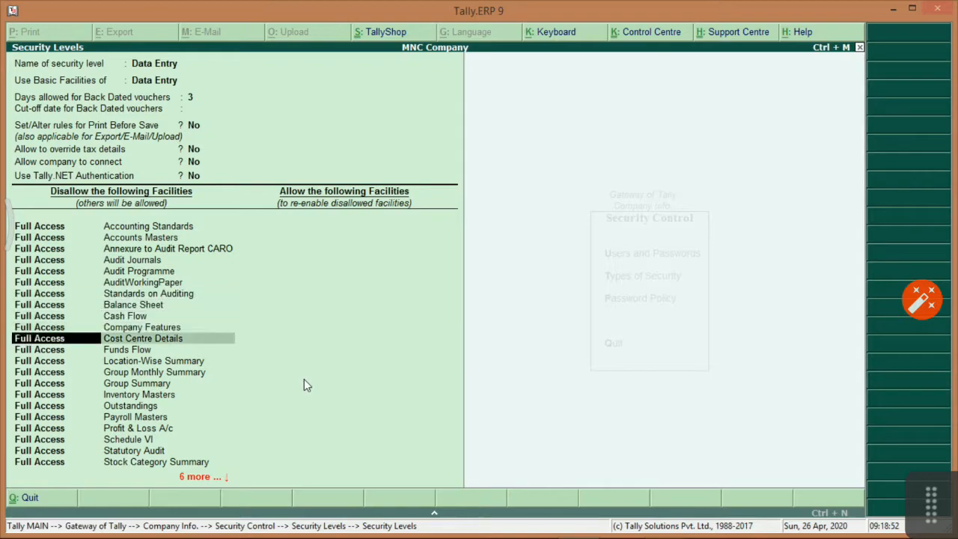
{"action": "key", "text": "Down"}
{"action": "key", "text": "Down"}
{"action": "key", "text": "Down"}
{"action": "key", "text": "Down"}
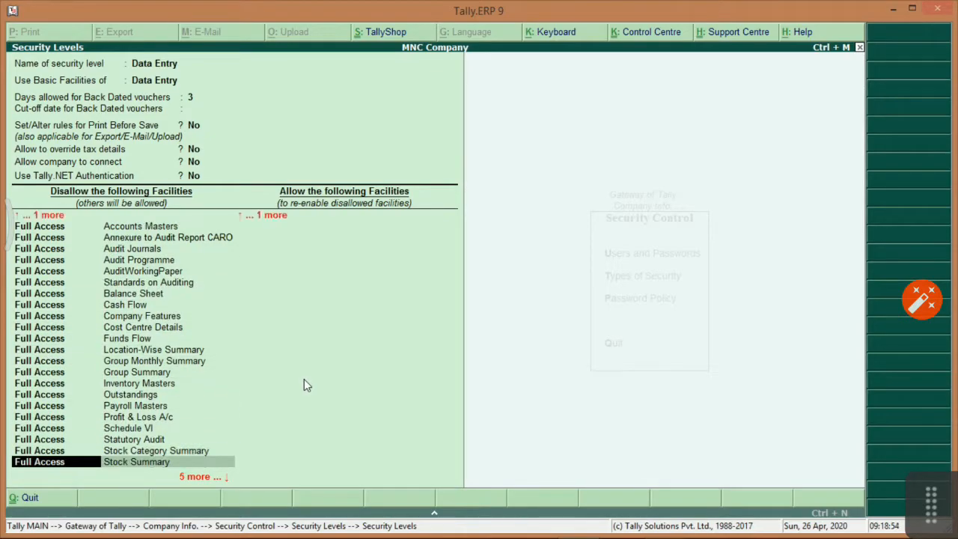
{"action": "key", "text": "Return"}
{"action": "key", "text": "Return"}
{"action": "key", "text": "Return"}
{"action": "key", "text": "Return"}
{"action": "key", "text": "Return"}
{"action": "key", "text": "Return"}
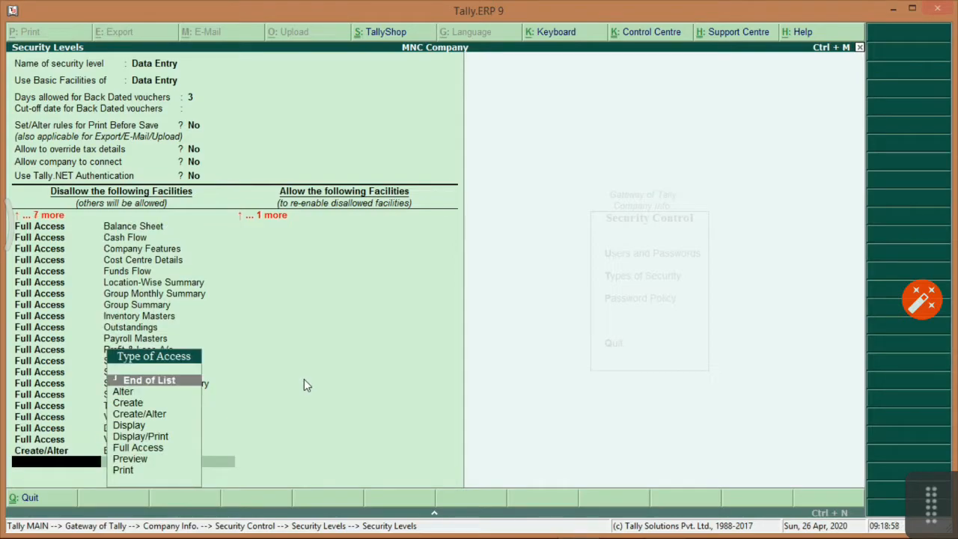
Allow Accounting Vouchers and Day Book with Create/Alter access.
{"action": "key", "text": "Return"}
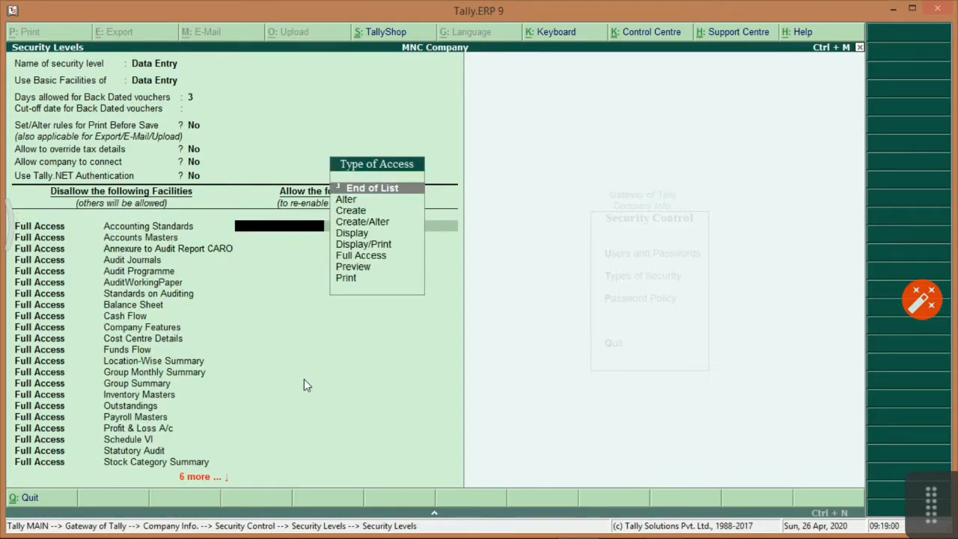
{"action": "key", "text": "Down"}
{"action": "key", "text": "Down"}
{"action": "key", "text": "Down"}
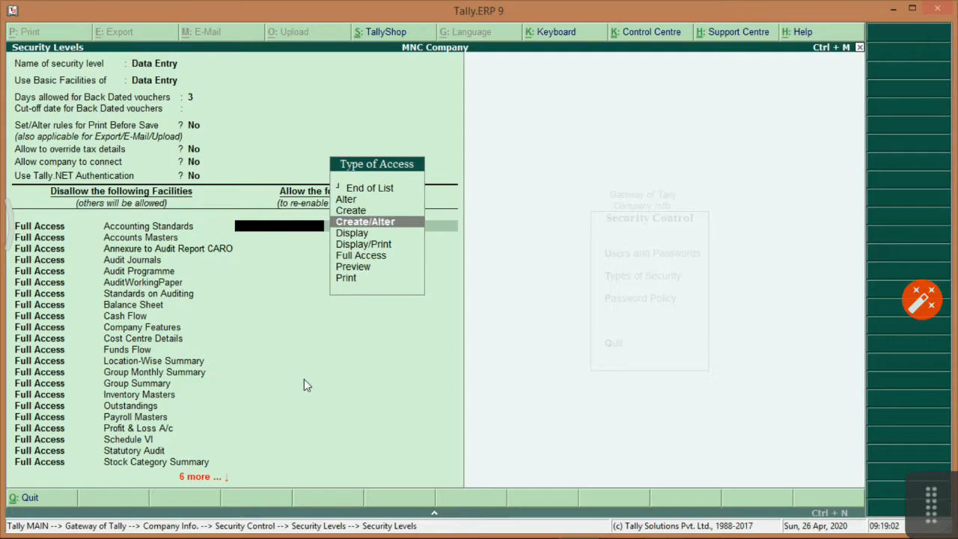
{"action": "key", "text": "Return"}
{"action": "key", "text": "Down"}
{"action": "key", "text": "Down"}
{"action": "key", "text": "Up"}
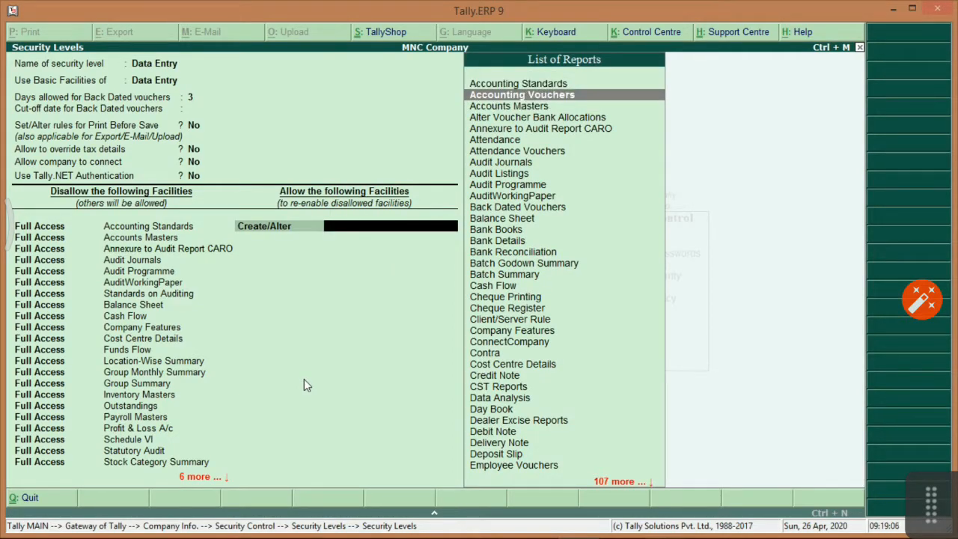
{"action": "key", "text": "Return"}
{"action": "key", "text": "Down"}
{"action": "key", "text": "Down"}
{"action": "key", "text": "Down"}
{"action": "key", "text": "Return"}
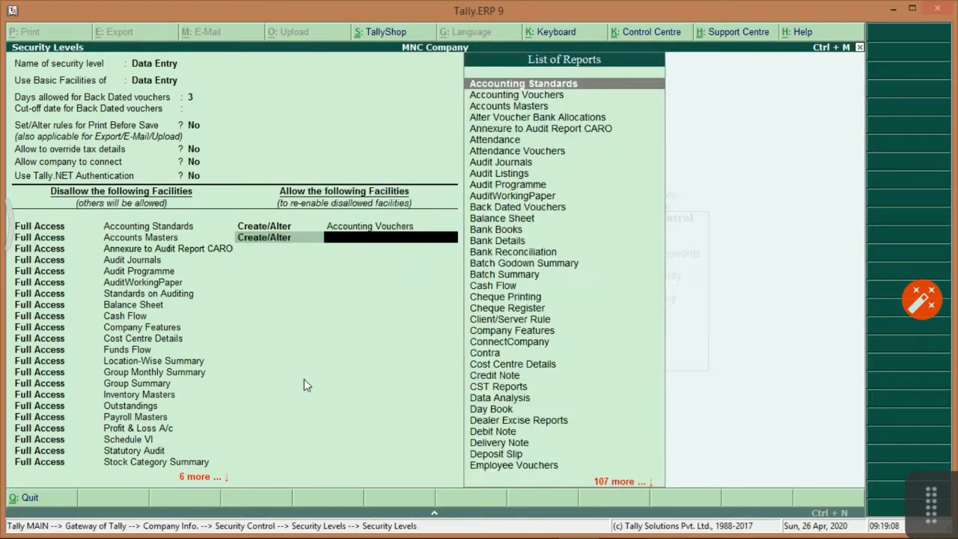
{"action": "type", "text": "Day"}
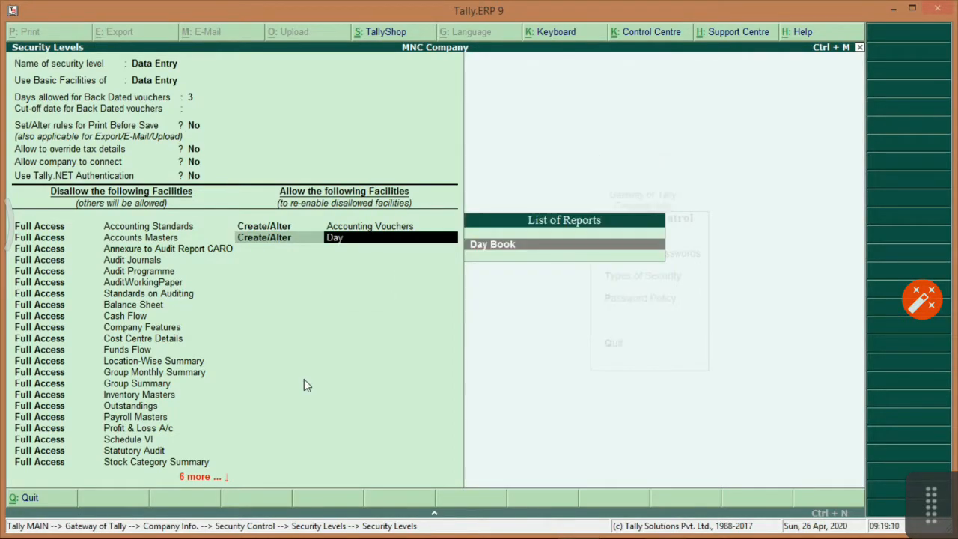
{"action": "key", "text": "Return"}
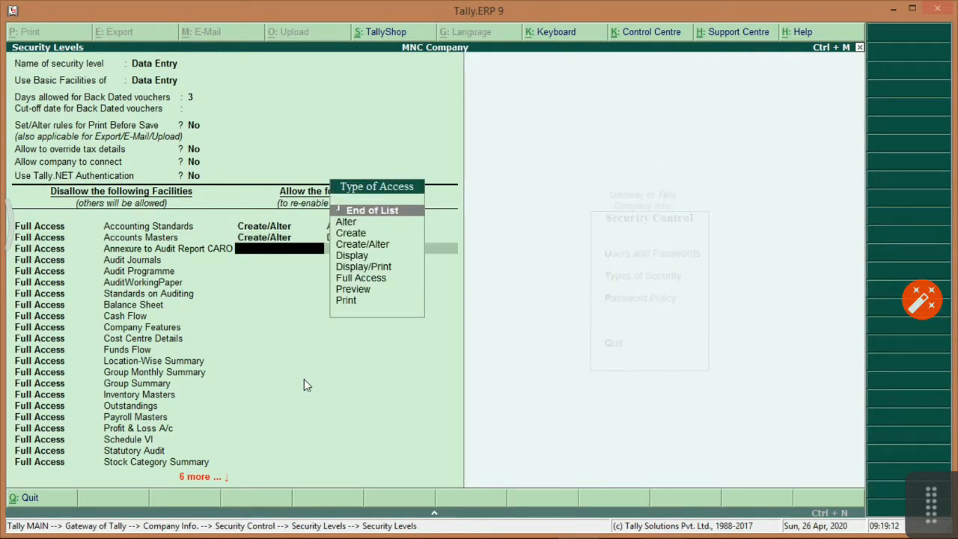
Add Day Book rows with Display and Display/Print access.
{"action": "key", "text": "Down"}
{"action": "key", "text": "Down"}
{"action": "key", "text": "Down"}
{"action": "key", "text": "Down"}
{"action": "key", "text": "Return"}
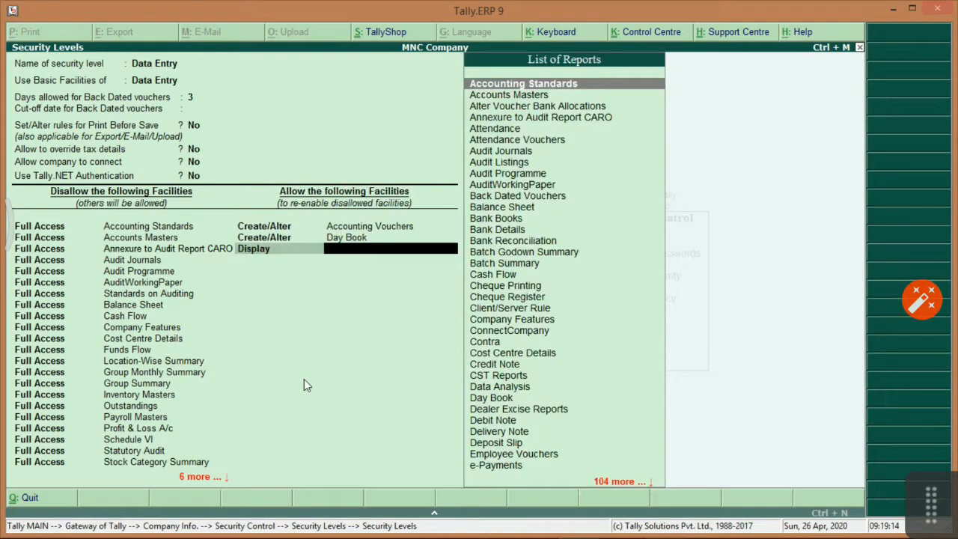
{"action": "type", "text": "Day"}
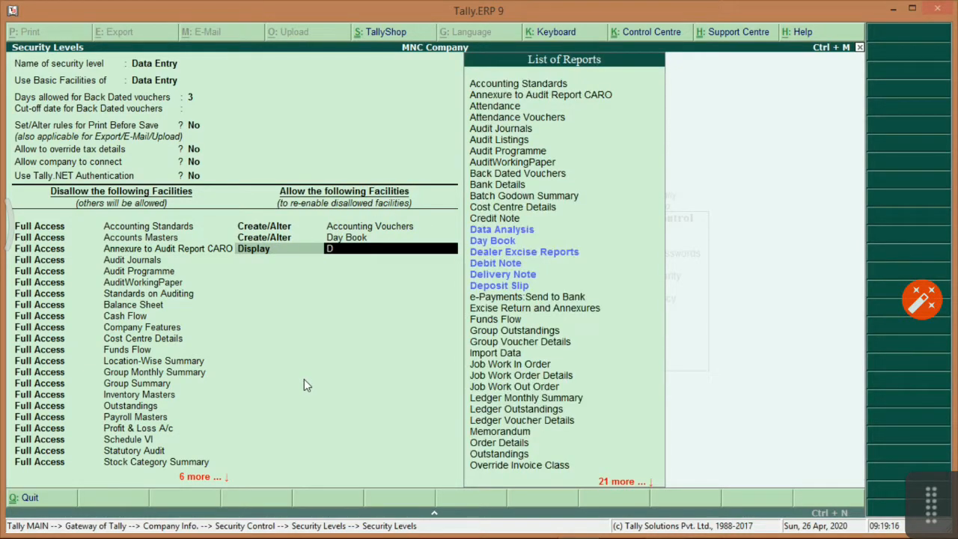
{"action": "key", "text": "Return"}
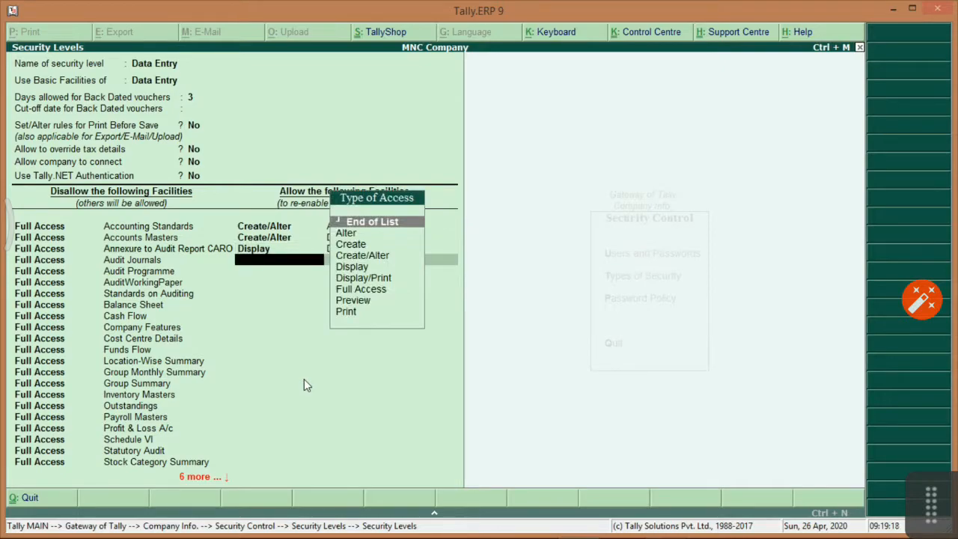
{"action": "key", "text": "Down"}
{"action": "key", "text": "Down"}
{"action": "key", "text": "Down"}
{"action": "key", "text": "Down"}
{"action": "key", "text": "Down"}
{"action": "key", "text": "Return"}
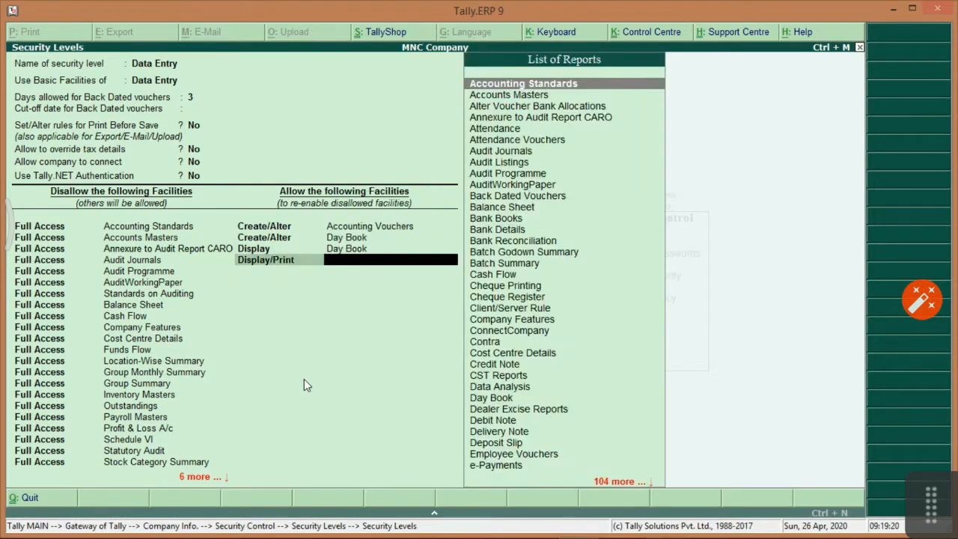
{"action": "type", "text": "Day"}
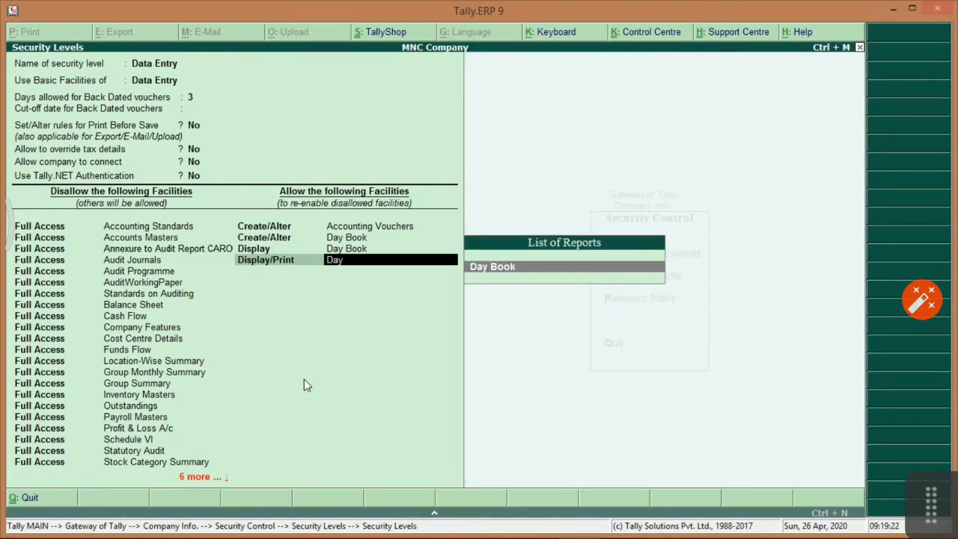
{"action": "key", "text": "Return"}
Add Display/Print Vouchers and Display Ledger Voucher Details, then save the Data Entry level.
{"action": "key", "text": "Down"}
{"action": "key", "text": "Down"}
{"action": "key", "text": "Down"}
{"action": "key", "text": "Down"}
{"action": "key", "text": "Down"}
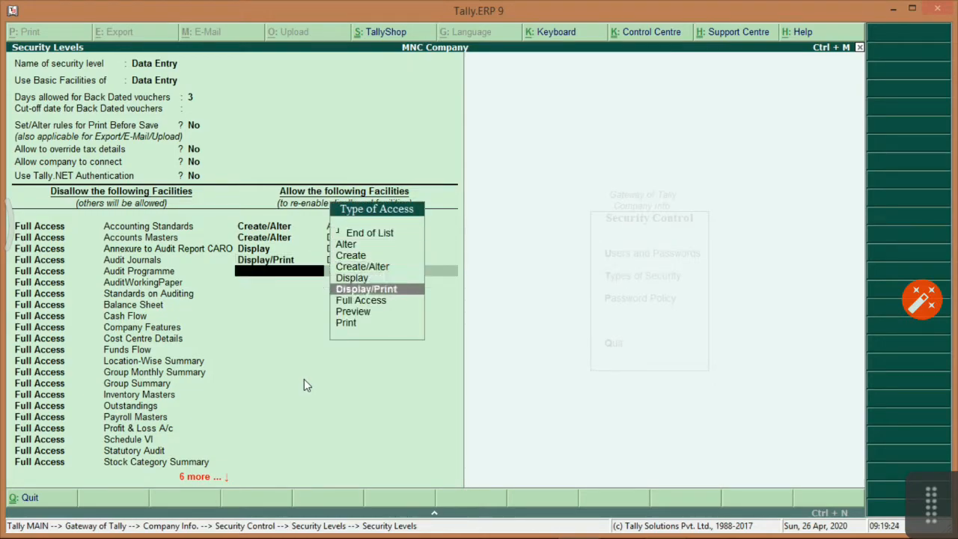
{"action": "key", "text": "Return"}
{"action": "type", "text": "Vou"}
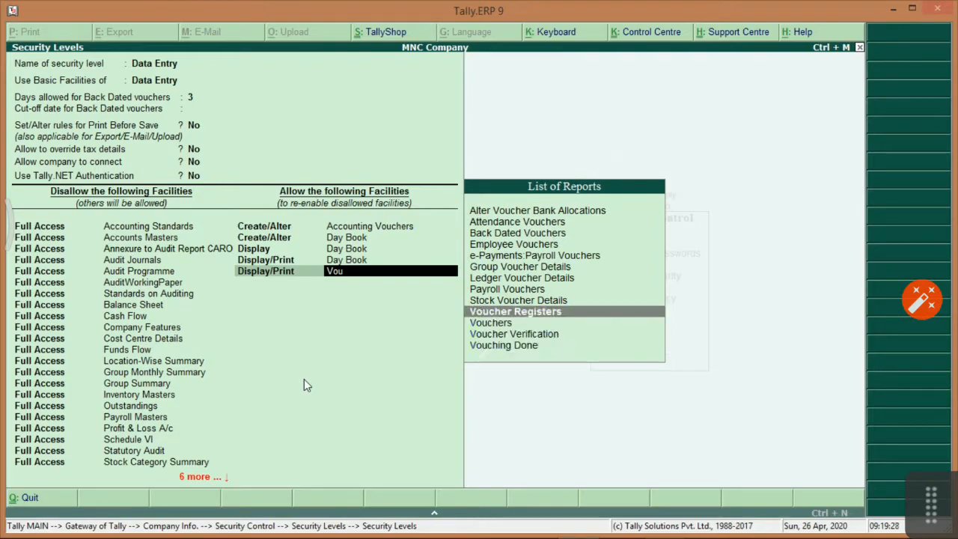
{"action": "key", "text": "Down"}
{"action": "key", "text": "Return"}
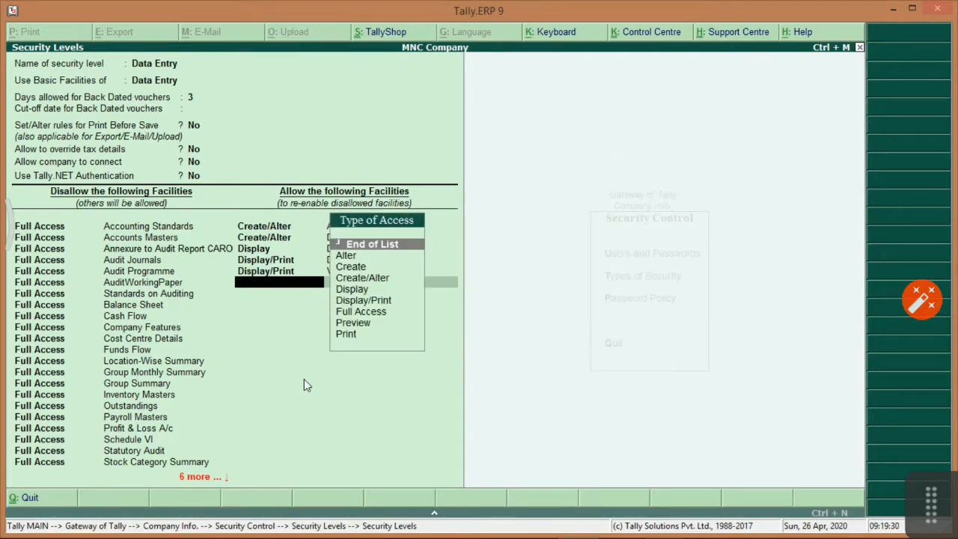
{"action": "key", "text": "Down"}
{"action": "key", "text": "Down"}
{"action": "key", "text": "Down"}
{"action": "key", "text": "Down"}
{"action": "key", "text": "Return"}
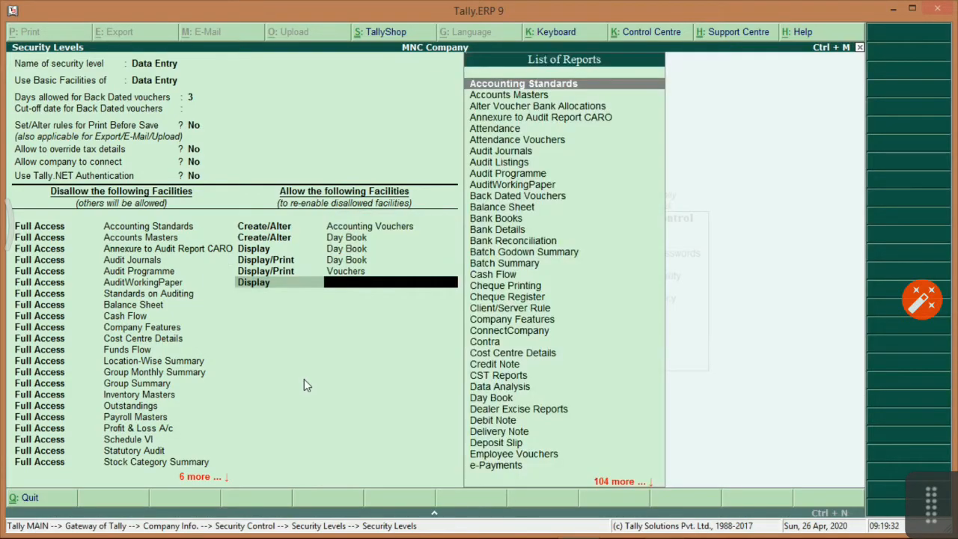
{"action": "type", "text": "Led"}
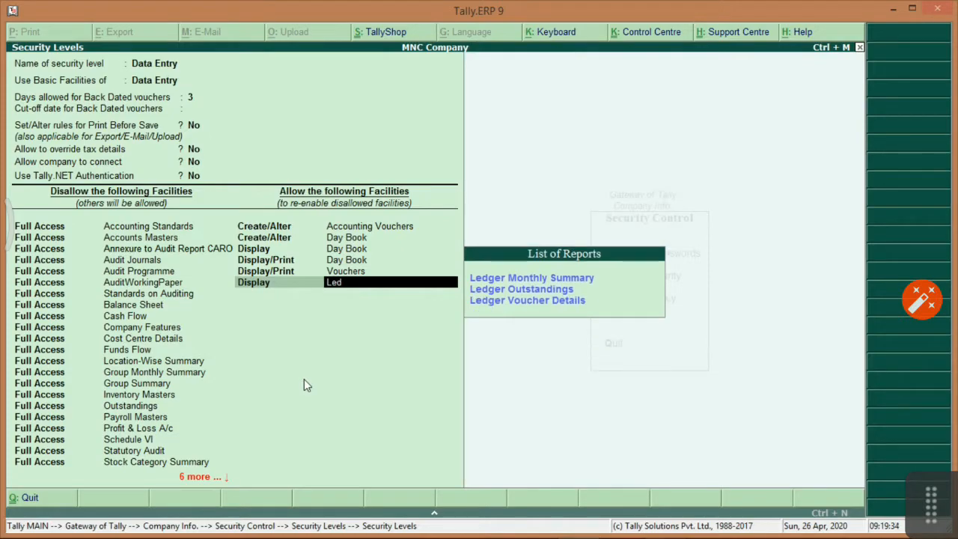
{"action": "key", "text": "Down"}
{"action": "key", "text": "Down"}
{"action": "key", "text": "Down"}
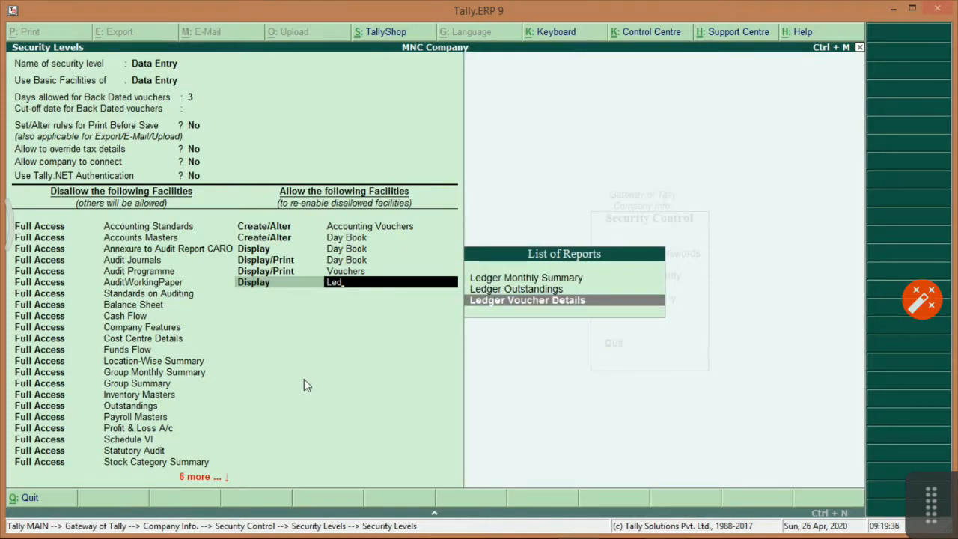
{"action": "key", "text": "Return"}
{"action": "key", "text": "ctrl+a"}
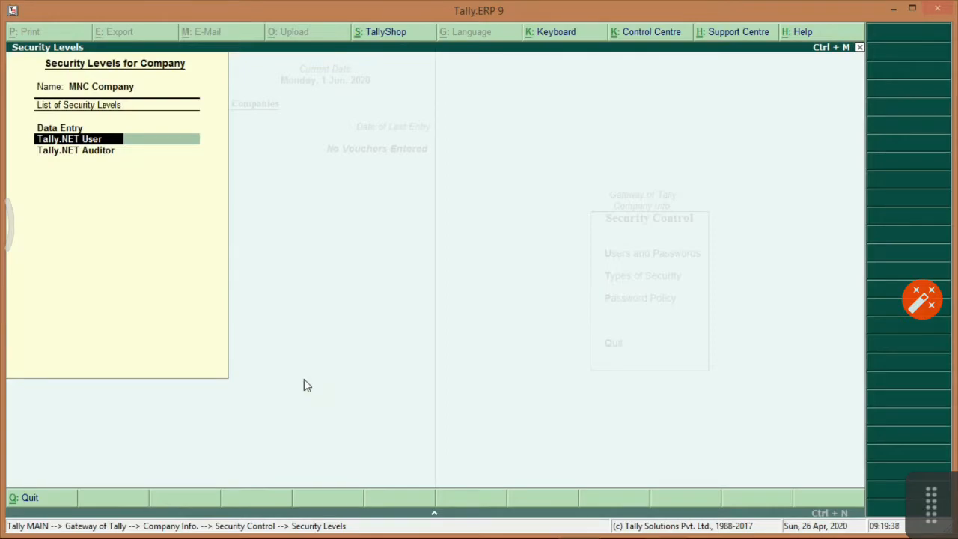
{"action": "key", "text": "Up"}
Recheck the saved Data Entry level, then back out of Security Control to Company Info.
{"action": "key", "text": "Return"}
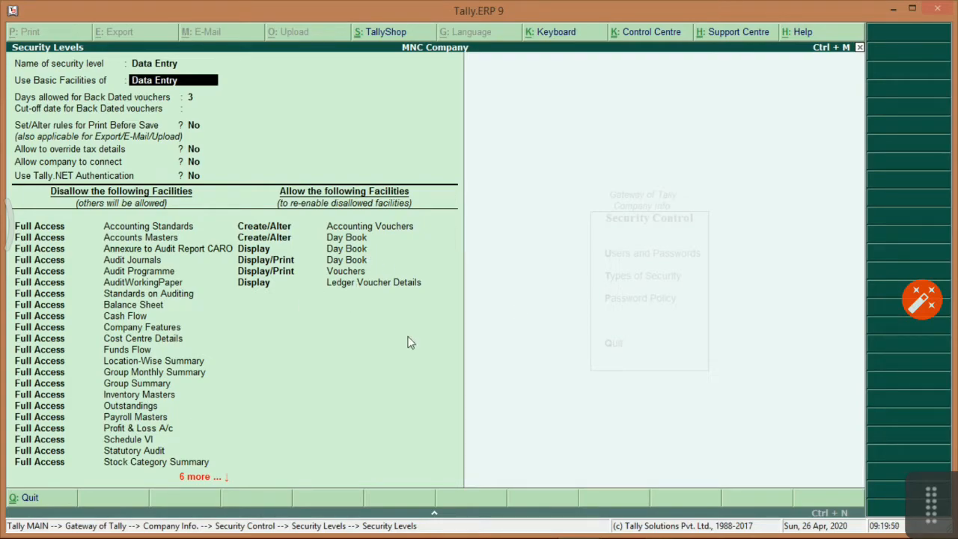
{"action": "key", "text": "ctrl+a"}
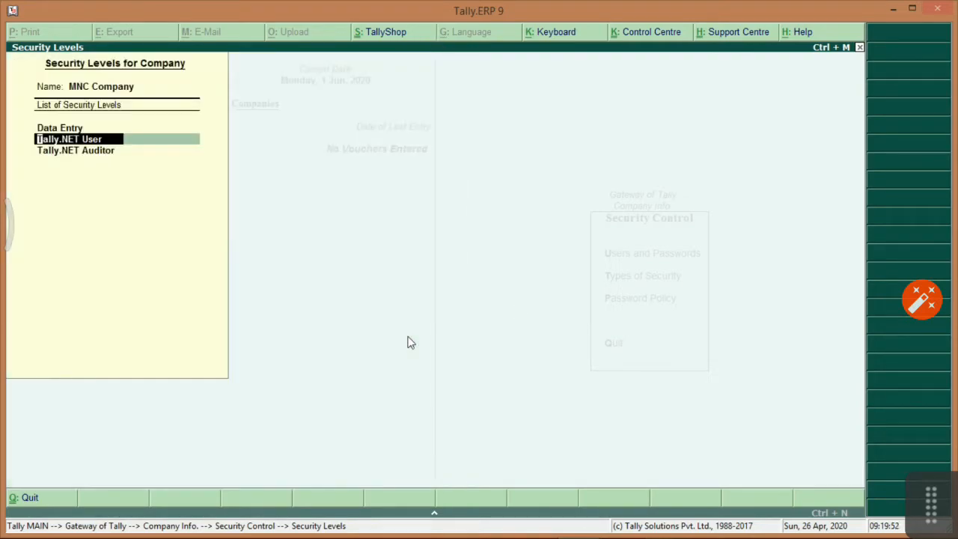
{"action": "key", "text": "Escape"}
{"action": "key", "text": "Return"}
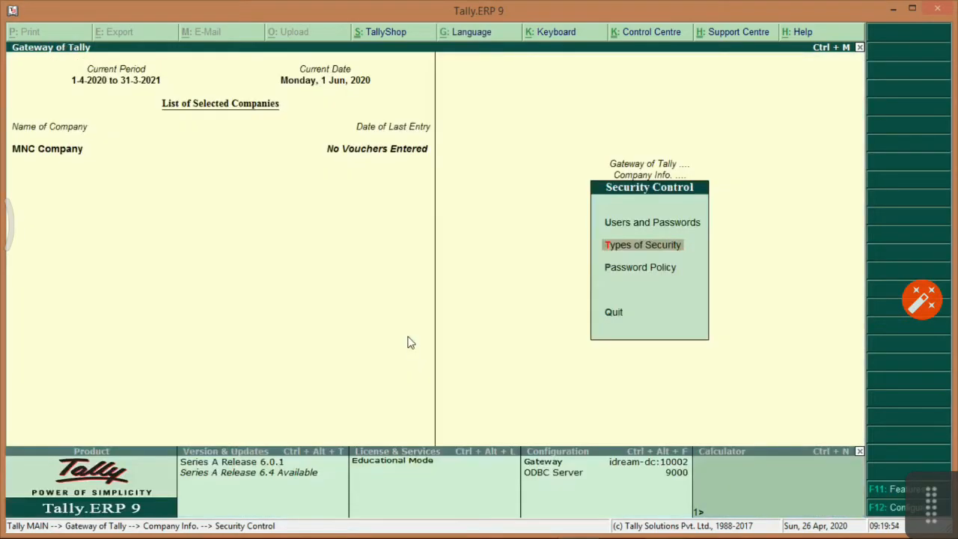
{"action": "key", "text": "Down"}
{"action": "key", "text": "Up"}
{"action": "key", "text": "Up"}
{"action": "key", "text": "Up"}
{"action": "key", "text": "Down"}
{"action": "key", "text": "Escape"}
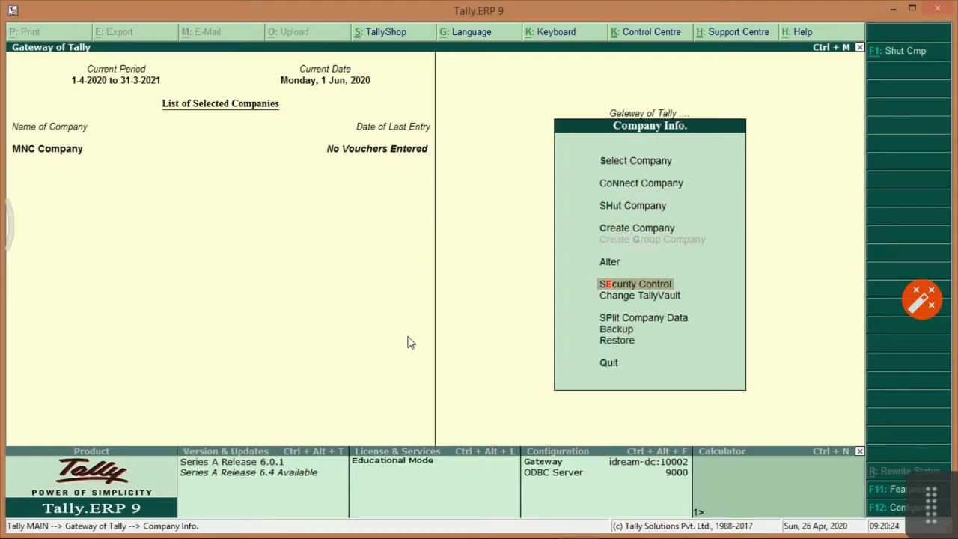
{"action": "key", "text": "alt+Tab"}
Scroll to question 2's Create Company rows and highlight the Tally Audit Features question.
{"action": "scroll", "coordinate": [531, 286], "scroll_direction": "down", "scroll_amount": 3}
{"action": "scroll", "coordinate": [529, 290], "scroll_direction": "up", "scroll_amount": 3}
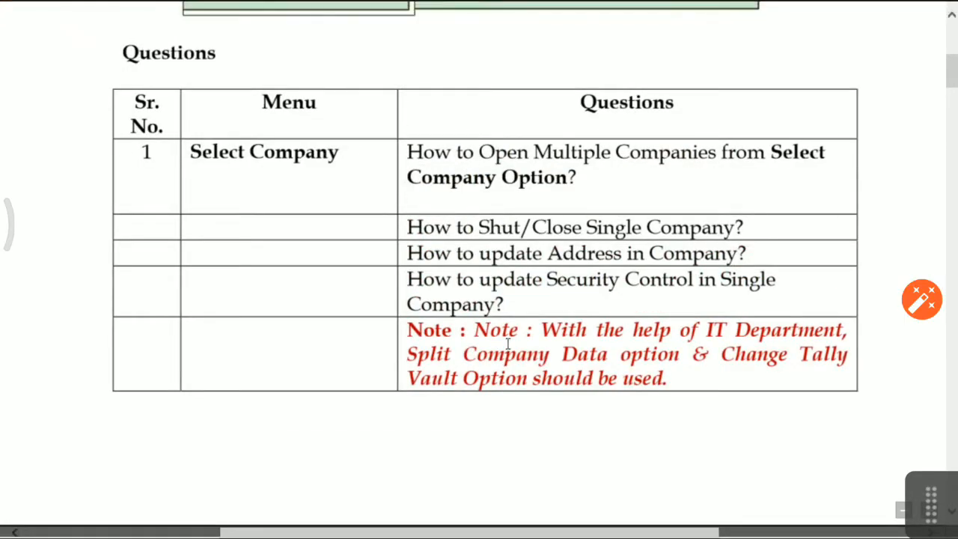
{"action": "scroll", "coordinate": [749, 336], "scroll_direction": "down", "scroll_amount": 6}
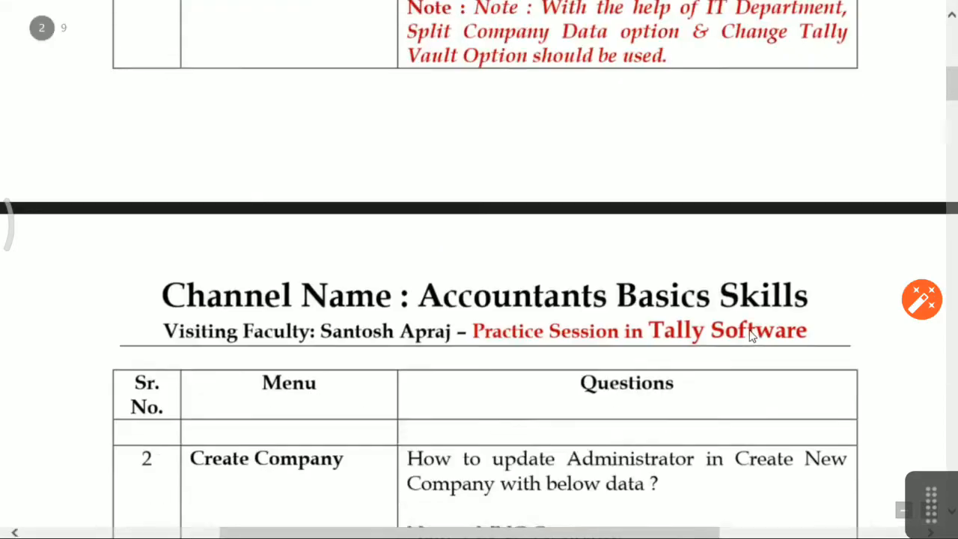
{"action": "scroll", "coordinate": [567, 325], "scroll_direction": "down", "scroll_amount": 3}
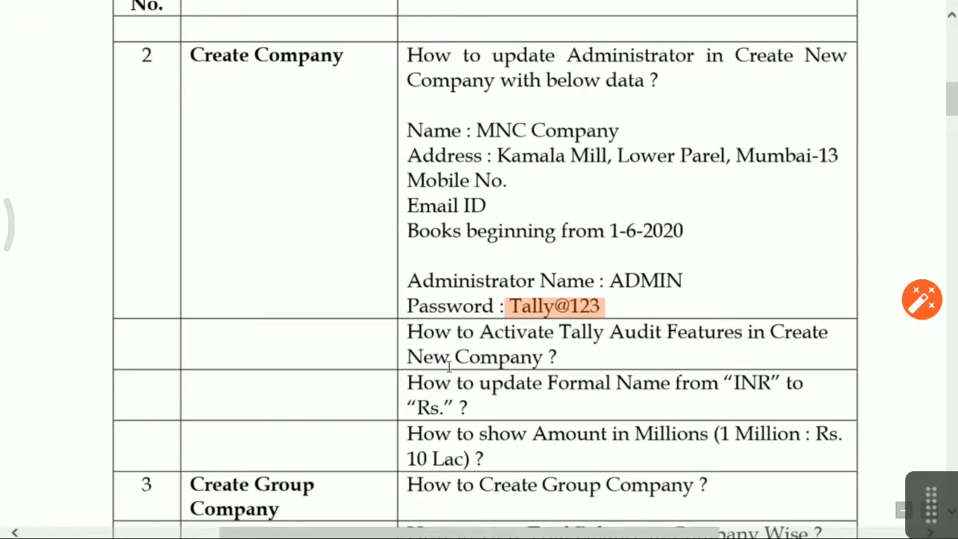
{"action": "left_click", "coordinate": [413, 330]}
{"action": "left_click_drag", "start_coordinate": [411, 330], "coordinate": [526, 356]}
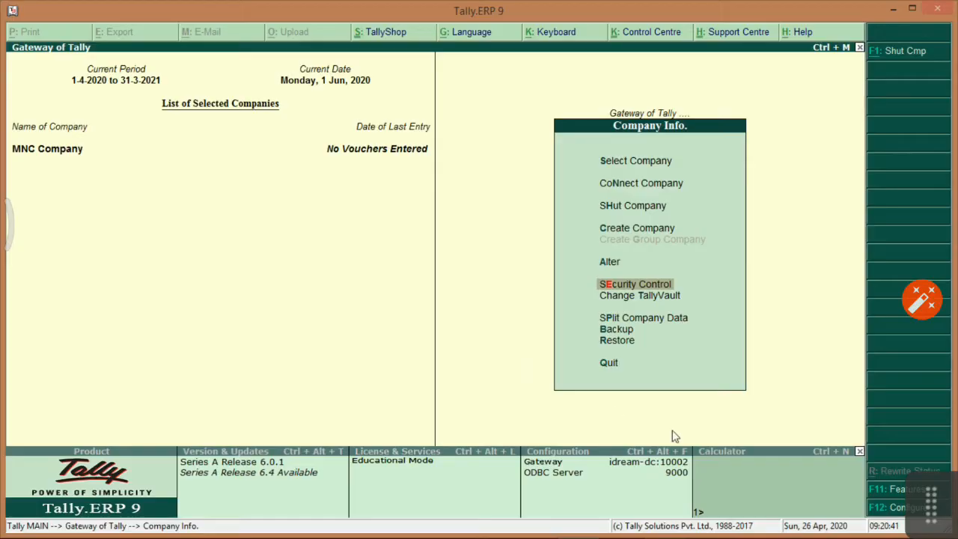
Open MNC Company for alteration and highlight the Formal Name question in the notes.
{"action": "key", "text": "Up"}
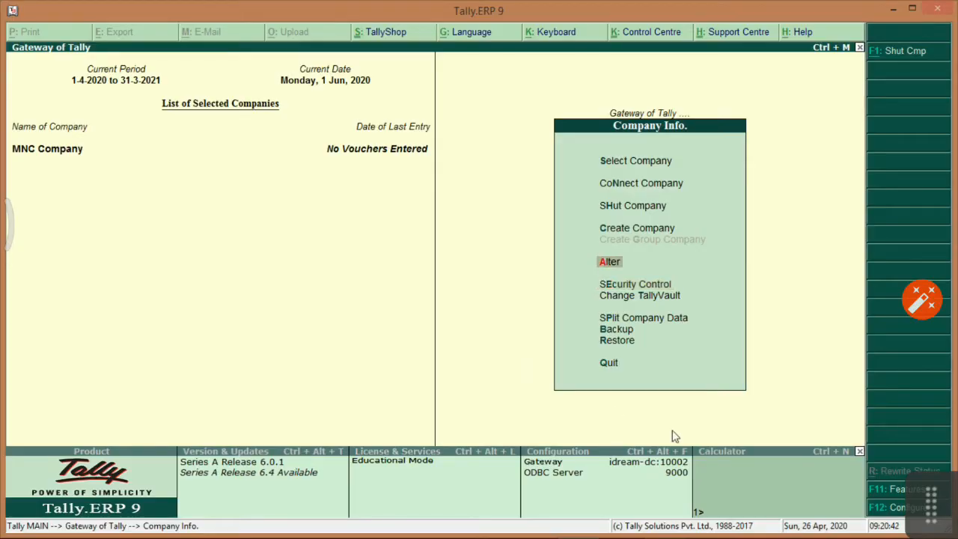
{"action": "key", "text": "Return"}
{"action": "key", "text": "Return"}
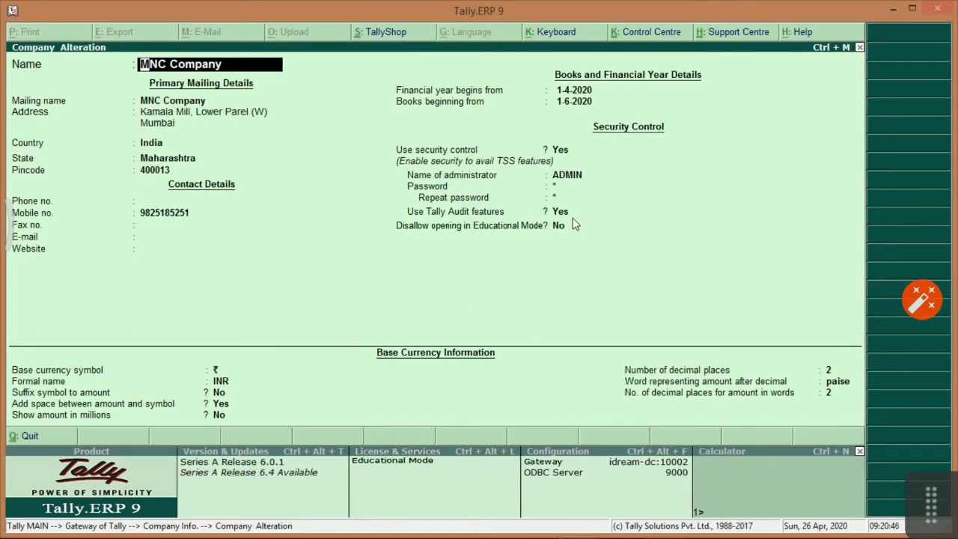
{"action": "key", "text": "alt+Tab"}
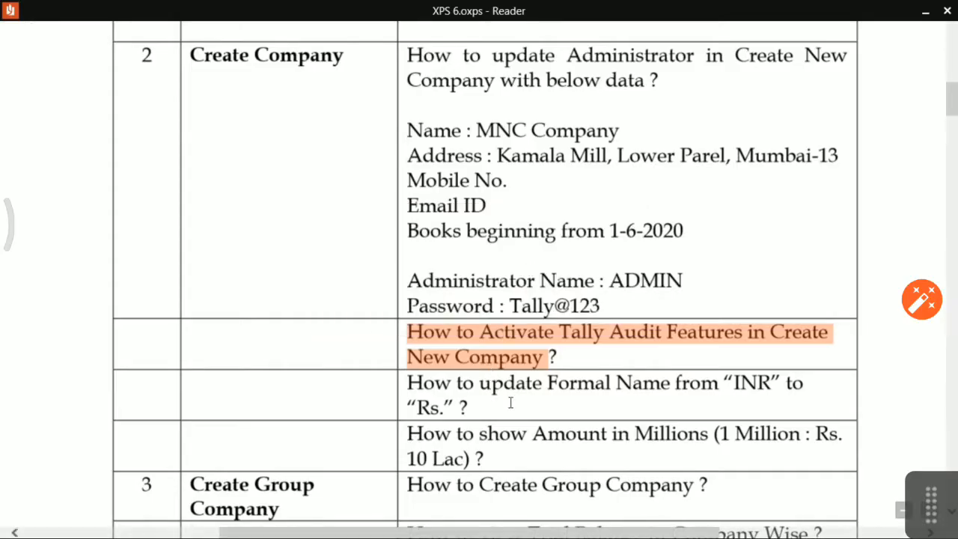
{"action": "left_click", "coordinate": [506, 405]}
{"action": "left_click_drag", "start_coordinate": [417, 383], "coordinate": [442, 403]}
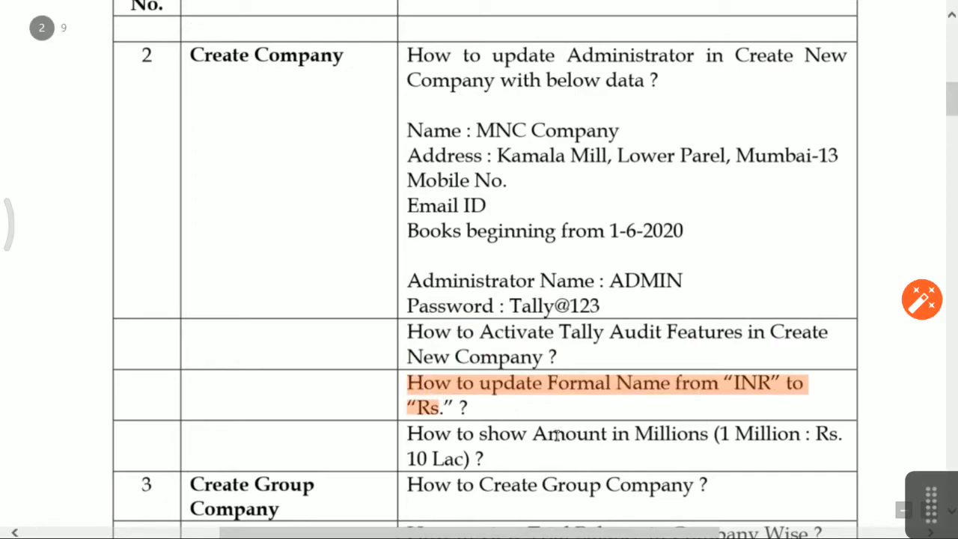
Change MNC Company's Formal name from INR to Rs.
{"action": "key", "text": "alt+Tab"}
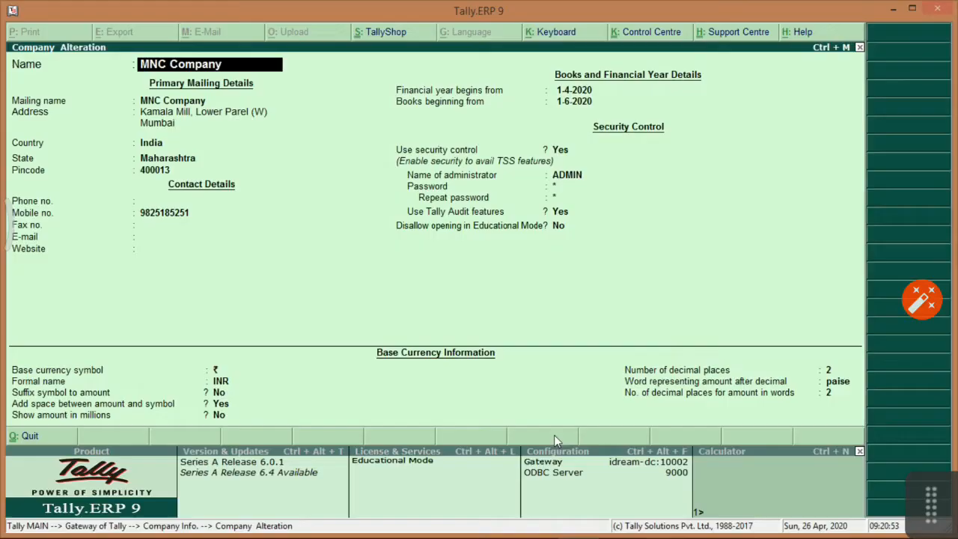
{"action": "left_click", "coordinate": [219, 382]}
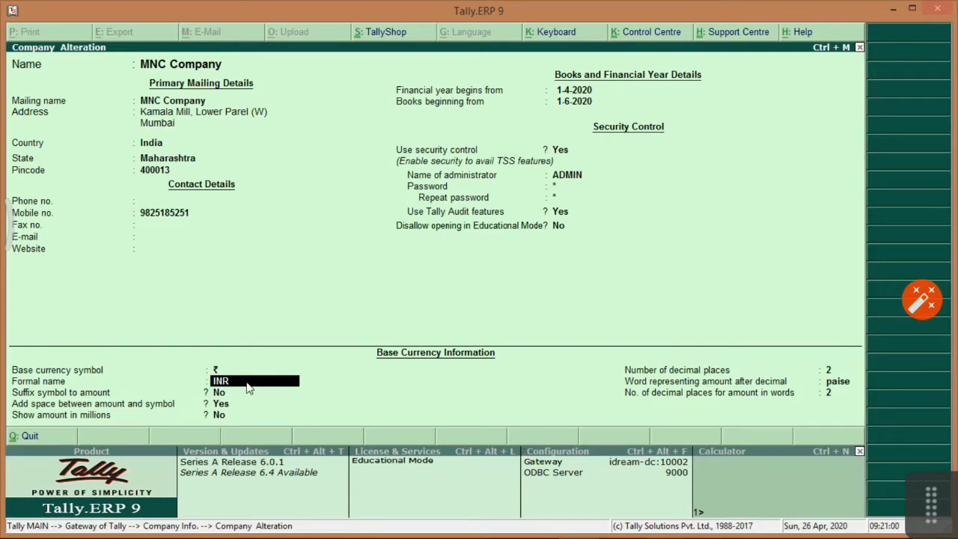
{"action": "type", "text": "Rs"}
Highlight the Show Amount in Millions question in the notes, then return to Tally.
{"action": "key", "text": "alt+Tab"}
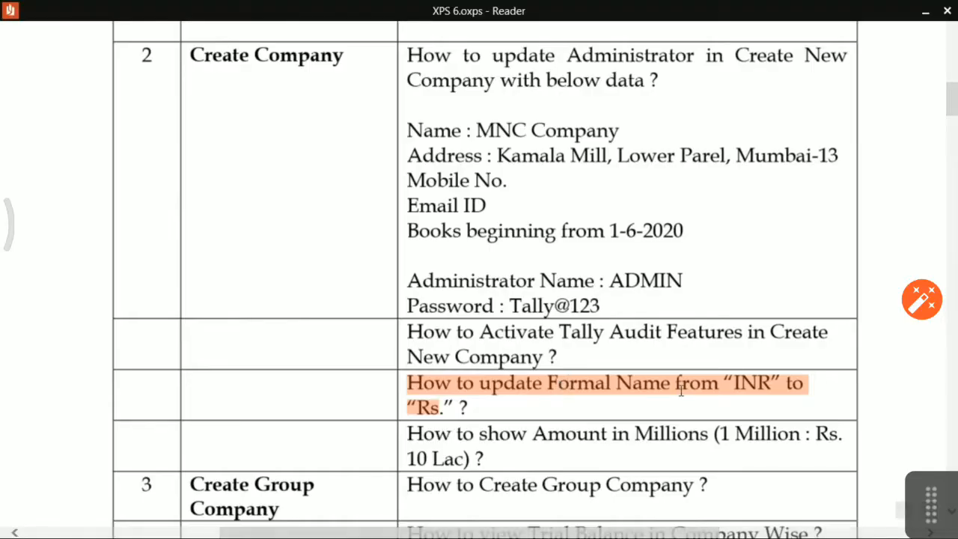
{"action": "left_click", "coordinate": [409, 438]}
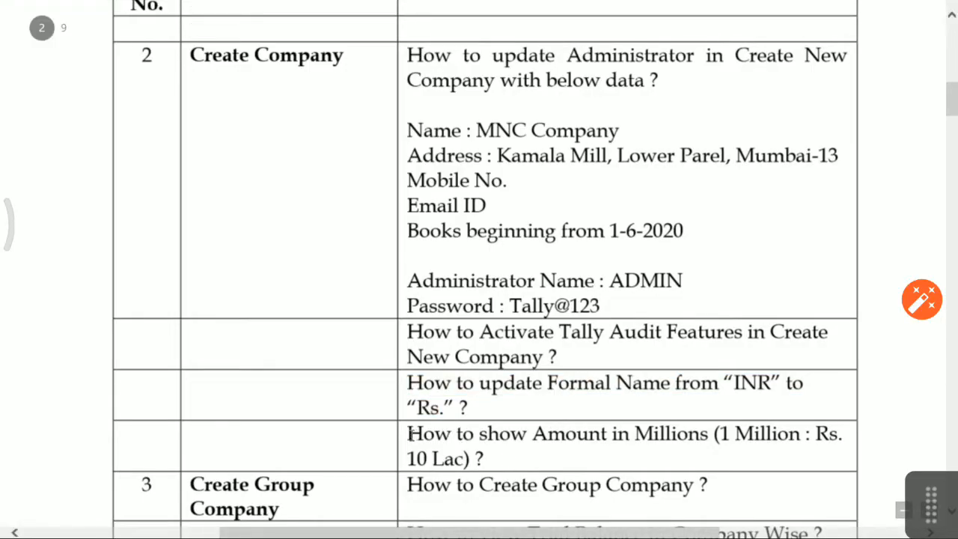
{"action": "left_click_drag", "start_coordinate": [433, 438], "coordinate": [467, 461]}
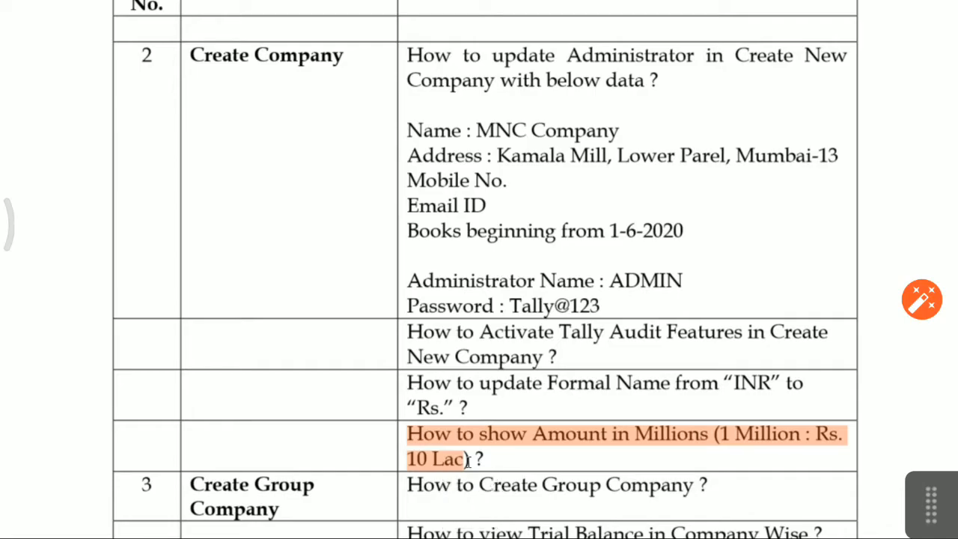
{"action": "key", "text": "alt+Tab"}
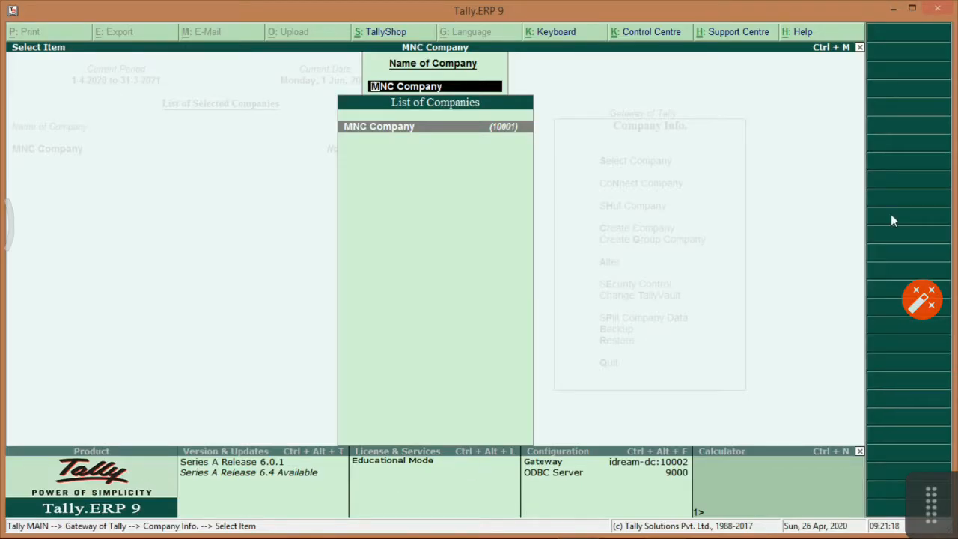
Set MNC Company to show amounts in millions (Yes) and save the alteration.
{"action": "key", "text": "Return"}
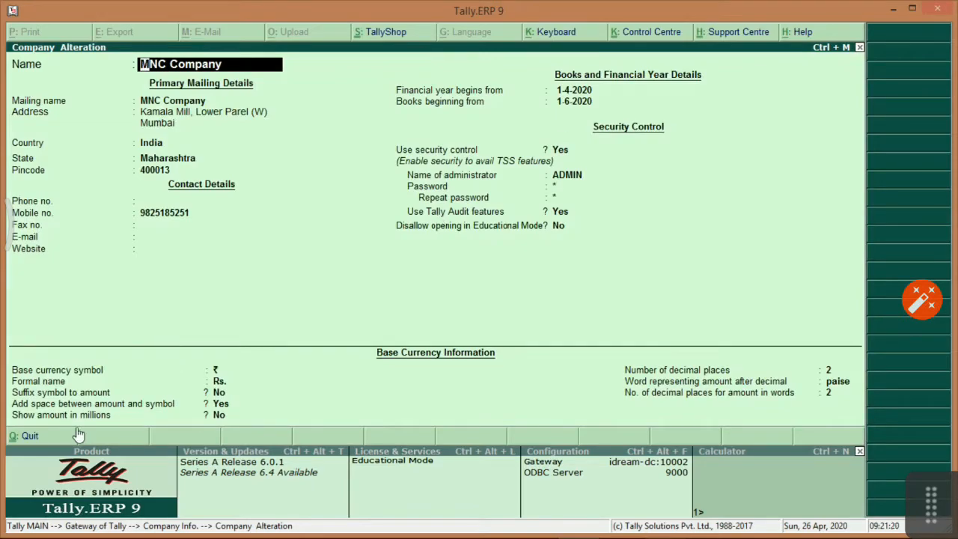
{"action": "left_click", "coordinate": [218, 418]}
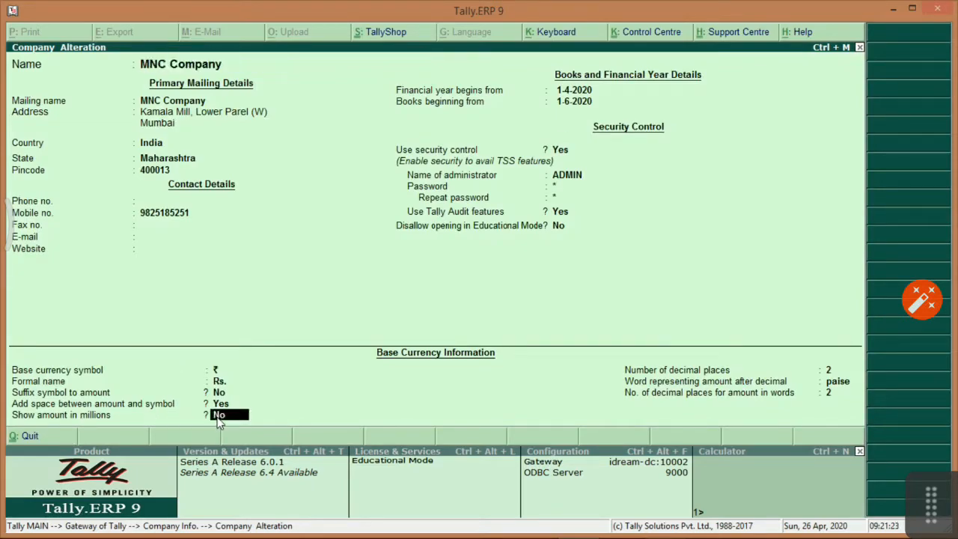
{"action": "type", "text": "y"}
{"action": "key", "text": "Return"}
{"action": "key", "text": "ctrl+a"}
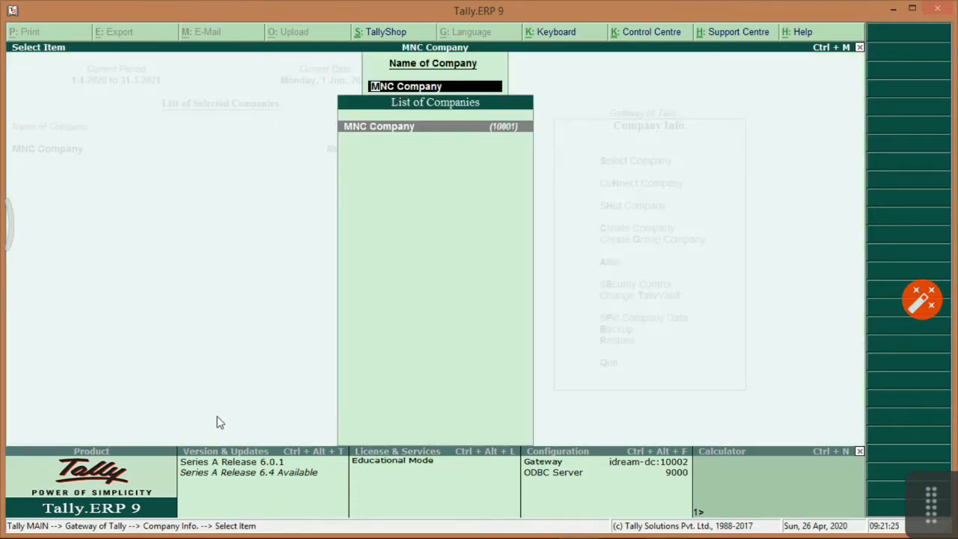
Scroll the notes and clear the orange highlight before going back to Tally.
{"action": "key", "text": "alt+Tab"}
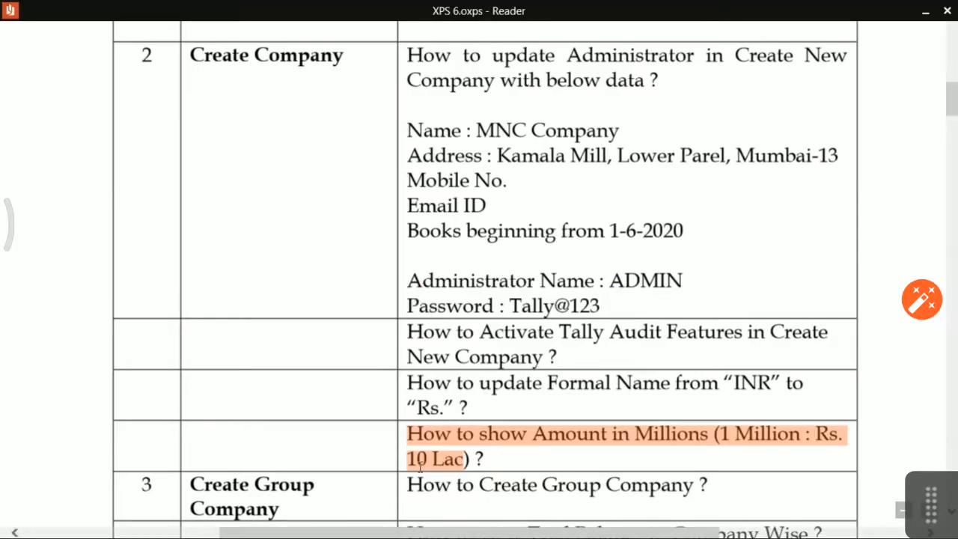
{"action": "scroll", "coordinate": [417, 453], "scroll_direction": "down", "scroll_amount": 3}
{"action": "scroll", "coordinate": [418, 454], "scroll_direction": "down", "scroll_amount": 3}
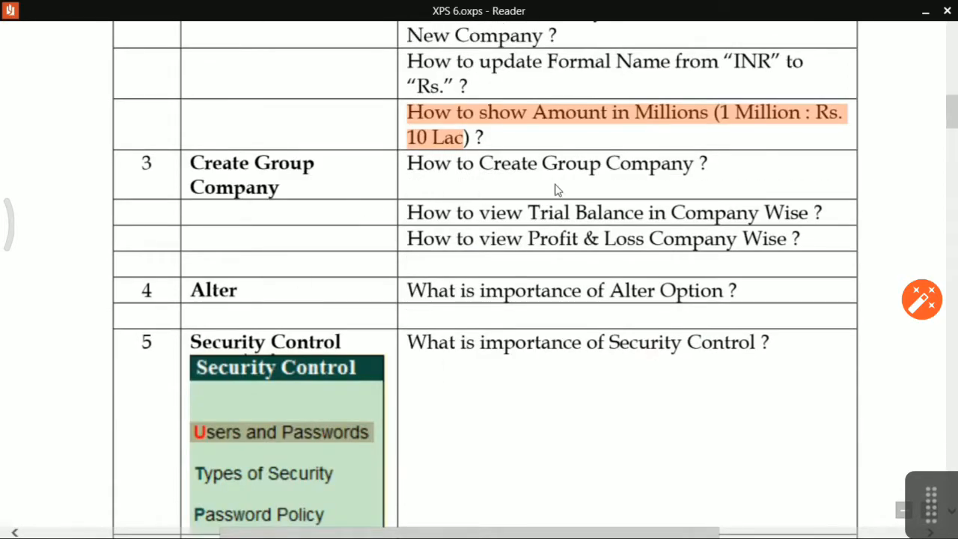
{"action": "left_click", "coordinate": [594, 176]}
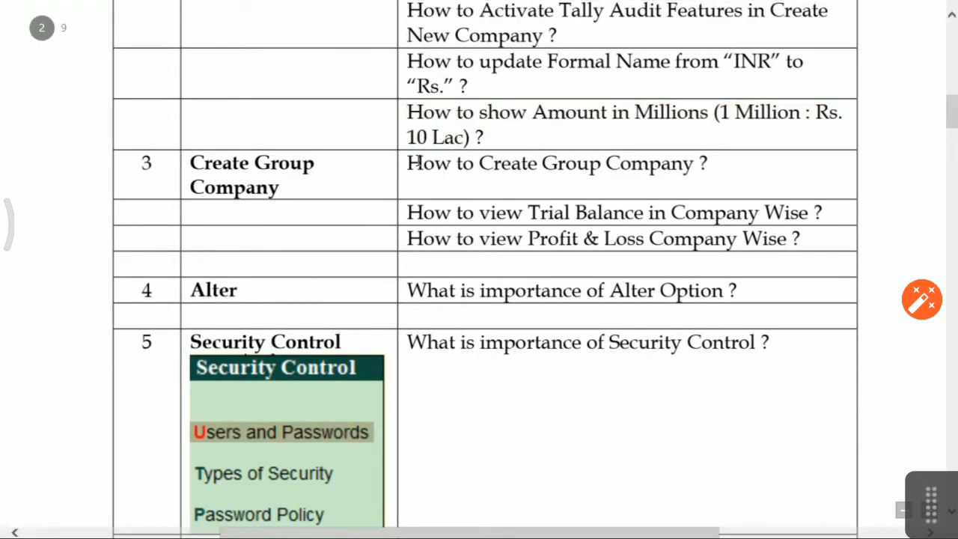
{"action": "key", "text": "alt+Tab"}
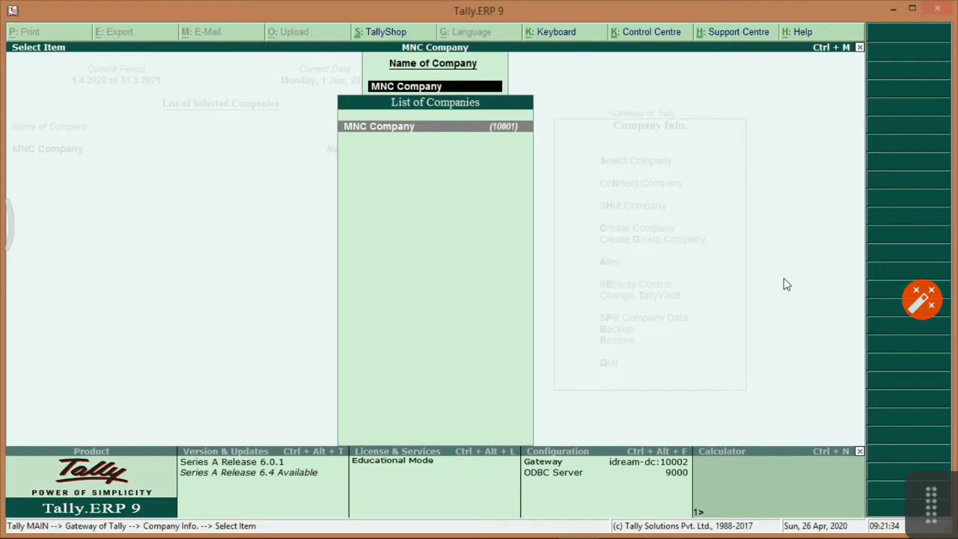
Return to the Gateway and select ABC & CO from the list of companies.
{"action": "key", "text": "Escape"}
{"action": "key", "text": "Up"}
{"action": "key", "text": "Up"}
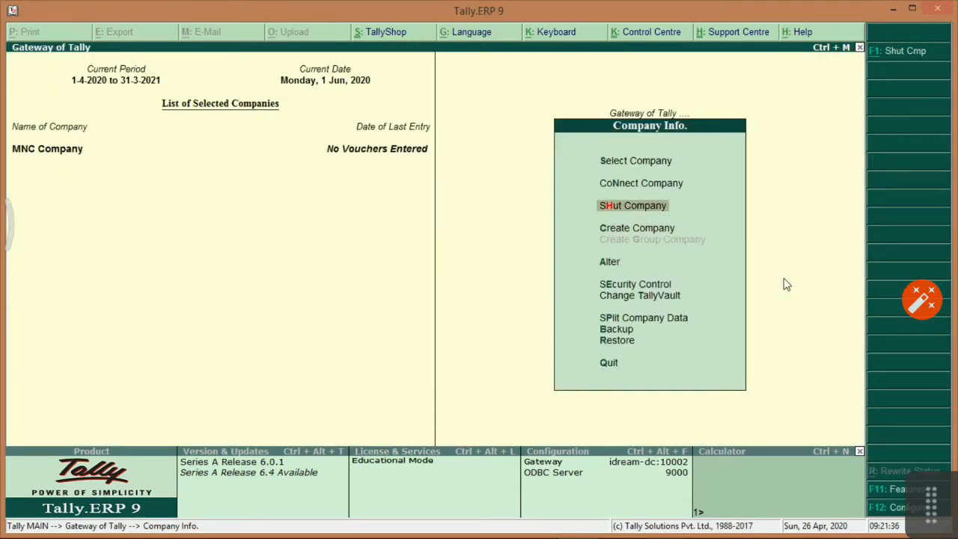
{"action": "key", "text": "Escape"}
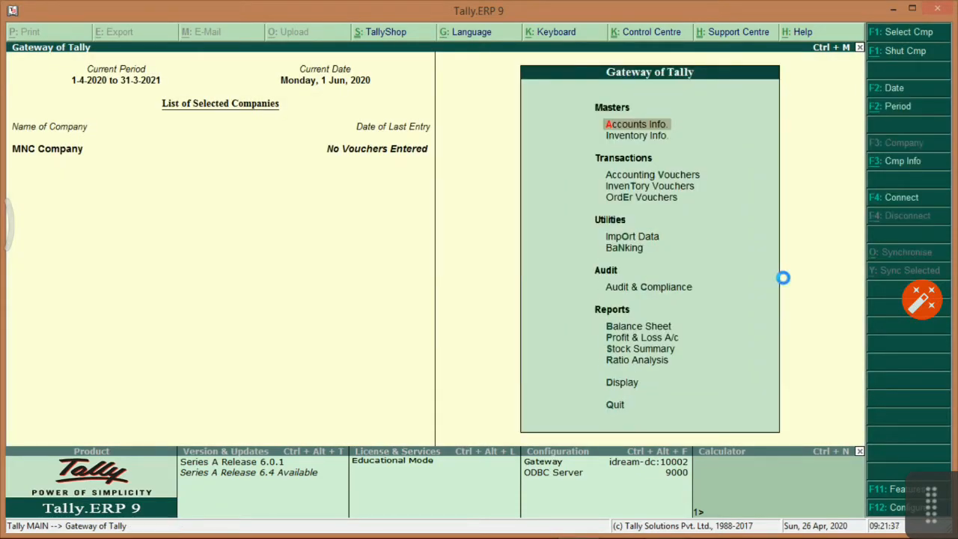
{"action": "key", "text": "F1"}
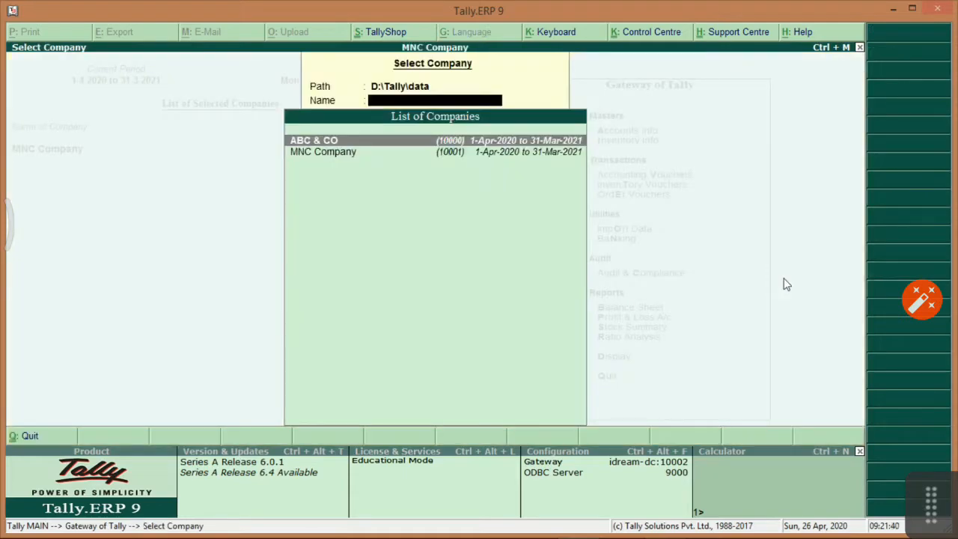
{"action": "key", "text": "Down"}
{"action": "key", "text": "Up"}
{"action": "key", "text": "Return"}
Log in with the ADMIN user name and password, then bring up Company Info.
{"action": "type", "text": "ADMIN"}
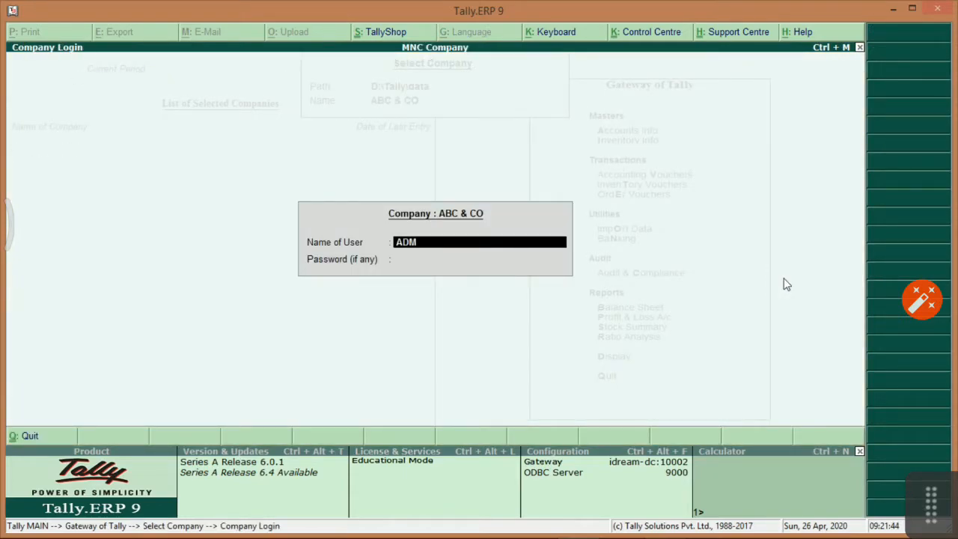
{"action": "key", "text": "Return"}
{"action": "type", "text": "*******"}
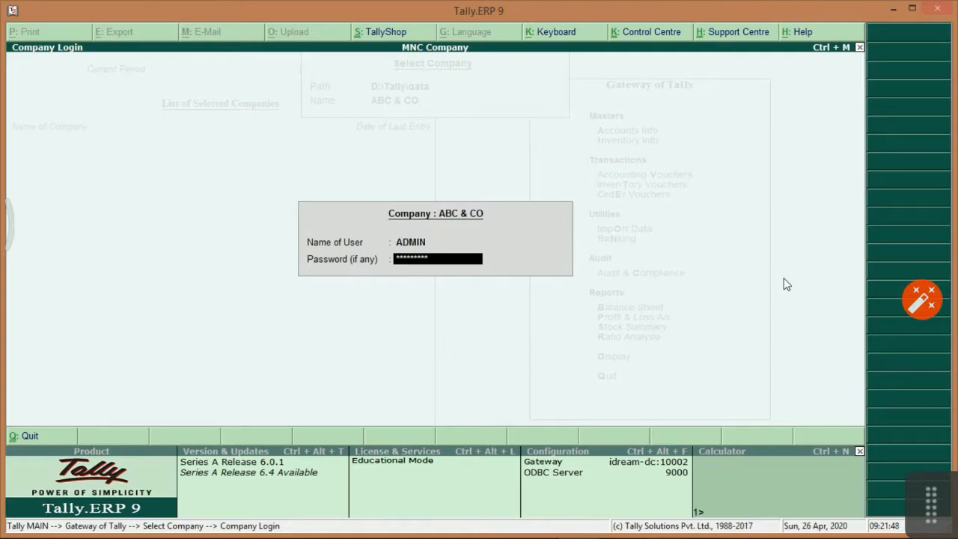
{"action": "key", "text": "Return"}
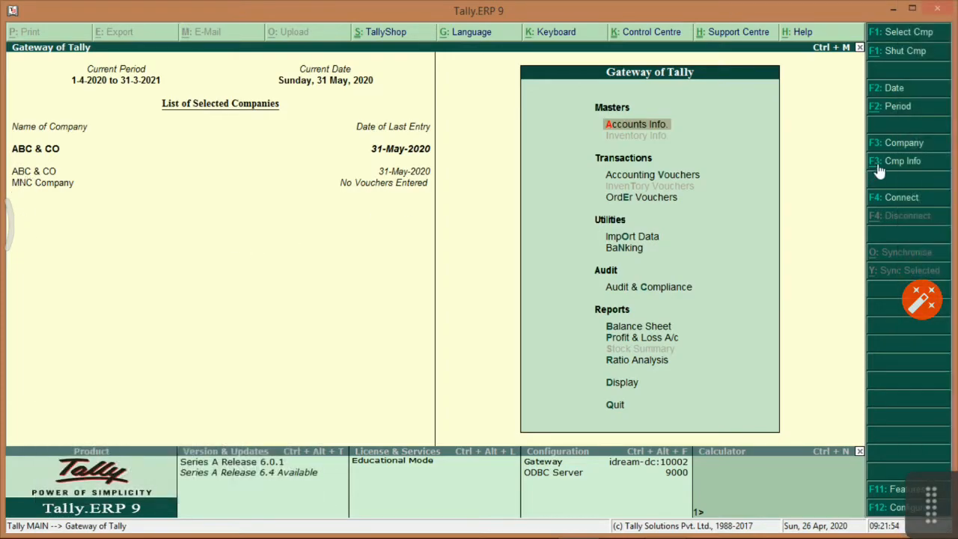
{"action": "left_click", "coordinate": [879, 164]}
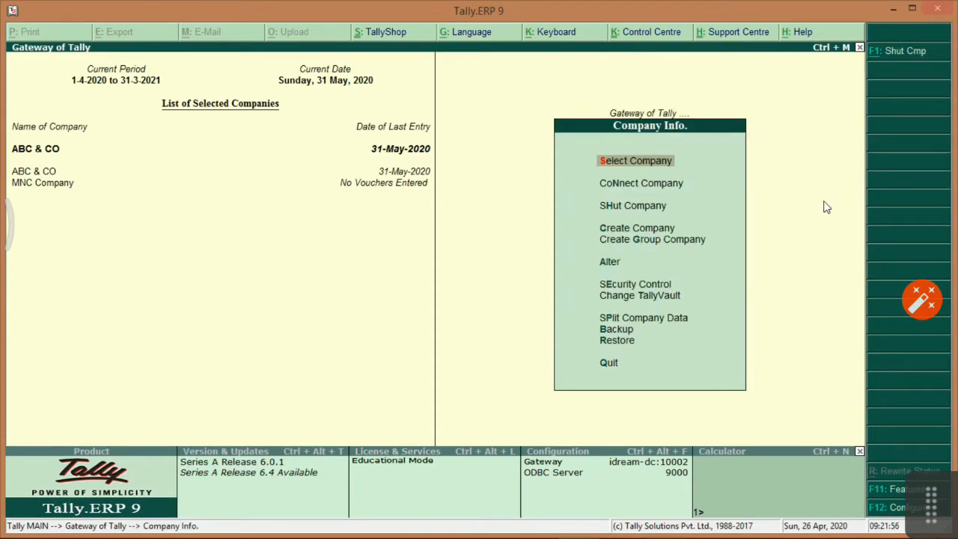
Start a new group company named 'Group Company'.
{"action": "key", "text": "Down"}
{"action": "key", "text": "Down"}
{"action": "key", "text": "Down"}
{"action": "key", "text": "Down"}
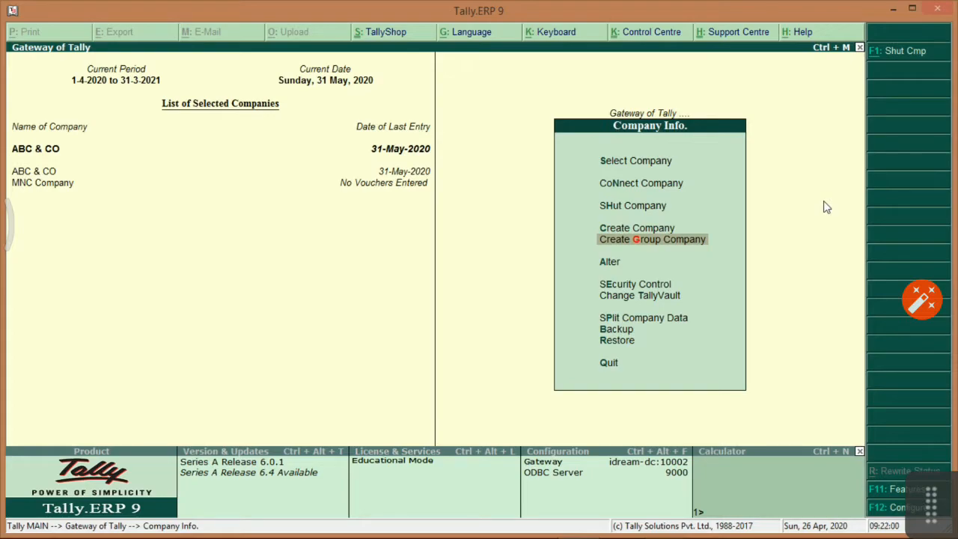
{"action": "key", "text": "Up"}
{"action": "key", "text": "Down"}
{"action": "key", "text": "Up"}
{"action": "key", "text": "Down"}
{"action": "type", "text": "Group C"}
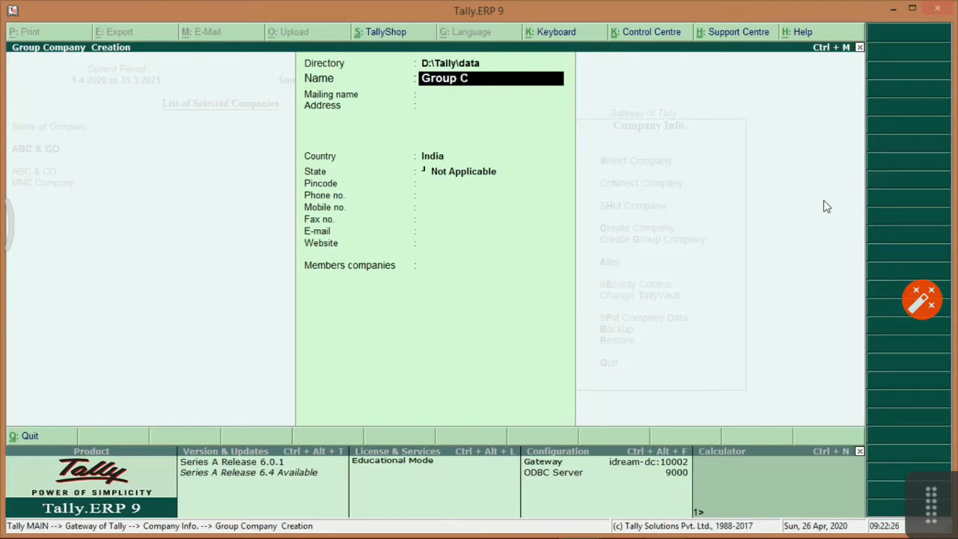
{"action": "type", "text": "omp"}
{"action": "key", "text": "BackSpace"}
{"action": "type", "text": "mpany"}
{"action": "key", "text": "Return"}
{"action": "key", "text": "Return"}
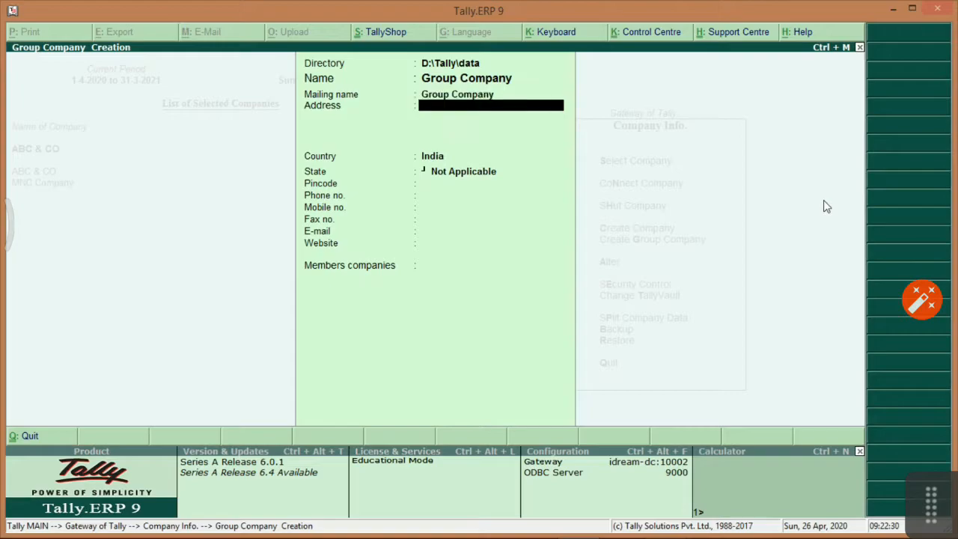
{"action": "key", "text": "Return"}
Set the state to Maharashtra, add ABC & CO and MNC Company as members, and save.
{"action": "type", "text": "Maha"}
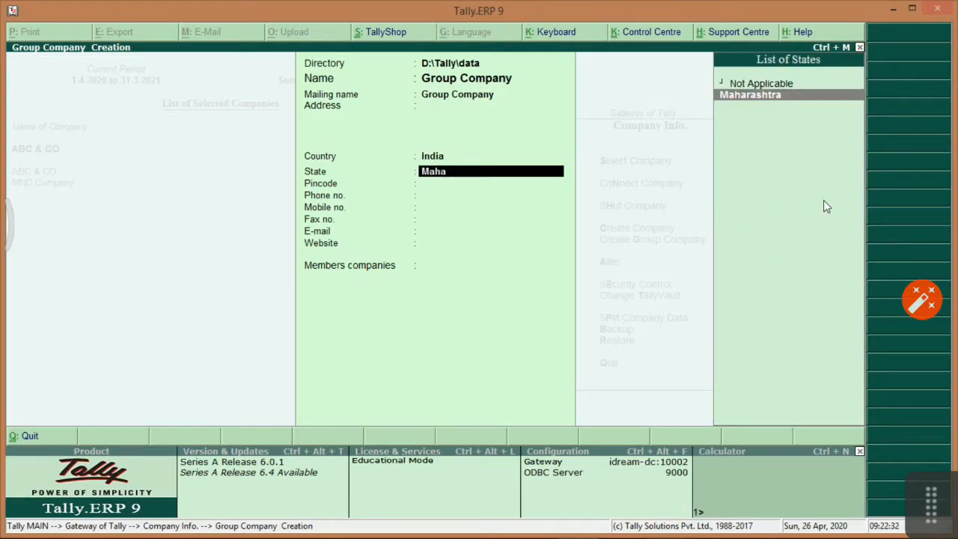
{"action": "key", "text": "Return"}
{"action": "key", "text": "Return"}
{"action": "key", "text": "Return"}
{"action": "key", "text": "Return"}
{"action": "key", "text": "Return"}
{"action": "key", "text": "Return"}
{"action": "key", "text": "Down"}
{"action": "key", "text": "Up"}
{"action": "key", "text": "Return"}
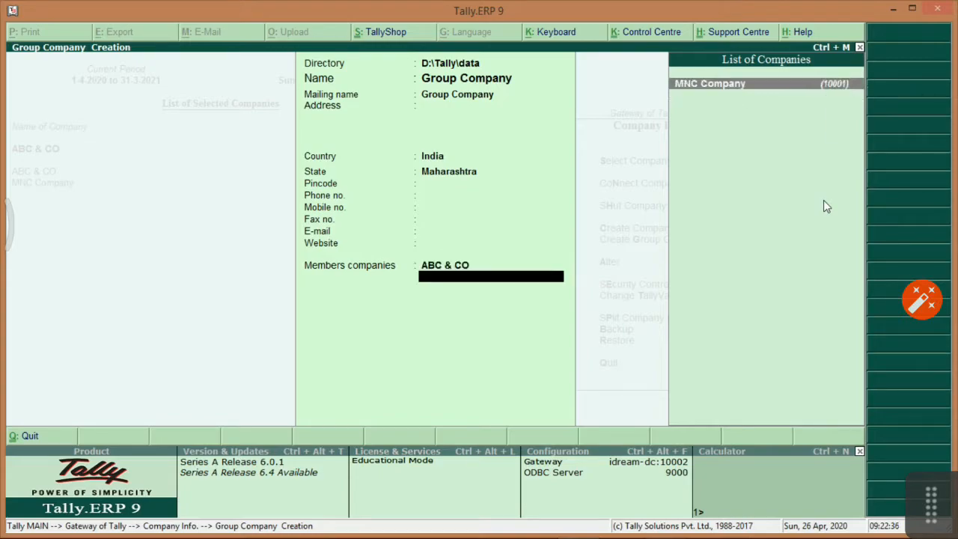
{"action": "key", "text": "Return"}
{"action": "key", "text": "Return"}
{"action": "key", "text": "Return"}
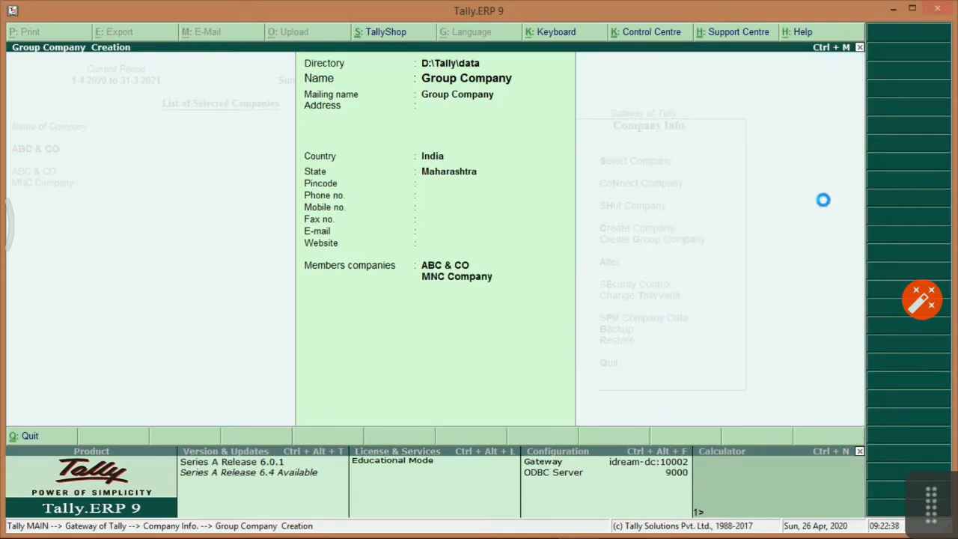
{"action": "key", "text": "Escape"}
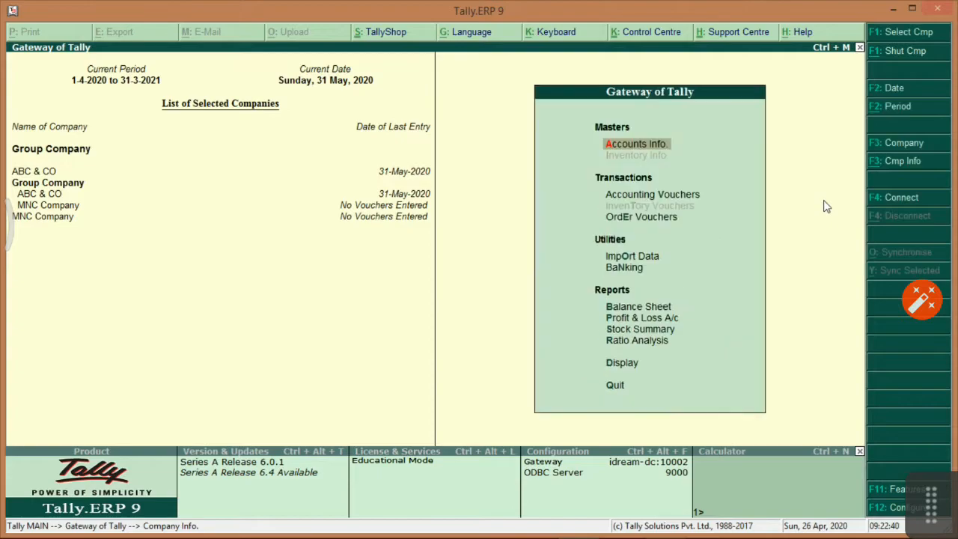
Shut MNC Company and ABC & CO so only Group Company stays loaded.
{"action": "key", "text": "alt+F3"}
{"action": "key", "text": "Down"}
{"action": "key", "text": "Down"}
{"action": "key", "text": "Down"}
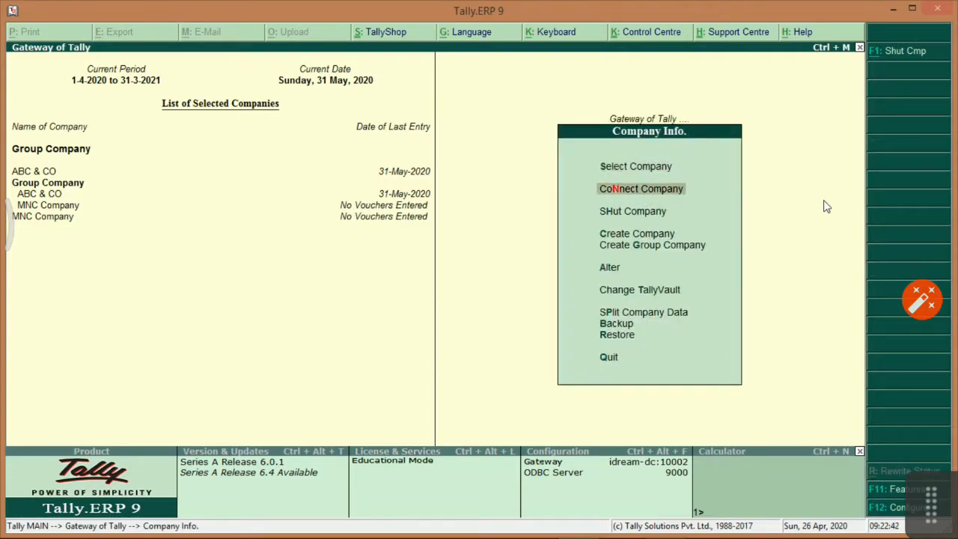
{"action": "key", "text": "h"}
{"action": "key", "text": "Down"}
{"action": "key", "text": "Return"}
{"action": "key", "text": "h"}
{"action": "key", "text": "Up"}
{"action": "key", "text": "Return"}
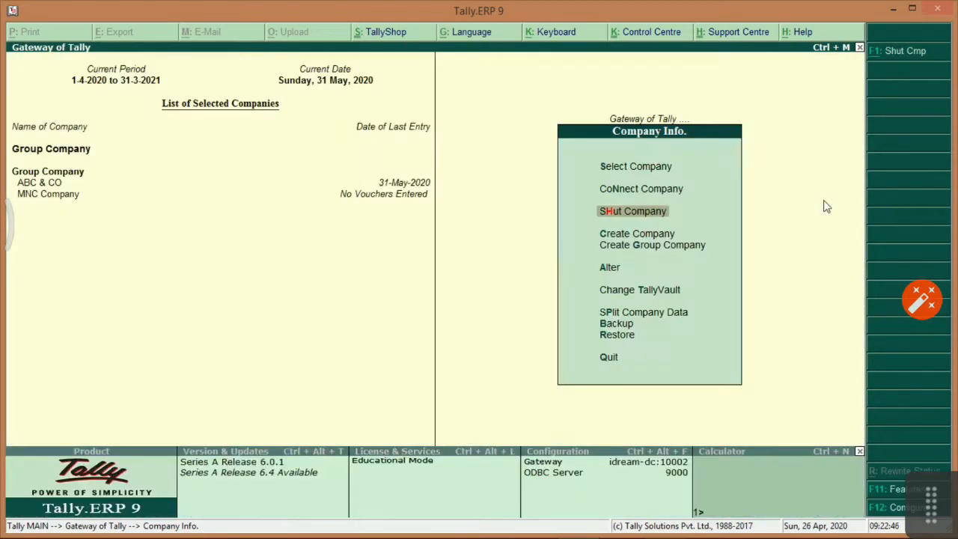
{"action": "key", "text": "Escape"}
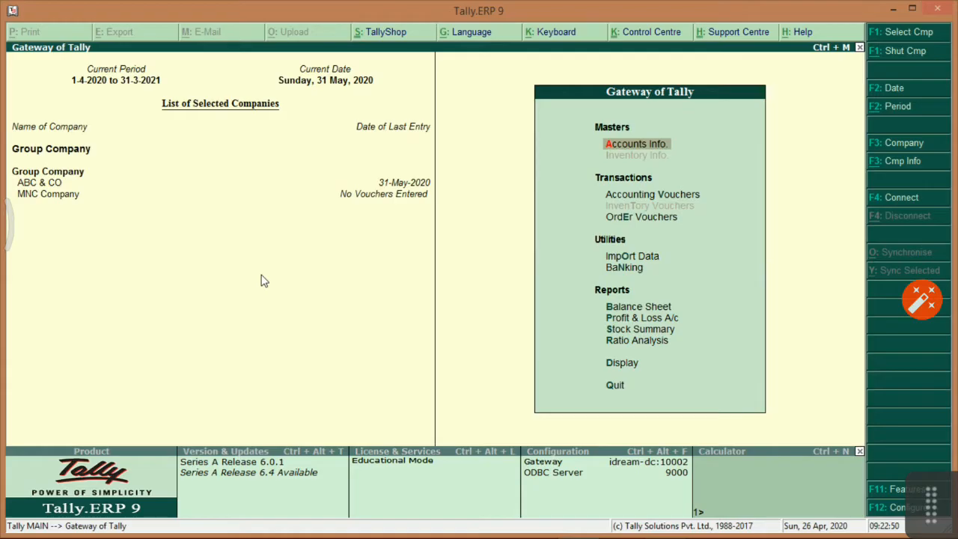
{"action": "key", "text": "alt+Tab"}
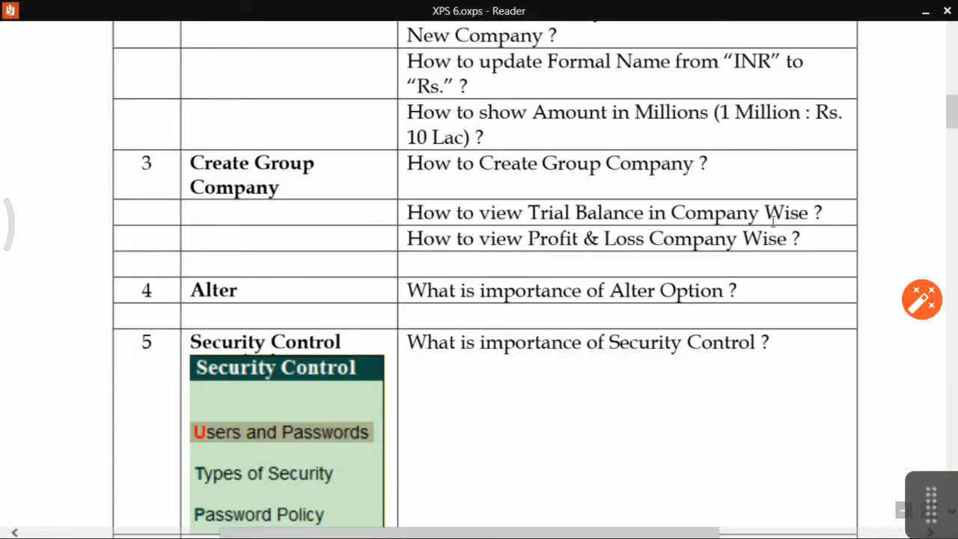
{"action": "key", "text": "alt+Tab"}
{"action": "key", "text": "alt+Tab"}
{"action": "left_click_drag", "start_coordinate": [408, 212], "coordinate": [788, 213]}
{"action": "key", "text": "alt+Tab"}
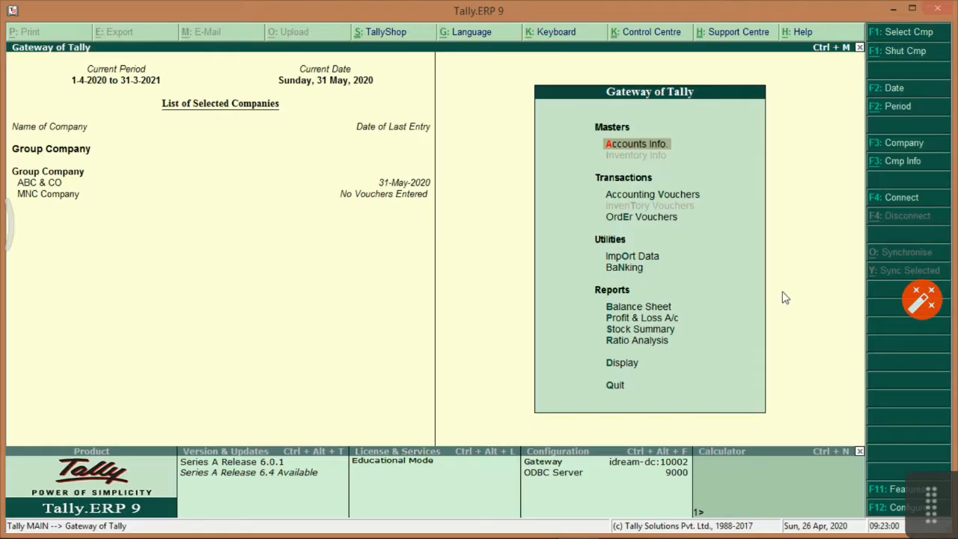
Open the Trial Balance and add new columns for ABC & CO and MNC Company.
{"action": "key", "text": "Down"}
{"action": "key", "text": "Down"}
{"action": "key", "text": "Down"}
{"action": "key", "text": "Down"}
{"action": "key", "text": "Down"}
{"action": "key", "text": "Down"}
{"action": "key", "text": "Down"}
{"action": "key", "text": "Down"}
{"action": "key", "text": "Down"}
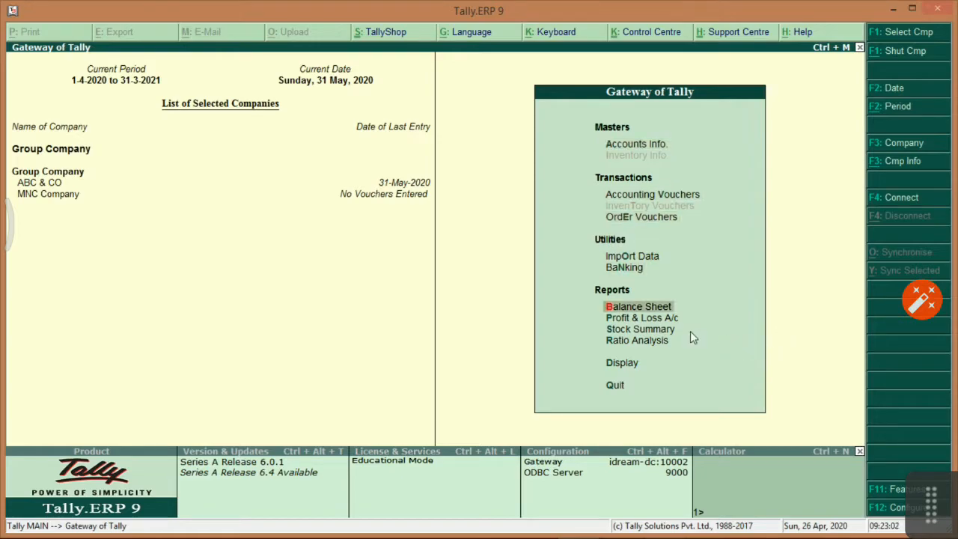
{"action": "key", "text": "Return"}
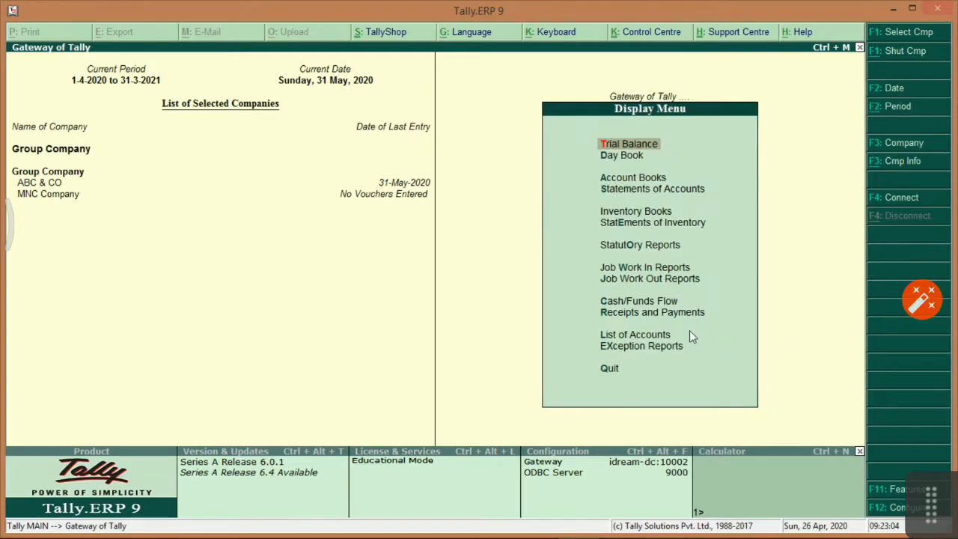
{"action": "key", "text": "Return"}
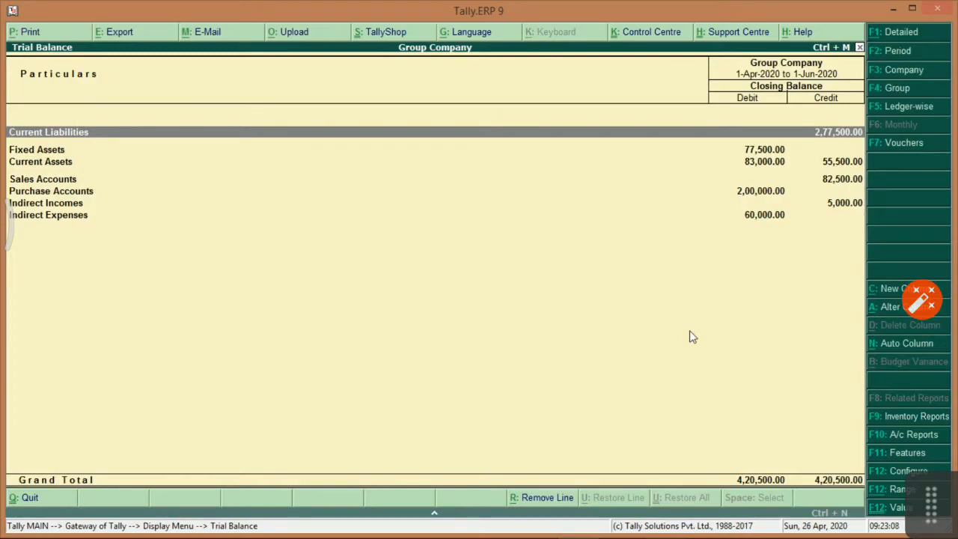
{"action": "left_click", "coordinate": [893, 292]}
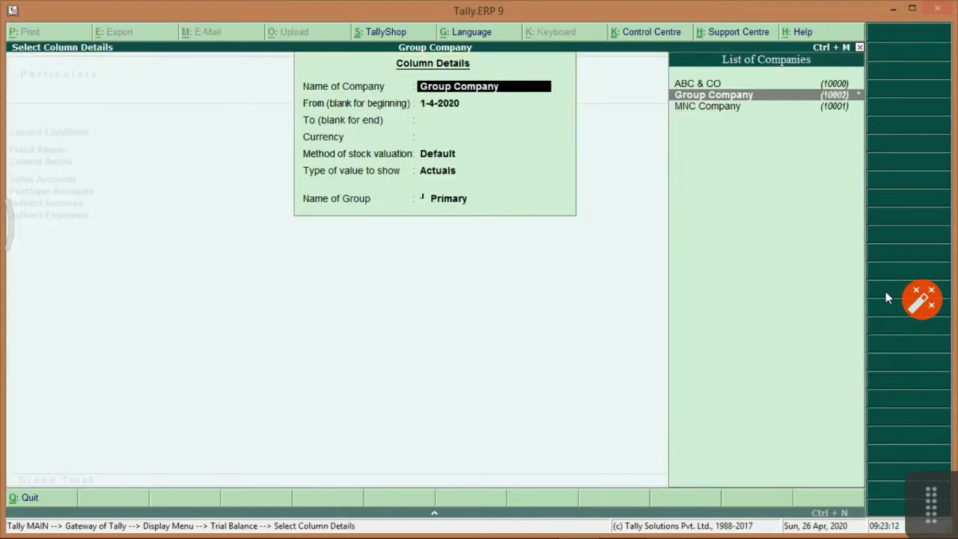
{"action": "key", "text": "Return"}
{"action": "key", "text": "Return"}
{"action": "key", "text": "Return"}
{"action": "key", "text": "Return"}
{"action": "key", "text": "Return"}
{"action": "key", "text": "Return"}
{"action": "key", "text": "Return"}
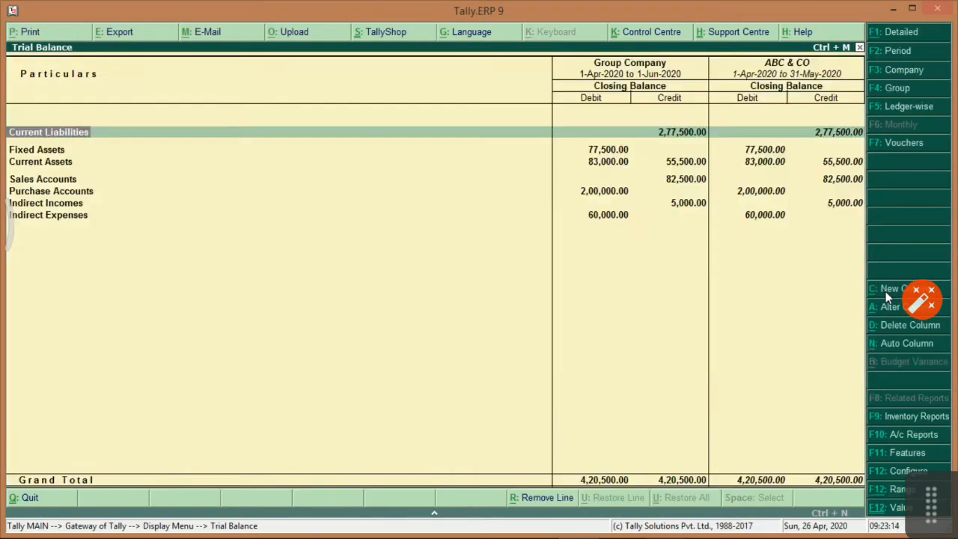
{"action": "left_click", "coordinate": [887, 292]}
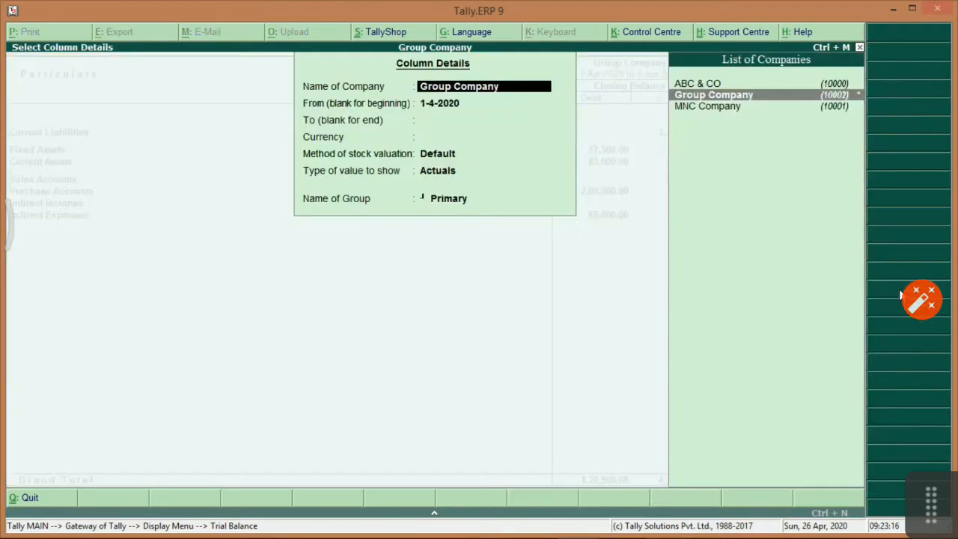
{"action": "key", "text": "Down"}
{"action": "key", "text": "Return"}
{"action": "key", "text": "Return"}
{"action": "key", "text": "Return"}
{"action": "key", "text": "Return"}
{"action": "key", "text": "Return"}
{"action": "key", "text": "Return"}
{"action": "key", "text": "Return"}
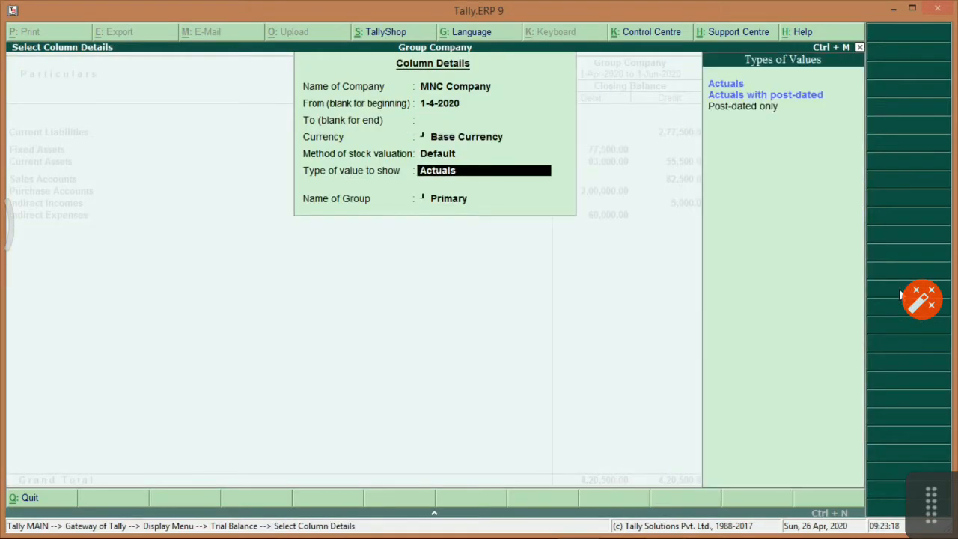
{"action": "key", "text": "Return"}
{"action": "key", "text": "Escape"}
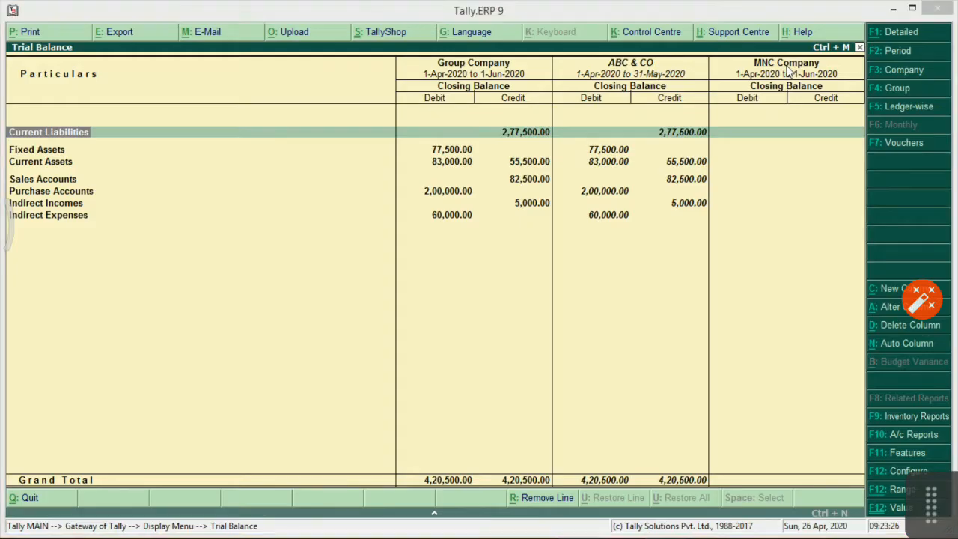
Highlight the Profit & Loss company-wise question in the notes.
{"action": "key", "text": "alt+Tab"}
{"action": "left_click", "coordinate": [473, 257]}
{"action": "left_click_drag", "start_coordinate": [408, 238], "coordinate": [779, 240]}
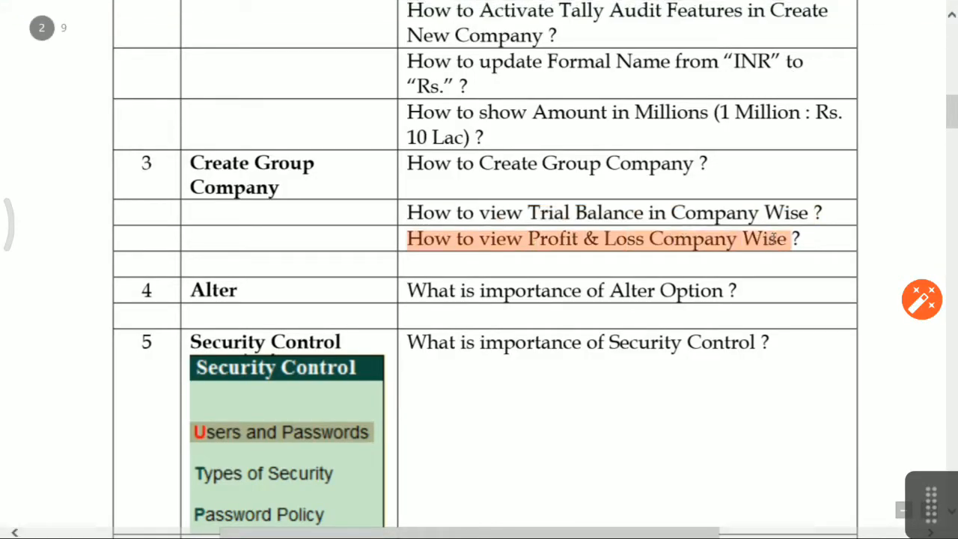
Display the Profit & Loss A/c in detailed view showing individual ledgers per company.
{"action": "key", "text": "alt+Tab"}
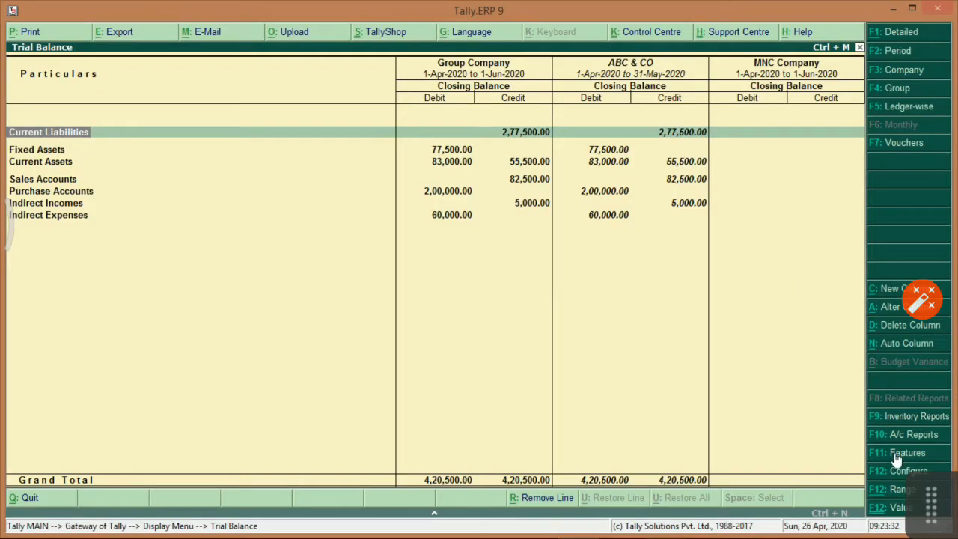
{"action": "left_click", "coordinate": [900, 434]}
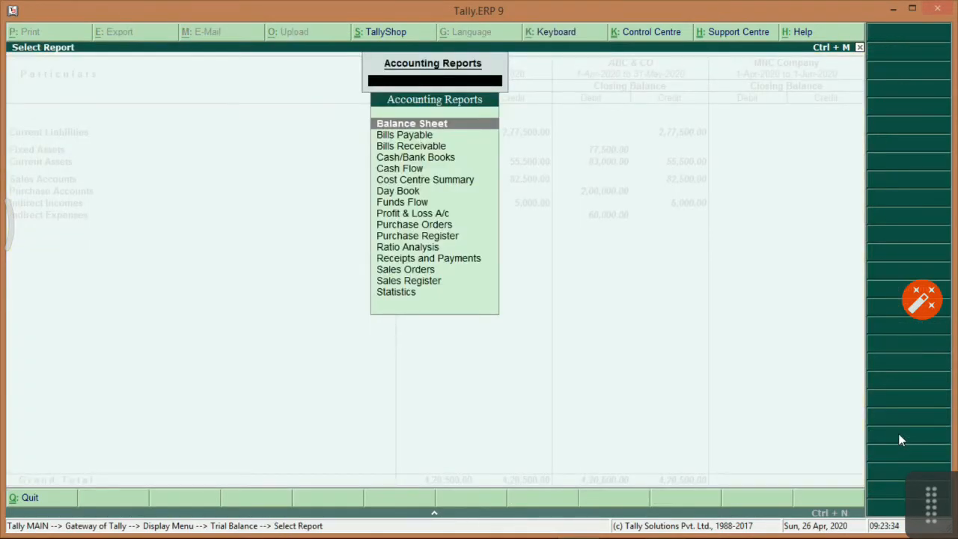
{"action": "key", "text": "Down"}
{"action": "key", "text": "Down"}
{"action": "key", "text": "Down"}
{"action": "key", "text": "Down"}
{"action": "key", "text": "Down"}
{"action": "key", "text": "Down"}
{"action": "key", "text": "Down"}
{"action": "key", "text": "Down"}
{"action": "key", "text": "Return"}
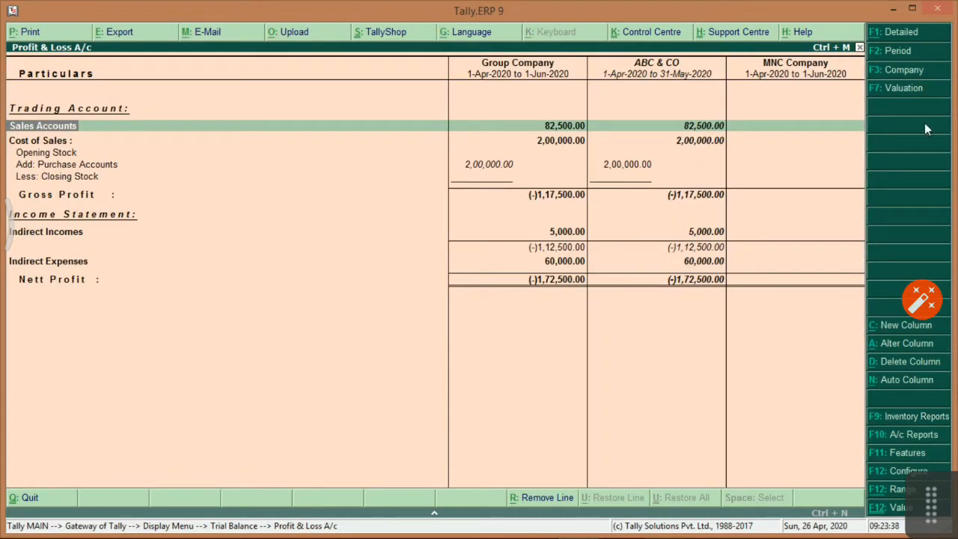
{"action": "left_click", "coordinate": [883, 30]}
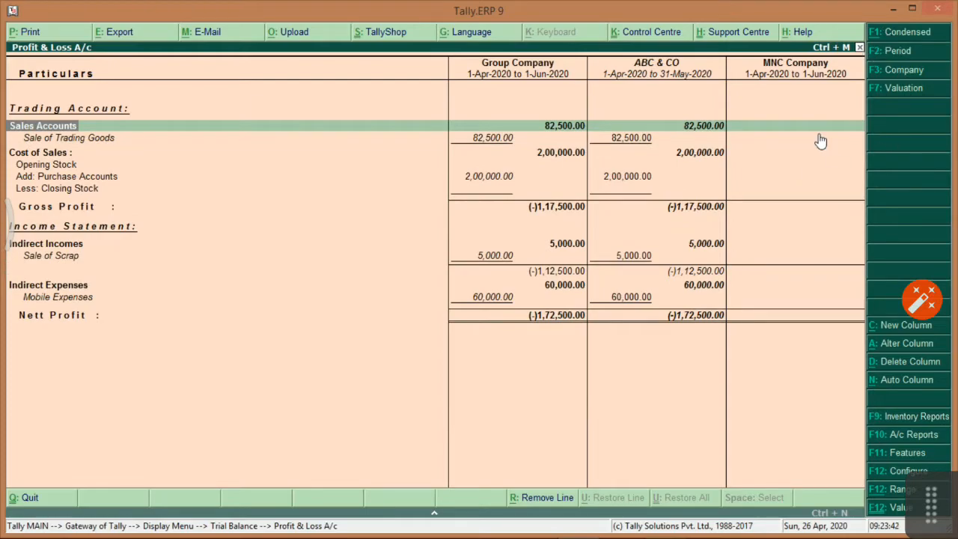
{"action": "key", "text": "alt+Tab"}
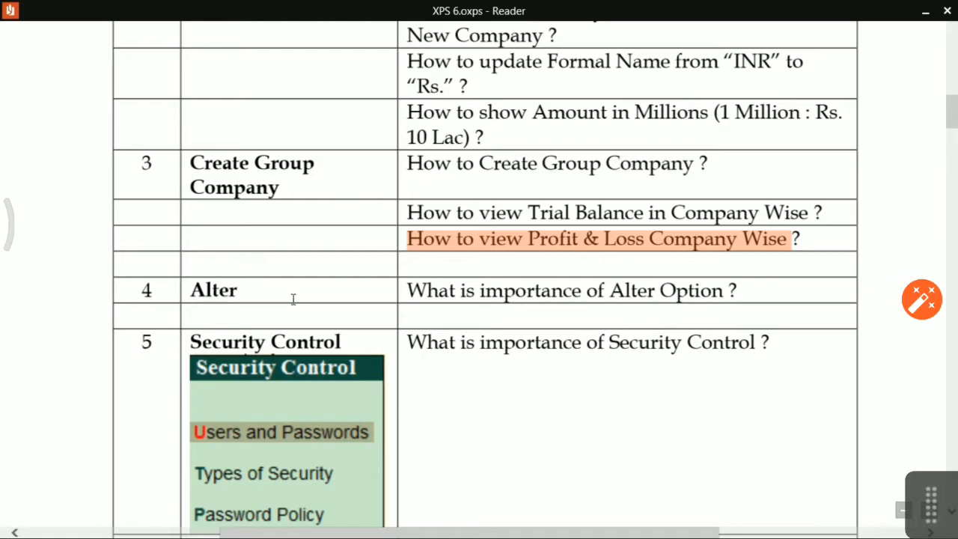
Highlight 'What is importance of Alter Option', then scroll to question 7 on Split Company Data.
{"action": "left_click_drag", "start_coordinate": [408, 291], "coordinate": [706, 291]}
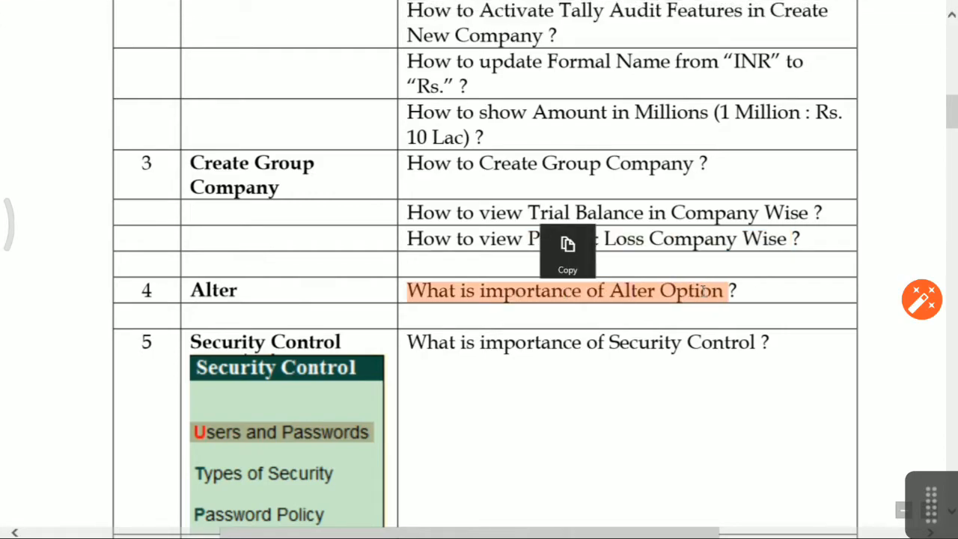
{"action": "left_click", "coordinate": [588, 325]}
{"action": "left_click_drag", "start_coordinate": [409, 290], "coordinate": [725, 291]}
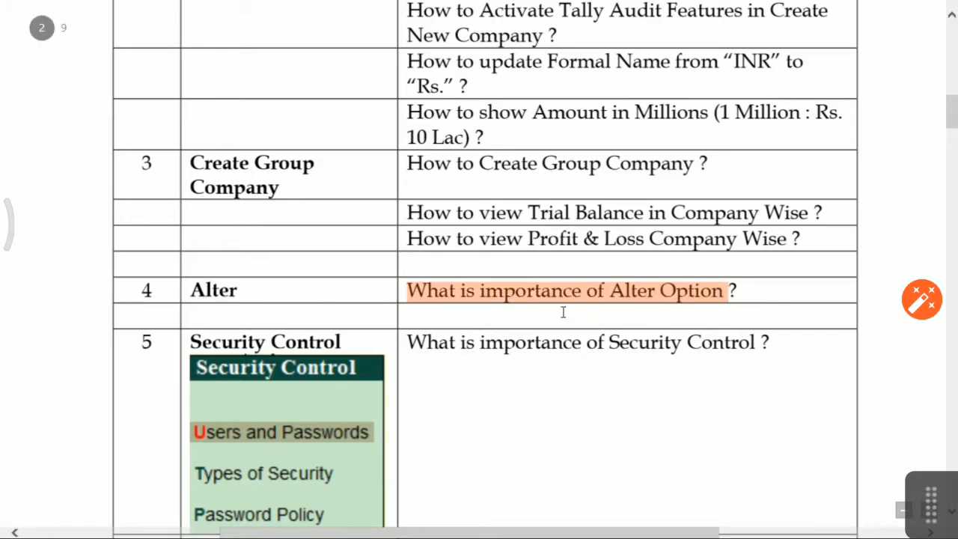
{"action": "scroll", "coordinate": [518, 335], "scroll_direction": "down", "scroll_amount": 2}
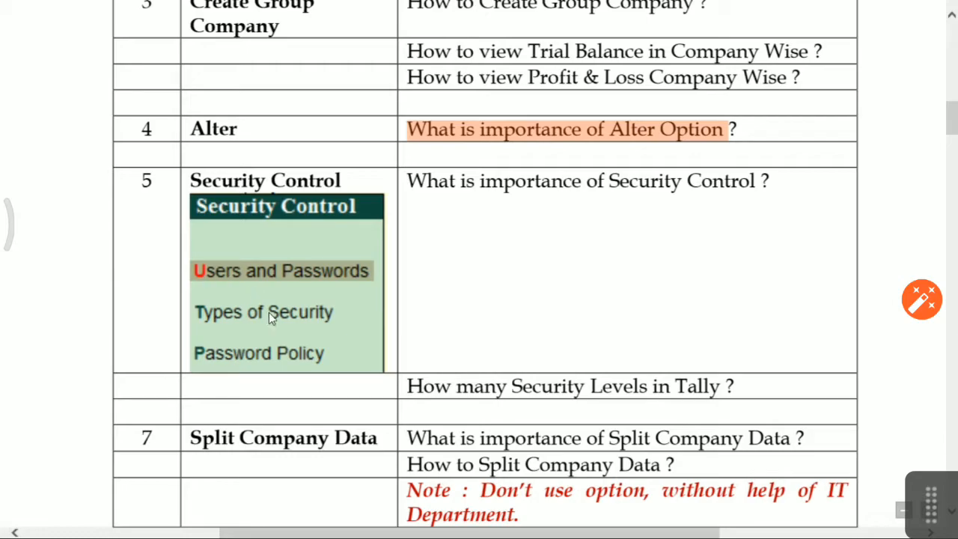
{"action": "scroll", "coordinate": [509, 323], "scroll_direction": "down", "scroll_amount": 5}
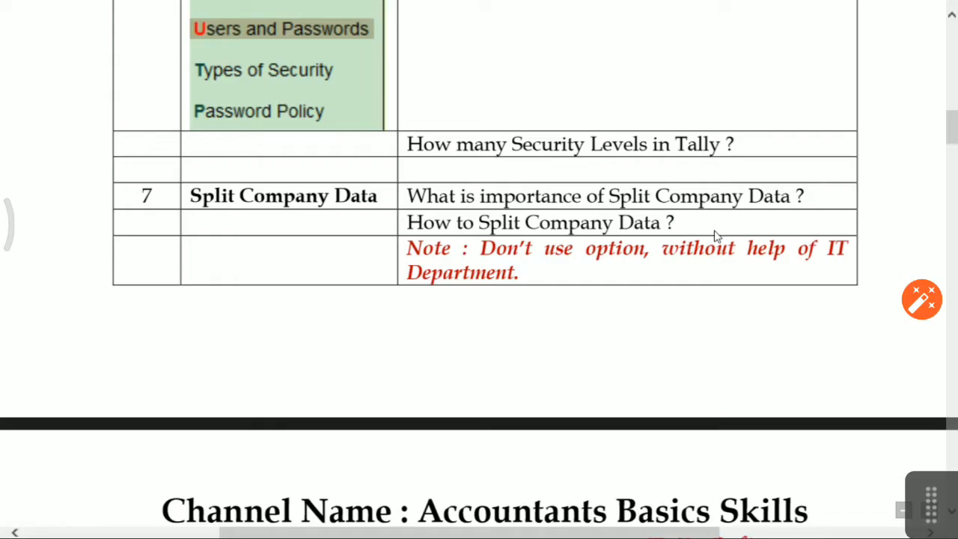
{"action": "key", "text": "alt+Tab"}
Close the reports and browse the Company Info menu around Split Company Data.
{"action": "key", "text": "Escape"}
{"action": "key", "text": "Escape"}
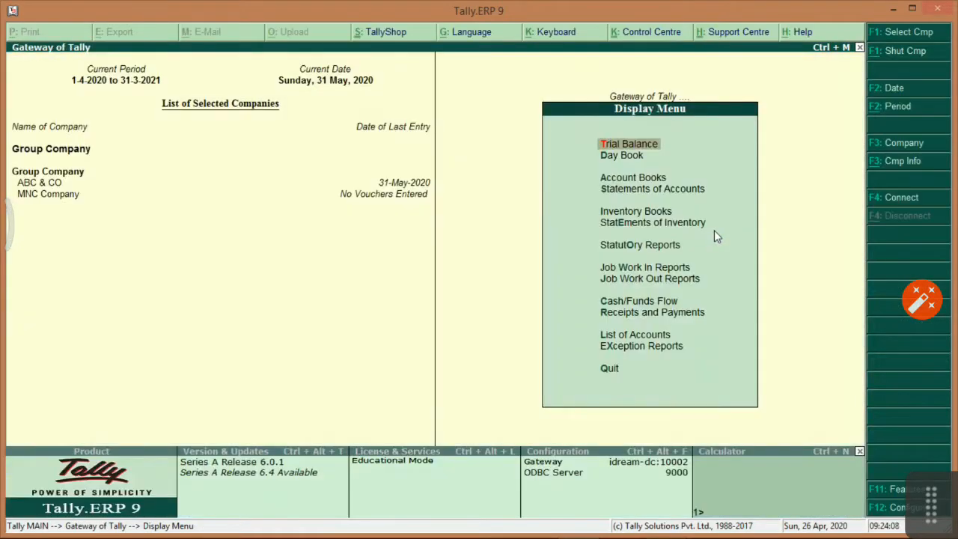
{"action": "key", "text": "Escape"}
{"action": "key", "text": "alt+F3"}
{"action": "key", "text": "Down"}
{"action": "key", "text": "Down"}
{"action": "key", "text": "Down"}
{"action": "key", "text": "Down"}
{"action": "key", "text": "Down"}
{"action": "key", "text": "Down"}
{"action": "key", "text": "Up"}
{"action": "key", "text": "Up"}
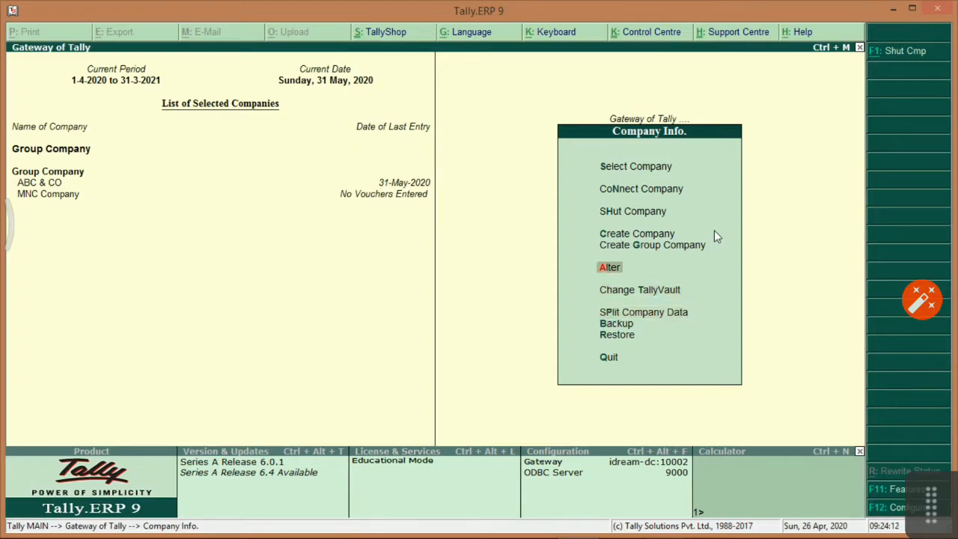
{"action": "key", "text": "Down"}
{"action": "key", "text": "Down"}
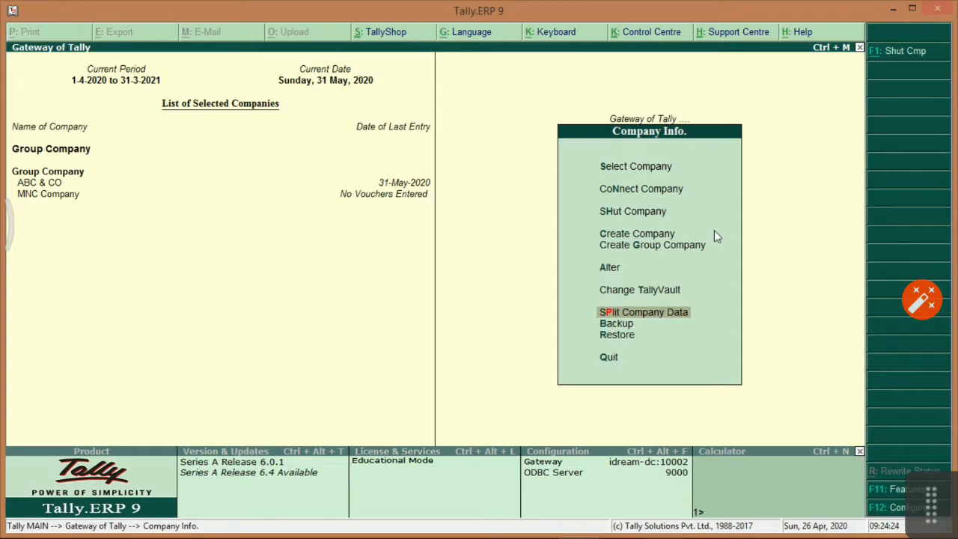
{"action": "key", "text": "Up"}
{"action": "key", "text": "Up"}
{"action": "key", "text": "Down"}
{"action": "key", "text": "Down"}
{"action": "key", "text": "Up"}
{"action": "key", "text": "Up"}
{"action": "key", "text": "Down"}
{"action": "key", "text": "Down"}
Shut Group Company from the Company Info menu.
{"action": "key", "text": "Down"}
{"action": "key", "text": "Up"}
{"action": "key", "text": "Escape"}
{"action": "key", "text": "alt+F3"}
{"action": "key", "text": "Down"}
{"action": "key", "text": "Down"}
{"action": "key", "text": "Return"}
{"action": "key", "text": "Return"}
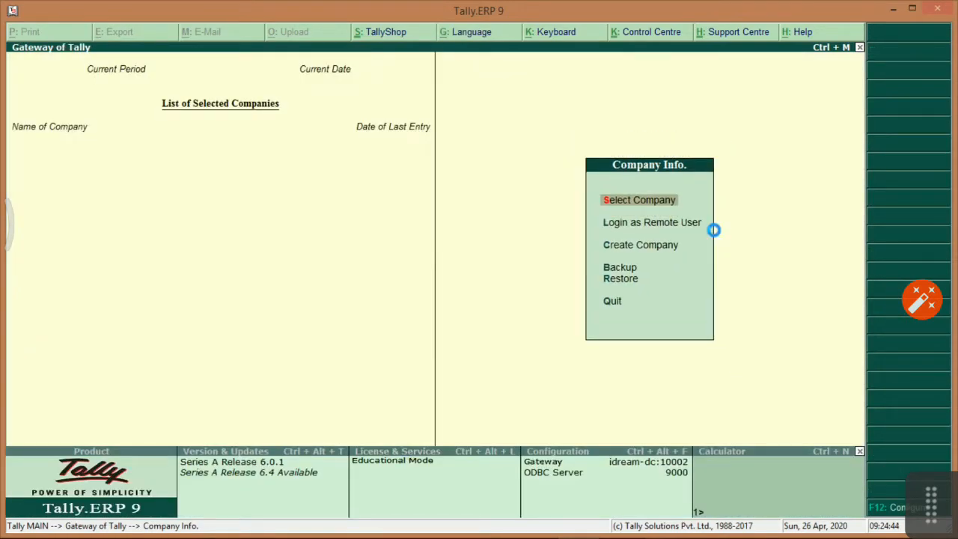
Load ABC & CO, logging in with the ADMIN user name and password.
{"action": "key", "text": "Return"}
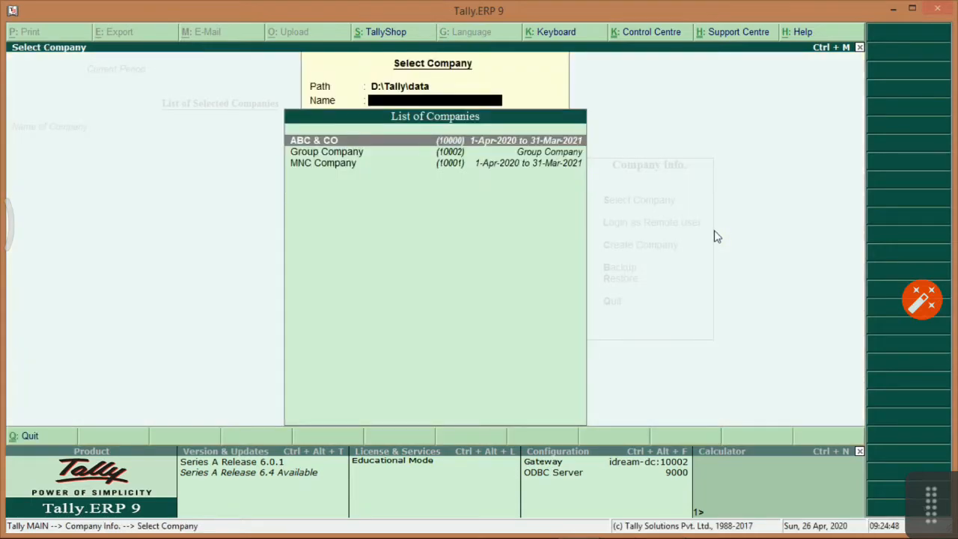
{"action": "key", "text": "Return"}
{"action": "type", "text": "ADMIN"}
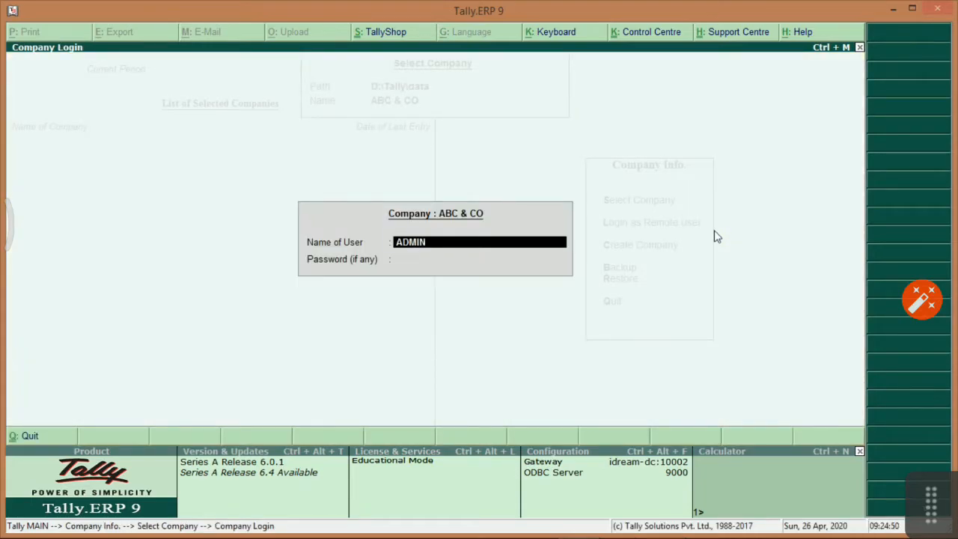
{"action": "key", "text": "Return"}
{"action": "type", "text": "*****"}
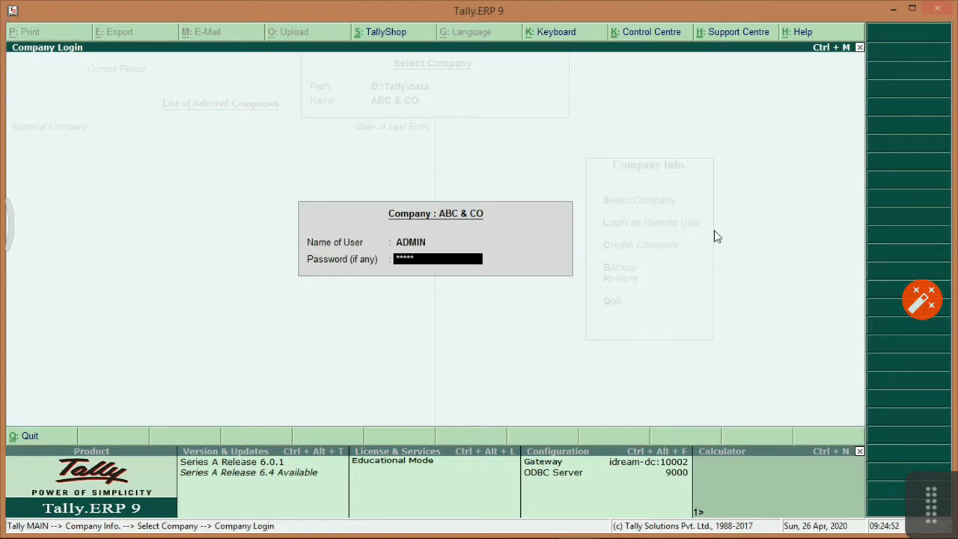
{"action": "type", "text": "**"}
{"action": "key", "text": "Return"}
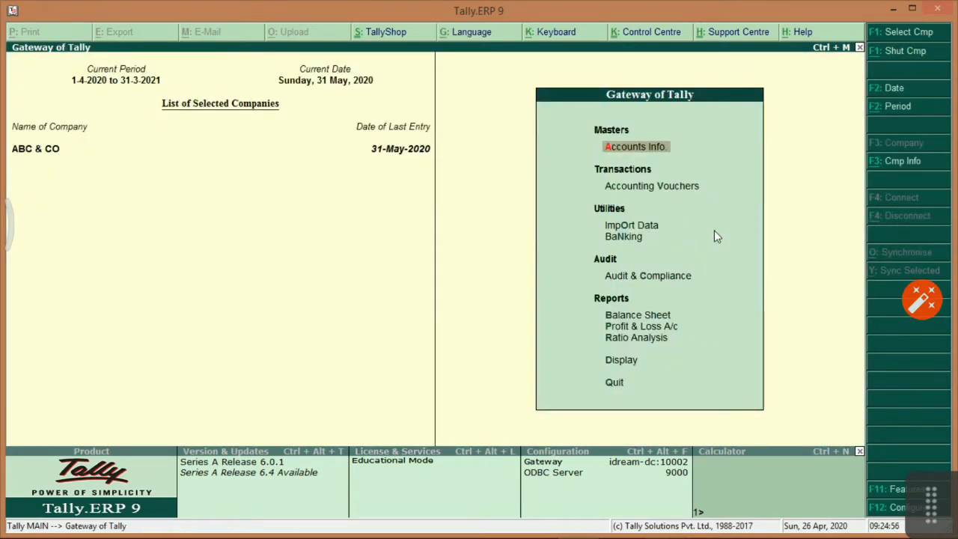
Open Split Company Data for ABC & CO, then back out without splitting.
{"action": "key", "text": "alt+F3"}
{"action": "key", "text": "Down"}
{"action": "key", "text": "Down"}
{"action": "key", "text": "Down"}
{"action": "key", "text": "Down"}
{"action": "key", "text": "Down"}
{"action": "key", "text": "Down"}
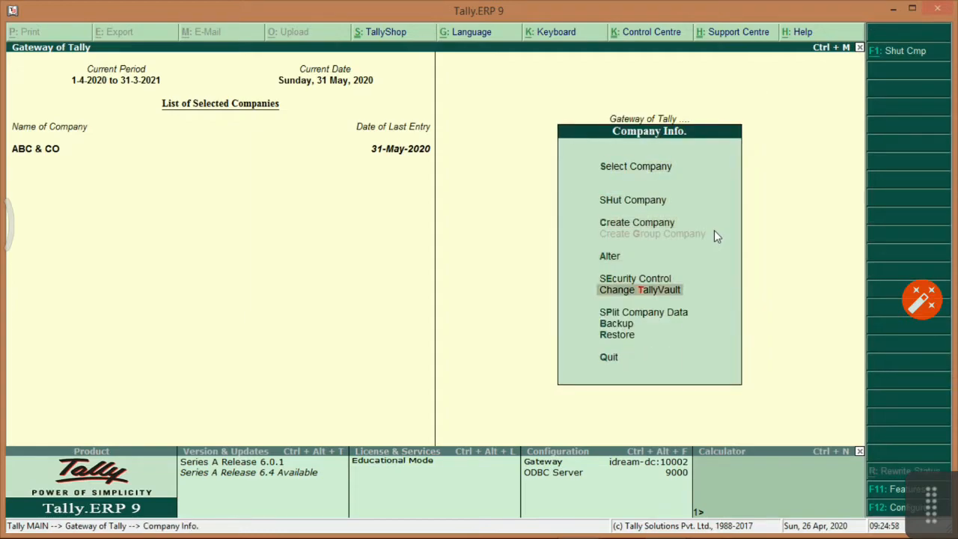
{"action": "key", "text": "Return"}
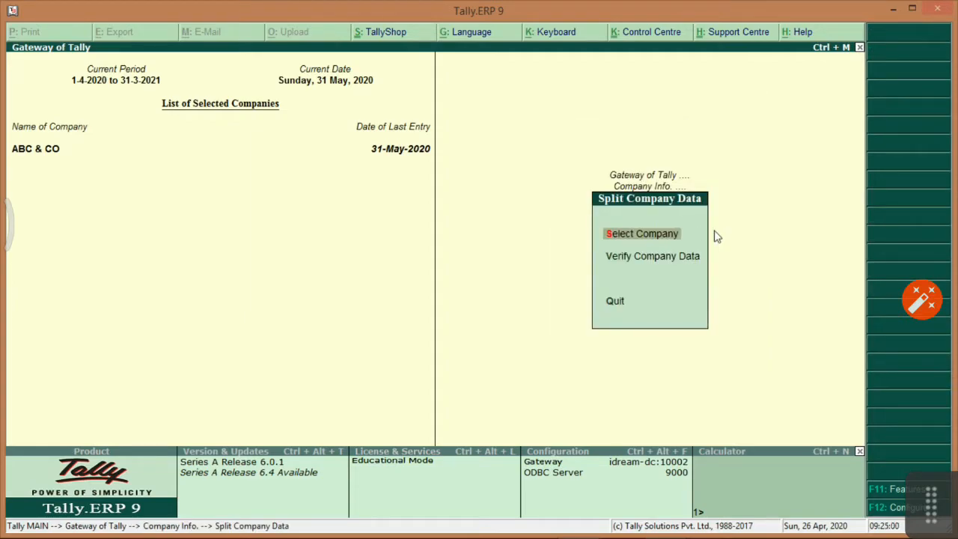
{"action": "key", "text": "Return"}
{"action": "key", "text": "Return"}
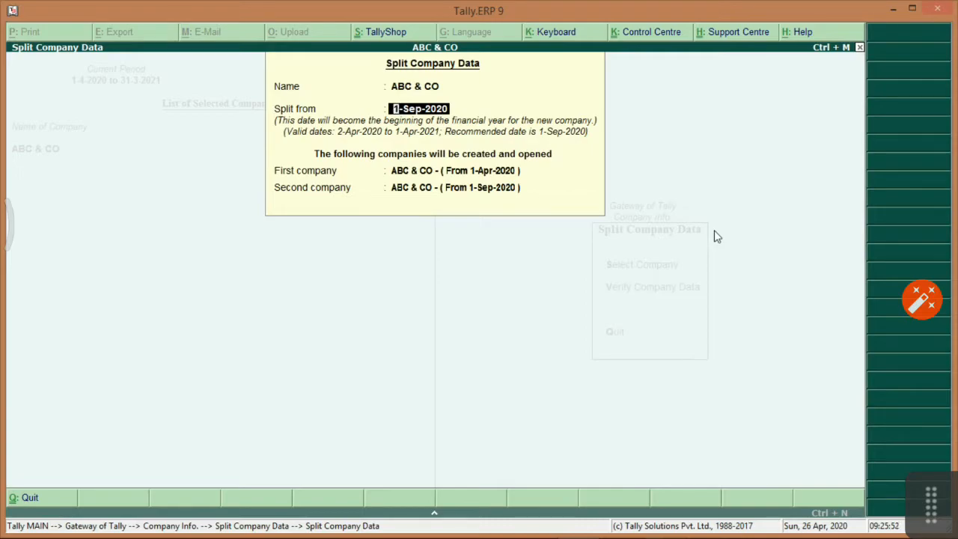
{"action": "key", "text": "Escape"}
{"action": "key", "text": "Down"}
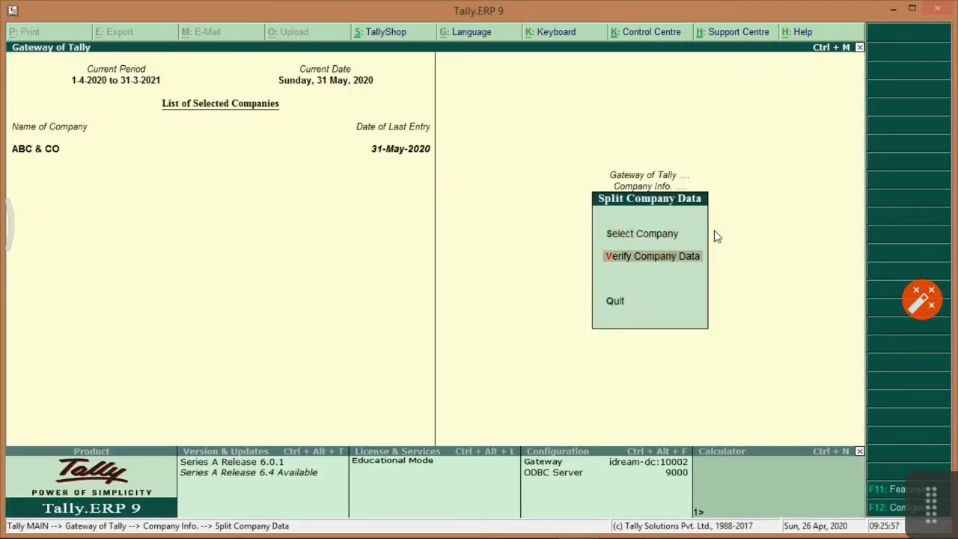
{"action": "key", "text": "Escape"}
Check the Backup table in the notes, then choose Backup from the Company Info menu.
{"action": "key", "text": "alt+Tab"}
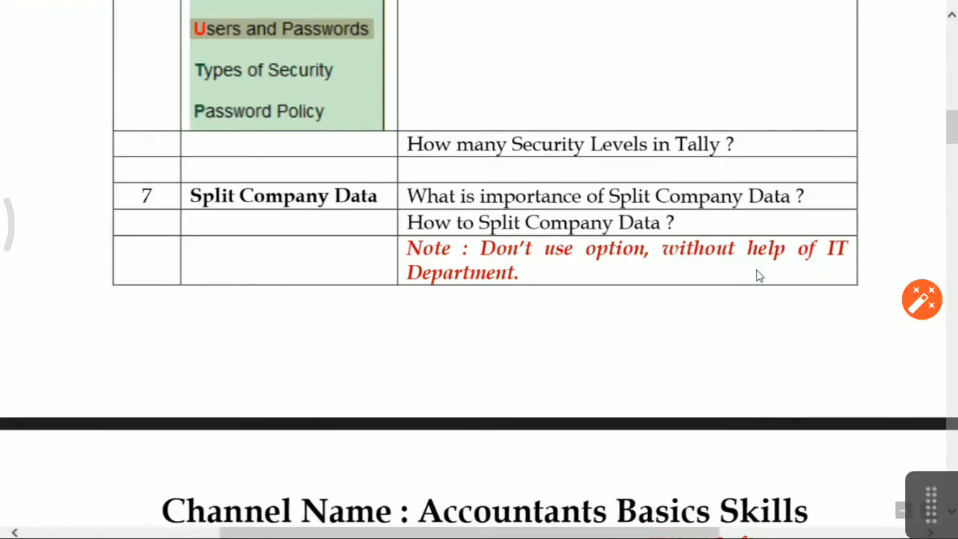
{"action": "scroll", "coordinate": [758, 276], "scroll_direction": "down", "scroll_amount": 5}
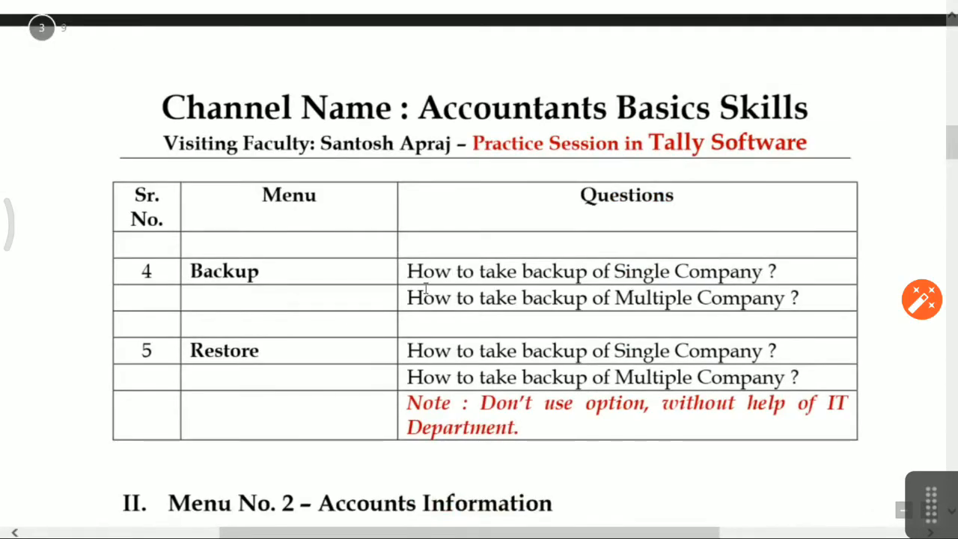
{"action": "key", "text": "alt+Tab"}
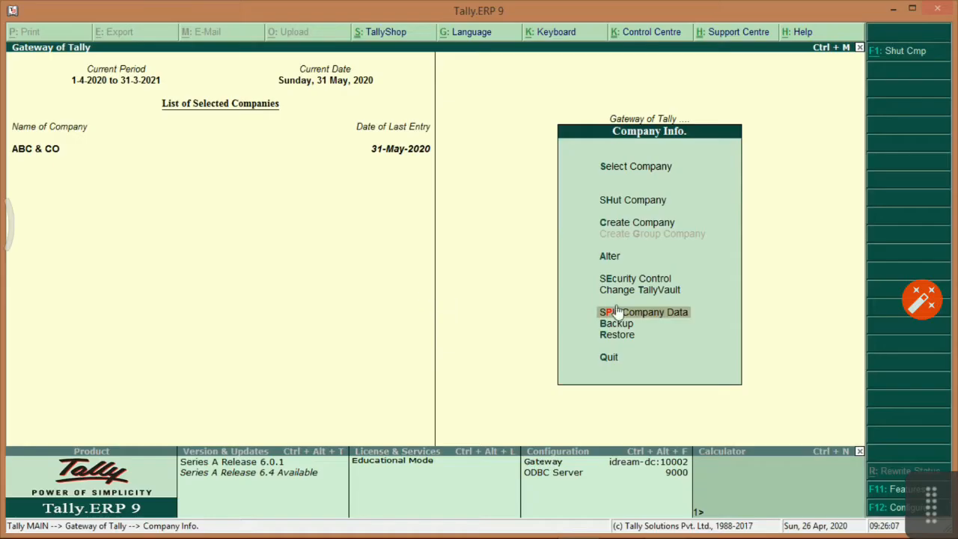
{"action": "key", "text": "Down"}
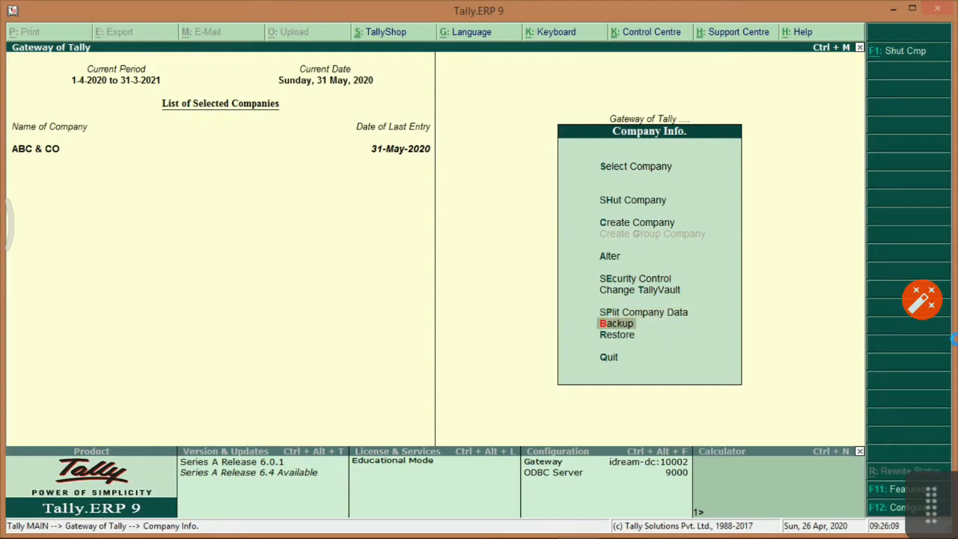
{"action": "key", "text": "Return"}
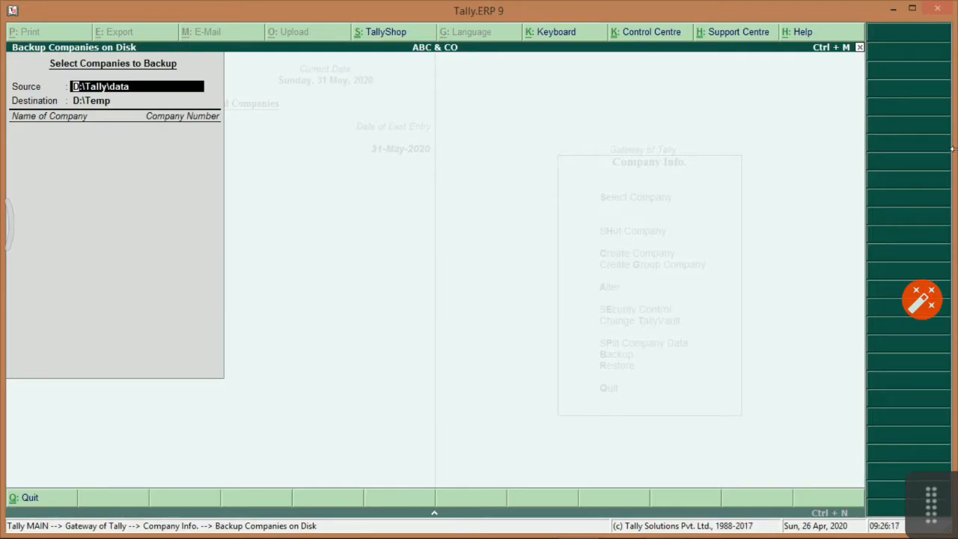
Back up from D:\Tally\data to D:\Temp, first adding ABC & CO and Group Company.
{"action": "key", "text": "Return"}
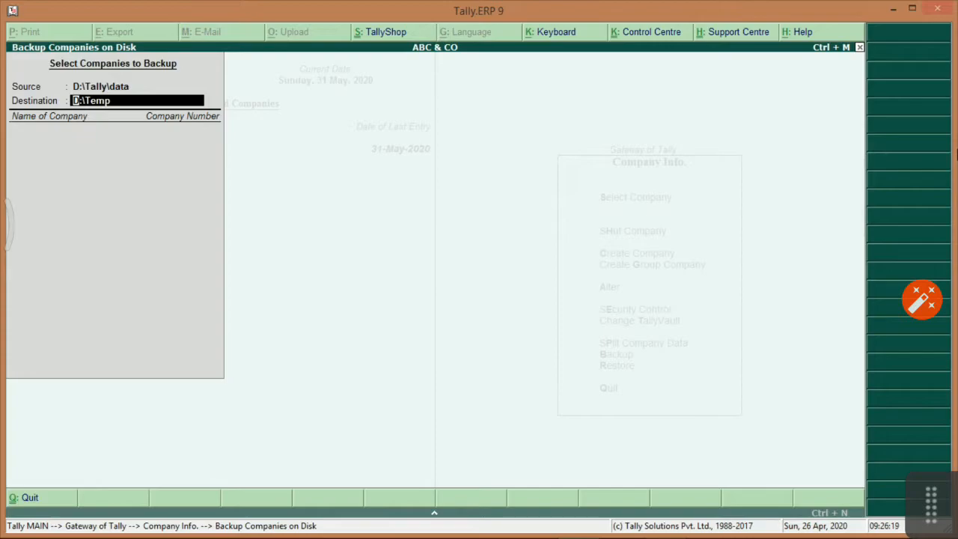
{"action": "key", "text": "Return"}
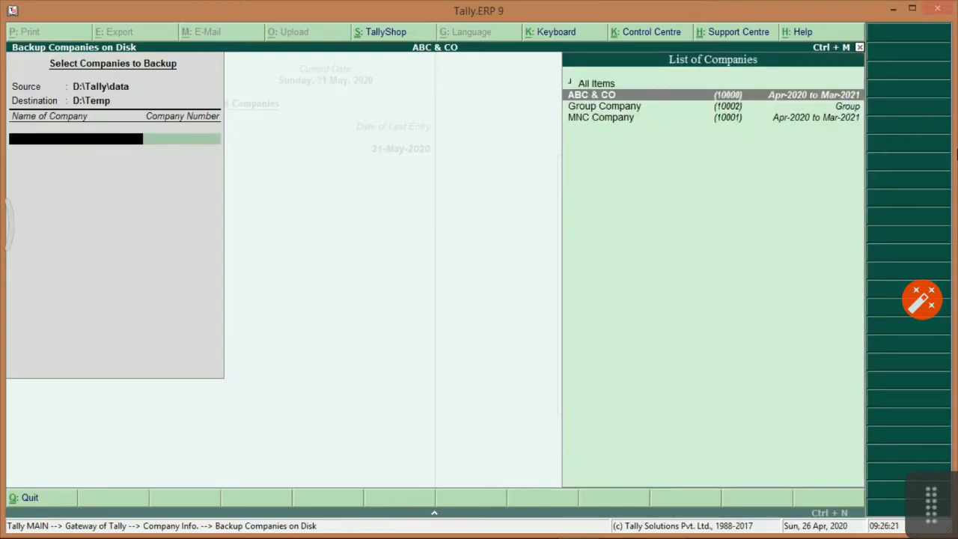
{"action": "key", "text": "Return"}
{"action": "key", "text": "Return"}
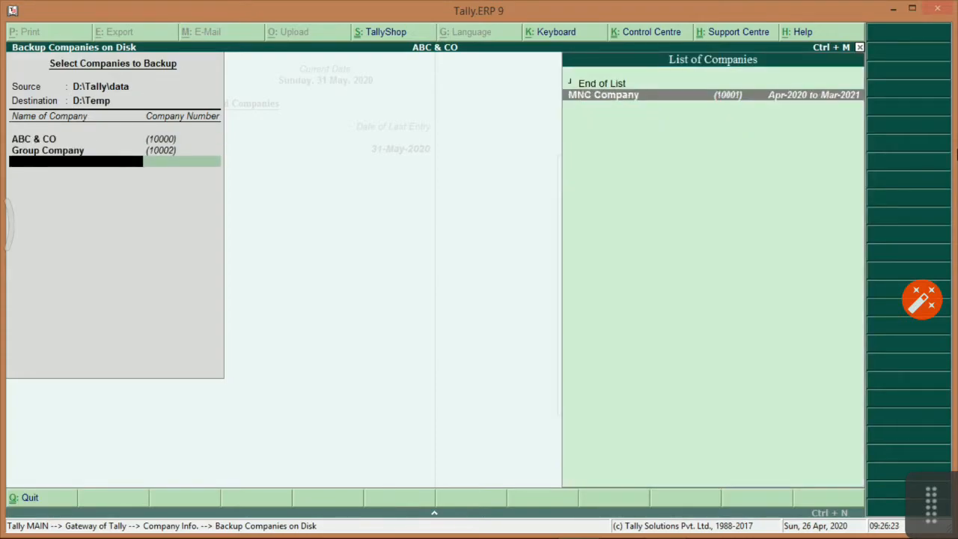
{"action": "key", "text": "Return"}
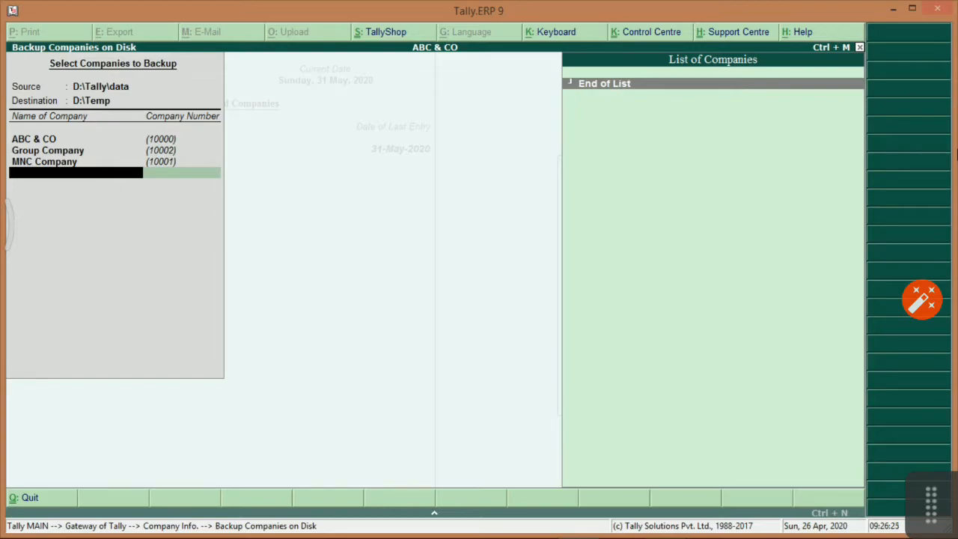
Step back through the backup entries, keeping ABC & CO and Group Company.
{"action": "key", "text": "alt+Tab"}
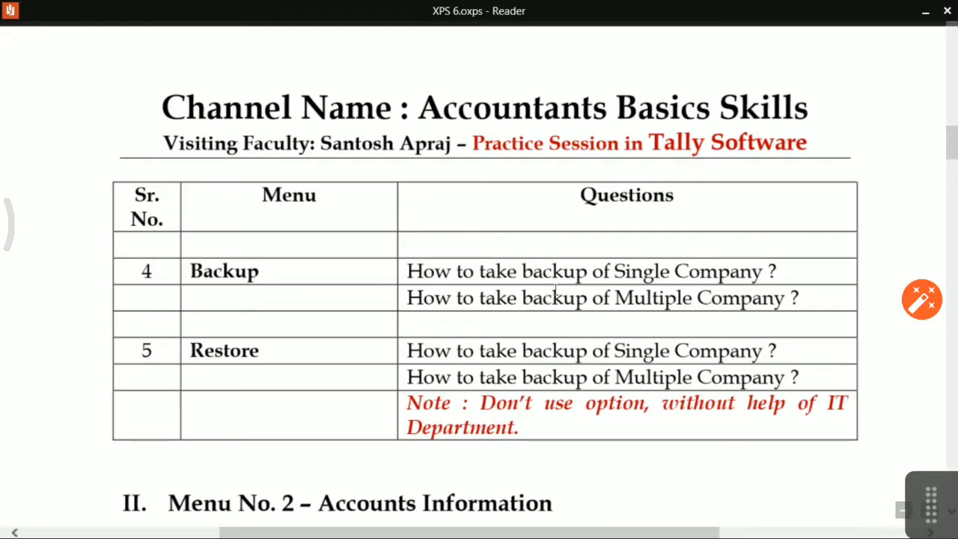
{"action": "key", "text": "alt+Tab"}
{"action": "key", "text": "BackSpace"}
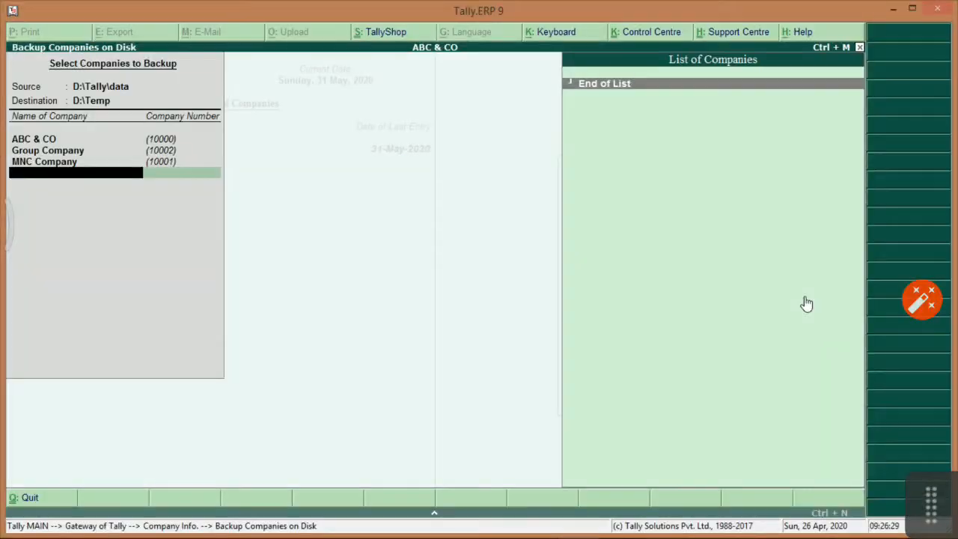
{"action": "key", "text": "BackSpace"}
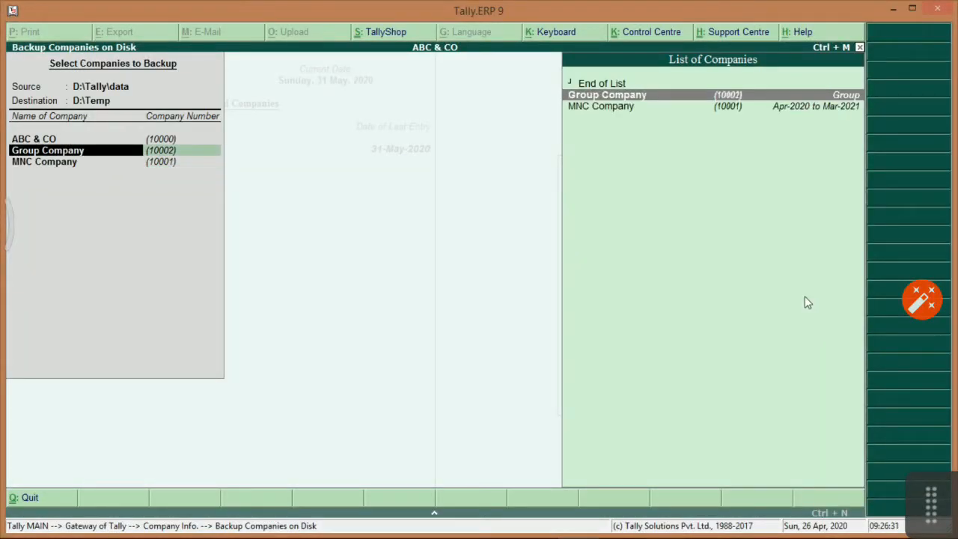
{"action": "key", "text": "Return"}
{"action": "key", "text": "Up"}
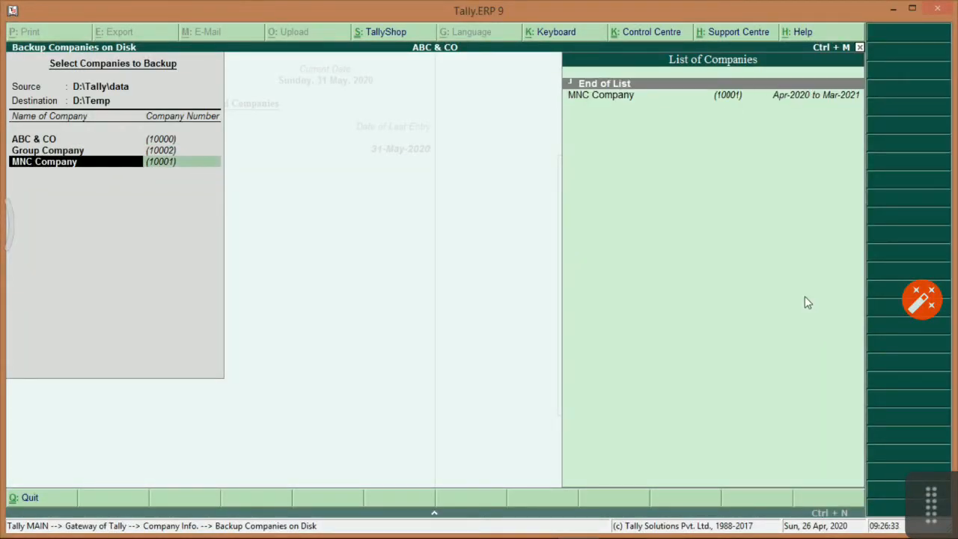
{"action": "key", "text": "BackSpace"}
{"action": "key", "text": "BackSpace"}
{"action": "key", "text": "BackSpace"}
{"action": "key", "text": "Return"}
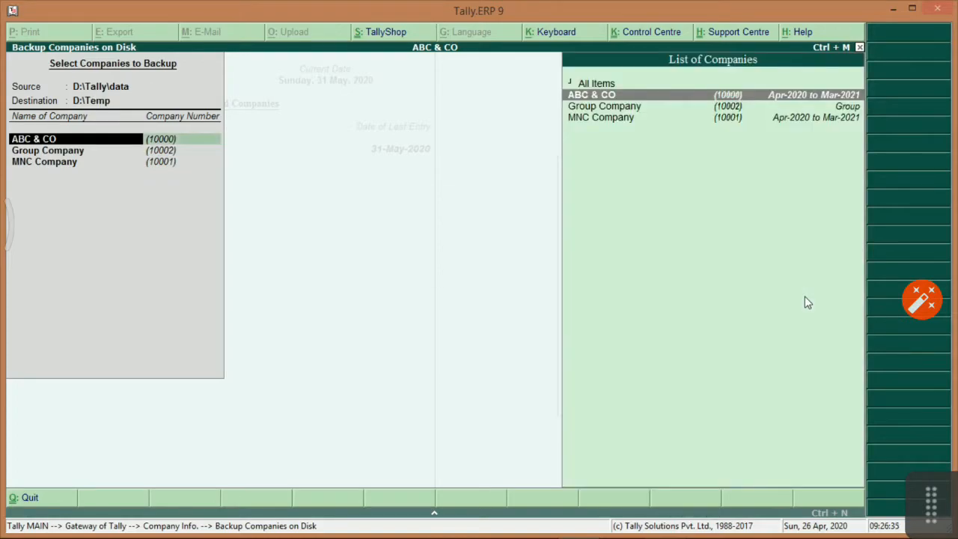
{"action": "key", "text": "Return"}
Browse the company list, then highlight the multiple-company backup question on the practice sheet.
{"action": "key", "text": "Up"}
{"action": "key", "text": "Down"}
{"action": "key", "text": "Down"}
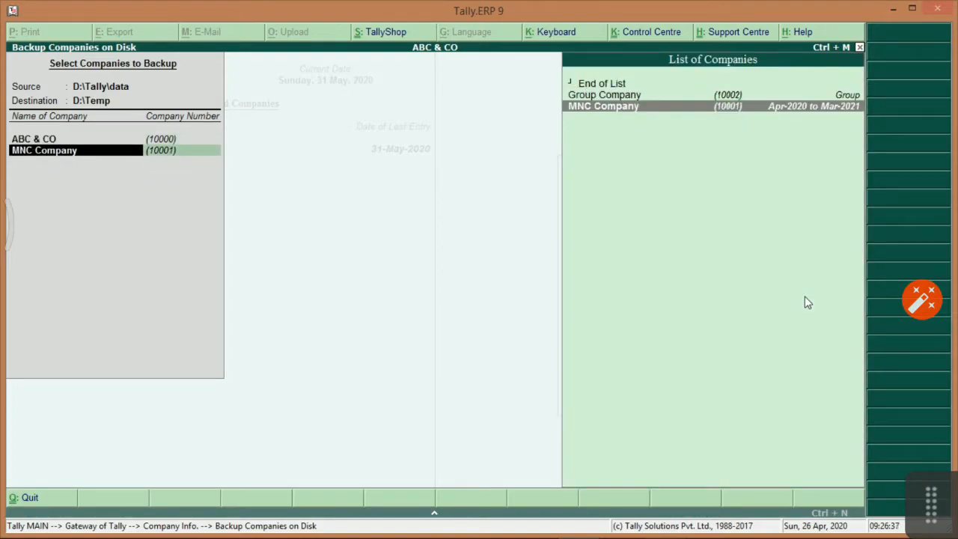
{"action": "key", "text": "Up"}
{"action": "key", "text": "Up"}
{"action": "key", "text": "Down"}
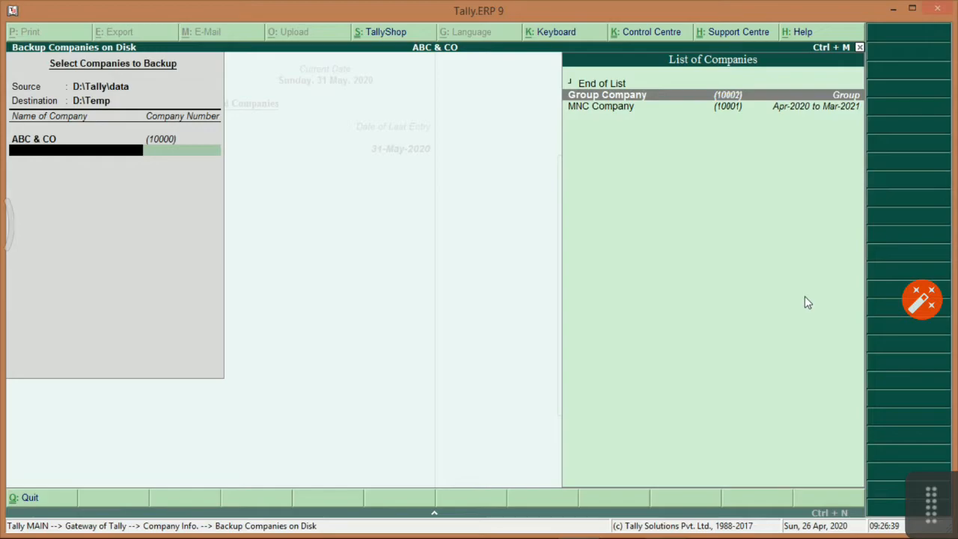
{"action": "key", "text": "alt+Tab"}
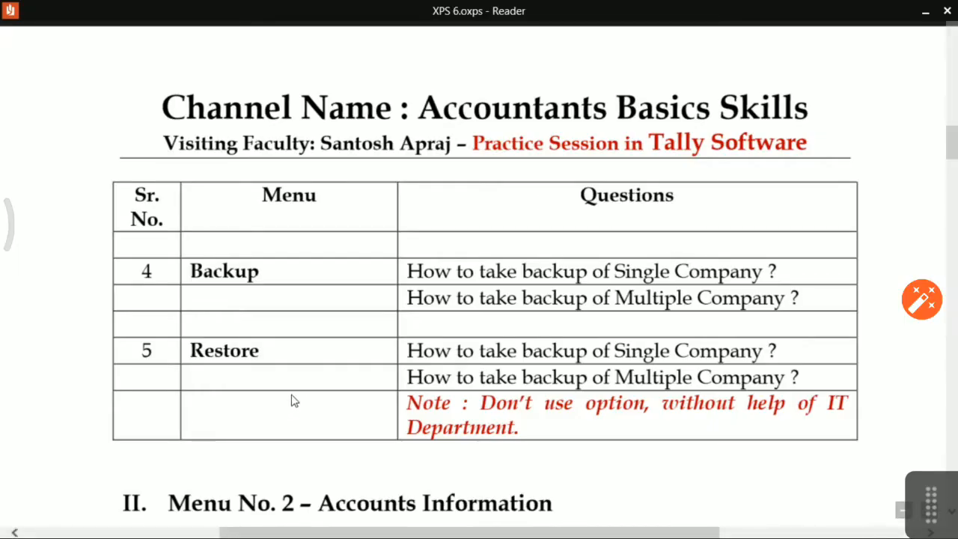
{"action": "left_click_drag", "start_coordinate": [407, 299], "coordinate": [788, 299]}
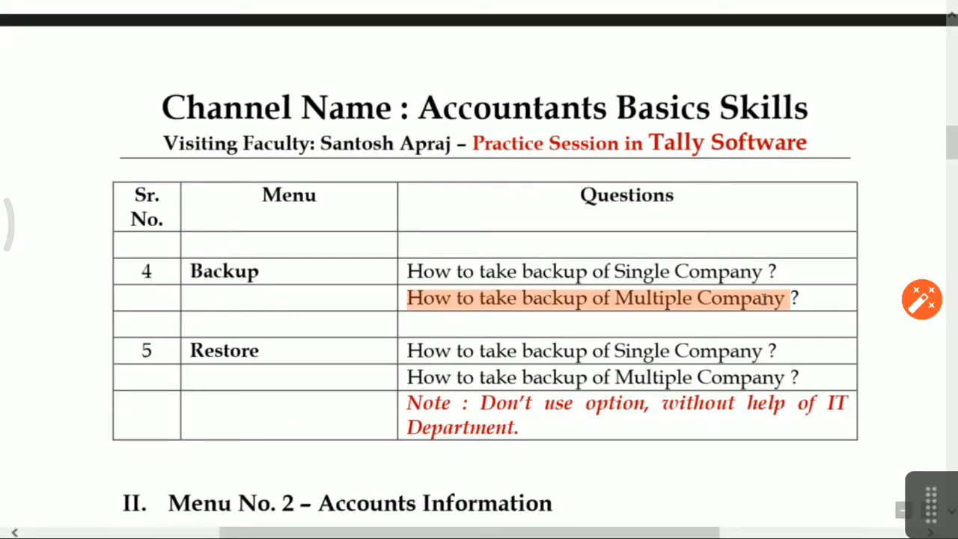
{"action": "key", "text": "alt+Tab"}
Set the backup list to ABC & CO, MNC Company and Group Company, then accept.
{"action": "key", "text": "BackSpace"}
{"action": "key", "text": "Return"}
{"action": "key", "text": "Down"}
{"action": "key", "text": "Return"}
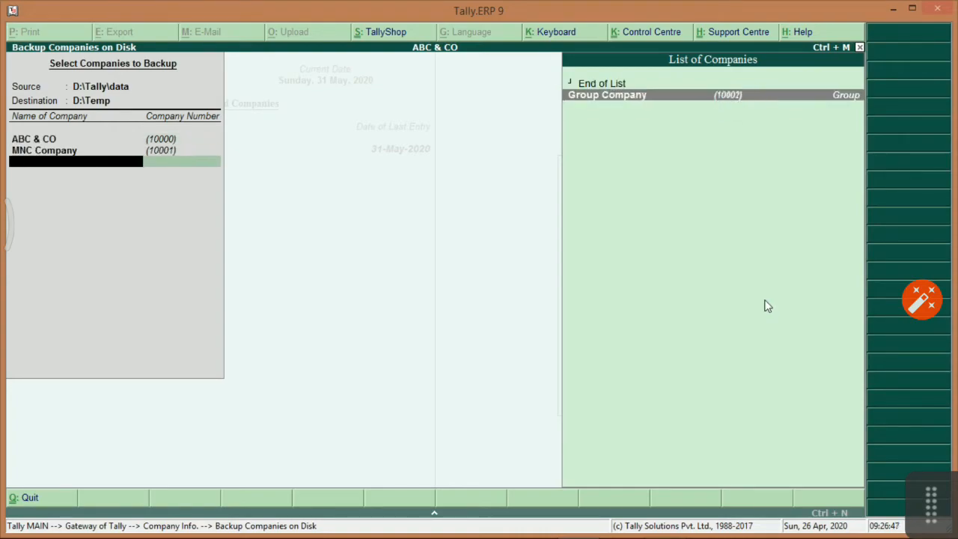
{"action": "key", "text": "Return"}
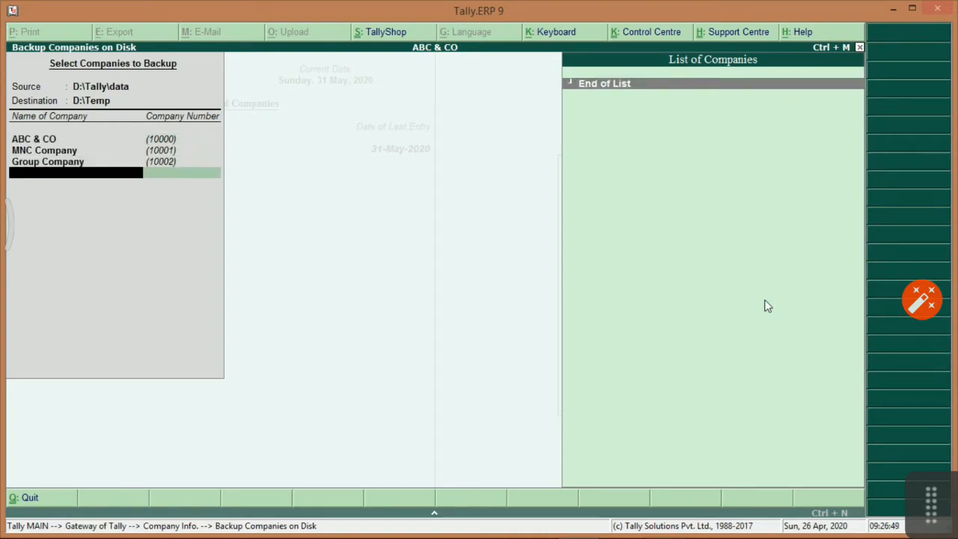
{"action": "key", "text": "alt+Tab"}
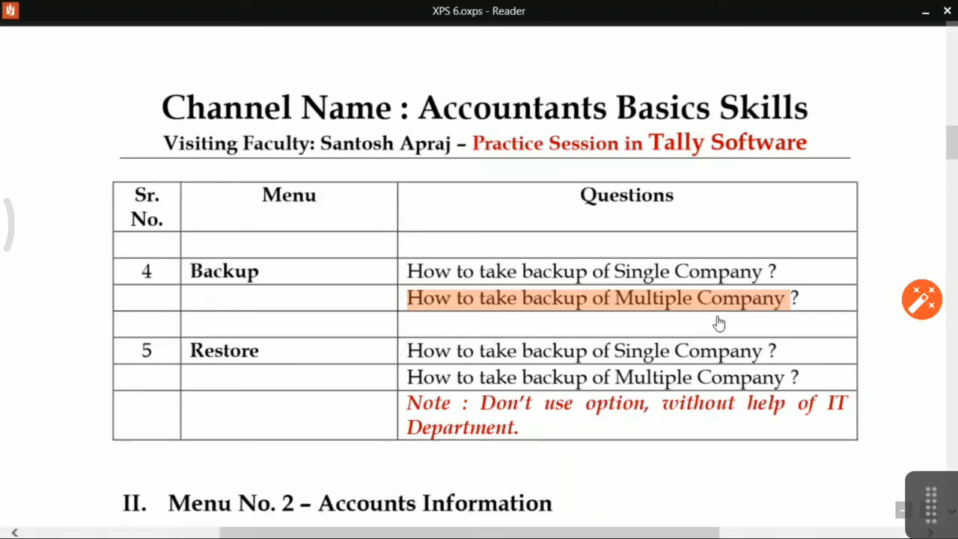
{"action": "key", "text": "alt+Tab"}
{"action": "key", "text": "Return"}
{"action": "key", "text": "Return"}
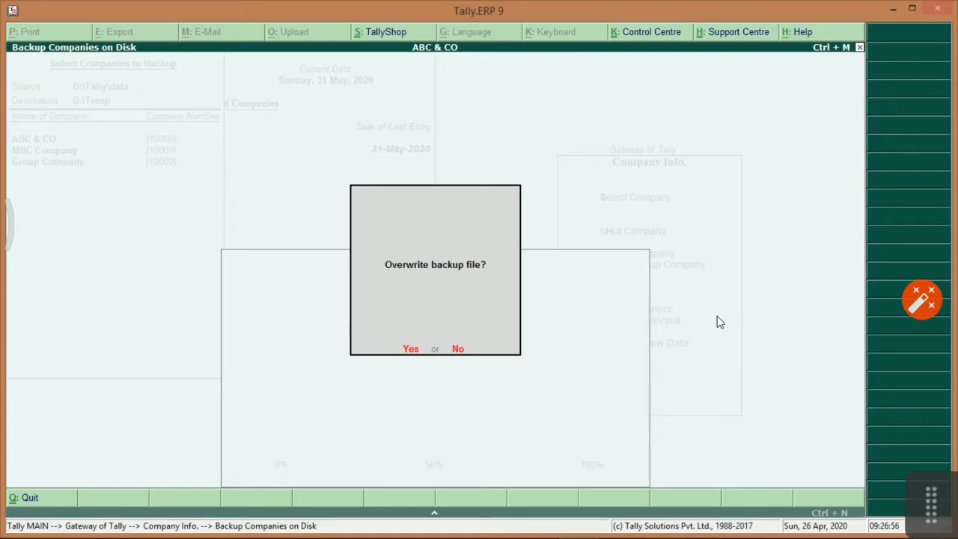
Confirm overwriting the existing backup file in D:\Temp.
{"action": "key", "text": "Return"}
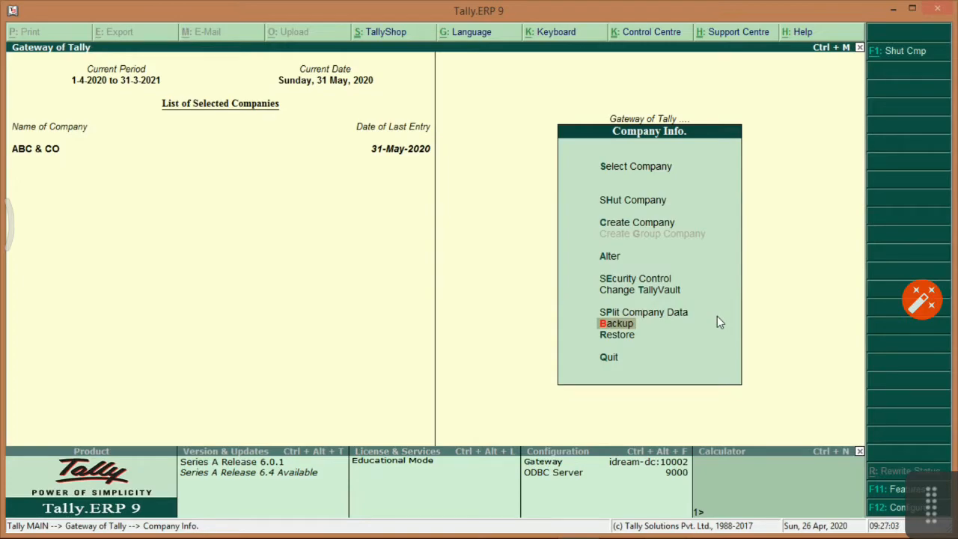
{"action": "key", "text": "Down"}
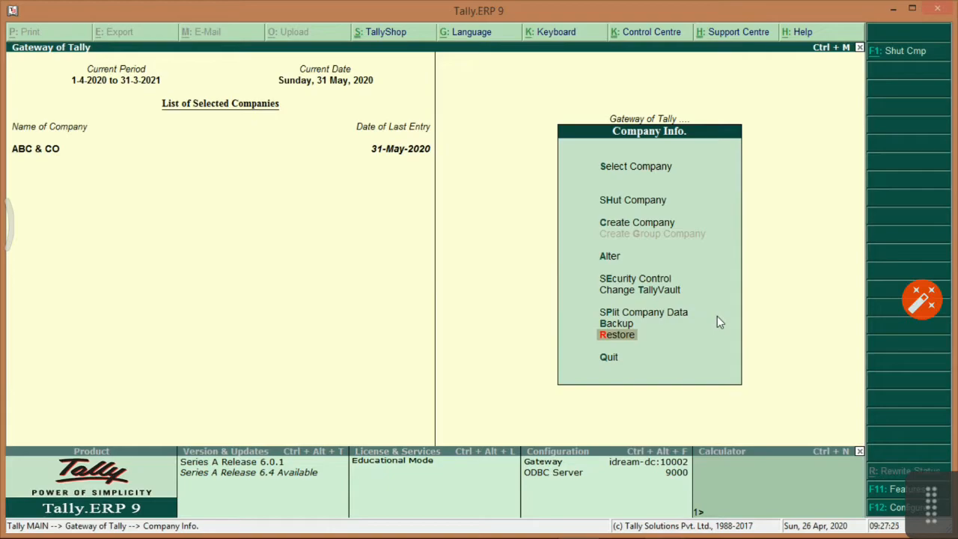
{"action": "key", "text": "Up"}
{"action": "key", "text": "Up"}
{"action": "key", "text": "Up"}
{"action": "key", "text": "Up"}
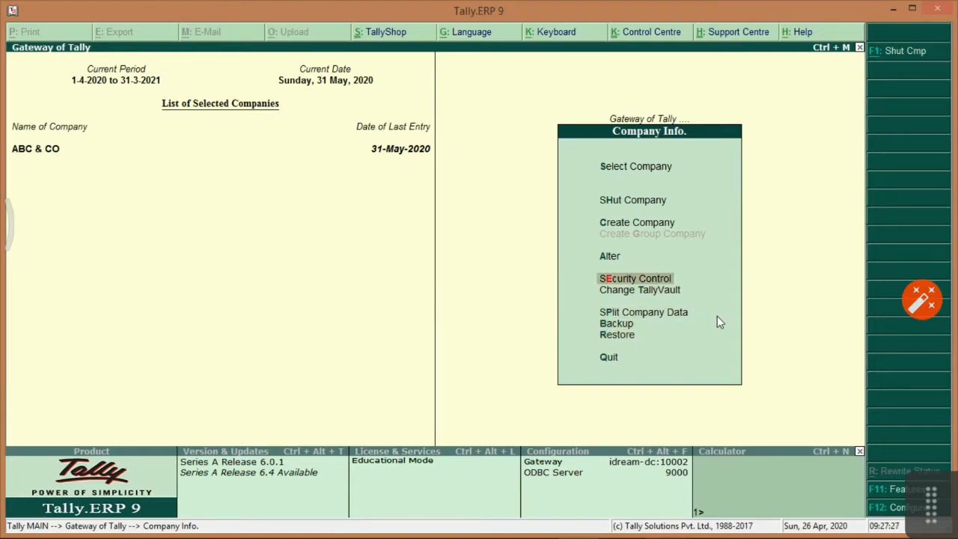
Point out Security, TallyVault and Split in Company Info., then open Restore companies.
{"action": "key", "text": "Down"}
{"action": "key", "text": "Up"}
{"action": "key", "text": "Down"}
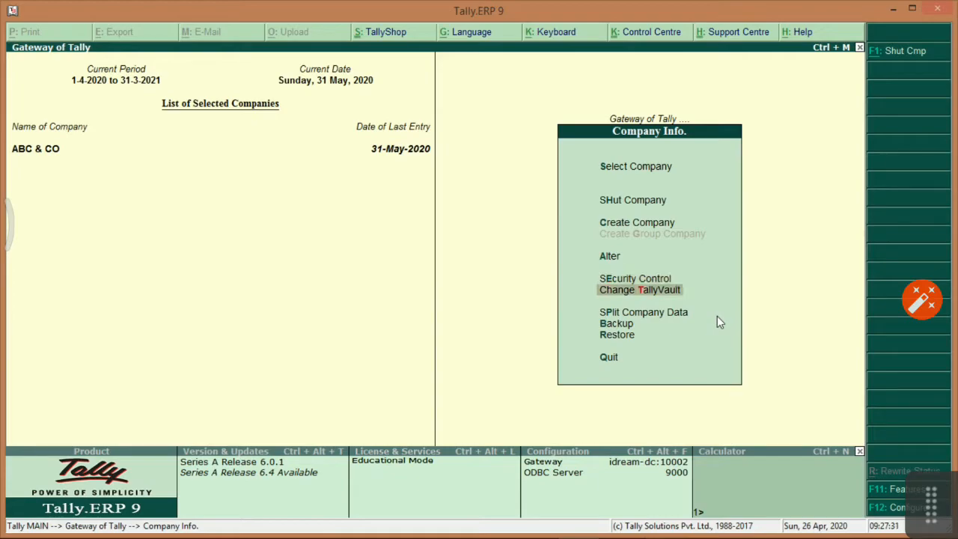
{"action": "key", "text": "Down"}
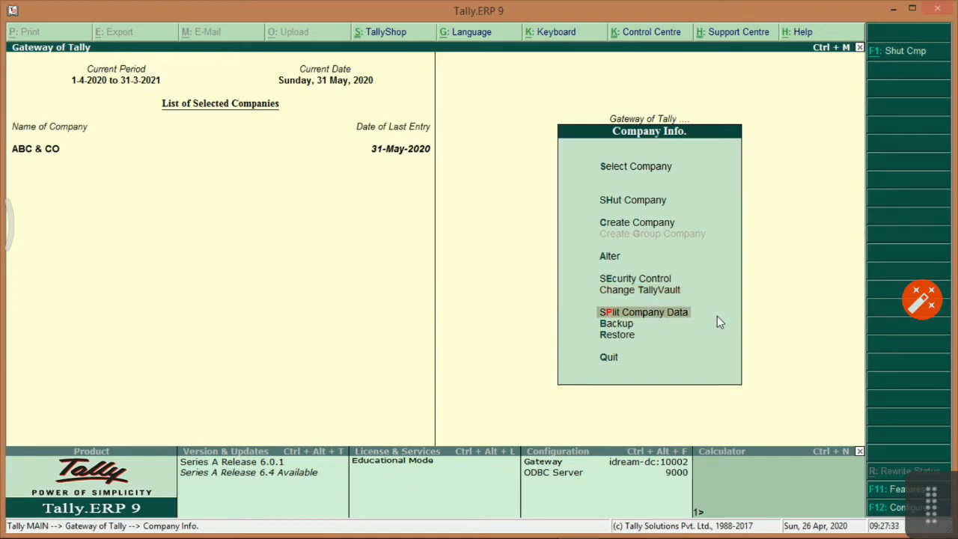
{"action": "key", "text": "Down"}
{"action": "key", "text": "Down"}
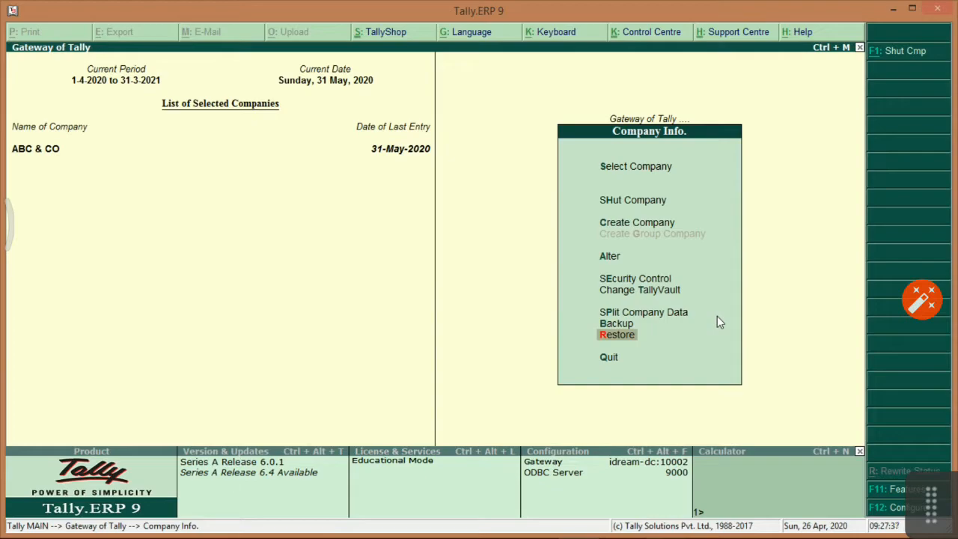
{"action": "key", "text": "Up"}
{"action": "key", "text": "Down"}
{"action": "key", "text": "Return"}
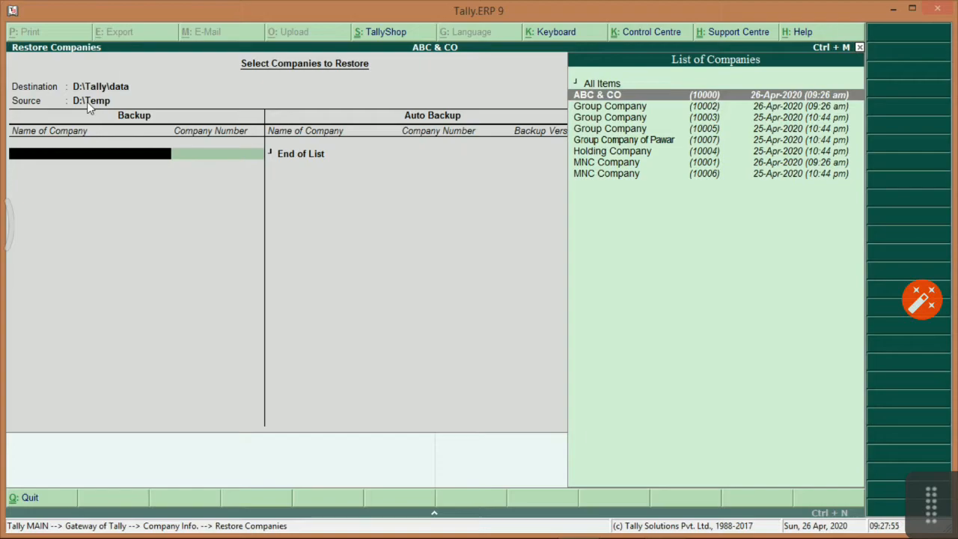
{"action": "key", "text": "Down"}
{"action": "key", "text": "Down"}
{"action": "key", "text": "Down"}
{"action": "key", "text": "Down"}
{"action": "key", "text": "Down"}
{"action": "key", "text": "Down"}
{"action": "key", "text": "Down"}
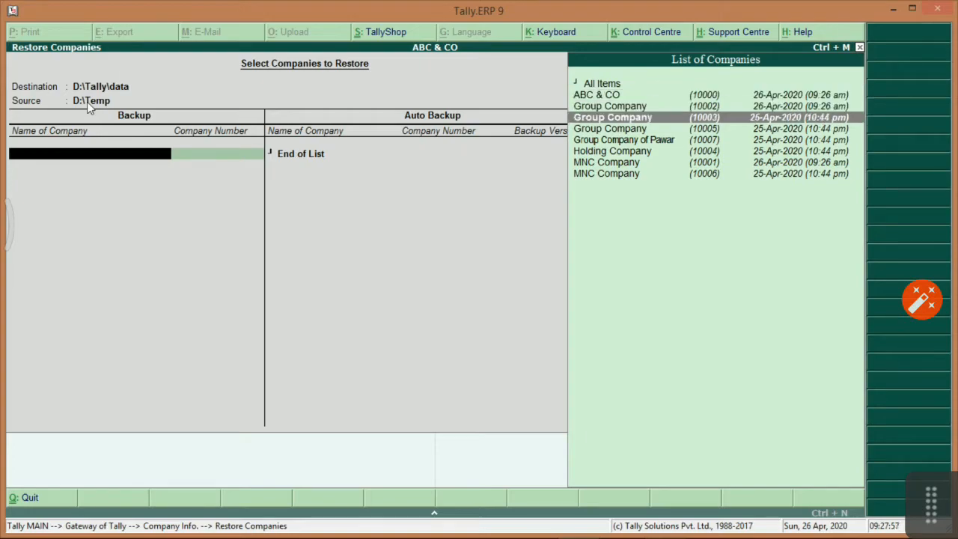
{"action": "key", "text": "Up"}
{"action": "key", "text": "Up"}
{"action": "key", "text": "Up"}
{"action": "key", "text": "Up"}
{"action": "key", "text": "Up"}
{"action": "key", "text": "Up"}
{"action": "key", "text": "Up"}
{"action": "key", "text": "Down"}
{"action": "key", "text": "Down"}
{"action": "key", "text": "Down"}
{"action": "key", "text": "Down"}
{"action": "key", "text": "Down"}
{"action": "key", "text": "Down"}
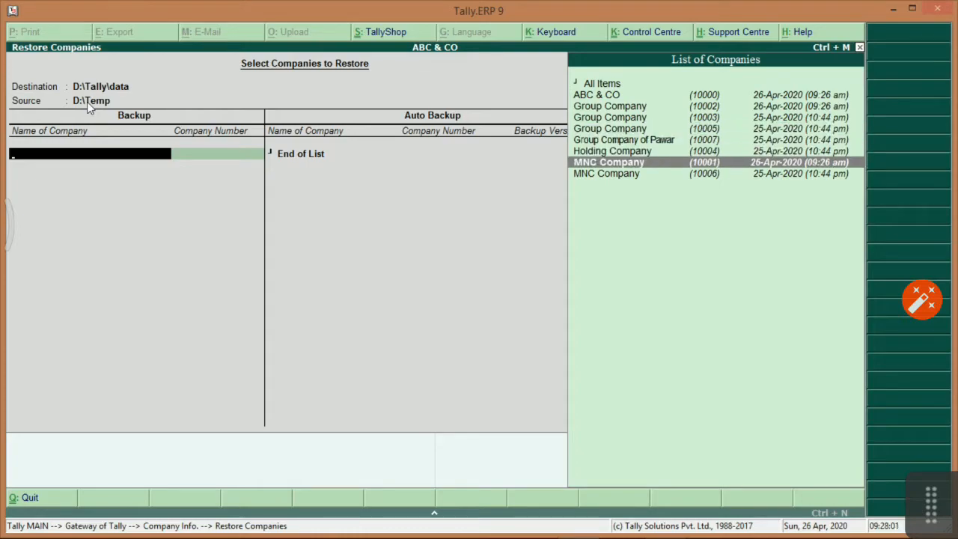
{"action": "key", "text": "Up"}
{"action": "key", "text": "Up"}
{"action": "key", "text": "Up"}
{"action": "key", "text": "Up"}
{"action": "key", "text": "Up"}
{"action": "key", "text": "Up"}
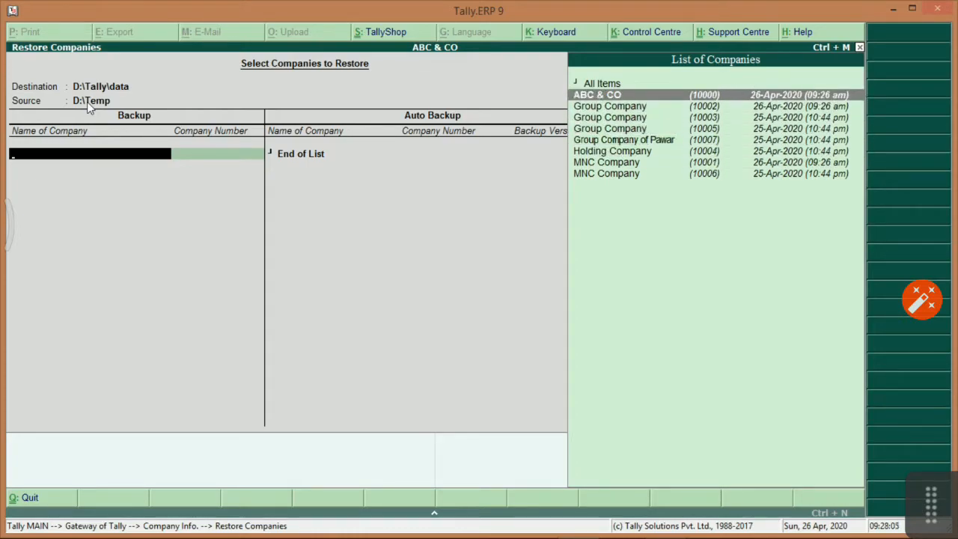
{"action": "key", "text": "Escape"}
{"action": "key", "text": "Return"}
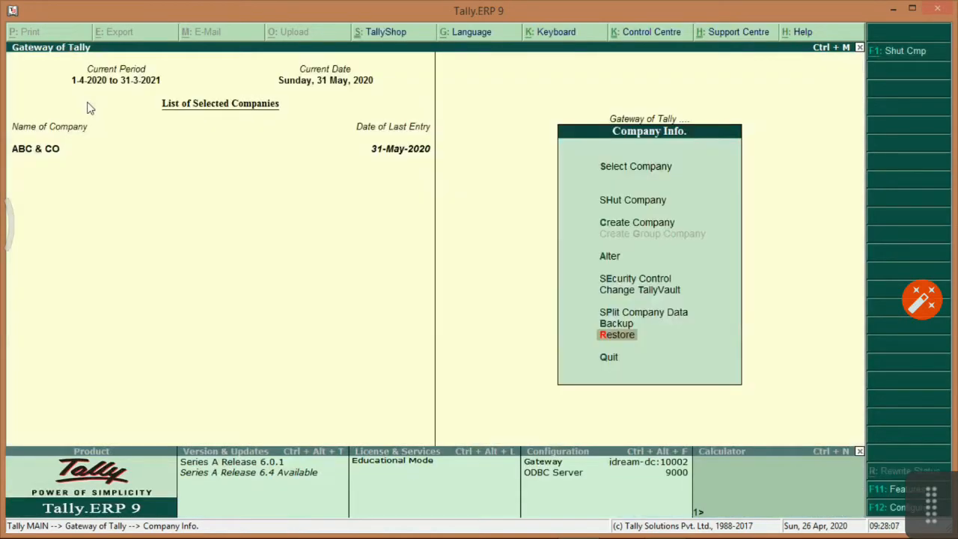
{"action": "key", "text": "Escape"}
Scroll the practice sheet to section II, Menu No. 2 – Accounts Information.
{"action": "key", "text": "alt+Tab"}
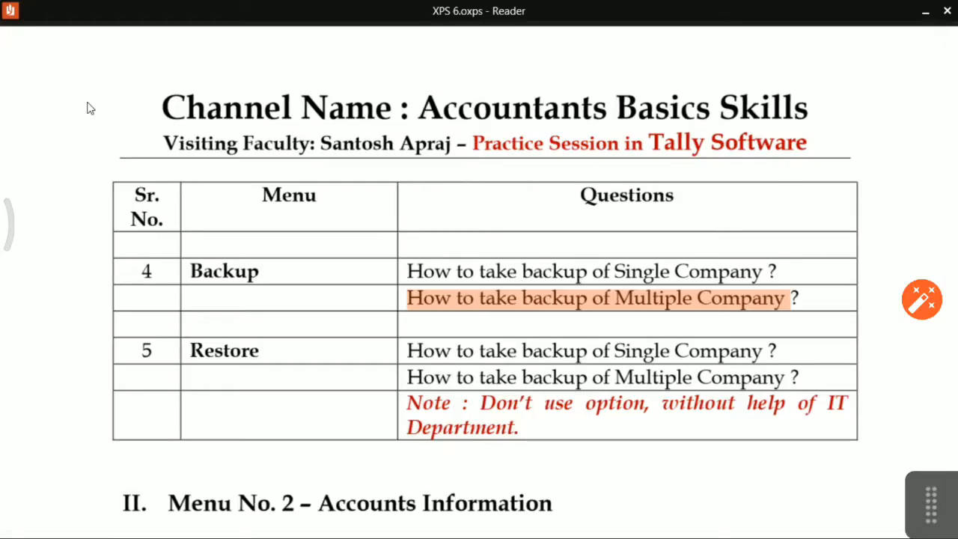
{"action": "scroll", "coordinate": [228, 225], "scroll_direction": "down", "scroll_amount": 4}
{"action": "scroll", "coordinate": [274, 247], "scroll_direction": "up", "scroll_amount": 3}
{"action": "scroll", "coordinate": [276, 240], "scroll_direction": "down", "scroll_amount": 5}
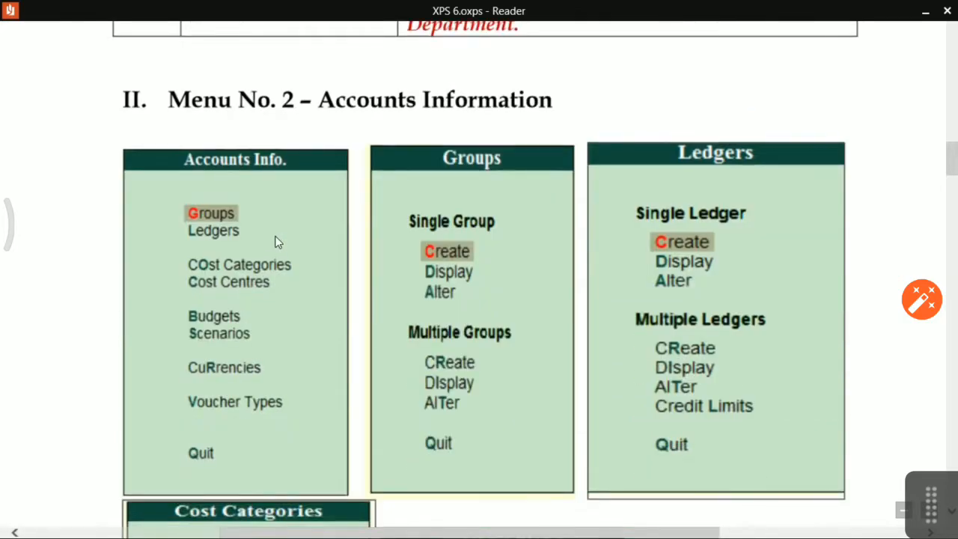
Open Accounts Info. from Gateway of Tally alongside the Accounts Information sheet.
{"action": "key", "text": "alt+Tab"}
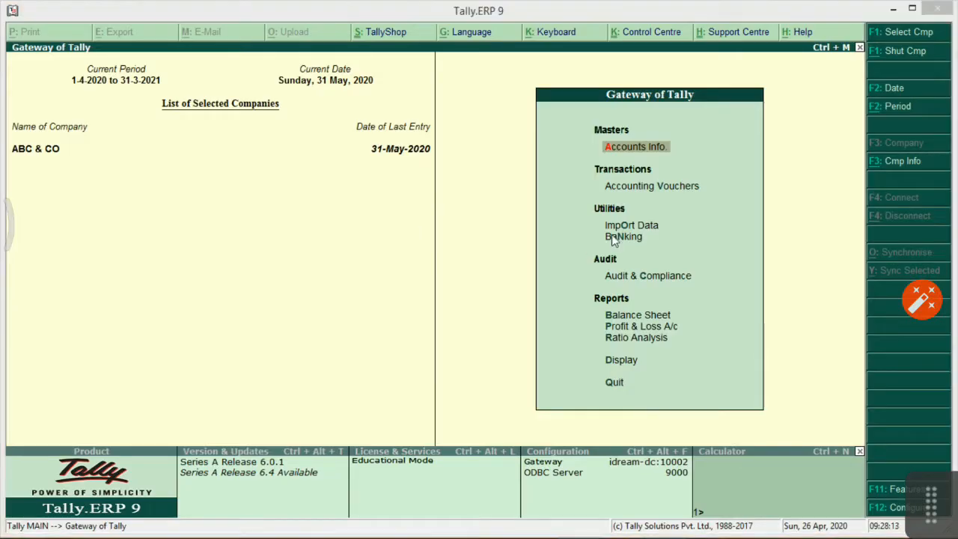
{"action": "key", "text": "alt+Tab"}
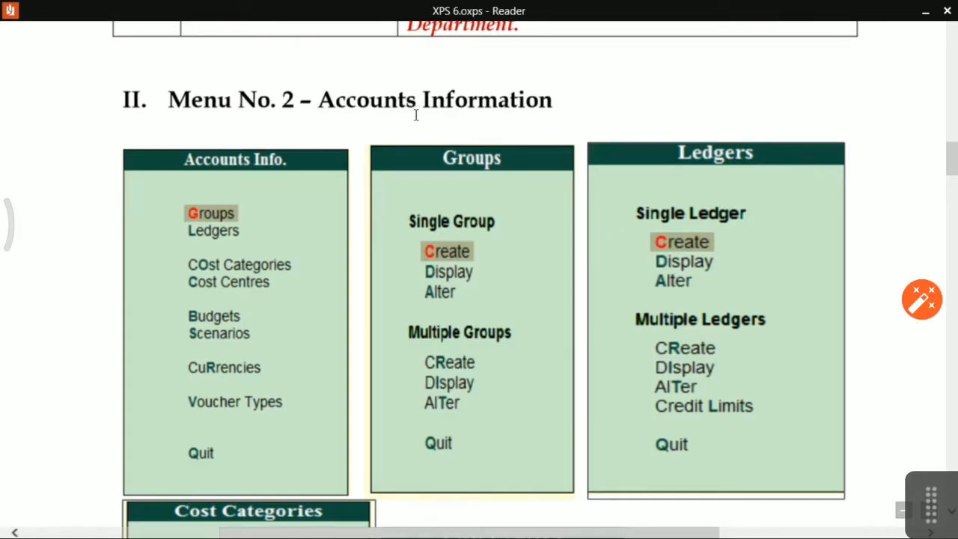
{"action": "key", "text": "alt+Tab"}
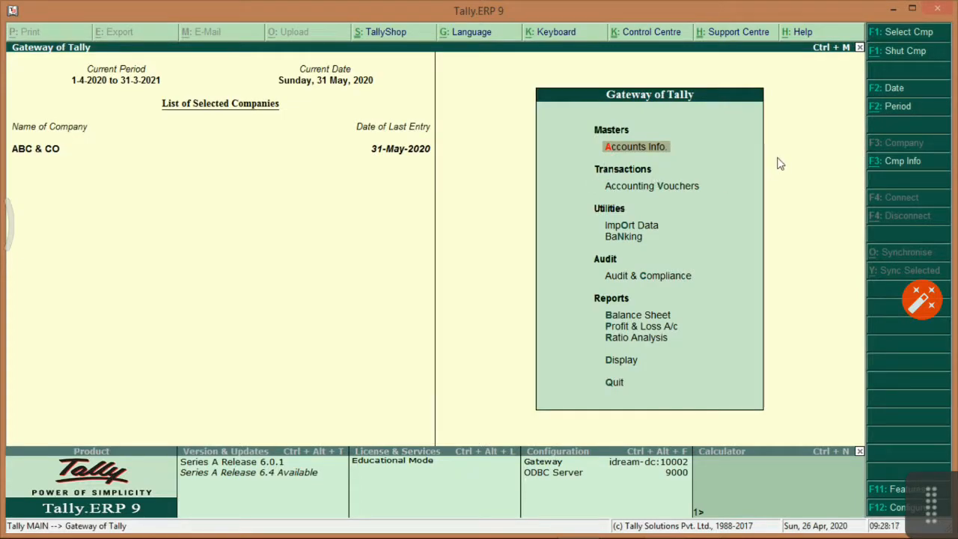
{"action": "key", "text": "Return"}
{"action": "key", "text": "alt+Tab"}
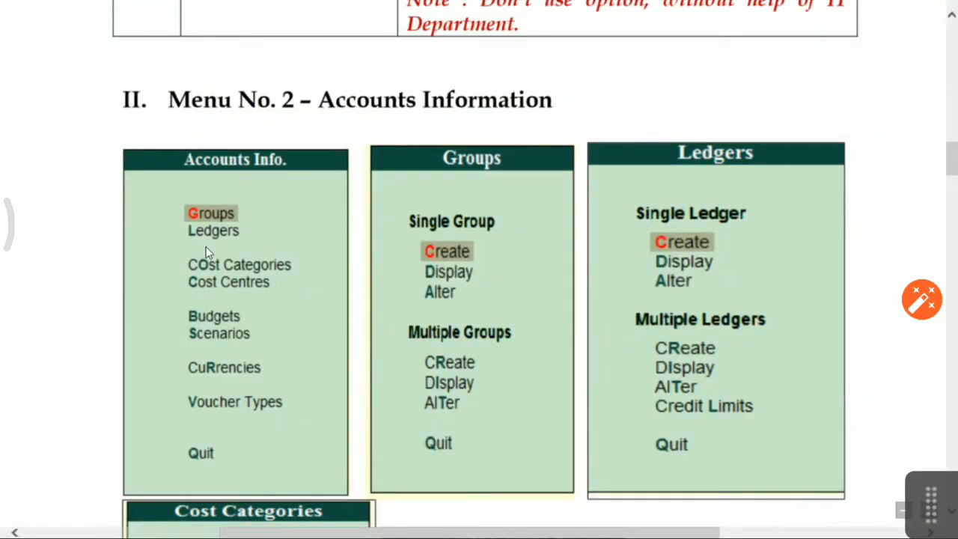
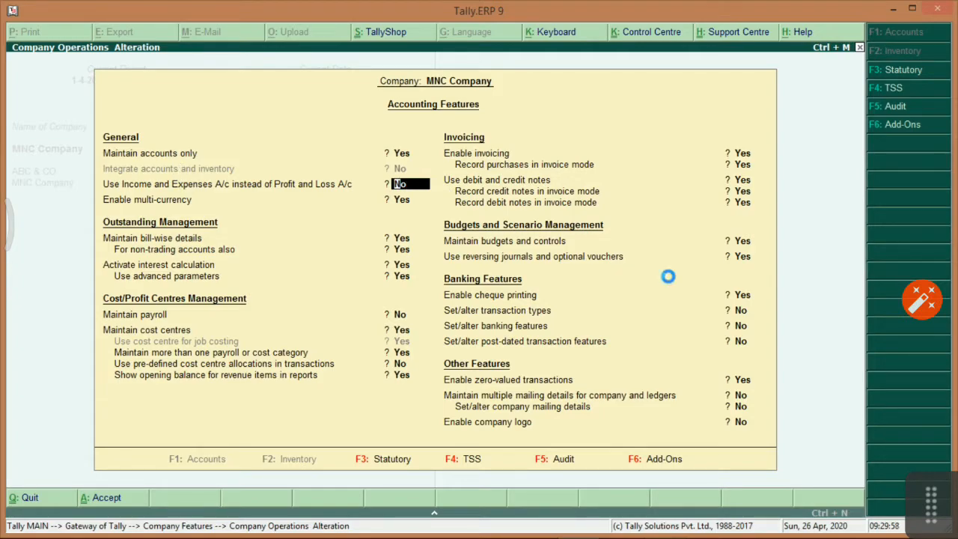
Accept the Accounting Features with 'Use Income and Expenses A/c' set to No.
{"action": "key", "text": "ctrl+a"}
Start a new group named Computer from Accounts Info > Groups > Create.
{"action": "key", "text": "Escape"}
{"action": "key", "text": "Down"}
{"action": "key", "text": "Up"}
{"action": "key", "text": "Up"}
{"action": "key", "text": "Up"}
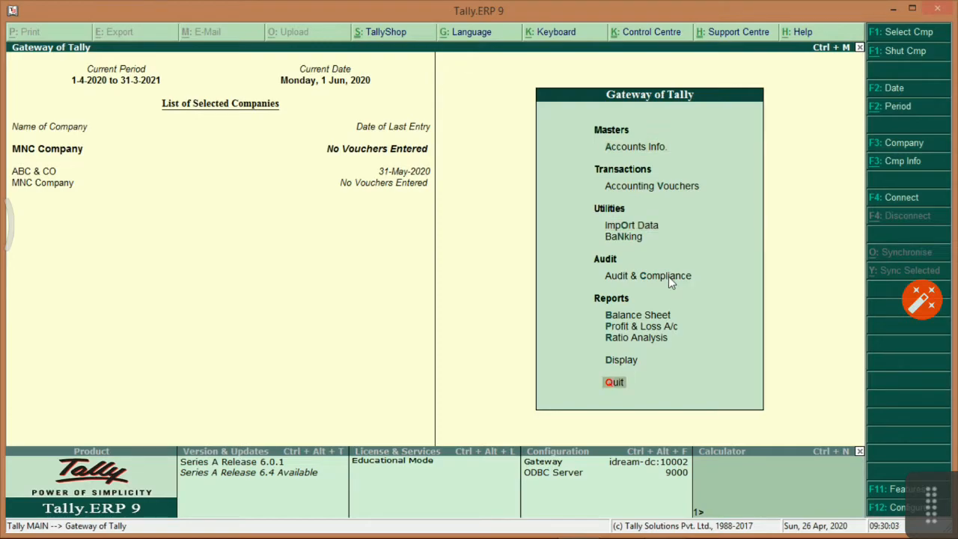
{"action": "key", "text": "Down"}
{"action": "key", "text": "Return"}
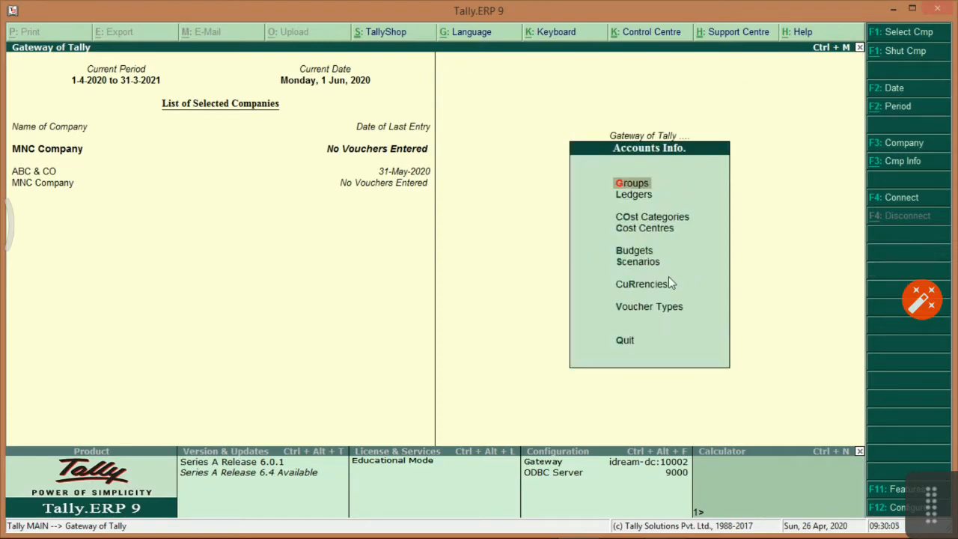
{"action": "key", "text": "Return"}
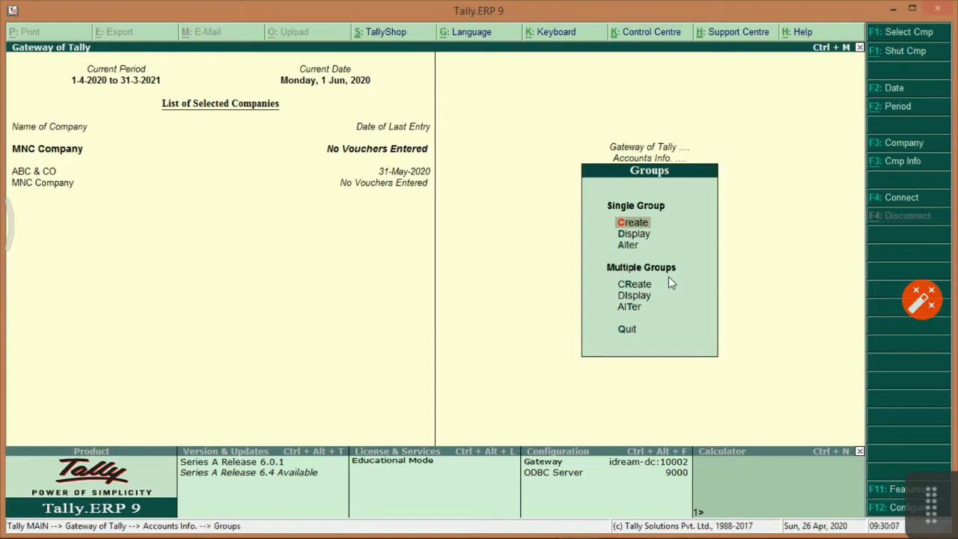
{"action": "key", "text": "Return"}
{"action": "type", "text": "Computer"}
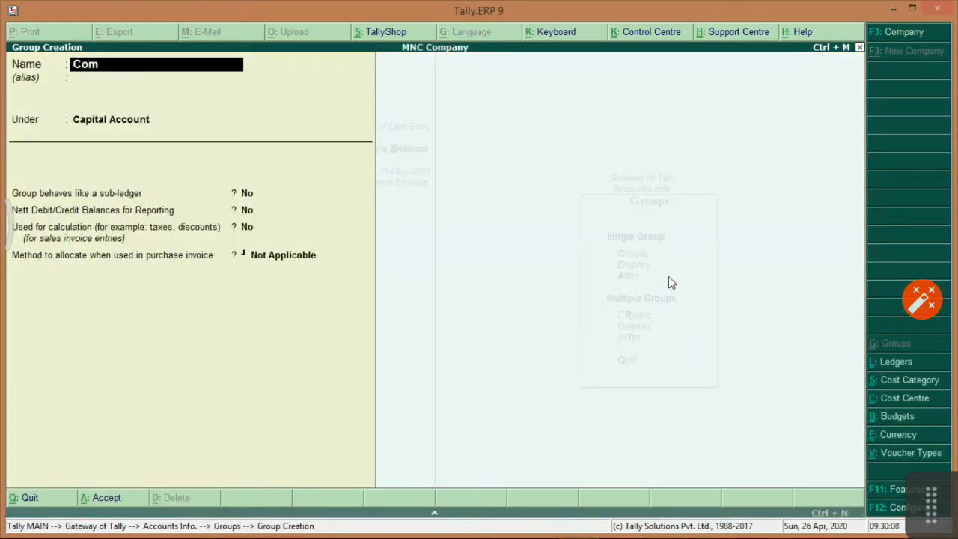
{"action": "key", "text": "Return"}
{"action": "key", "text": "Return"}
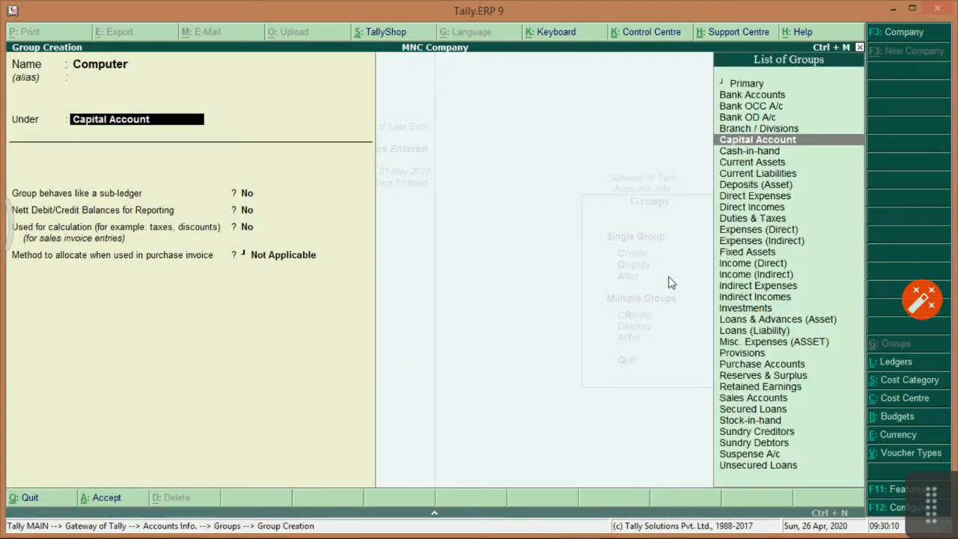
Place the Computer group under Indirect Expenses with 'behaves like a sub-ledger' set to Yes.
{"action": "type", "text": "Fixed"}
{"action": "key", "text": "Return"}
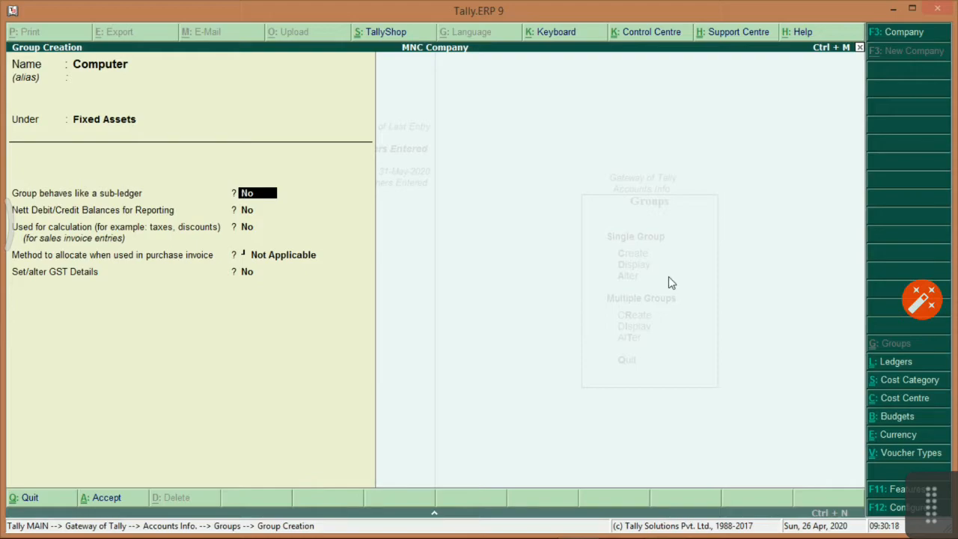
{"action": "key", "text": "Up"}
{"action": "key", "text": "Up"}
{"action": "key", "text": "Return"}
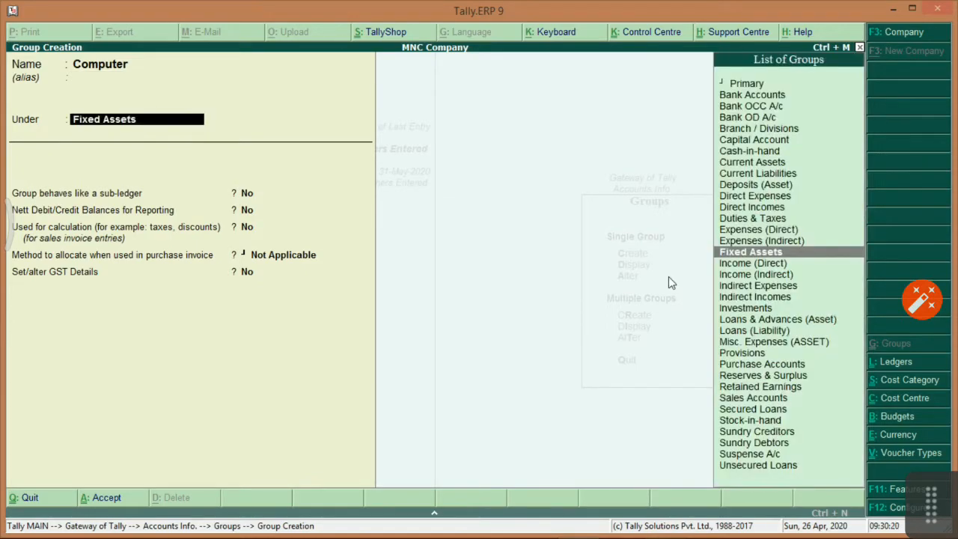
{"action": "type", "text": "Indi"}
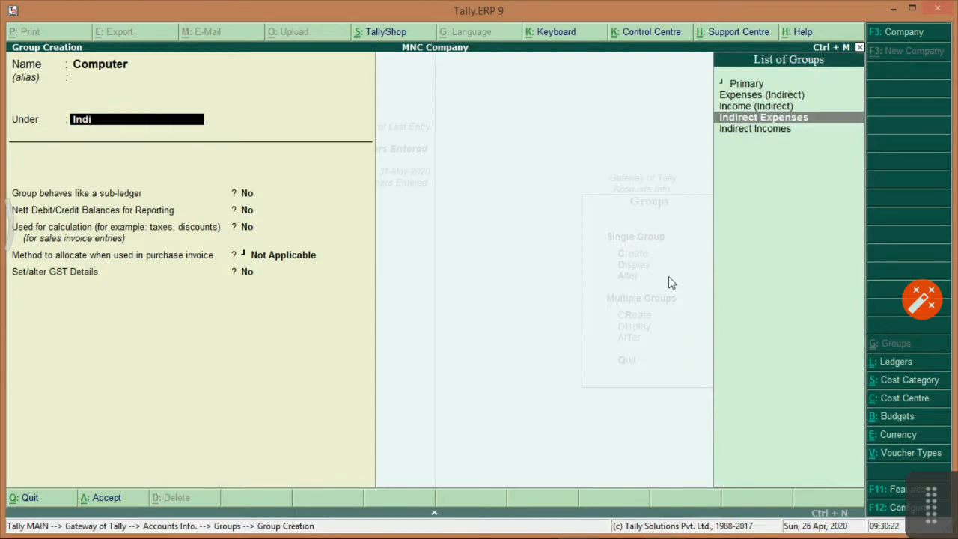
{"action": "key", "text": "Return"}
{"action": "key", "text": "Return"}
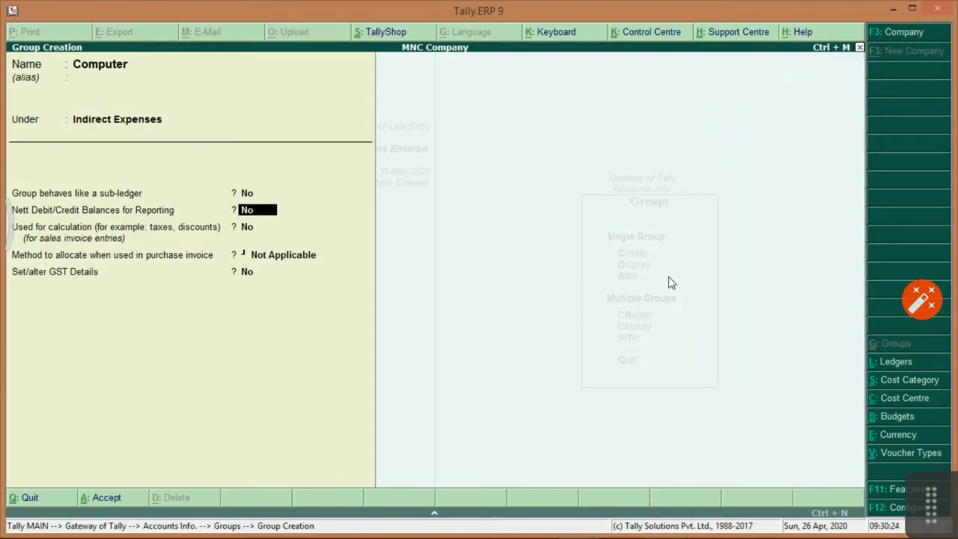
{"action": "key", "text": "Up"}
{"action": "type", "text": "yes"}
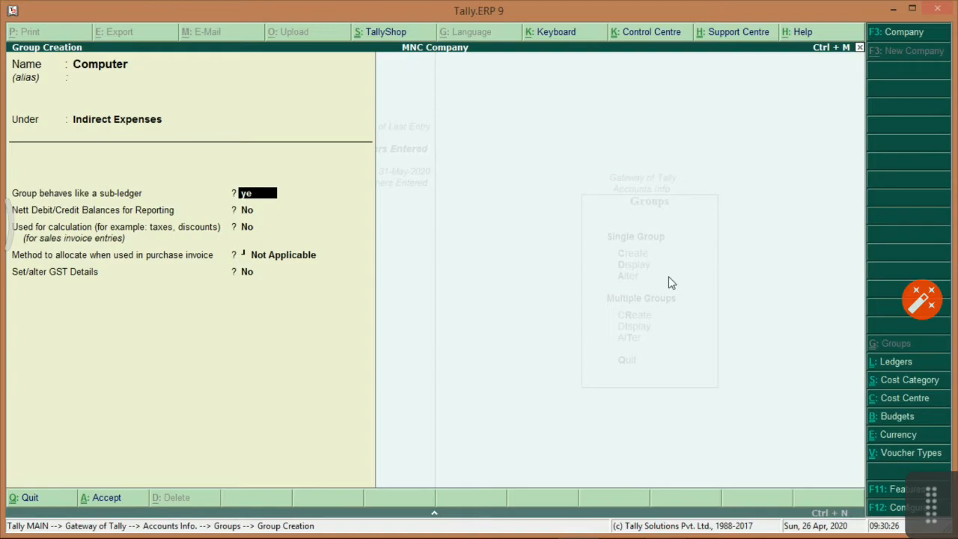
{"action": "key", "text": "Return"}
{"action": "key", "text": "Return"}
{"action": "key", "text": "Return"}
{"action": "key", "text": "Return"}
{"action": "key", "text": "Return"}
{"action": "key", "text": "Return"}
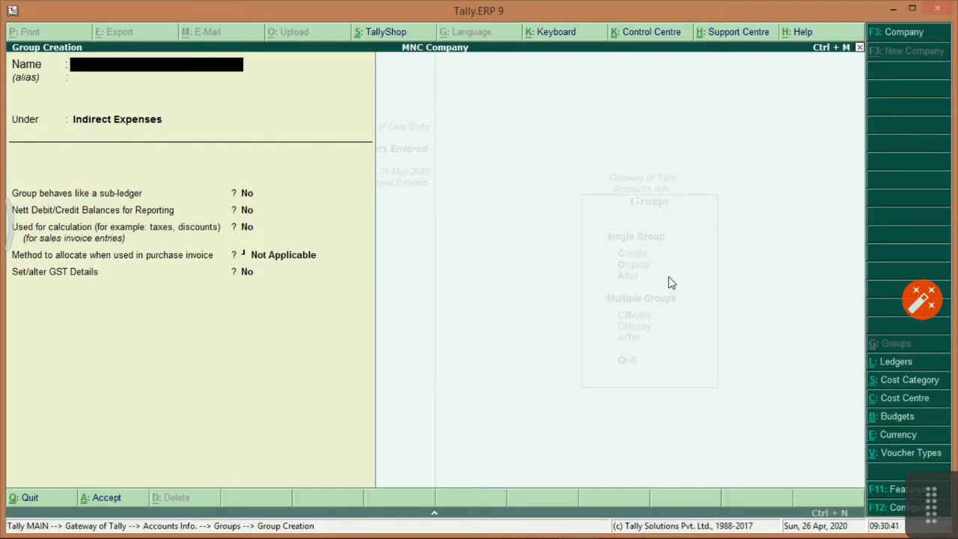
Leave the group creation screens and return to the Groups options.
{"action": "key", "text": "Page_Up"}
{"action": "key", "text": "Escape"}
{"action": "key", "text": "Return"}
{"action": "key", "text": "Escape"}
{"action": "key", "text": "Return"}
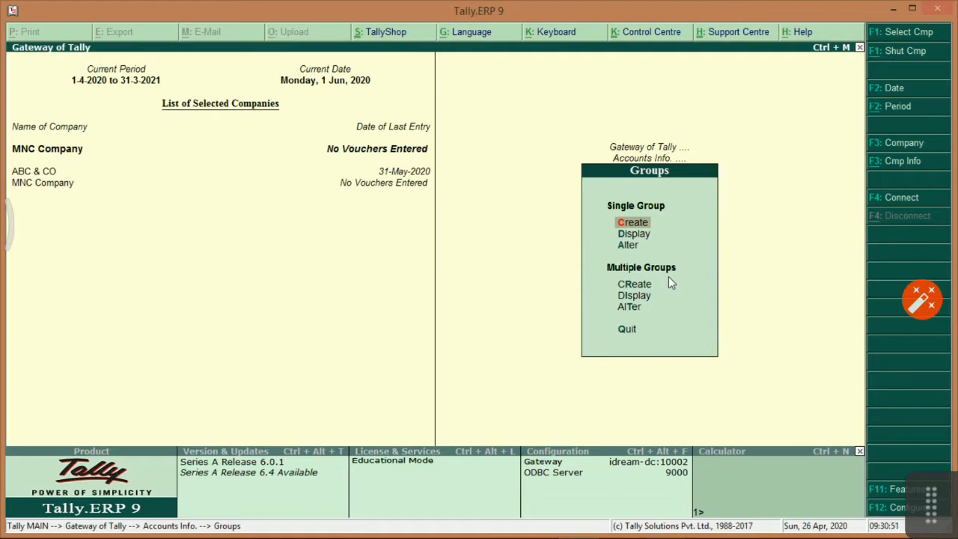
{"action": "key", "text": "Down"}
{"action": "key", "text": "Down"}
Change the Computer group's parent from Indirect Expenses to Fixed Assets and save it.
{"action": "key", "text": "Return"}
{"action": "type", "text": "Compu"}
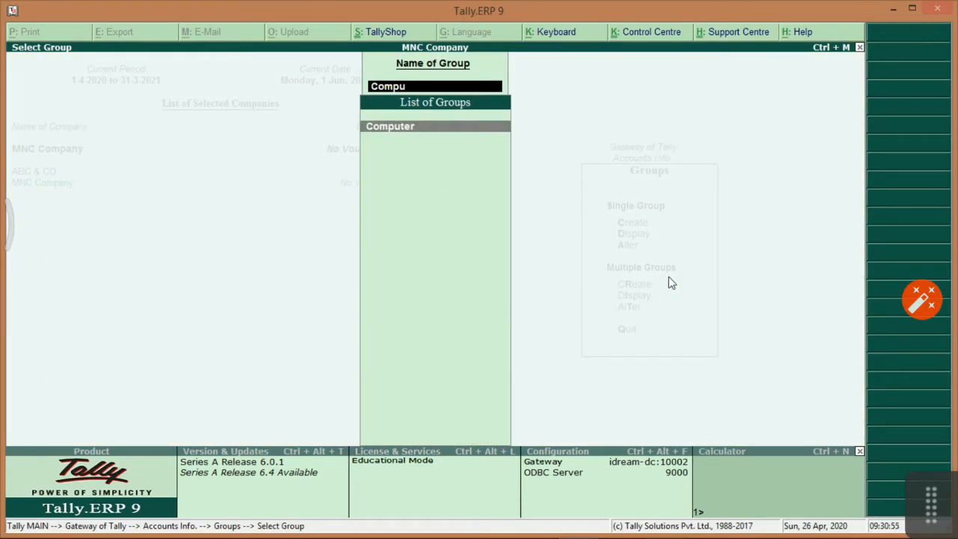
{"action": "key", "text": "Return"}
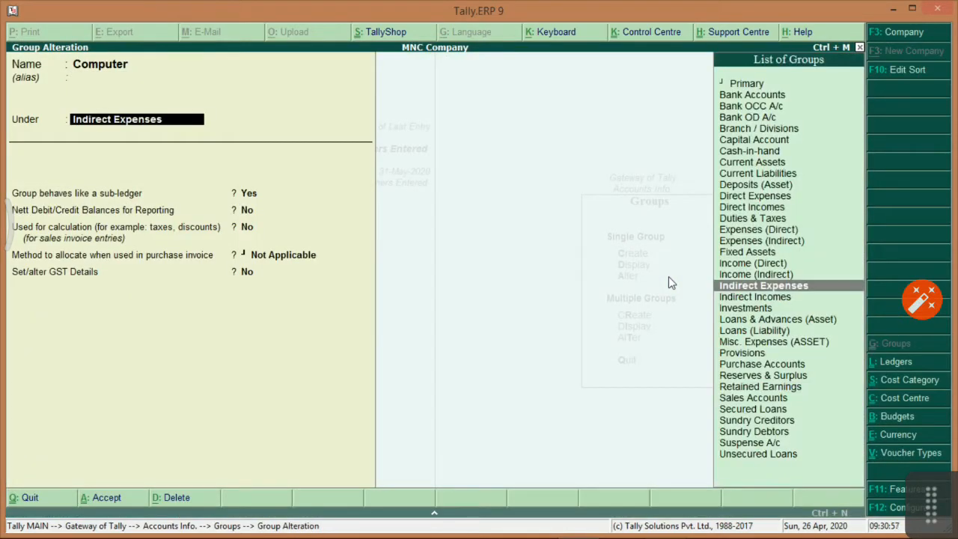
{"action": "type", "text": "Fixed"}
{"action": "key", "text": "Return"}
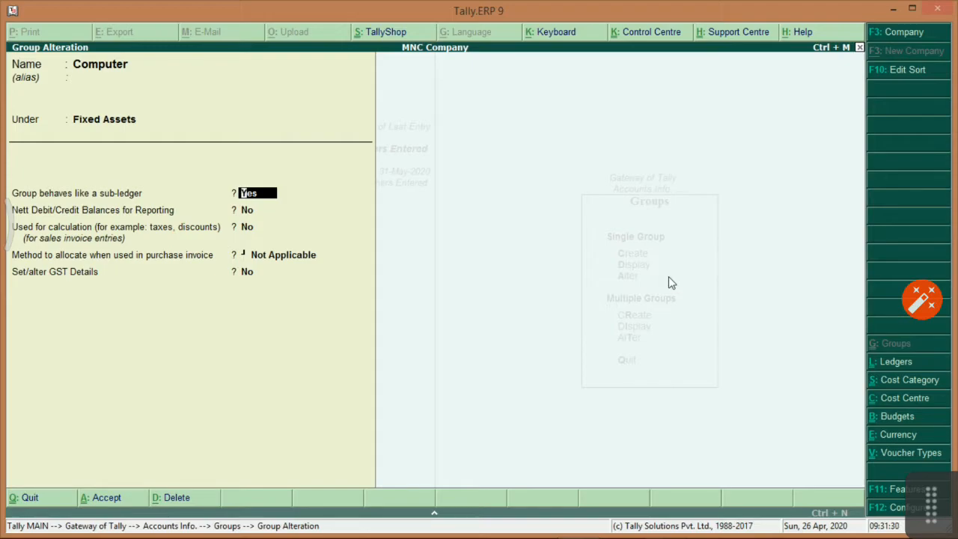
{"action": "key", "text": "Return"}
{"action": "key", "text": "Return"}
{"action": "key", "text": "Return"}
{"action": "key", "text": "Return"}
{"action": "key", "text": "Return"}
{"action": "key", "text": "Return"}
{"action": "key", "text": "alt+Tab"}
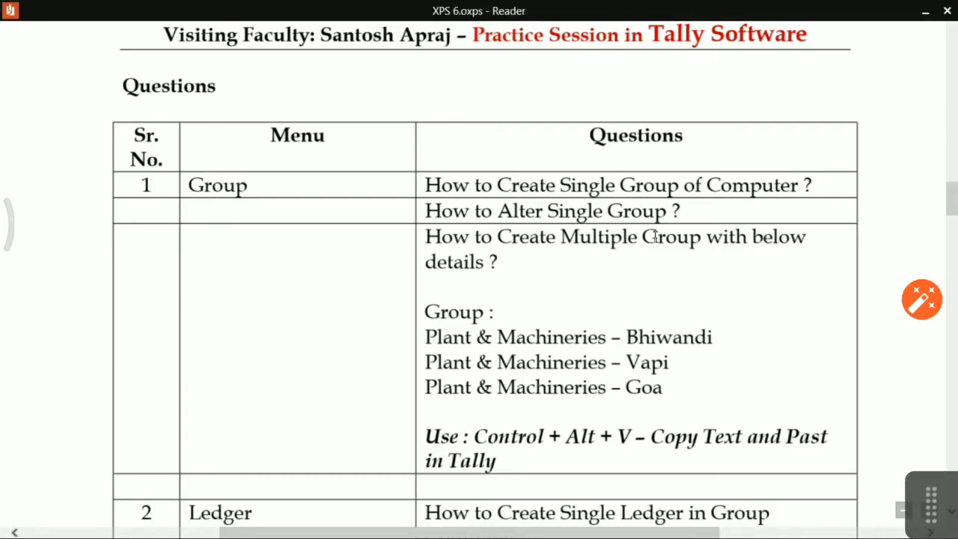
Reopen the Computer group to verify it now sits under Fixed Assets.
{"action": "key", "text": "alt+Tab"}
{"action": "key", "text": "Escape"}
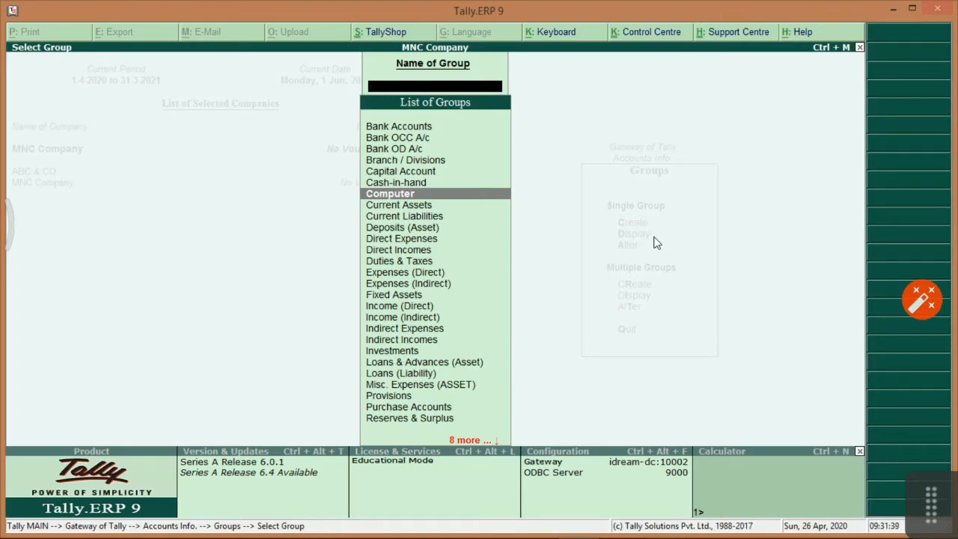
{"action": "key", "text": "Return"}
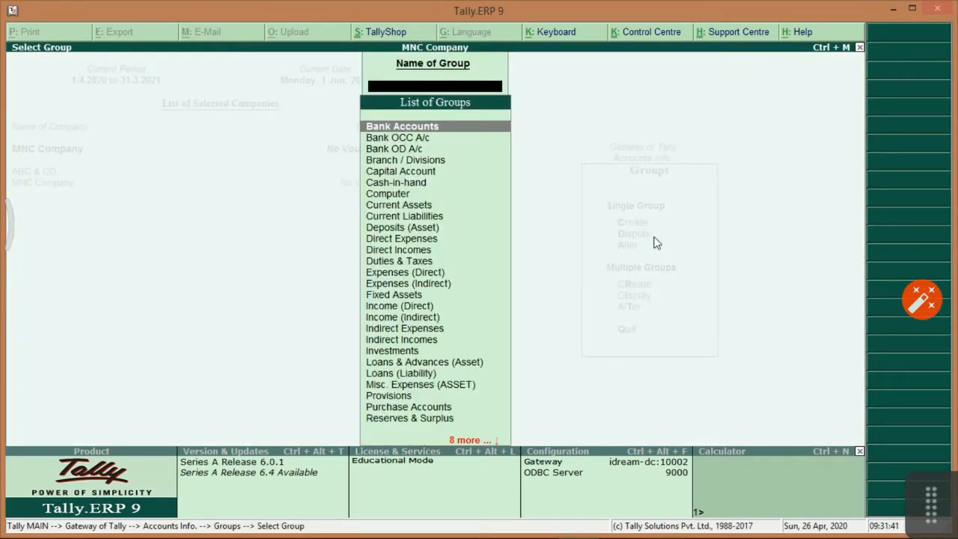
{"action": "type", "text": "Com"}
{"action": "key", "text": "Return"}
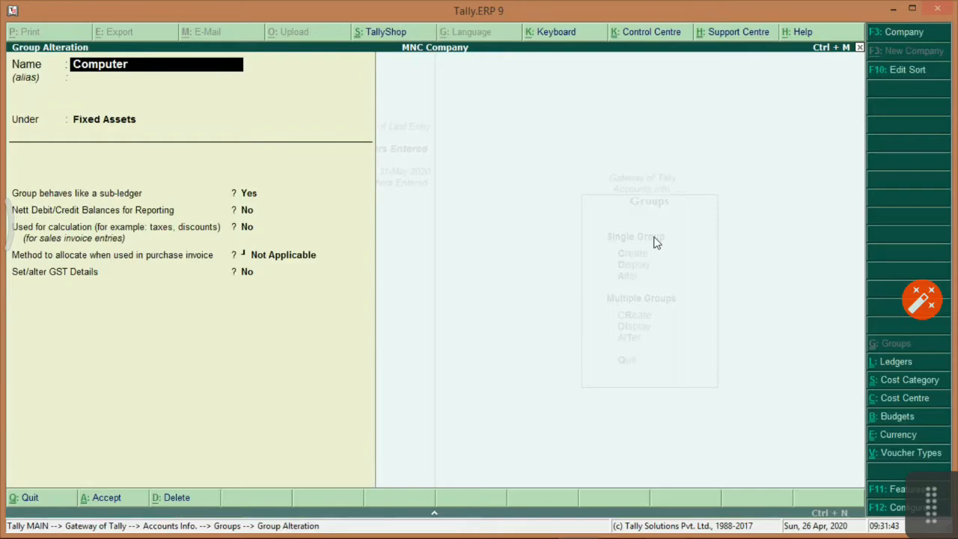
{"action": "key", "text": "Return"}
{"action": "key", "text": "alt+Tab"}
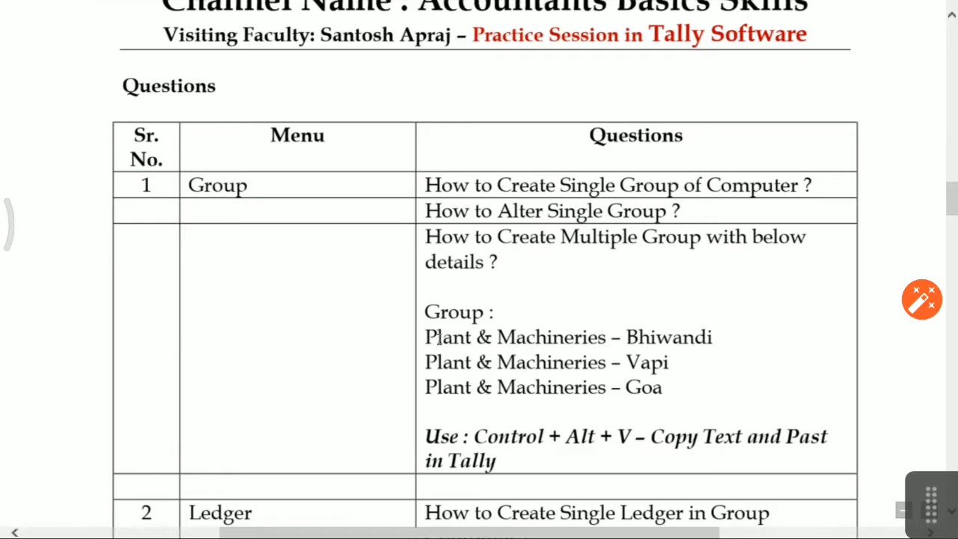
Copy the Plant & Machineries – Bhiwandi name from the practice sheet and start multiple group creation.
{"action": "left_click_drag", "start_coordinate": [430, 338], "coordinate": [681, 336]}
{"action": "left_click", "coordinate": [433, 342]}
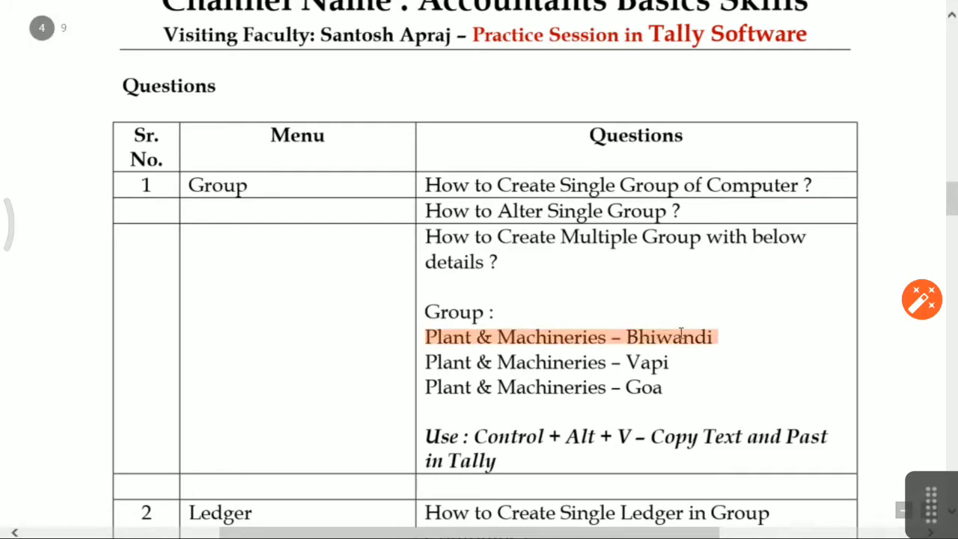
{"action": "key", "text": "alt+Tab"}
{"action": "key", "text": "Escape"}
{"action": "key", "text": "y"}
{"action": "key", "text": "Escape"}
{"action": "key", "text": "Down"}
{"action": "key", "text": "Down"}
{"action": "key", "text": "Up"}
{"action": "key", "text": "Return"}
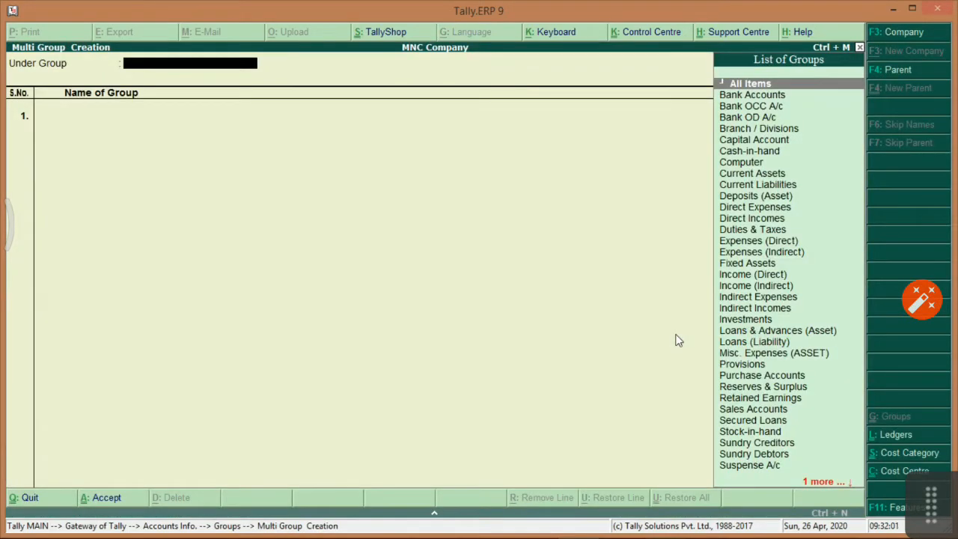
Under Fixed Assets, enter Plant & Machineries - Bhiwandi and Vapi on rows 1 and 2.
{"action": "type", "text": "Fix"}
{"action": "key", "text": "Return"}
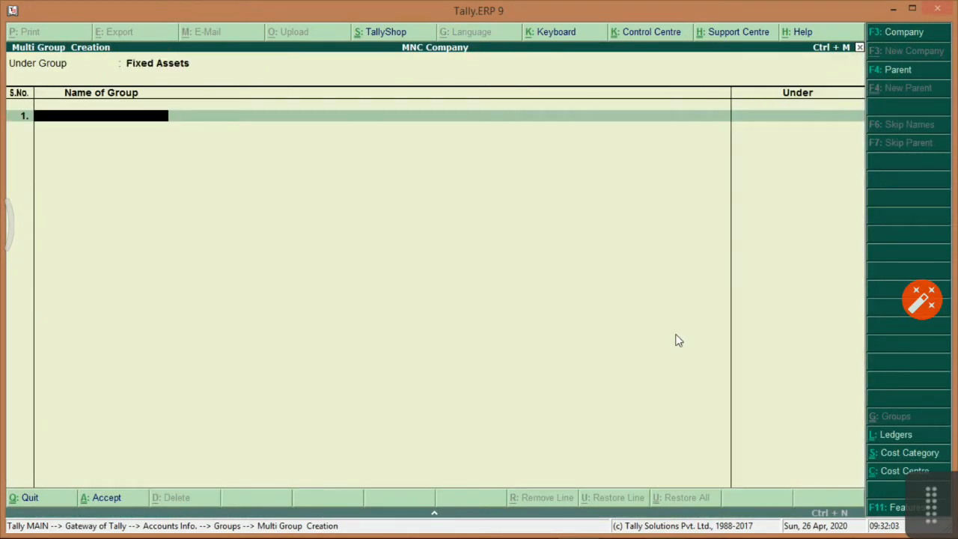
{"action": "type", "text": "Plant & Machineries - Bhiwandi"}
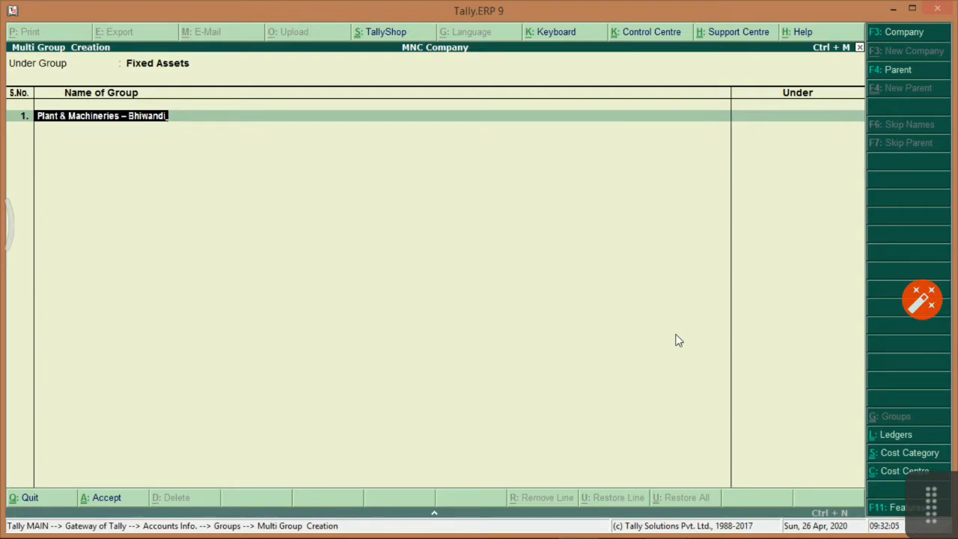
{"action": "key", "text": "Return"}
{"action": "key", "text": "alt+Tab"}
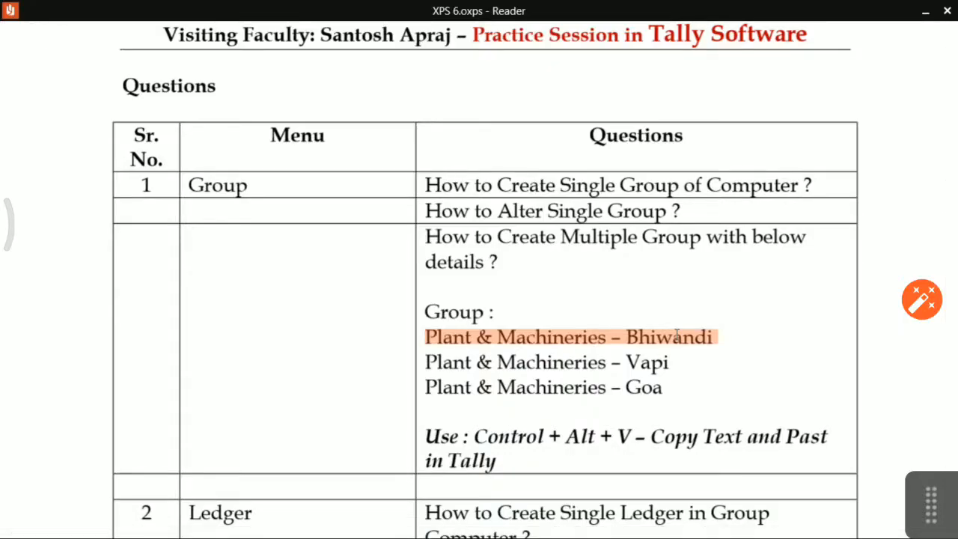
{"action": "left_click_drag", "start_coordinate": [428, 363], "coordinate": [655, 364]}
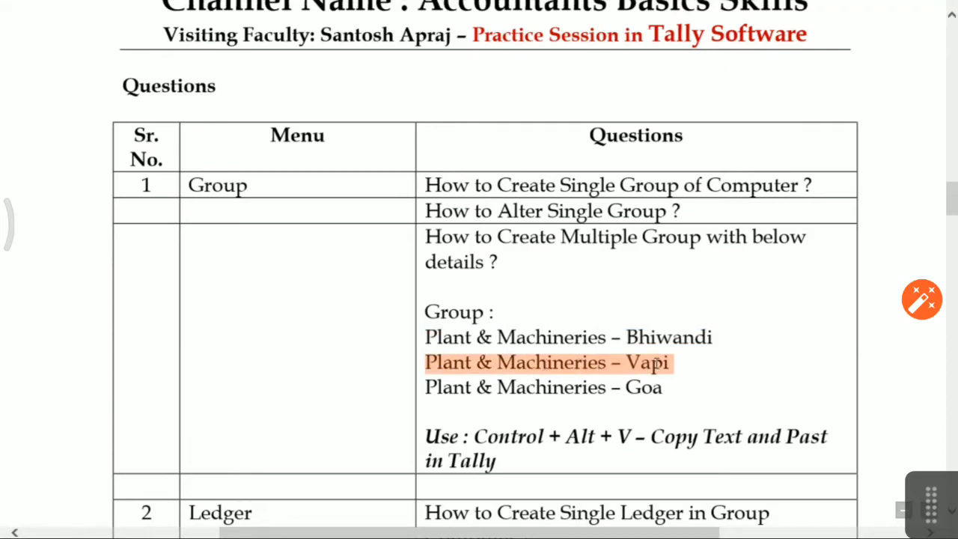
{"action": "key", "text": "alt+Tab"}
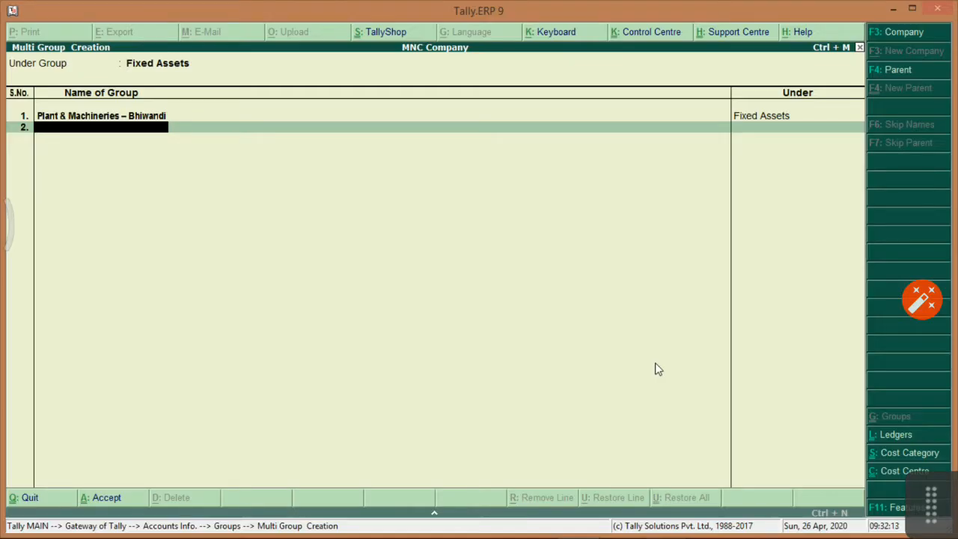
{"action": "key", "text": "ctrl+alt+v"}
{"action": "key", "text": "Return"}
{"action": "key", "text": "Return"}
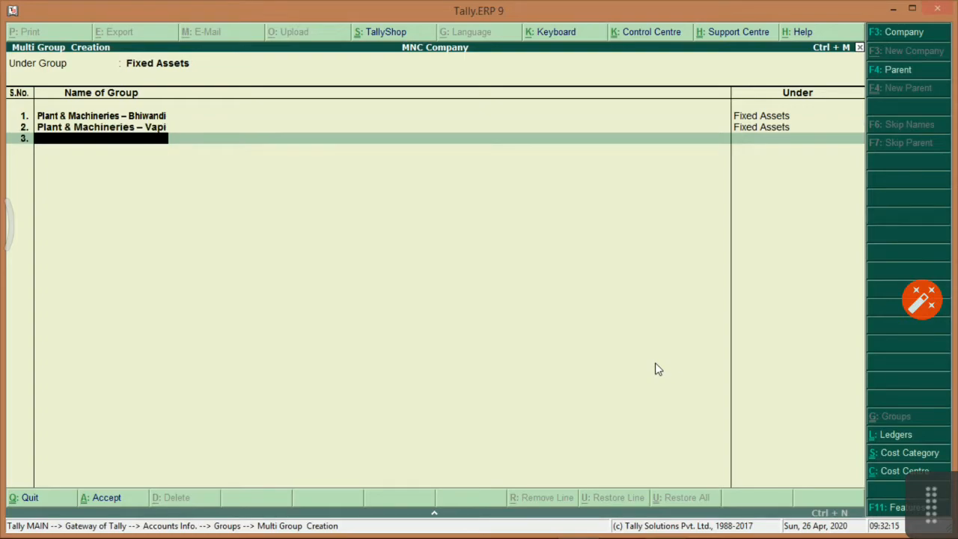
Copy Plant & Machineries – Goa from the sheet into row 3 and finish the list.
{"action": "key", "text": "alt+Tab"}
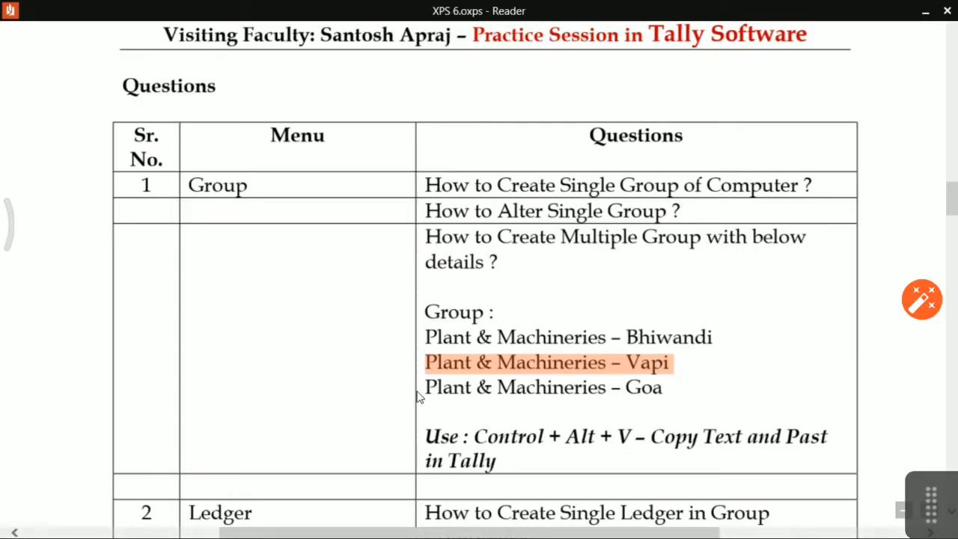
{"action": "left_click_drag", "start_coordinate": [424, 387], "coordinate": [668, 389]}
{"action": "key", "text": "ctrl+c"}
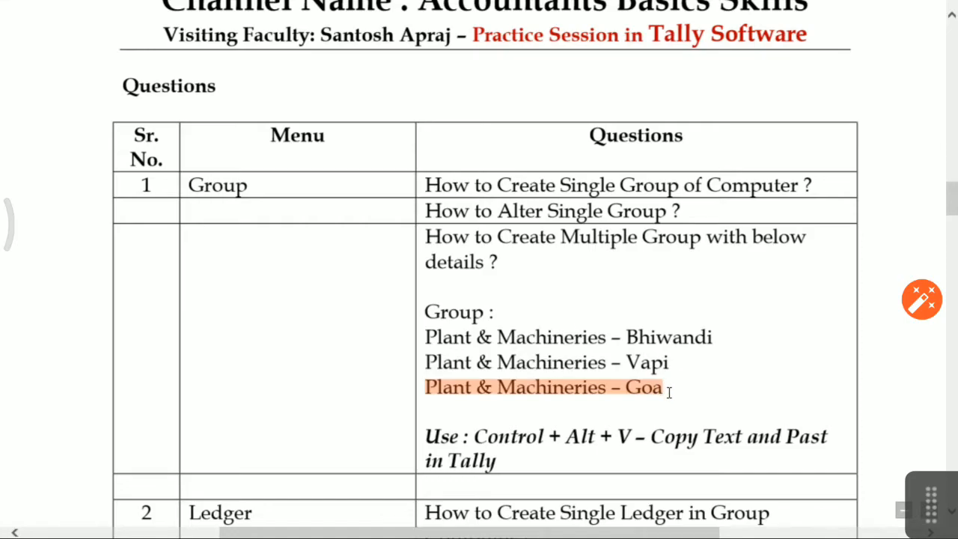
{"action": "key", "text": "alt+Tab"}
{"action": "key", "text": "ctrl+alt+v"}
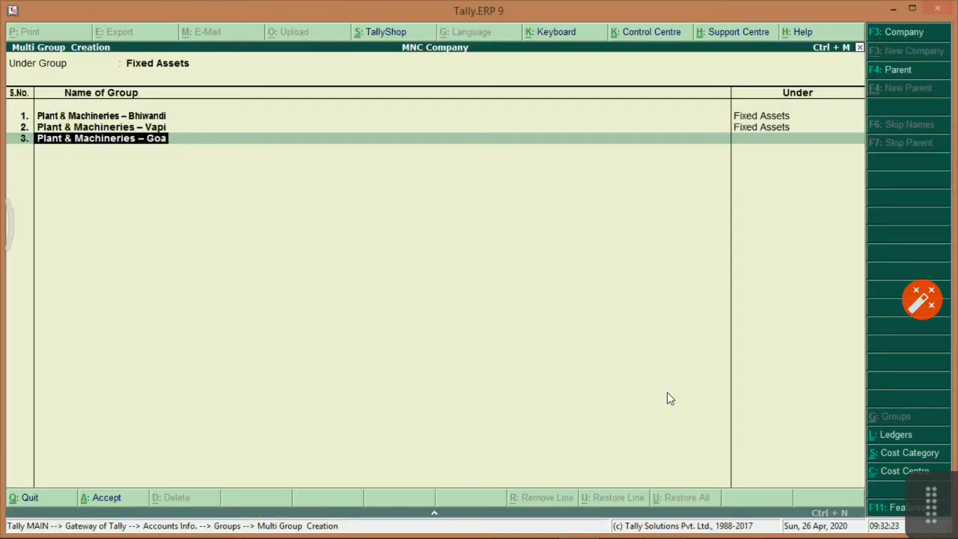
{"action": "key", "text": "Return"}
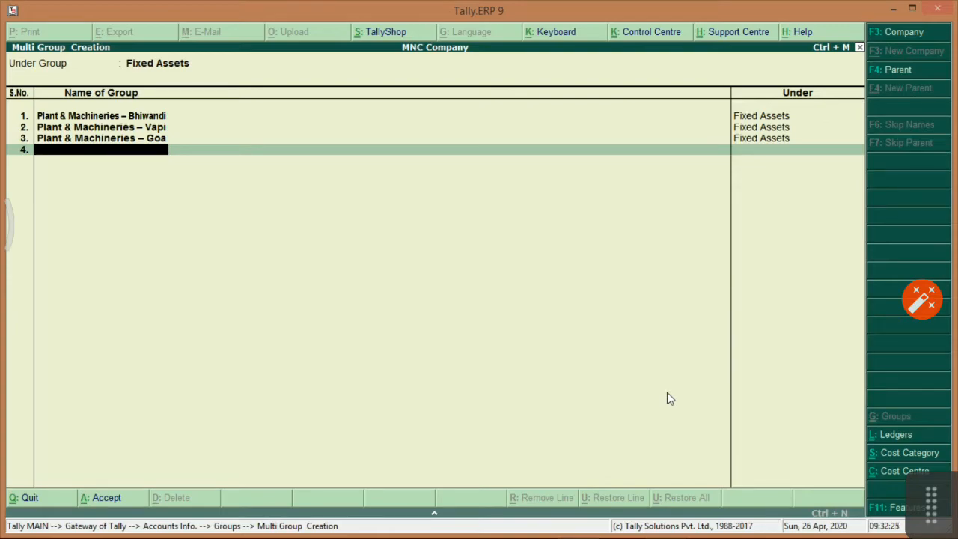
{"action": "key", "text": "Return"}
Save the three new groups and scroll the practice sheet to the Ledger questions.
{"action": "key", "text": "y"}
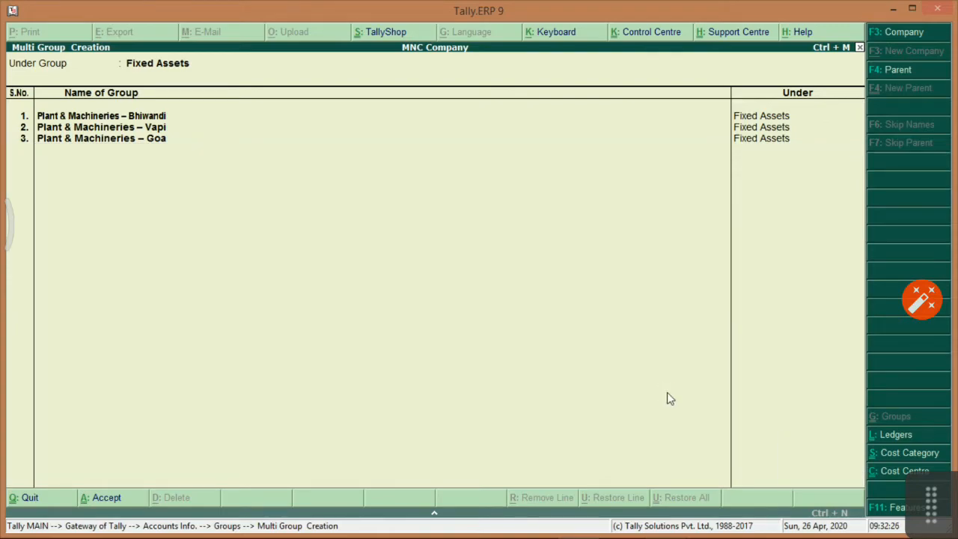
{"action": "key", "text": "alt+Tab"}
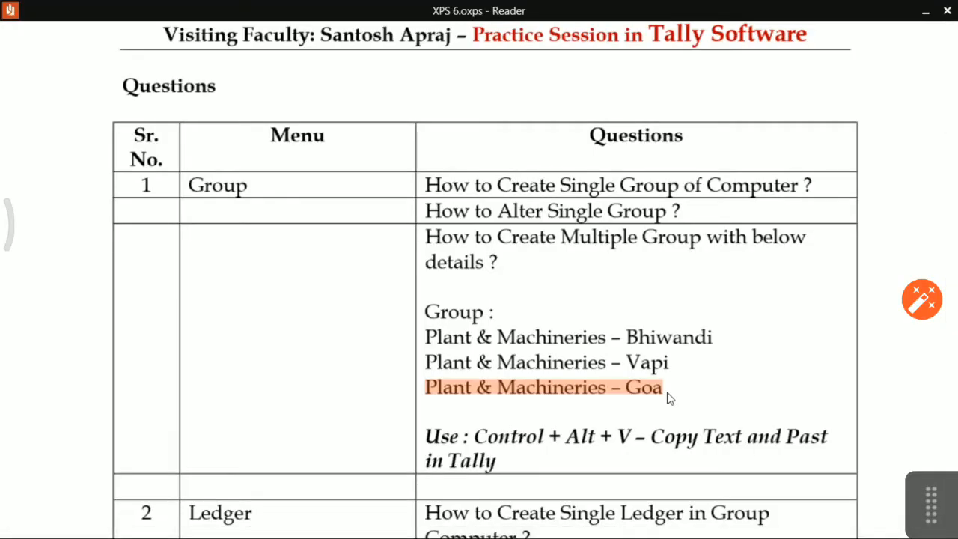
{"action": "scroll", "coordinate": [618, 390], "scroll_direction": "down", "scroll_amount": 3}
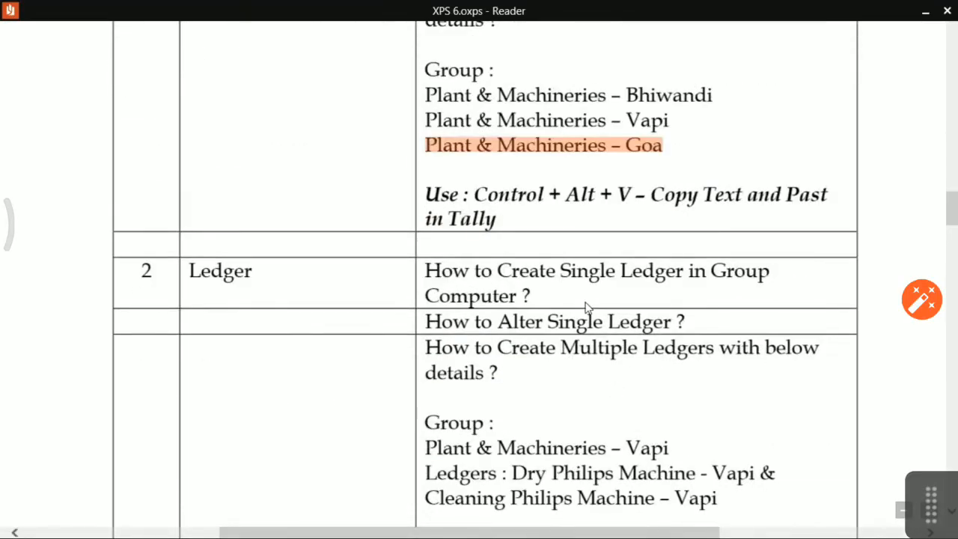
{"action": "scroll", "coordinate": [586, 311], "scroll_direction": "up", "scroll_amount": 3}
{"action": "scroll", "coordinate": [587, 309], "scroll_direction": "down", "scroll_amount": 3}
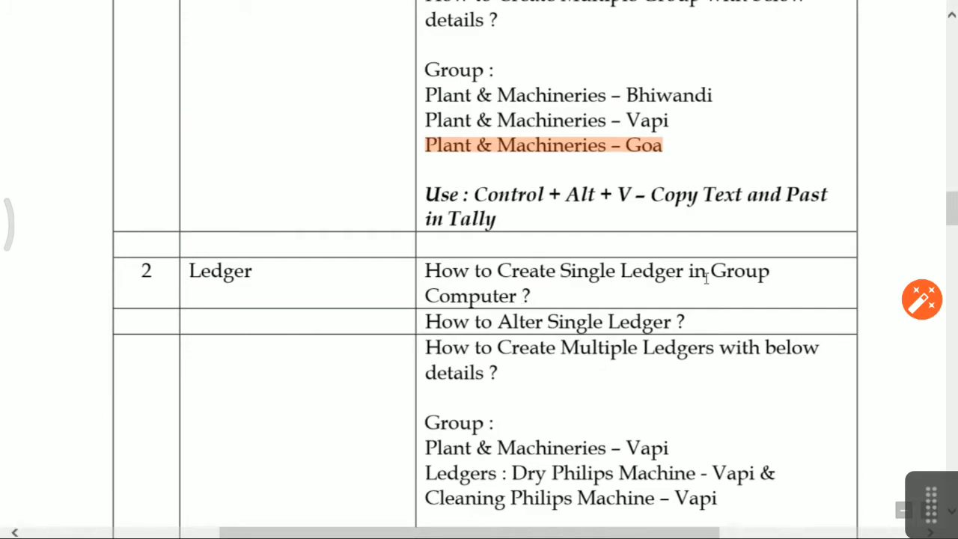
Open Ledger Creation and enter the name Computer Medium Resolution.
{"action": "key", "text": "alt+Tab"}
{"action": "key", "text": "Escape"}
{"action": "key", "text": "l"}
{"action": "type", "text": "c"}
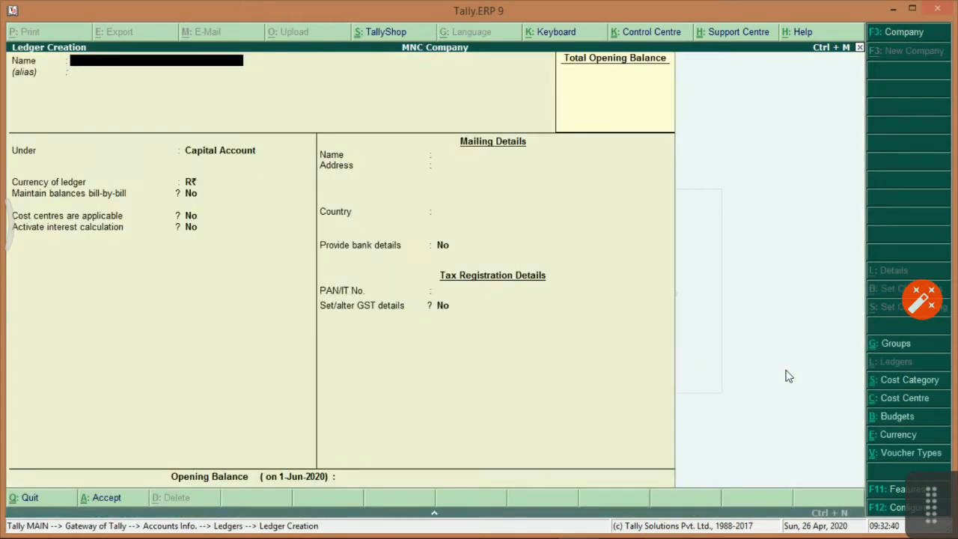
{"action": "type", "text": "Computer Medium Resolution"}
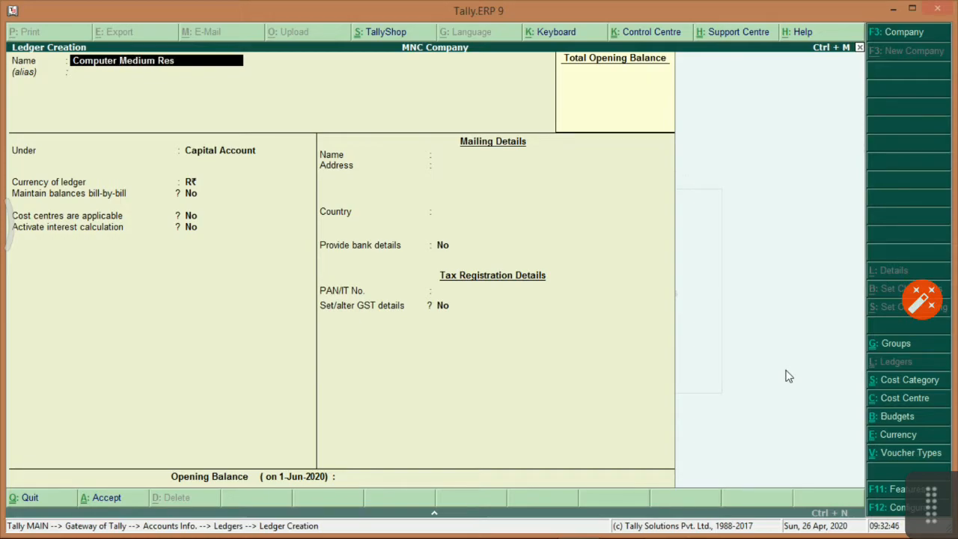
Put Computer Medium Resolution under the Computer group with Type of Supply Goods and accept it.
{"action": "key", "text": "Return"}
{"action": "key", "text": "Return"}
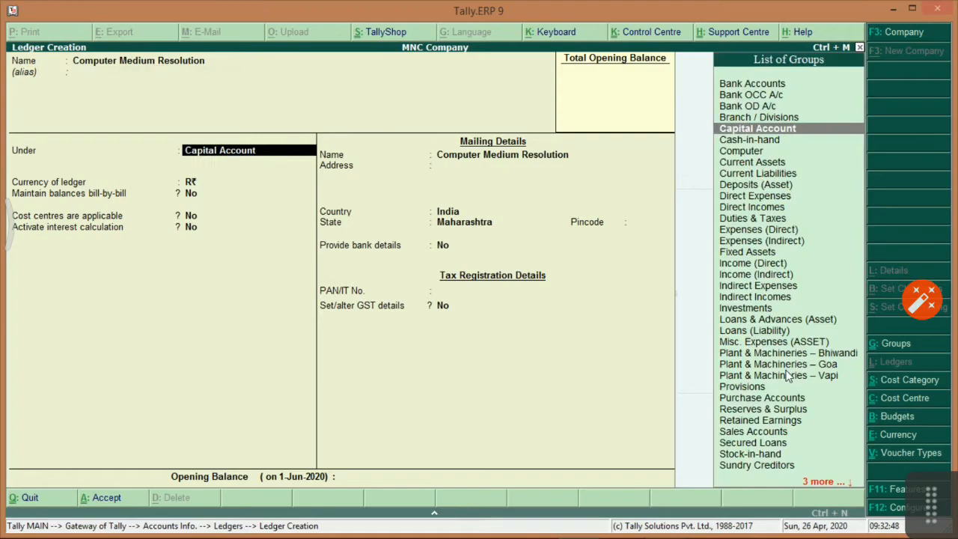
{"action": "type", "text": "Comp"}
{"action": "key", "text": "Return"}
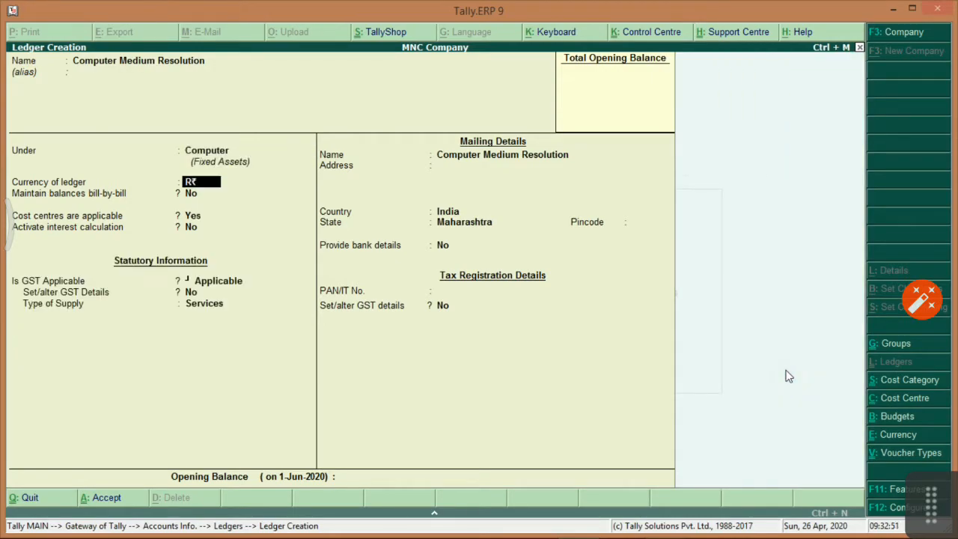
{"action": "key", "text": "Return"}
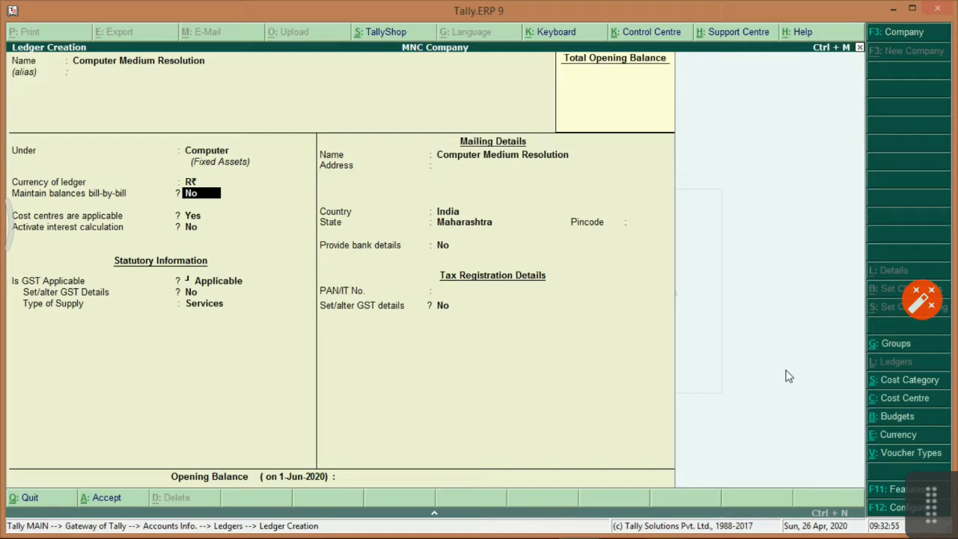
{"action": "key", "text": "Return"}
{"action": "key", "text": "Return"}
{"action": "key", "text": "Return"}
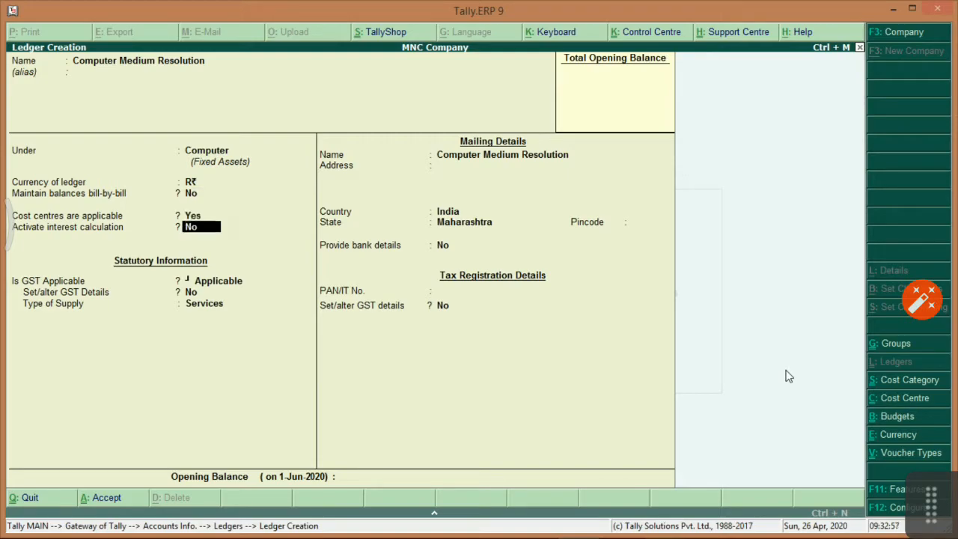
{"action": "key", "text": "Return"}
{"action": "key", "text": "Return"}
{"action": "key", "text": "Return"}
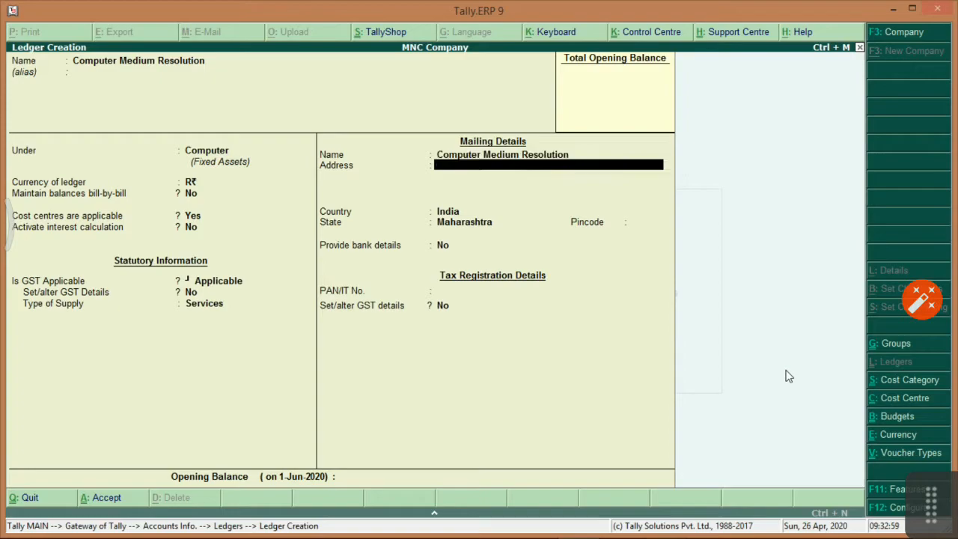
{"action": "key", "text": "Up"}
{"action": "key", "text": "Up"}
{"action": "key", "text": "Return"}
{"action": "key", "text": "Up"}
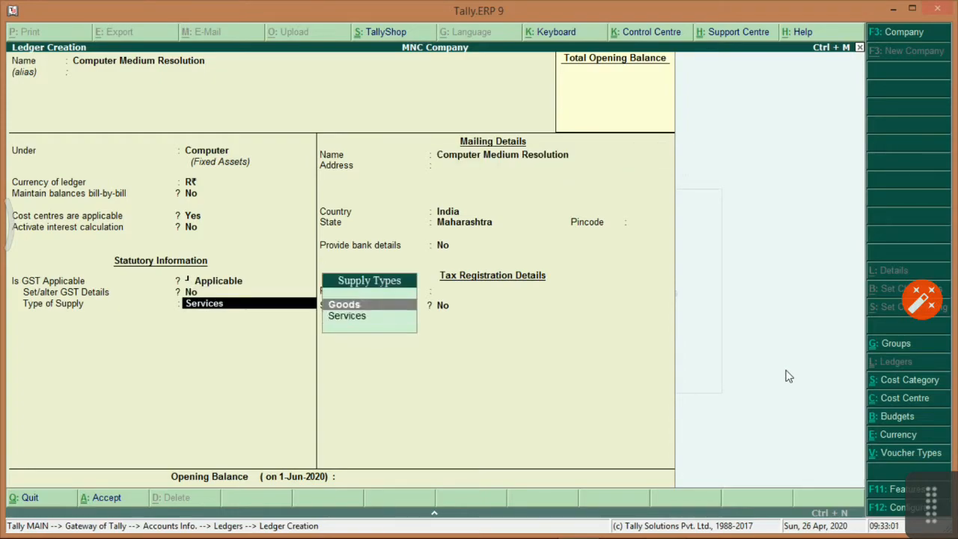
{"action": "key", "text": "Return"}
{"action": "key", "text": "Return"}
{"action": "key", "text": "Return"}
{"action": "key", "text": "Return"}
{"action": "key", "text": "Return"}
{"action": "key", "text": "Return"}
{"action": "key", "text": "Return"}
{"action": "key", "text": "Return"}
{"action": "key", "text": "Return"}
{"action": "key", "text": "Return"}
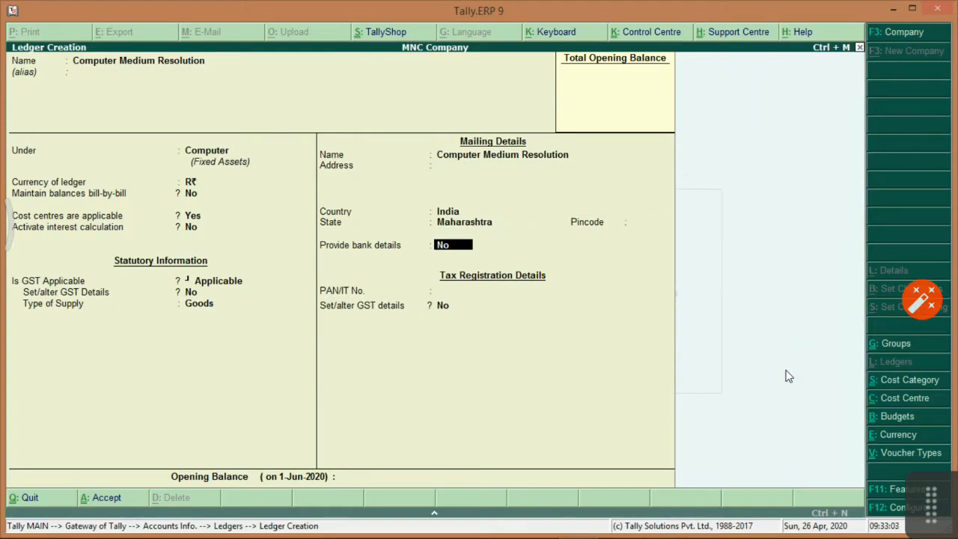
{"action": "key", "text": "Return"}
{"action": "key", "text": "alt+Tab"}
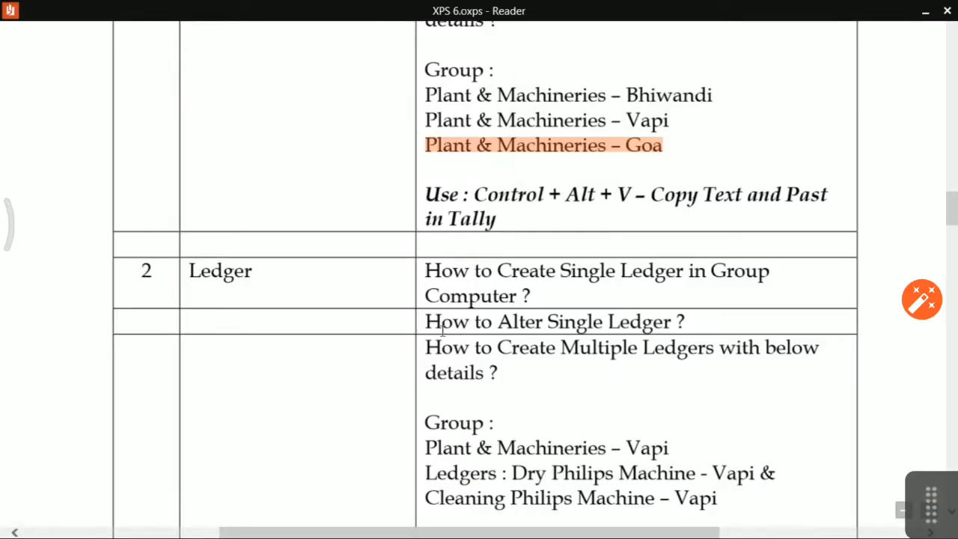
Alter ledger Computer Medium Resolution, replacing Medium with High in its name, and accept.
{"action": "key", "text": "alt+Tab"}
{"action": "key", "text": "Escape"}
{"action": "key", "text": "Escape"}
{"action": "key", "text": "Return"}
{"action": "key", "text": "Down"}
{"action": "key", "text": "Down"}
{"action": "key", "text": "Return"}
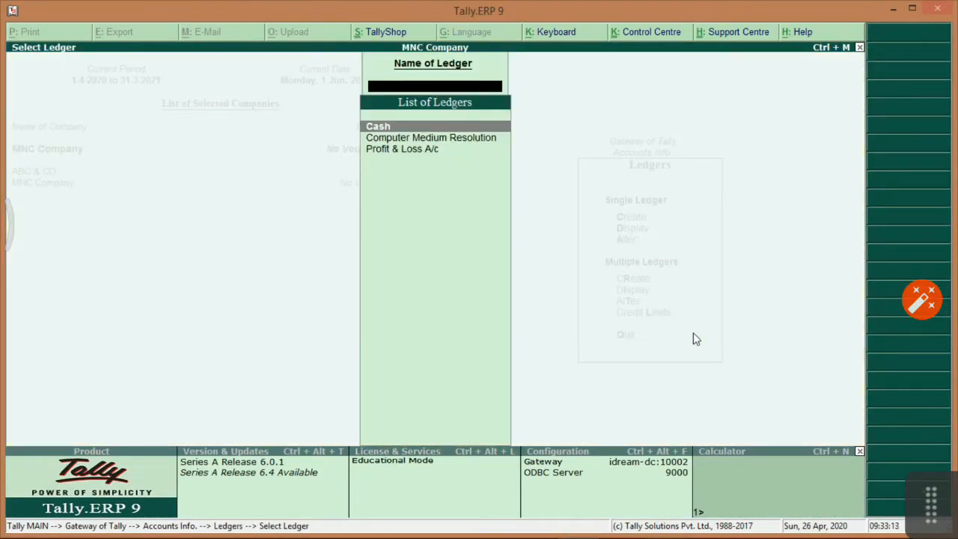
{"action": "key", "text": "Down"}
{"action": "key", "text": "Return"}
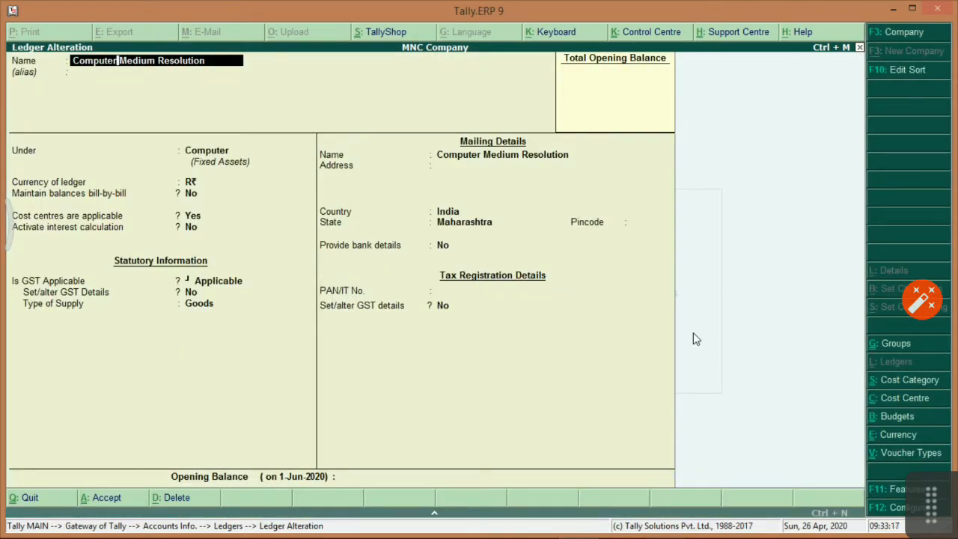
{"action": "key", "text": "Delete"}
{"action": "key", "text": "Delete"}
{"action": "key", "text": "Delete"}
{"action": "key", "text": "Delete"}
{"action": "key", "text": "Delete"}
{"action": "key", "text": "Delete"}
{"action": "key", "text": "Delete"}
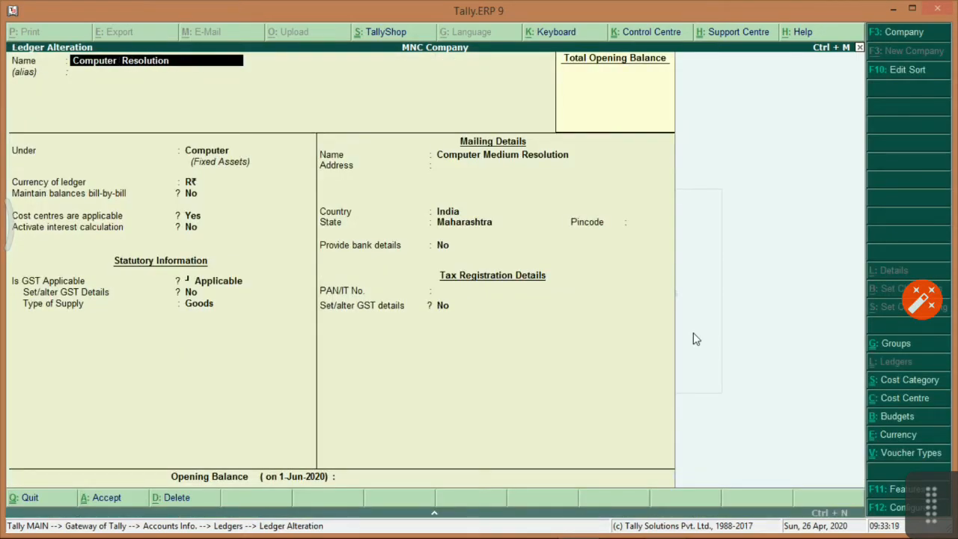
{"action": "type", "text": "High"}
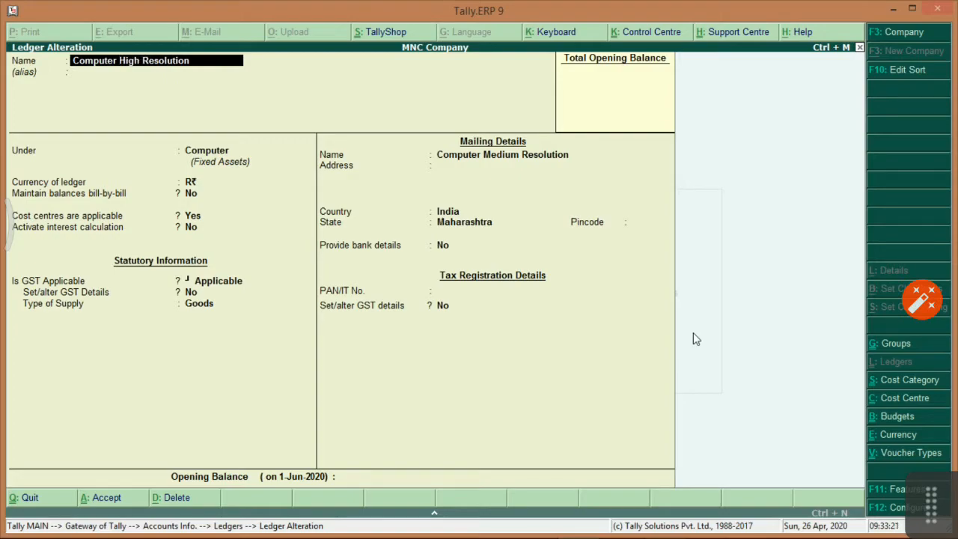
{"action": "key", "text": "Return"}
{"action": "key", "text": "Return"}
{"action": "key", "text": "ctrl+a"}
{"action": "key", "text": "ctrl+a"}
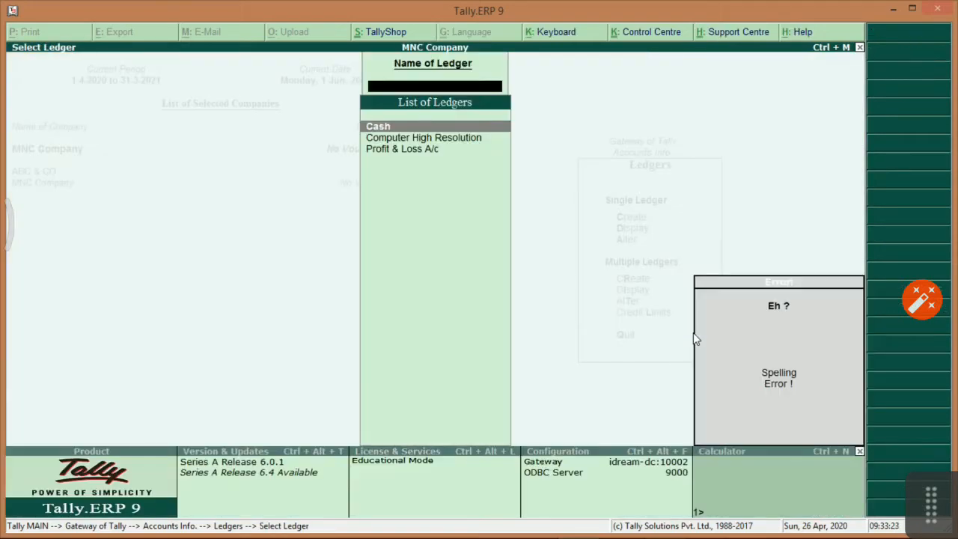
Scroll to the Create Multiple Ledgers question and highlight its Plant & Machineries and Ledger text.
{"action": "key", "text": "alt+Tab"}
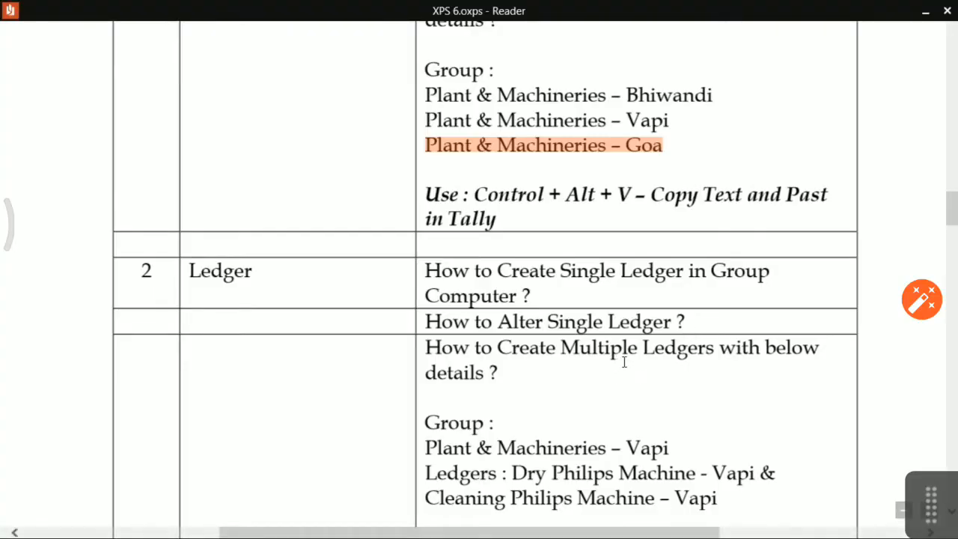
{"action": "scroll", "coordinate": [740, 357], "scroll_direction": "down", "scroll_amount": 3}
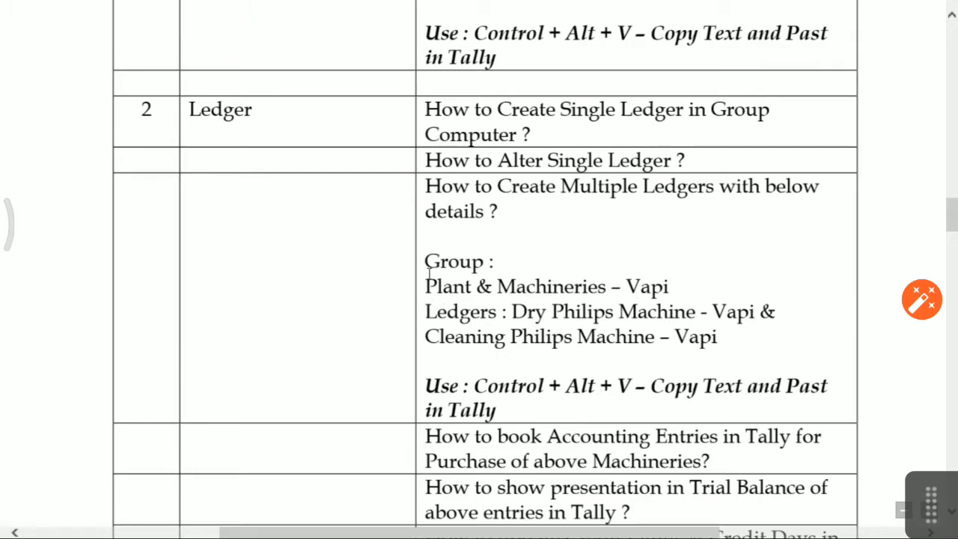
{"action": "left_click_drag", "start_coordinate": [425, 292], "coordinate": [624, 292]}
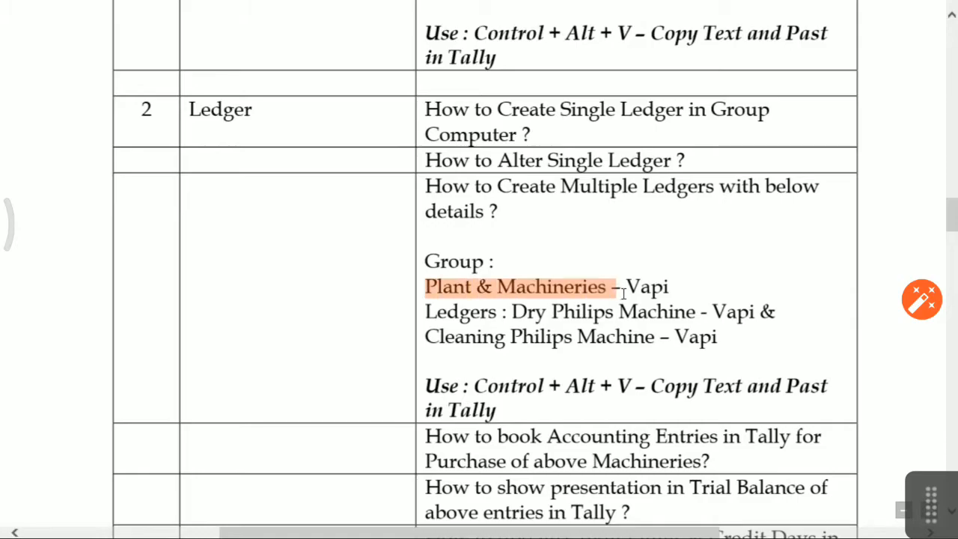
{"action": "left_click_drag", "start_coordinate": [429, 313], "coordinate": [495, 313]}
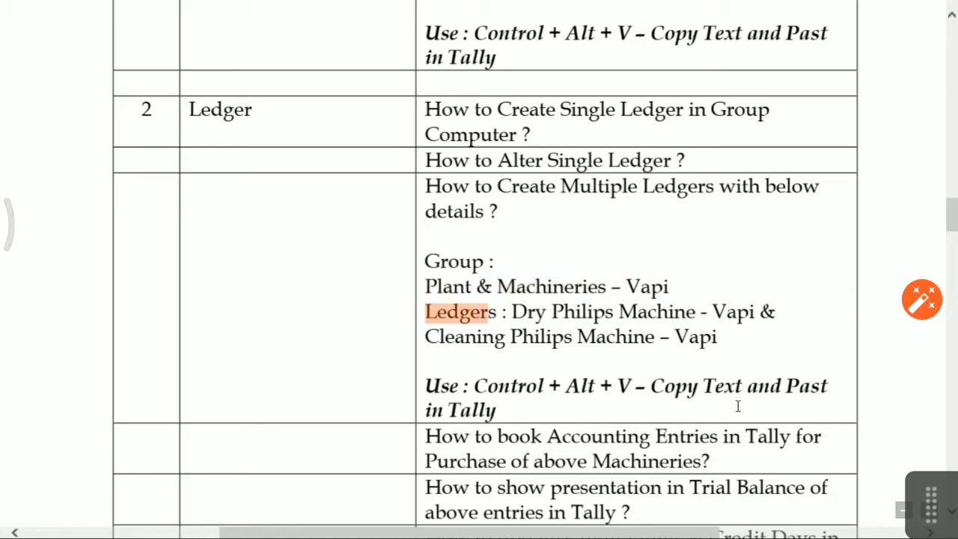
{"action": "key", "text": "alt+Tab"}
Open Multi Ledger Creation and set Under Group to Plant & Machineries – Vapi.
{"action": "key", "text": "Escape"}
{"action": "key", "text": "Escape"}
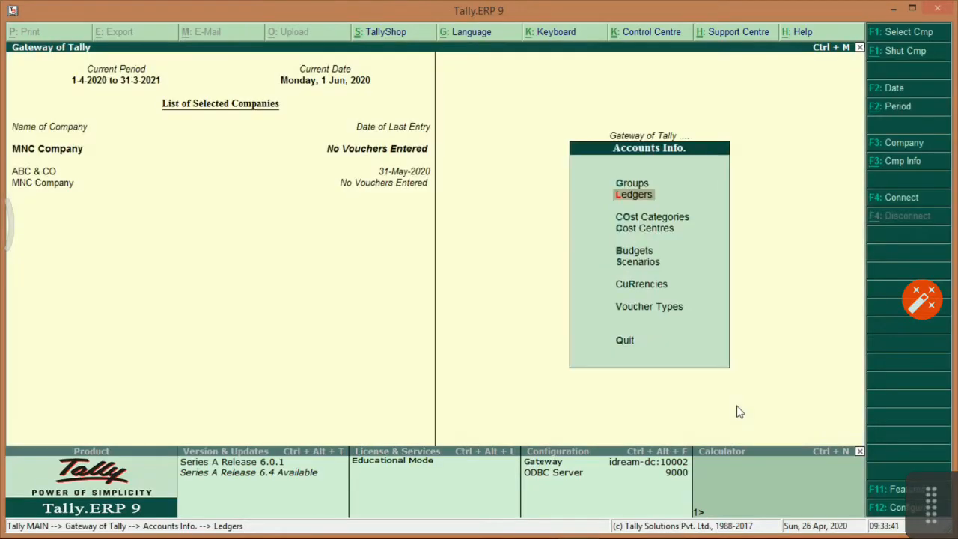
{"action": "key", "text": "Return"}
{"action": "key", "text": "Down"}
{"action": "key", "text": "Down"}
{"action": "key", "text": "Down"}
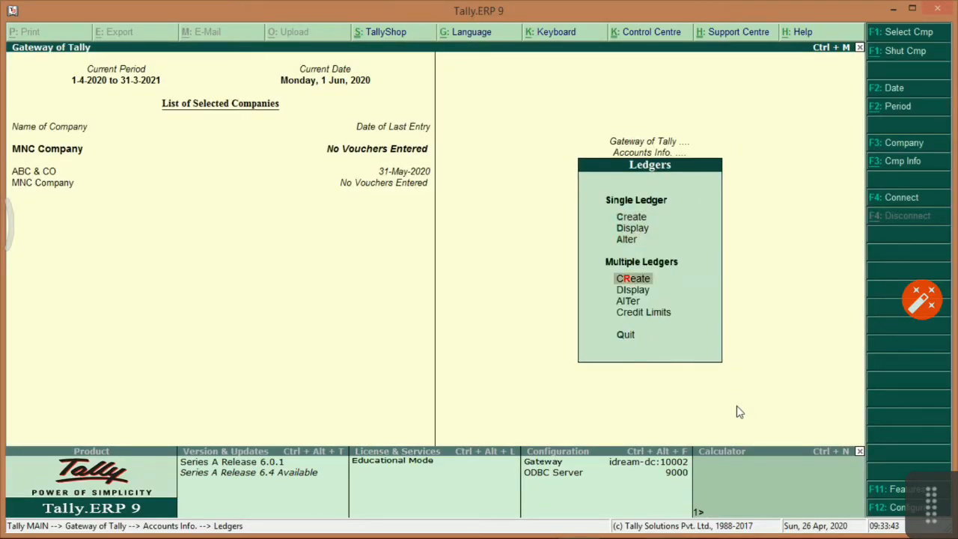
{"action": "key", "text": "Return"}
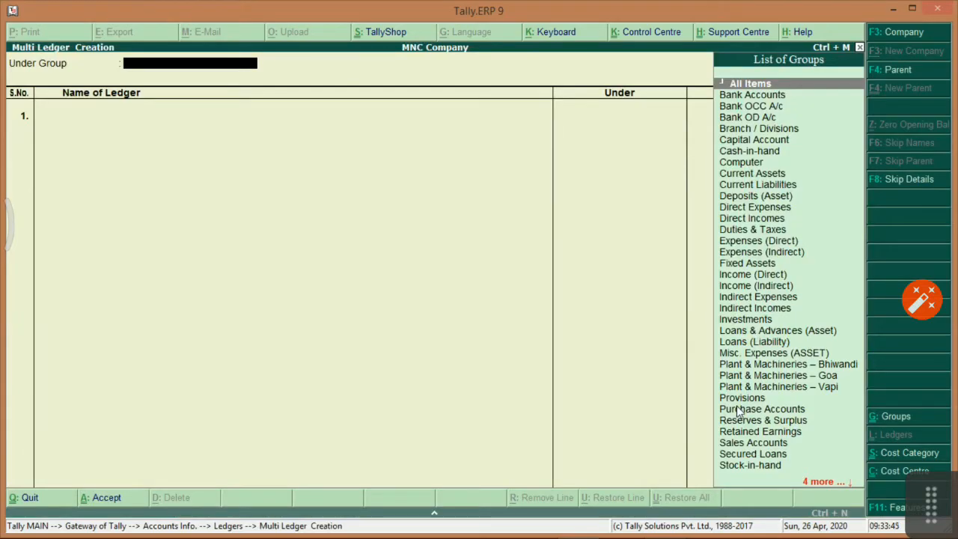
{"action": "key", "text": "alt+Tab"}
{"action": "key", "text": "alt+Tab"}
{"action": "type", "text": "Pla"}
{"action": "key", "text": "Down"}
{"action": "key", "text": "Down"}
{"action": "key", "text": "Down"}
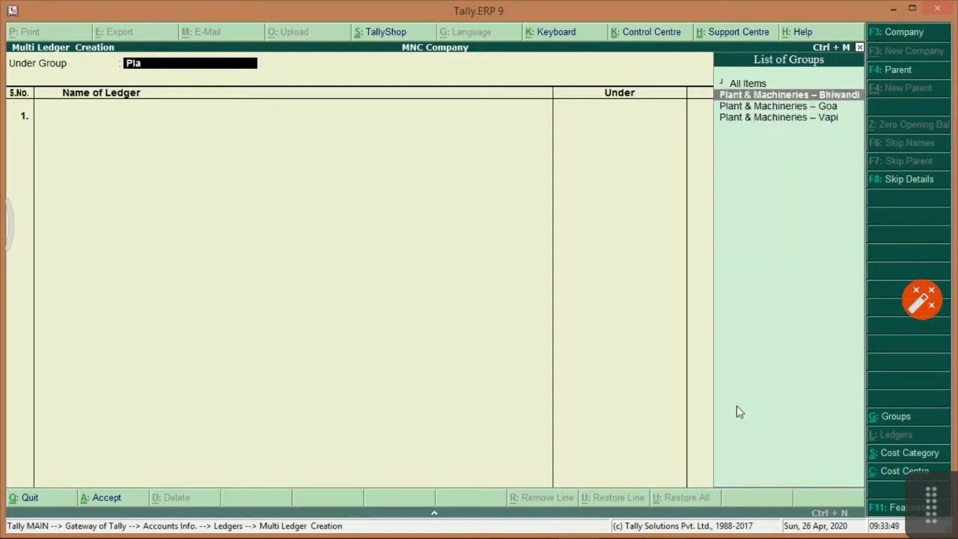
{"action": "key", "text": "Return"}
{"action": "key", "text": "alt+Tab"}
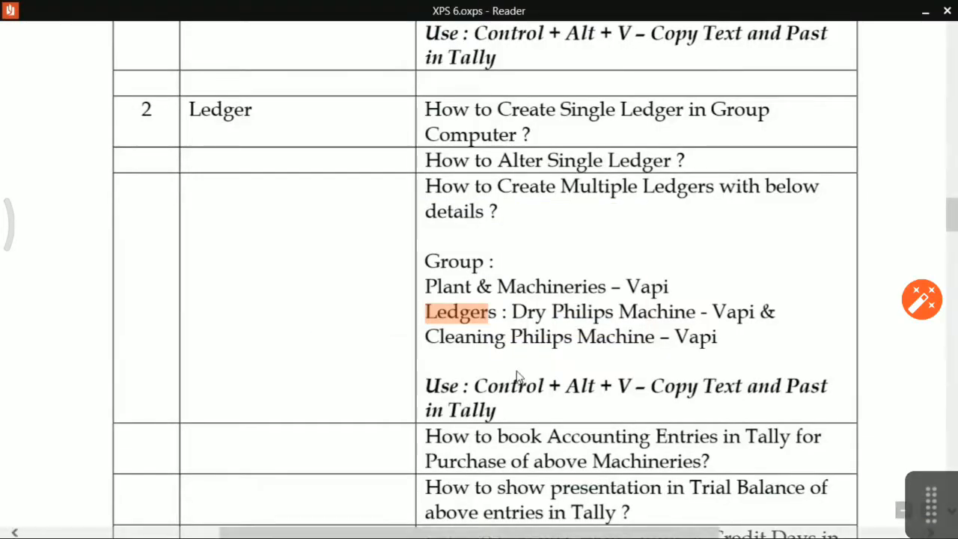
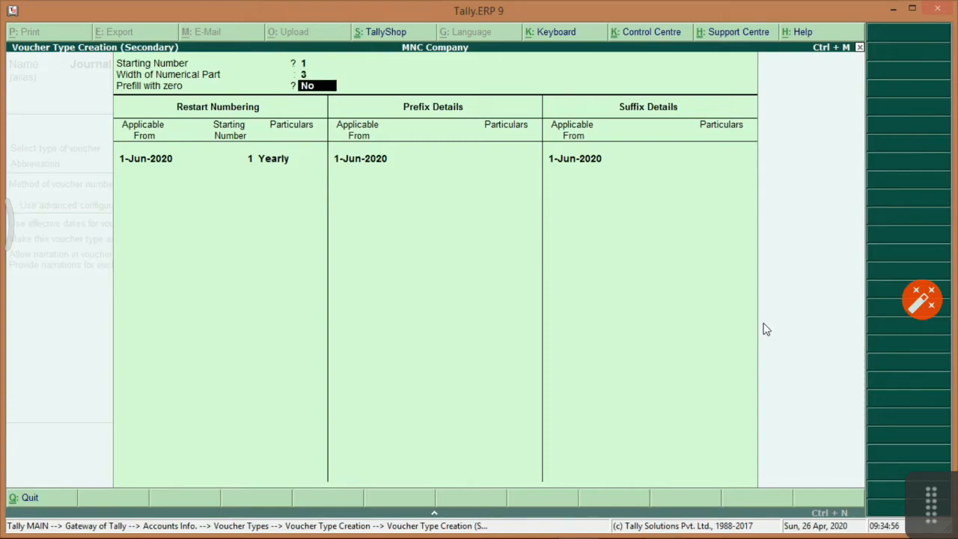
Turn on zero prefill and add a yearly numbering restart from 1-Apr-2021 starting at 1.
{"action": "type", "text": "y"}
{"action": "key", "text": "Return"}
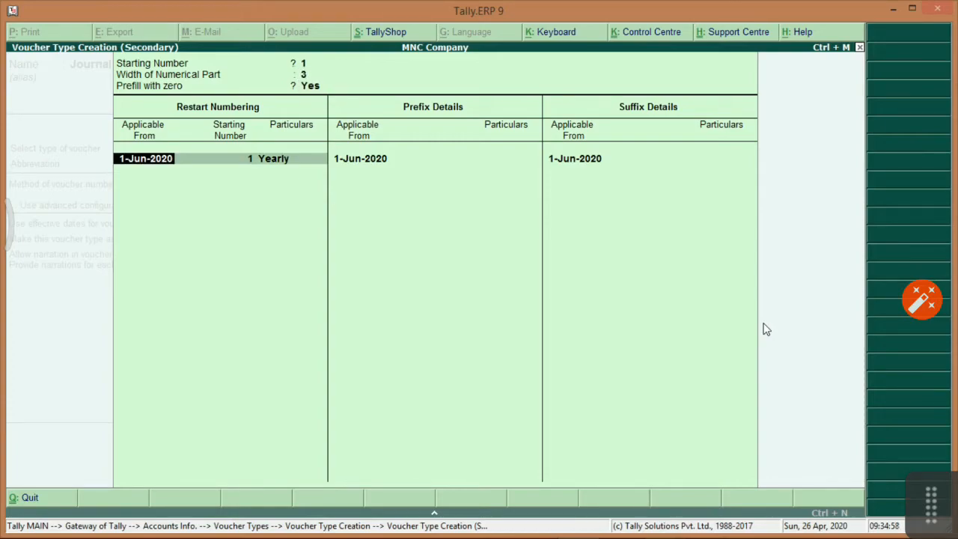
{"action": "key", "text": "Return"}
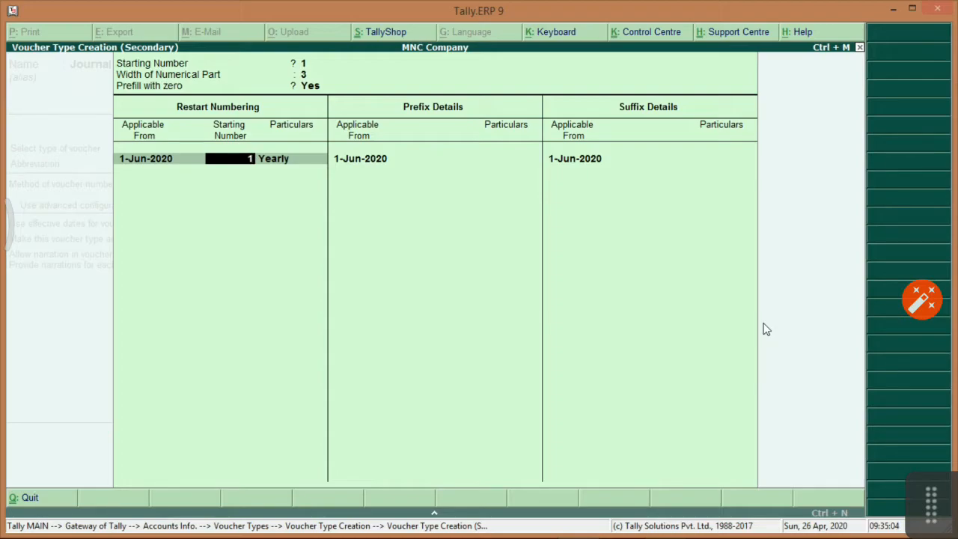
{"action": "key", "text": "Return"}
{"action": "key", "text": "Return"}
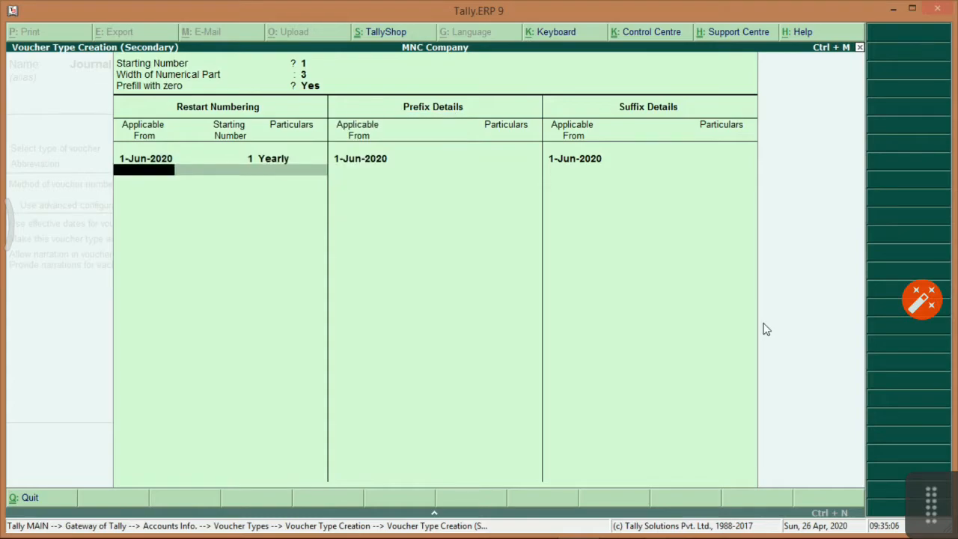
{"action": "type", "text": "1-4-2021"}
{"action": "key", "text": "Return"}
{"action": "key", "text": "Return"}
{"action": "key", "text": "Return"}
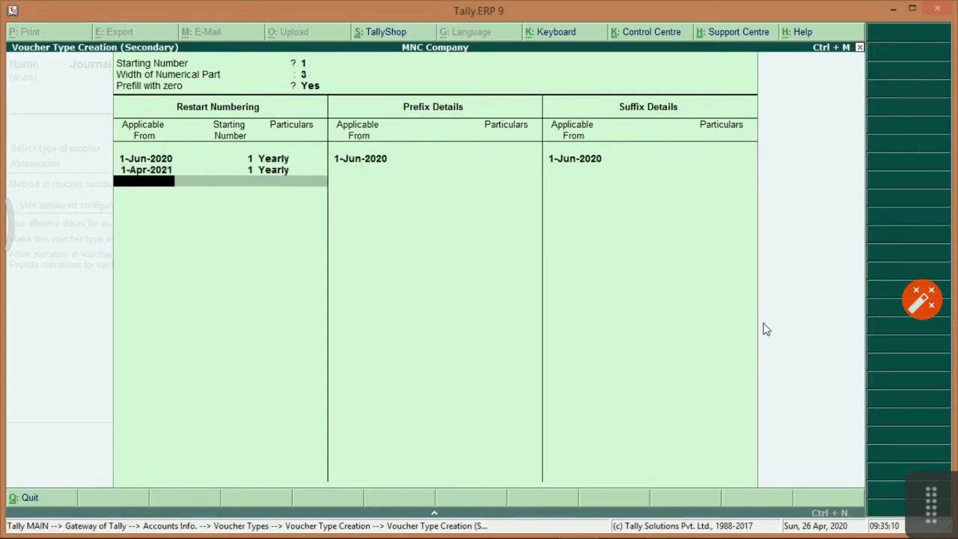
{"action": "key", "text": "Return"}
{"action": "key", "text": "Return"}
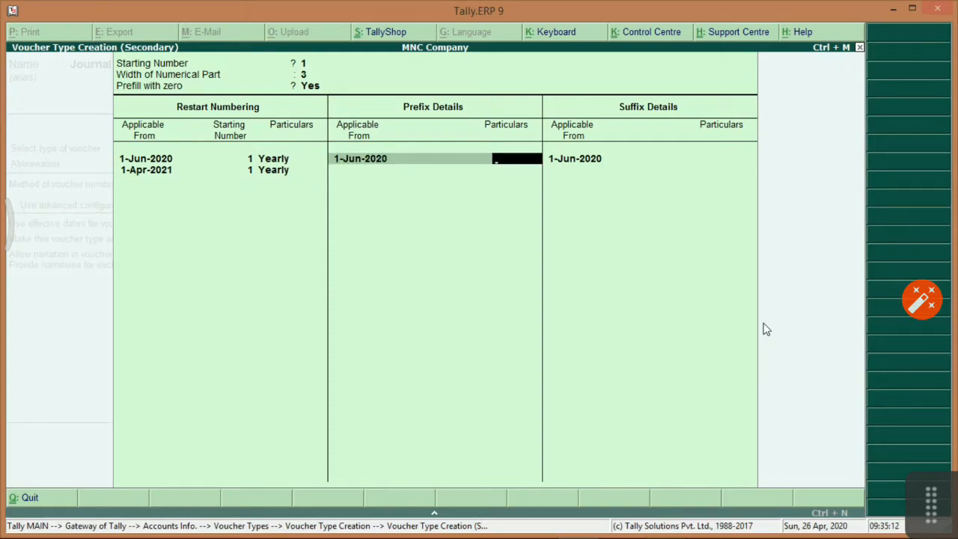
Set the voucher number prefix to FA/2021/ and the suffix to /MUM.
{"action": "type", "text": "FA/2021"}
{"action": "key", "text": "Return"}
{"action": "key", "text": "Return"}
{"action": "key", "text": "Return"}
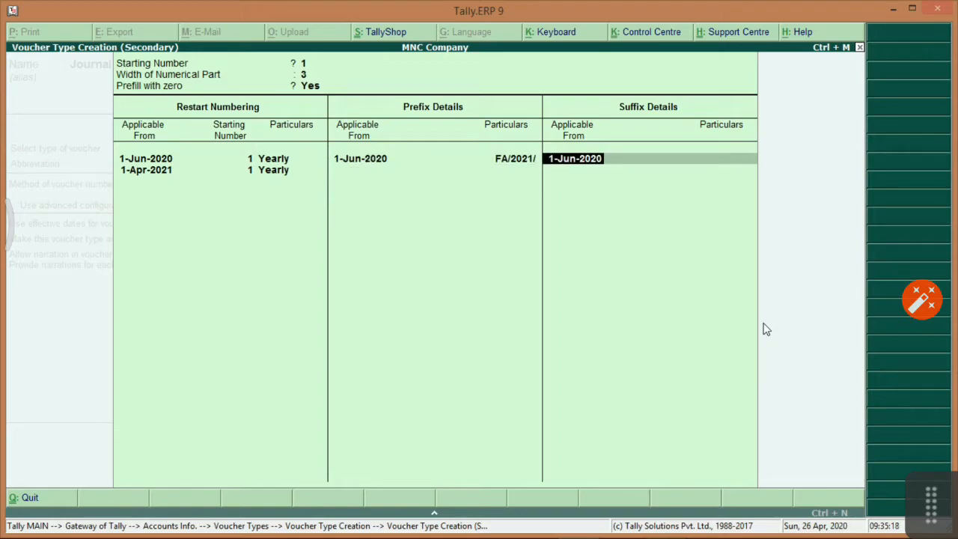
{"action": "type", "text": "/MUM"}
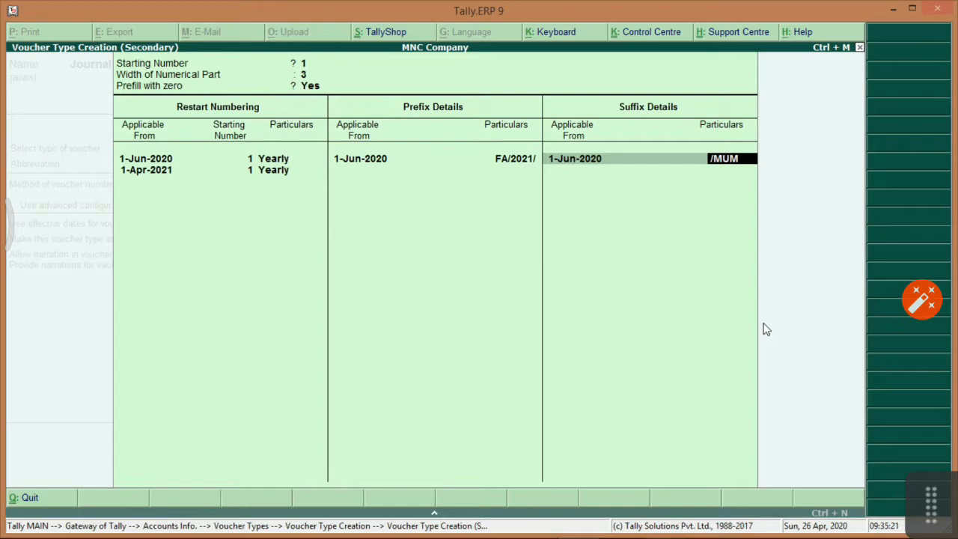
{"action": "key", "text": "Return"}
{"action": "key", "text": "Return"}
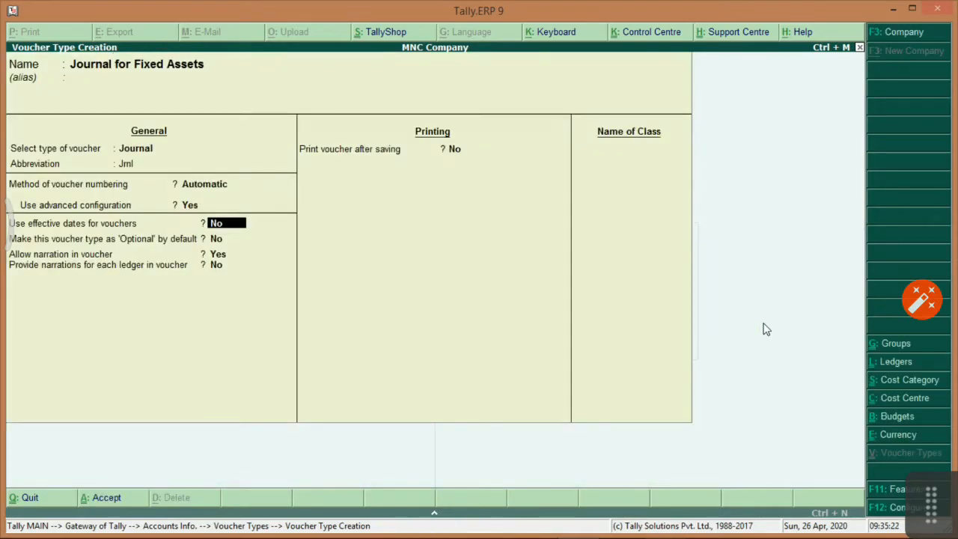
Enable per-ledger narrations, save Journal for Fixed Assets, and return to the Gateway.
{"action": "key", "text": "Return"}
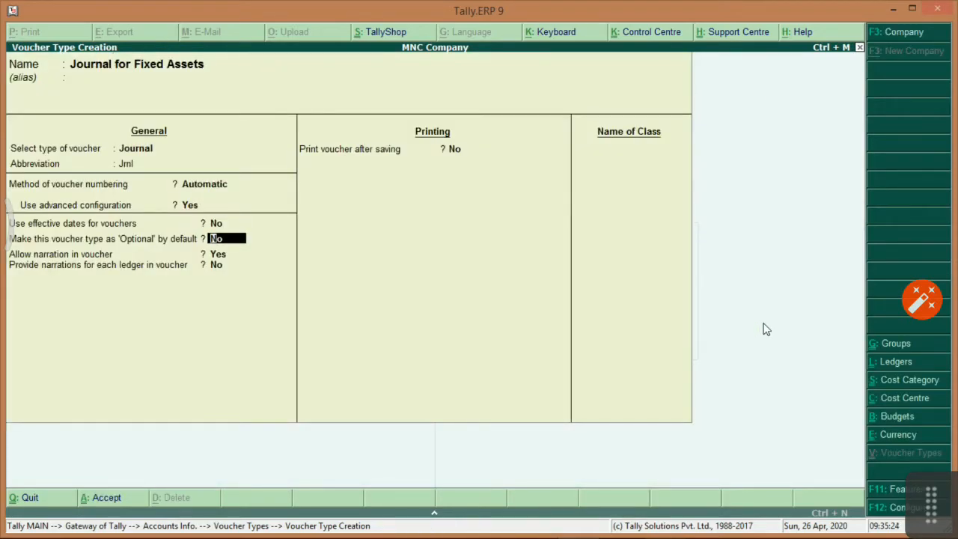
{"action": "key", "text": "Return"}
{"action": "key", "text": "Return"}
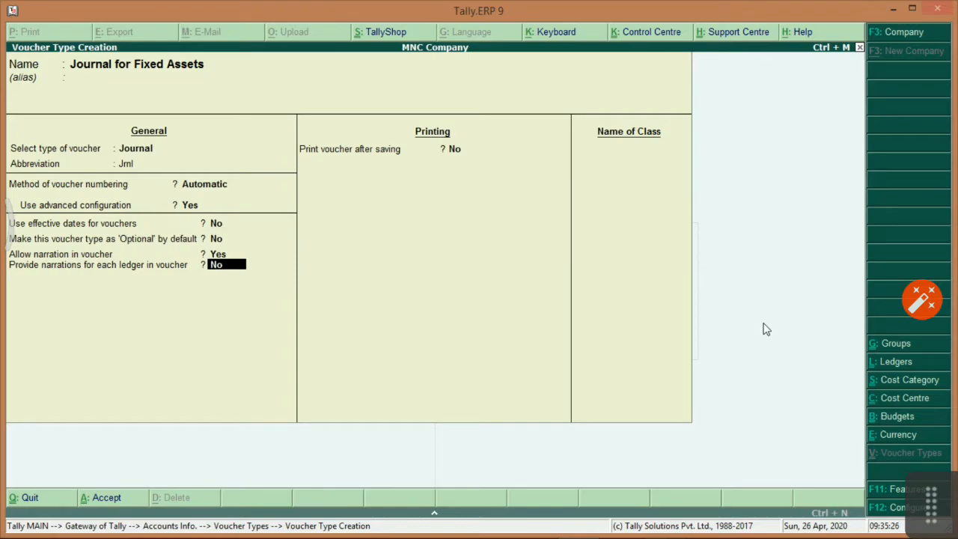
{"action": "type", "text": "Yes"}
{"action": "key", "text": "Return"}
{"action": "key", "text": "Return"}
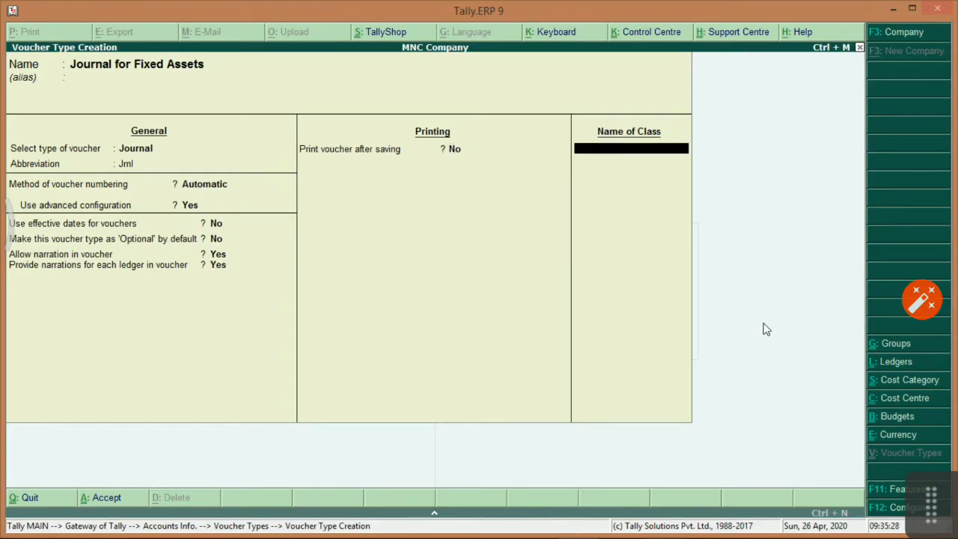
{"action": "key", "text": "Return"}
{"action": "key", "text": "Return"}
{"action": "key", "text": "Escape"}
{"action": "key", "text": "Return"}
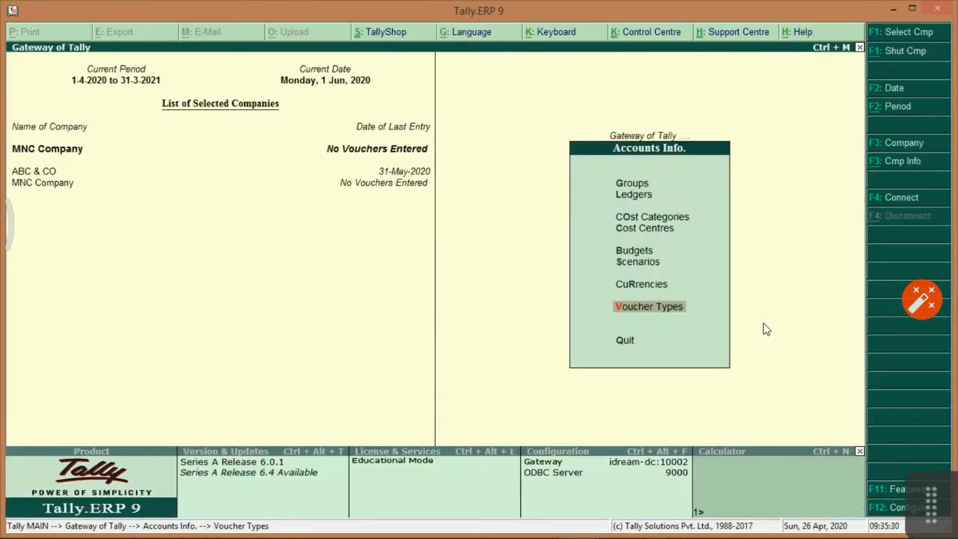
{"action": "key", "text": "Escape"}
Start a new Journal for Fixed Assets voucher numbered FA/2021/001/MUM, then view the task sheet.
{"action": "key", "text": "Down"}
{"action": "key", "text": "Return"}
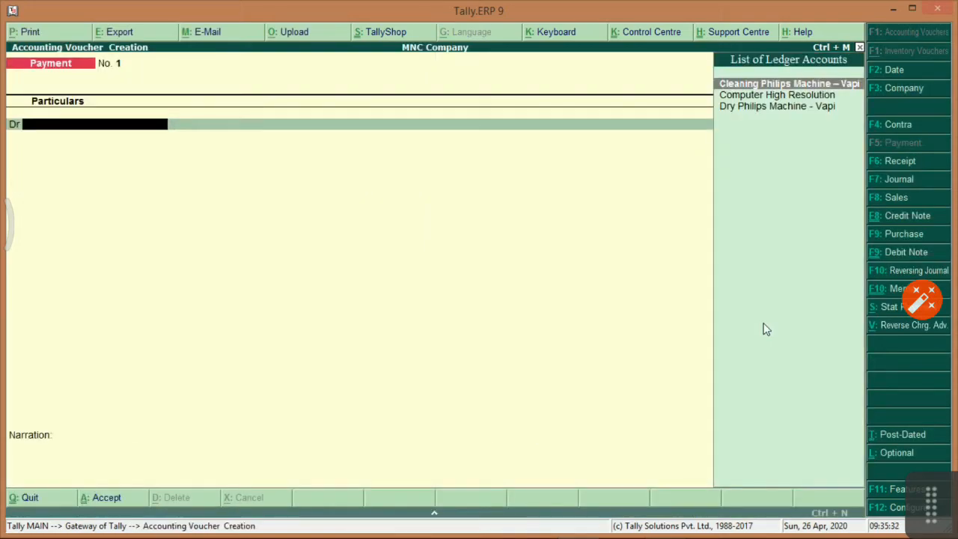
{"action": "left_click", "coordinate": [894, 180]}
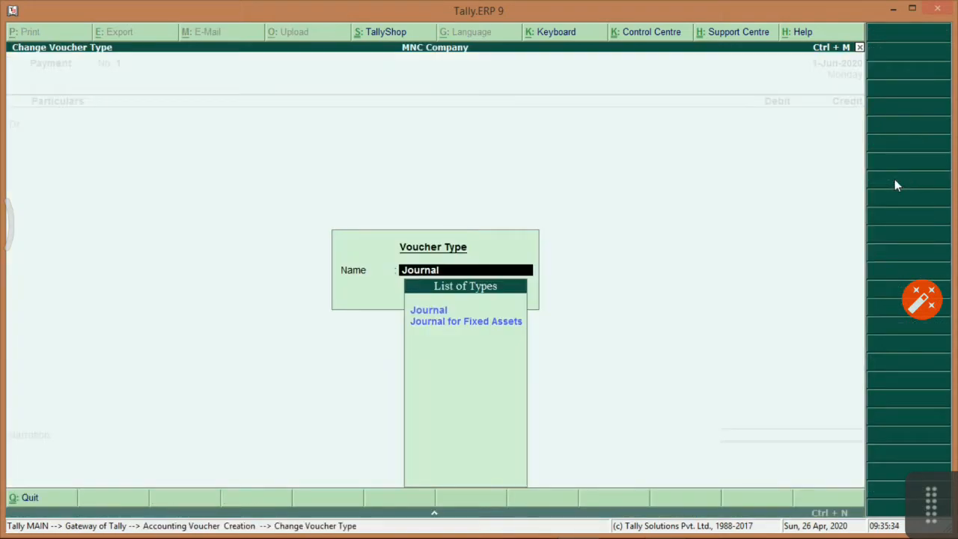
{"action": "key", "text": "Down"}
{"action": "key", "text": "Return"}
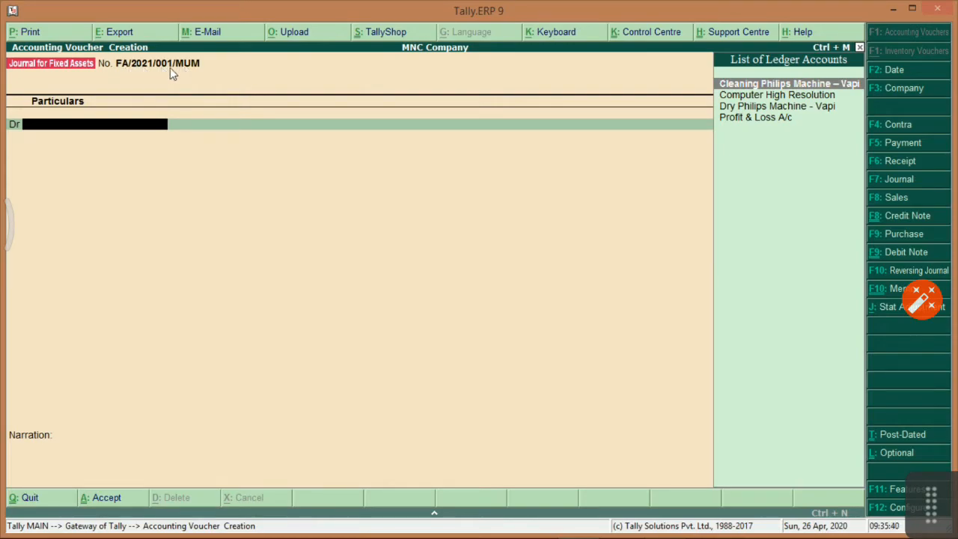
{"action": "key", "text": "alt+Tab"}
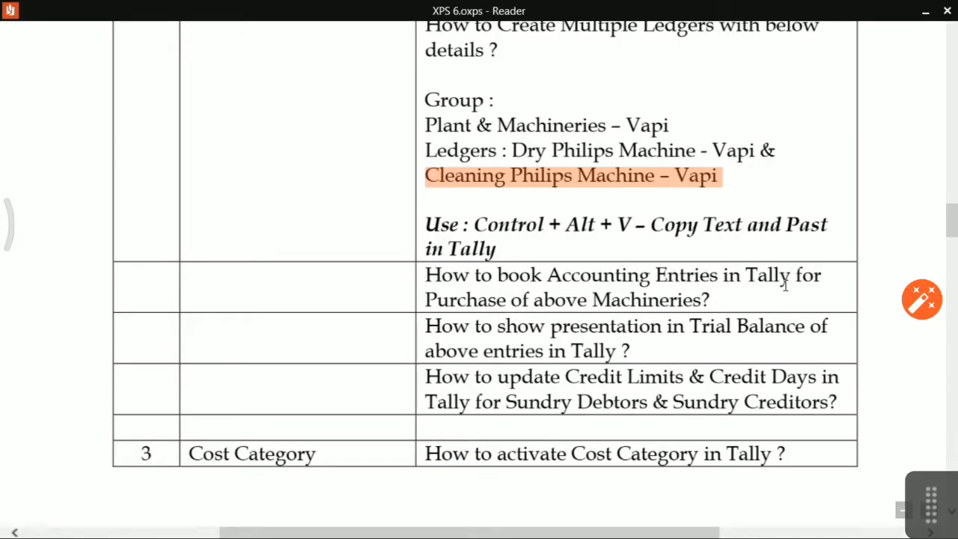
Highlight 'How to book Accounting Entries in Tally for Purchase of above Machineries' in the task sheet.
{"action": "left_click", "coordinate": [427, 282]}
{"action": "left_click_drag", "start_coordinate": [428, 281], "coordinate": [689, 297]}
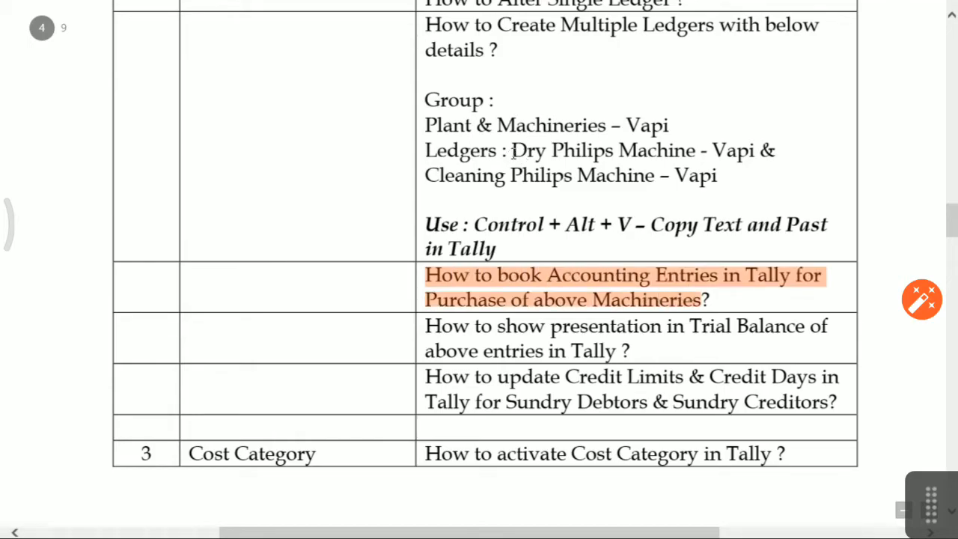
Debit Dry Philips Machine – Vapi with 25,000 on the journal.
{"action": "key", "text": "alt+Tab"}
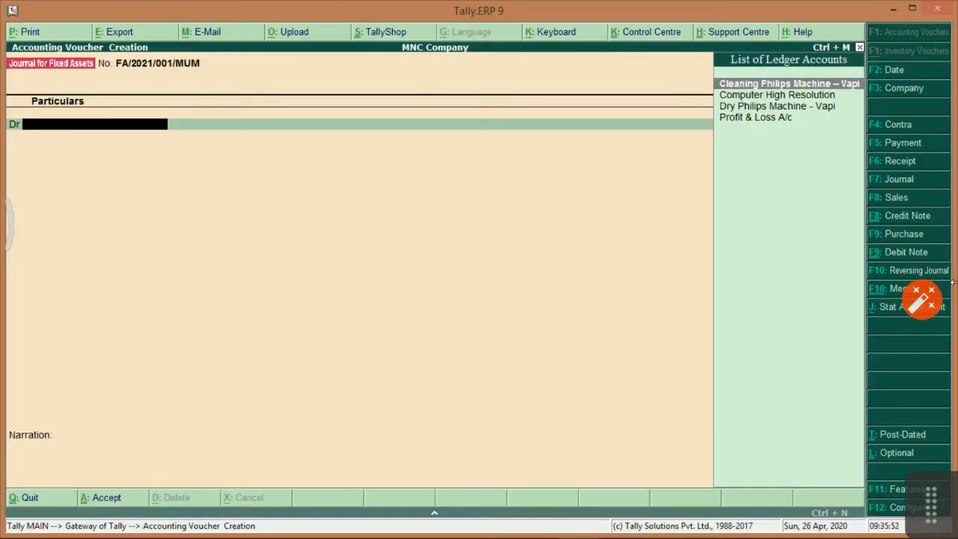
{"action": "key", "text": "Down"}
{"action": "key", "text": "Down"}
{"action": "key", "text": "Return"}
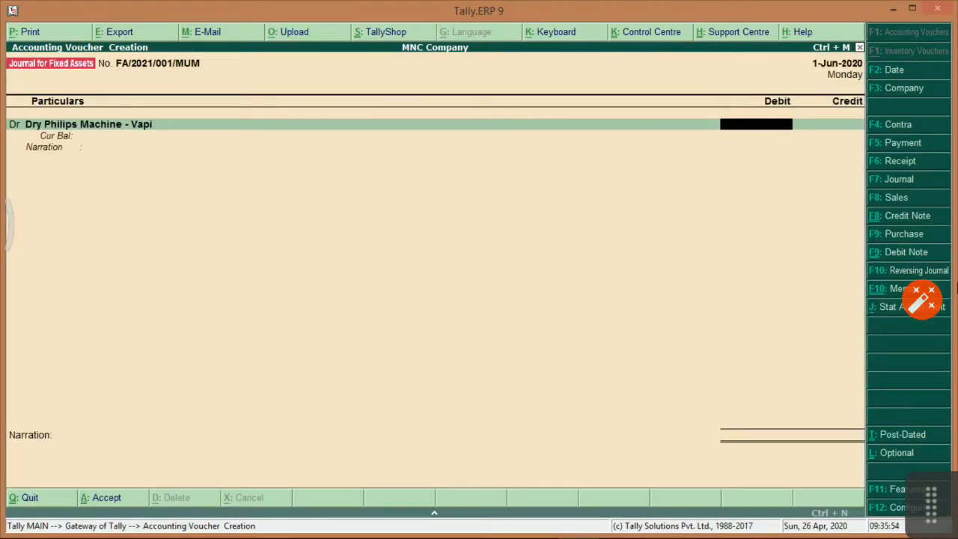
{"action": "key", "text": "alt+Tab"}
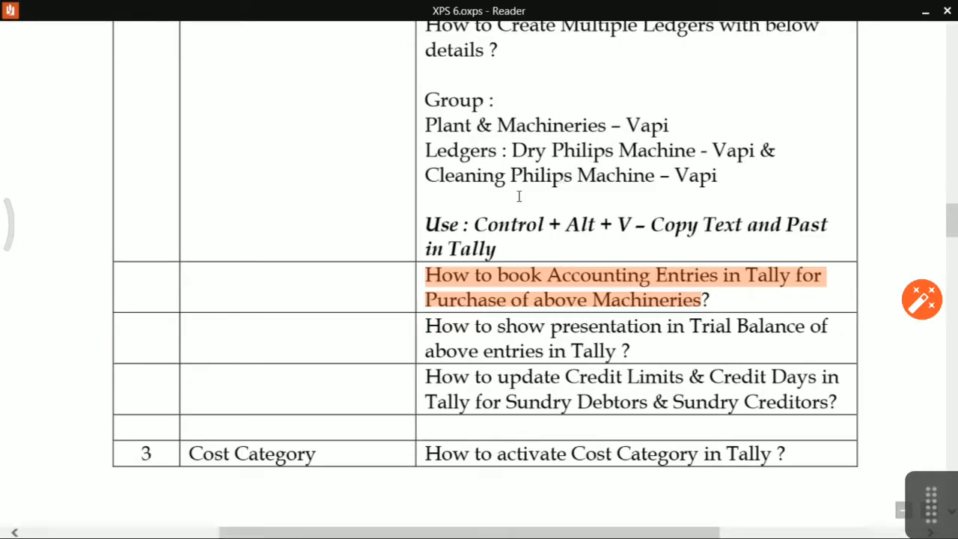
{"action": "key", "text": "alt+Tab"}
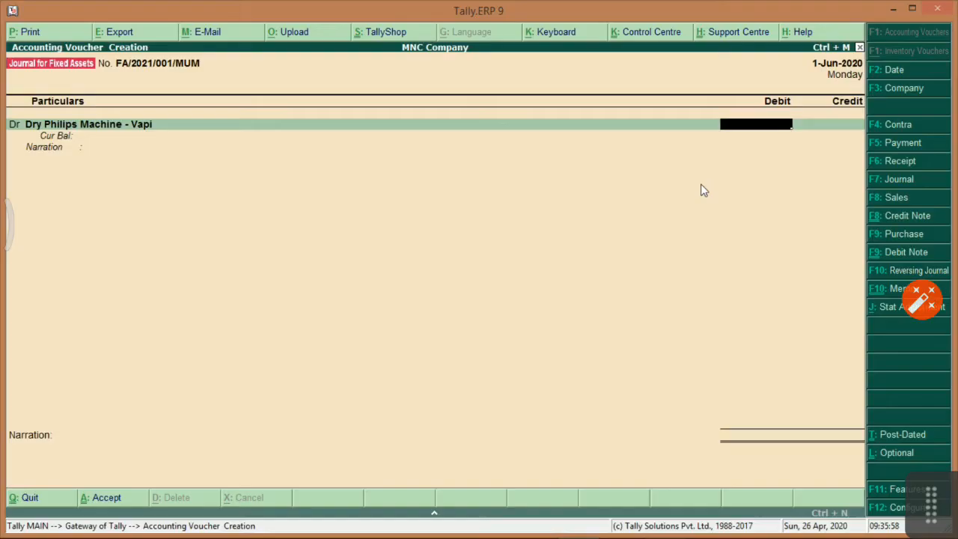
{"action": "key", "text": "BackSpace"}
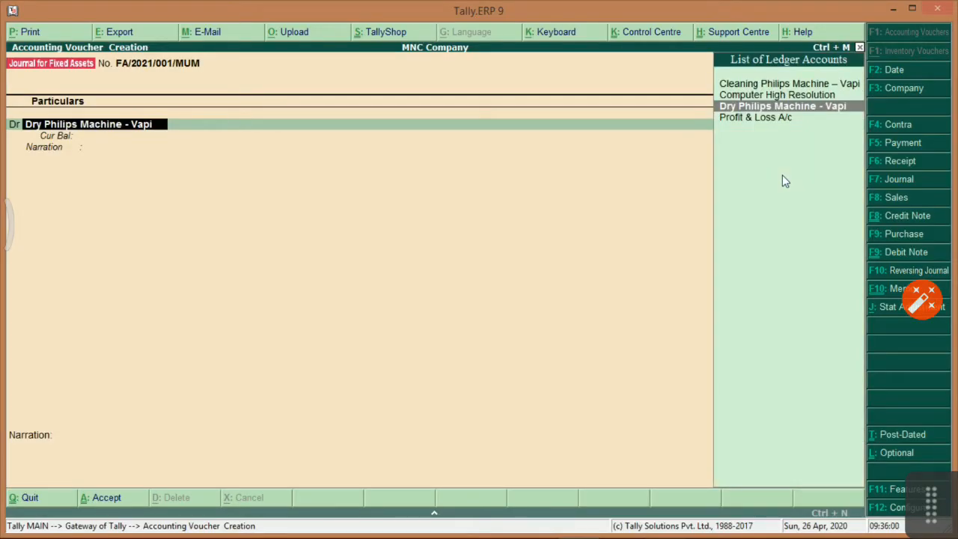
{"action": "key", "text": "Return"}
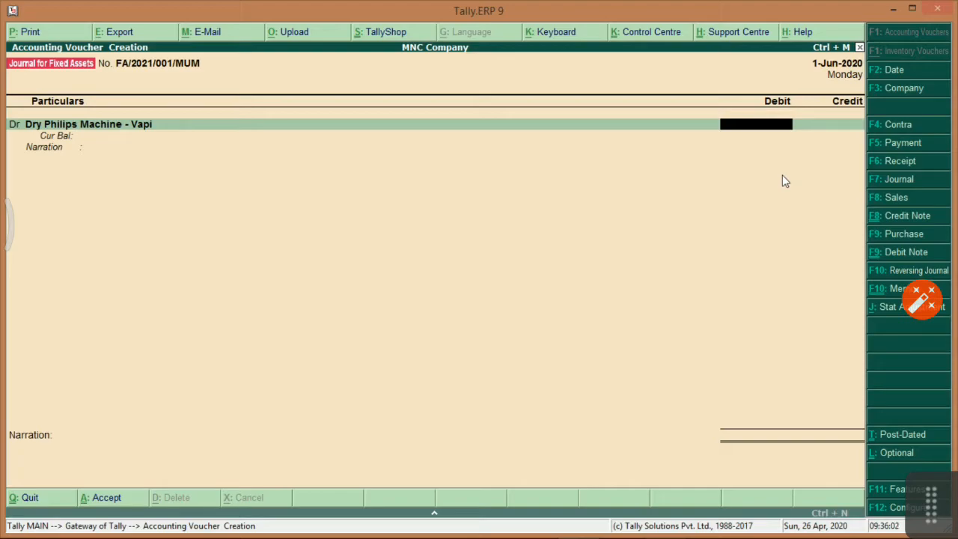
{"action": "type", "text": "25,000"}
{"action": "key", "text": "Return"}
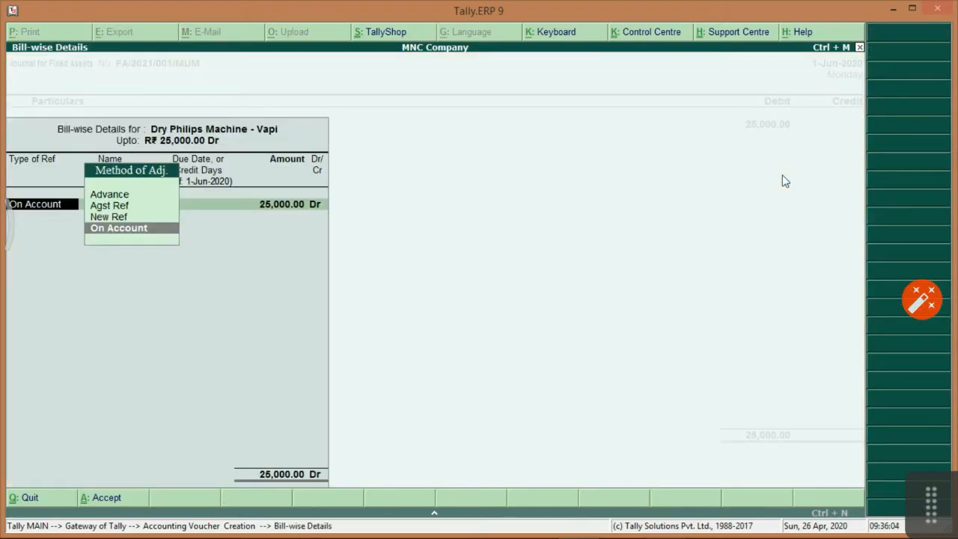
Turn off bill-by-bill tracking for Dry Philips Machine – Vapi and commit its 25,000 debit.
{"action": "key", "text": "Escape"}
{"action": "key", "text": "BackSpace"}
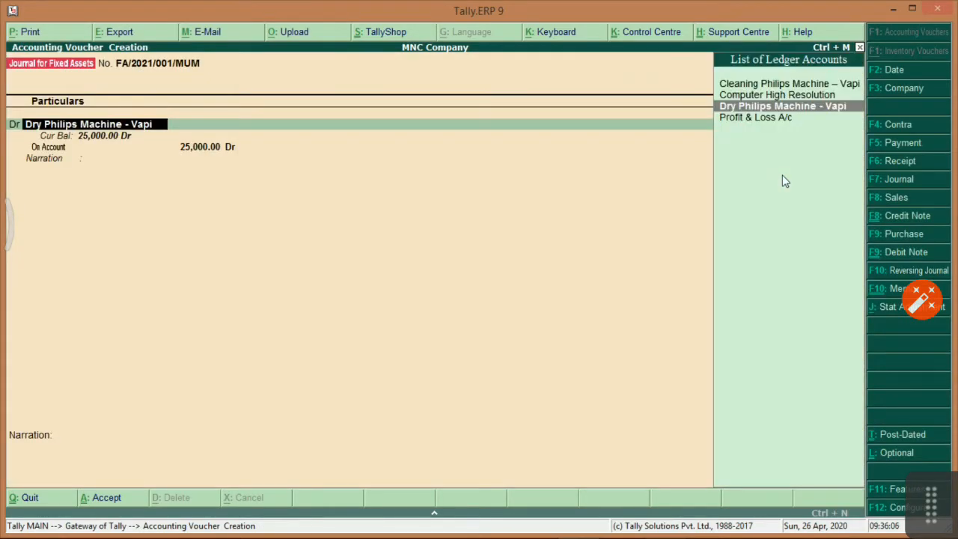
{"action": "key", "text": "ctrl+Return"}
{"action": "key", "text": "Return"}
{"action": "key", "text": "Return"}
{"action": "key", "text": "Return"}
{"action": "key", "text": "Return"}
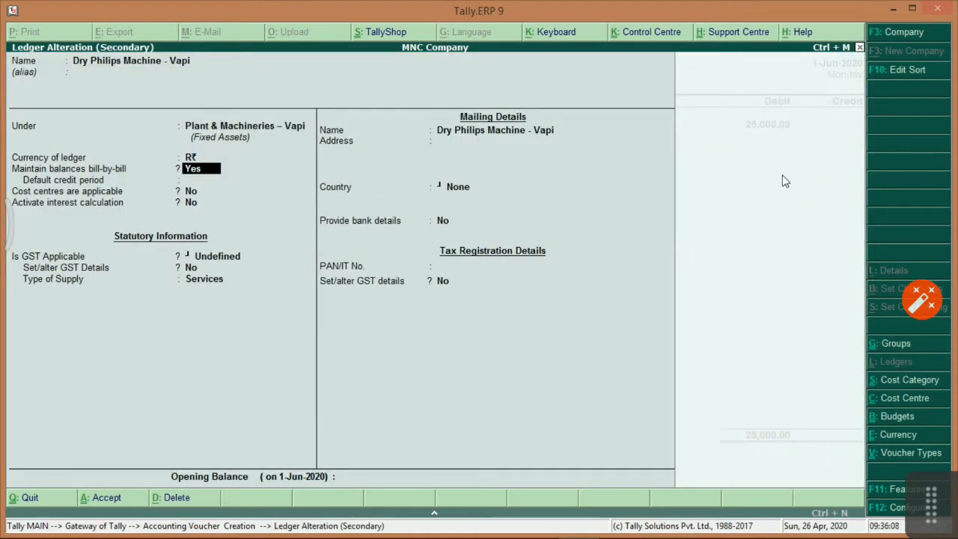
{"action": "type", "text": "n"}
{"action": "key", "text": "Return"}
{"action": "key", "text": "ctrl+a"}
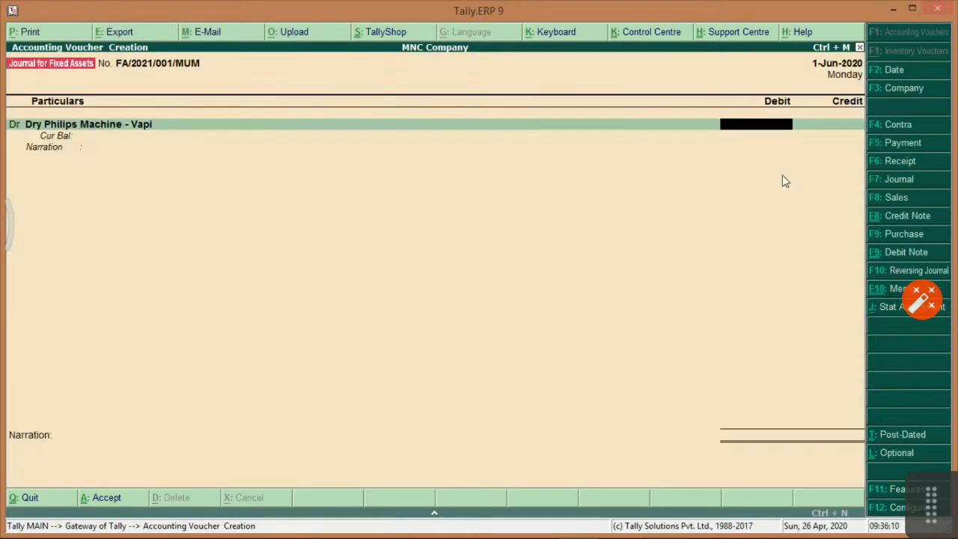
{"action": "type", "text": "25000"}
{"action": "key", "text": "Return"}
{"action": "key", "text": "Return"}
{"action": "type", "text": "d"}
{"action": "key", "text": "Return"}
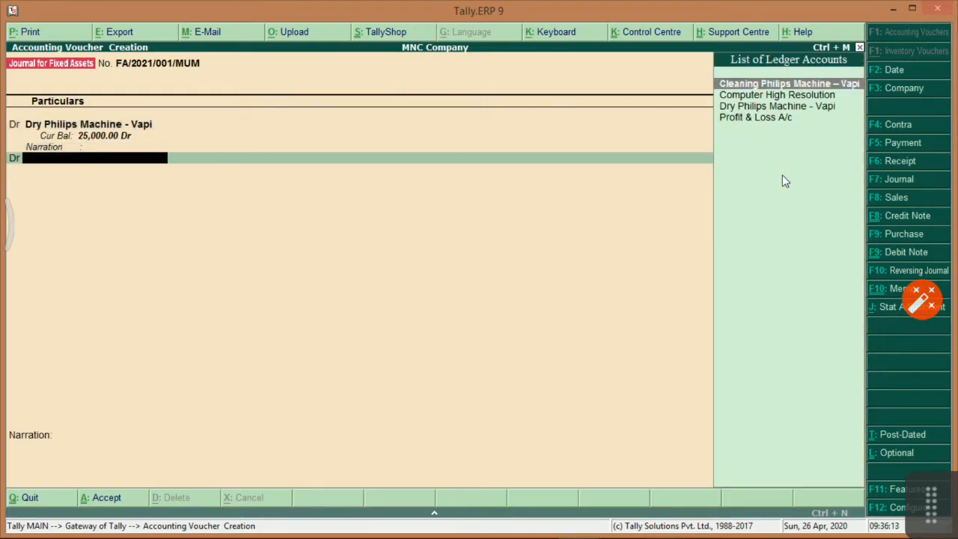
Debit Cleaning Philips Machine – Vapi with 15,000.
{"action": "key", "text": "Down"}
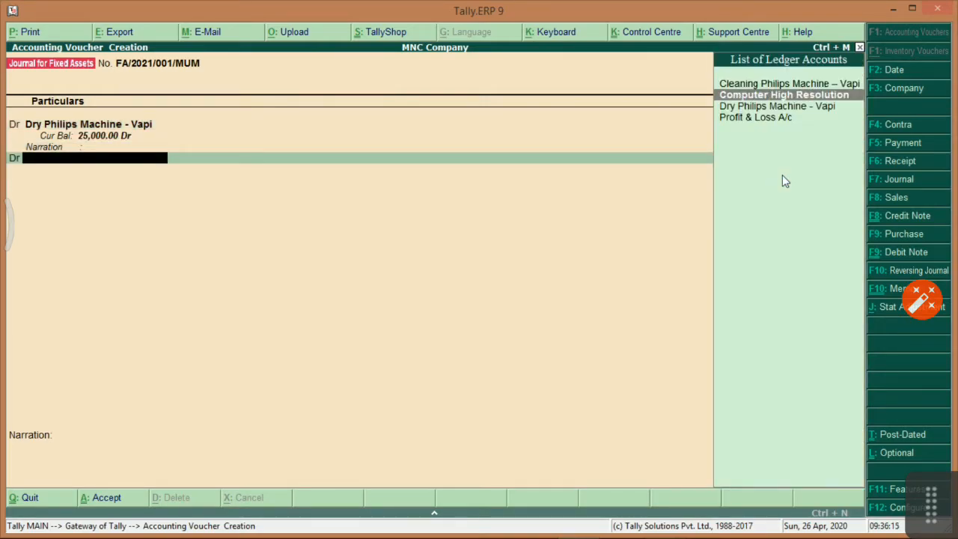
{"action": "key", "text": "Up"}
{"action": "key", "text": "Return"}
{"action": "type", "text": "15,0"}
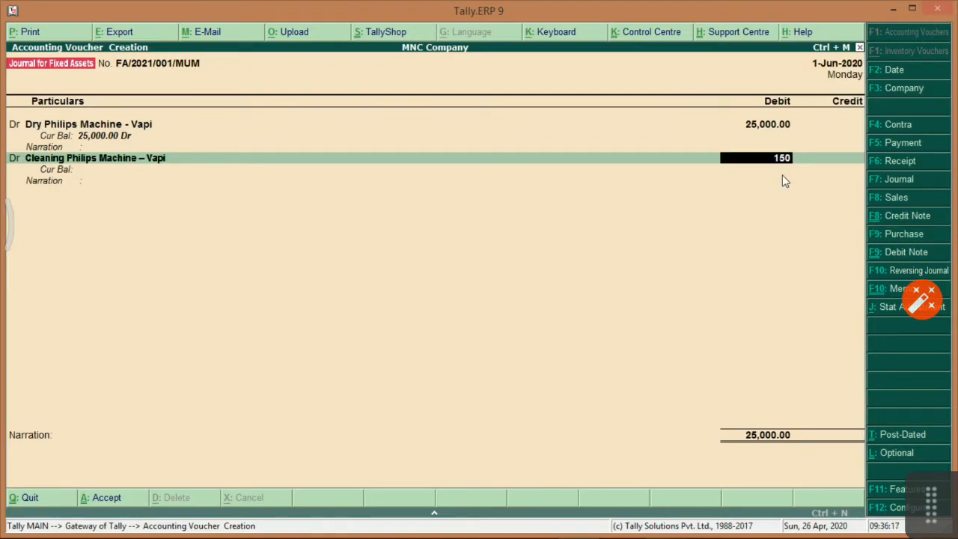
{"action": "type", "text": "00"}
{"action": "key", "text": "Return"}
Turn off bill-by-bill tracking for Cleaning Philips Machine – Vapi and commit its 15,000 debit.
{"action": "key", "text": "Return"}
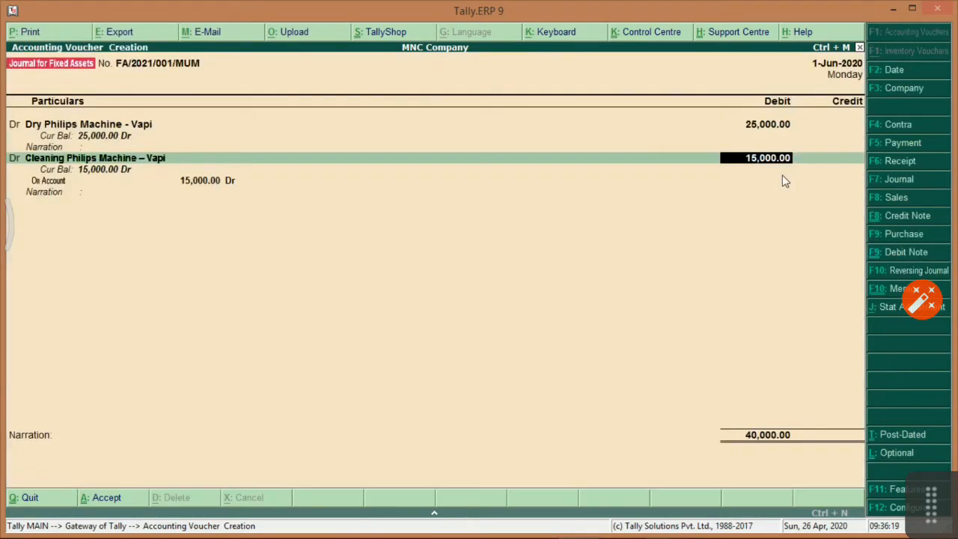
{"action": "key", "text": "BackSpace"}
{"action": "key", "text": "ctrl+Return"}
{"action": "key", "text": "Return"}
{"action": "key", "text": "Return"}
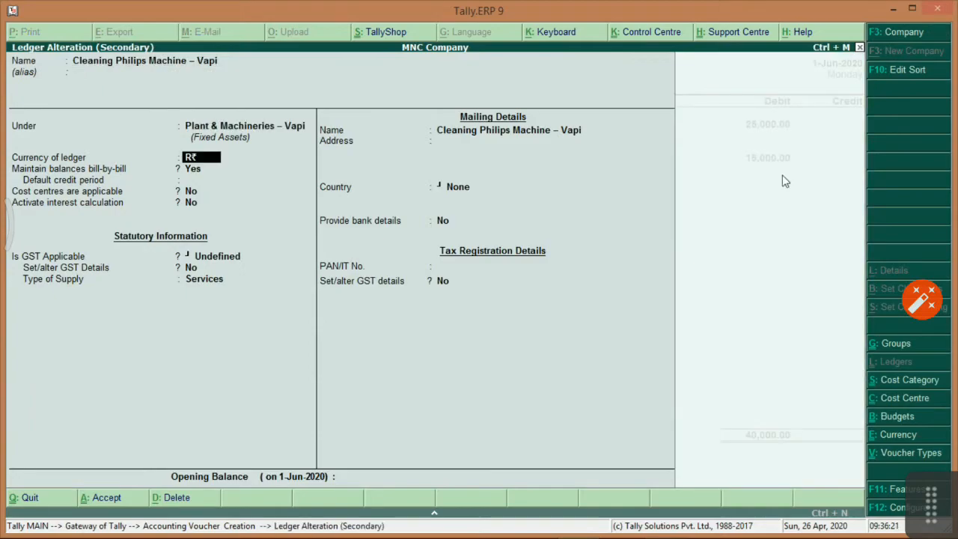
{"action": "key", "text": "Return"}
{"action": "key", "text": "n"}
{"action": "key", "text": "Return"}
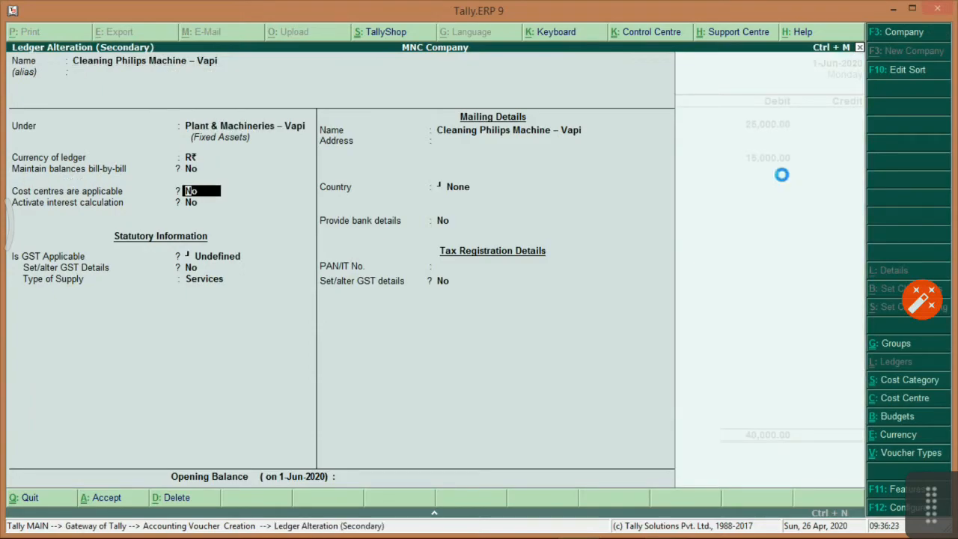
{"action": "key", "text": "ctrl+a"}
{"action": "key", "text": "Return"}
{"action": "key", "text": "Return"}
{"action": "key", "text": "Return"}
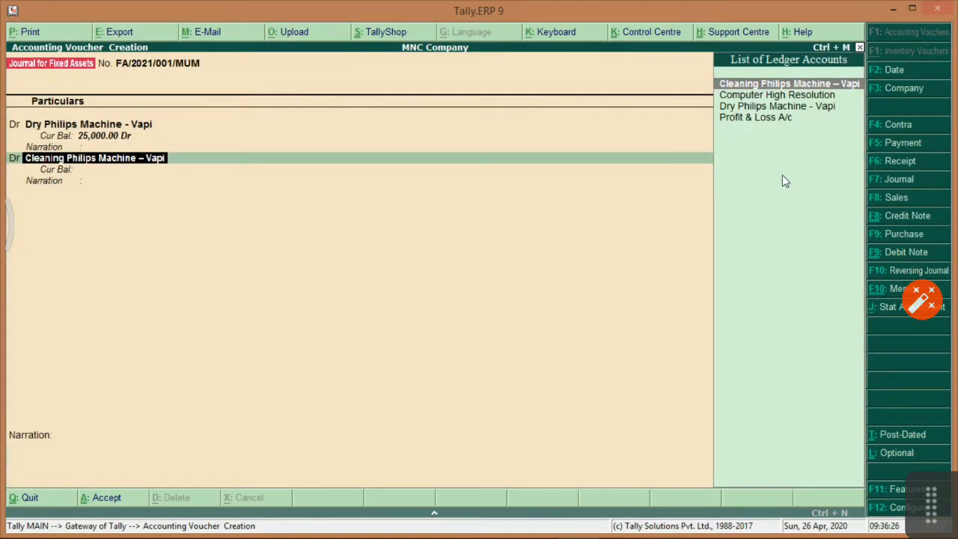
{"action": "type", "text": "15000"}
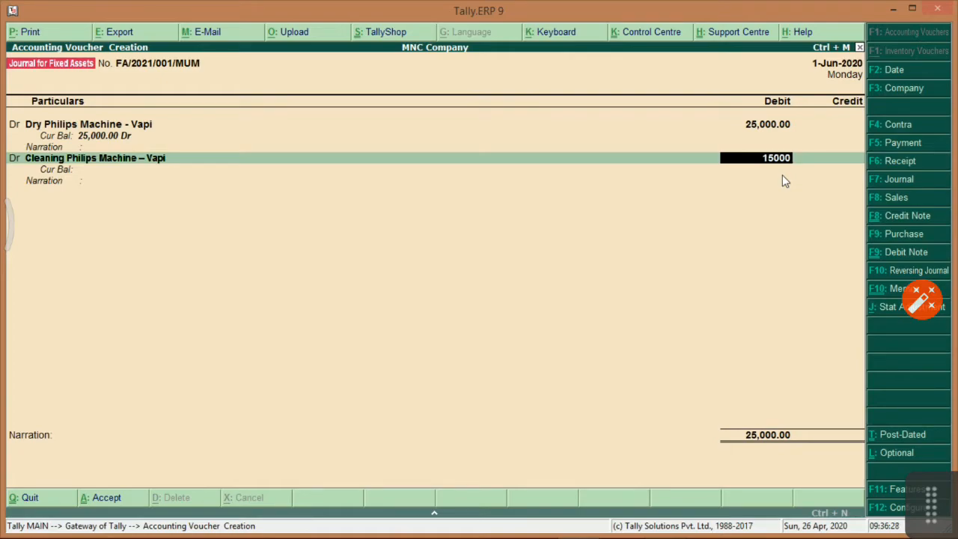
{"action": "key", "text": "Return"}
{"action": "key", "text": "Return"}
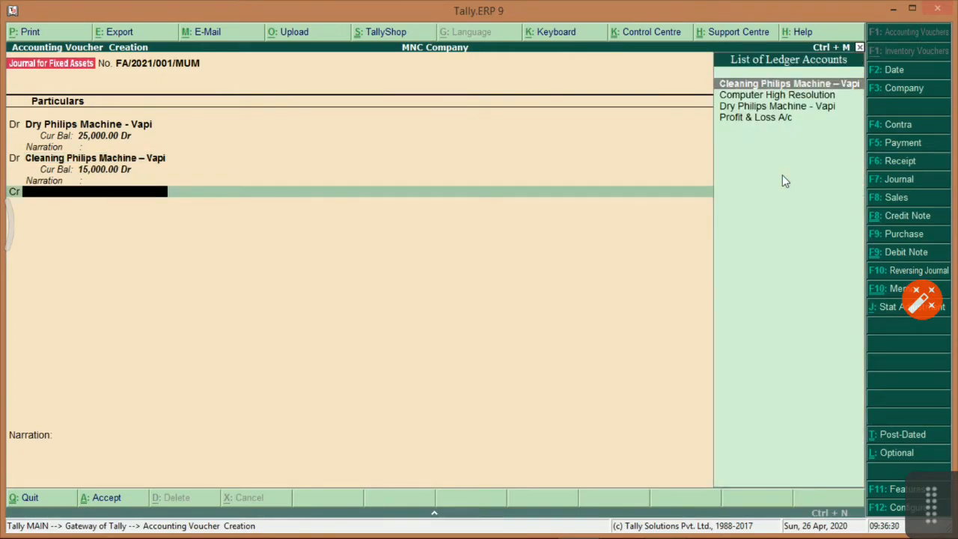
{"action": "key", "text": "alt+c"}
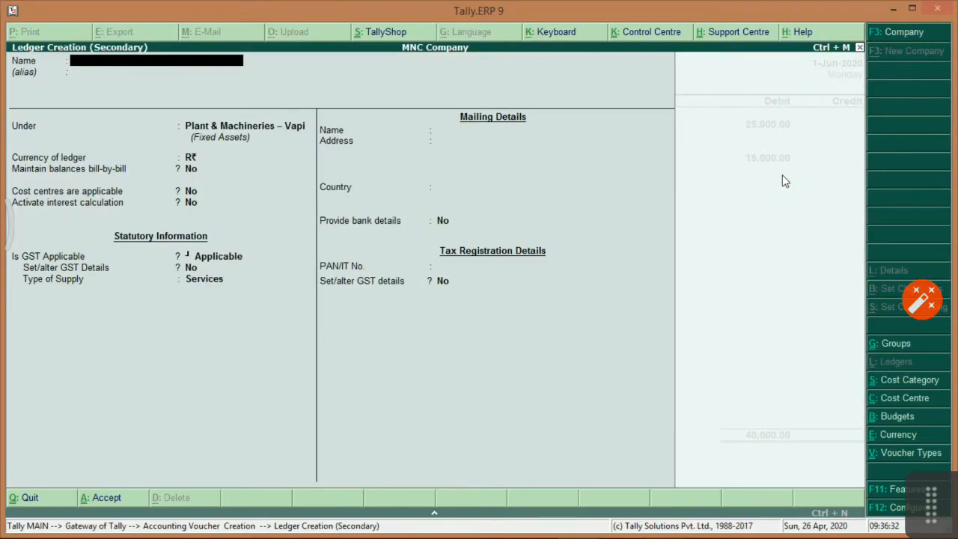
Name the new ledger ABC Company under Sundry Creditors with bill-by-bill balances on.
{"action": "type", "text": "ABC Company"}
{"action": "key", "text": "Return"}
{"action": "key", "text": "Return"}
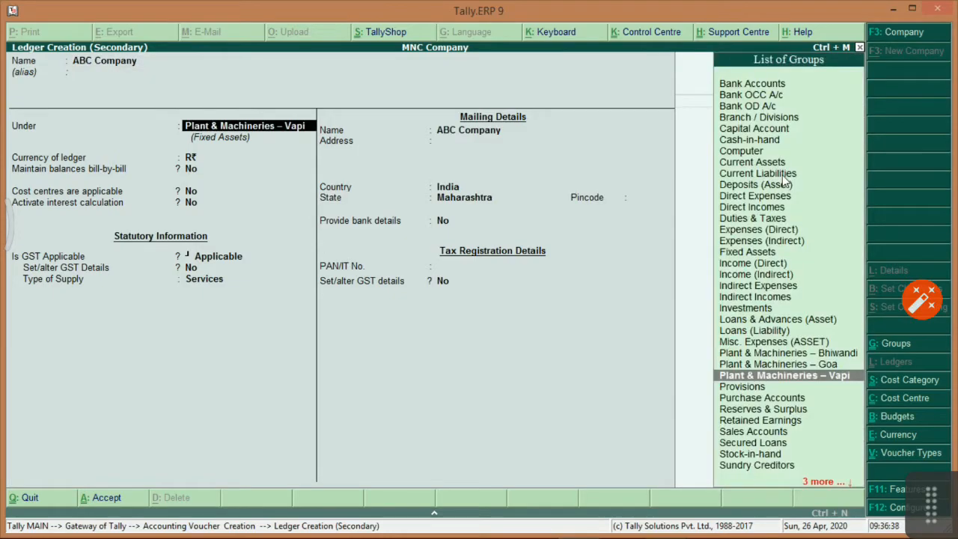
{"action": "type", "text": "Sund"}
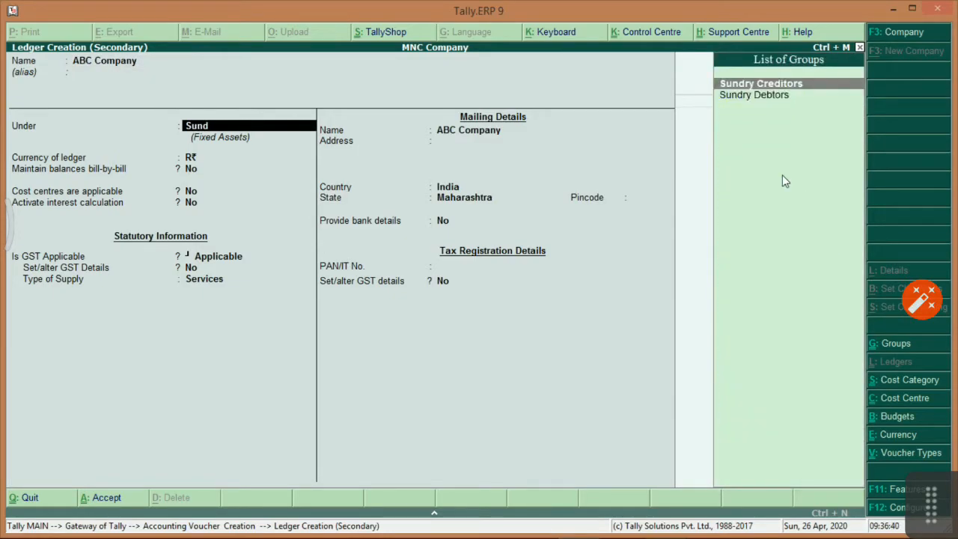
{"action": "key", "text": "Down"}
{"action": "key", "text": "Up"}
{"action": "key", "text": "Return"}
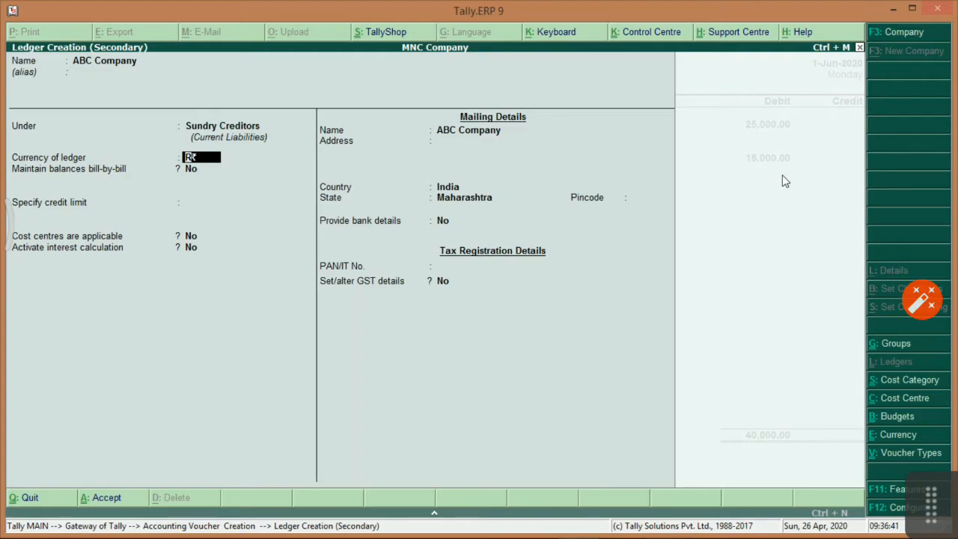
{"action": "key", "text": "Return"}
{"action": "type", "text": "yes"}
{"action": "key", "text": "Return"}
Give ABC Company a 45-day credit period and a 150,000 credit limit.
{"action": "key", "text": "Return"}
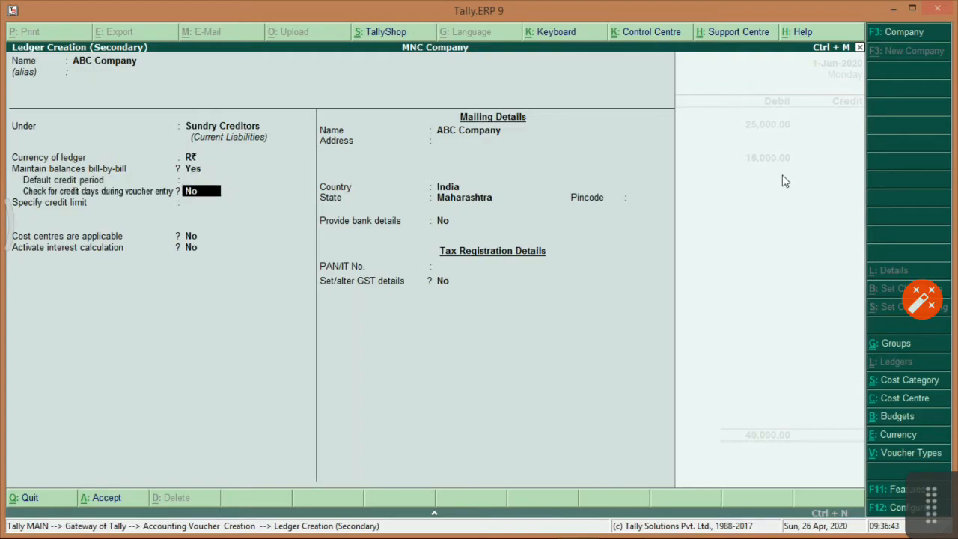
{"action": "key", "text": "Up"}
{"action": "type", "text": "45"}
{"action": "key", "text": "Return"}
{"action": "type", "text": "yes"}
{"action": "key", "text": "Return"}
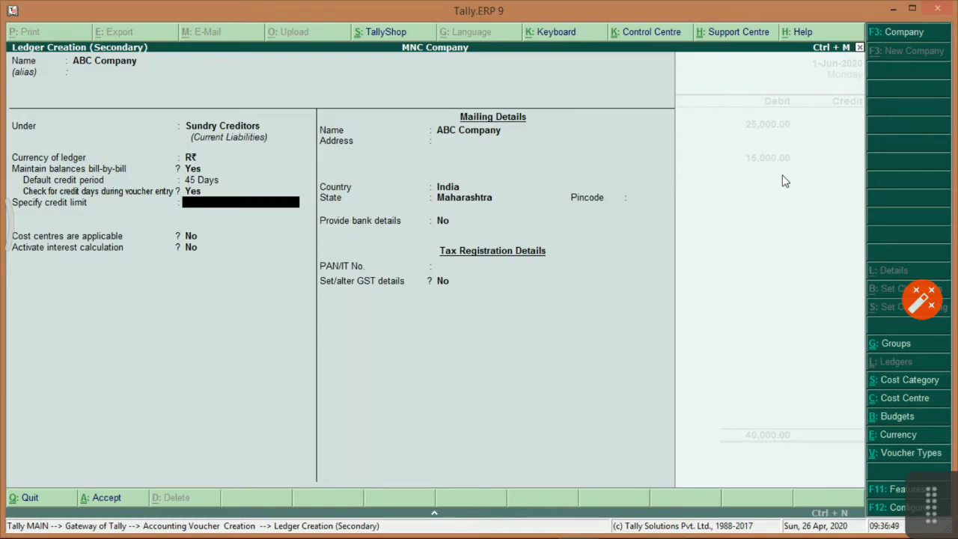
{"action": "type", "text": "150000"}
{"action": "key", "text": "Return"}
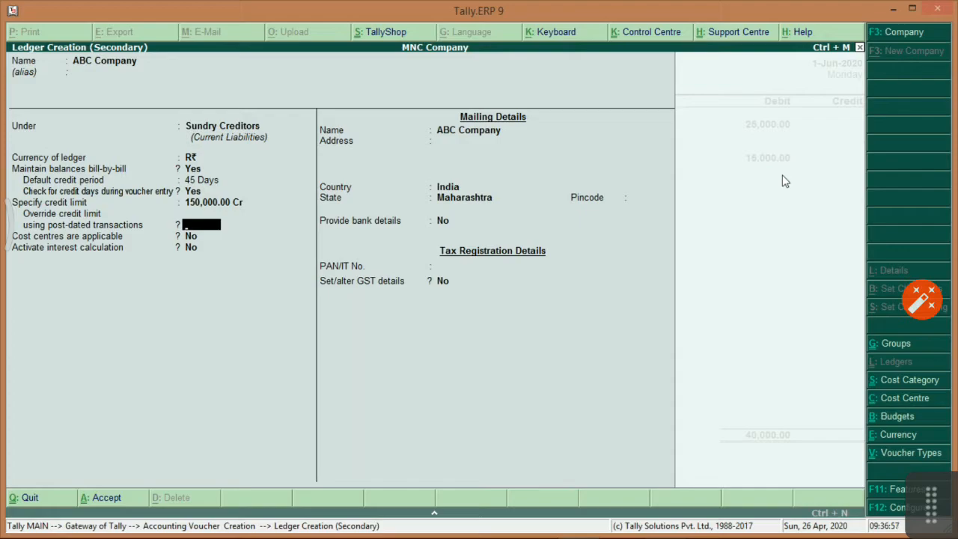
{"action": "key", "text": "Return"}
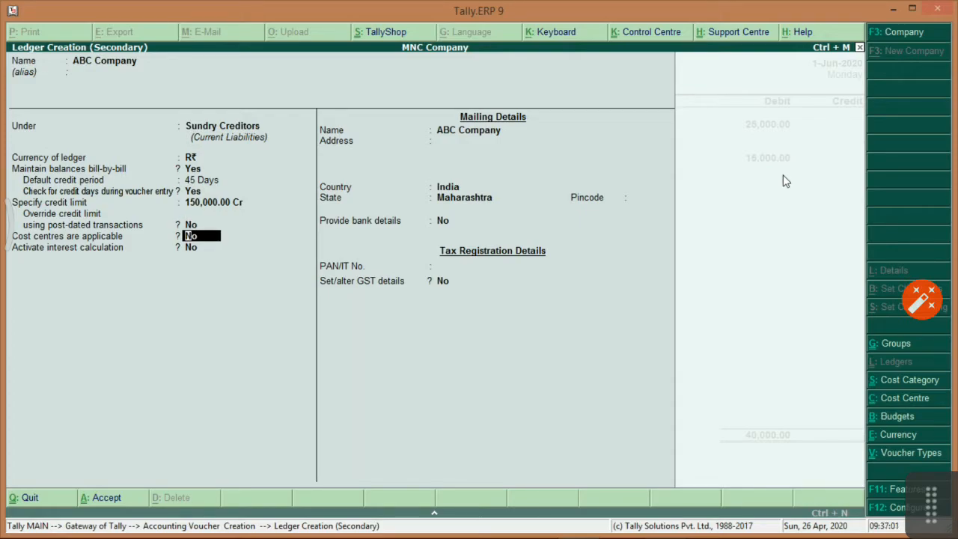
Keep Maharashtra as the state, save ABC Company, and credit it 40,000.
{"action": "key", "text": "Return"}
{"action": "key", "text": "Return"}
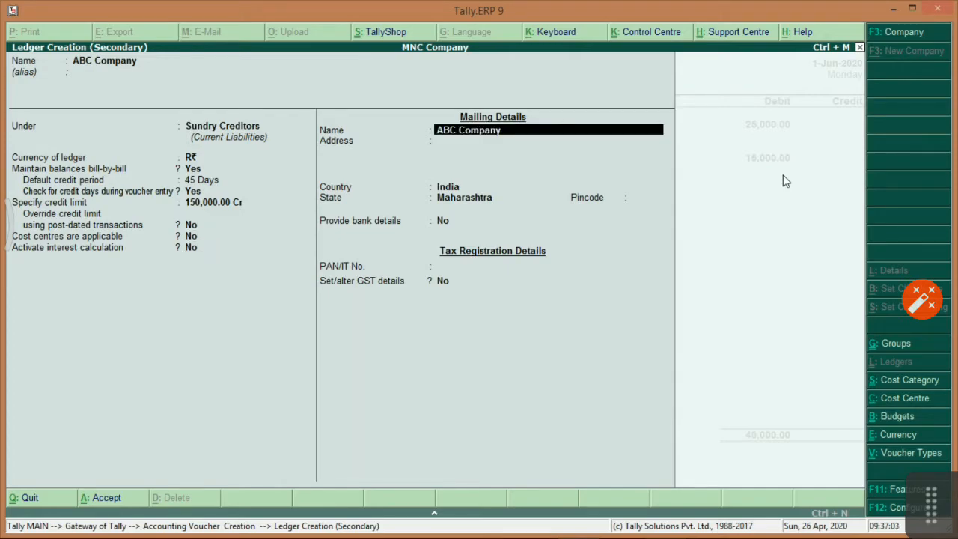
{"action": "key", "text": "Return"}
{"action": "key", "text": "Return"}
{"action": "key", "text": "Return"}
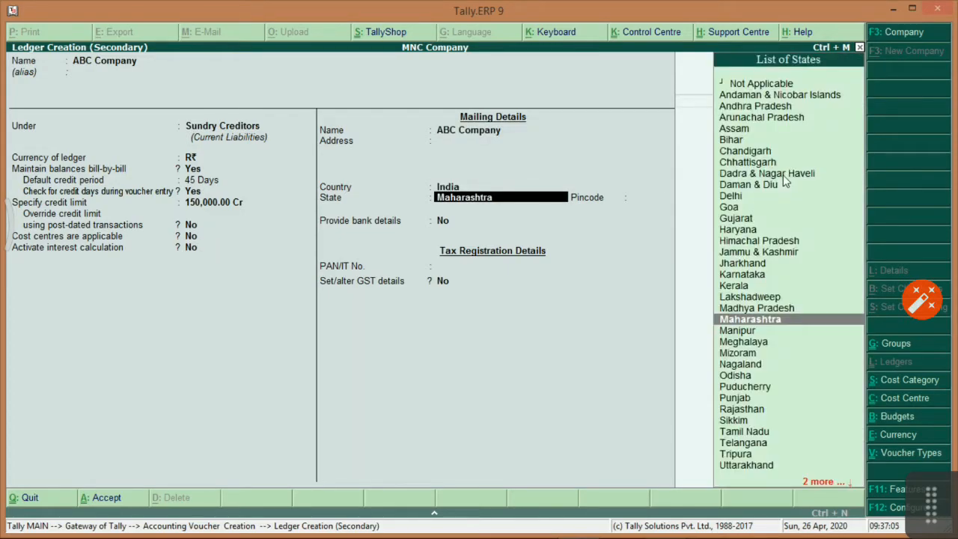
{"action": "key", "text": "BackSpace"}
{"action": "key", "text": "Return"}
{"action": "key", "text": "Return"}
{"action": "key", "text": "Return"}
{"action": "key", "text": "Return"}
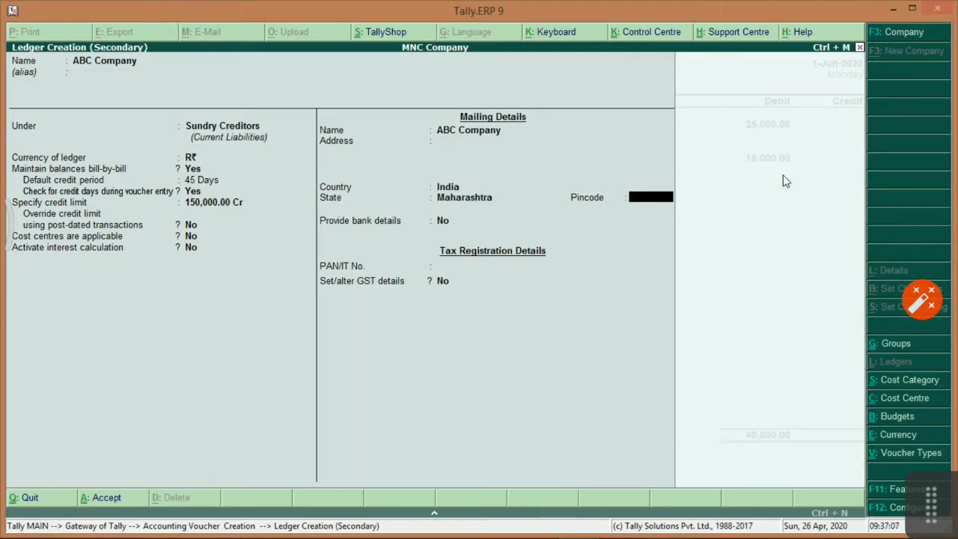
{"action": "key", "text": "Return"}
{"action": "key", "text": "Return"}
{"action": "key", "text": "BackSpace"}
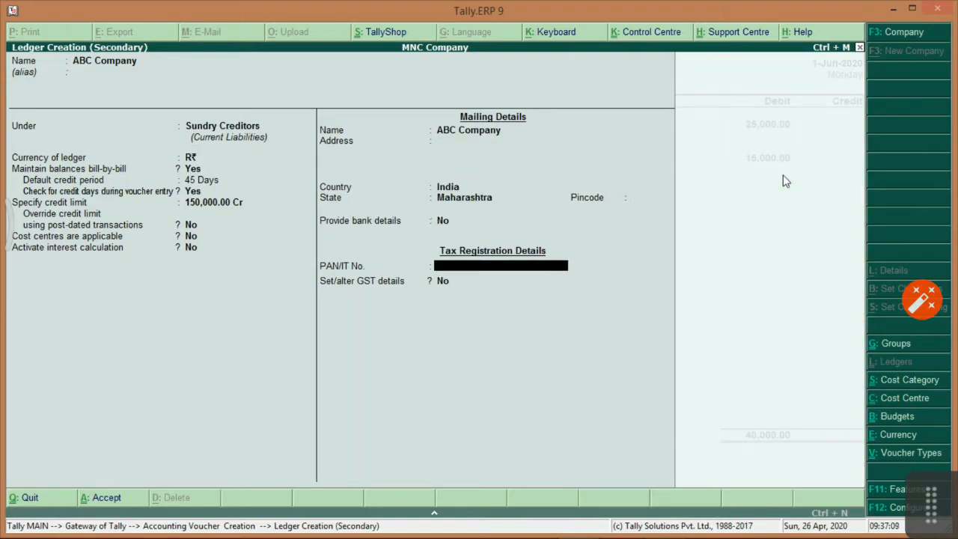
{"action": "key", "text": "Return"}
{"action": "key", "text": "Return"}
{"action": "key", "text": "Return"}
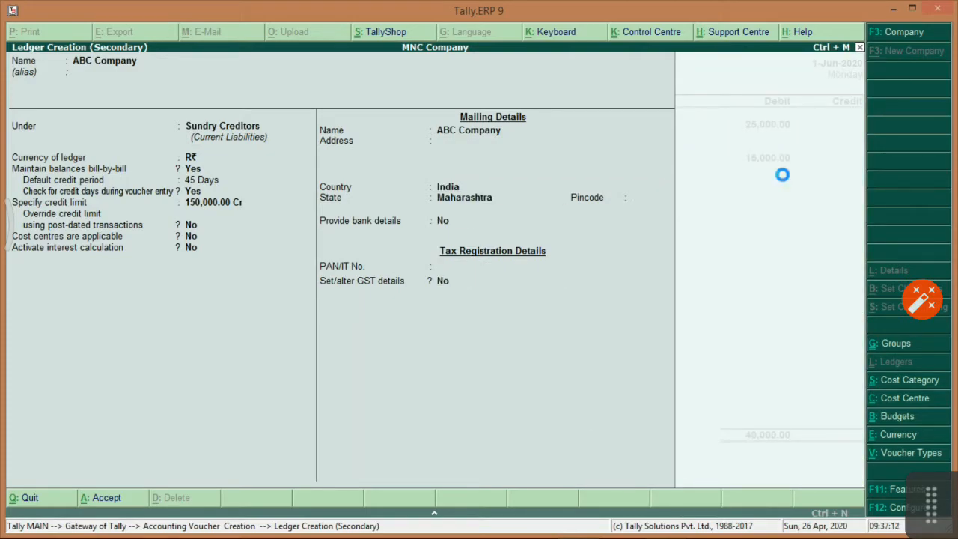
{"action": "key", "text": "Return"}
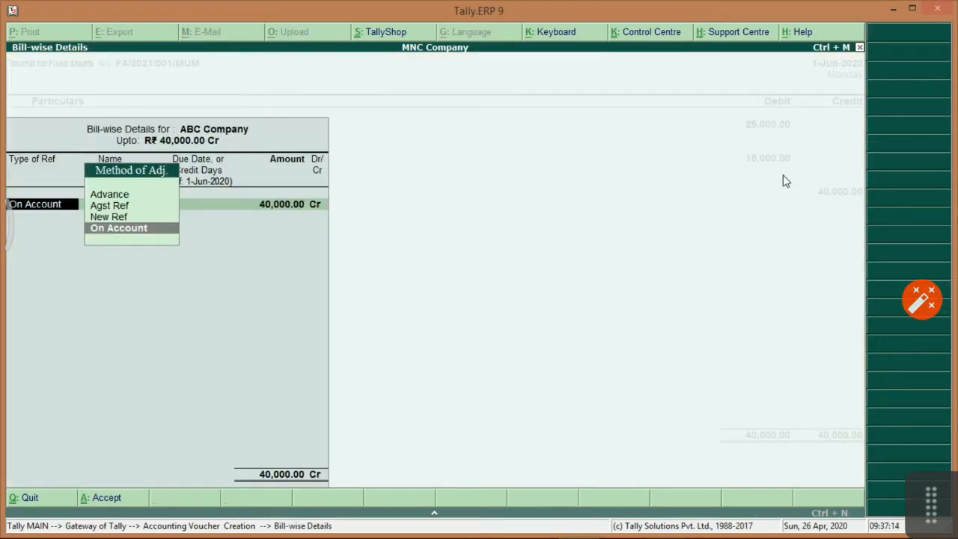
Record ABC Company's bill as a new reference Inv.No.AB/2021/1.
{"action": "key", "text": "Up"}
{"action": "key", "text": "Return"}
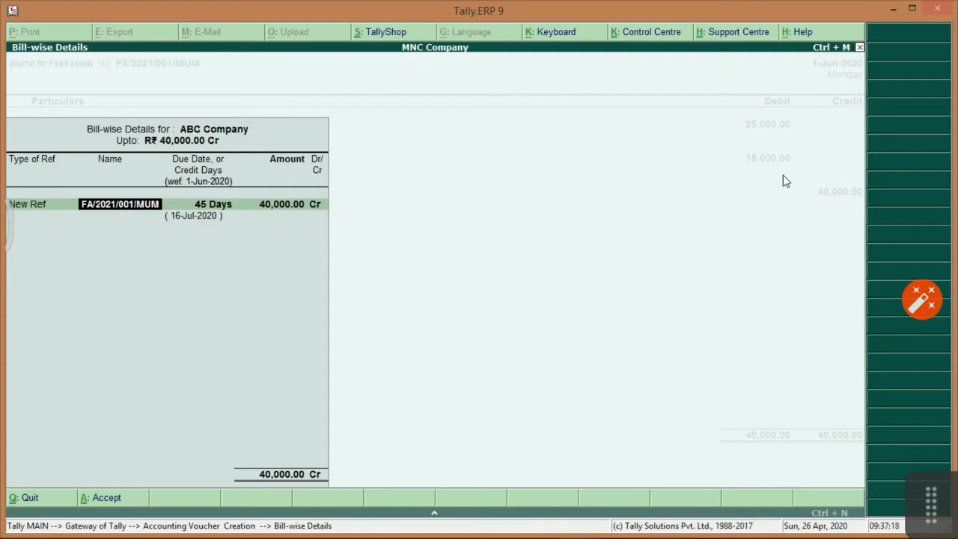
{"action": "type", "text": "Inv"}
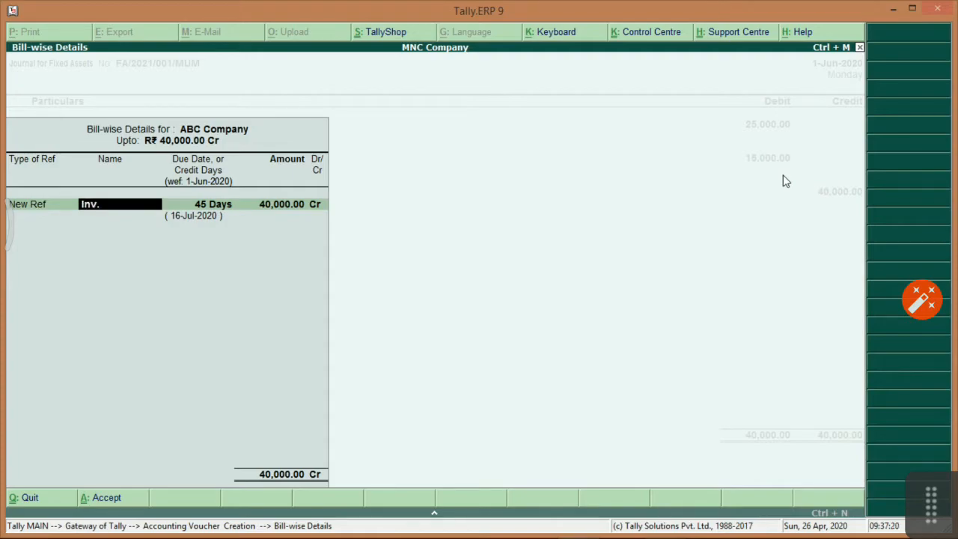
{"action": "type", "text": ".No.AB/2021/1"}
{"action": "key", "text": "Return"}
{"action": "key", "text": "Return"}
{"action": "key", "text": "Return"}
{"action": "key", "text": "Return"}
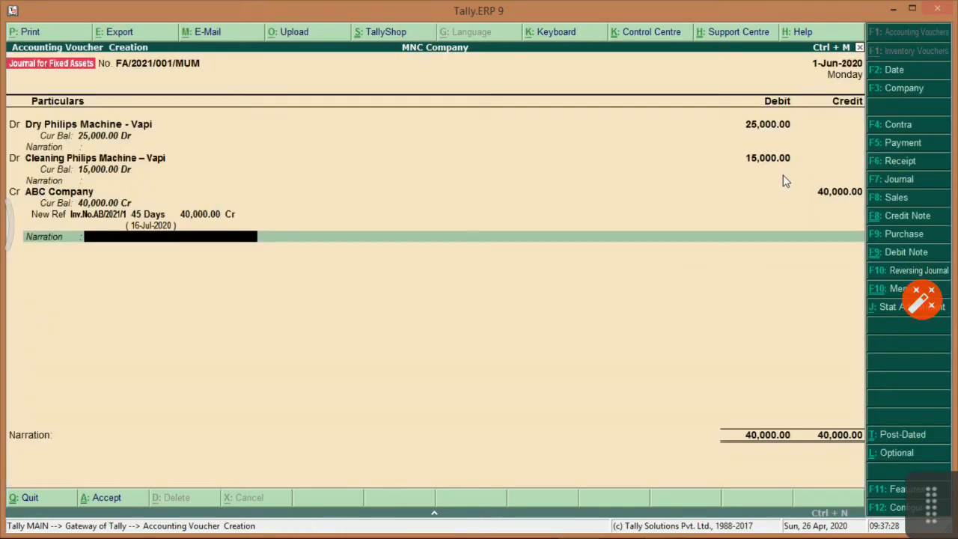
Add the narration 'Being purchase of Fixed Assets for Vapi Location' and save the journal.
{"action": "type", "text": "Being"}
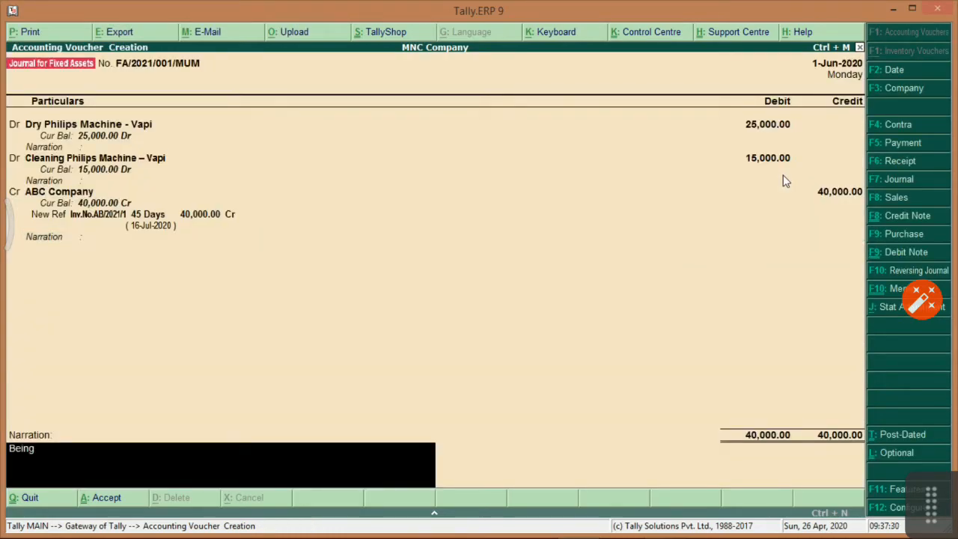
{"action": "type", "text": " purchase of Fixe"}
{"action": "key", "text": "BackSpace"}
{"action": "key", "text": "BackSpace"}
{"action": "key", "text": "BackSpace"}
{"action": "type", "text": "ixed"}
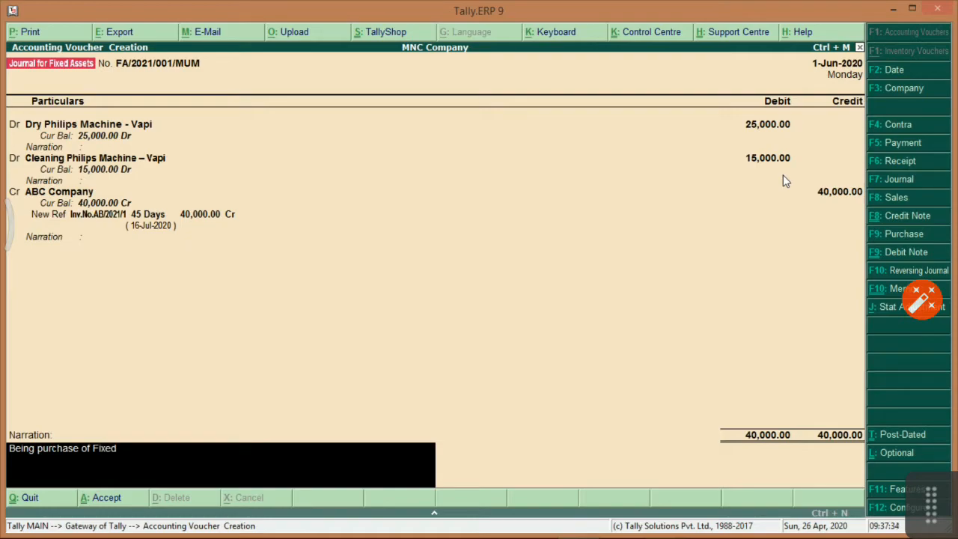
{"action": "type", "text": " Assets for Vapi Location."}
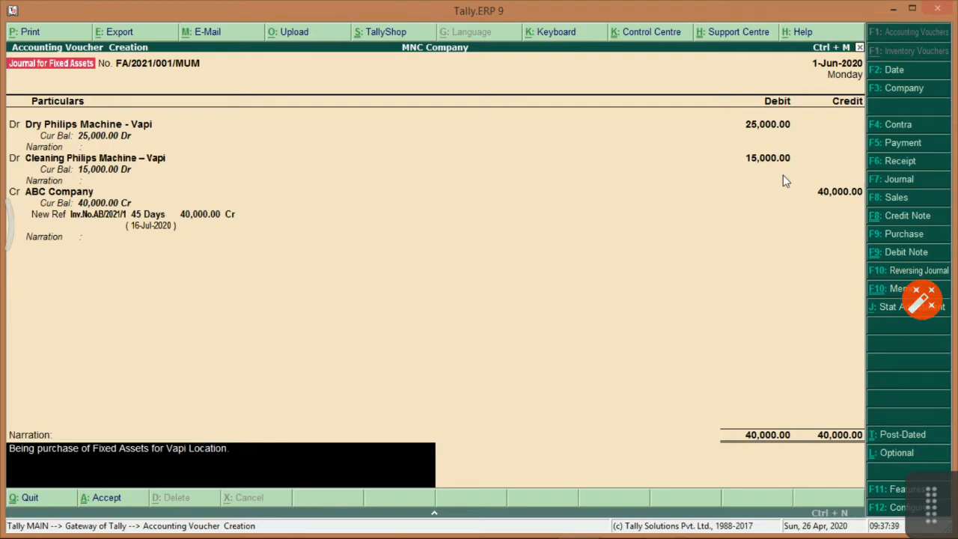
{"action": "key", "text": "Return"}
{"action": "key", "text": "Return"}
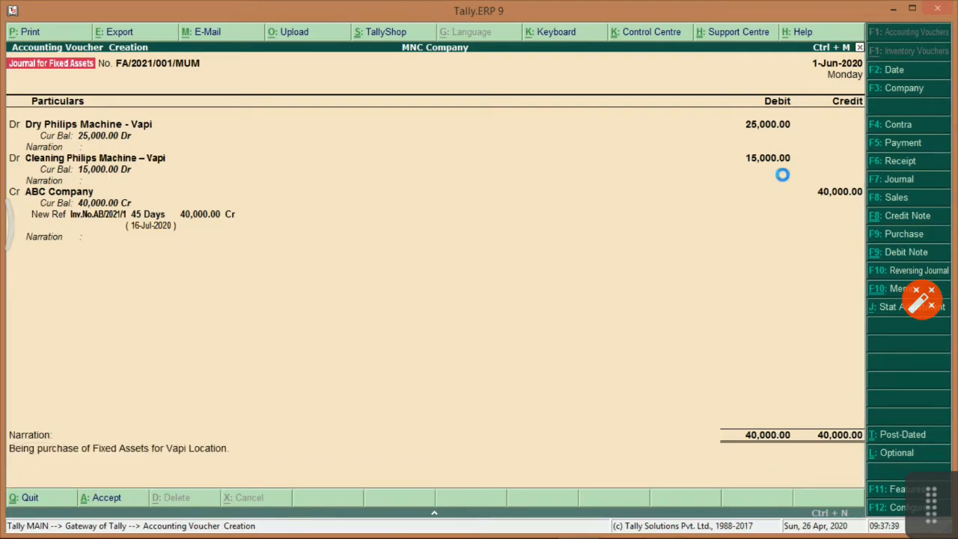
{"action": "key", "text": "Escape"}
{"action": "key", "text": "Return"}
Highlight the 'How to show presentation in Trial Balance' question in the task sheet.
{"action": "key", "text": "alt+Tab"}
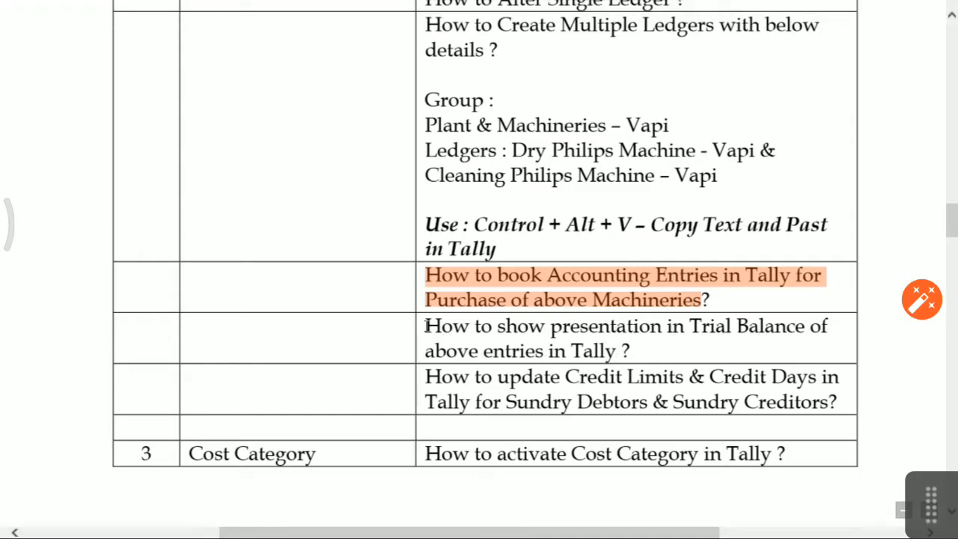
{"action": "left_click_drag", "start_coordinate": [425, 326], "coordinate": [615, 347]}
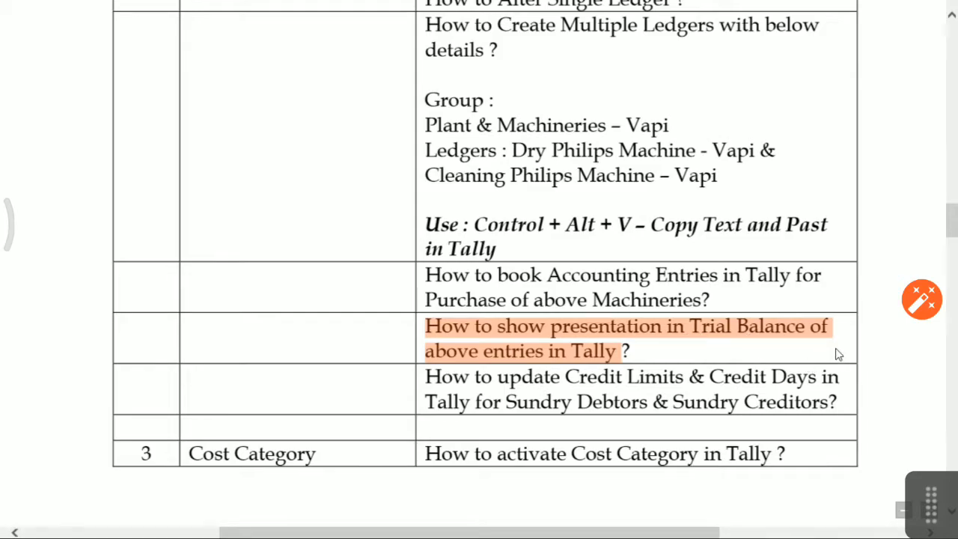
{"action": "key", "text": "alt+Tab"}
{"action": "key", "text": "Down"}
{"action": "key", "text": "Down"}
{"action": "key", "text": "Down"}
{"action": "key", "text": "Down"}
{"action": "key", "text": "Down"}
{"action": "key", "text": "Down"}
{"action": "key", "text": "Down"}
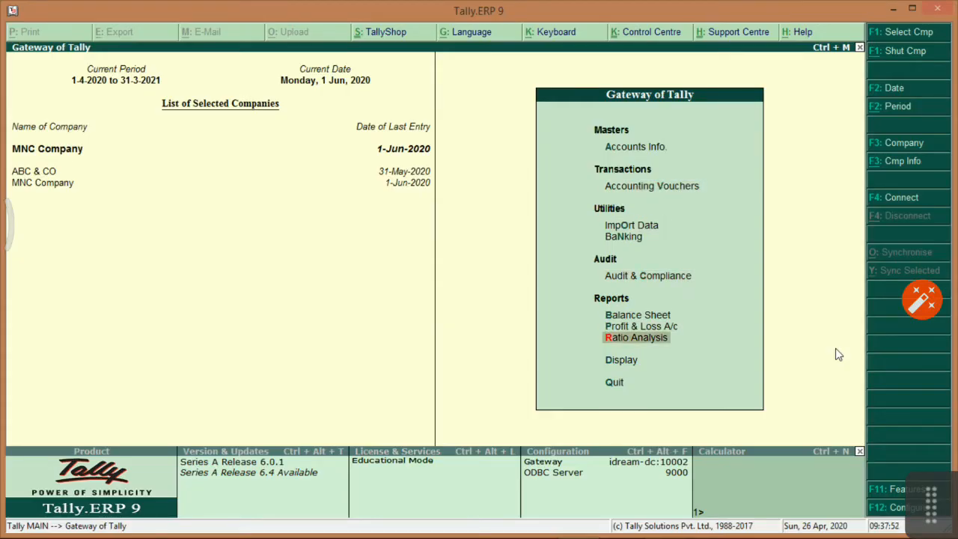
Open the Trial Balance in detailed form.
{"action": "key", "text": "Return"}
{"action": "key", "text": "Return"}
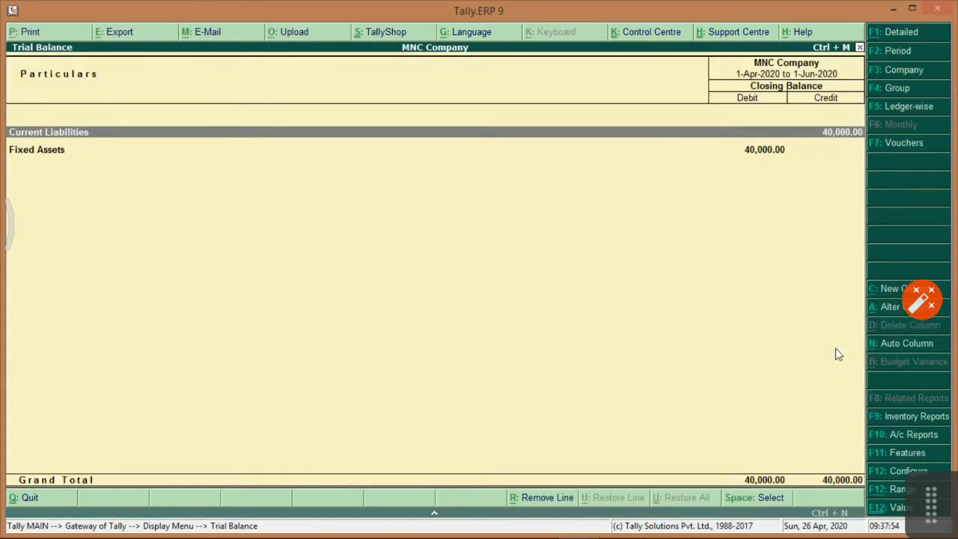
{"action": "key", "text": "Down"}
{"action": "key", "text": "Up"}
{"action": "left_click", "coordinate": [887, 36]}
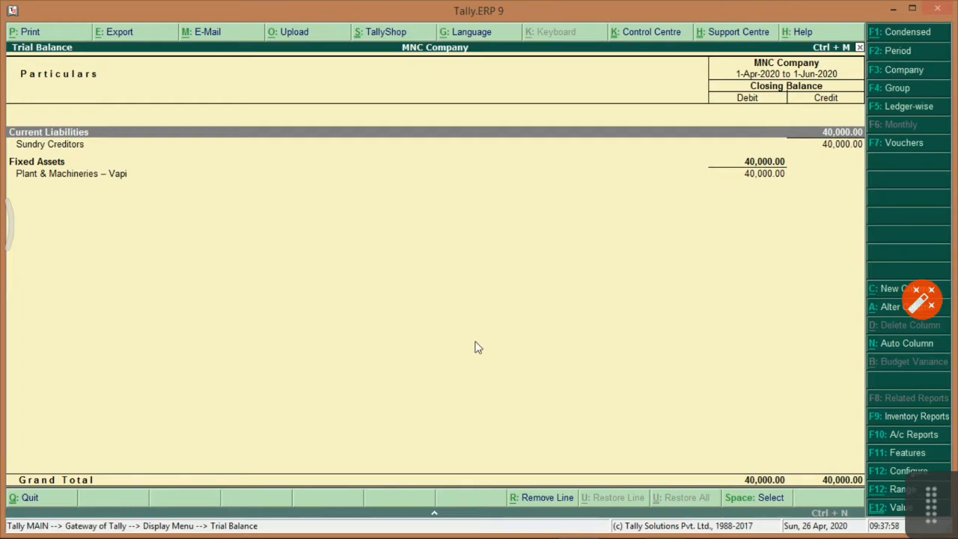
Expand Sundry Creditors and Plant & Machineries – Vapi to check the 40,000 entries.
{"action": "key", "text": "Down"}
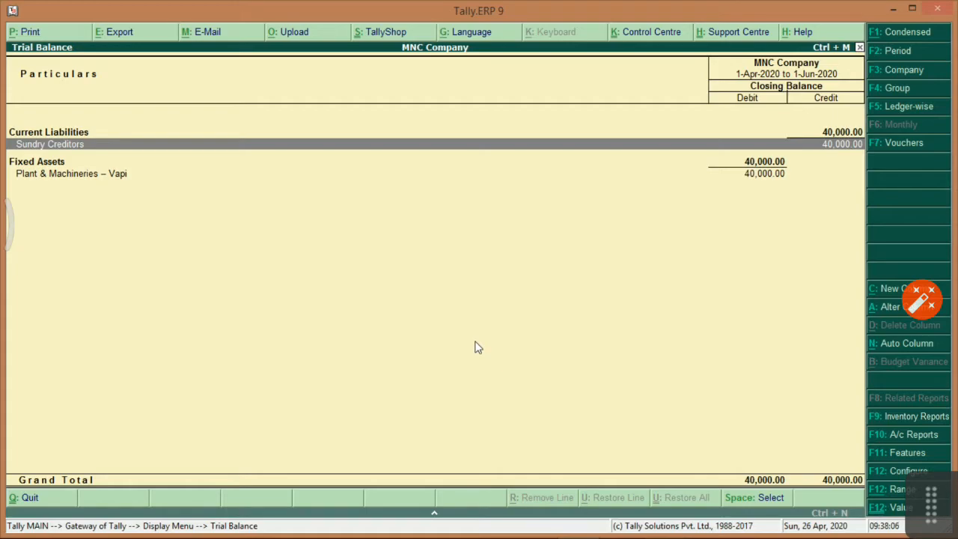
{"action": "key", "text": "shift+Return"}
{"action": "key", "text": "Down"}
{"action": "key", "text": "Down"}
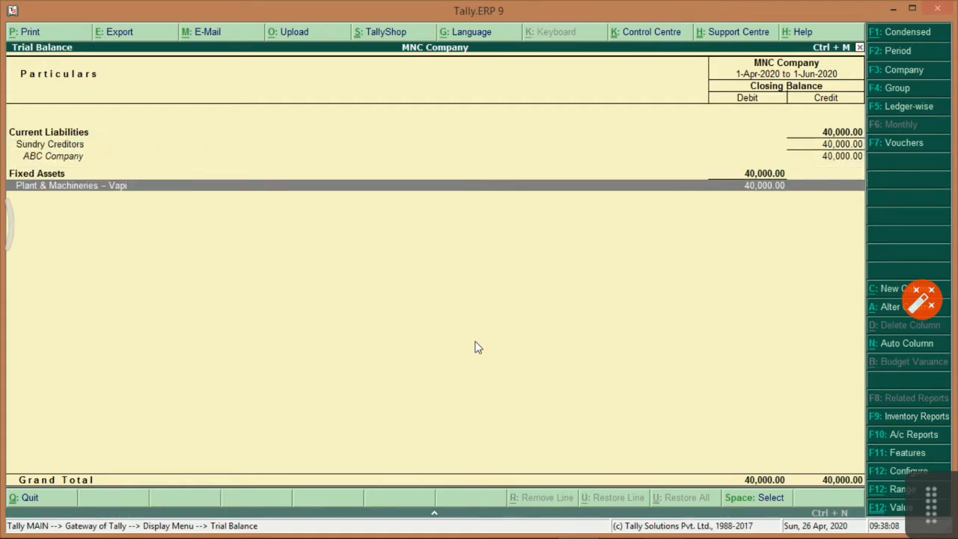
{"action": "key", "text": "shift+Return"}
{"action": "key", "text": "Down"}
{"action": "key", "text": "Down"}
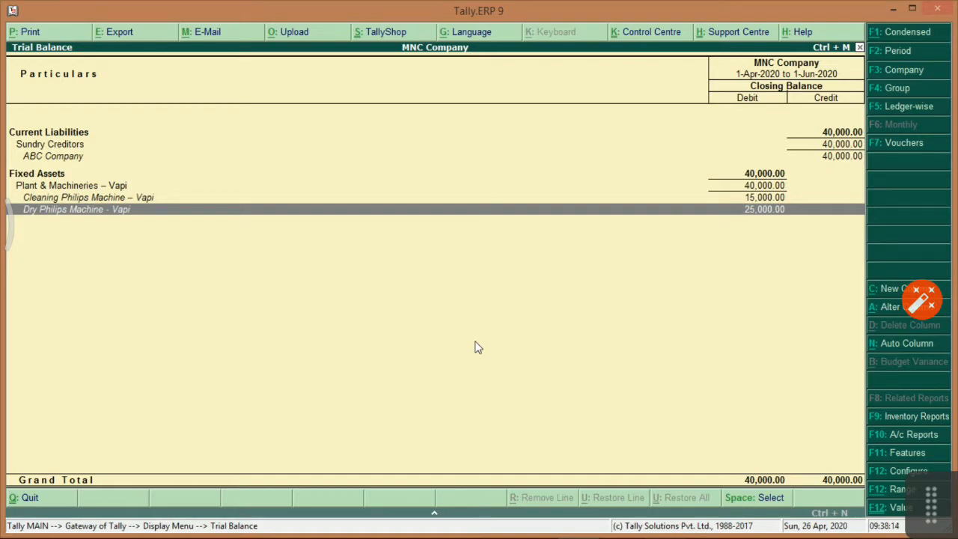
{"action": "key", "text": "Up"}
{"action": "key", "text": "Up"}
{"action": "key", "text": "Up"}
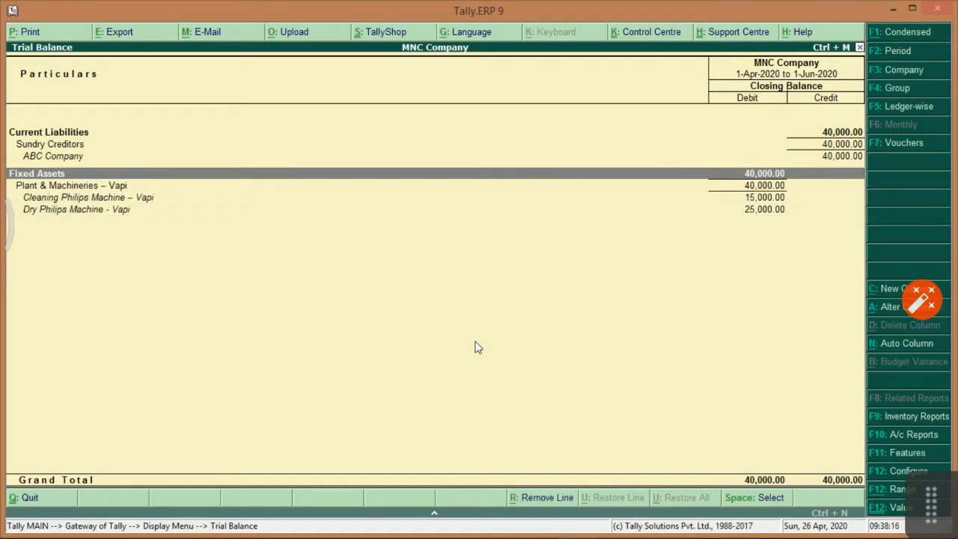
{"action": "key", "text": "Up"}
{"action": "key", "text": "Up"}
{"action": "key", "text": "Up"}
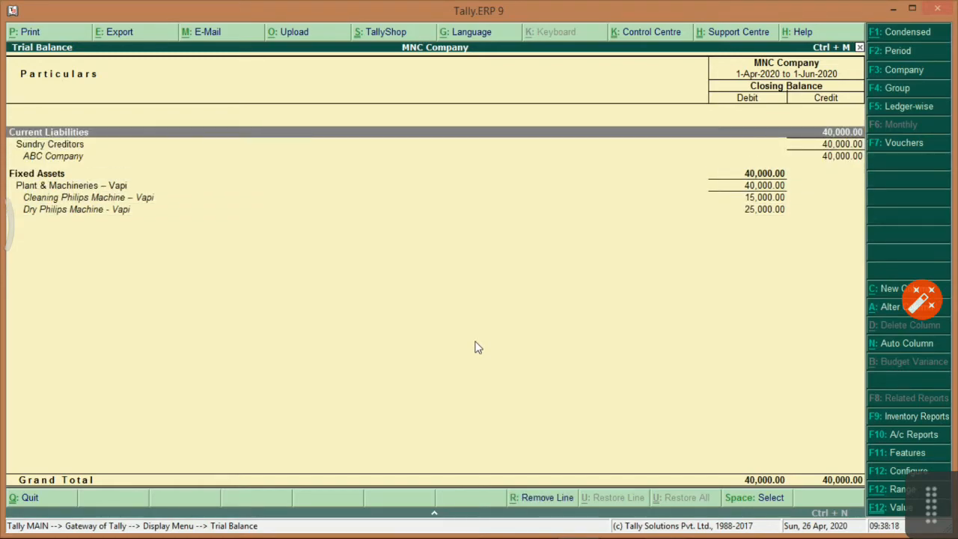
{"action": "key", "text": "Down"}
{"action": "key", "text": "Down"}
{"action": "key", "text": "Down"}
{"action": "key", "text": "Down"}
{"action": "key", "text": "alt+Tab"}
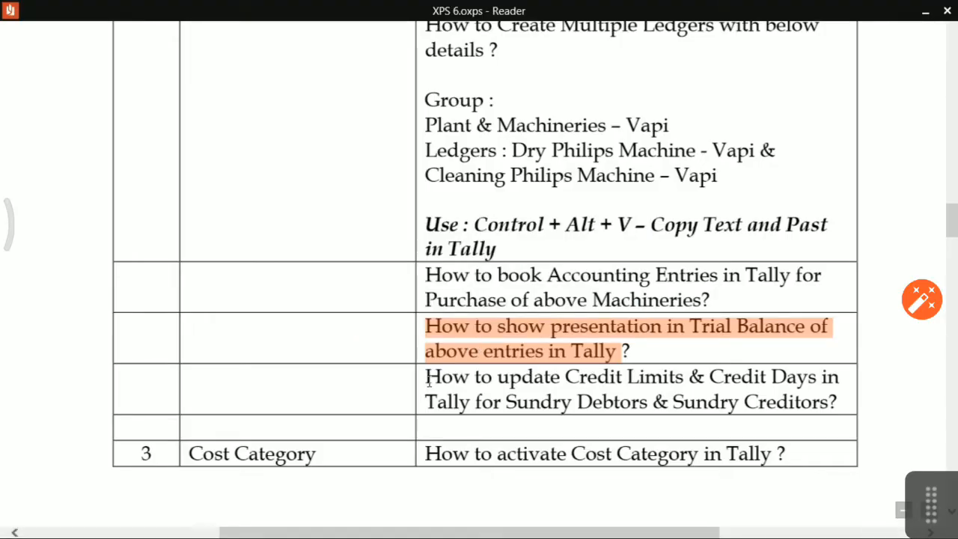
Highlight the Credit Limits & Credit Days question and close the Trial Balance.
{"action": "left_click_drag", "start_coordinate": [426, 379], "coordinate": [794, 410]}
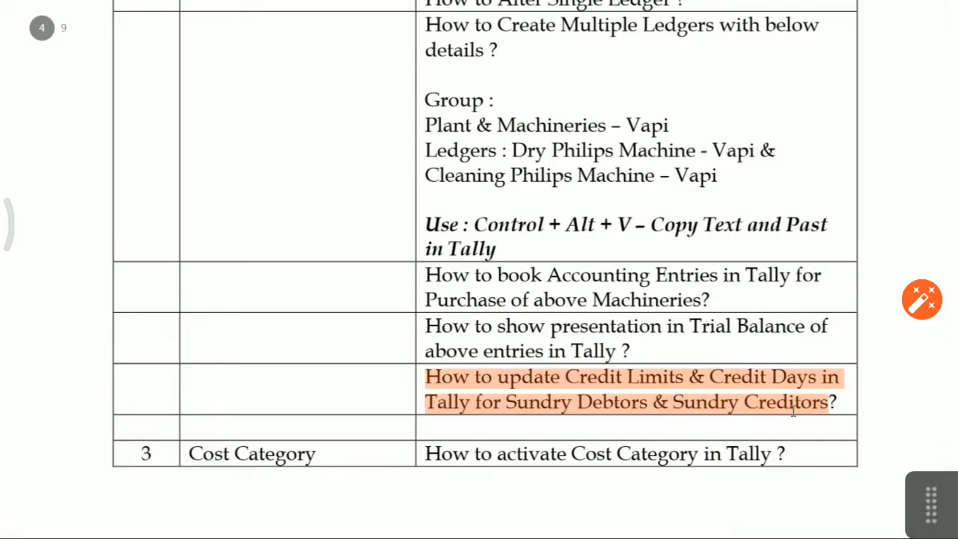
{"action": "key", "text": "alt+Tab"}
{"action": "key", "text": "Escape"}
{"action": "key", "text": "Escape"}
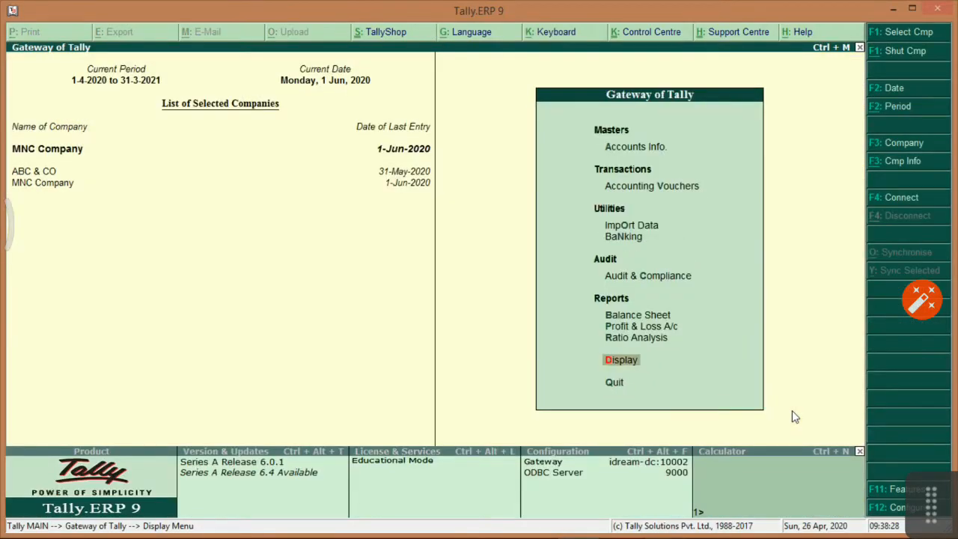
Open multi-ledger Credit Limits setup for the Sundry Creditors group.
{"action": "key", "text": "Down"}
{"action": "key", "text": "Down"}
{"action": "key", "text": "Down"}
{"action": "key", "text": "Up"}
{"action": "key", "text": "Return"}
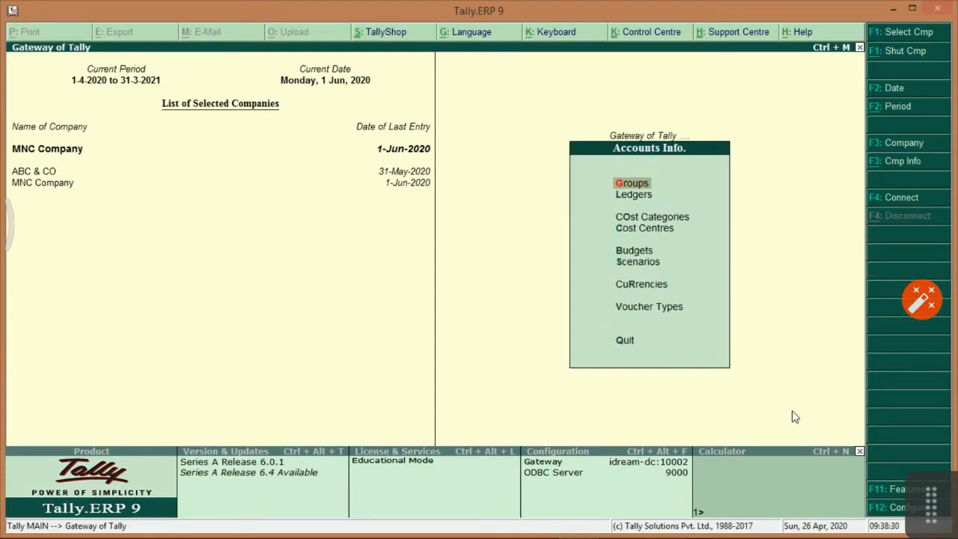
{"action": "key", "text": "Down"}
{"action": "key", "text": "Return"}
{"action": "key", "text": "Down"}
{"action": "key", "text": "Down"}
{"action": "key", "text": "Down"}
{"action": "key", "text": "Down"}
{"action": "key", "text": "Down"}
{"action": "key", "text": "Down"}
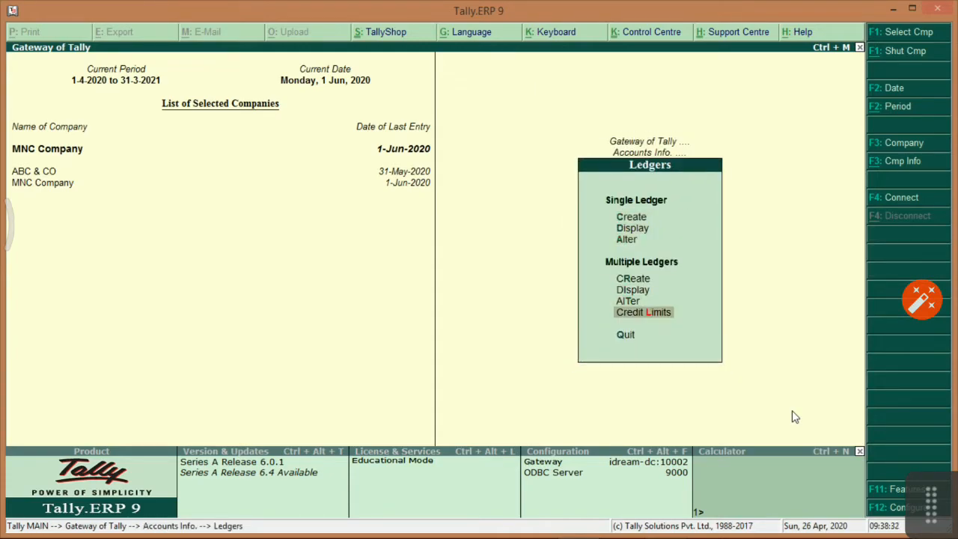
{"action": "key", "text": "Return"}
{"action": "key", "text": "Down"}
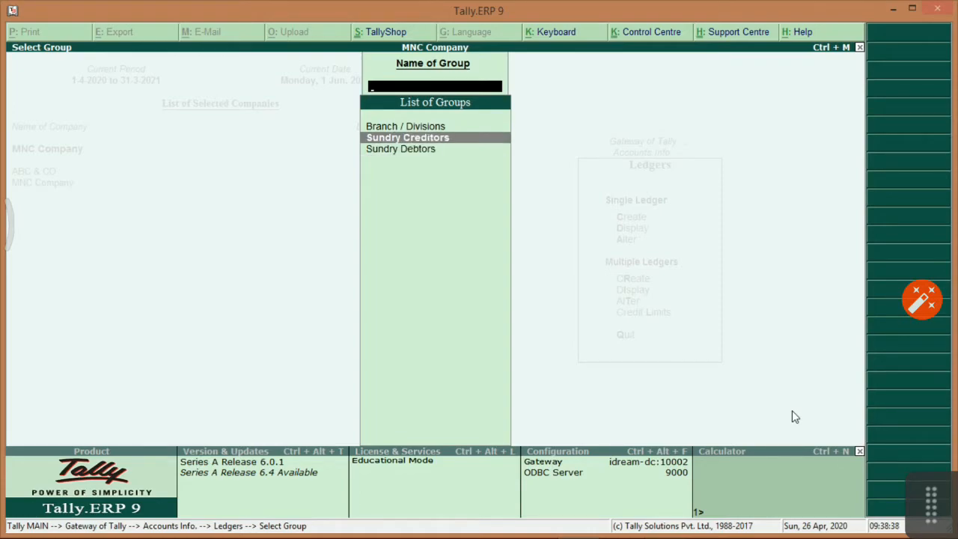
Back out to the Gateway of Tally and scroll down the task sheet.
{"action": "key", "text": "Escape"}
{"action": "key", "text": "Escape"}
{"action": "key", "text": "Escape"}
{"action": "key", "text": "alt+Tab"}
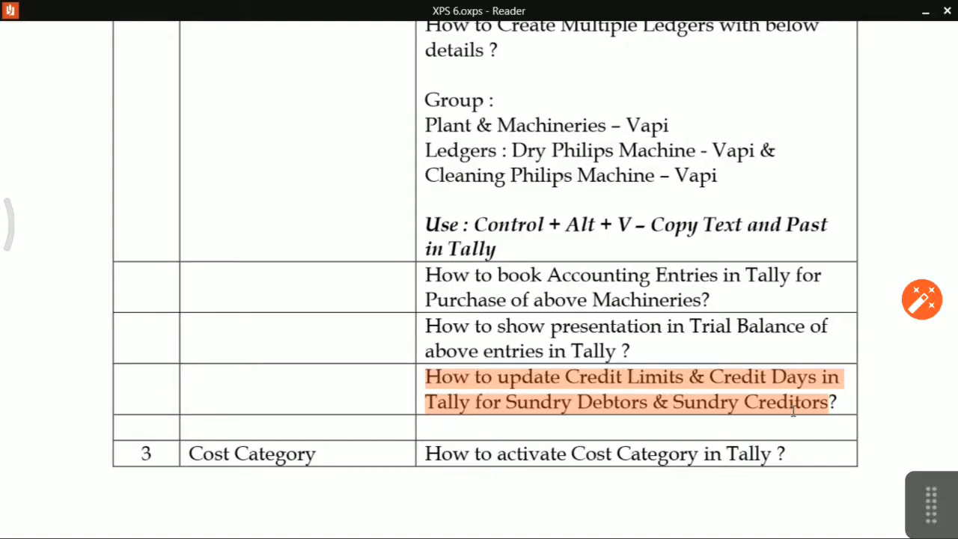
{"action": "scroll", "coordinate": [794, 410], "scroll_direction": "down", "scroll_amount": 4}
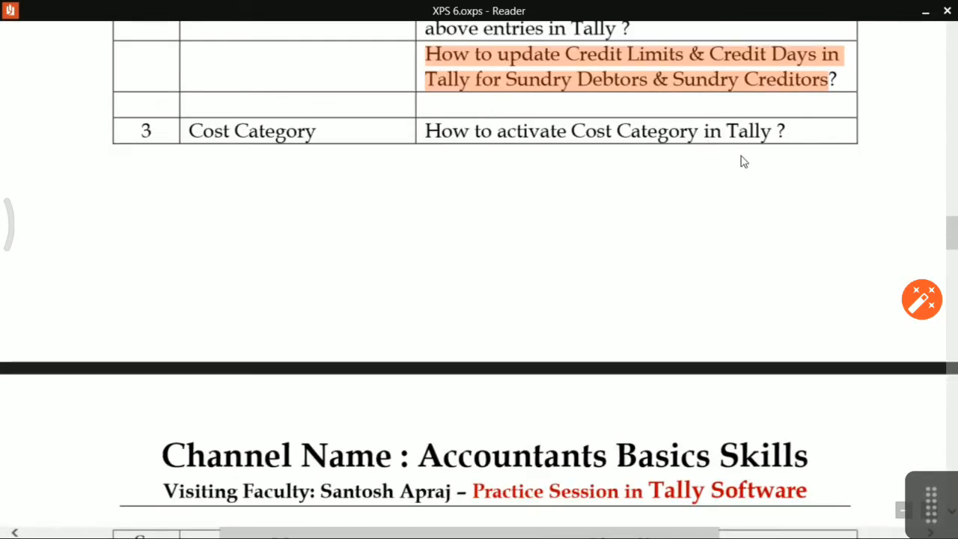
{"action": "key", "text": "alt+Tab"}
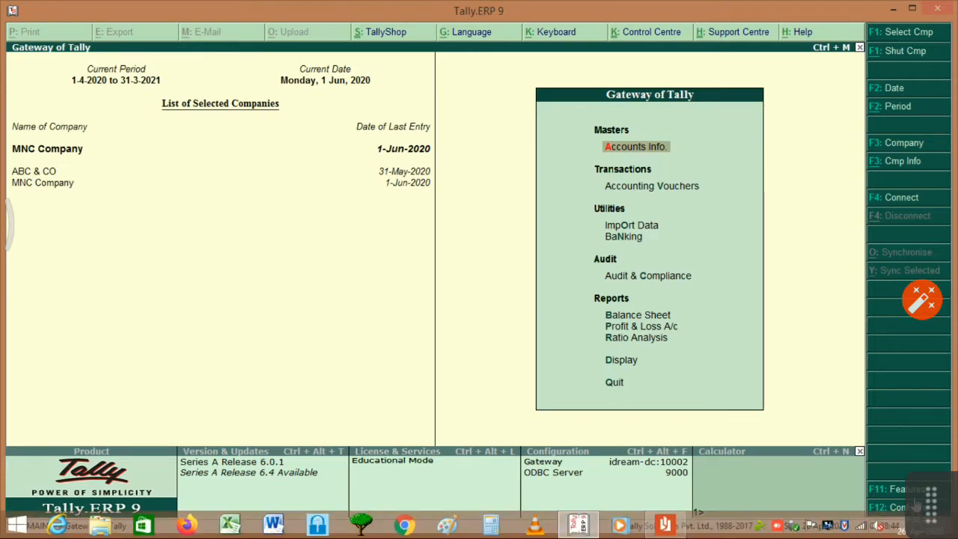
Review MNC Company's accounting features with cost centres enabled, quit unchanged, and return to the practice document.
{"action": "key", "text": "F11"}
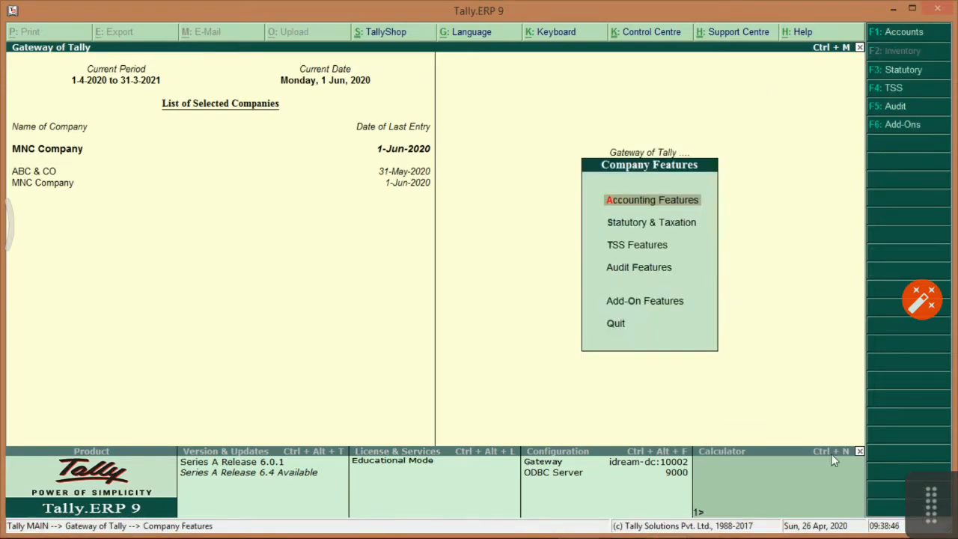
{"action": "key", "text": "Return"}
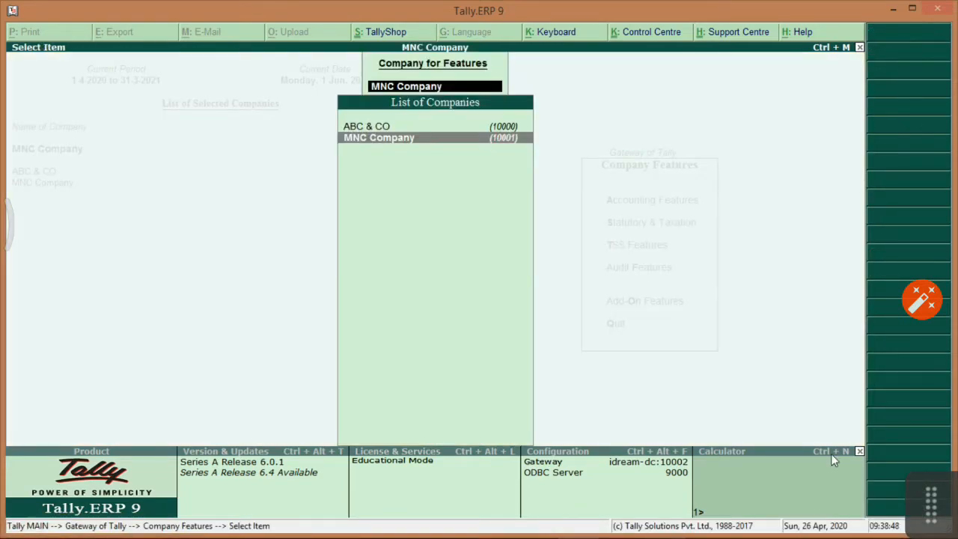
{"action": "key", "text": "Return"}
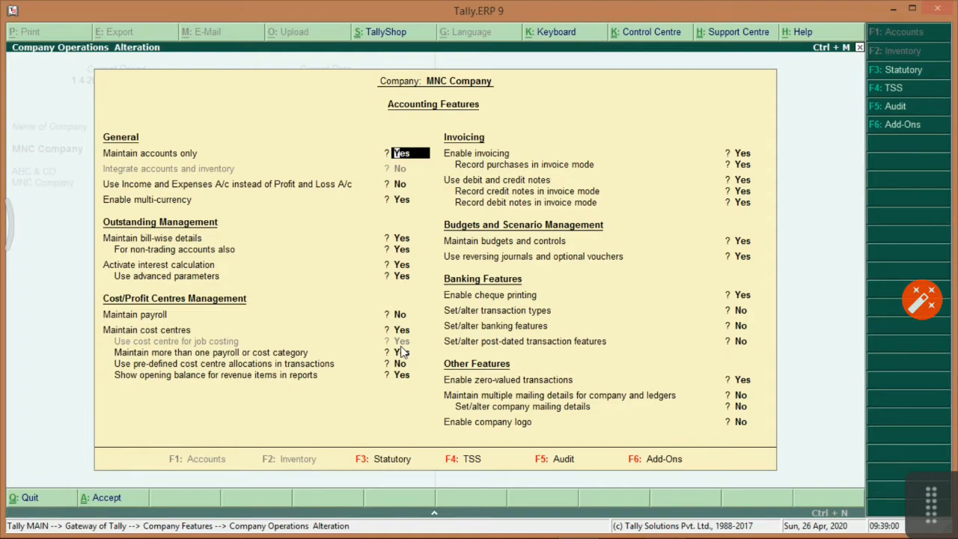
{"action": "key", "text": "Escape"}
{"action": "key", "text": "Escape"}
{"action": "key", "text": "Return"}
{"action": "key", "text": "Escape"}
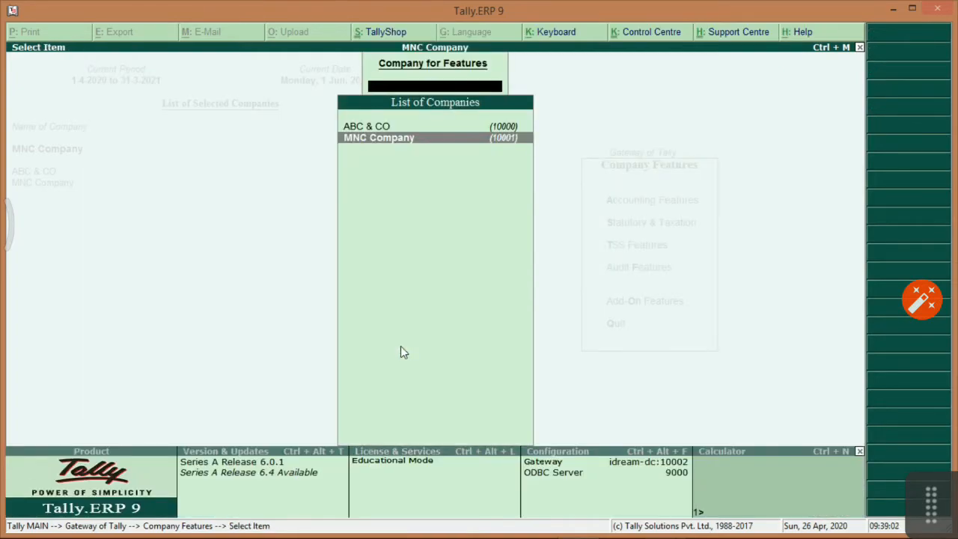
{"action": "key", "text": "Escape"}
{"action": "key", "text": "Escape"}
{"action": "key", "text": "Down"}
{"action": "key", "text": "Down"}
{"action": "key", "text": "Up"}
{"action": "key", "text": "Up"}
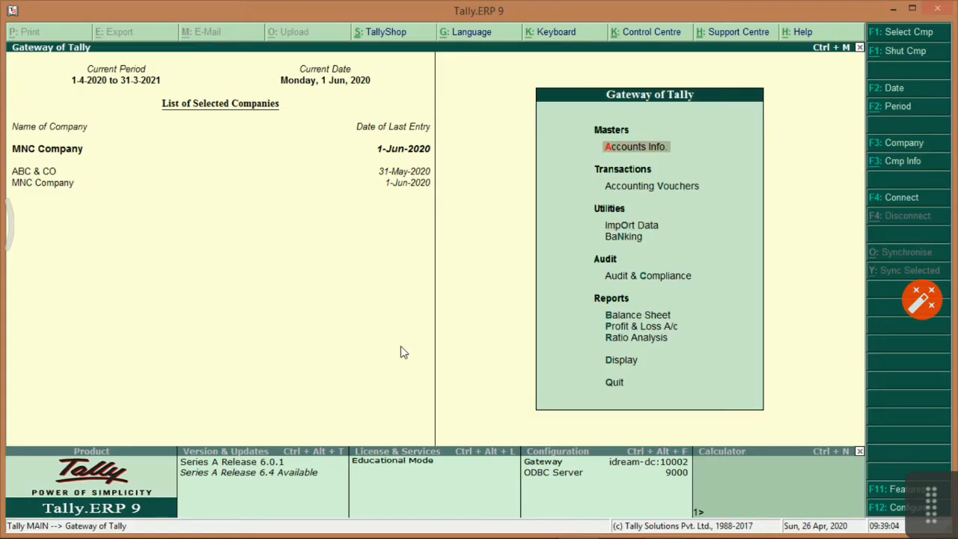
{"action": "key", "text": "alt+Tab"}
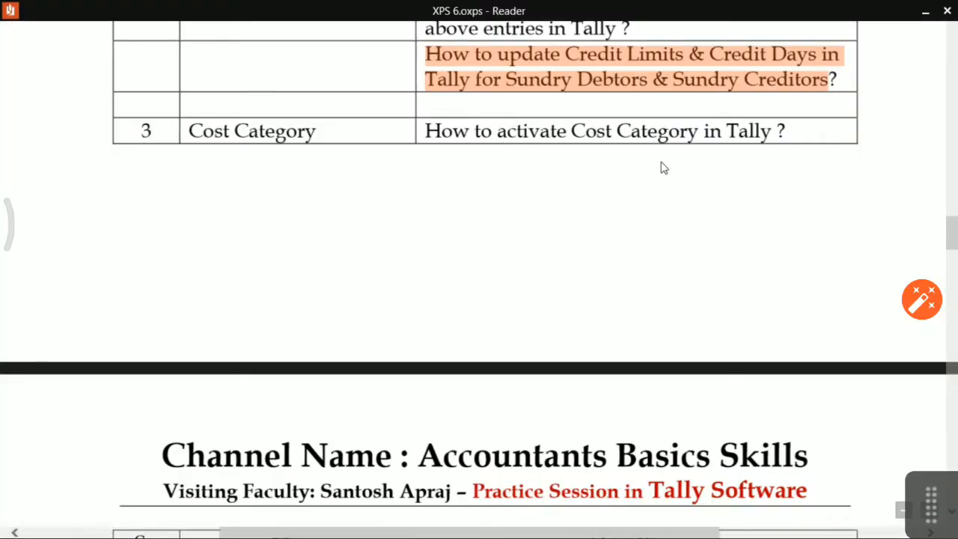
Scroll the practice sheet to the Display Cost Centres page, then go back to Tally.
{"action": "scroll", "coordinate": [653, 205], "scroll_direction": "down", "scroll_amount": 5}
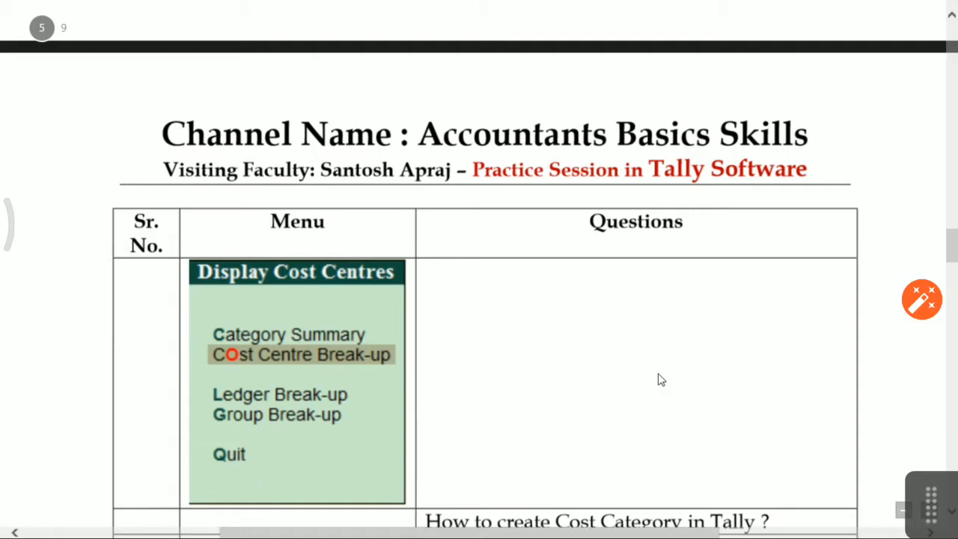
{"action": "key", "text": "alt+Tab"}
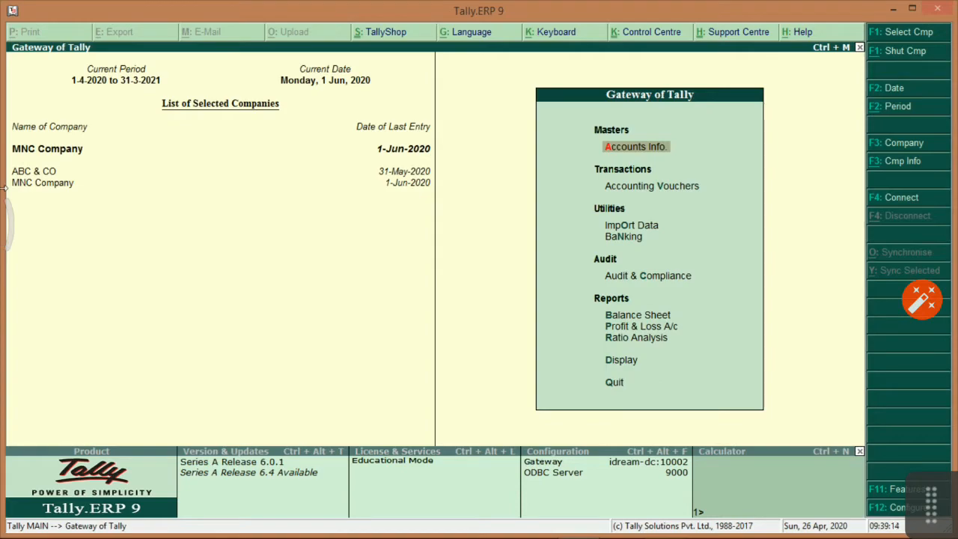
{"action": "left_click", "coordinate": [53, 175]}
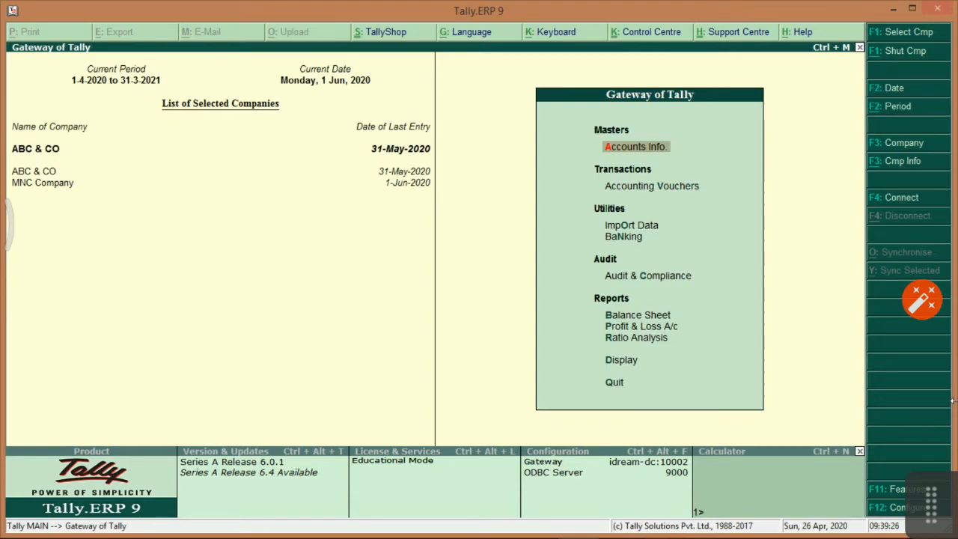
{"action": "key", "text": "Down"}
{"action": "key", "text": "Down"}
{"action": "key", "text": "Down"}
{"action": "key", "text": "Down"}
{"action": "key", "text": "Down"}
{"action": "key", "text": "Down"}
{"action": "key", "text": "Down"}
{"action": "key", "text": "Down"}
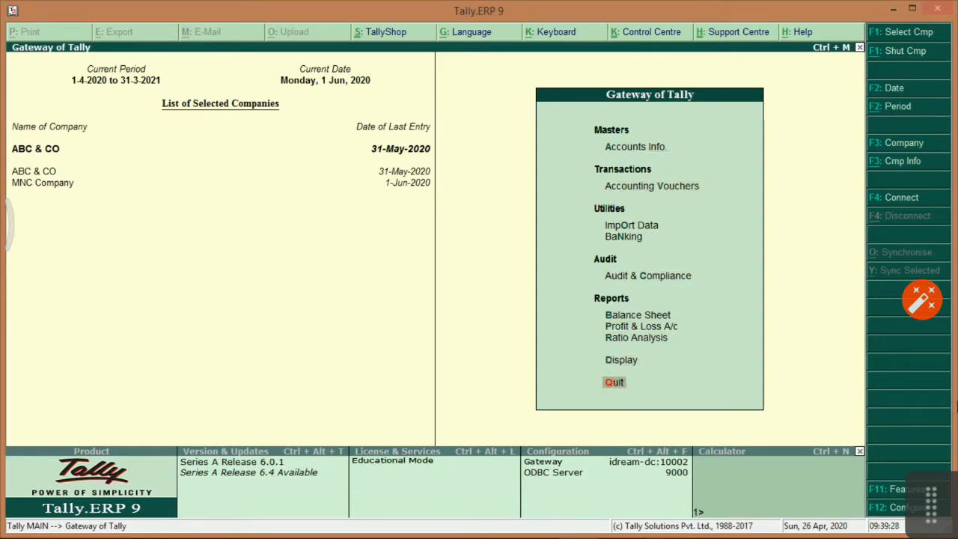
{"action": "key", "text": "Up"}
{"action": "key", "text": "Return"}
{"action": "key", "text": "Down"}
{"action": "key", "text": "Down"}
{"action": "key", "text": "Down"}
{"action": "key", "text": "Return"}
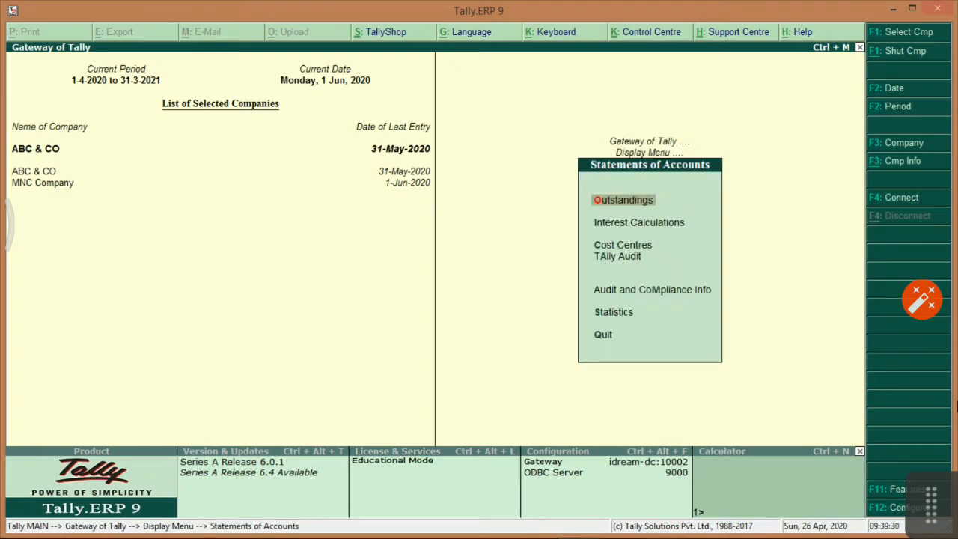
{"action": "key", "text": "Down"}
{"action": "key", "text": "Down"}
{"action": "key", "text": "Down"}
{"action": "key", "text": "Up"}
{"action": "key", "text": "Return"}
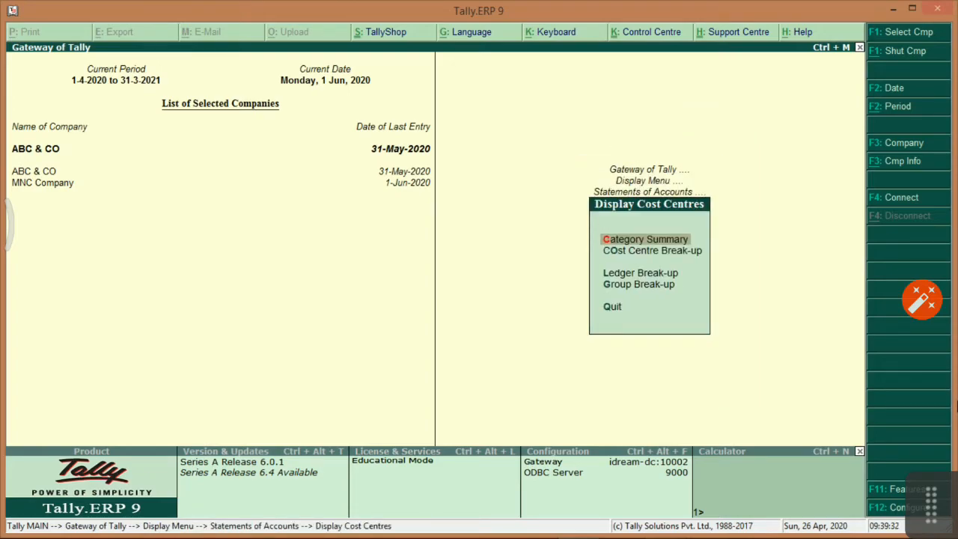
{"action": "key", "text": "Return"}
{"action": "key", "text": "Down"}
{"action": "key", "text": "Down"}
{"action": "key", "text": "Down"}
{"action": "key", "text": "Down"}
{"action": "key", "text": "Down"}
{"action": "key", "text": "Down"}
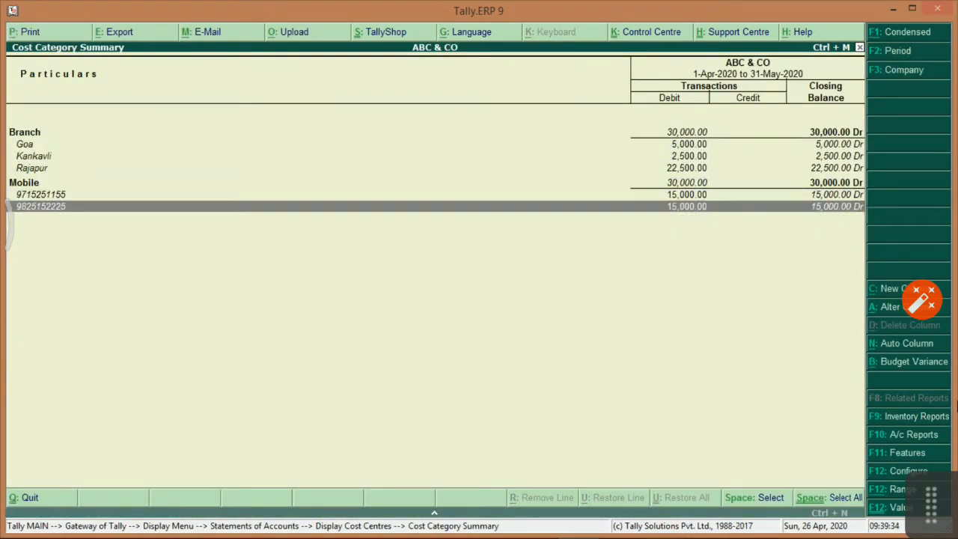
{"action": "key", "text": "Up"}
{"action": "key", "text": "Up"}
{"action": "key", "text": "Up"}
{"action": "key", "text": "Up"}
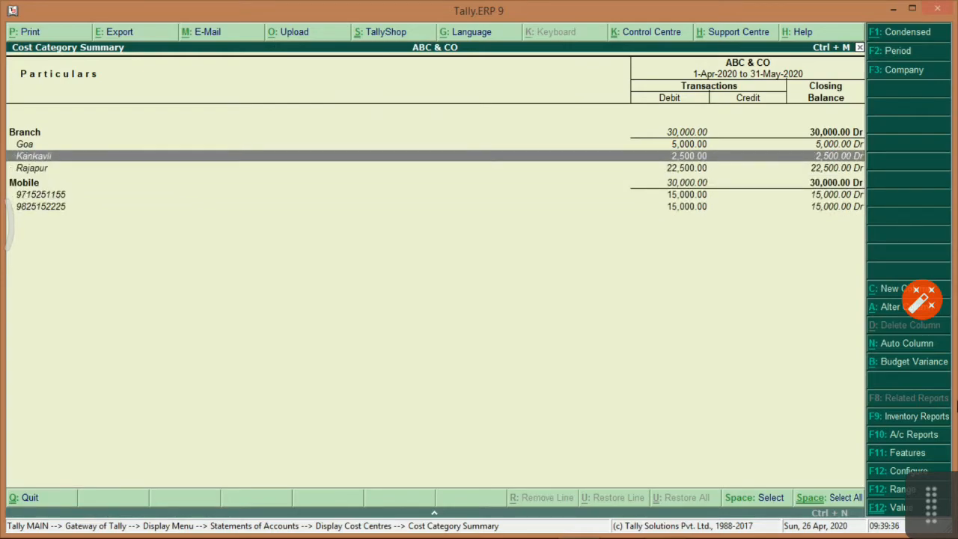
{"action": "key", "text": "Up"}
{"action": "key", "text": "Return"}
{"action": "key", "text": "Return"}
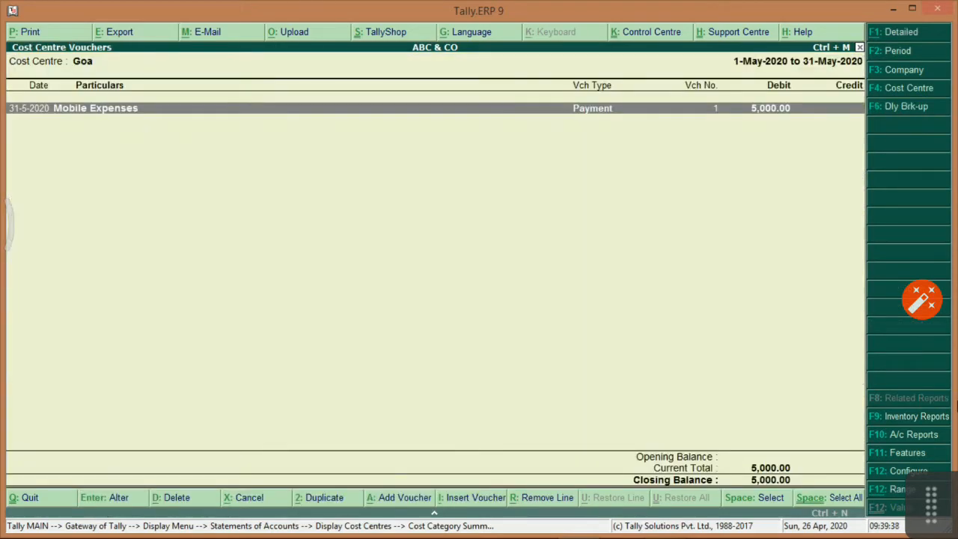
{"action": "key", "text": "Return"}
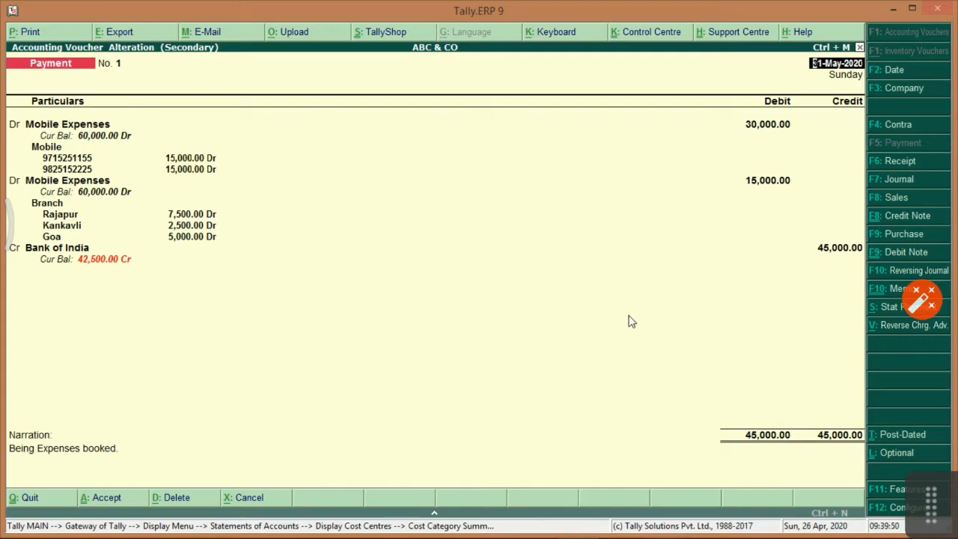
{"action": "key", "text": "Escape"}
{"action": "key", "text": "y"}
{"action": "key", "text": "Escape"}
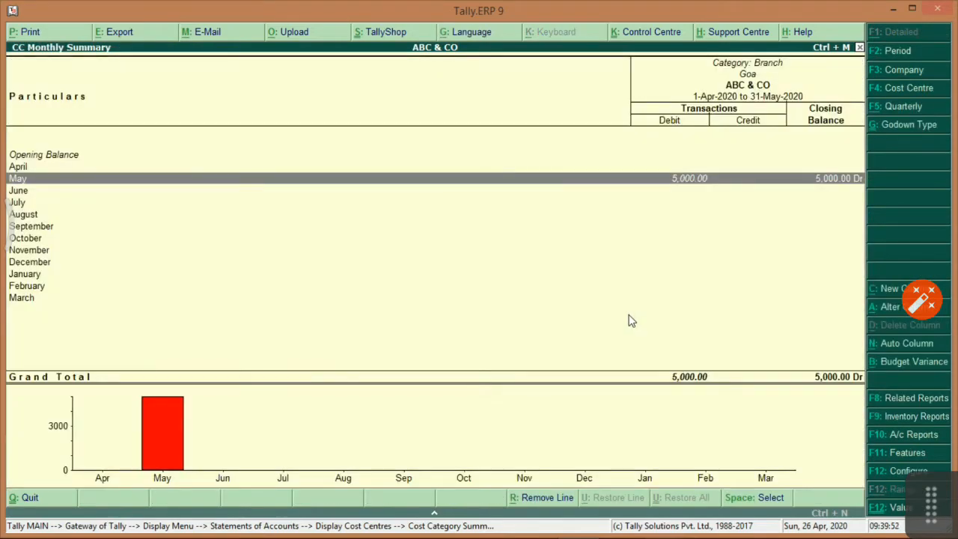
{"action": "key", "text": "Escape"}
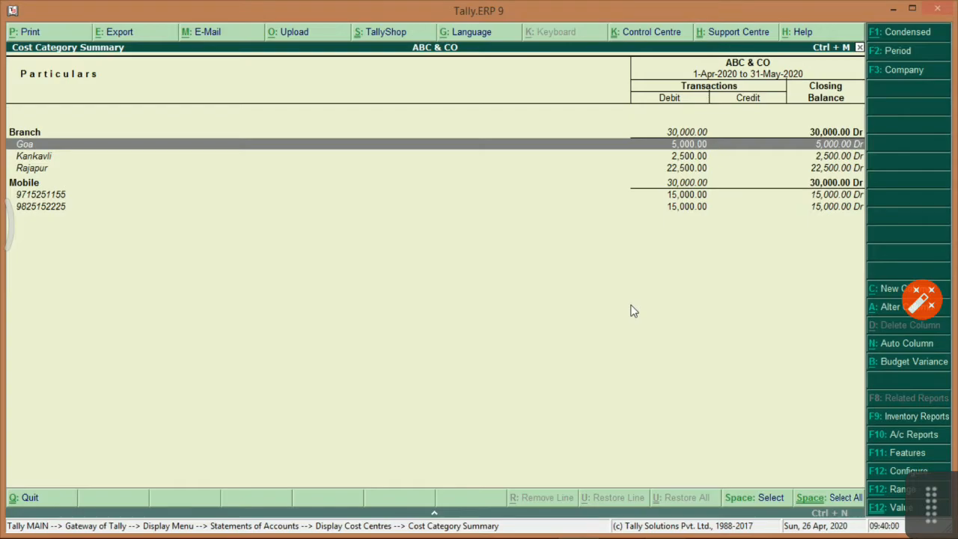
{"action": "key", "text": "Escape"}
{"action": "key", "text": "Down"}
{"action": "key", "text": "Return"}
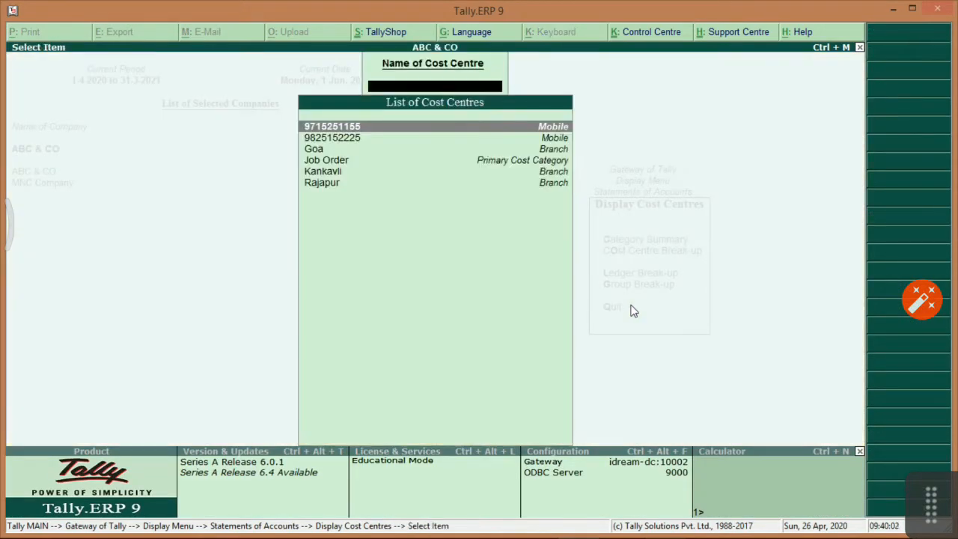
{"action": "key", "text": "Return"}
{"action": "key", "text": "Escape"}
{"action": "key", "text": "Escape"}
View the Ledger Break-up of Mobile Expenses by cost centre.
{"action": "key", "text": "Down"}
{"action": "key", "text": "Return"}
{"action": "key", "text": "Return"}
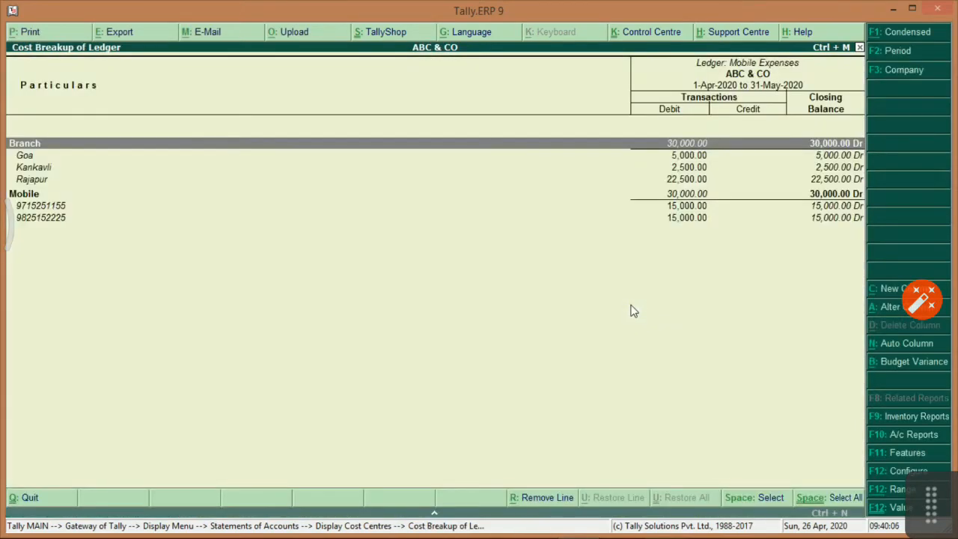
{"action": "key", "text": "Escape"}
{"action": "key", "text": "Escape"}
{"action": "key", "text": "Escape"}
{"action": "key", "text": "Down"}
View the Indirect Expenses Group Break-up (Branch and Mobile 30,000.00 Dr each), then return to the task sheet.
{"action": "key", "text": "Return"}
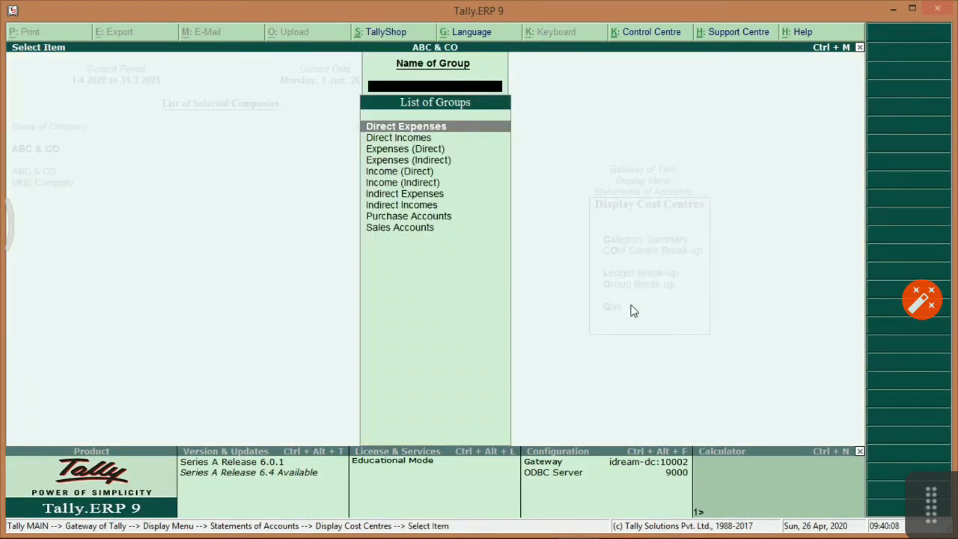
{"action": "key", "text": "Down"}
{"action": "key", "text": "Down"}
{"action": "key", "text": "Down"}
{"action": "key", "text": "Down"}
{"action": "key", "text": "Down"}
{"action": "key", "text": "Down"}
{"action": "key", "text": "Return"}
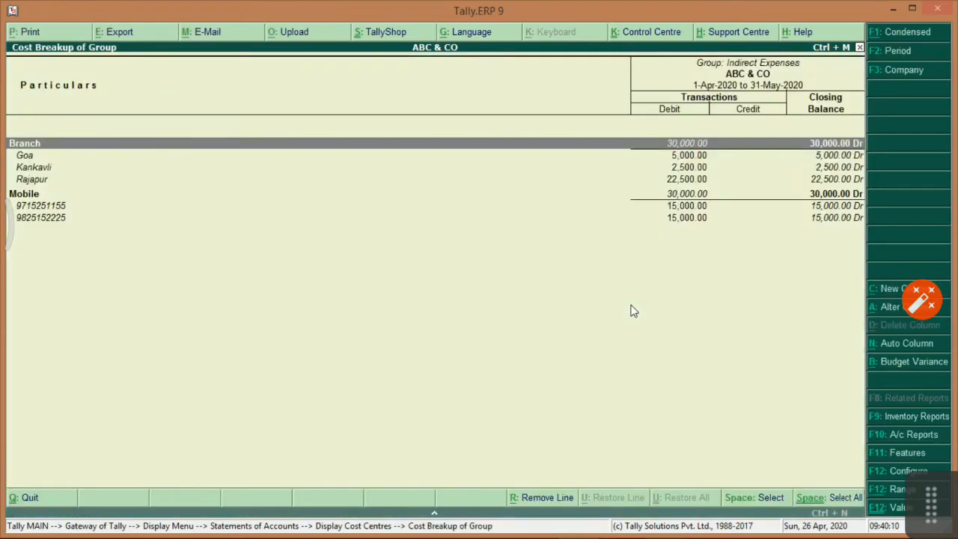
{"action": "key", "text": "Down"}
{"action": "key", "text": "Down"}
{"action": "key", "text": "Down"}
{"action": "key", "text": "Down"}
{"action": "key", "text": "Down"}
{"action": "key", "text": "Down"}
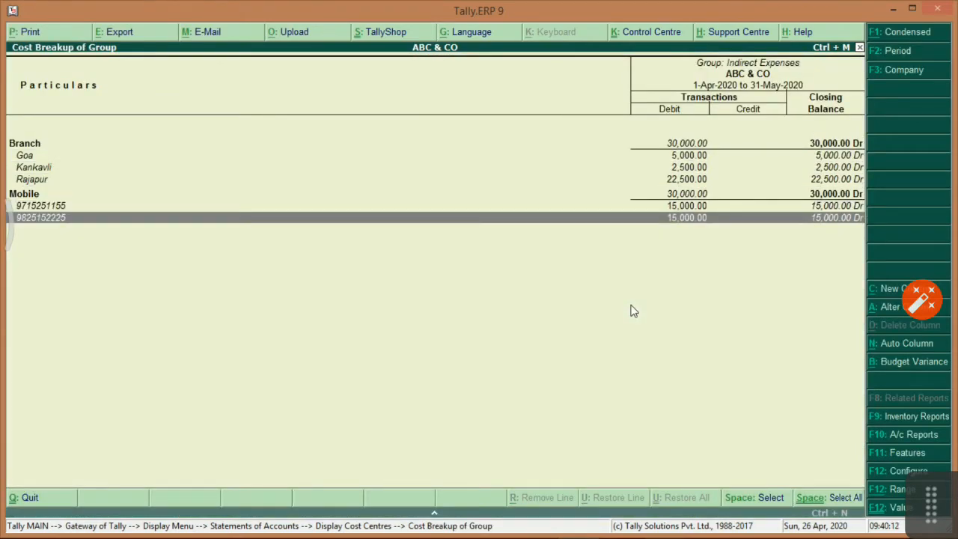
{"action": "key", "text": "Escape"}
{"action": "key", "text": "Escape"}
{"action": "key", "text": "Escape"}
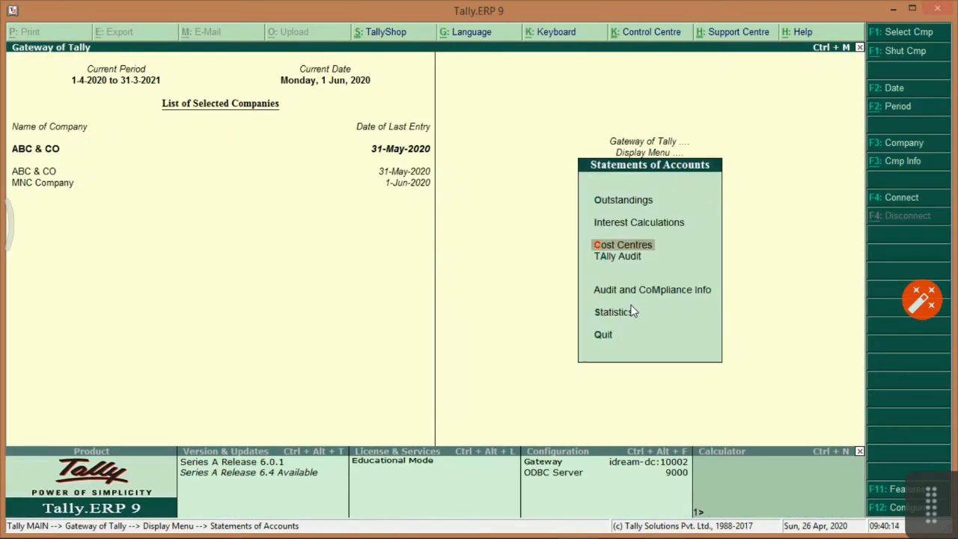
{"action": "key", "text": "Escape"}
{"action": "key", "text": "alt+Tab"}
Scroll the practice sheet down to the Cost Centre and Voucher Types questions.
{"action": "scroll", "coordinate": [424, 369], "scroll_direction": "down", "scroll_amount": 1}
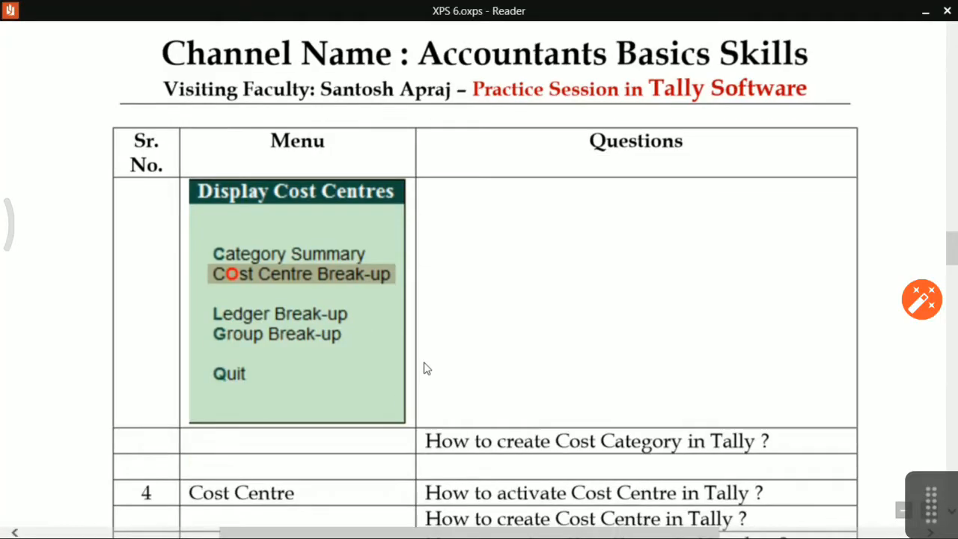
{"action": "scroll", "coordinate": [424, 368], "scroll_direction": "down", "scroll_amount": 3}
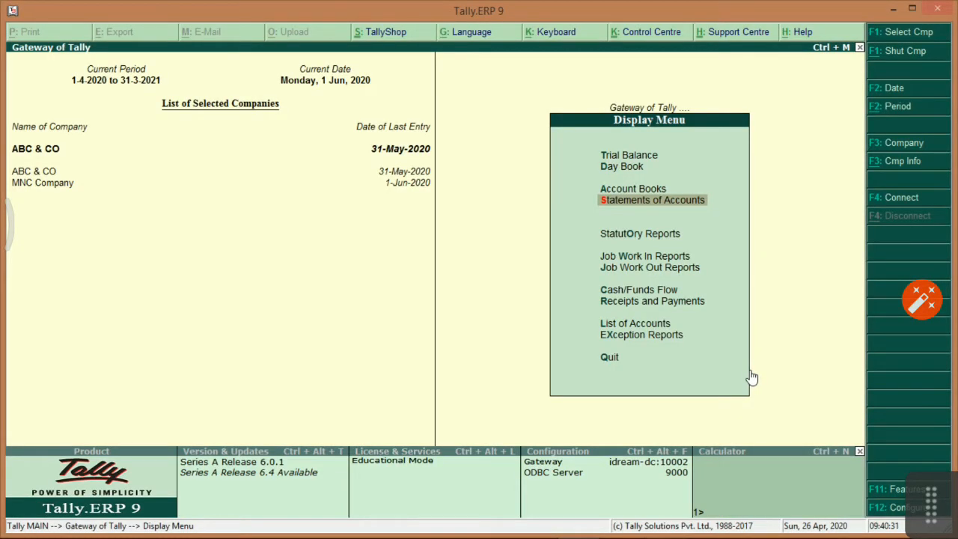
Open the May payment voucher from Goa's cost category summary for alteration.
{"action": "key", "text": "Down"}
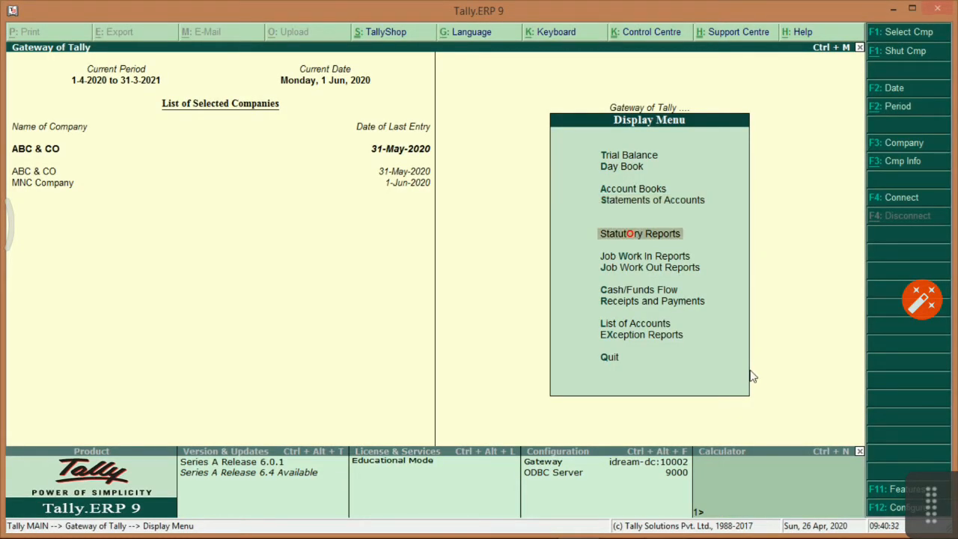
{"action": "key", "text": "Up"}
{"action": "key", "text": "Return"}
{"action": "key", "text": "Down"}
{"action": "key", "text": "Down"}
{"action": "key", "text": "Return"}
{"action": "key", "text": "Return"}
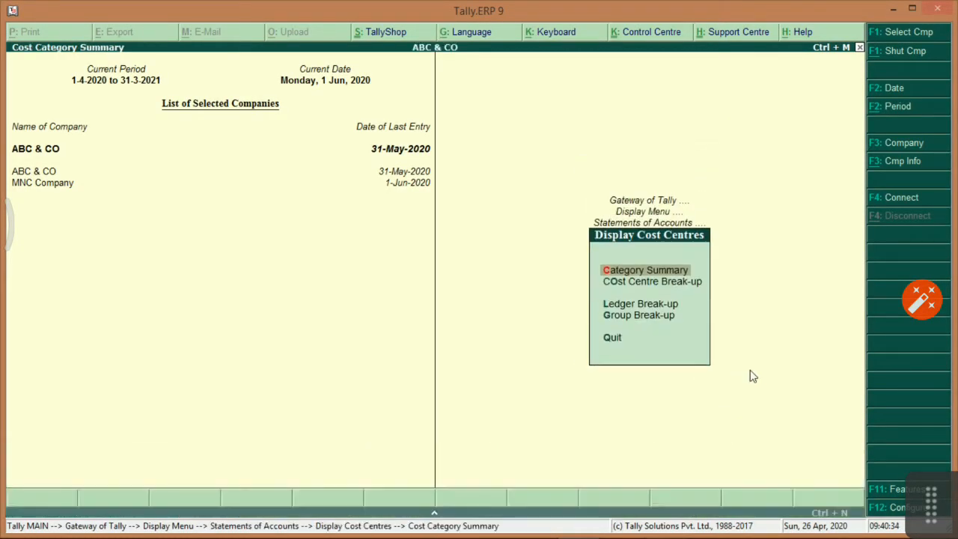
{"action": "key", "text": "Down"}
{"action": "key", "text": "Return"}
{"action": "key", "text": "Return"}
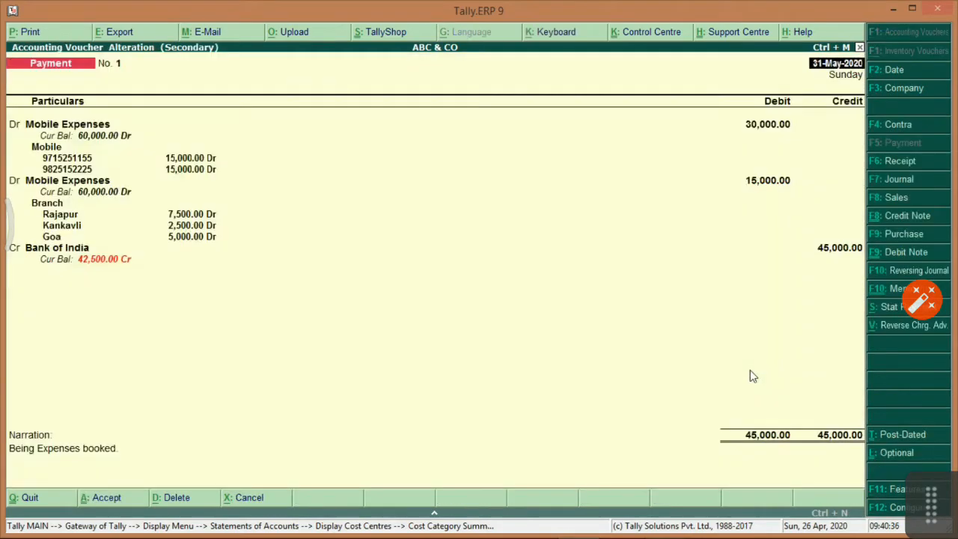
{"action": "key", "text": "Return"}
{"action": "key", "text": "Return"}
Add a 2,500.00 Mobile Expenses debit allocated to cost centre Rajapur.
{"action": "key", "text": "Return"}
{"action": "key", "text": "Return"}
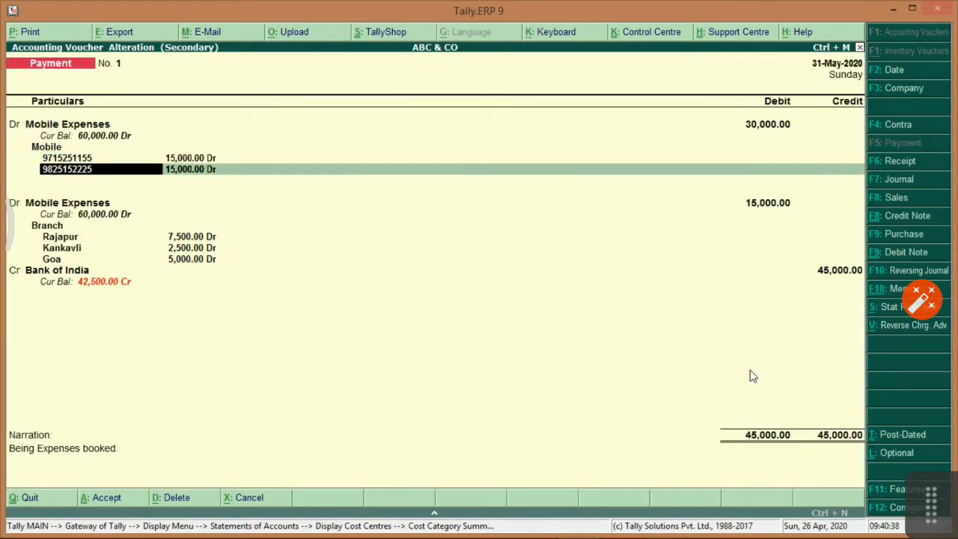
{"action": "key", "text": "Return"}
{"action": "key", "text": "Return"}
{"action": "key", "text": "Return"}
{"action": "key", "text": "Return"}
{"action": "key", "text": "Return"}
{"action": "key", "text": "Return"}
{"action": "key", "text": "Return"}
{"action": "key", "text": "Return"}
{"action": "key", "text": "Return"}
{"action": "key", "text": "Return"}
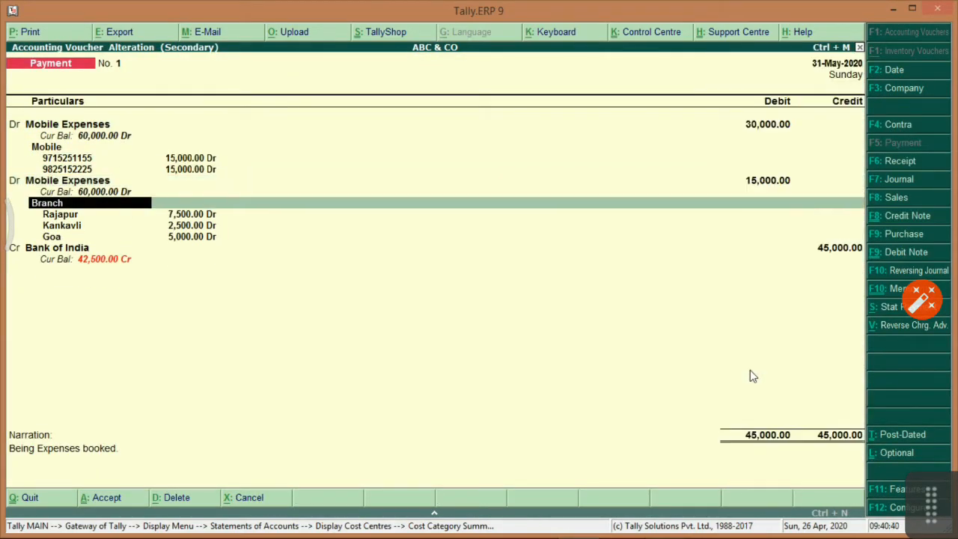
{"action": "key", "text": "Return"}
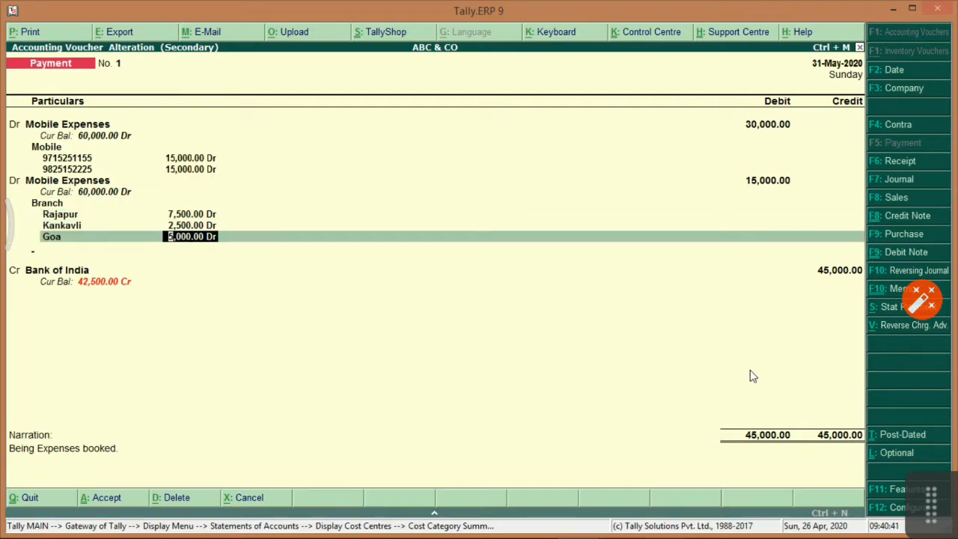
{"action": "key", "text": "Return"}
{"action": "key", "text": "Return"}
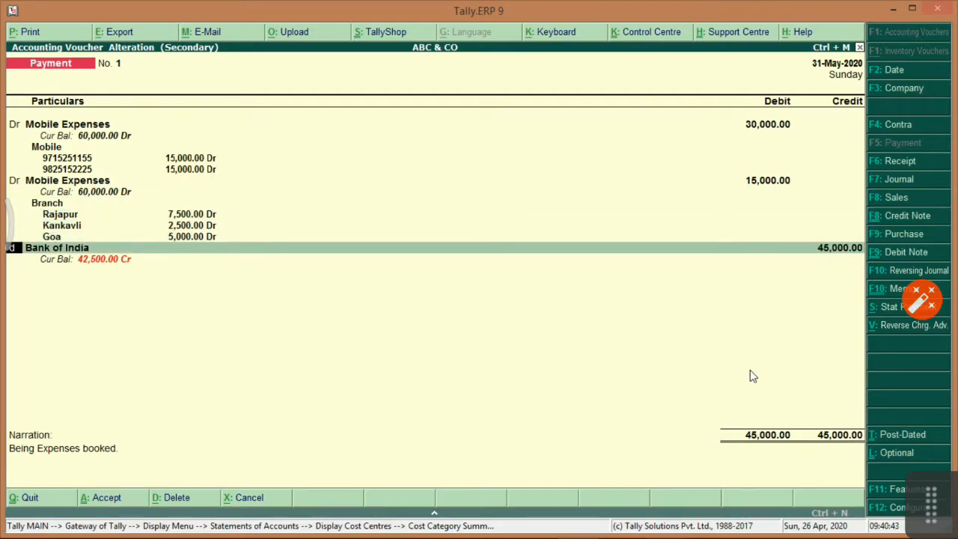
{"action": "type", "text": "dr"}
{"action": "key", "text": "Return"}
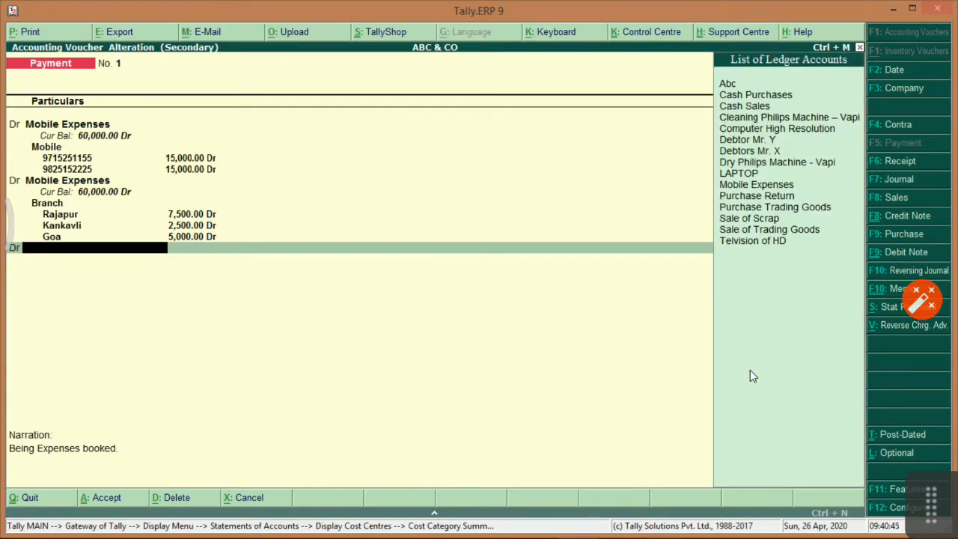
{"action": "type", "text": "Mob"}
{"action": "key", "text": "Return"}
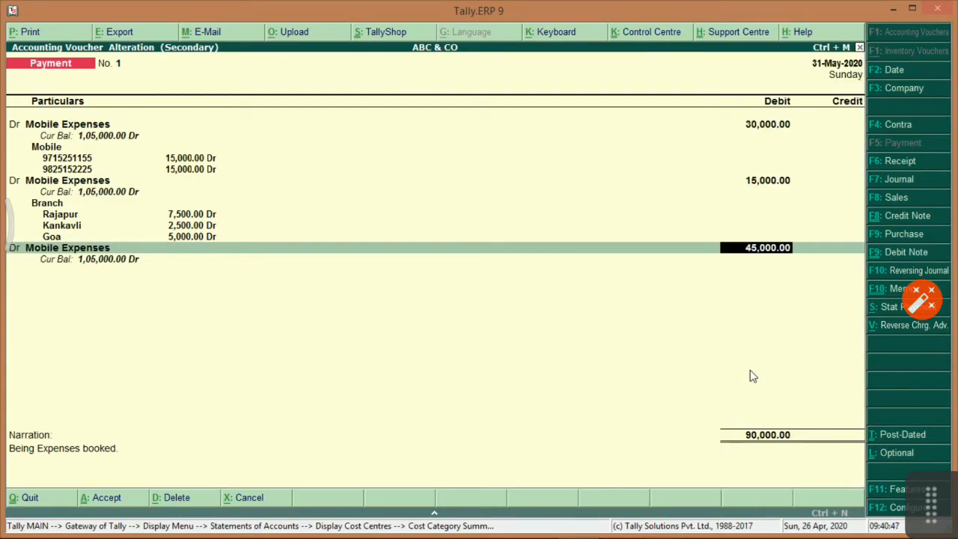
{"action": "type", "text": "2500"}
{"action": "key", "text": "Return"}
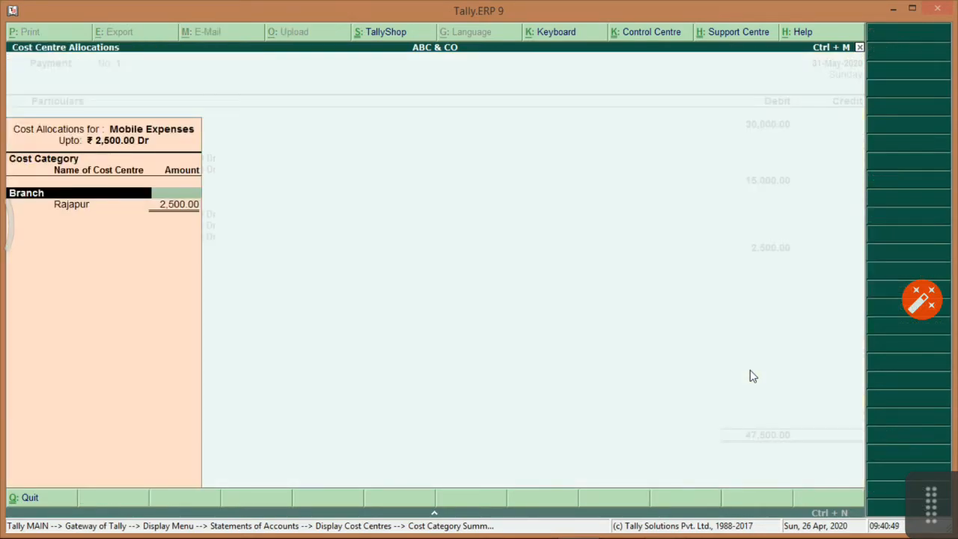
{"action": "key", "text": "Return"}
{"action": "key", "text": "Return"}
{"action": "key", "text": "Return"}
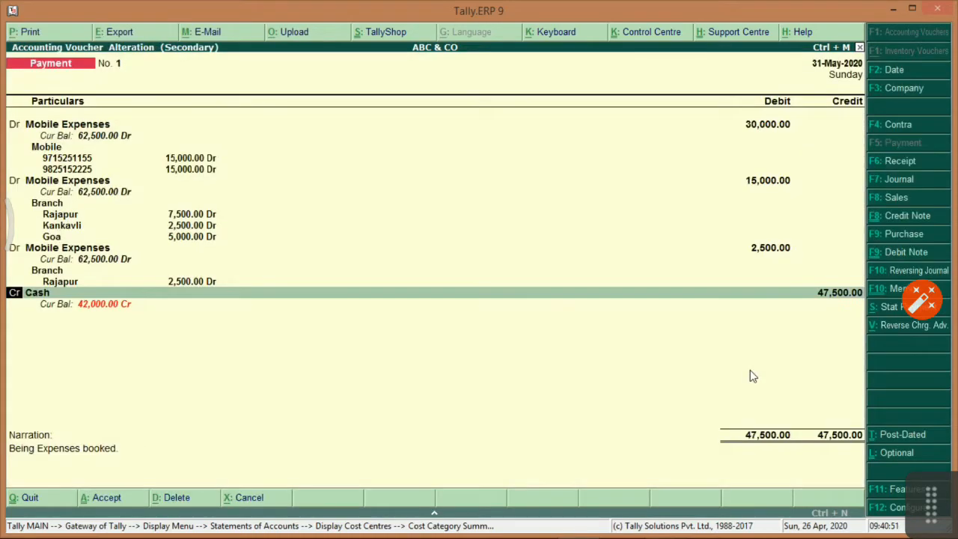
Credit Bank of India for the 47,500.00 total and save payment voucher No. 1.
{"action": "key", "text": "Return"}
{"action": "type", "text": "Bank"}
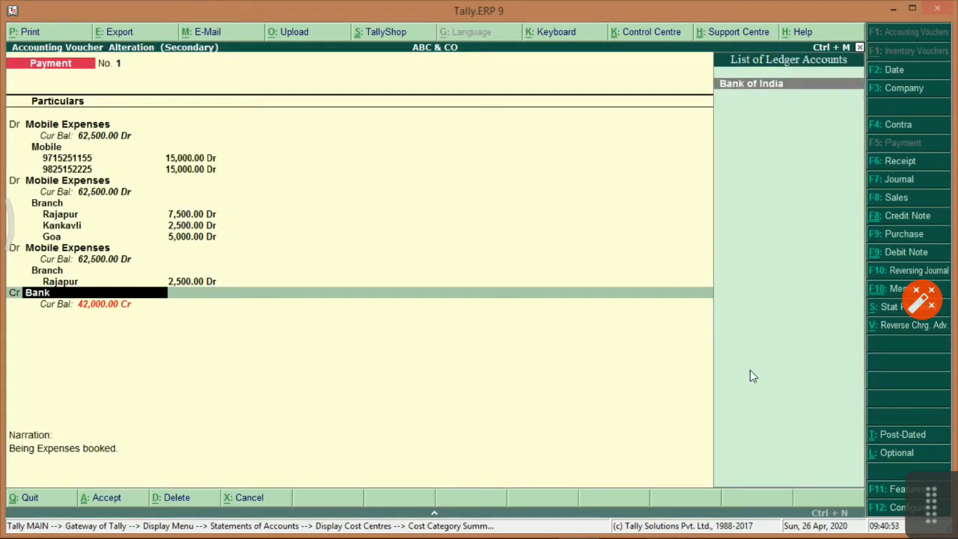
{"action": "key", "text": "Return"}
{"action": "key", "text": "Return"}
{"action": "key", "text": "Return"}
{"action": "key", "text": "Return"}
{"action": "key", "text": "Return"}
{"action": "key", "text": "Return"}
{"action": "key", "text": "Return"}
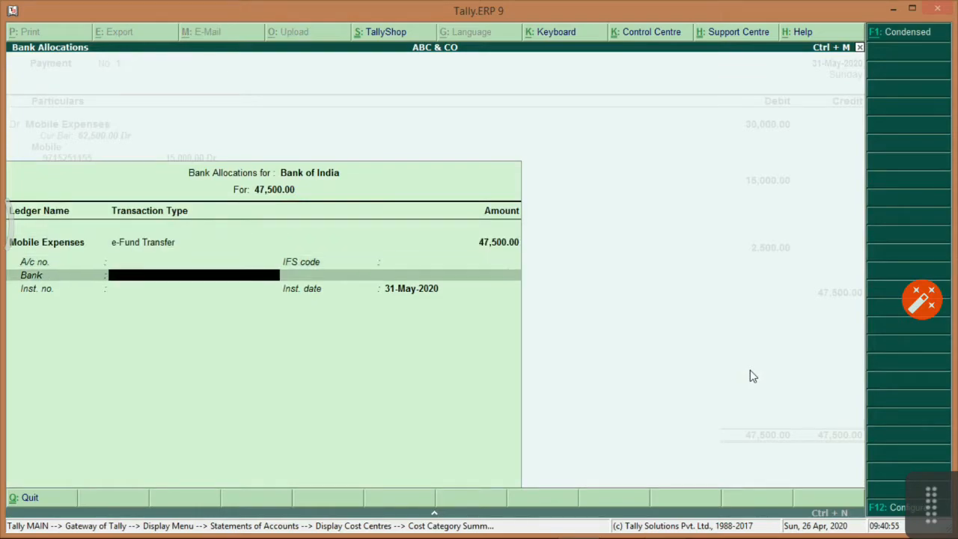
{"action": "key", "text": "Return"}
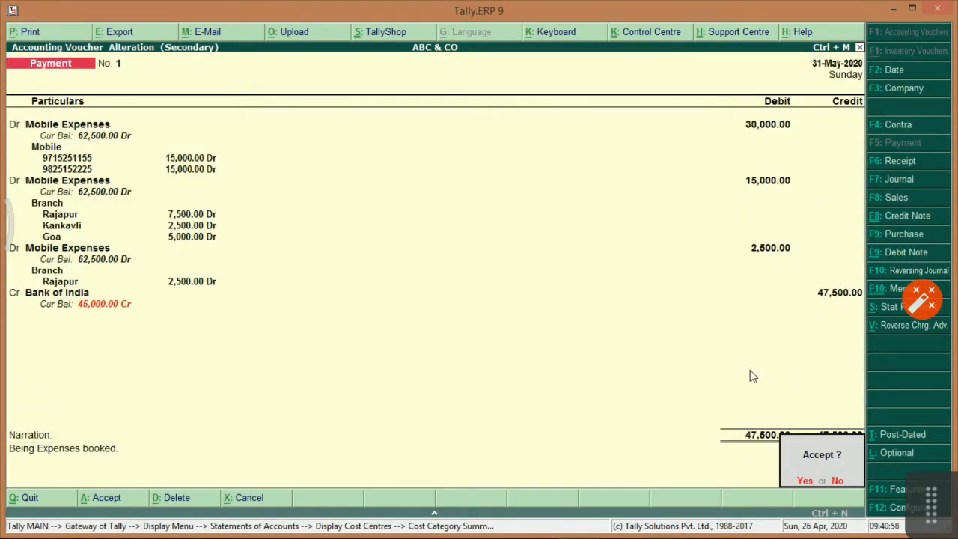
{"action": "key", "text": "Return"}
{"action": "key", "text": "alt+Tab"}
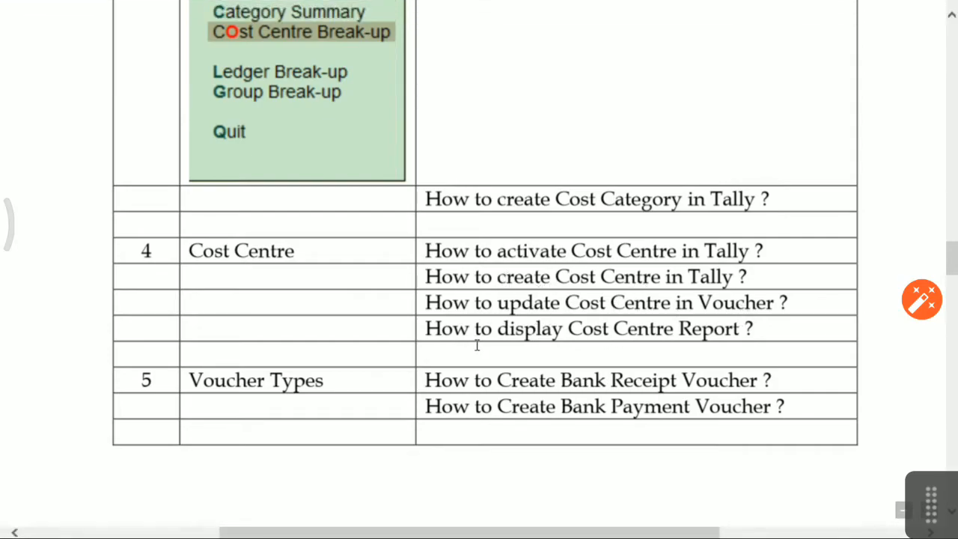
Back out of the cost centre vouchers report to the cost category summary.
{"action": "scroll", "coordinate": [273, 110], "scroll_direction": "up", "scroll_amount": 1}
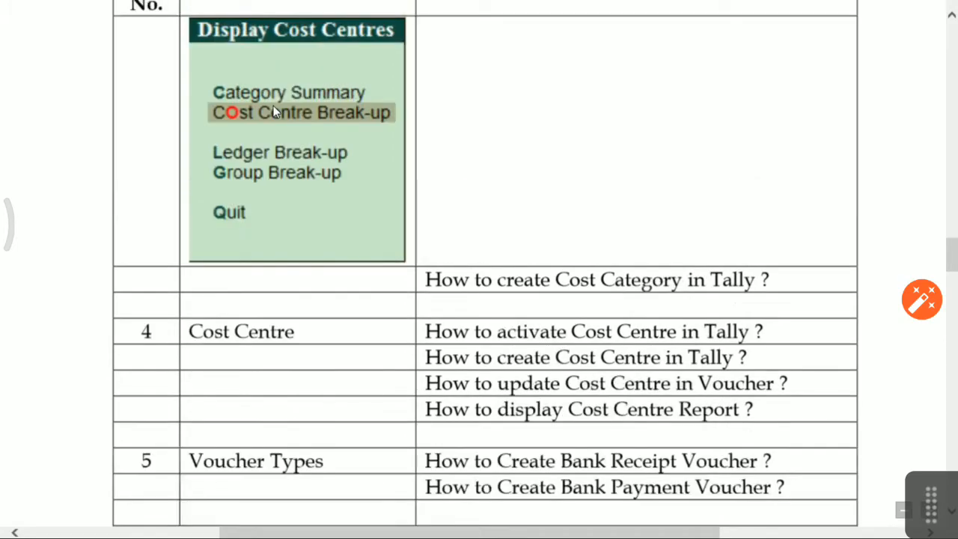
{"action": "scroll", "coordinate": [607, 320], "scroll_direction": "down", "scroll_amount": 2}
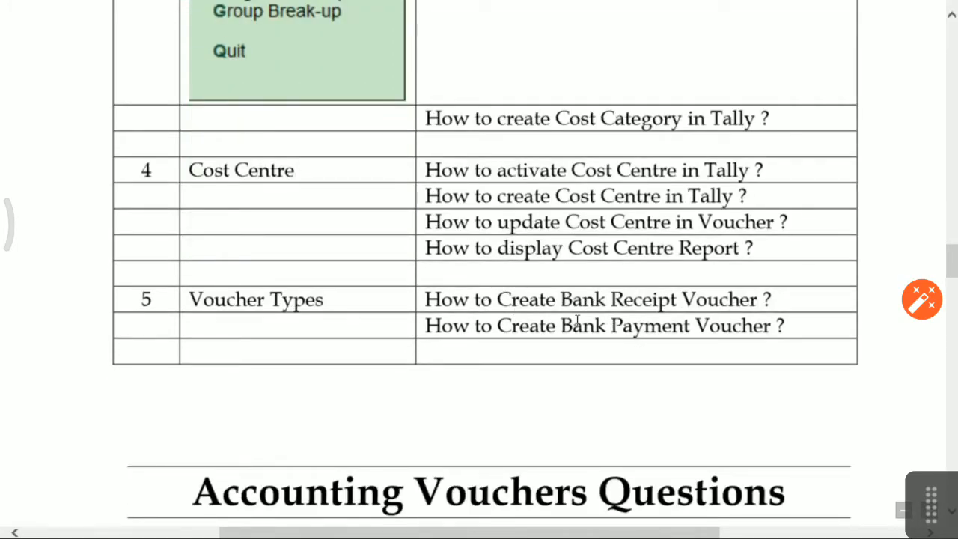
{"action": "key", "text": "alt+Tab"}
{"action": "key", "text": "Escape"}
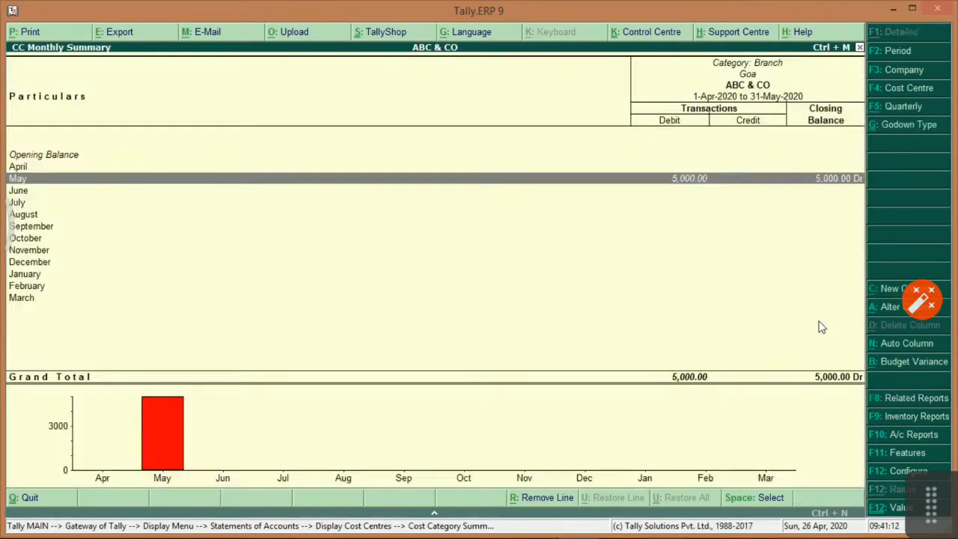
{"action": "key", "text": "Escape"}
Highlight 'How to Create Bank Receipt Voucher' in the question list, then leave the summary.
{"action": "key", "text": "alt+Tab"}
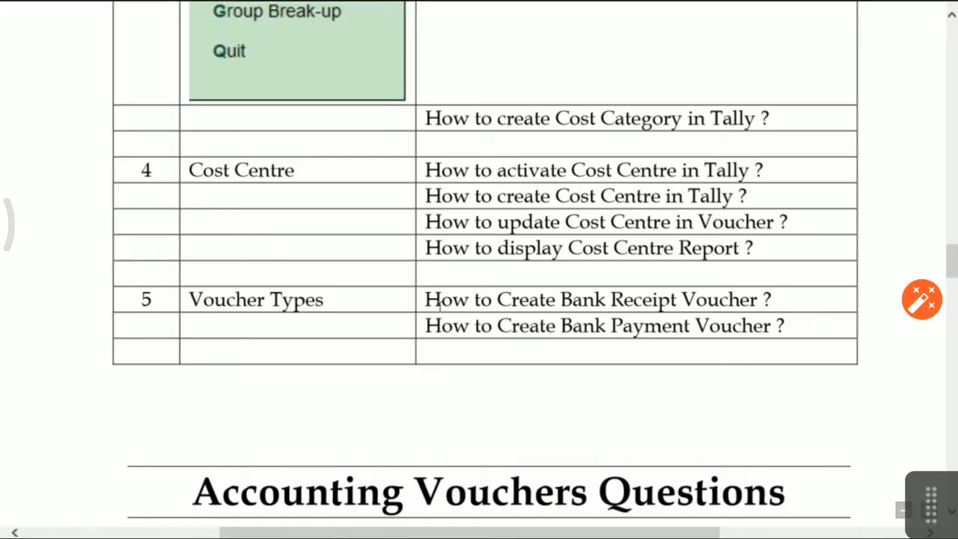
{"action": "left_click_drag", "start_coordinate": [421, 299], "coordinate": [735, 301]}
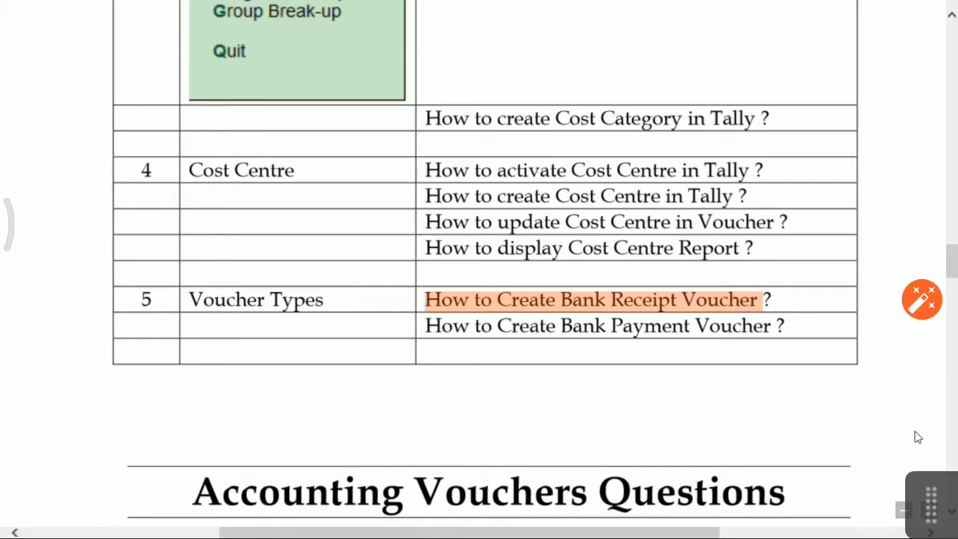
{"action": "key", "text": "alt+Tab"}
{"action": "key", "text": "Escape"}
{"action": "key", "text": "Escape"}
{"action": "key", "text": "Escape"}
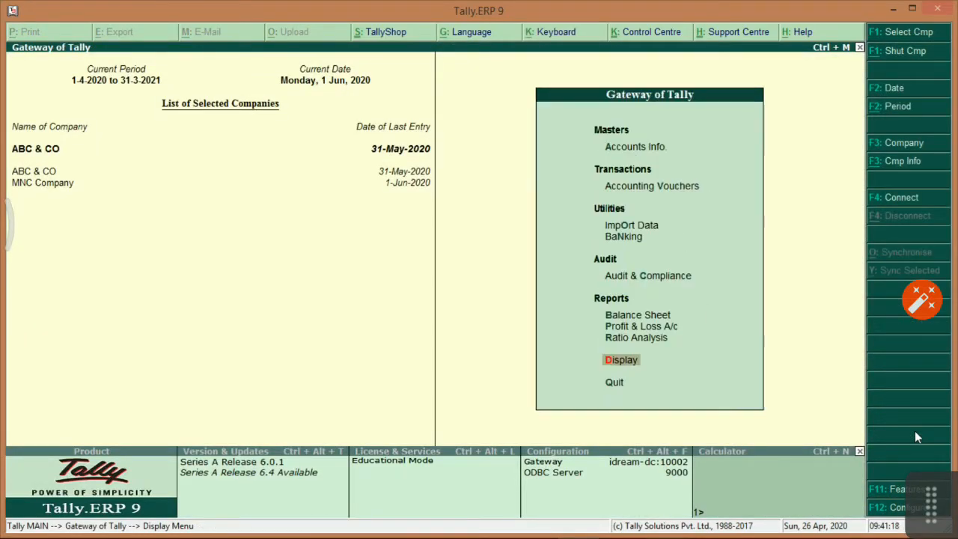
Attempt a Bank Receipt Voucher type in the current company and abandon it after the duplicate-name error.
{"action": "key", "text": "Up"}
{"action": "key", "text": "Down"}
{"action": "key", "text": "Down"}
{"action": "key", "text": "Down"}
{"action": "key", "text": "Return"}
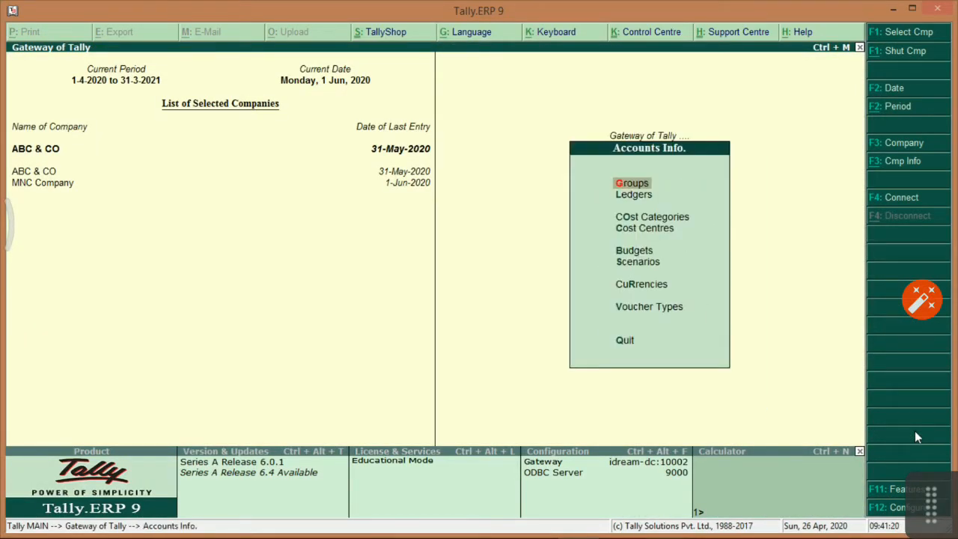
{"action": "key", "text": "Down"}
{"action": "key", "text": "Down"}
{"action": "key", "text": "Down"}
{"action": "key", "text": "Down"}
{"action": "key", "text": "Down"}
{"action": "key", "text": "Down"}
{"action": "key", "text": "Down"}
{"action": "key", "text": "Down"}
{"action": "key", "text": "Up"}
{"action": "key", "text": "Return"}
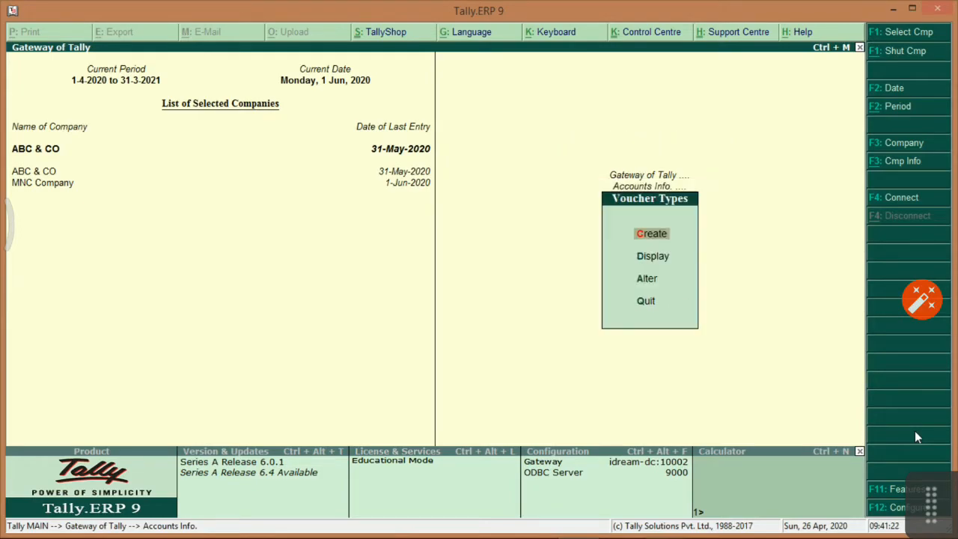
{"action": "key", "text": "Return"}
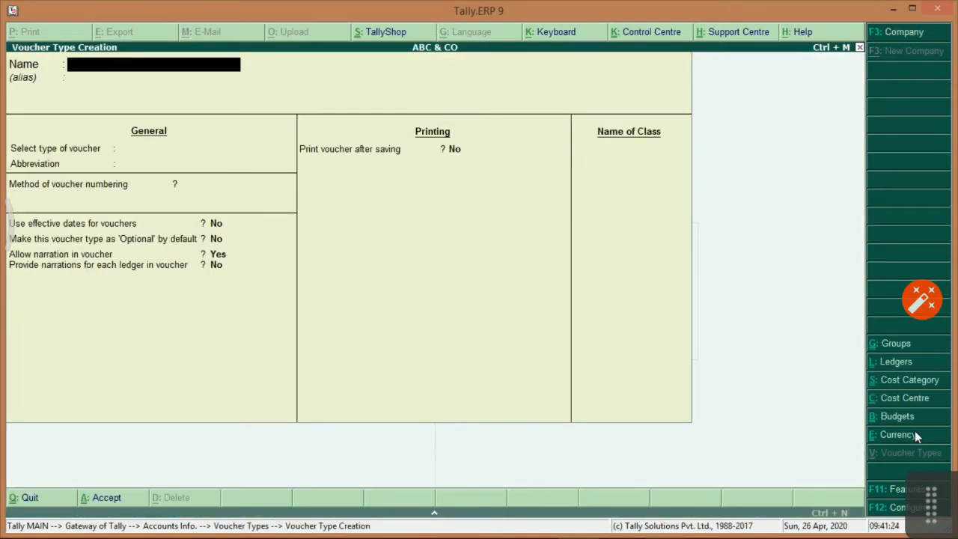
{"action": "type", "text": "Bank Receip"}
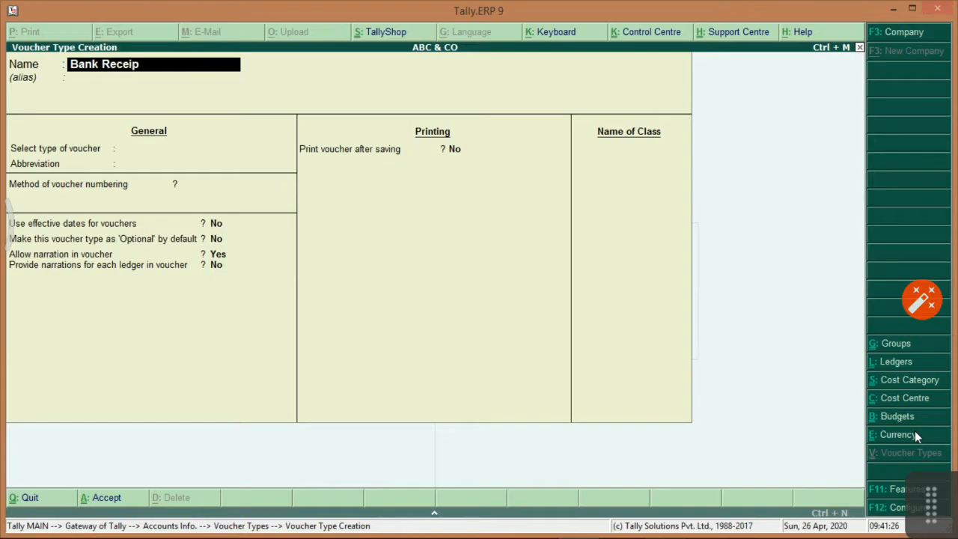
{"action": "type", "text": "t Voucher"}
{"action": "key", "text": "Return"}
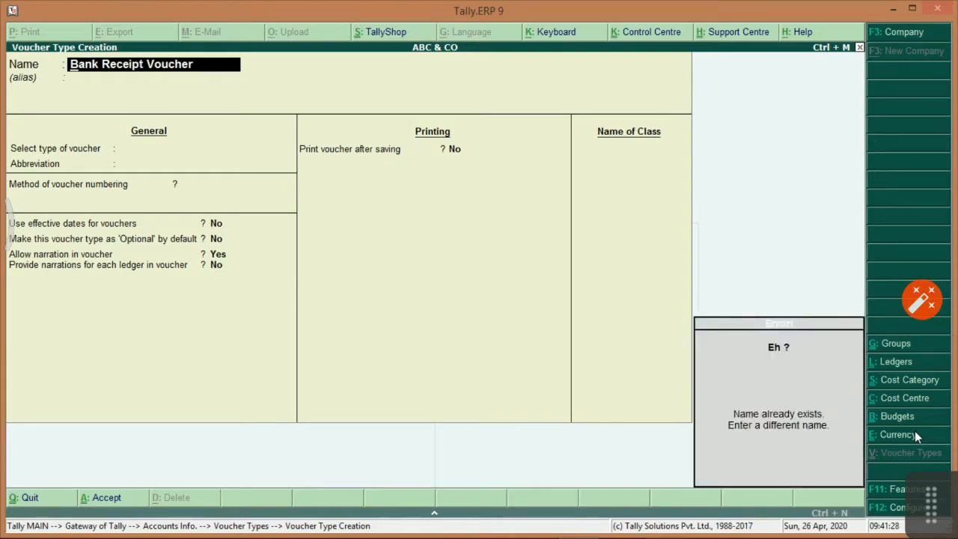
{"action": "key", "text": "Escape"}
{"action": "key", "text": "Escape"}
{"action": "key", "text": "y"}
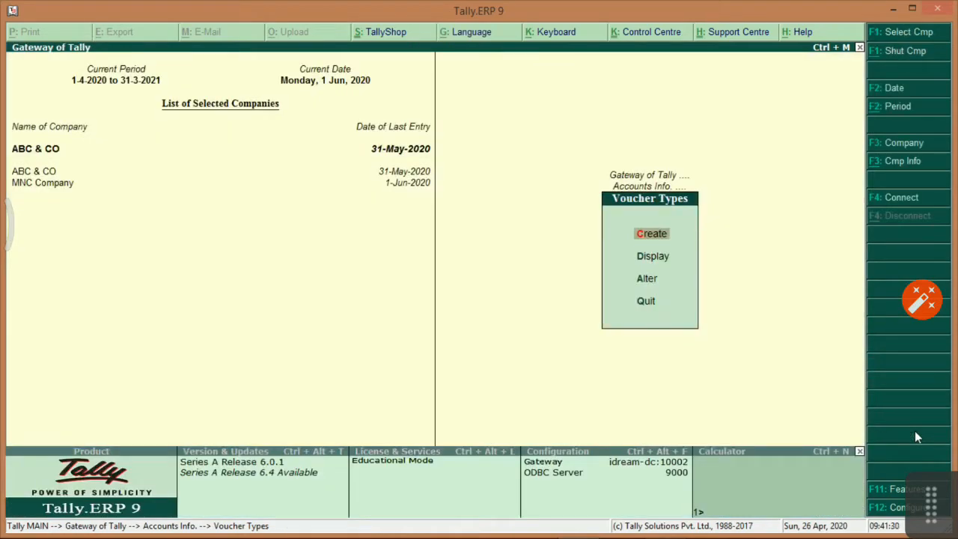
Open the existing Bank Receipt Voucher type for alteration and leave it unchanged.
{"action": "key", "text": "Down"}
{"action": "key", "text": "Down"}
{"action": "key", "text": "Return"}
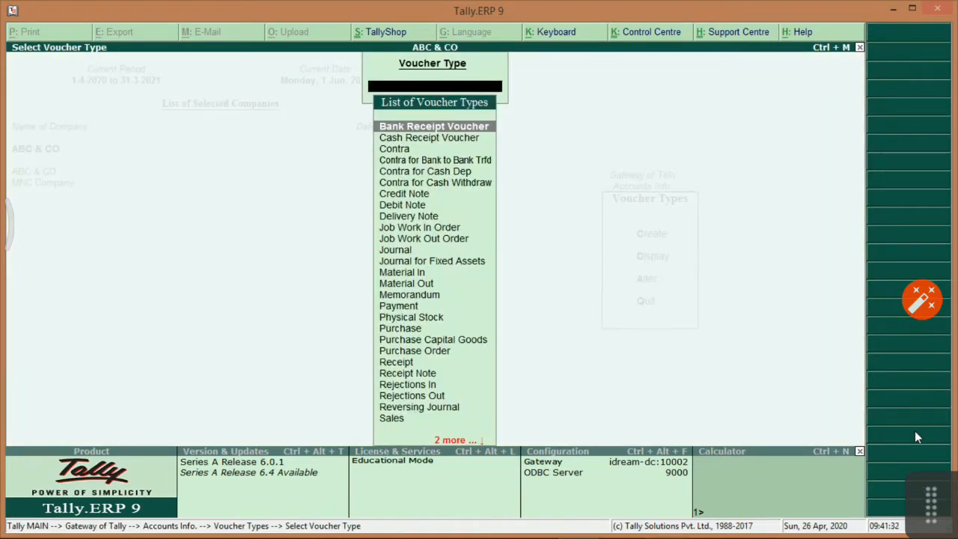
{"action": "key", "text": "Return"}
{"action": "key", "text": "Return"}
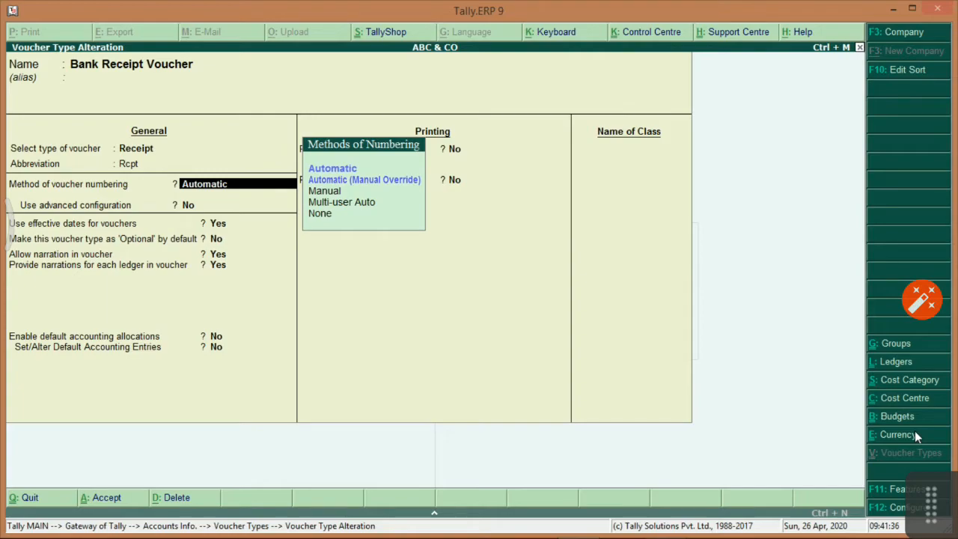
{"action": "key", "text": "Escape"}
{"action": "key", "text": "Escape"}
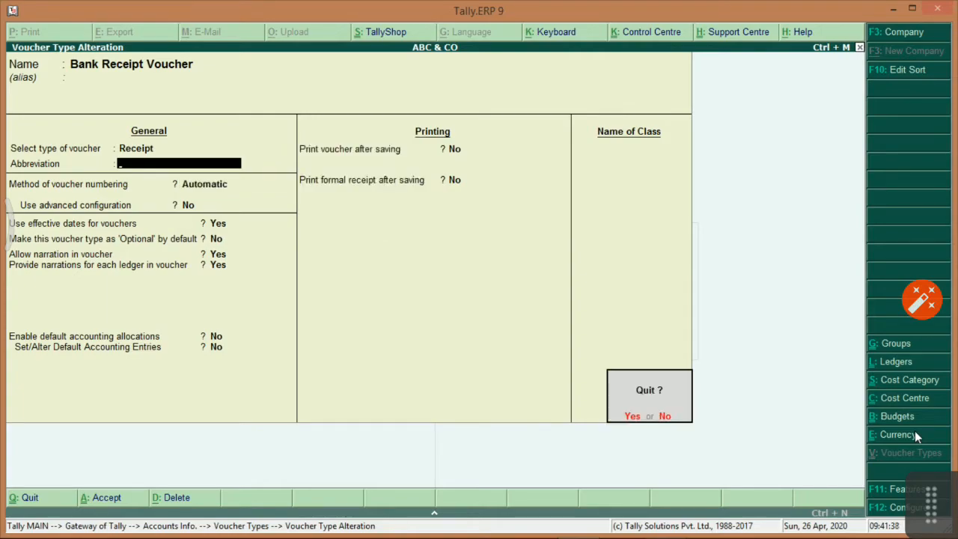
{"action": "key", "text": "Return"}
{"action": "key", "text": "Escape"}
{"action": "key", "text": "Escape"}
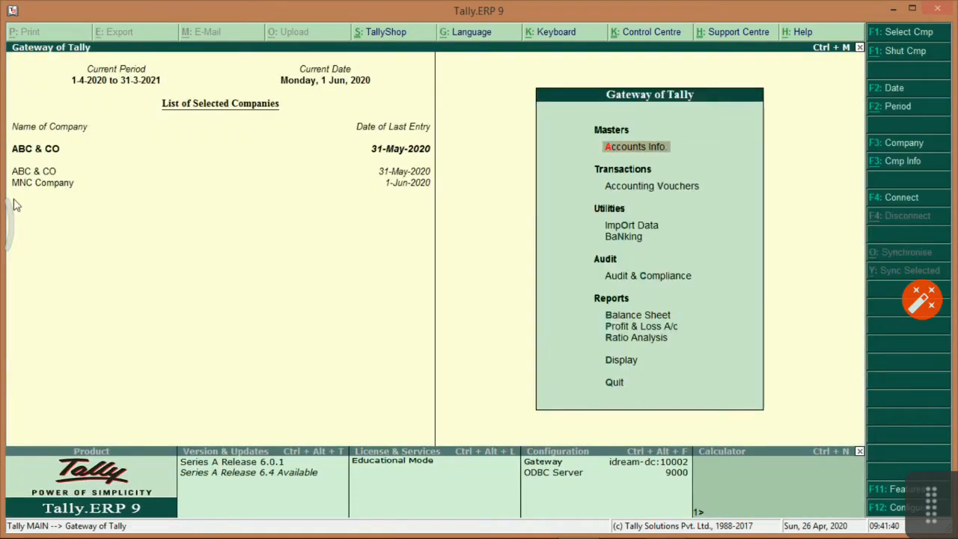
In MNC Company, create Bank Receipt Voucher under Receipt with automatic numbering and advanced configuration Yes.
{"action": "left_click", "coordinate": [30, 188]}
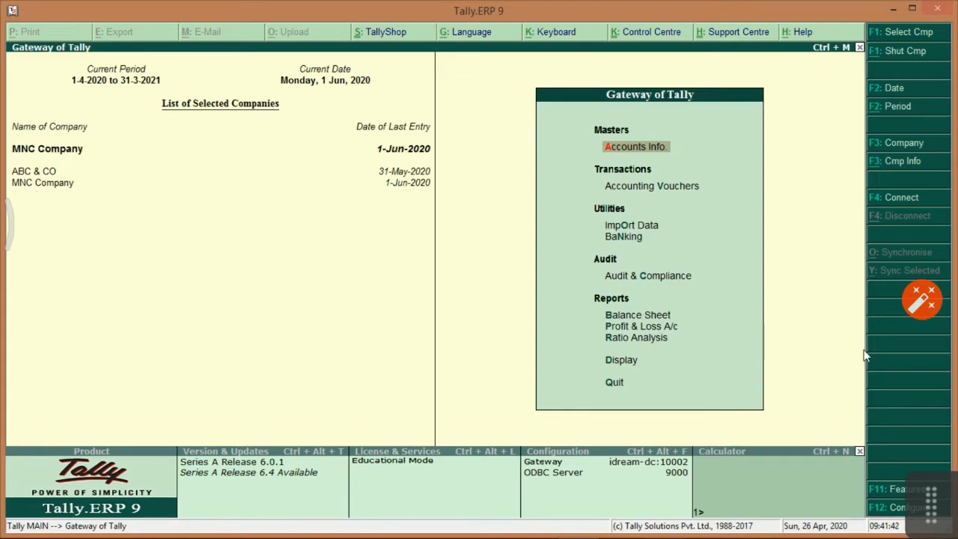
{"action": "key", "text": "Return"}
{"action": "key", "text": "Down"}
{"action": "key", "text": "Down"}
{"action": "key", "text": "Down"}
{"action": "key", "text": "Down"}
{"action": "key", "text": "Down"}
{"action": "key", "text": "Down"}
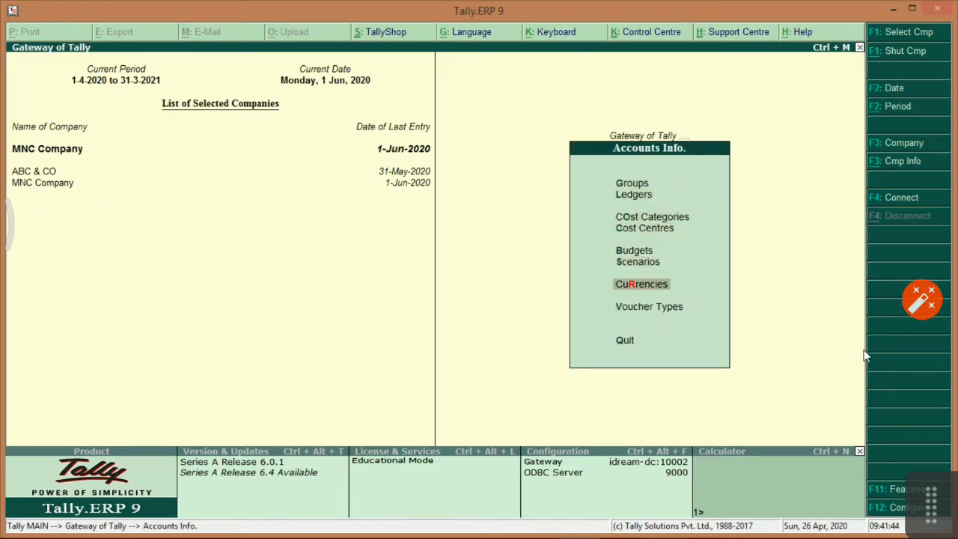
{"action": "key", "text": "Down"}
{"action": "key", "text": "Return"}
{"action": "key", "text": "Return"}
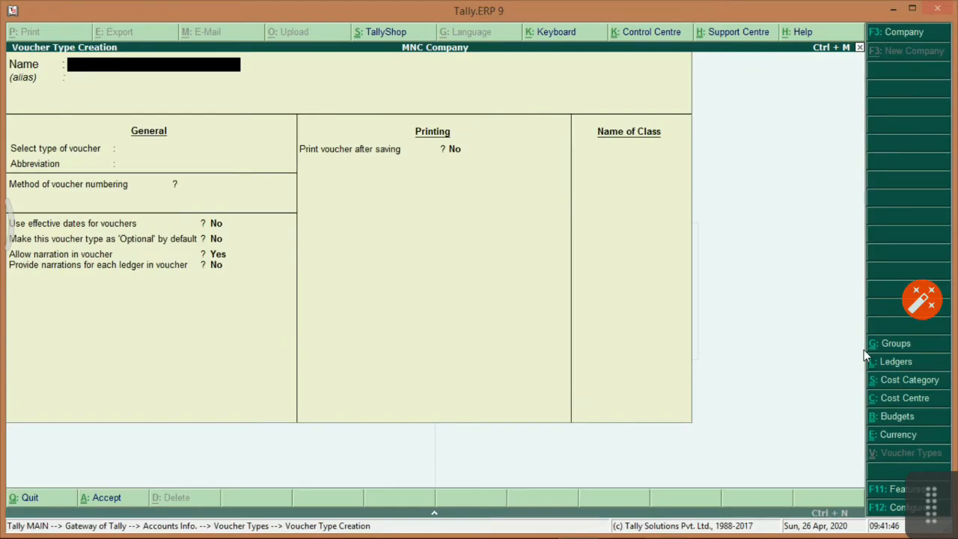
{"action": "type", "text": "Bank Receipt Voucher"}
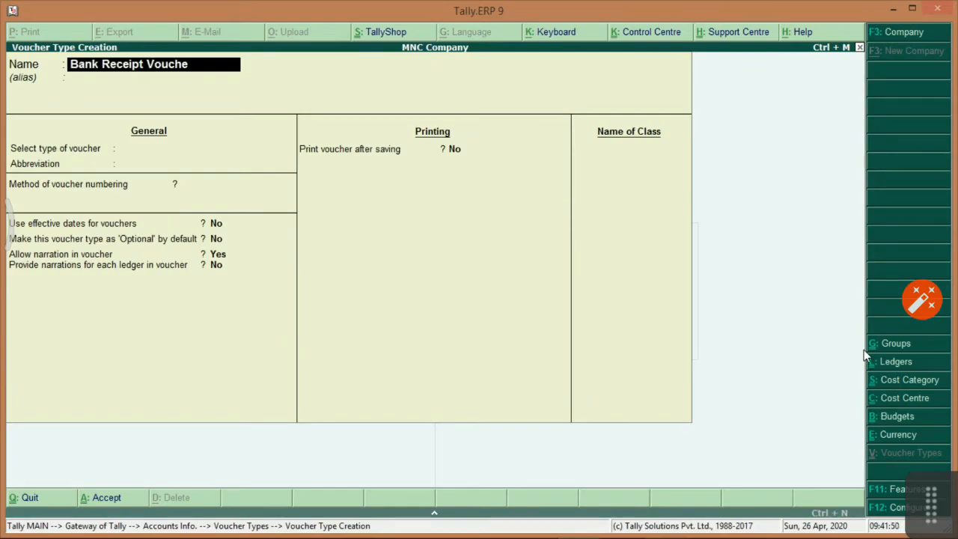
{"action": "key", "text": "Return"}
{"action": "key", "text": "Return"}
{"action": "type", "text": "Rece"}
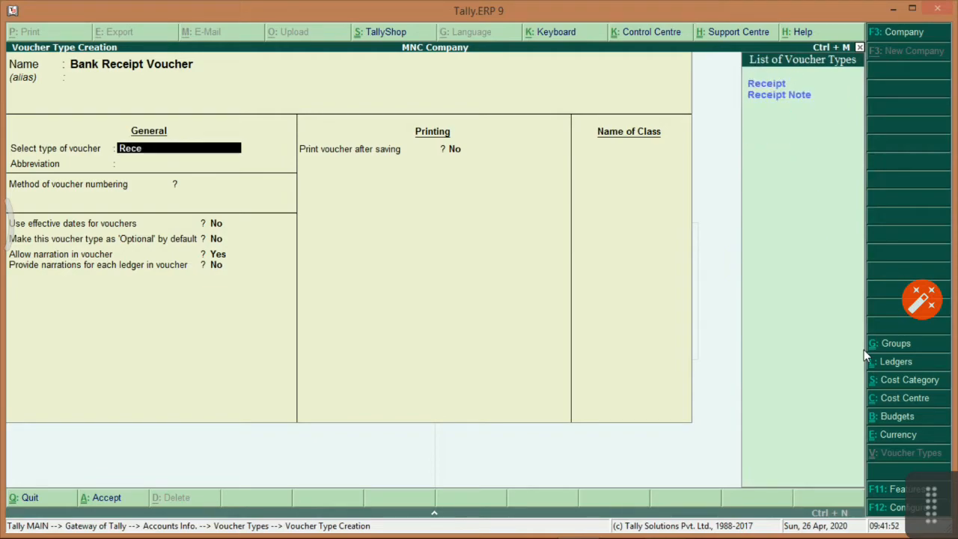
{"action": "key", "text": "Return"}
{"action": "key", "text": "Return"}
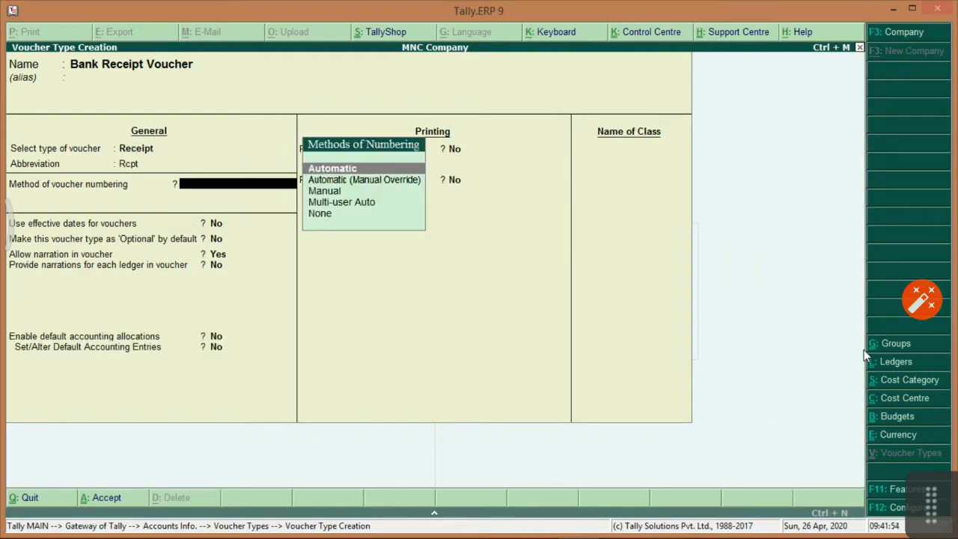
{"action": "key", "text": "Return"}
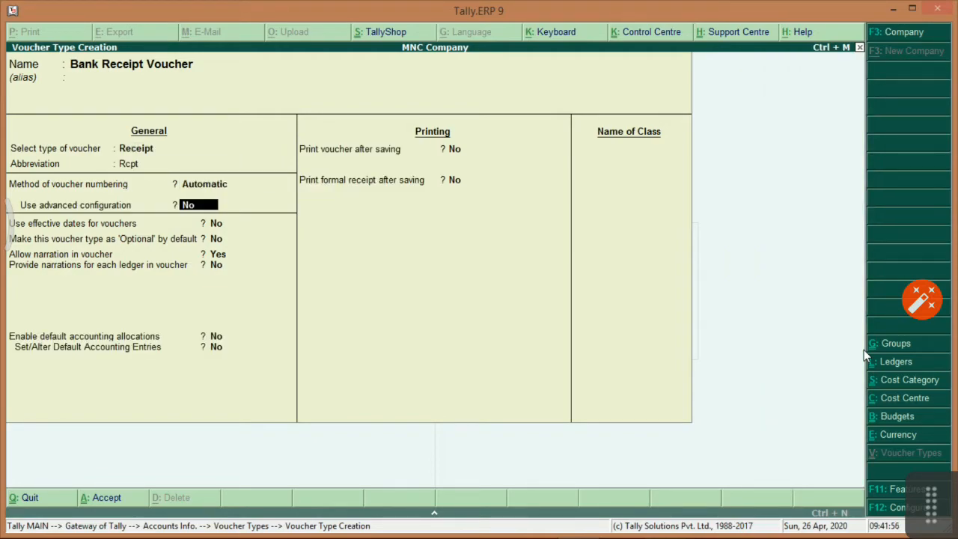
{"action": "type", "text": "yes"}
{"action": "key", "text": "Return"}
{"action": "key", "text": "Return"}
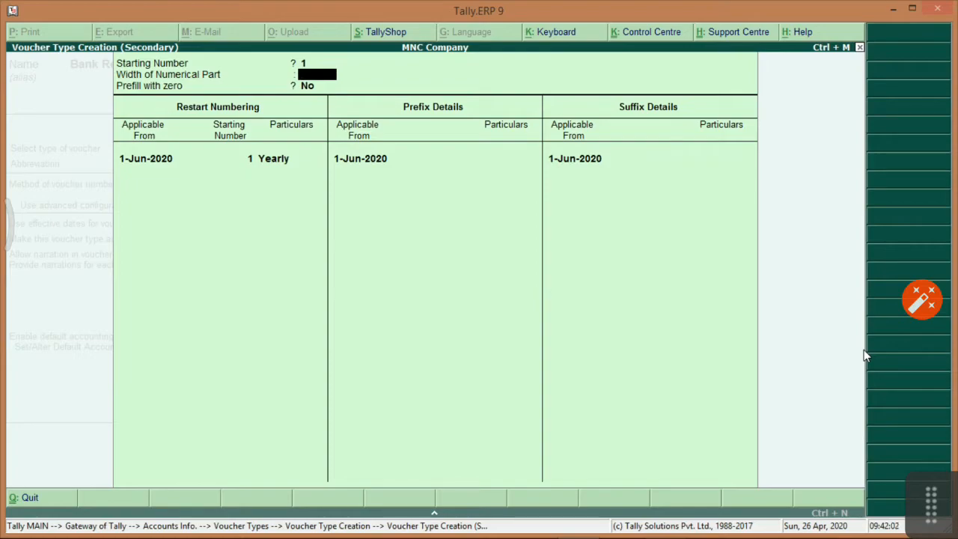
Set numbering width 3 with zero prefill, restart 1-4-2021 from 1, prefix BR/2021/, suffix /MUM.
{"action": "type", "text": "3"}
{"action": "key", "text": "Return"}
{"action": "type", "text": "yes"}
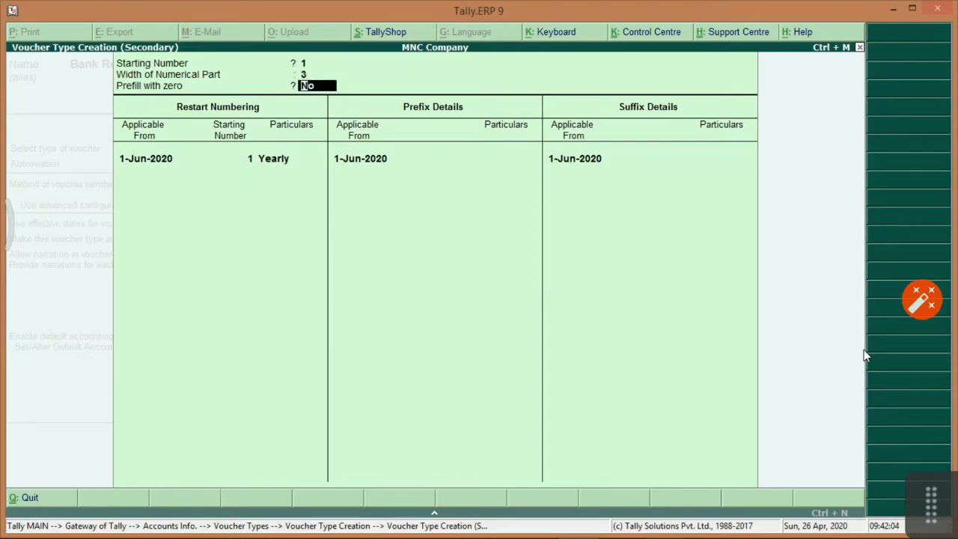
{"action": "key", "text": "Return"}
{"action": "key", "text": "Return"}
{"action": "key", "text": "Return"}
{"action": "key", "text": "Return"}
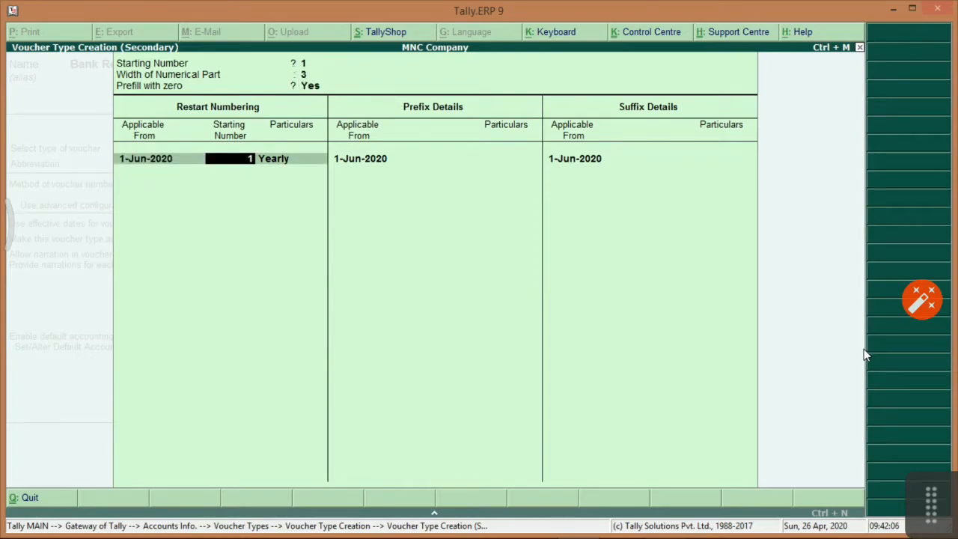
{"action": "type", "text": "1-4-2021"}
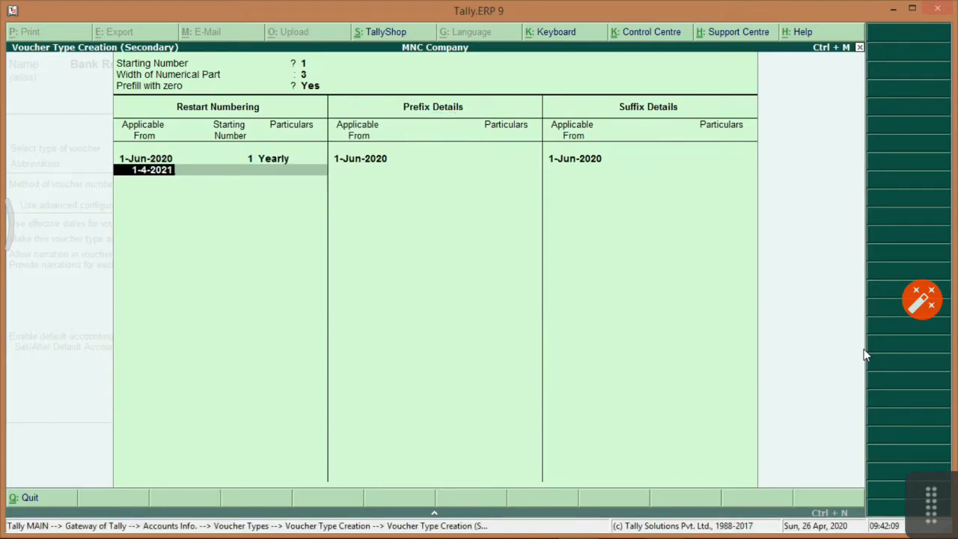
{"action": "key", "text": "Return"}
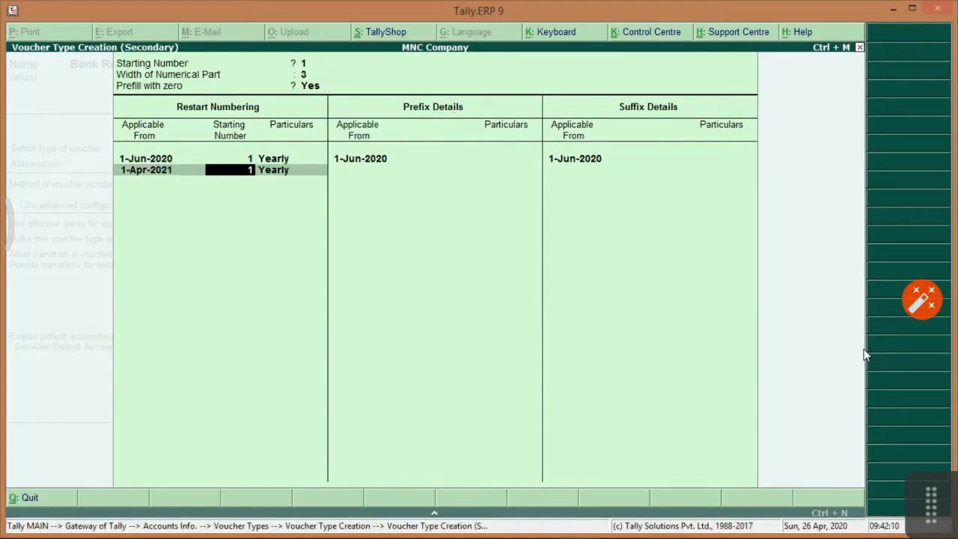
{"action": "key", "text": "Return"}
{"action": "key", "text": "Return"}
{"action": "key", "text": "Return"}
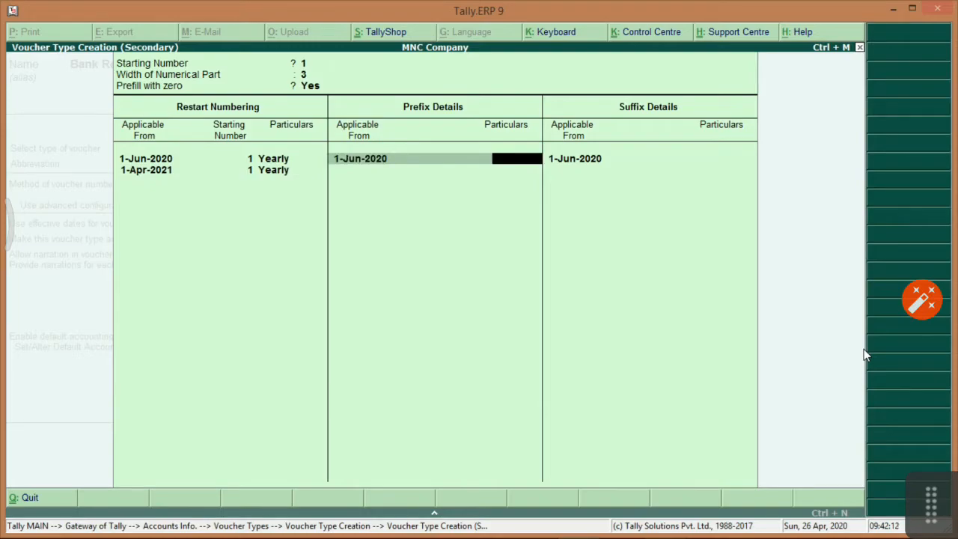
{"action": "type", "text": "BR/2021/"}
{"action": "key", "text": "Return"}
{"action": "key", "text": "Return"}
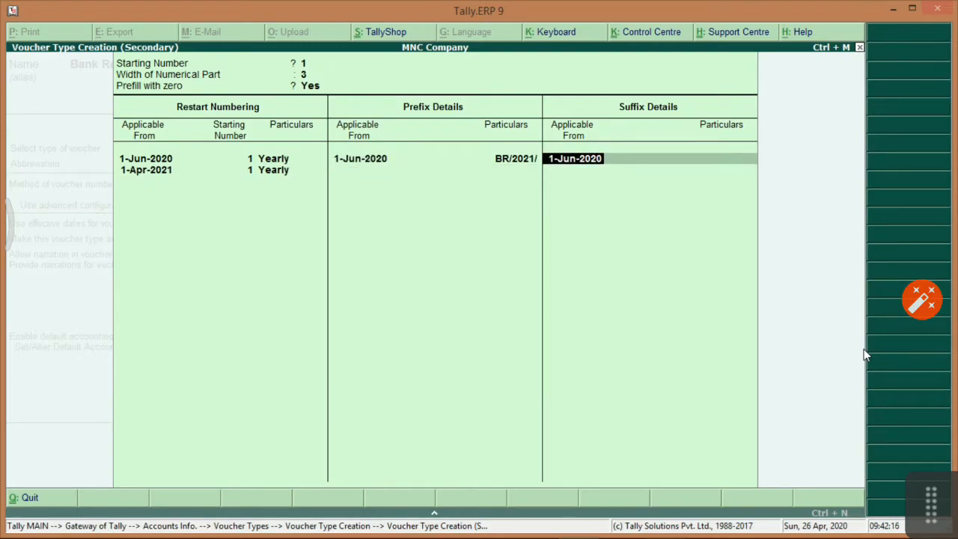
{"action": "key", "text": "Return"}
{"action": "type", "text": "/"}
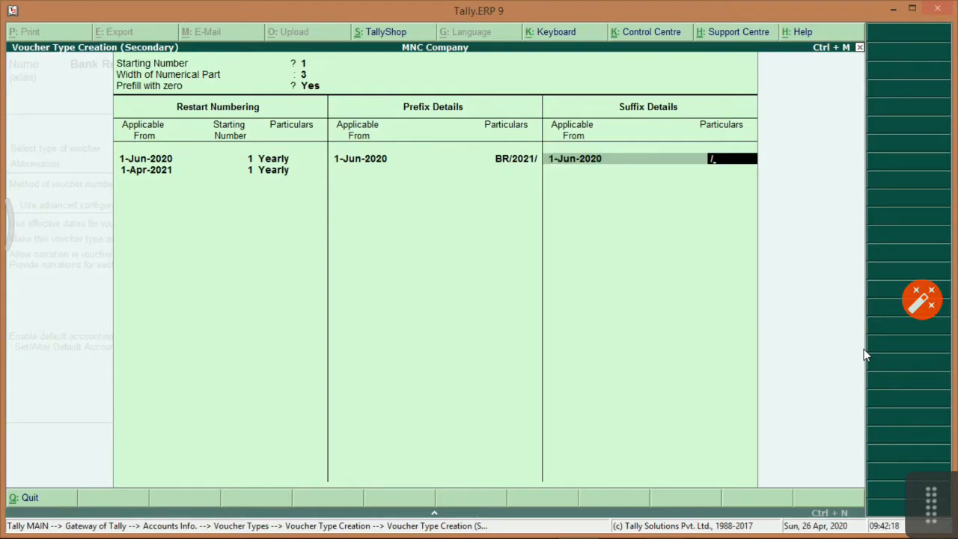
{"action": "type", "text": "MUM"}
{"action": "key", "text": "Return"}
{"action": "key", "text": "Return"}
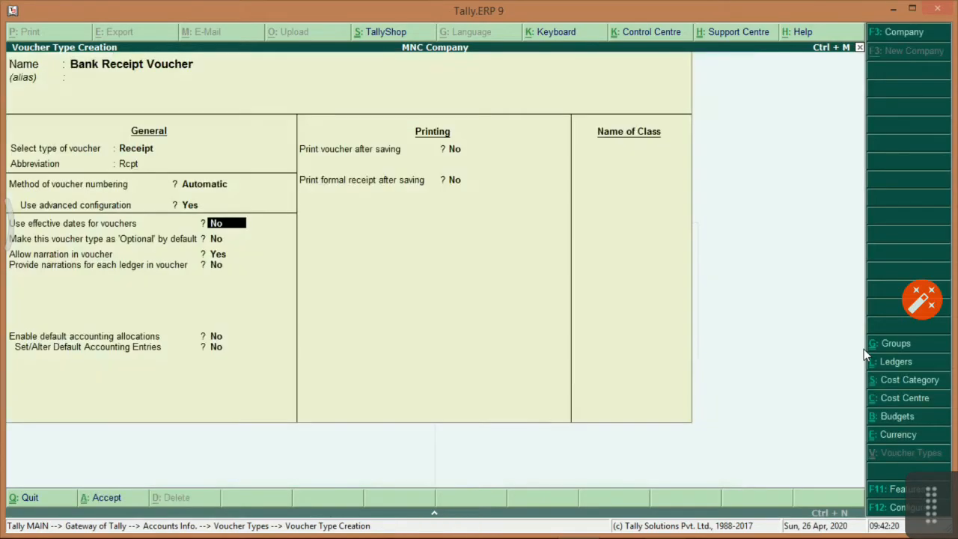
Enable narrations for each ledger and save the Bank Receipt Voucher type.
{"action": "key", "text": "Return"}
{"action": "key", "text": "Return"}
{"action": "key", "text": "Return"}
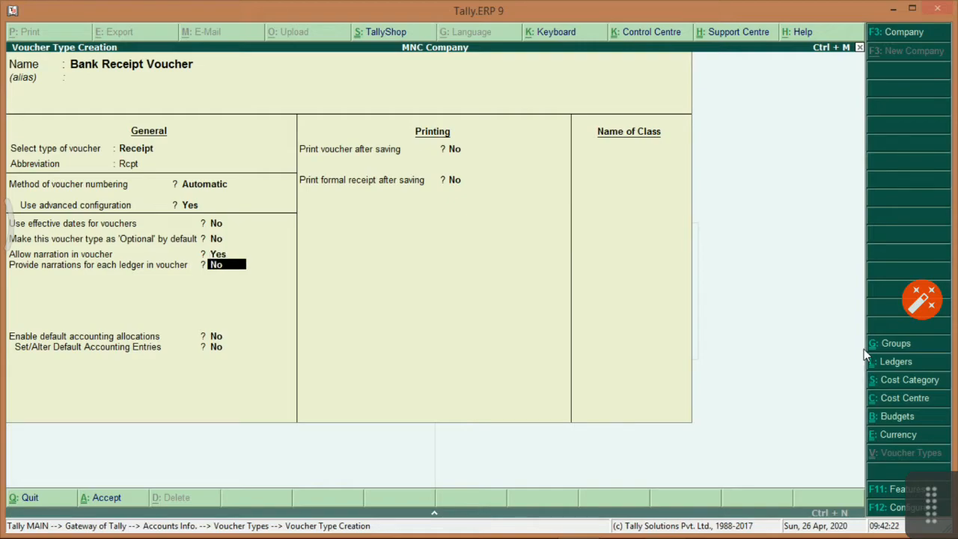
{"action": "type", "text": "y"}
{"action": "key", "text": "Return"}
{"action": "key", "text": "Return"}
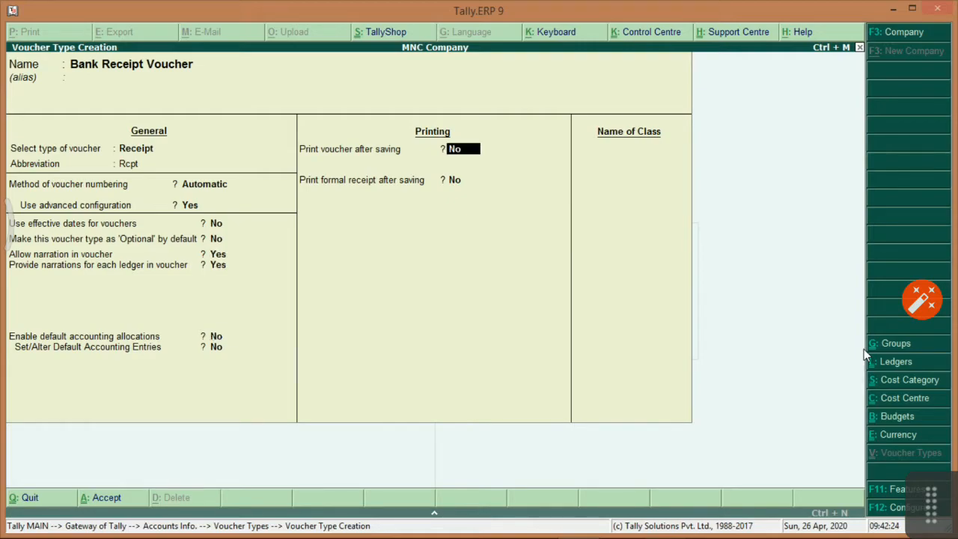
{"action": "key", "text": "Return"}
{"action": "key", "text": "Return"}
{"action": "key", "text": "Return"}
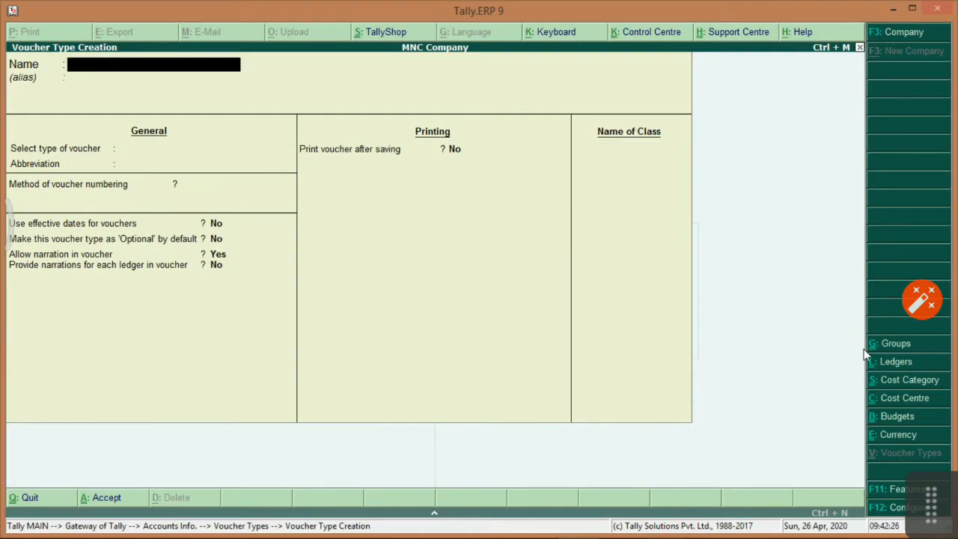
Open a new Bank Receipt Voucher entry, numbered BR/2021/001/MUM.
{"action": "key", "text": "Escape"}
{"action": "key", "text": "Escape"}
{"action": "key", "text": "Down"}
{"action": "key", "text": "Return"}
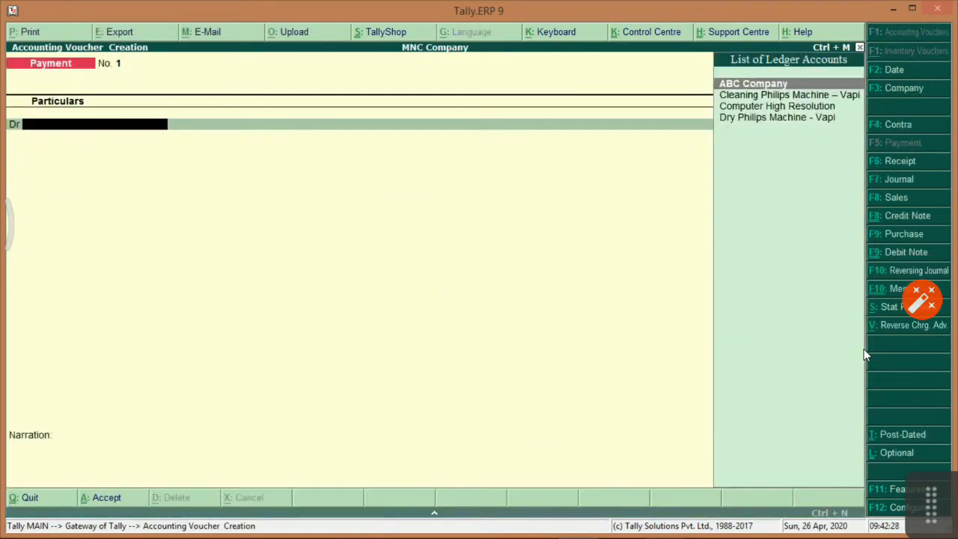
{"action": "left_click", "coordinate": [891, 163]}
{"action": "key", "text": "Up"}
{"action": "key", "text": "Return"}
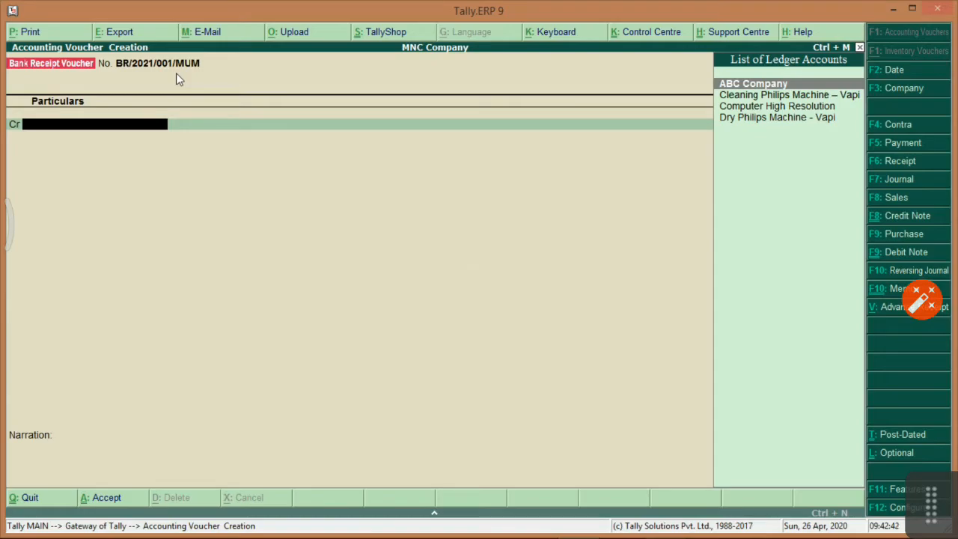
Quit the voucher entry without saving and return to the questions document.
{"action": "key", "text": "Escape"}
{"action": "key", "text": "Return"}
{"action": "key", "text": "alt+Tab"}
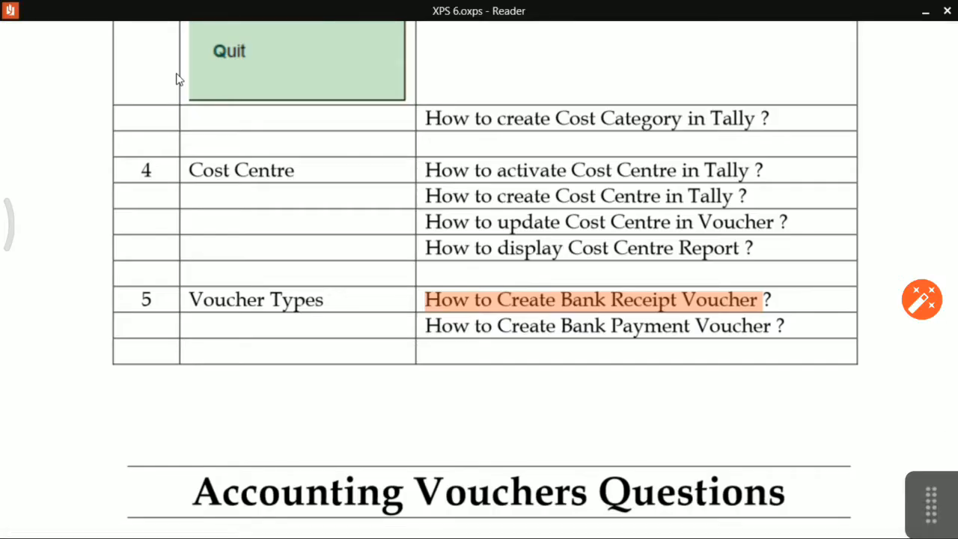
Highlight 'How to Create Bank Payment Voucher' and scroll to the Accounting Vouchers Questions.
{"action": "left_click", "coordinate": [431, 401]}
{"action": "left_click_drag", "start_coordinate": [424, 325], "coordinate": [754, 339]}
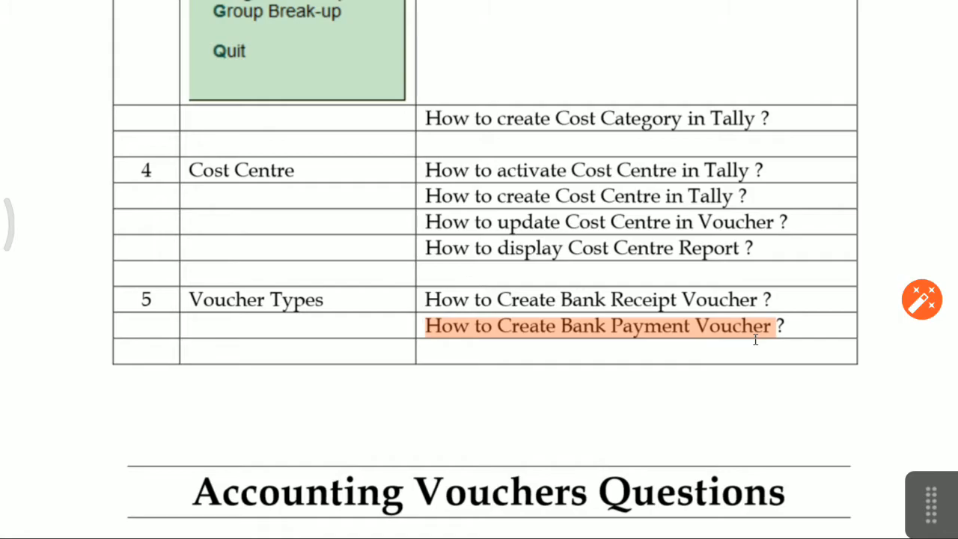
{"action": "scroll", "coordinate": [693, 366], "scroll_direction": "down", "scroll_amount": 5}
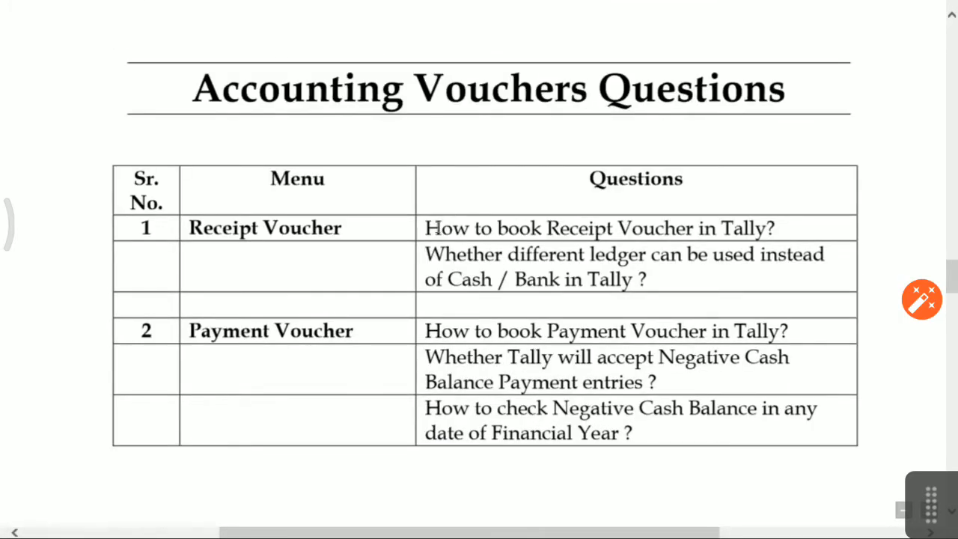
Start a Bank Receipt Voucher dated 1-Jun-2020 and open new-ledger creation from its credit line.
{"action": "key", "text": "alt+Tab"}
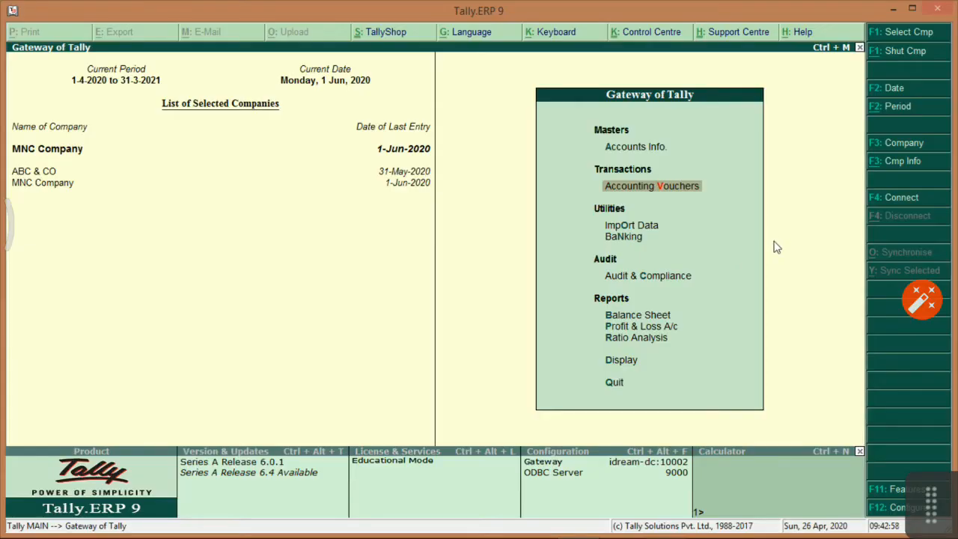
{"action": "key", "text": "Return"}
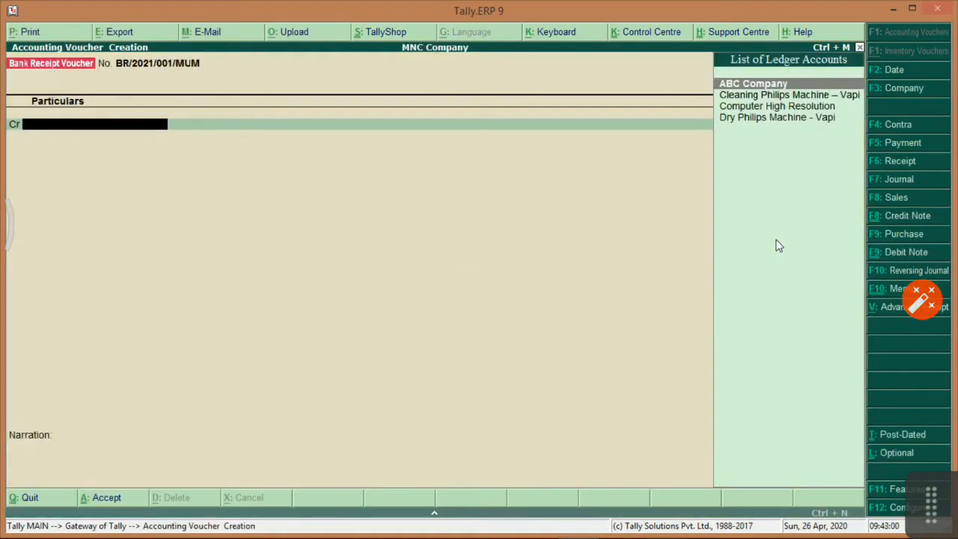
{"action": "left_click", "coordinate": [898, 161]}
{"action": "key", "text": "Return"}
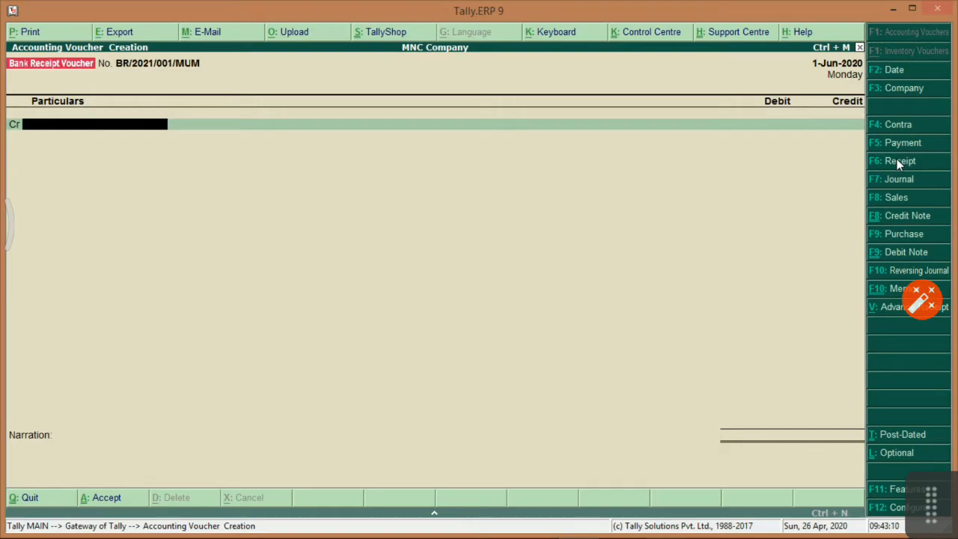
{"action": "type", "text": "S"}
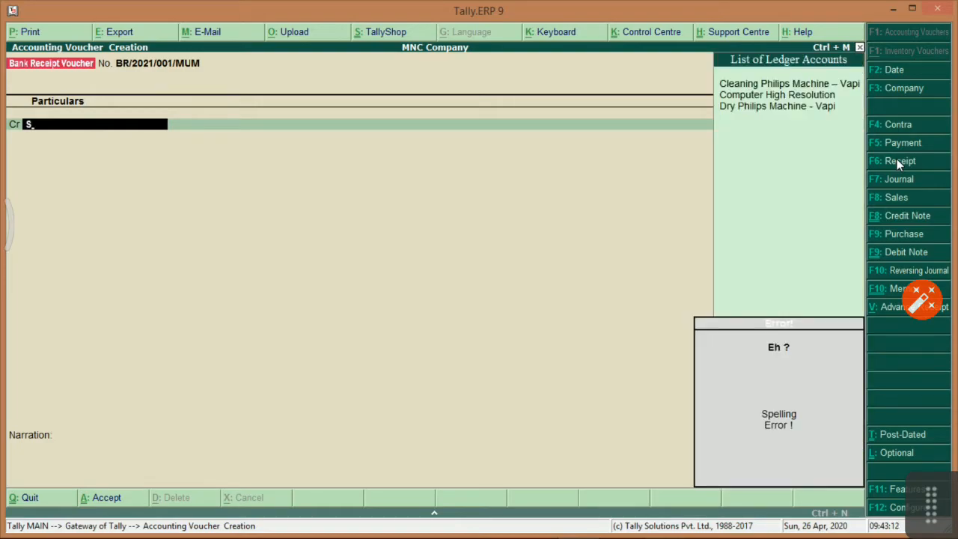
{"action": "key", "text": "BackSpace"}
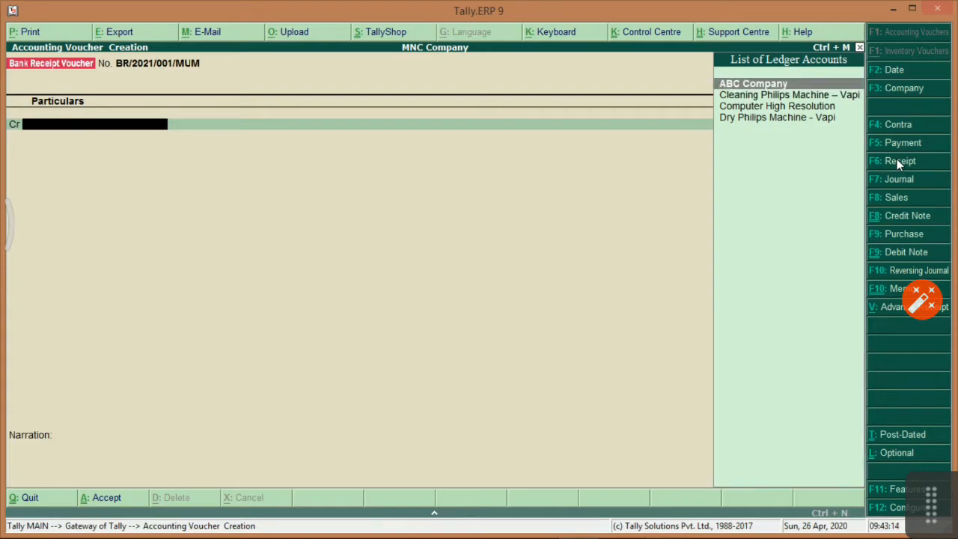
{"action": "key", "text": "alt+c"}
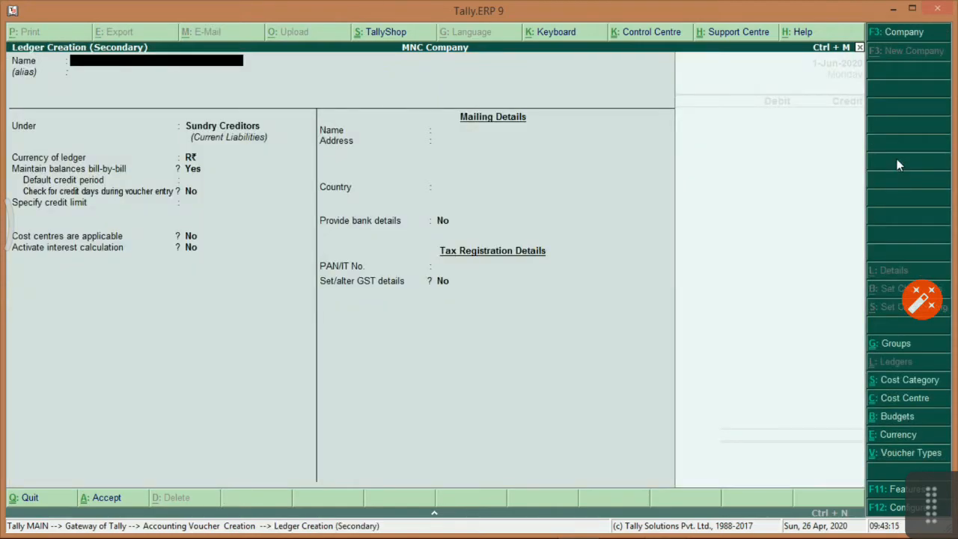
Create the Sale of Scrap ledger under Indirect Incomes with bill-by-bill balances turned off.
{"action": "type", "text": "Sale of Scrap"}
{"action": "key", "text": "Return"}
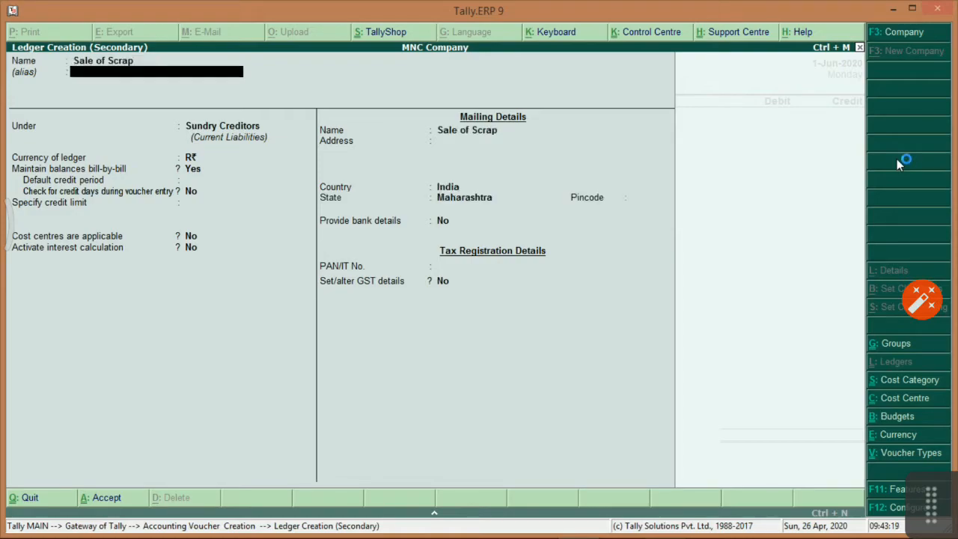
{"action": "key", "text": "Return"}
{"action": "type", "text": "indi"}
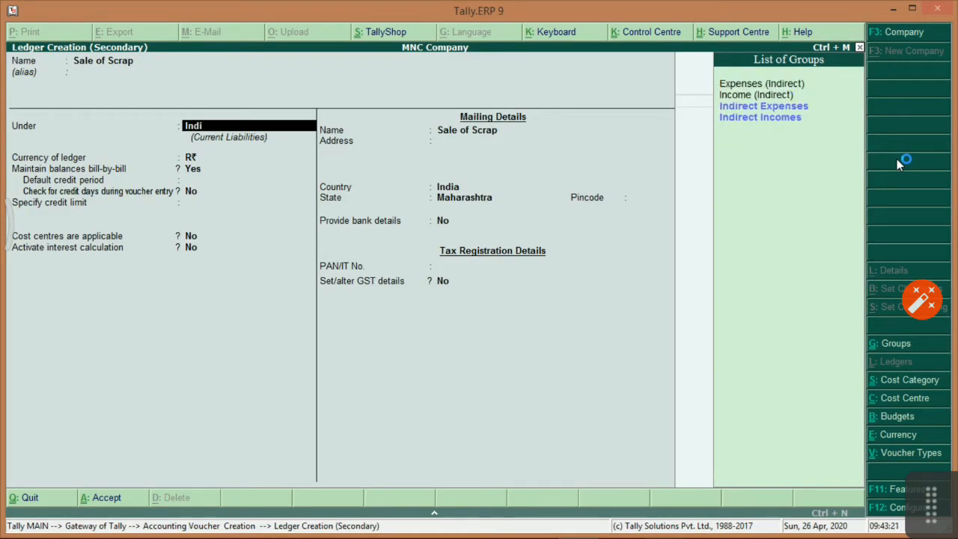
{"action": "key", "text": "Down"}
{"action": "key", "text": "Down"}
{"action": "key", "text": "Down"}
{"action": "key", "text": "Return"}
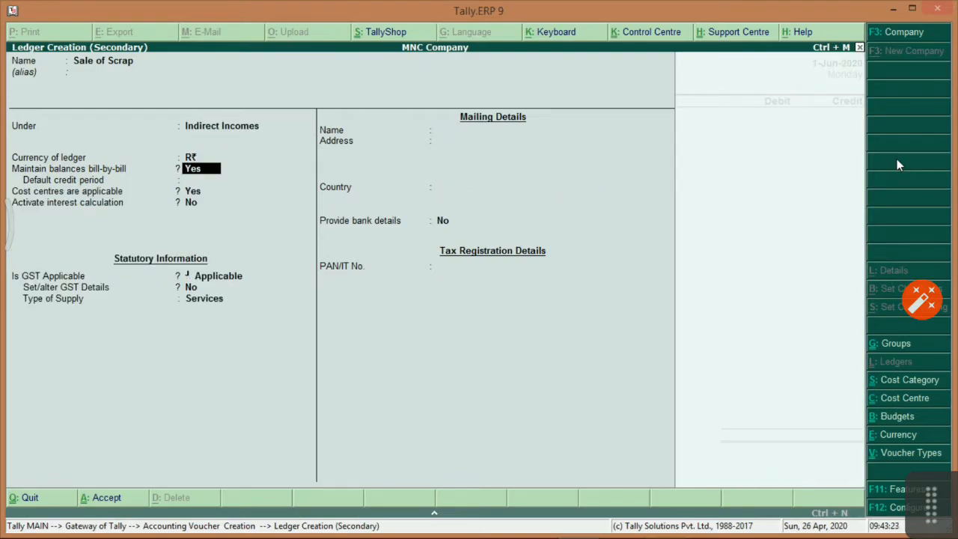
{"action": "key", "text": "n"}
{"action": "key", "text": "Return"}
{"action": "key", "text": "Return"}
{"action": "key", "text": "Return"}
{"action": "key", "text": "Return"}
{"action": "key", "text": "Return"}
{"action": "key", "text": "Return"}
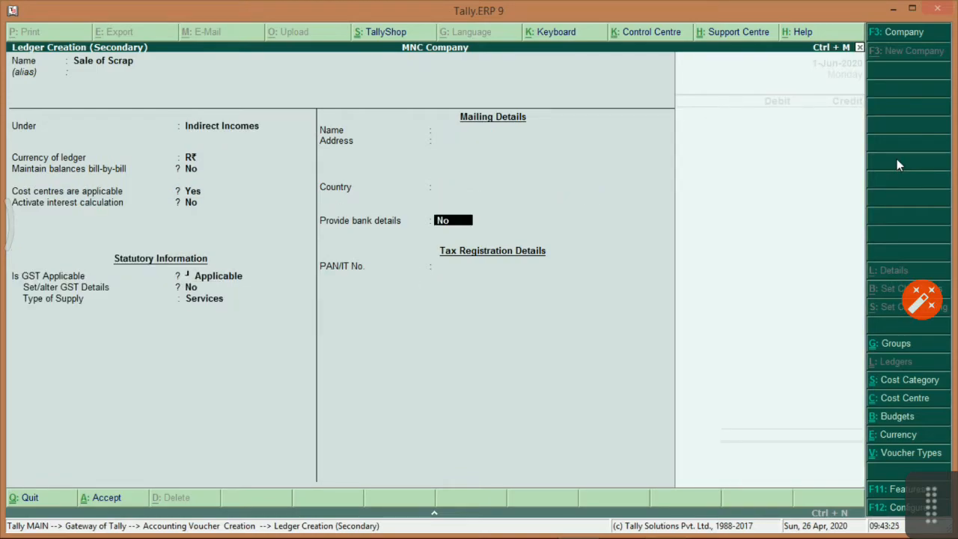
{"action": "key", "text": "Return"}
Credit 10,000 to Sale of Scrap and alter the ledger so cost centres are off.
{"action": "key", "text": "Return"}
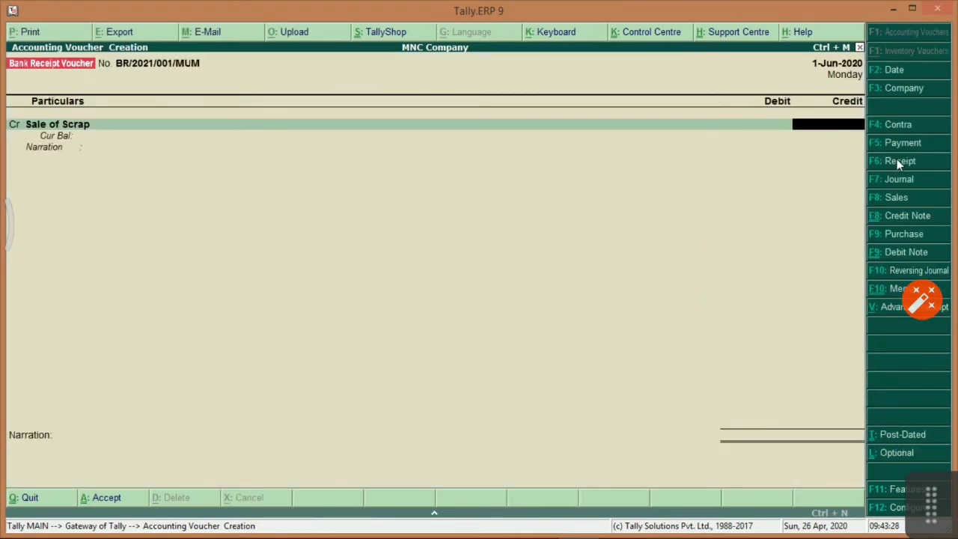
{"action": "type", "text": "10000"}
{"action": "key", "text": "Return"}
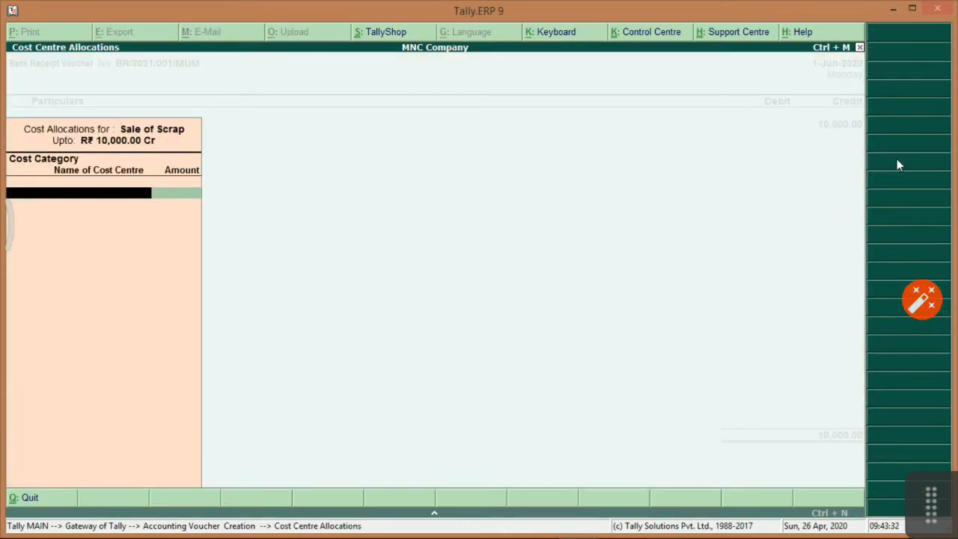
{"action": "key", "text": "Escape"}
{"action": "key", "text": "BackSpace"}
{"action": "key", "text": "ctrl+Return"}
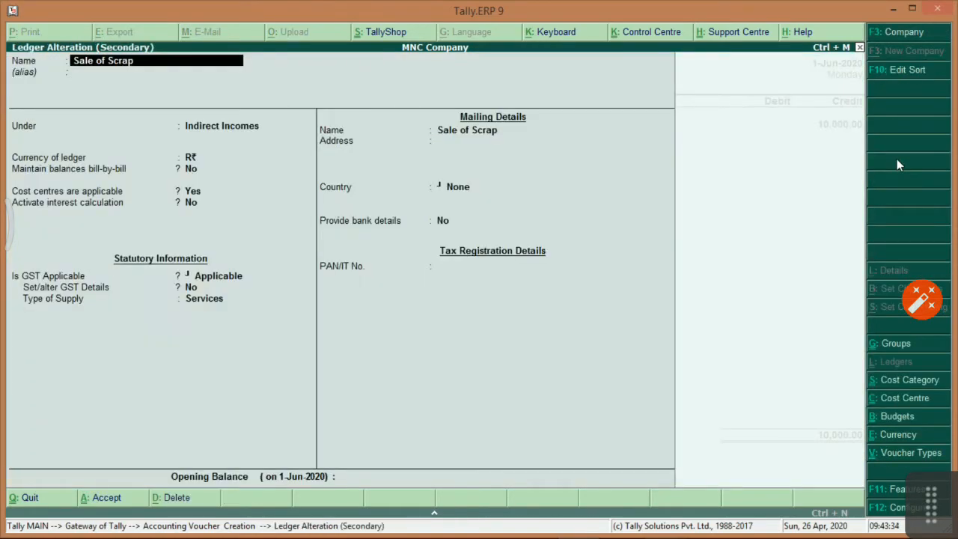
{"action": "key", "text": "Return"}
{"action": "key", "text": "Return"}
{"action": "key", "text": "Return"}
{"action": "key", "text": "Return"}
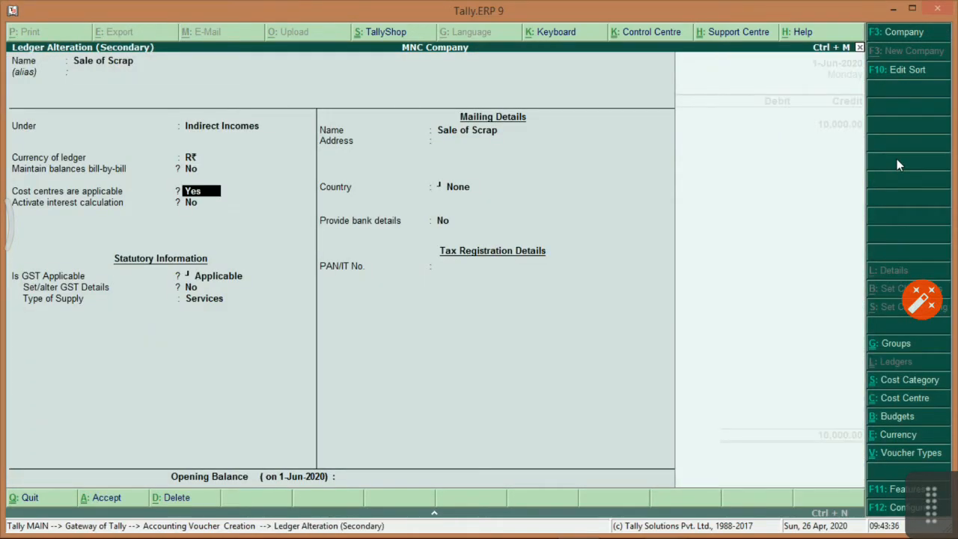
{"action": "type", "text": "n"}
{"action": "key", "text": "Return"}
{"action": "key", "text": "ctrl+a"}
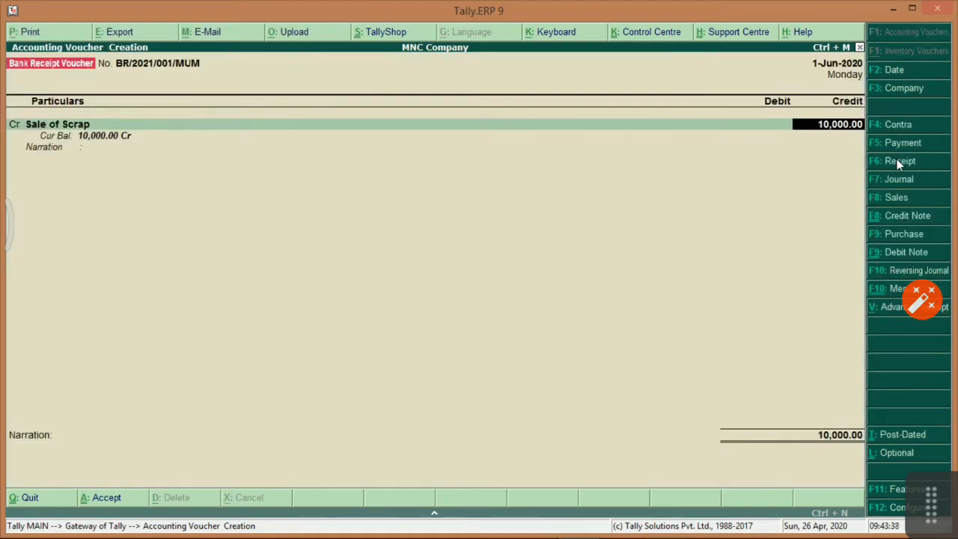
{"action": "key", "text": "Return"}
{"action": "key", "text": "Return"}
{"action": "key", "text": "Down"}
{"action": "key", "text": "Down"}
{"action": "key", "text": "Down"}
{"action": "key", "text": "Down"}
{"action": "key", "text": "Down"}
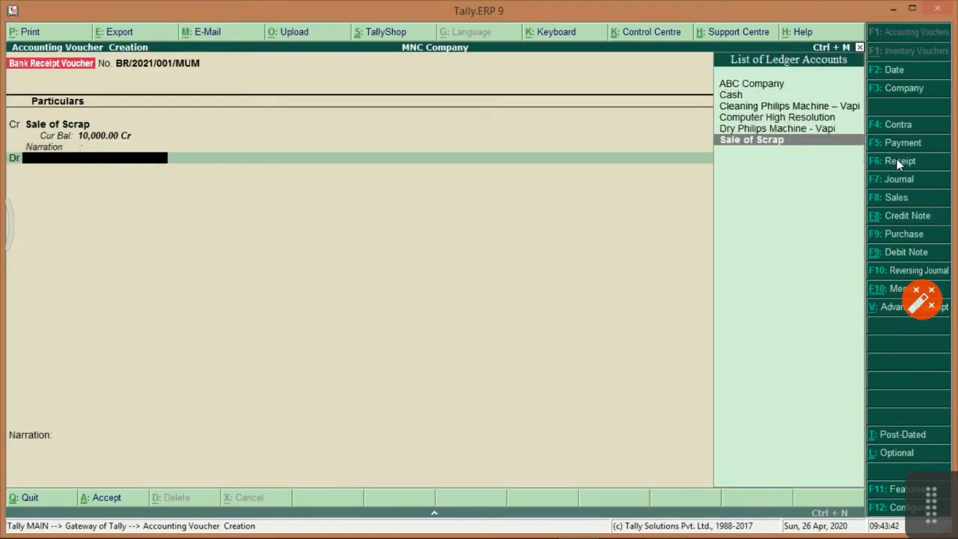
Create a Bank of India ledger under Bank Accounts for the debit line.
{"action": "key", "text": "alt+c"}
{"action": "type", "text": "Ban"}
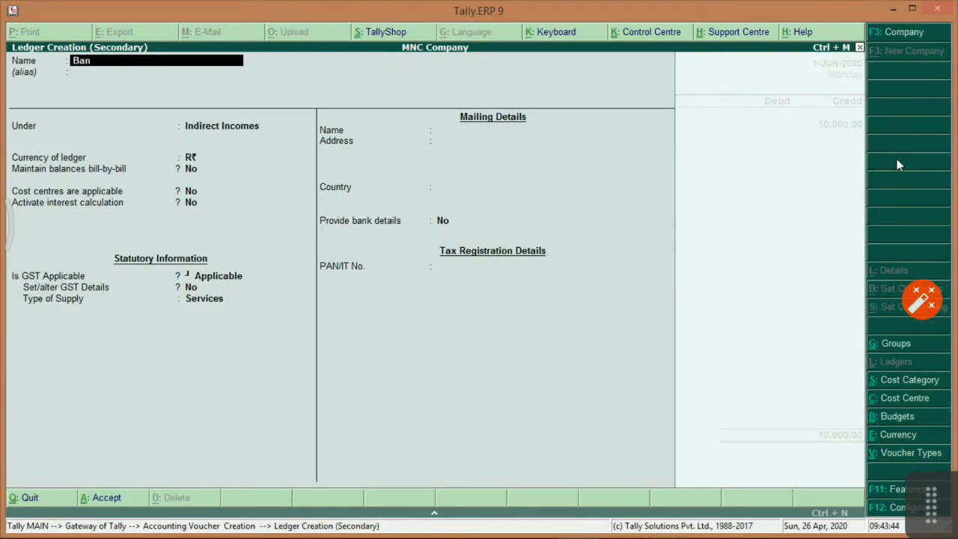
{"action": "type", "text": "k of India"}
{"action": "key", "text": "Return"}
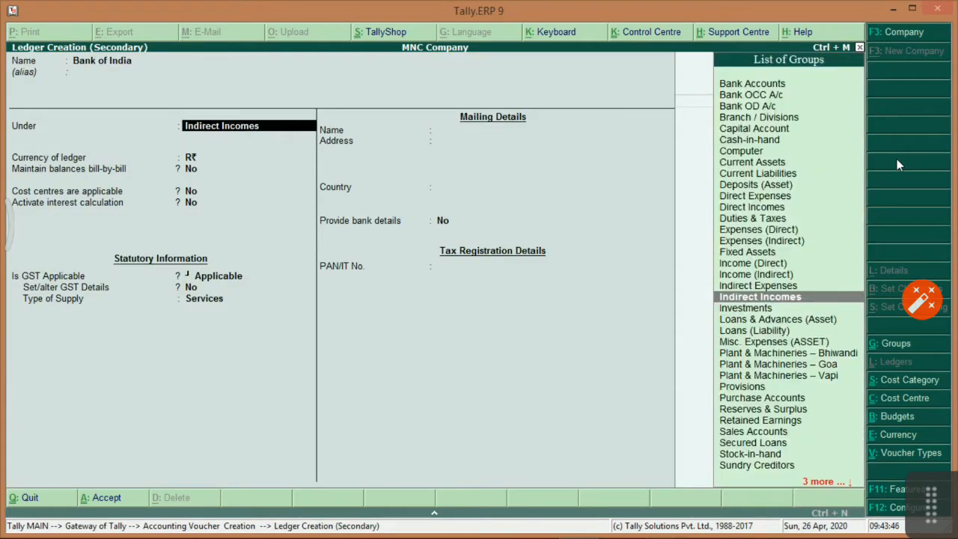
{"action": "type", "text": "Bank"}
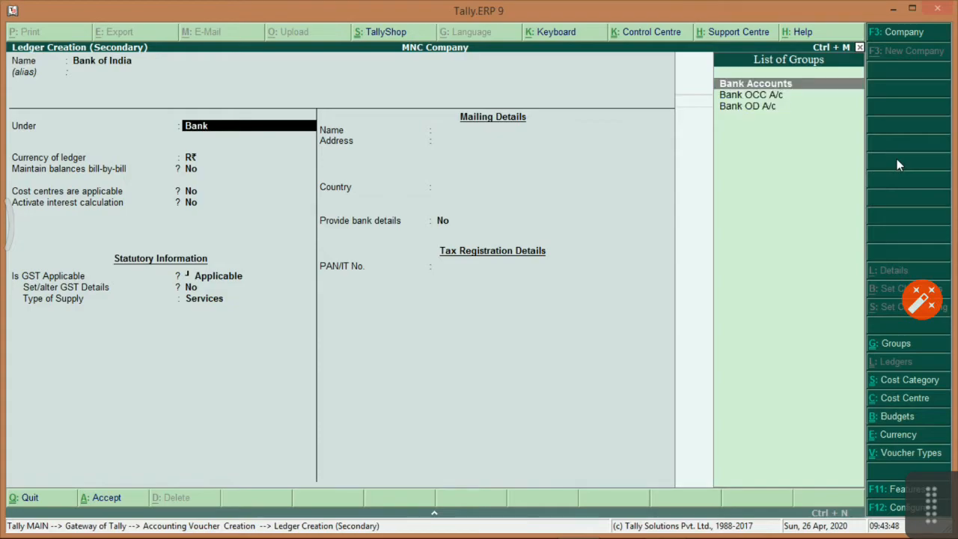
{"action": "key", "text": "Return"}
{"action": "key", "text": "Return"}
{"action": "key", "text": "Return"}
{"action": "key", "text": "Return"}
{"action": "key", "text": "Return"}
{"action": "key", "text": "Return"}
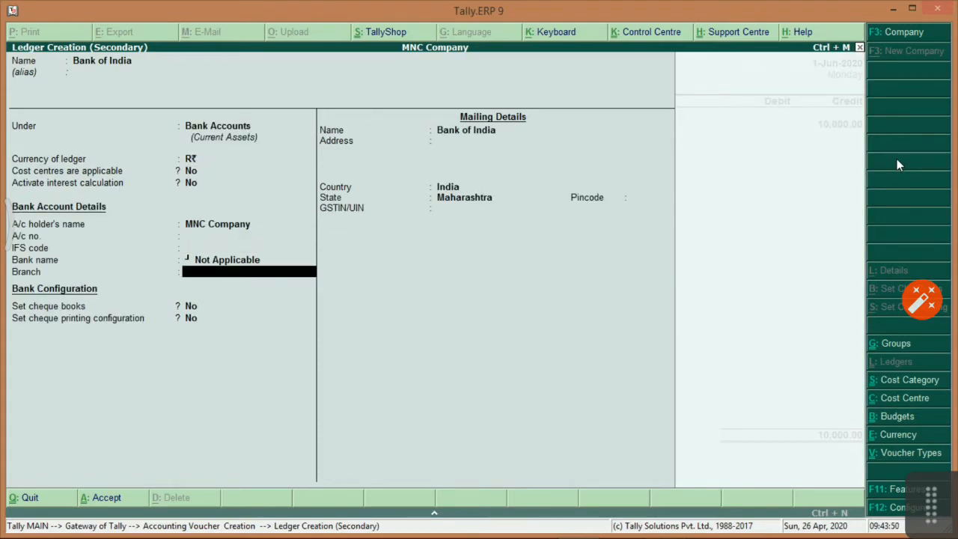
Fill Bank of India's bank details and set its mailing state to Maharashtra with no GSTIN.
{"action": "key", "text": "Return"}
{"action": "key", "text": "Return"}
{"action": "key", "text": "Up"}
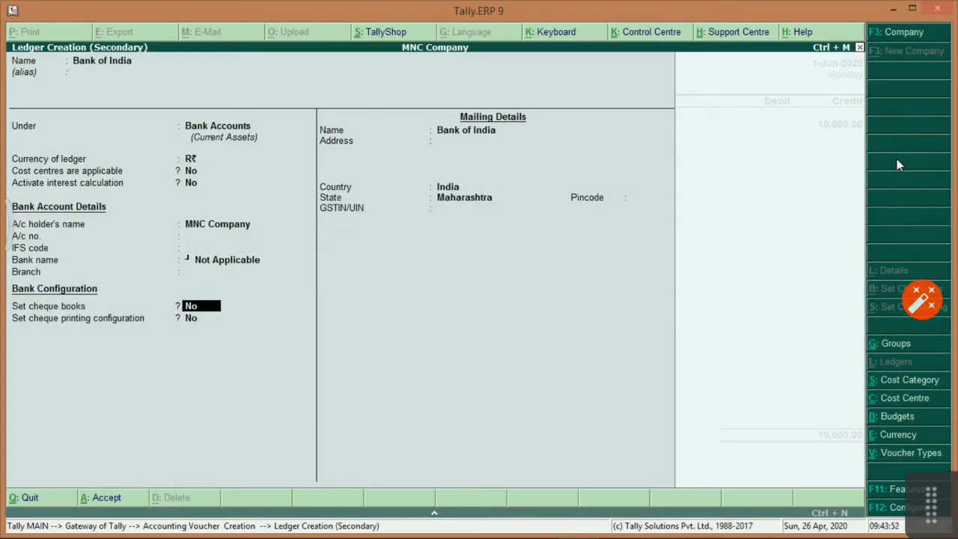
{"action": "key", "text": "Up"}
{"action": "key", "text": "Up"}
{"action": "key", "text": "Up"}
{"action": "key", "text": "Up"}
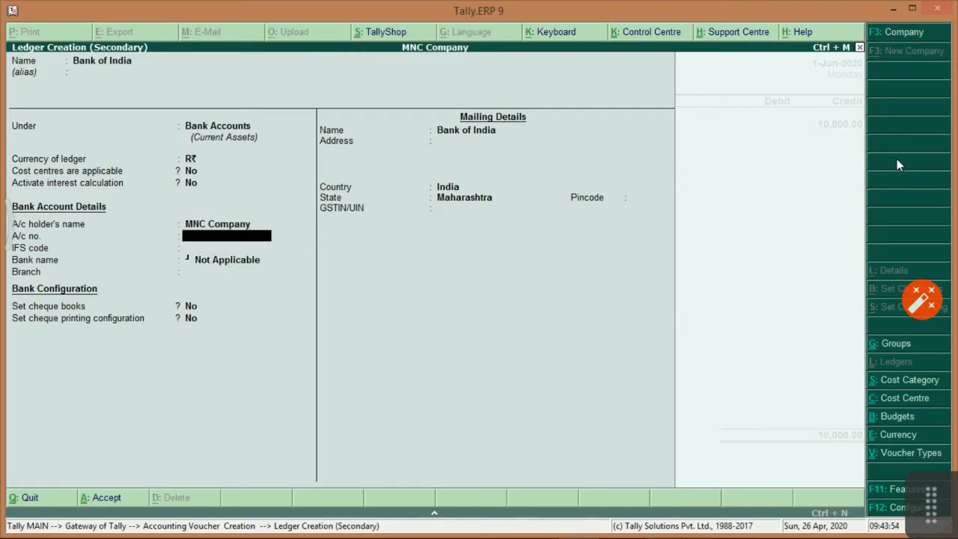
{"action": "key", "text": "Return"}
{"action": "key", "text": "Return"}
{"action": "key", "text": "Return"}
{"action": "key", "text": "Return"}
{"action": "key", "text": "Return"}
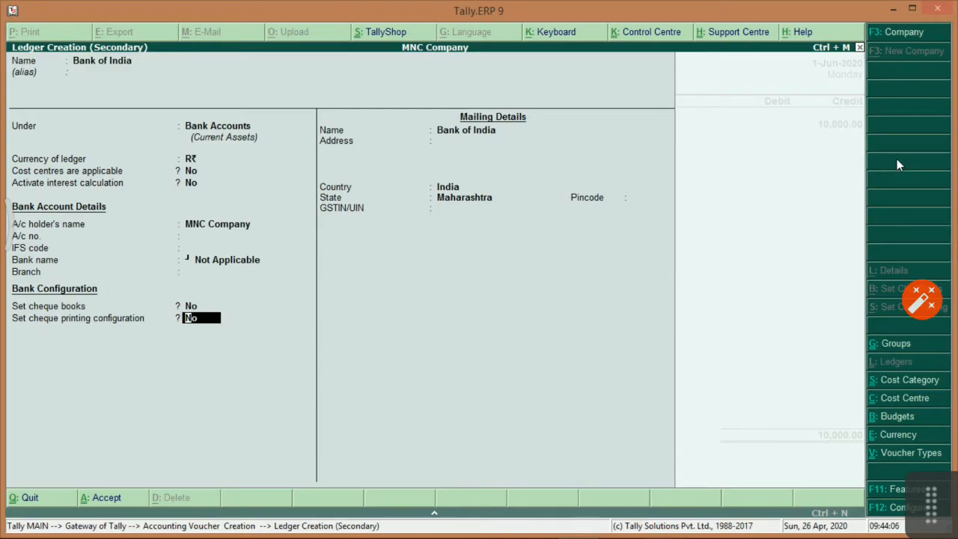
{"action": "key", "text": "Return"}
{"action": "key", "text": "Return"}
{"action": "key", "text": "Return"}
{"action": "key", "text": "Return"}
{"action": "key", "text": "Return"}
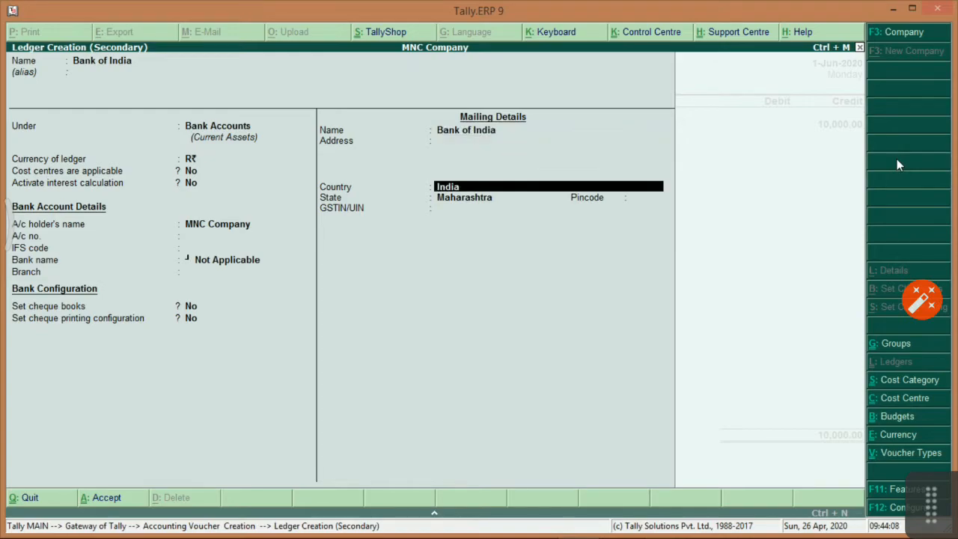
{"action": "key", "text": "Return"}
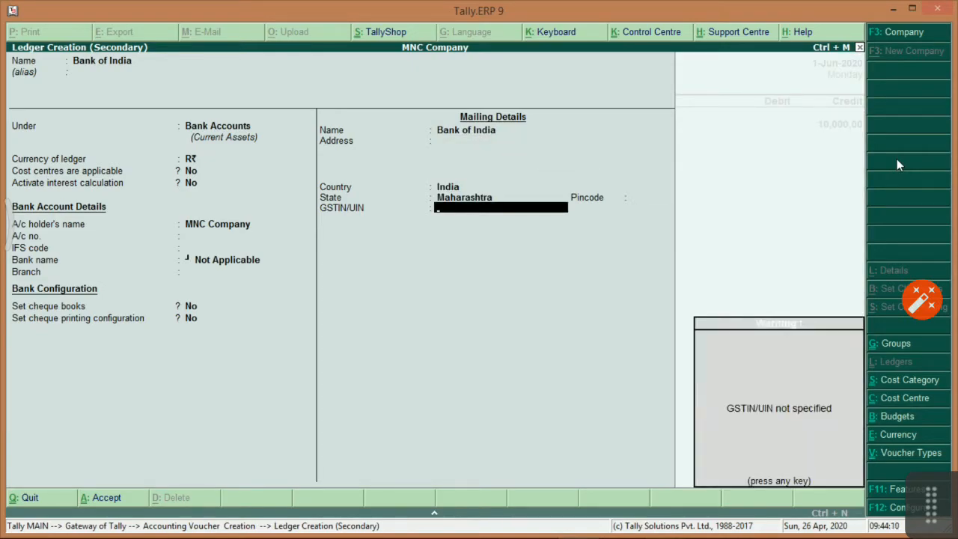
{"action": "key", "text": "Return"}
{"action": "key", "text": "Return"}
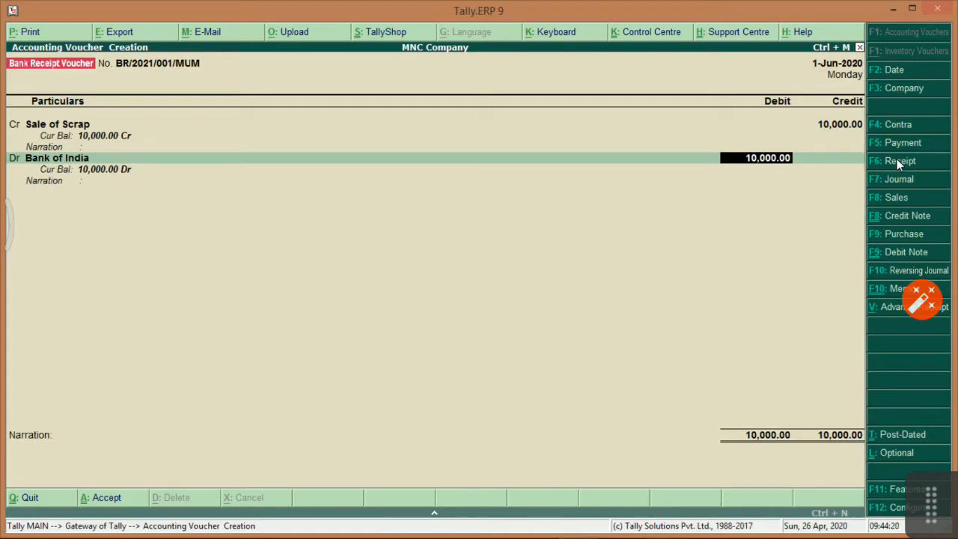
Accept the Cheque/DD allocation, add narration 'Being amount received for Sale of Scrap', and save the receipt.
{"action": "key", "text": "Return"}
{"action": "key", "text": "Return"}
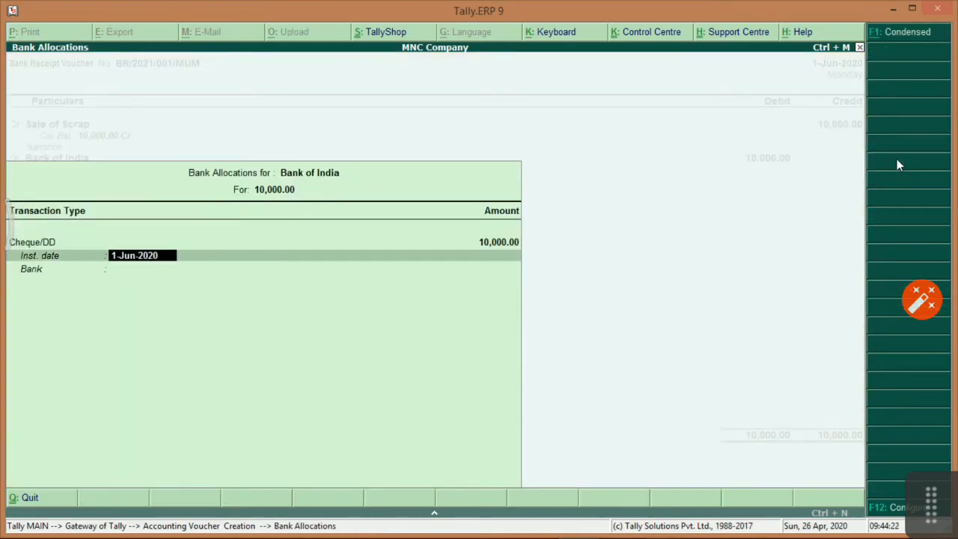
{"action": "key", "text": "Return"}
{"action": "key", "text": "Return"}
{"action": "key", "text": "Return"}
{"action": "type", "text": "B"}
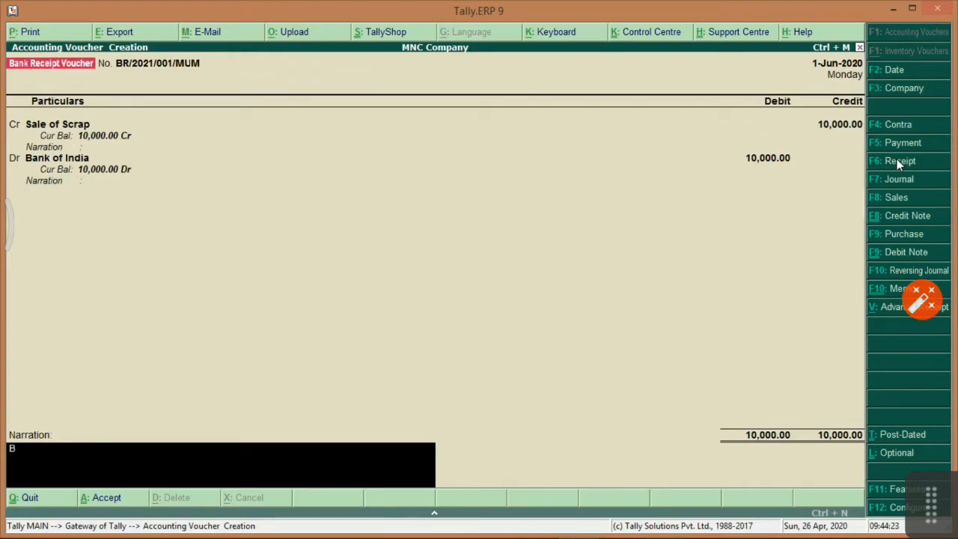
{"action": "type", "text": "eing amount received"}
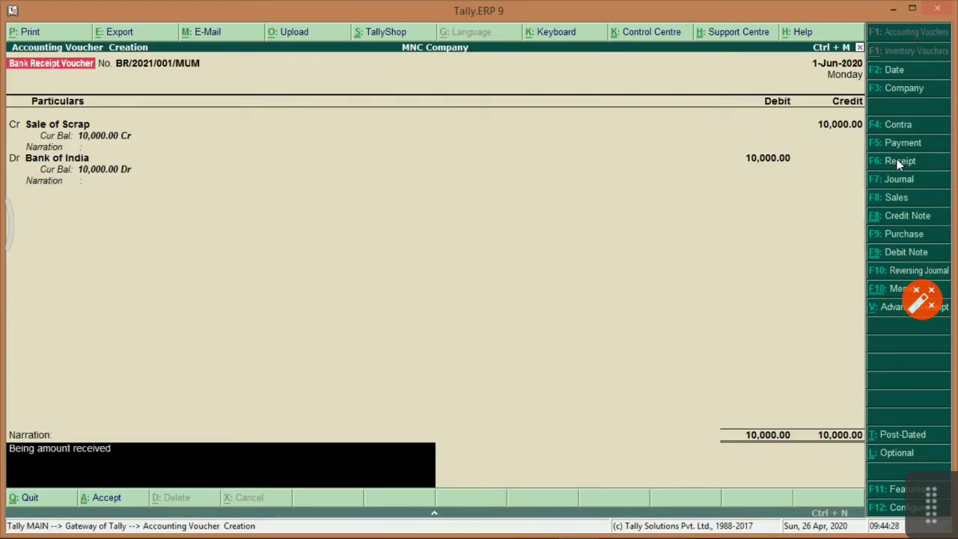
{"action": "type", "text": " for Sale of Scrap."}
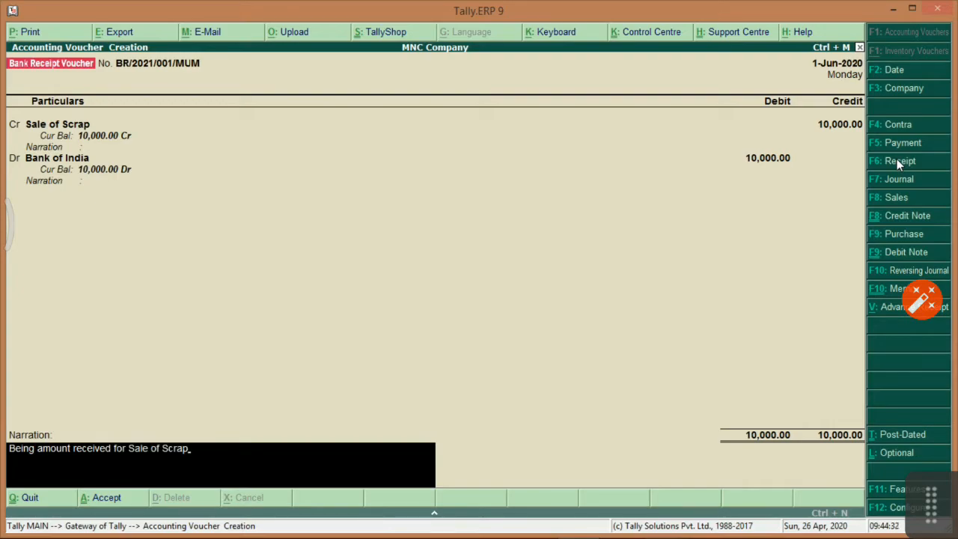
{"action": "key", "text": "Return"}
{"action": "key", "text": "Return"}
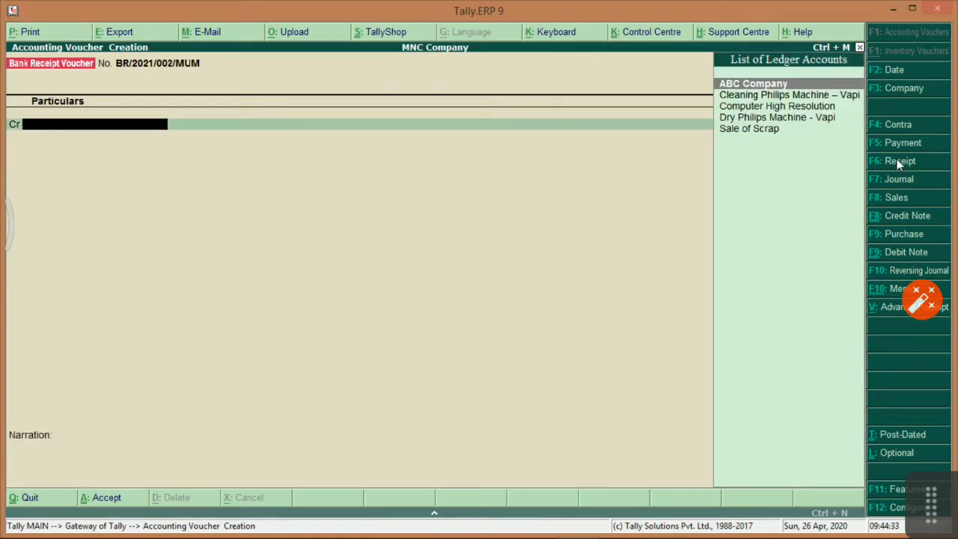
{"action": "key", "text": "alt+Tab"}
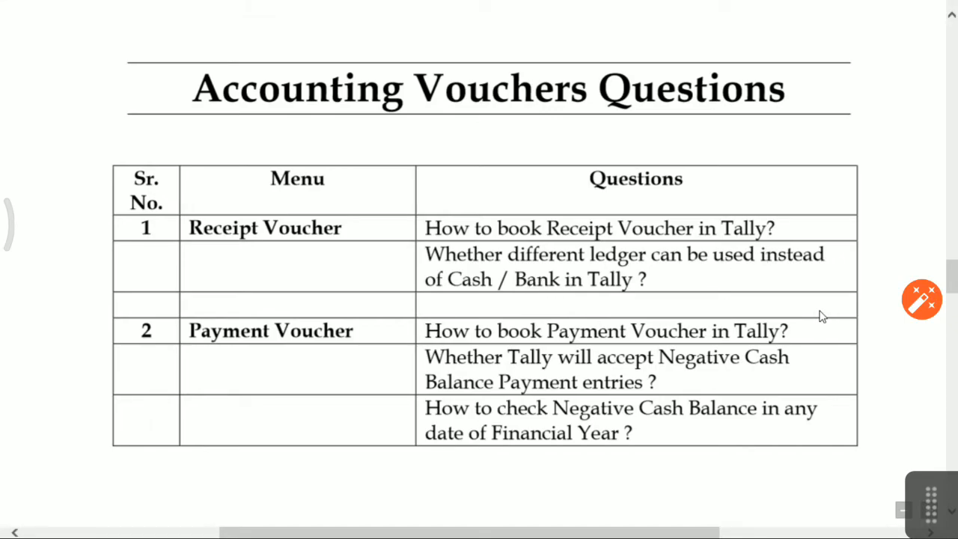
Abandon the pending alteration and reopen Bank Receipt Voucher entry.
{"action": "key", "text": "alt+Tab"}
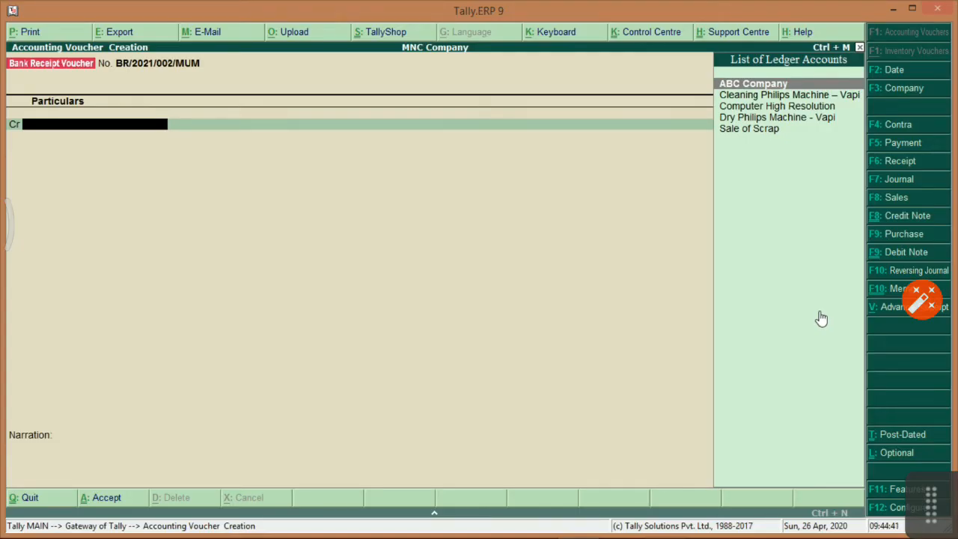
{"action": "key", "text": "Page_Up"}
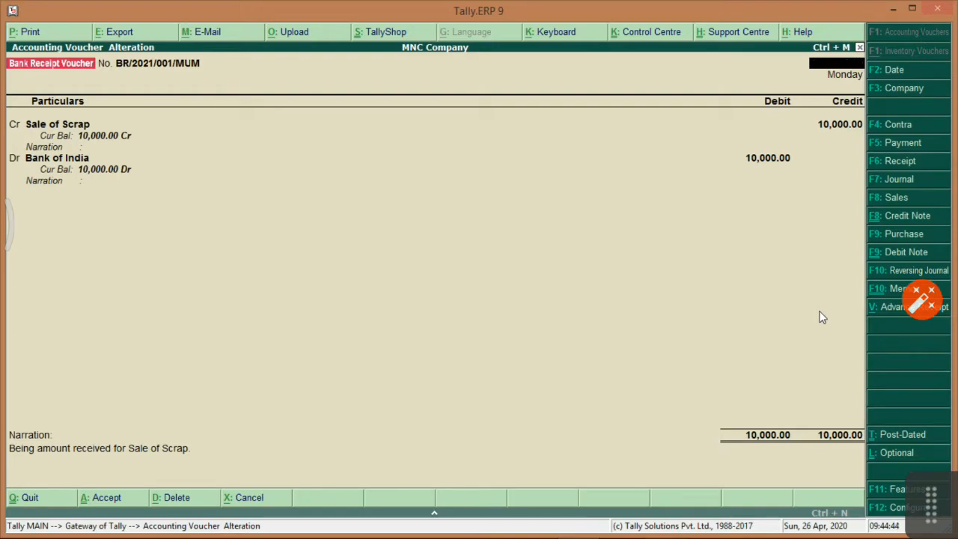
{"action": "key", "text": "Escape"}
{"action": "key", "text": "y"}
{"action": "key", "text": "Escape"}
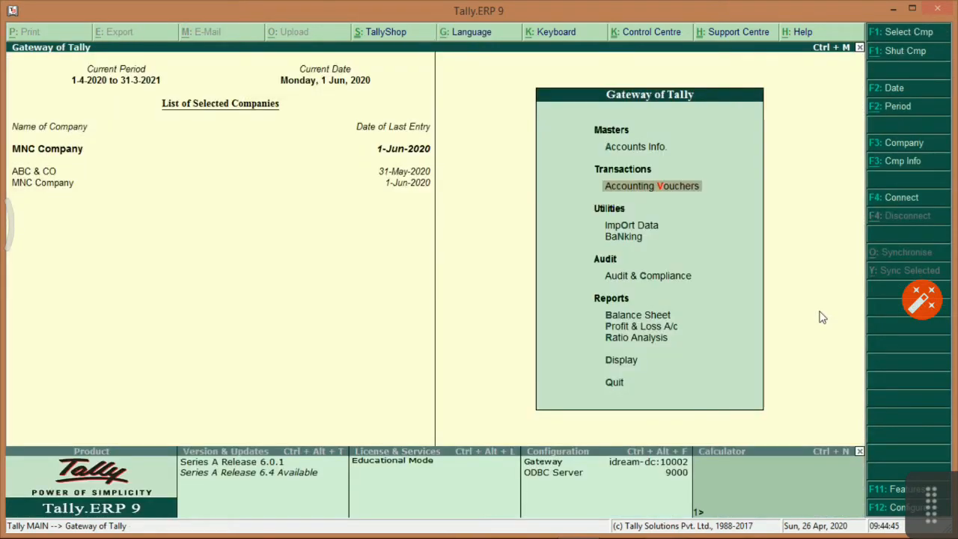
{"action": "key", "text": "Return"}
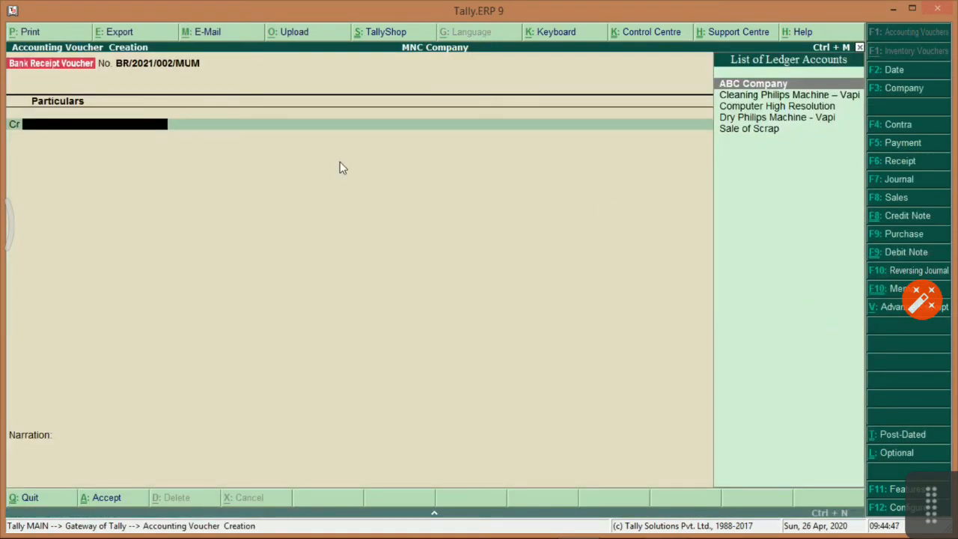
{"action": "left_click", "coordinate": [917, 159]}
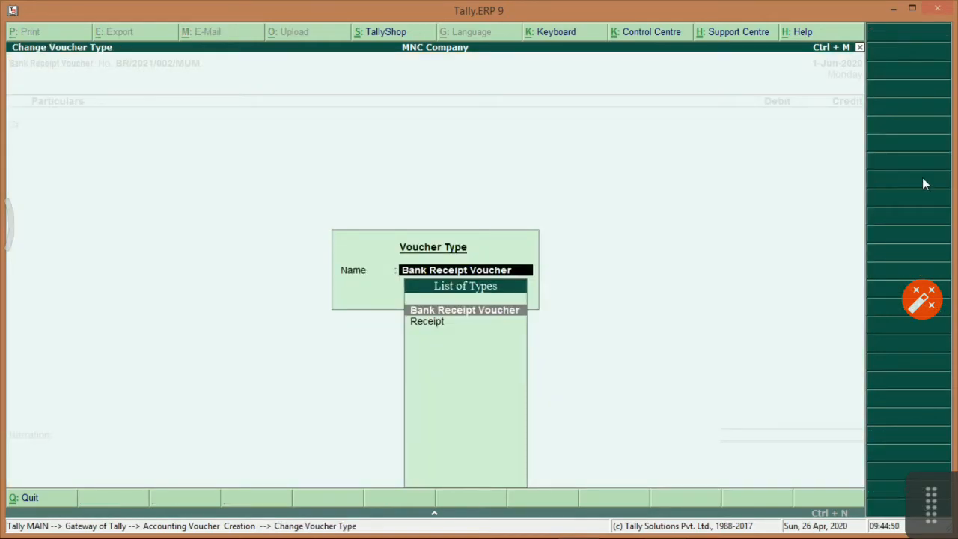
{"action": "key", "text": "Return"}
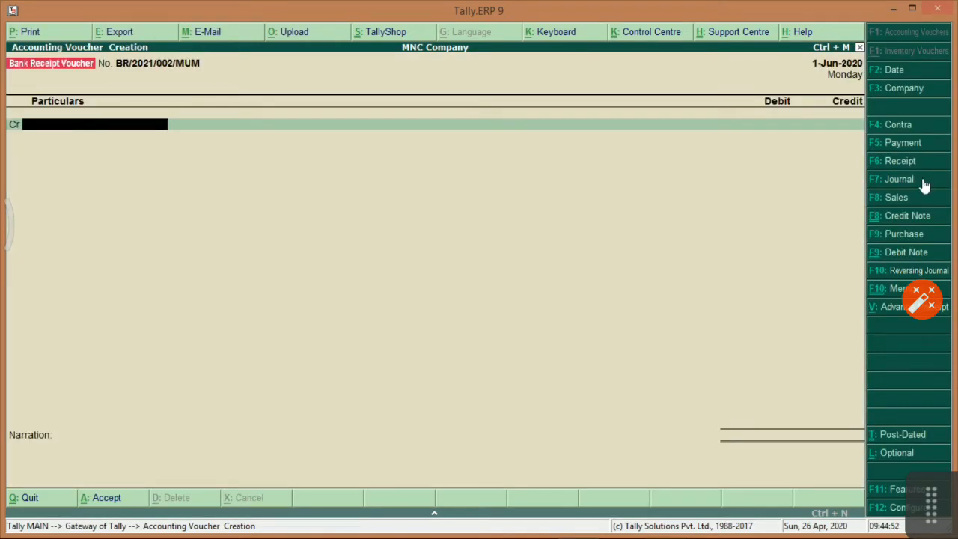
Alter BR/2021/001/MUM to debit ABC Company instead of Bank of India, triggering the error.
{"action": "key", "text": "Page_Up"}
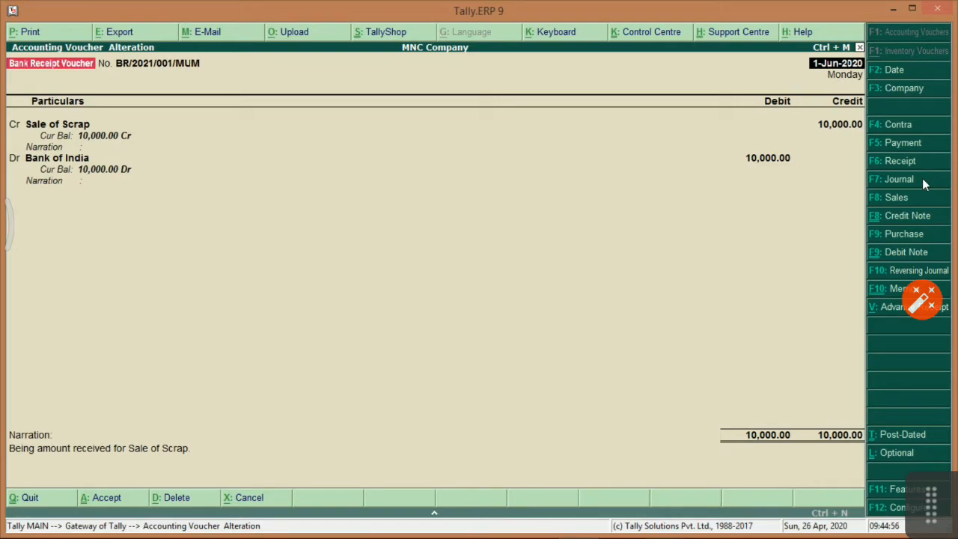
{"action": "key", "text": "Return"}
{"action": "key", "text": "Return"}
{"action": "key", "text": "Return"}
{"action": "key", "text": "Return"}
{"action": "key", "text": "Return"}
{"action": "key", "text": "Return"}
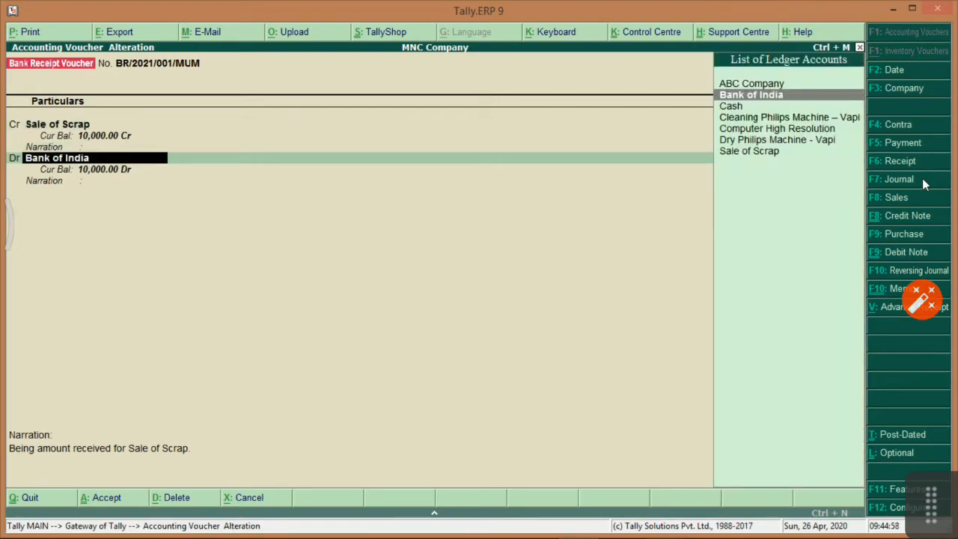
{"action": "key", "text": "Up"}
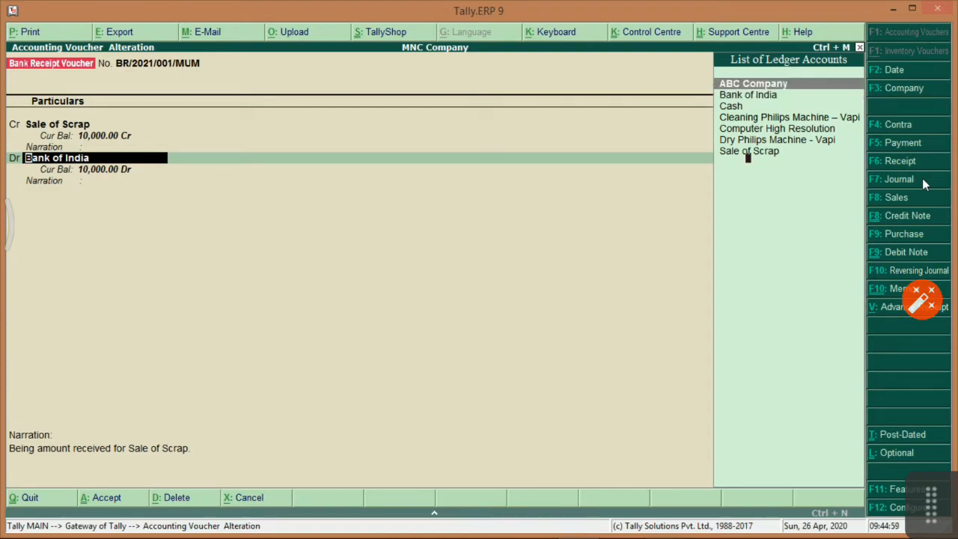
{"action": "key", "text": "Return"}
{"action": "key", "text": "Return"}
{"action": "key", "text": "Return"}
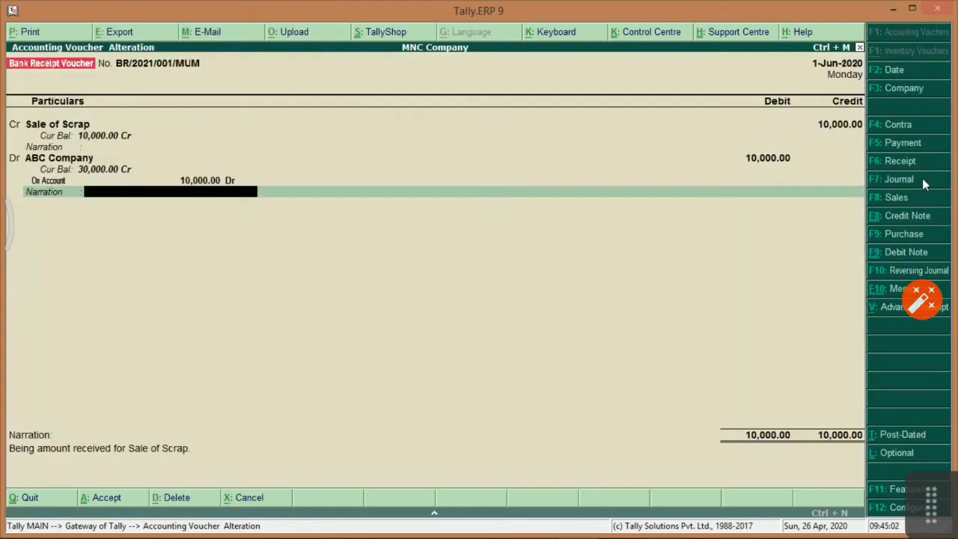
{"action": "key", "text": "Return"}
{"action": "key", "text": "Return"}
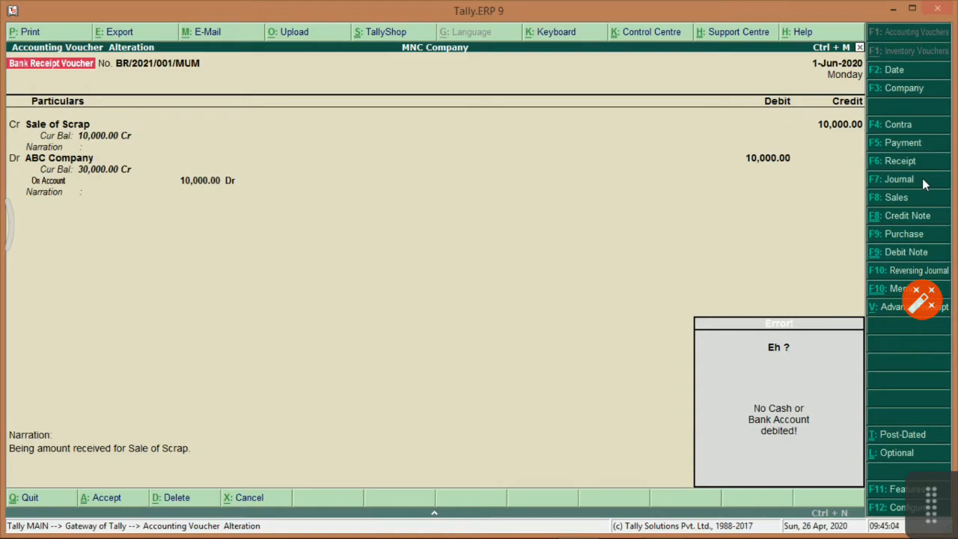
Highlight the other-ledger question, then restore Bank of India as the 10,000.00 debit.
{"action": "key", "text": "alt+Tab"}
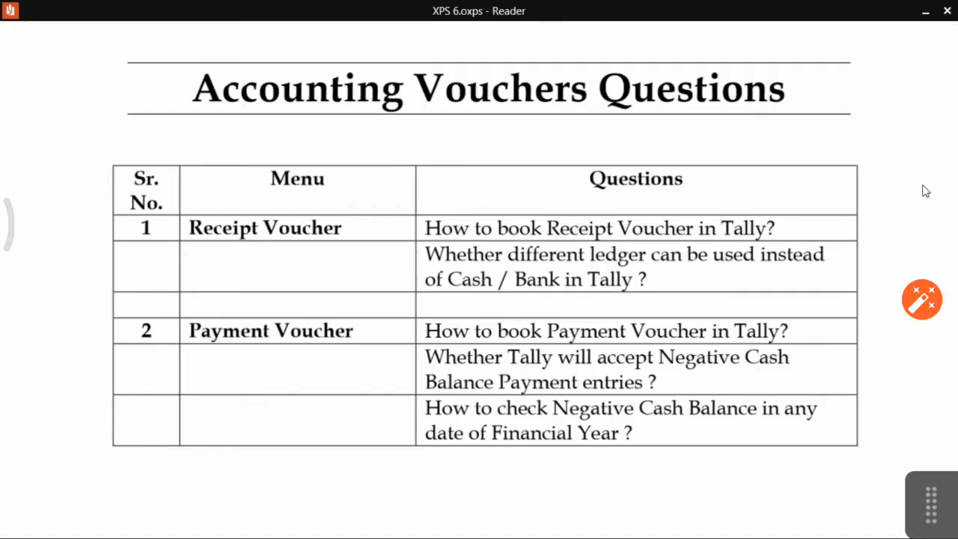
{"action": "left_click_drag", "start_coordinate": [457, 254], "coordinate": [633, 280]}
{"action": "key", "text": "alt+Tab"}
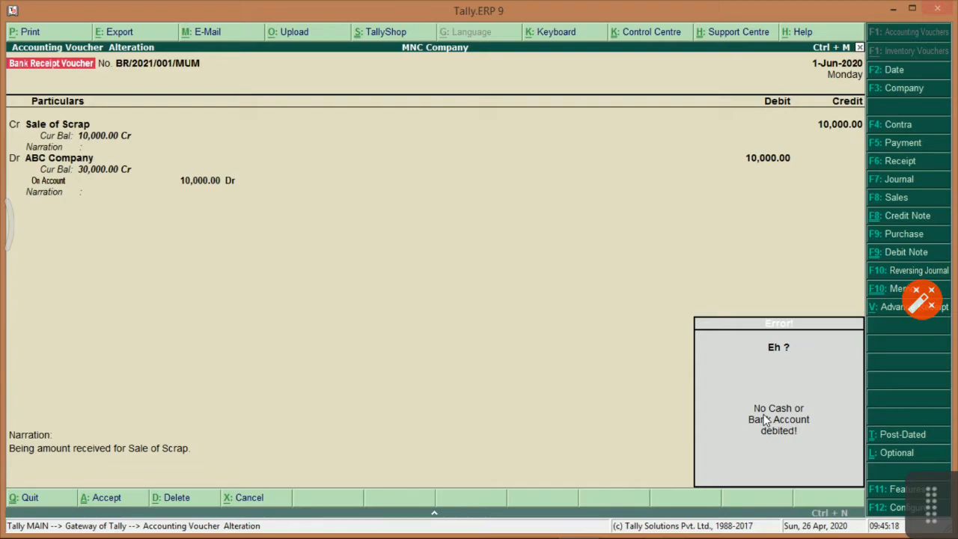
{"action": "key", "text": "Return"}
{"action": "key", "text": "Return"}
{"action": "key", "text": "Return"}
{"action": "key", "text": "Return"}
{"action": "key", "text": "Return"}
{"action": "key", "text": "Return"}
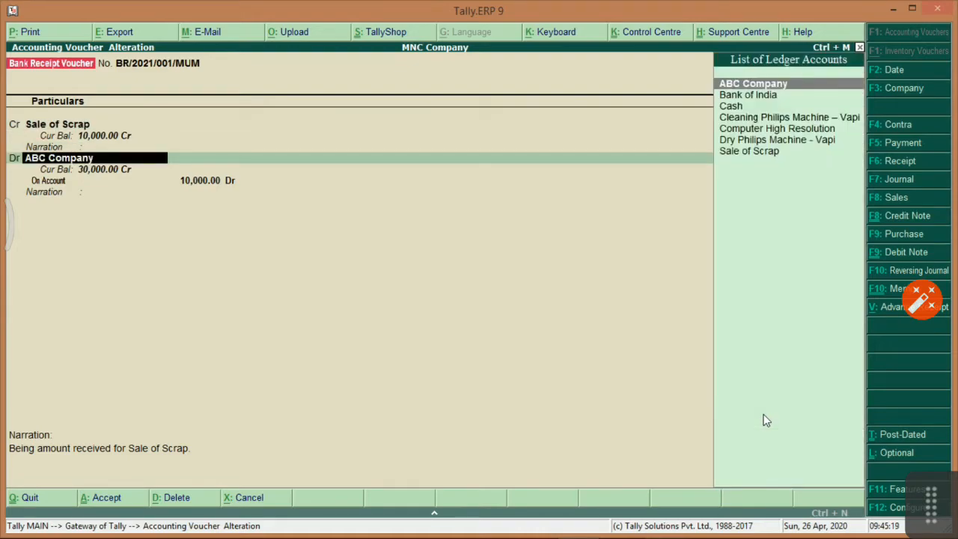
{"action": "key", "text": "Down"}
{"action": "key", "text": "Return"}
{"action": "key", "text": "Return"}
{"action": "key", "text": "Return"}
{"action": "key", "text": "Return"}
{"action": "key", "text": "Return"}
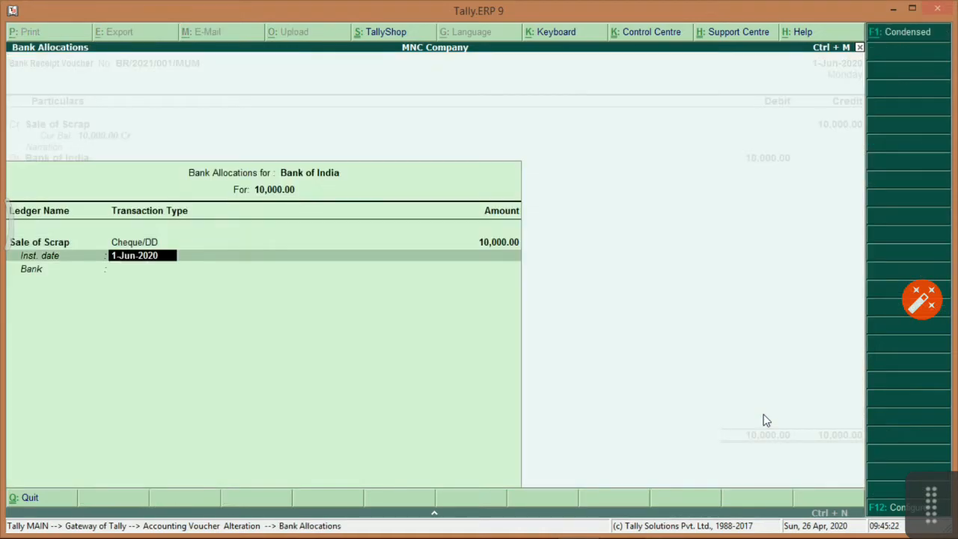
{"action": "key", "text": "Return"}
{"action": "key", "text": "Return"}
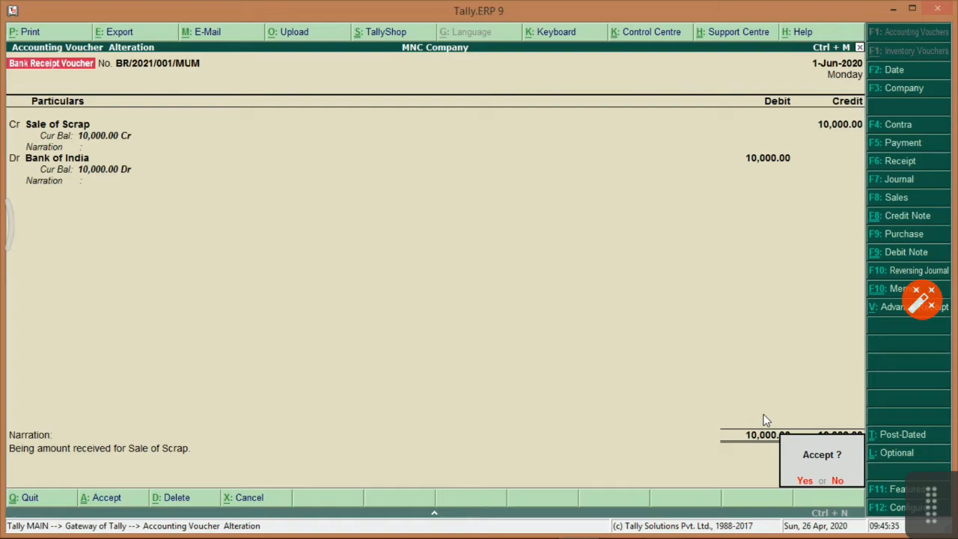
{"action": "key", "text": "alt+Tab"}
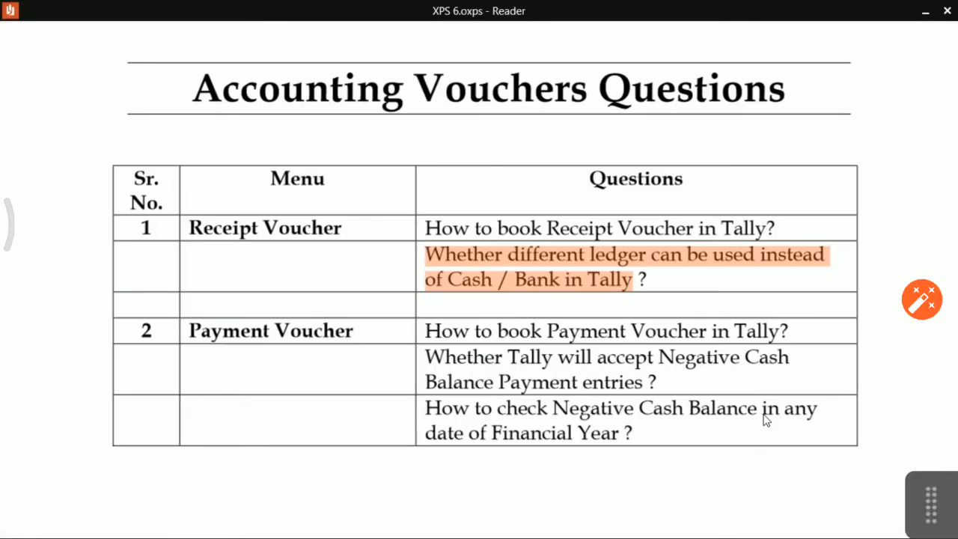
Highlight the payment-voucher question on the sheet and save the altered receipt voucher.
{"action": "left_click", "coordinate": [512, 352]}
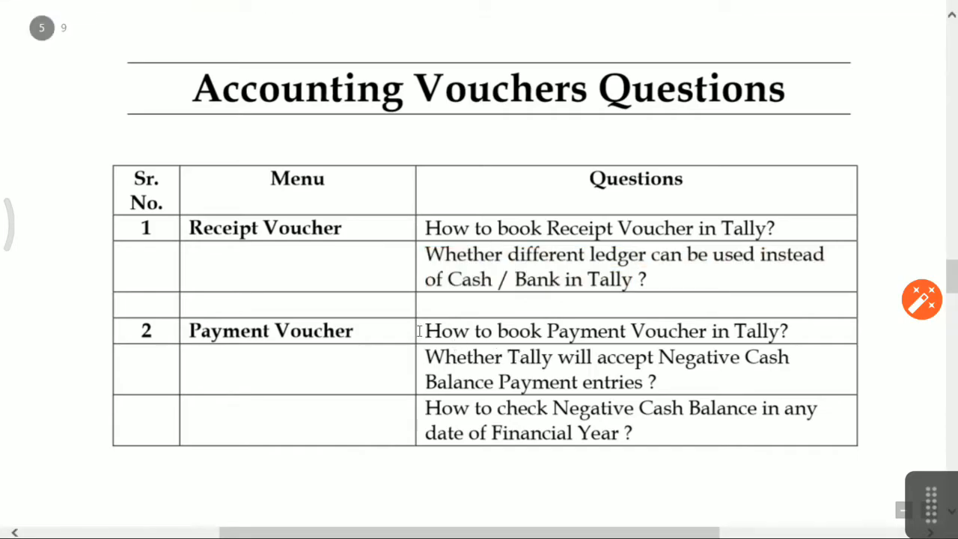
{"action": "left_click_drag", "start_coordinate": [419, 331], "coordinate": [763, 330]}
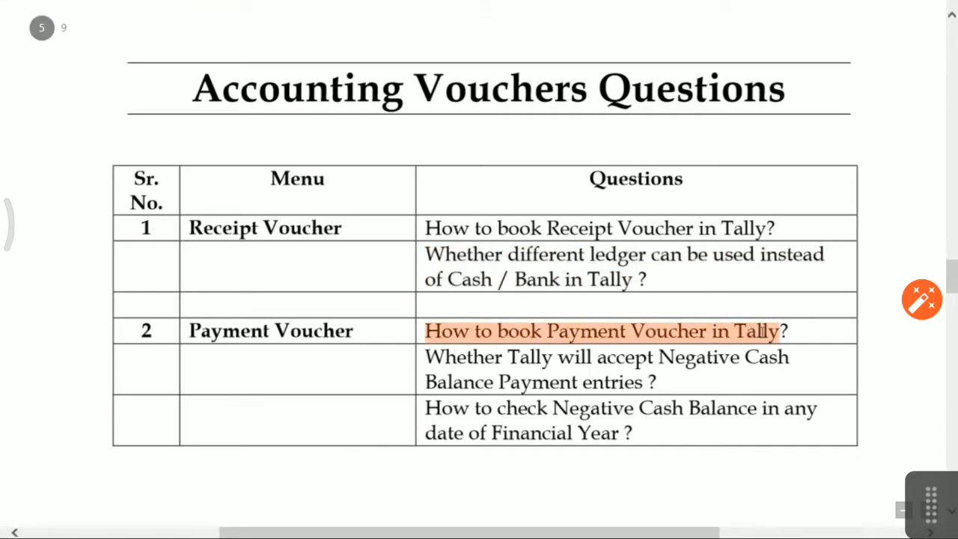
{"action": "key", "text": "alt+Tab"}
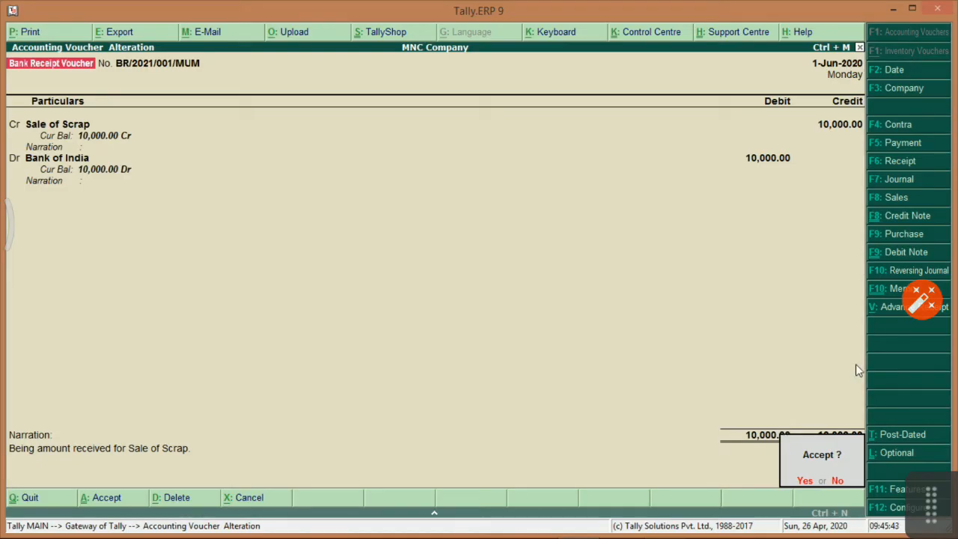
{"action": "key", "text": "y"}
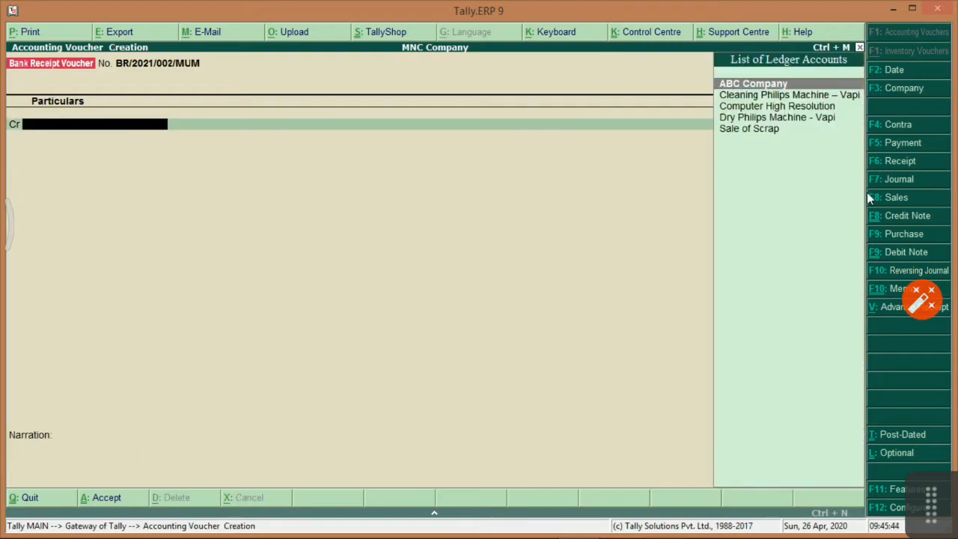
Start a Payment debiting ABC Company 15000 against its pending bill, paid from Bank of India.
{"action": "left_click", "coordinate": [897, 144]}
{"action": "key", "text": "alt+Tab"}
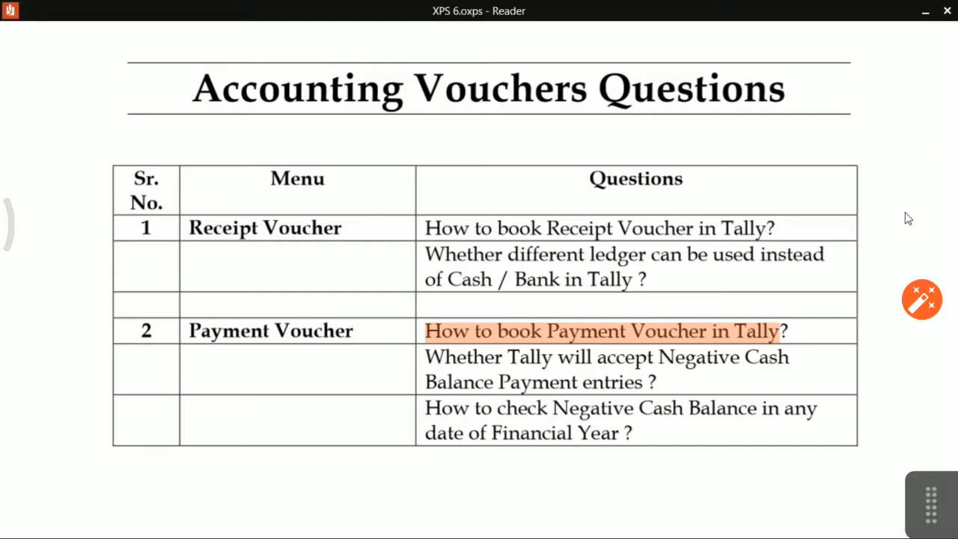
{"action": "key", "text": "alt+Tab"}
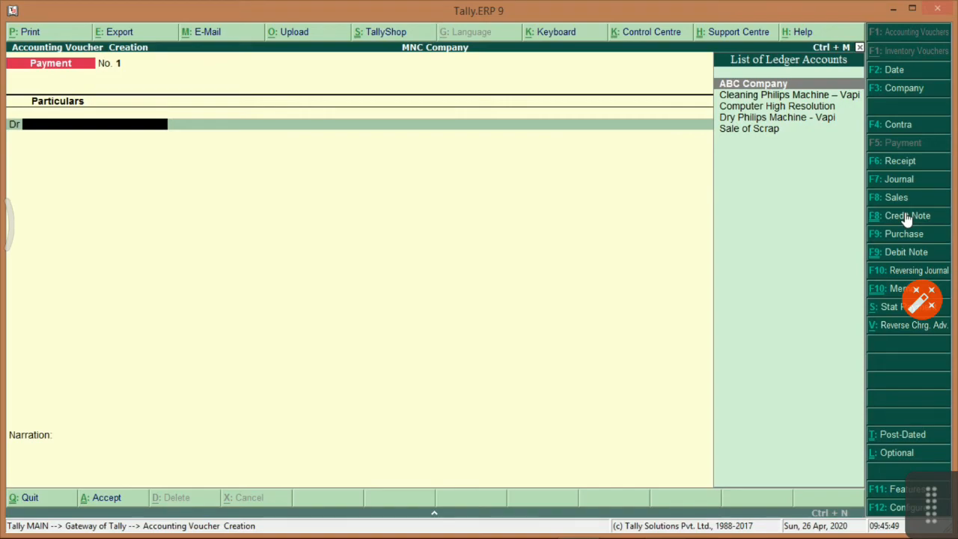
{"action": "key", "text": "Return"}
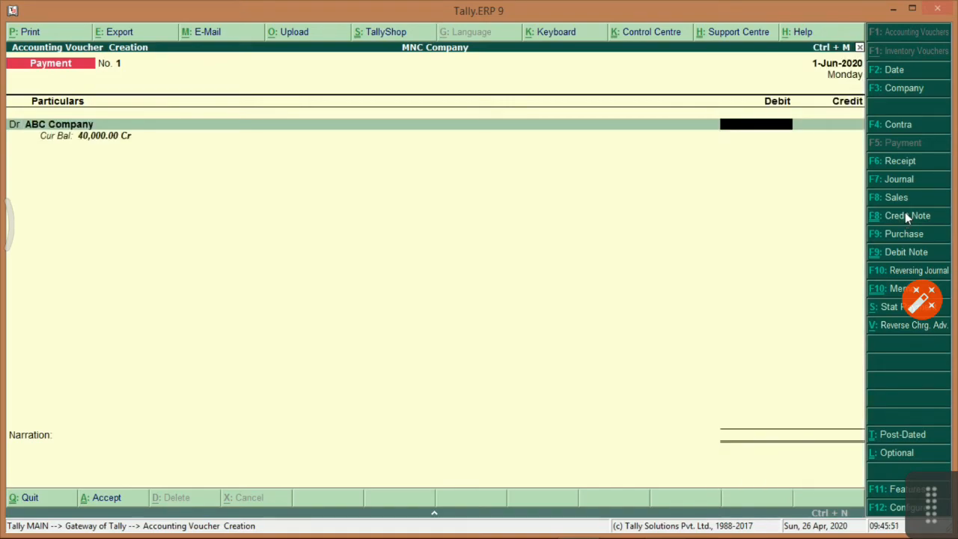
{"action": "type", "text": "15000"}
{"action": "key", "text": "Return"}
{"action": "key", "text": "Return"}
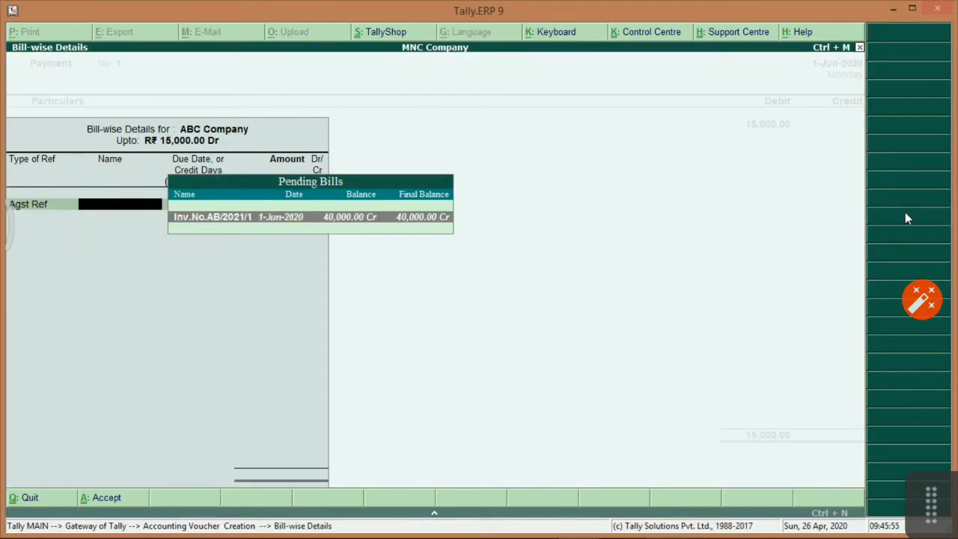
{"action": "key", "text": "Return"}
{"action": "key", "text": "Return"}
{"action": "key", "text": "Return"}
{"action": "key", "text": "Return"}
{"action": "key", "text": "Return"}
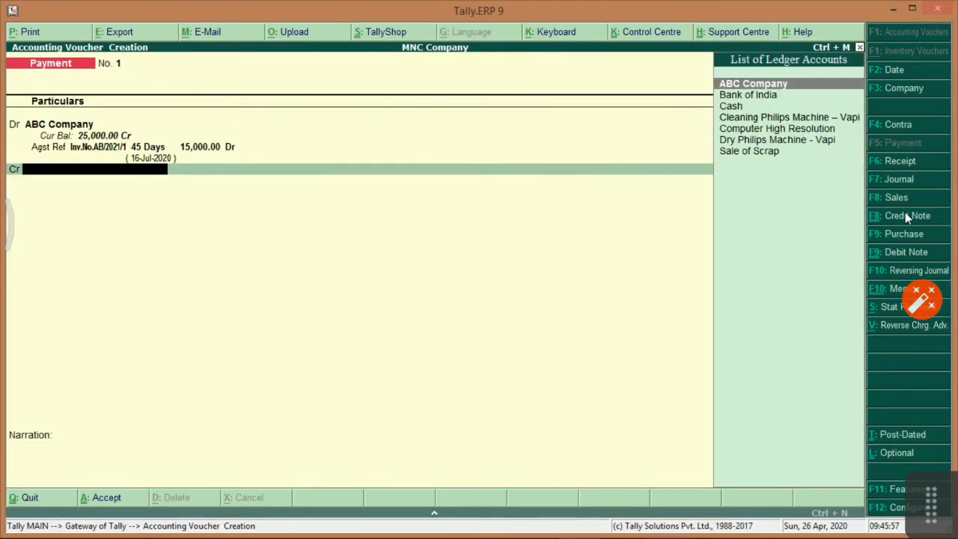
{"action": "key", "text": "Down"}
{"action": "key", "text": "Return"}
Correct the debit and bill amount to 8,000, add narration 'Being payment to ABC. Company against Bill No', and save.
{"action": "key", "text": "BackSpace"}
{"action": "key", "text": "BackSpace"}
{"action": "key", "text": "BackSpace"}
{"action": "key", "text": "BackSpace"}
{"action": "key", "text": "BackSpace"}
{"action": "key", "text": "BackSpace"}
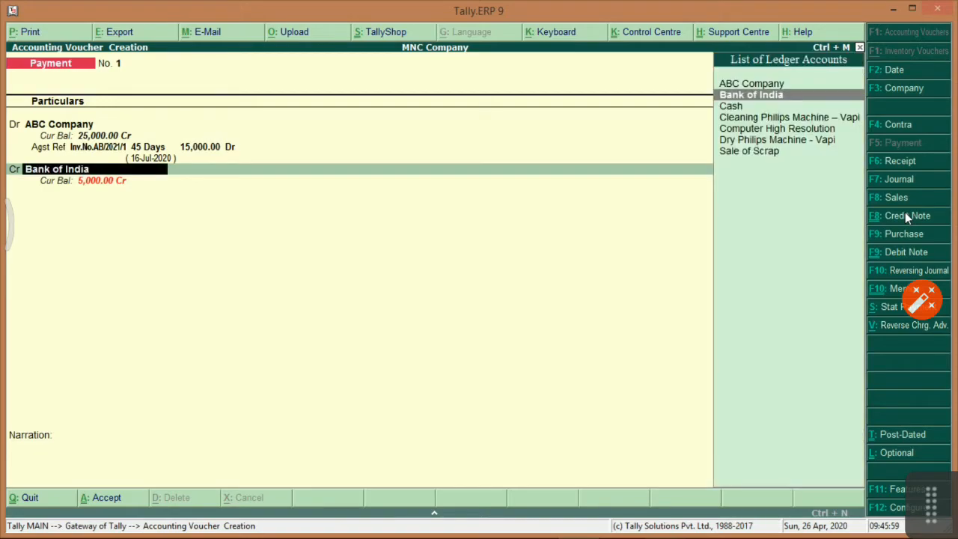
{"action": "key", "text": "BackSpace"}
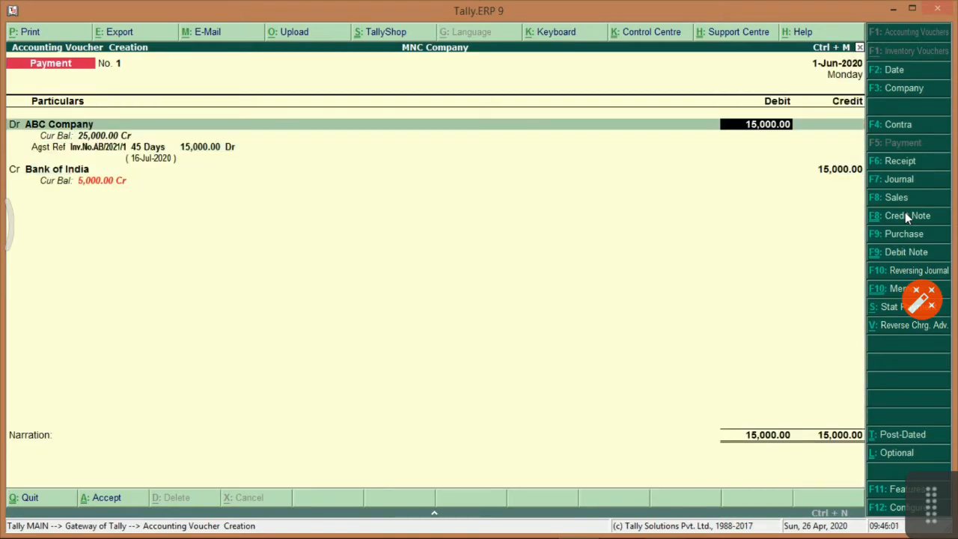
{"action": "type", "text": "8000"}
{"action": "key", "text": "Return"}
{"action": "key", "text": "Return"}
{"action": "key", "text": "Return"}
{"action": "key", "text": "Return"}
{"action": "key", "text": "Return"}
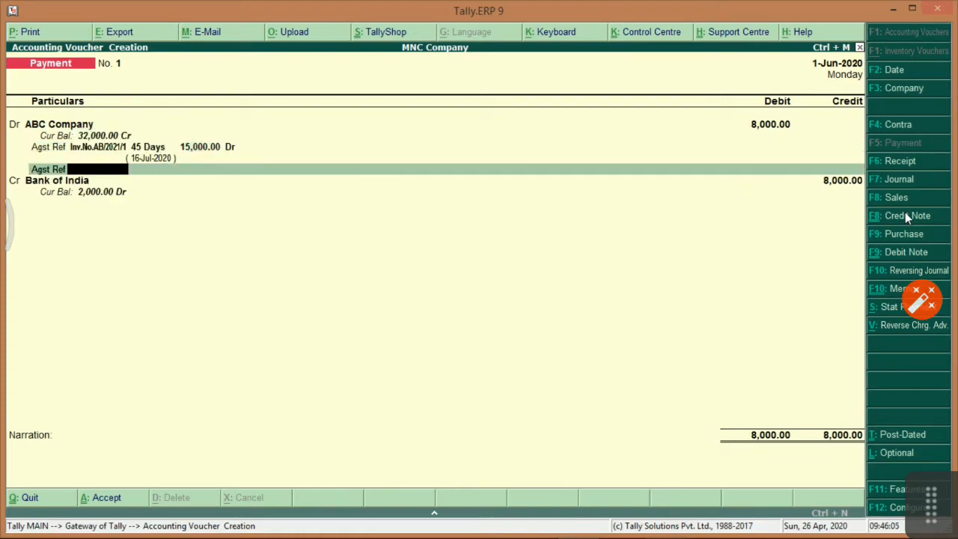
{"action": "key", "text": "BackSpace"}
{"action": "key", "text": "BackSpace"}
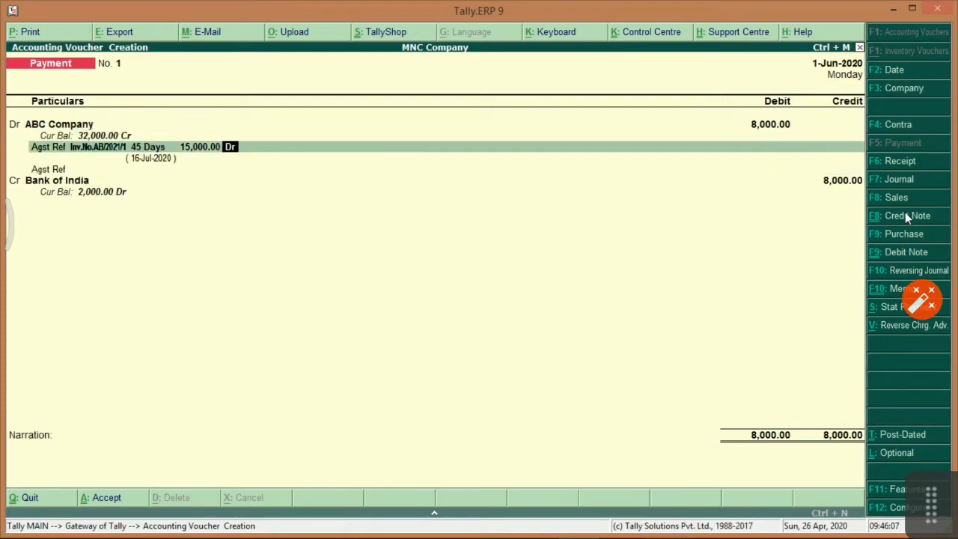
{"action": "key", "text": "BackSpace"}
{"action": "type", "text": "8000"}
{"action": "key", "text": "Return"}
{"action": "key", "text": "Return"}
{"action": "key", "text": "Return"}
{"action": "key", "text": "Return"}
{"action": "key", "text": "Return"}
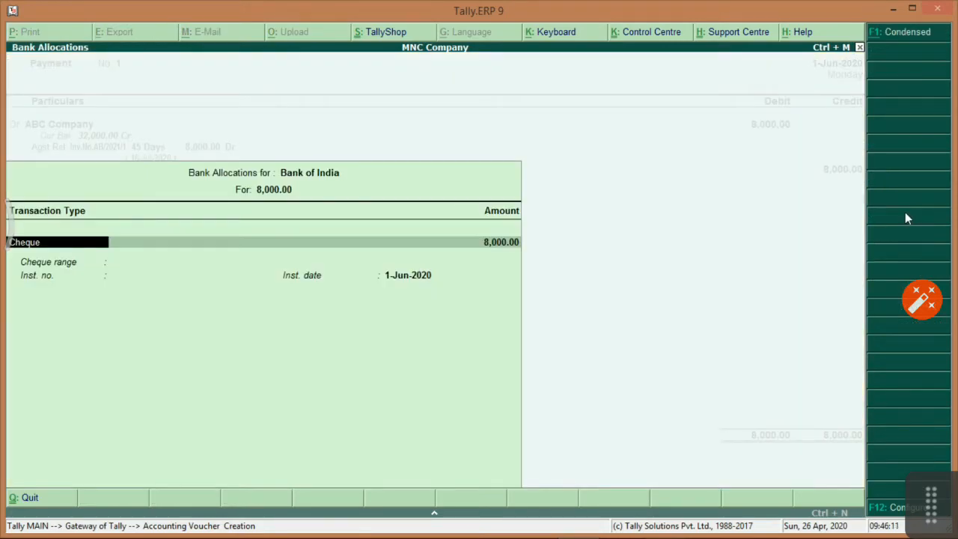
{"action": "key", "text": "Return"}
{"action": "key", "text": "Return"}
{"action": "key", "text": "Return"}
{"action": "key", "text": "Return"}
{"action": "key", "text": "Return"}
{"action": "type", "text": "Be"}
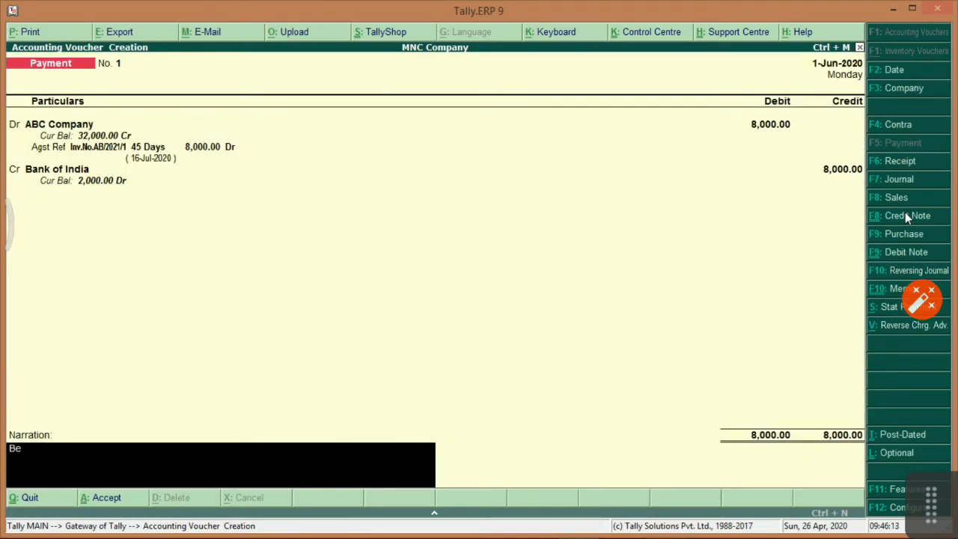
{"action": "type", "text": "ing payment to ABC"}
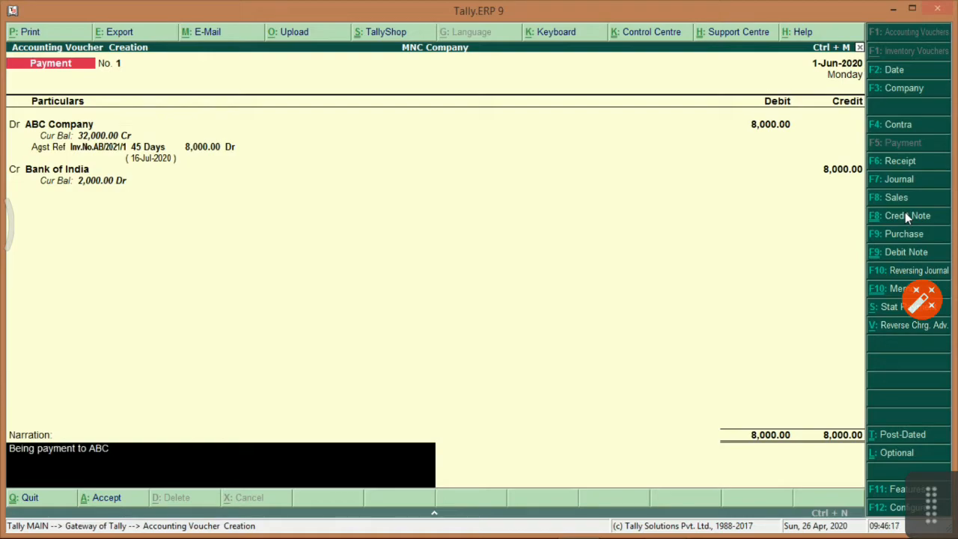
{"action": "type", "text": ". Company against Bill N"}
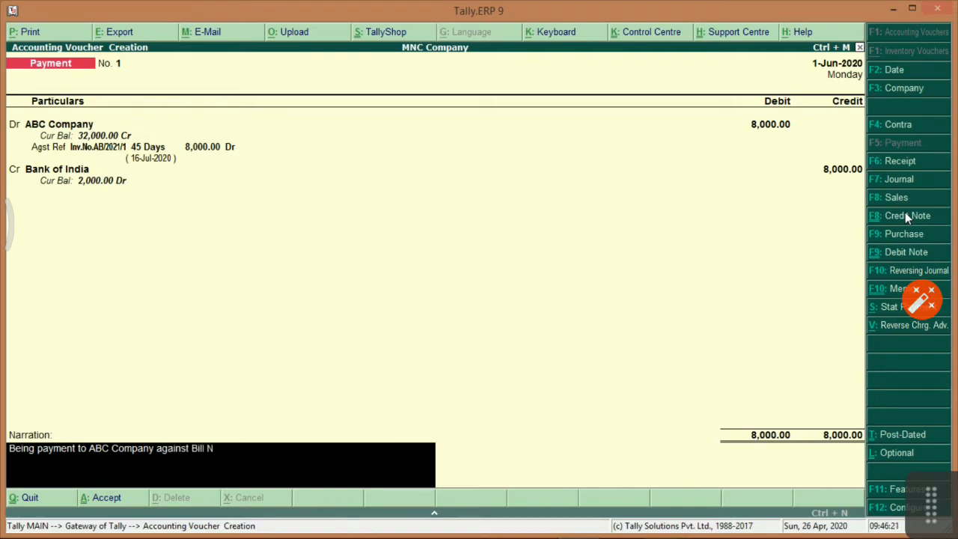
{"action": "type", "text": "o"}
{"action": "key", "text": "Return"}
{"action": "key", "text": "Return"}
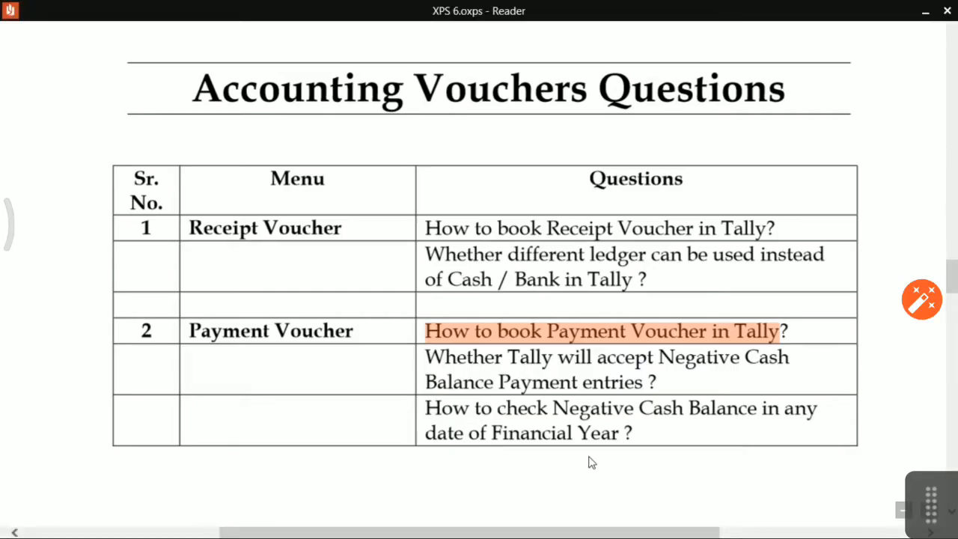
Highlight the negative cash balance question and restart a blank payment voucher.
{"action": "left_click", "coordinate": [425, 358]}
{"action": "left_click_drag", "start_coordinate": [425, 358], "coordinate": [602, 381]}
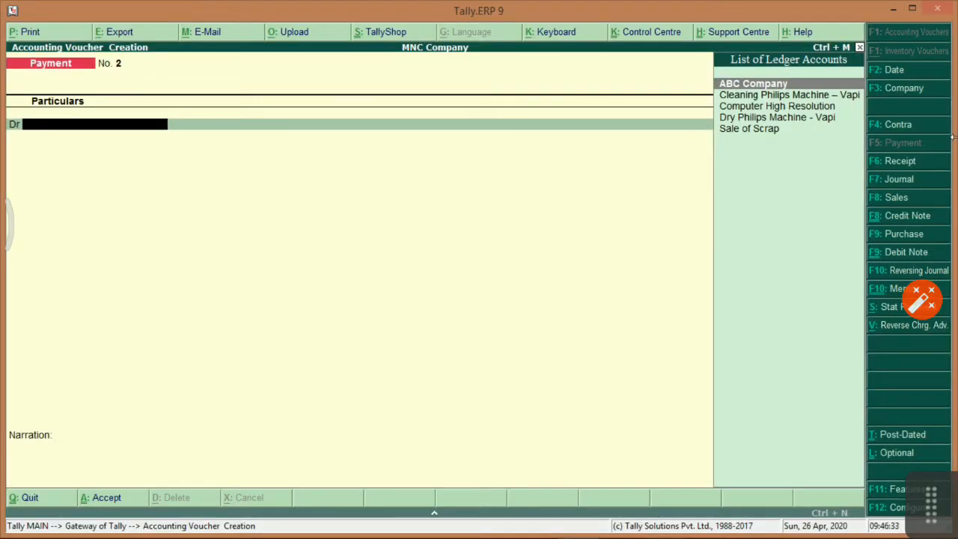
{"action": "key", "text": "Down"}
{"action": "key", "text": "Down"}
{"action": "key", "text": "Down"}
{"action": "key", "text": "Down"}
{"action": "key", "text": "Up"}
{"action": "key", "text": "Up"}
{"action": "key", "text": "Up"}
{"action": "key", "text": "Up"}
{"action": "key", "text": "Escape"}
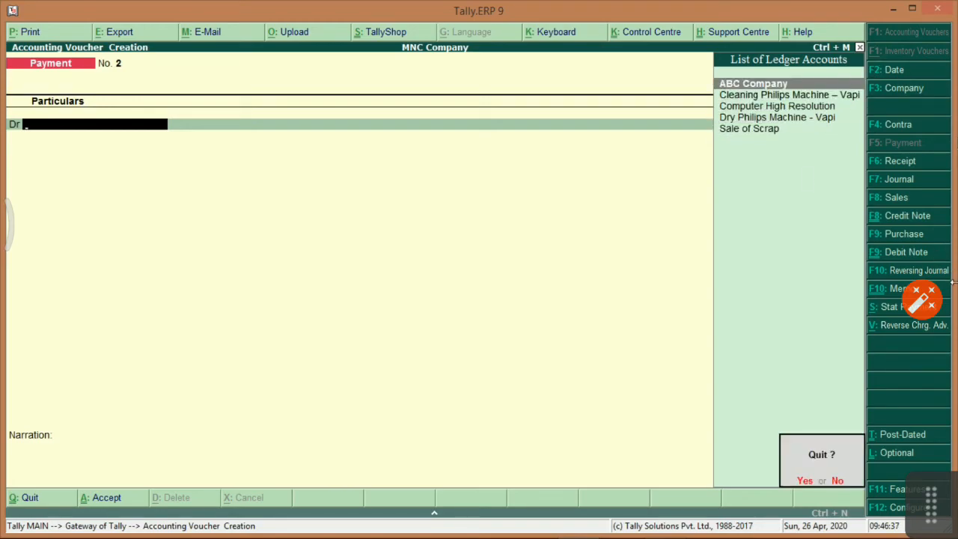
{"action": "key", "text": "y"}
{"action": "key", "text": "Return"}
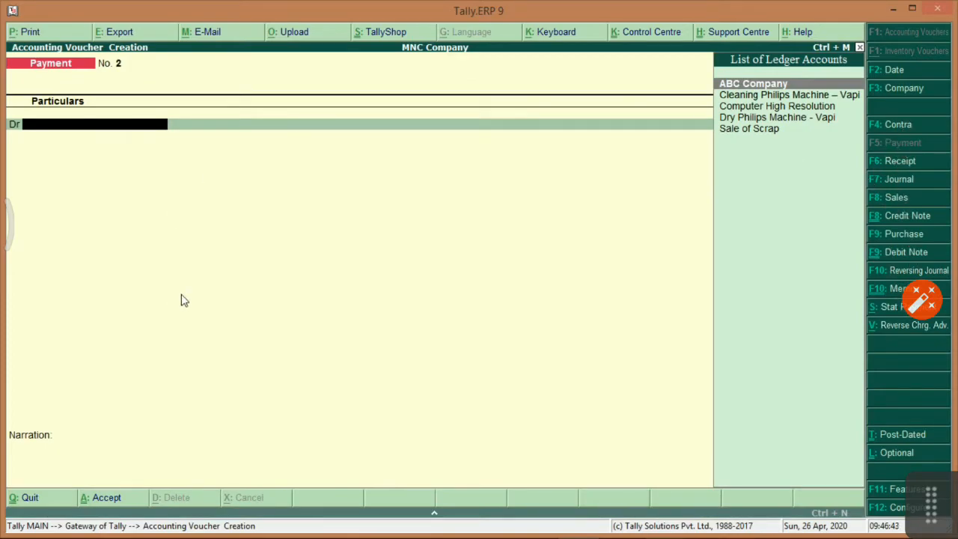
{"action": "key", "text": "Down"}
{"action": "key", "text": "Down"}
{"action": "key", "text": "Down"}
{"action": "key", "text": "Down"}
{"action": "key", "text": "Up"}
{"action": "key", "text": "Up"}
{"action": "key", "text": "Up"}
{"action": "key", "text": "Up"}
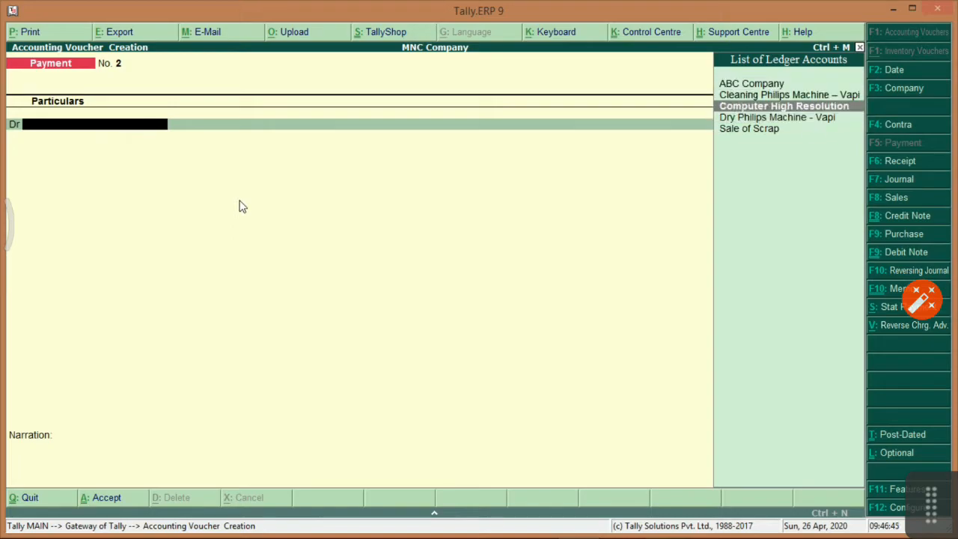
Create the Mobile Expenses ledger under Indirect Expenses with cost centres enabled and debit it 250.
{"action": "key", "text": "alt+c"}
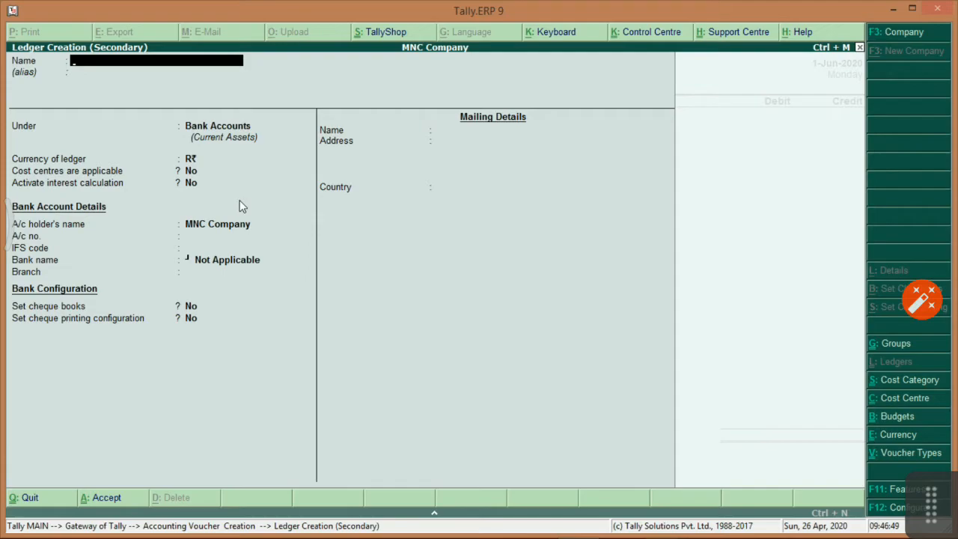
{"action": "type", "text": "Mobile Expenses"}
{"action": "key", "text": "Return"}
{"action": "type", "text": "Expe"}
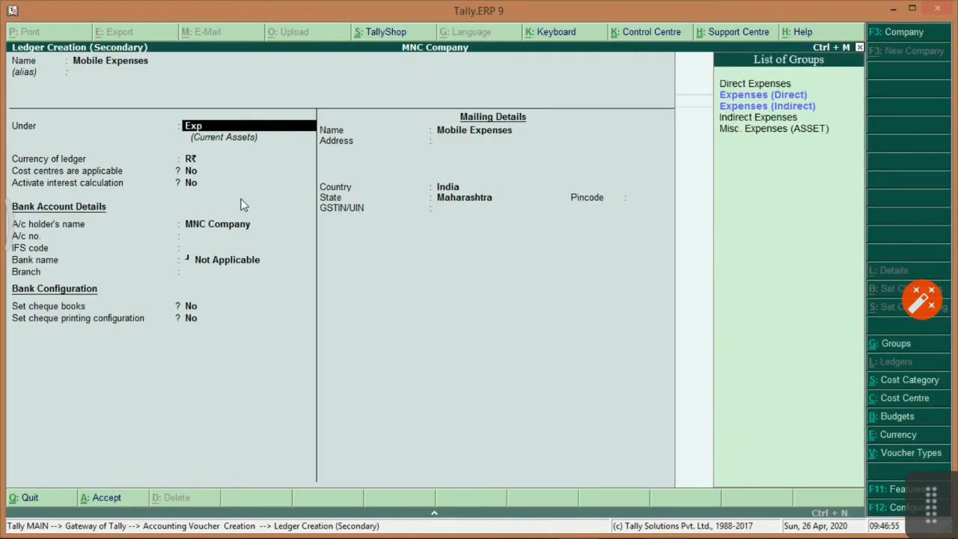
{"action": "key", "text": "Down"}
{"action": "key", "text": "Down"}
{"action": "key", "text": "Return"}
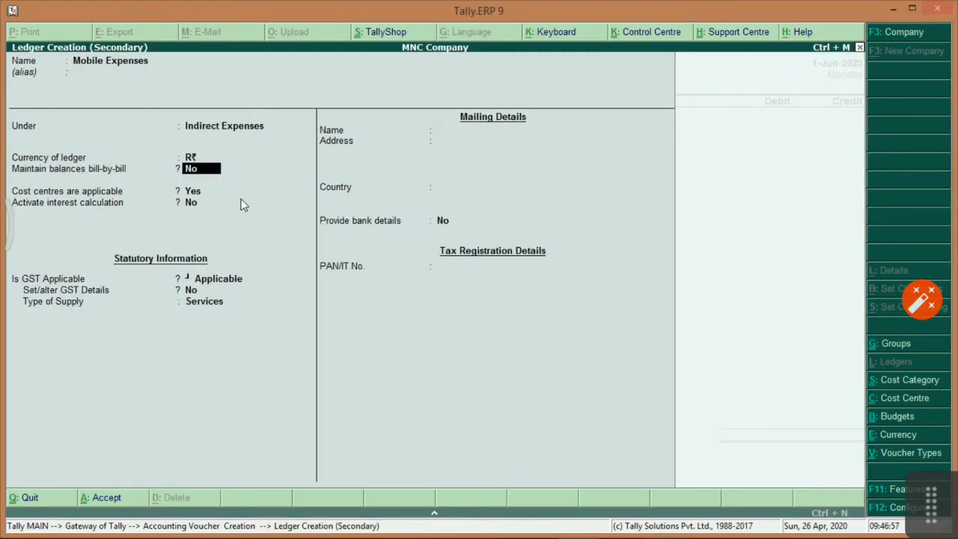
{"action": "key", "text": "Return"}
{"action": "key", "text": "Return"}
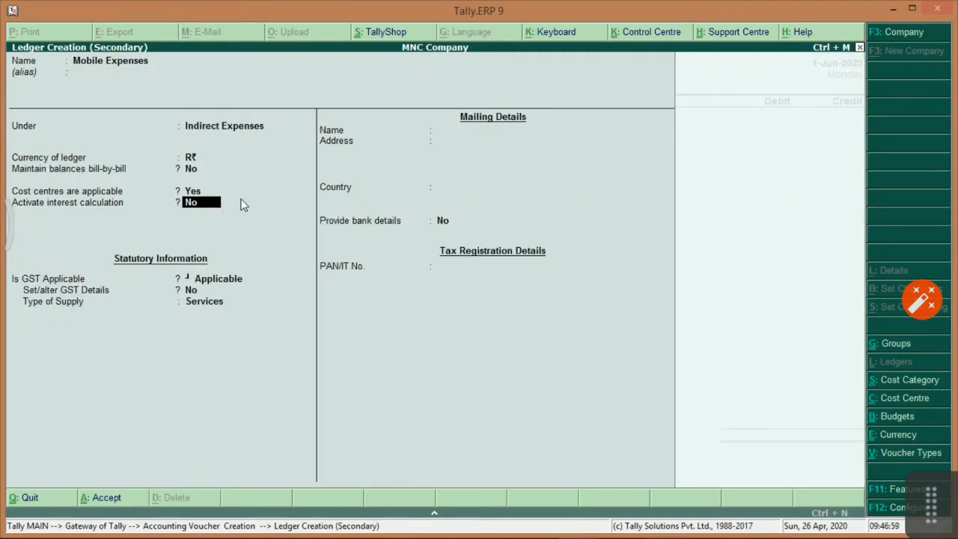
{"action": "key", "text": "Return"}
{"action": "key", "text": "Return"}
{"action": "left_click", "coordinate": [239, 198]}
{"action": "key", "text": "ctrl+a"}
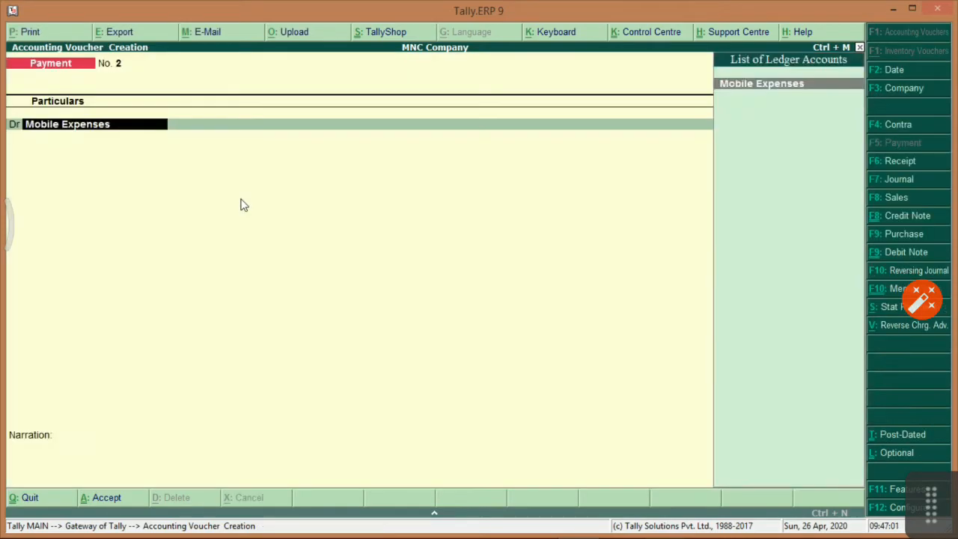
{"action": "type", "text": "250"}
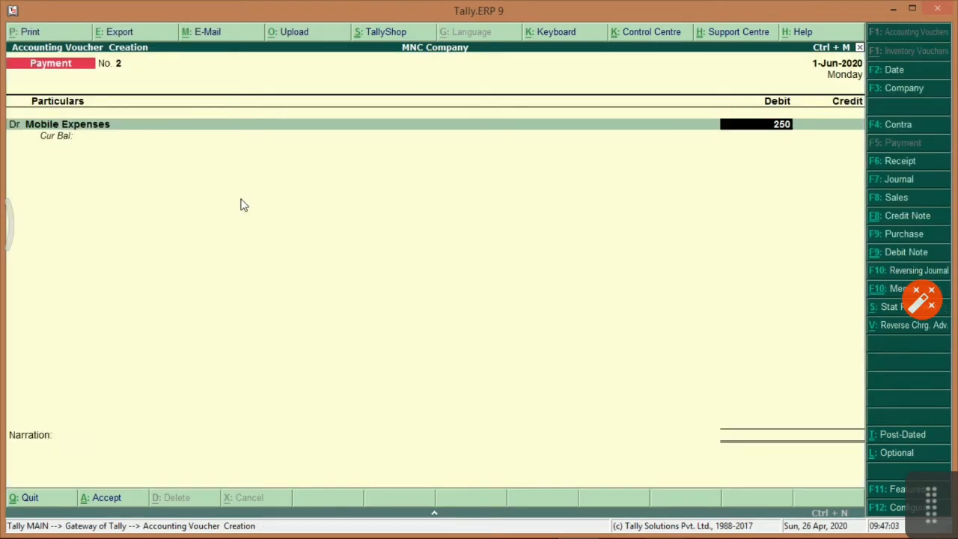
{"action": "key", "text": "Return"}
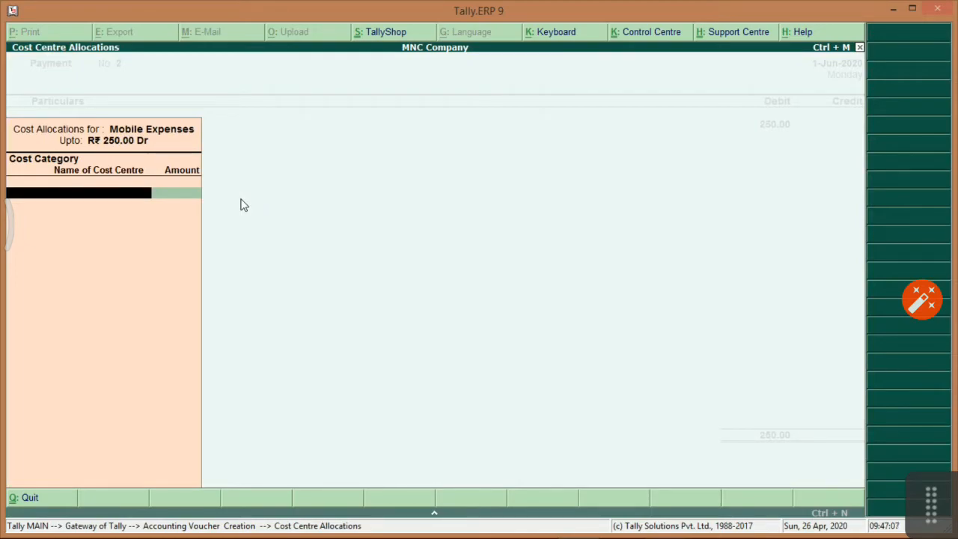
Create a new cost category named Branch.
{"action": "type", "text": "R"}
{"action": "key", "text": "BackSpace"}
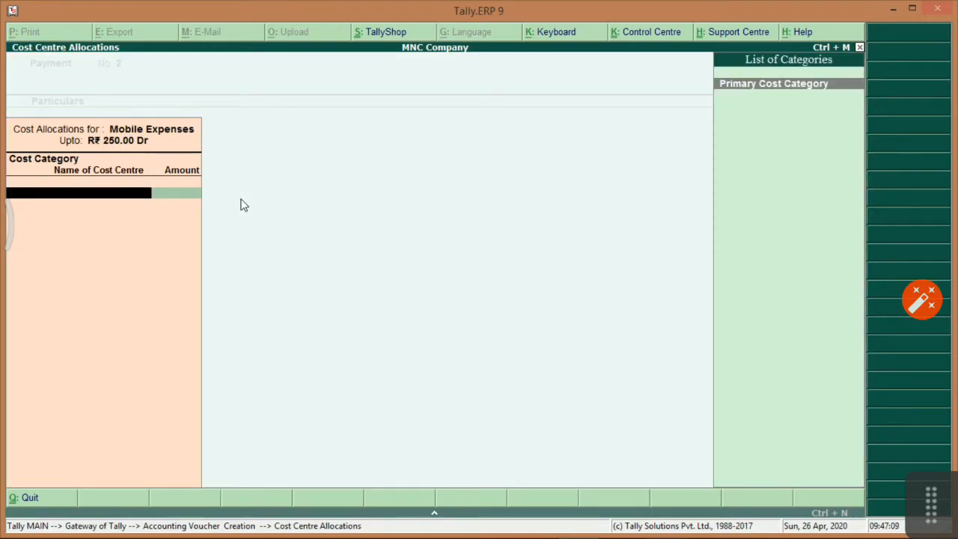
{"action": "key", "text": "Return"}
{"action": "key", "text": "BackSpace"}
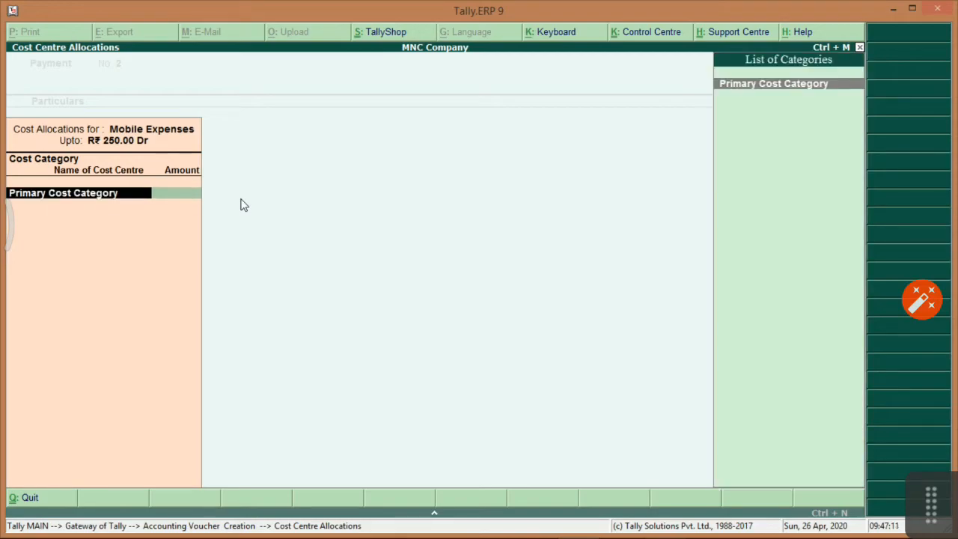
{"action": "key", "text": "alt+c"}
{"action": "type", "text": "Br"}
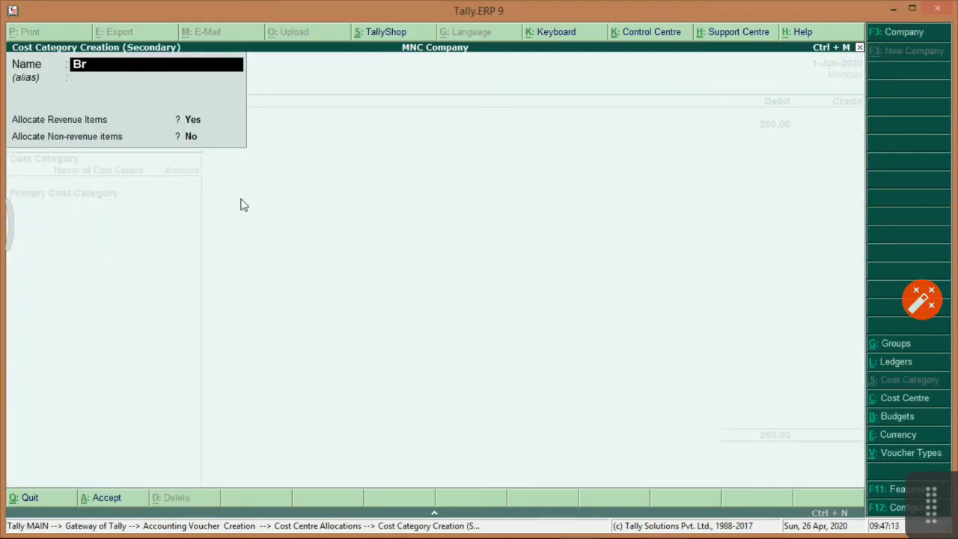
{"action": "type", "text": "anch"}
{"action": "key", "text": "BackSpace"}
{"action": "type", "text": "ch"}
{"action": "key", "text": "Return"}
{"action": "key", "text": "Return"}
{"action": "key", "text": "Return"}
{"action": "key", "text": "Return"}
{"action": "key", "text": "Return"}
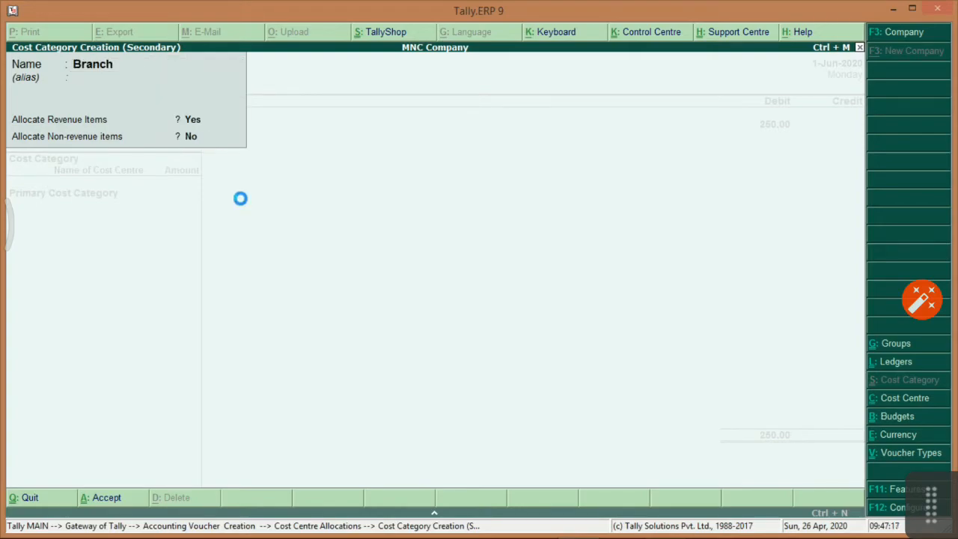
Create cost centre Mumbai under Branch and allocate the 250.00 Mobile Expenses debit to it.
{"action": "key", "text": "alt+c"}
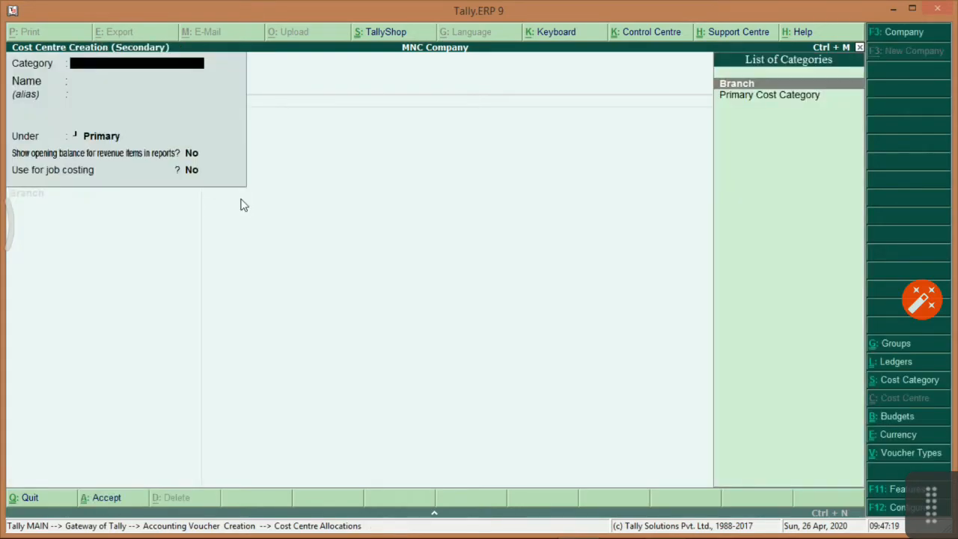
{"action": "type", "text": "M"}
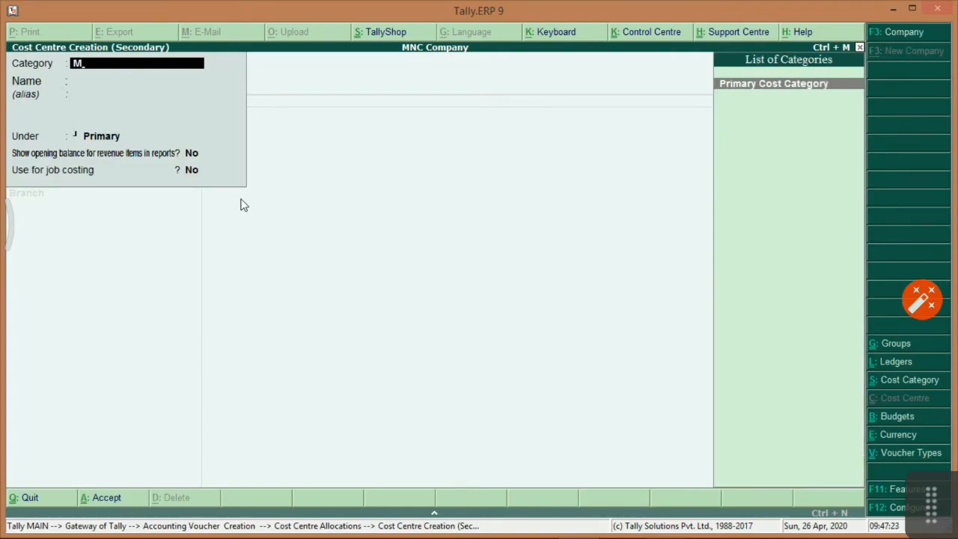
{"action": "key", "text": "BackSpace"}
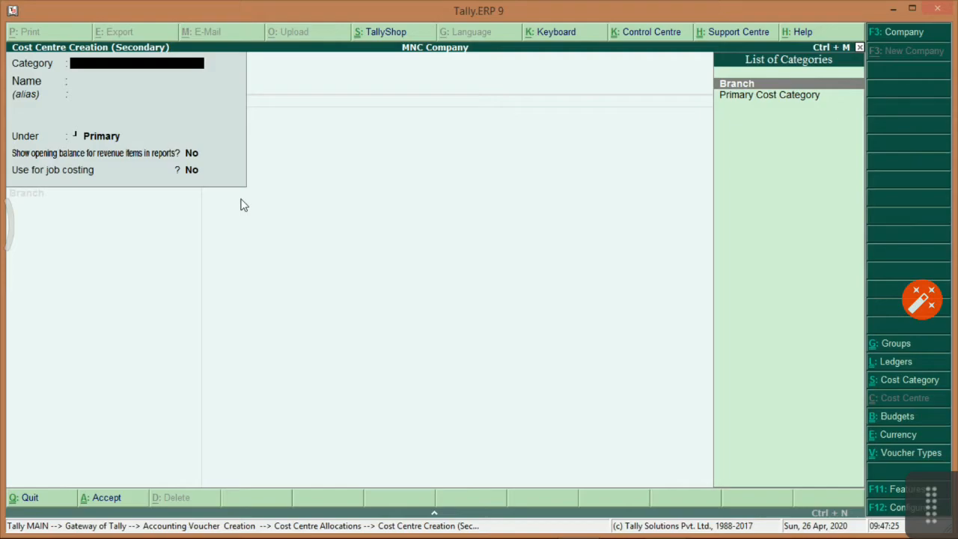
{"action": "key", "text": "Return"}
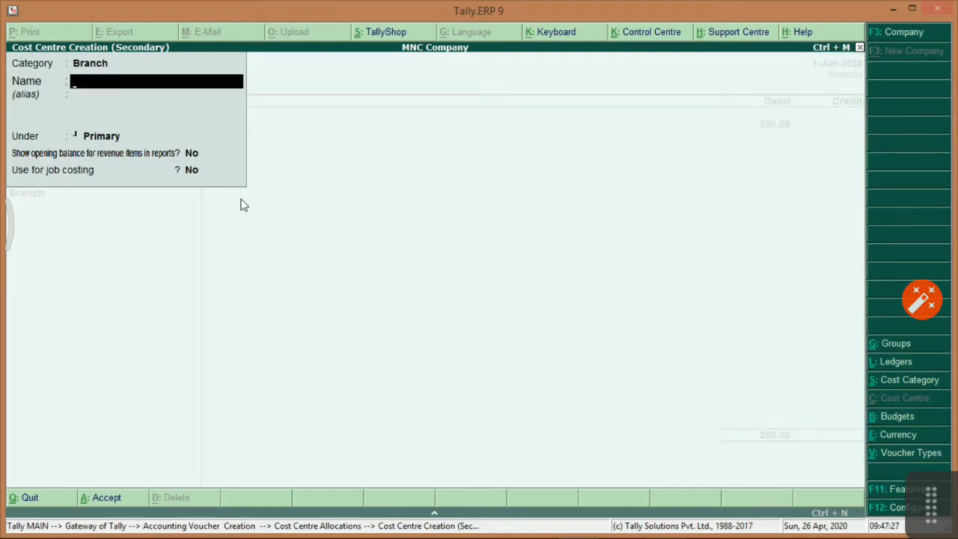
{"action": "type", "text": "Mumbai"}
{"action": "key", "text": "Return"}
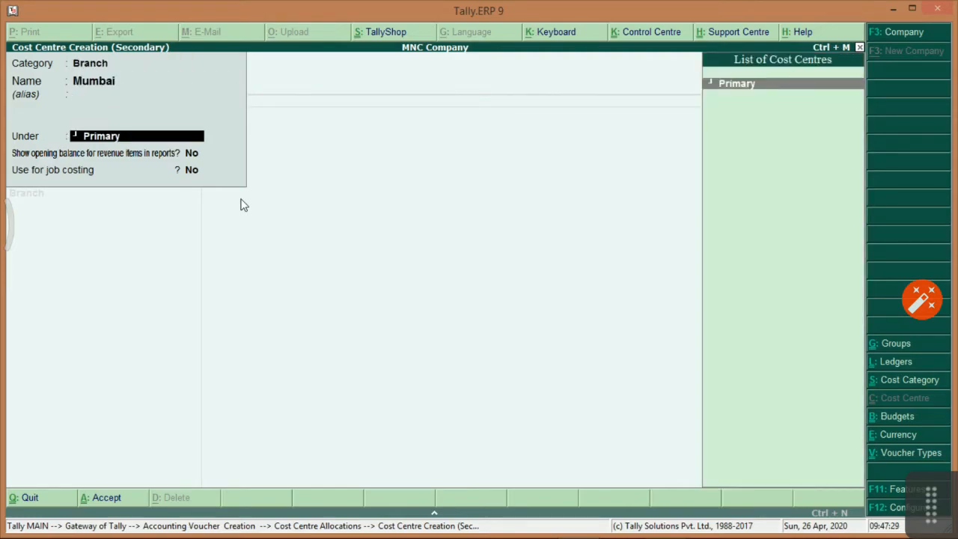
{"action": "key", "text": "Return"}
{"action": "key", "text": "Return"}
{"action": "key", "text": "Return"}
{"action": "key", "text": "Return"}
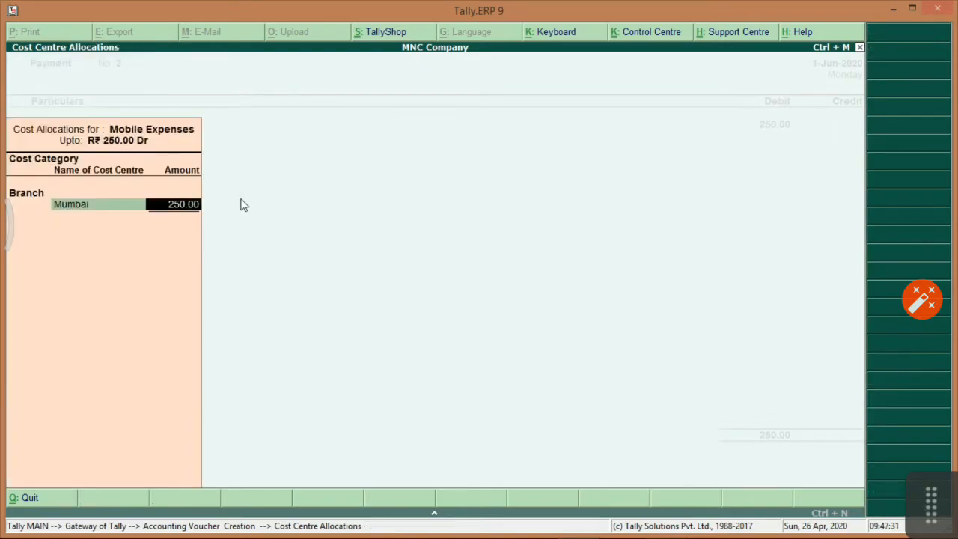
{"action": "key", "text": "Return"}
{"action": "key", "text": "Return"}
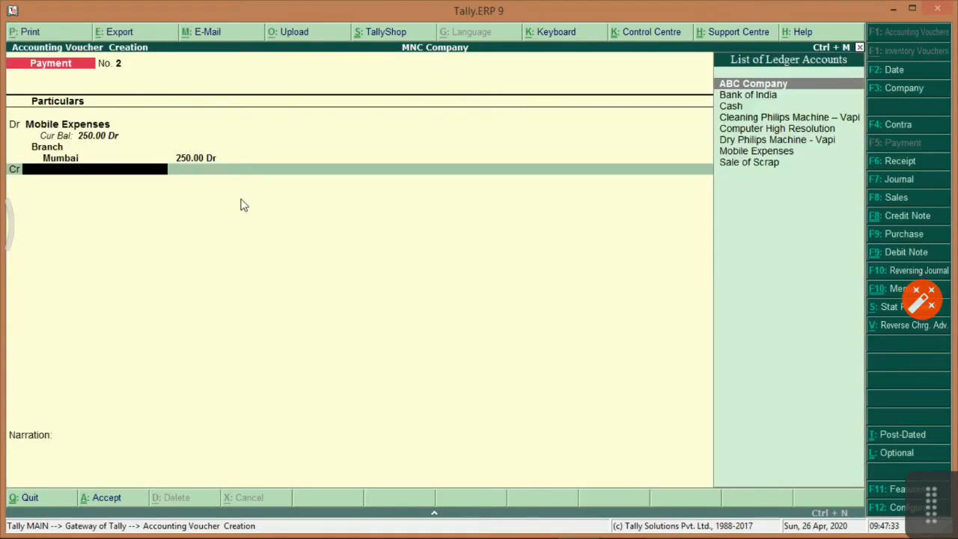
Credit Cash 250.00 despite the negative cash warning, add narration 'Being Mobile expenses paid of Mobile No..', and save.
{"action": "type", "text": "cash"}
{"action": "key", "text": "Return"}
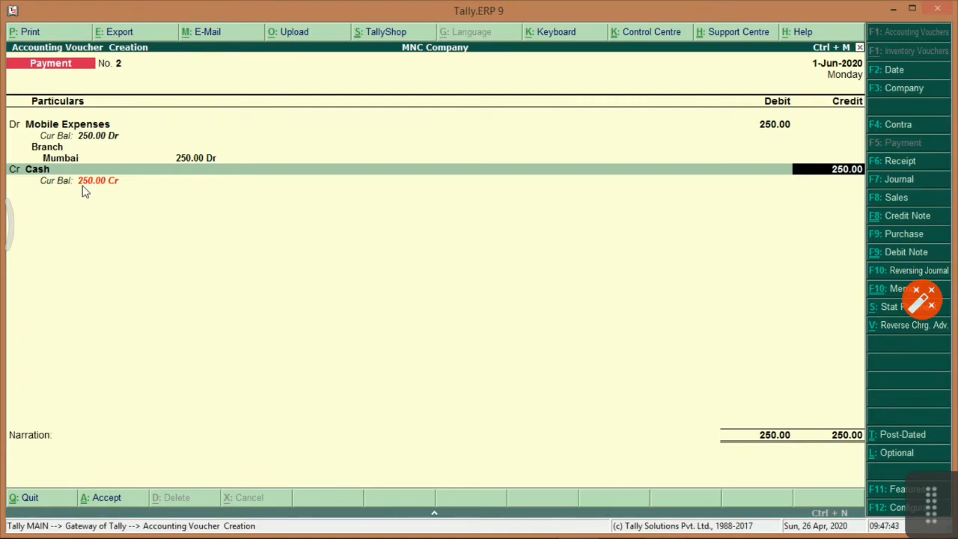
{"action": "key", "text": "Return"}
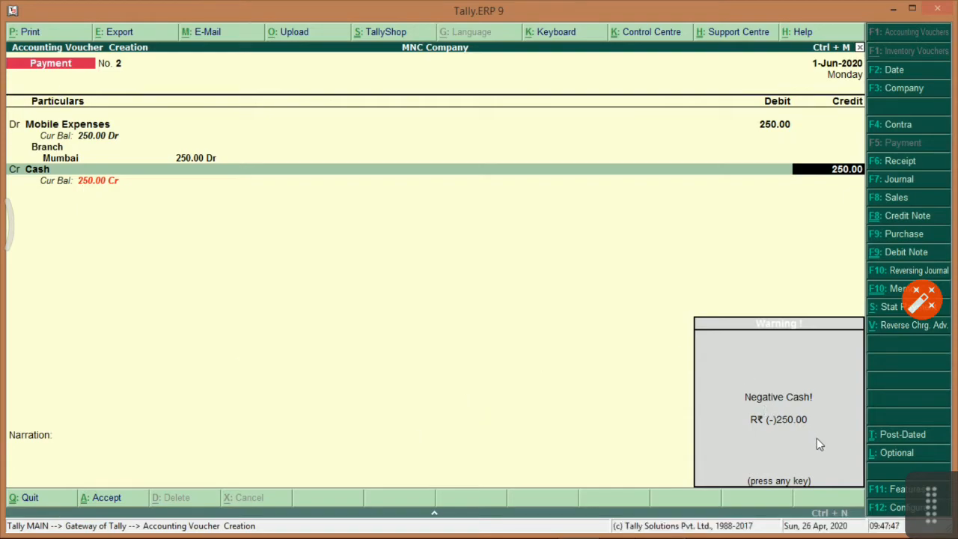
{"action": "key", "text": "Return"}
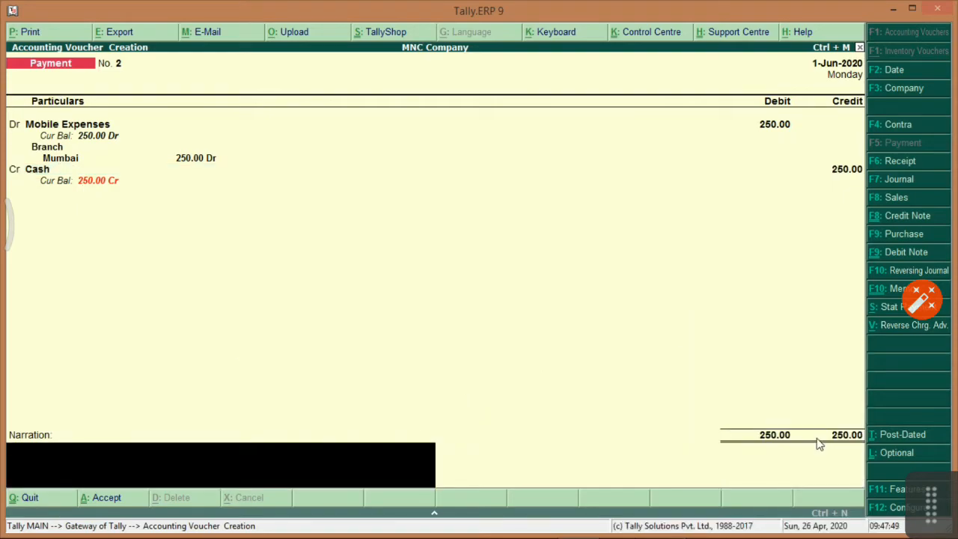
{"action": "type", "text": "Being Mobile e"}
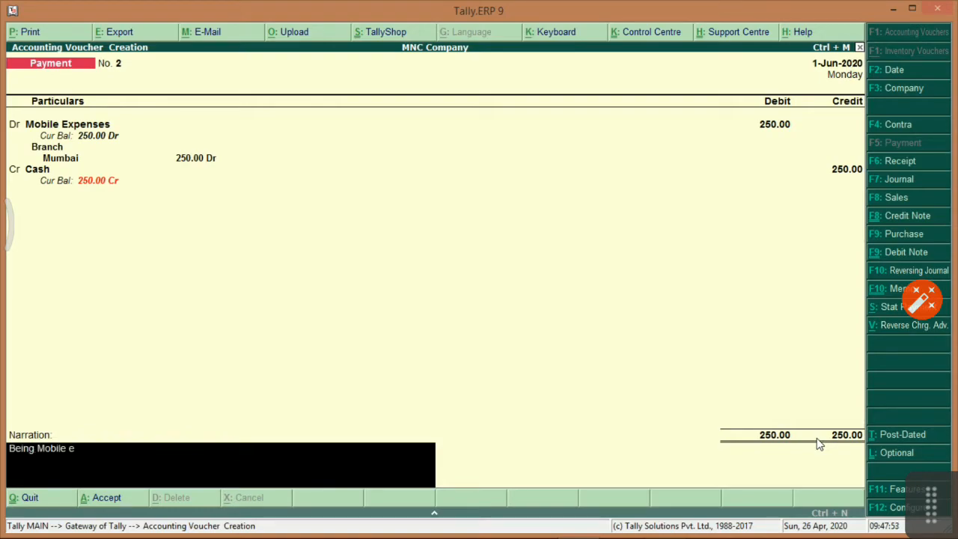
{"action": "type", "text": "xpenses paid of Mobile No......"}
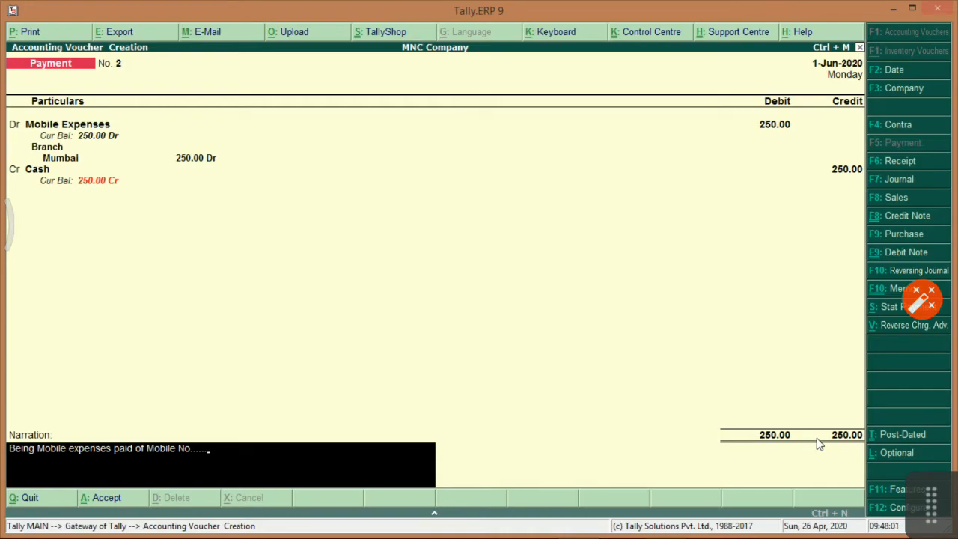
{"action": "key", "text": "Return"}
{"action": "key", "text": "Return"}
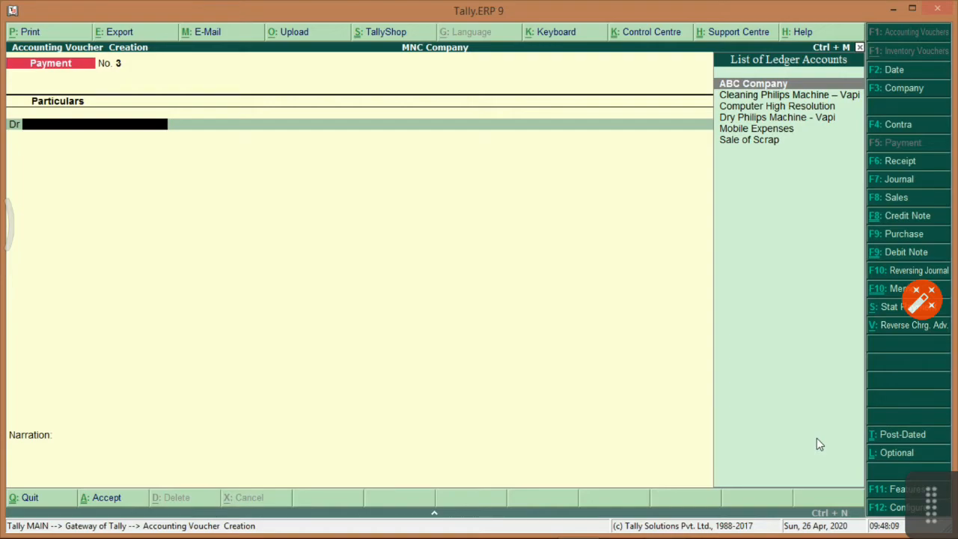
{"action": "key", "text": "Escape"}
Quit voucher entry and view Negative Ledgers, where Cash shows a 250.00 credit balance.
{"action": "key", "text": "Return"}
{"action": "key", "text": "Down"}
{"action": "key", "text": "Down"}
{"action": "key", "text": "Down"}
{"action": "key", "text": "Down"}
{"action": "key", "text": "Down"}
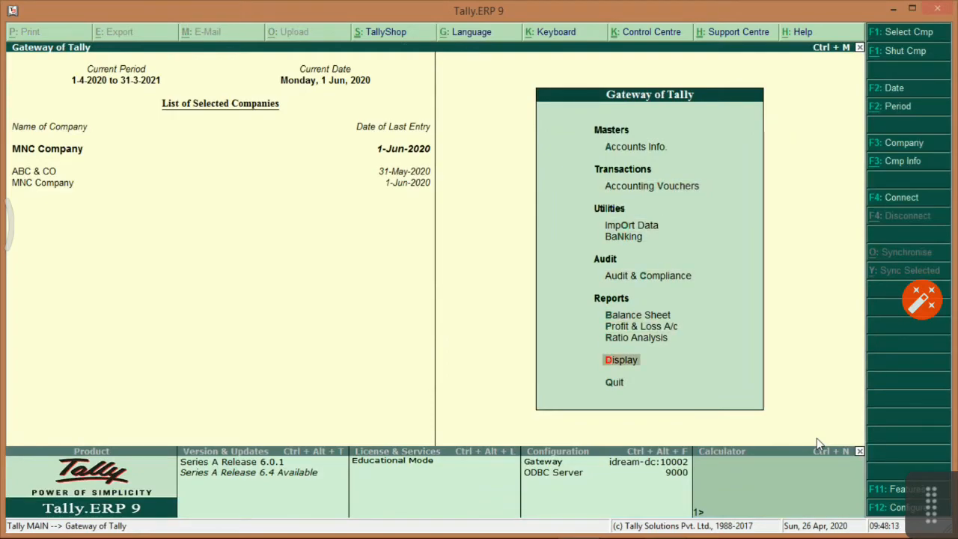
{"action": "key", "text": "Return"}
{"action": "key", "text": "Down"}
{"action": "key", "text": "Down"}
{"action": "key", "text": "Down"}
{"action": "key", "text": "Down"}
{"action": "key", "text": "Down"}
{"action": "key", "text": "Down"}
{"action": "key", "text": "Down"}
{"action": "key", "text": "Down"}
{"action": "key", "text": "Down"}
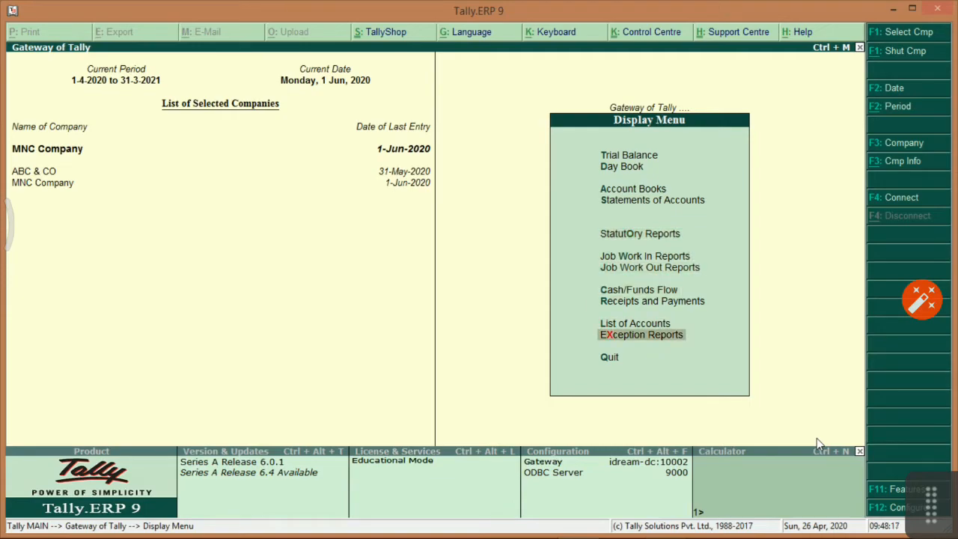
{"action": "key", "text": "Return"}
{"action": "key", "text": "Return"}
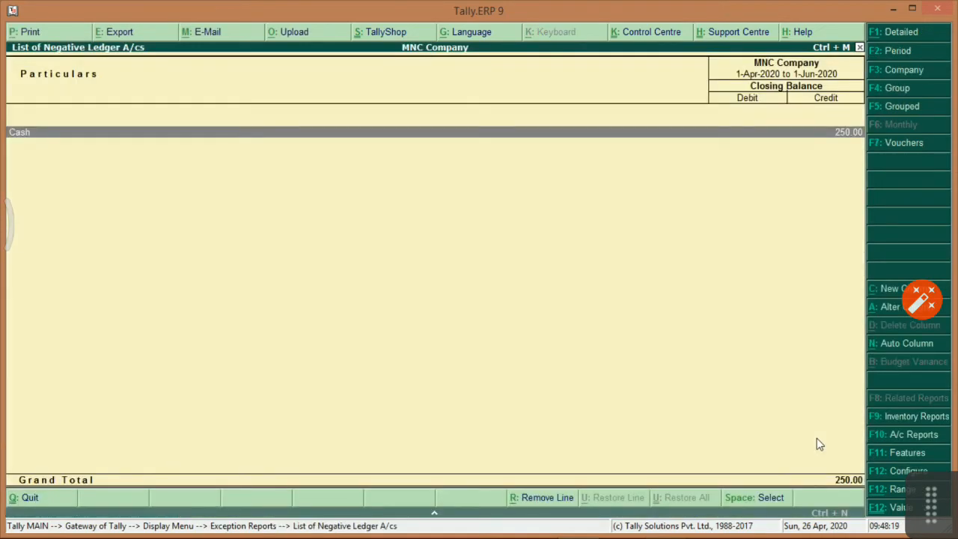
{"action": "key", "text": "Return"}
{"action": "key", "text": "Escape"}
{"action": "key", "text": "Escape"}
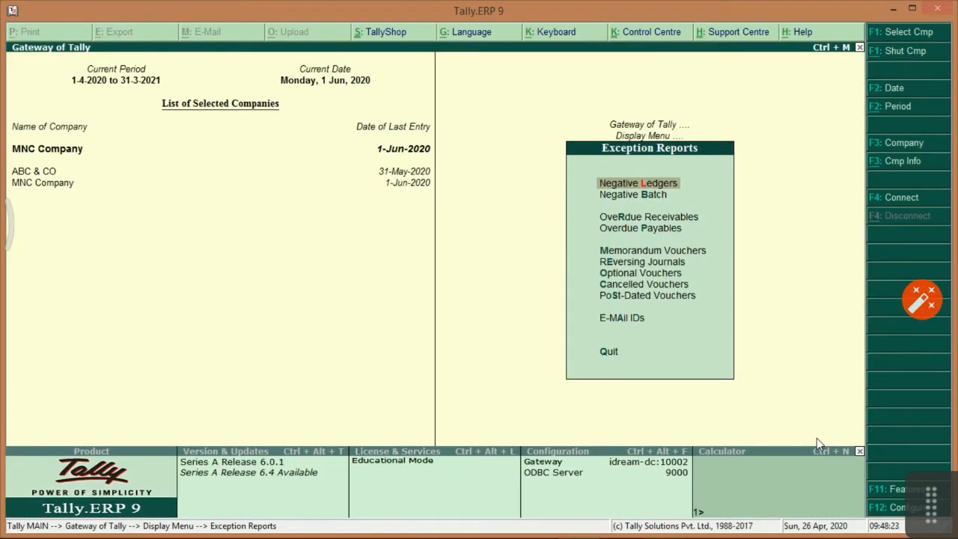
{"action": "key", "text": "Escape"}
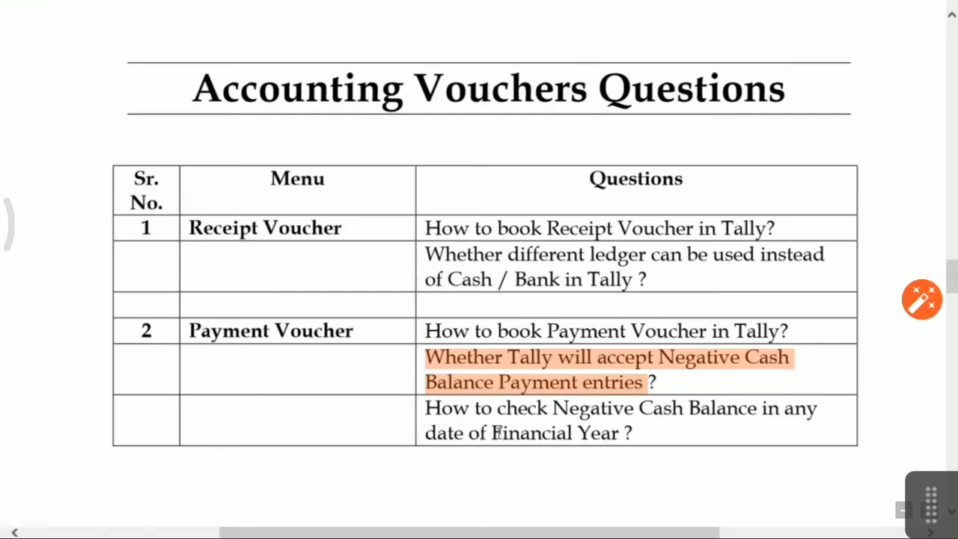
Reopen Exception Reports > Negative Ledgers and drill into Cash's June vouchers.
{"action": "key", "text": "alt+Tab"}
{"action": "key", "text": "Up"}
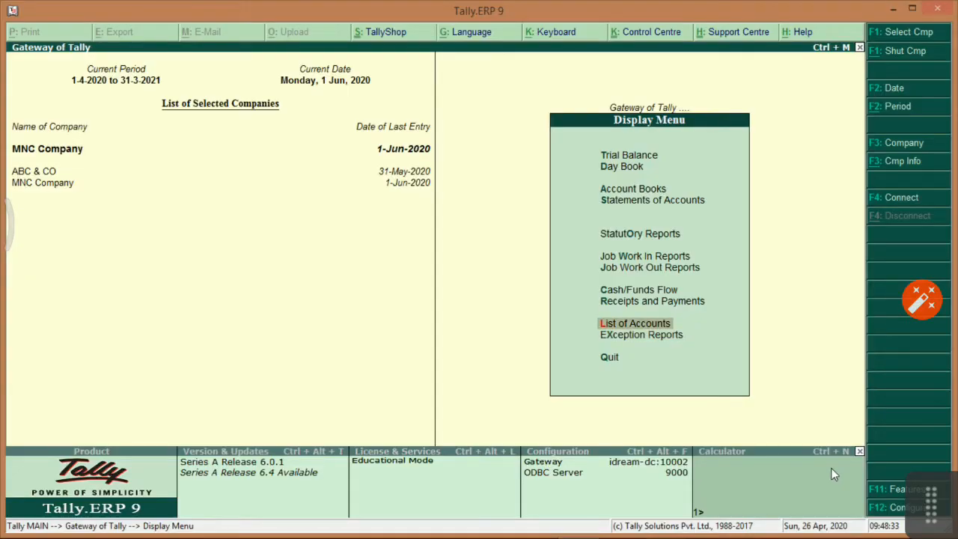
{"action": "key", "text": "Escape"}
{"action": "key", "text": "Up"}
{"action": "key", "text": "Down"}
{"action": "key", "text": "Return"}
{"action": "key", "text": "Down"}
{"action": "key", "text": "Down"}
{"action": "key", "text": "Down"}
{"action": "key", "text": "Down"}
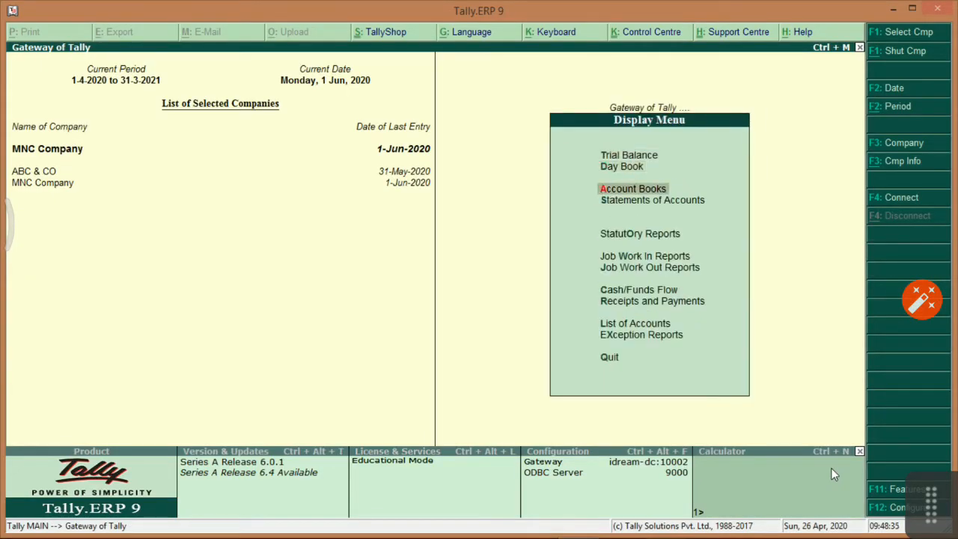
{"action": "key", "text": "Down"}
{"action": "key", "text": "Down"}
{"action": "key", "text": "Down"}
{"action": "key", "text": "Down"}
{"action": "key", "text": "Down"}
{"action": "key", "text": "Down"}
{"action": "key", "text": "Return"}
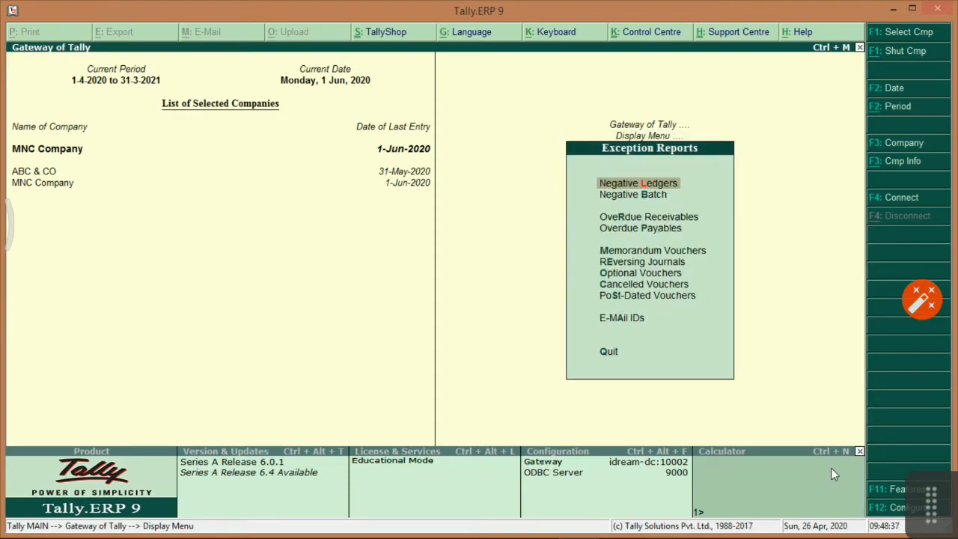
{"action": "key", "text": "Return"}
{"action": "key", "text": "Return"}
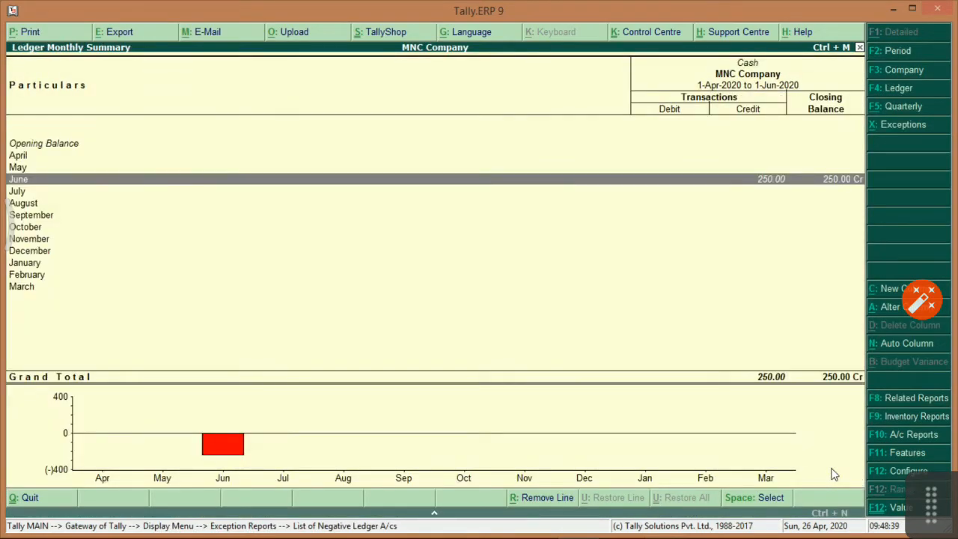
{"action": "key", "text": "Return"}
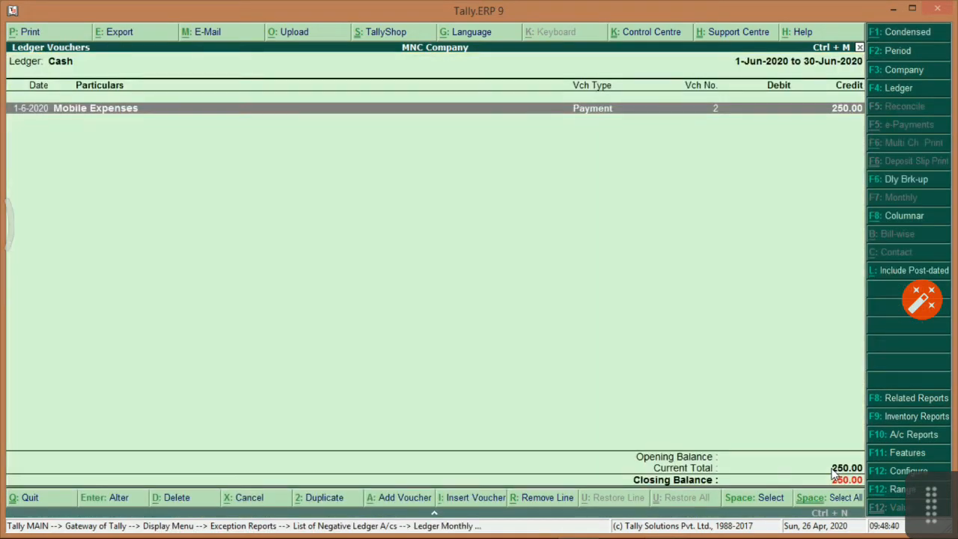
Show Cash's daily breakup at 250.00 Cr, grouped by quarter and then by month.
{"action": "left_click", "coordinate": [891, 182]}
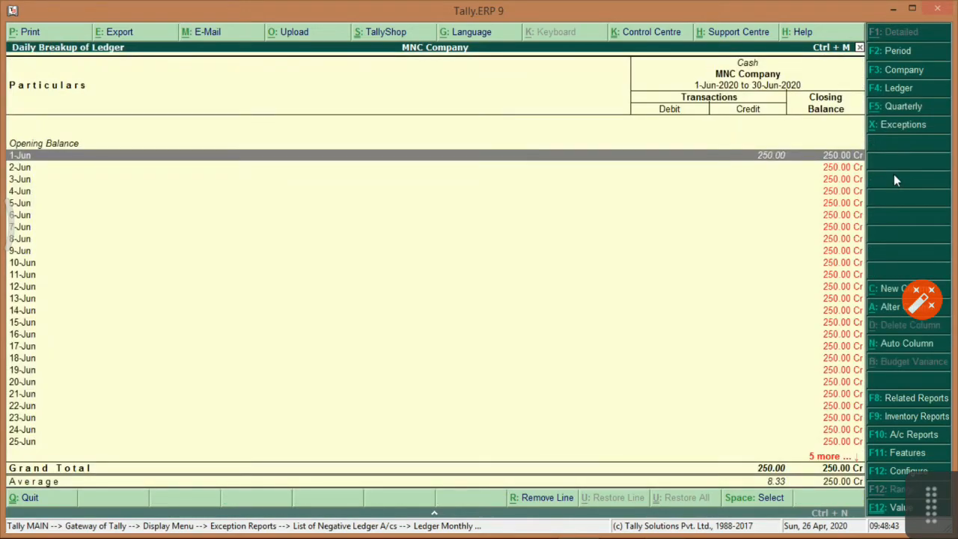
{"action": "left_click", "coordinate": [894, 107]}
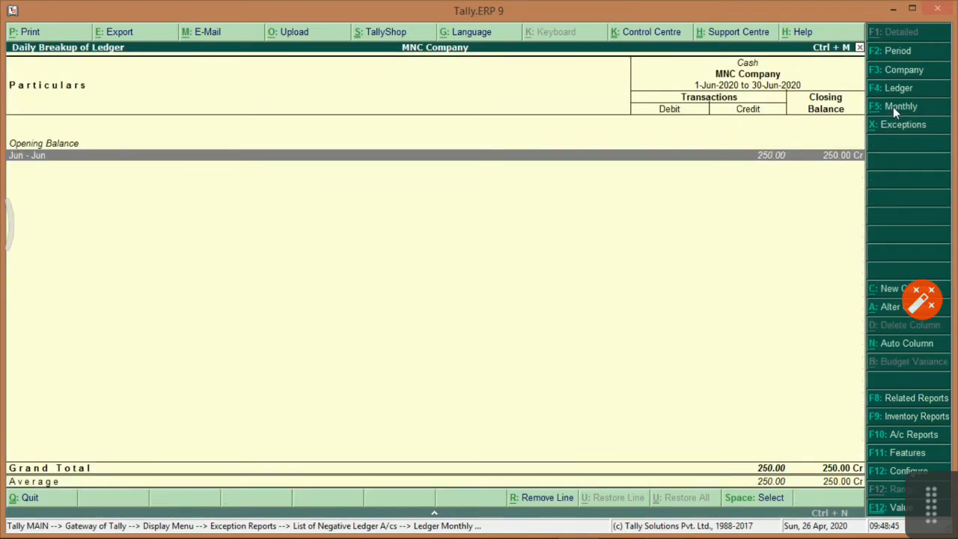
{"action": "left_click", "coordinate": [903, 106]}
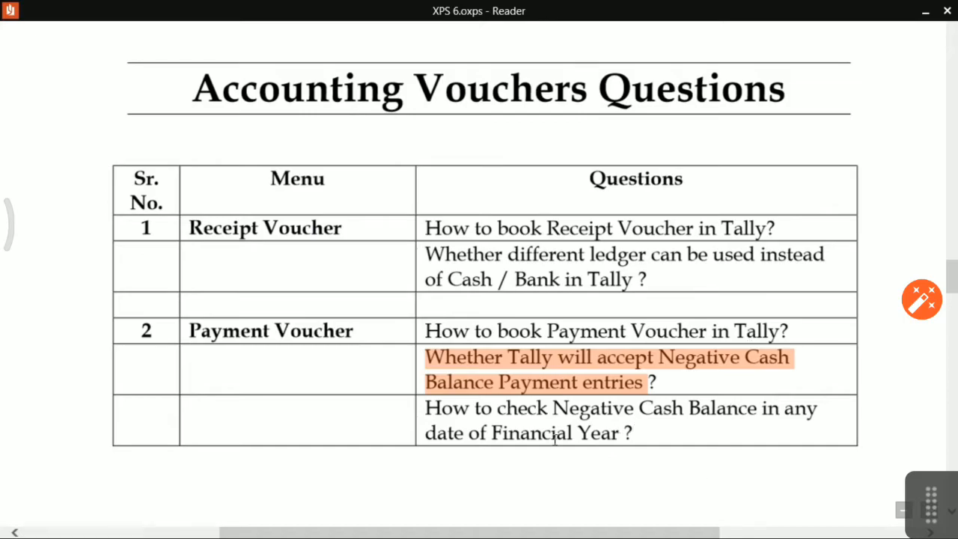
Scroll the task sheet to the Journal and Purchase Voucher questions.
{"action": "scroll", "coordinate": [532, 397], "scroll_direction": "down", "scroll_amount": 5}
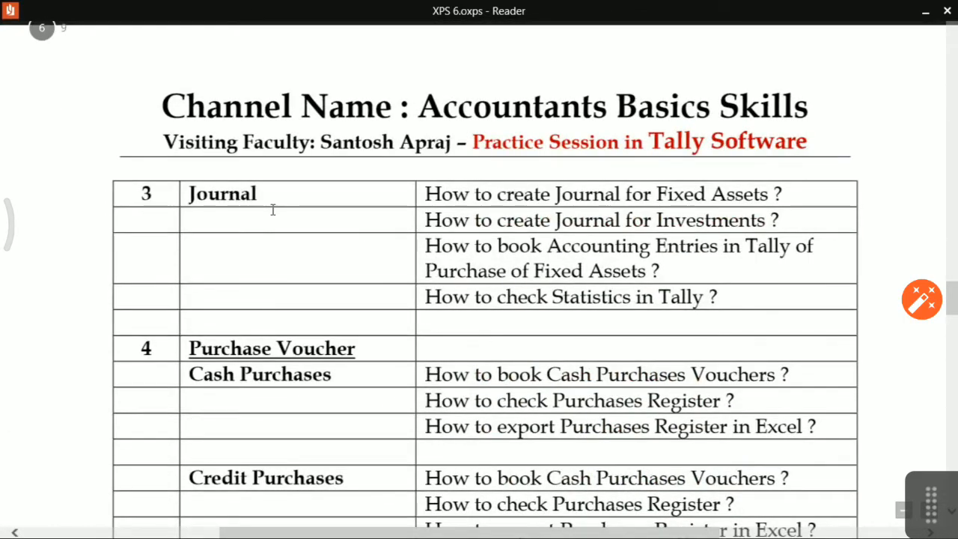
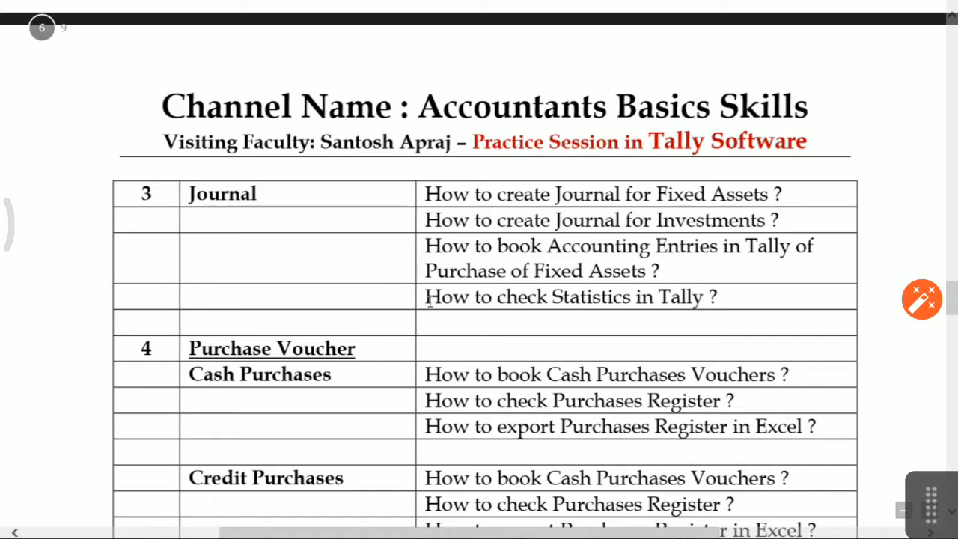
Highlight the 'How to check Statistics in Tally' line in the course outline.
{"action": "left_click_drag", "start_coordinate": [426, 303], "coordinate": [707, 301]}
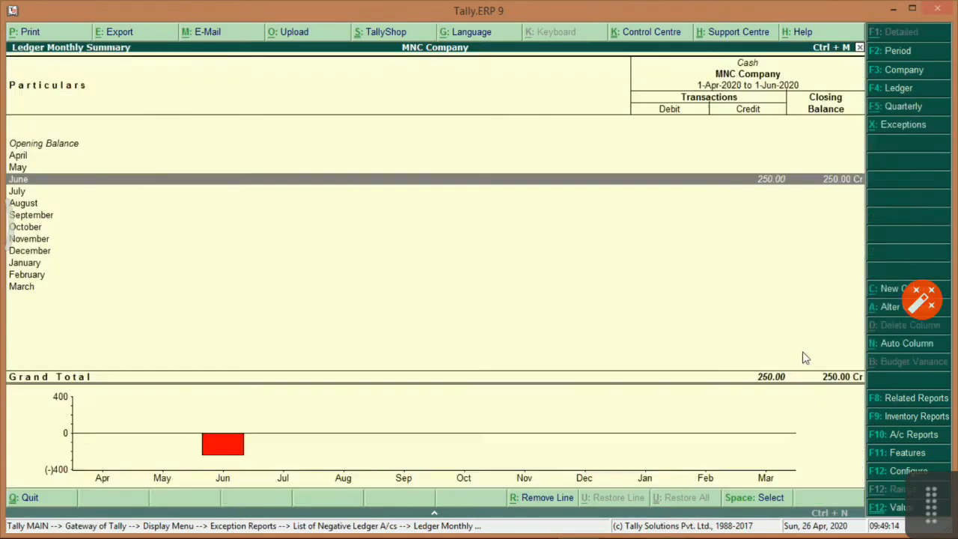
Review MNC Company's Statistics report, showing 4 vouchers, and return to the Display Menu.
{"action": "key", "text": "Escape"}
{"action": "key", "text": "Escape"}
{"action": "key", "text": "Escape"}
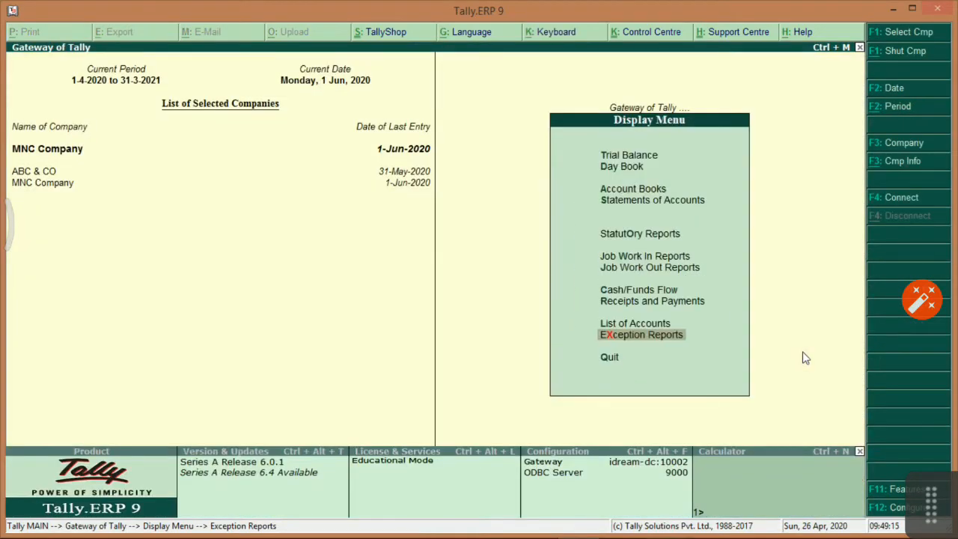
{"action": "key", "text": "Up"}
{"action": "key", "text": "Up"}
{"action": "key", "text": "Up"}
{"action": "key", "text": "Escape"}
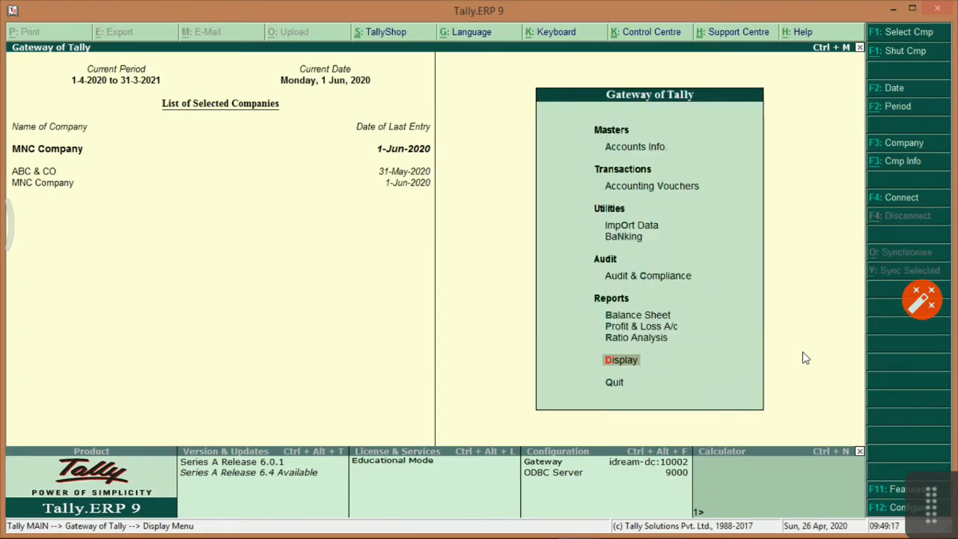
{"action": "key", "text": "Down"}
{"action": "key", "text": "d"}
{"action": "key", "text": "Down"}
{"action": "key", "text": "Down"}
{"action": "key", "text": "Down"}
{"action": "key", "text": "Return"}
{"action": "key", "text": "Down"}
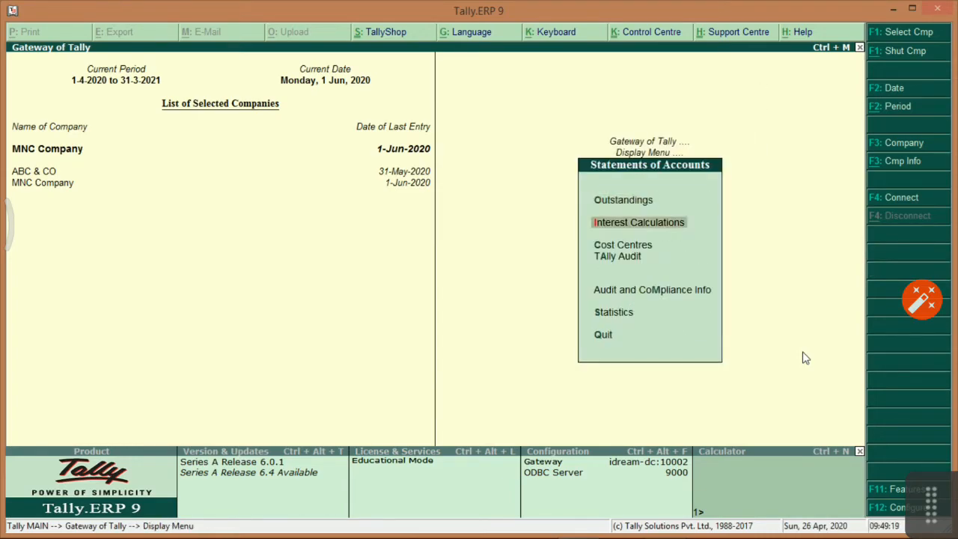
{"action": "key", "text": "Down"}
{"action": "key", "text": "Down"}
{"action": "key", "text": "Down"}
{"action": "key", "text": "Down"}
{"action": "key", "text": "Down"}
{"action": "key", "text": "Up"}
{"action": "key", "text": "Return"}
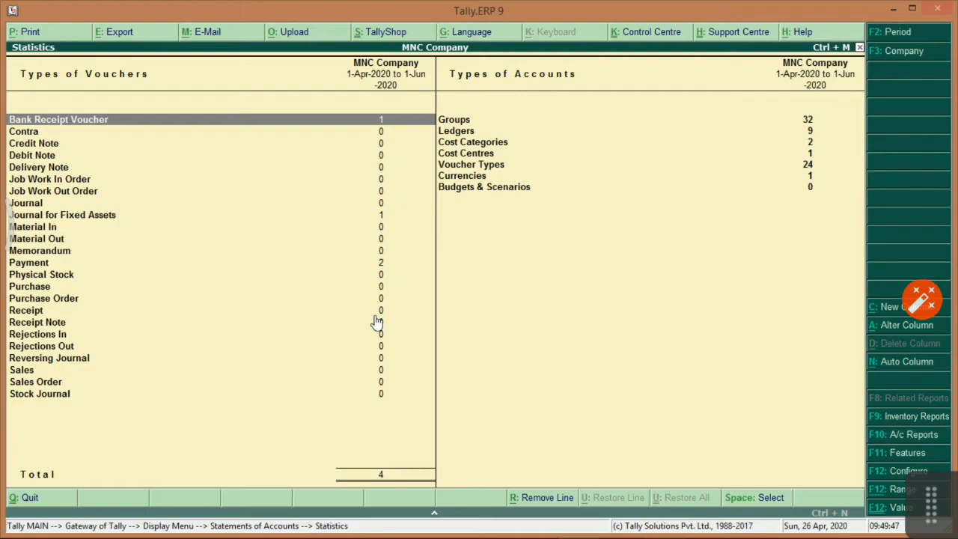
{"action": "key", "text": "Escape"}
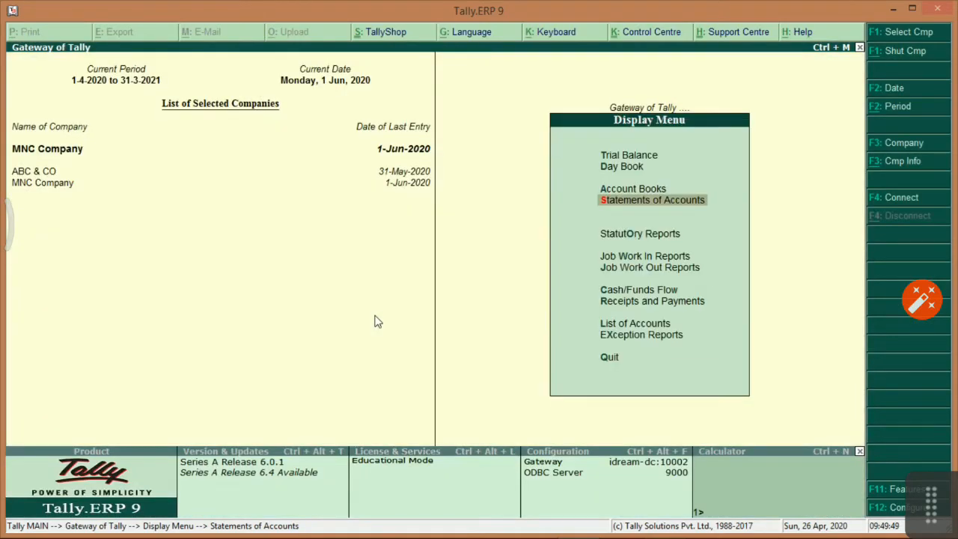
Move the outline highlight from Statistics to 'How to book Cash Purchases Vouchers'.
{"action": "key", "text": "Escape"}
{"action": "key", "text": "alt+Tab"}
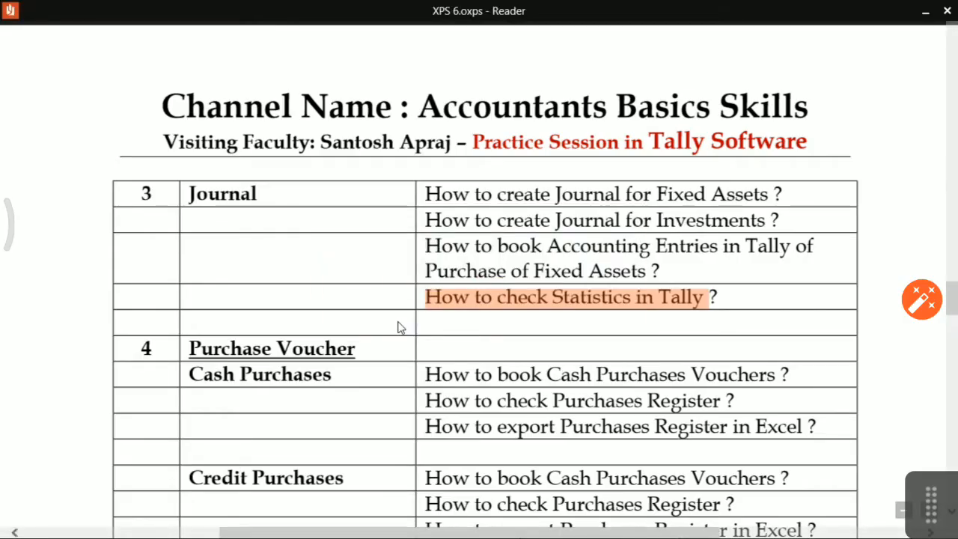
{"action": "scroll", "coordinate": [396, 325], "scroll_direction": "down", "scroll_amount": 3}
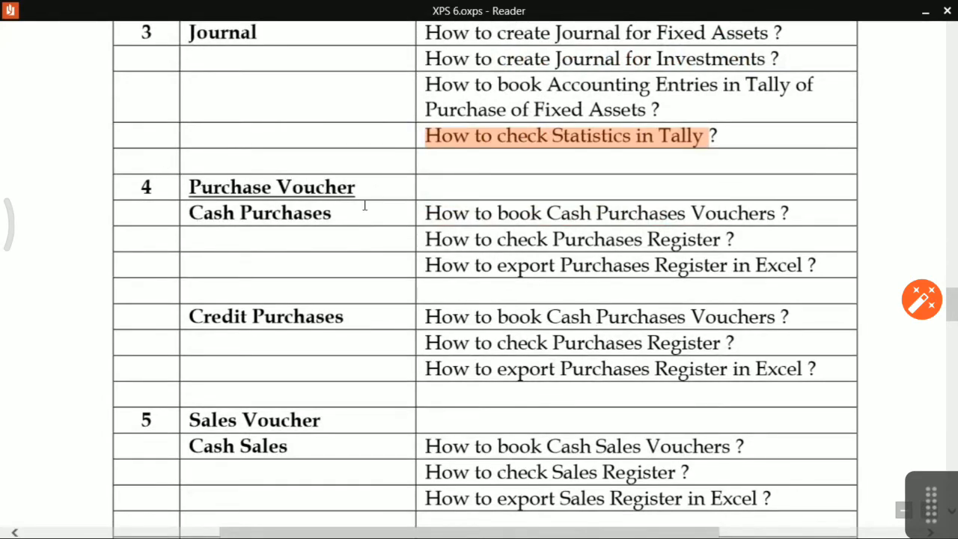
{"action": "left_click", "coordinate": [458, 222]}
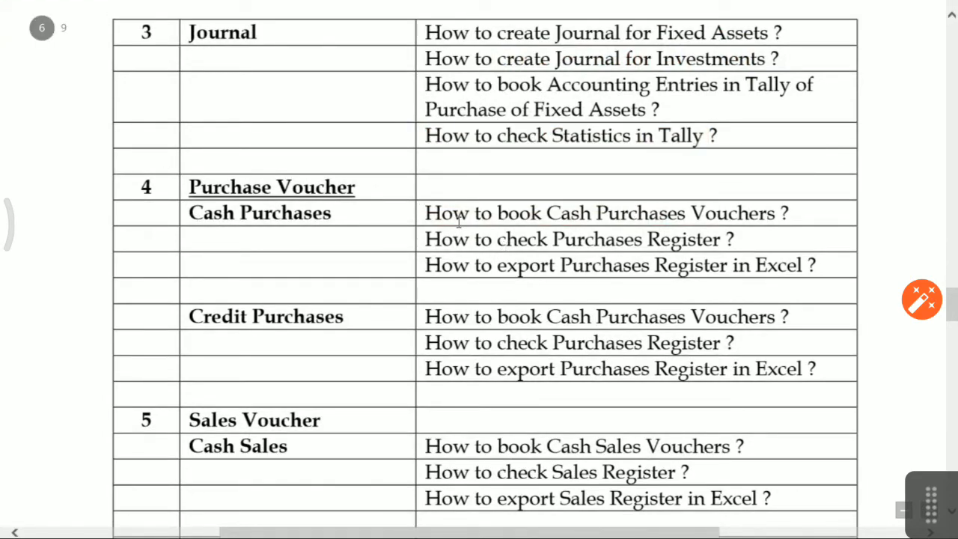
{"action": "left_click_drag", "start_coordinate": [428, 215], "coordinate": [749, 216]}
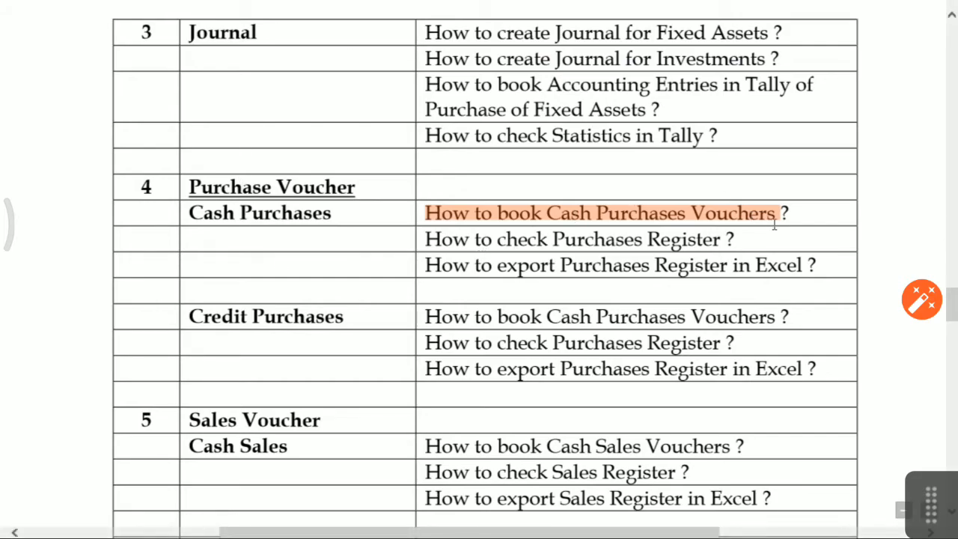
{"action": "key", "text": "alt+Tab"}
{"action": "key", "text": "Down"}
{"action": "key", "text": "Down"}
{"action": "key", "text": "Down"}
{"action": "key", "text": "Down"}
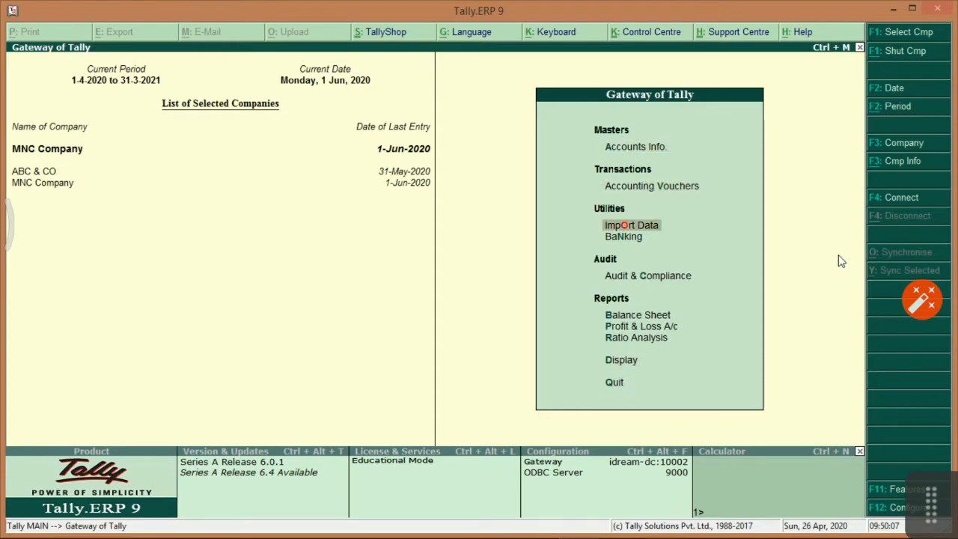
Start Purchase voucher No. 1 in accounting mode with supplier invoice 123, dated 1-Jun-2020.
{"action": "key", "text": "Up"}
{"action": "key", "text": "Return"}
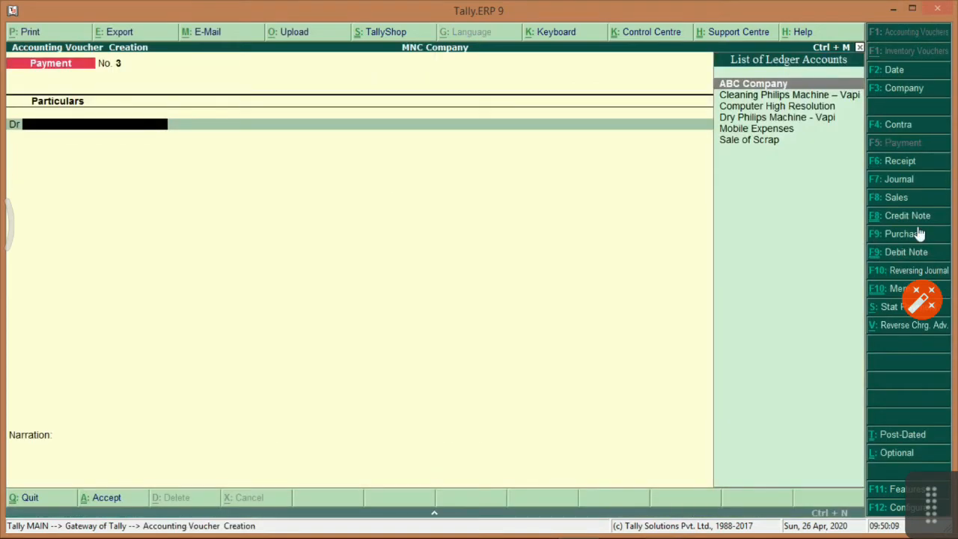
{"action": "left_click", "coordinate": [888, 235]}
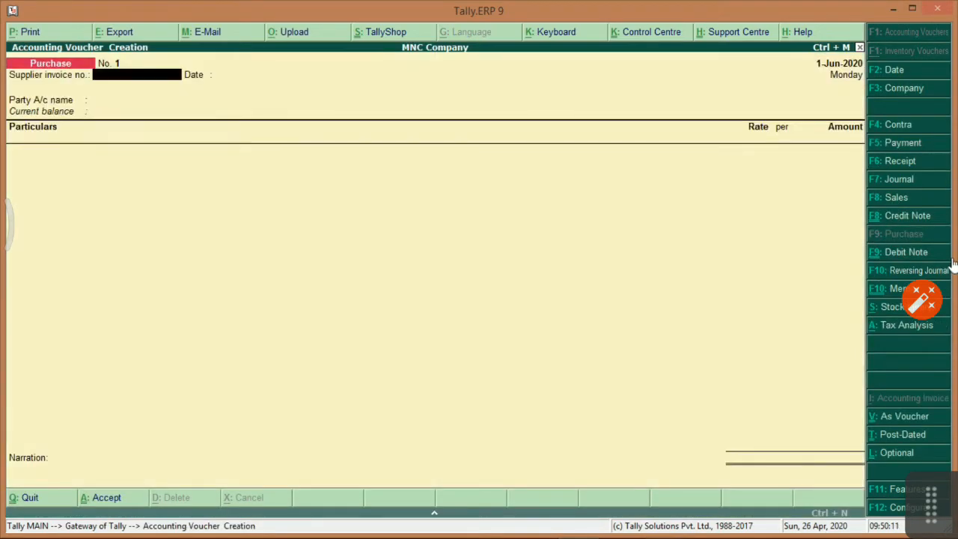
{"action": "left_click", "coordinate": [914, 418]}
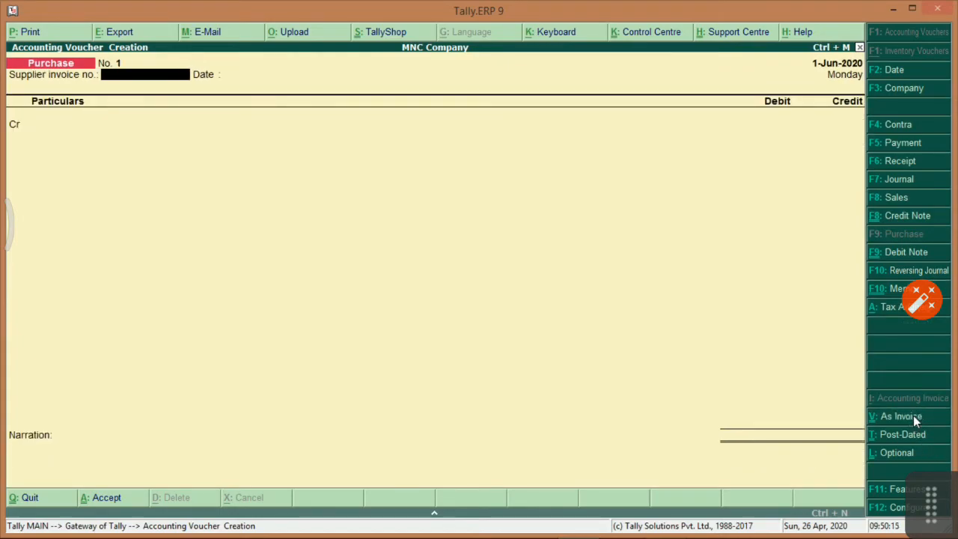
{"action": "type", "text": "123"}
{"action": "key", "text": "Return"}
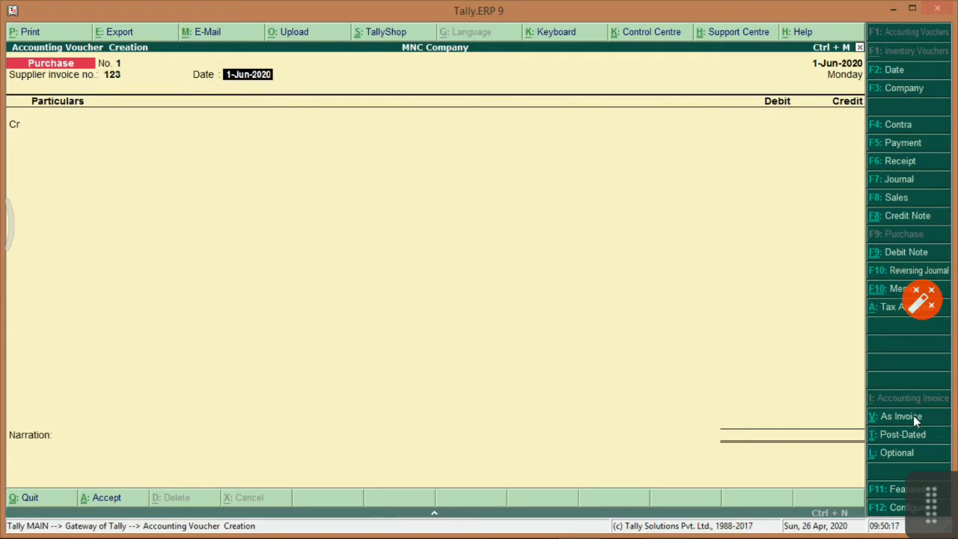
{"action": "key", "text": "Return"}
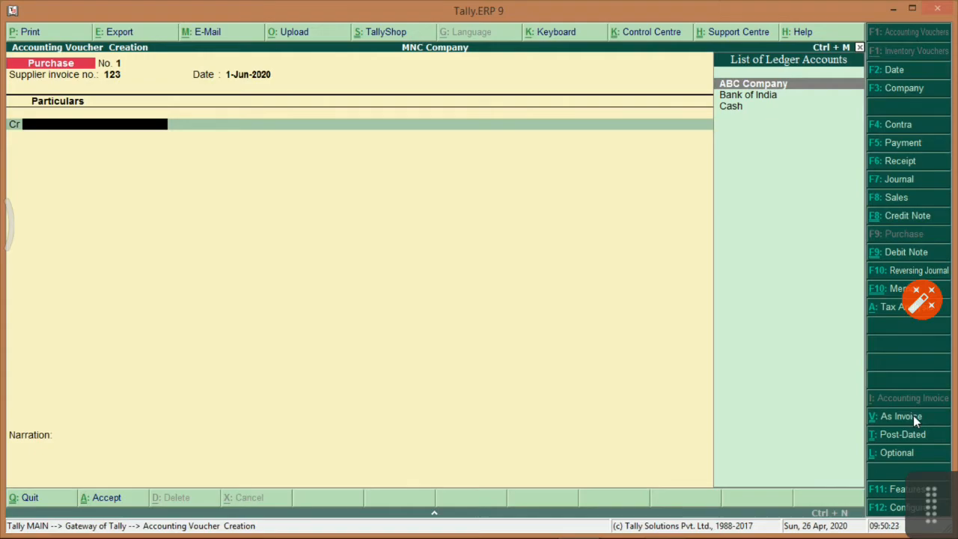
{"action": "key", "text": "alt+Tab"}
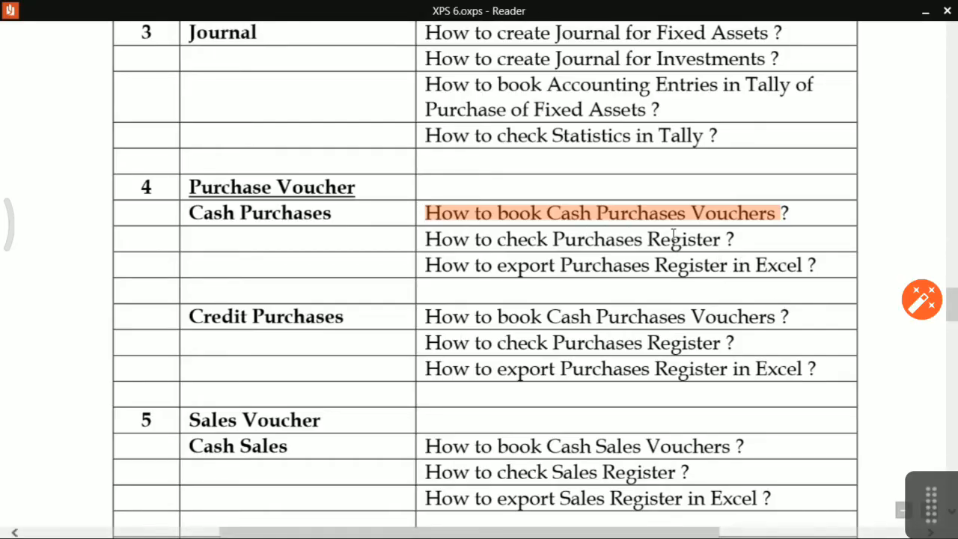
{"action": "key", "text": "alt+Tab"}
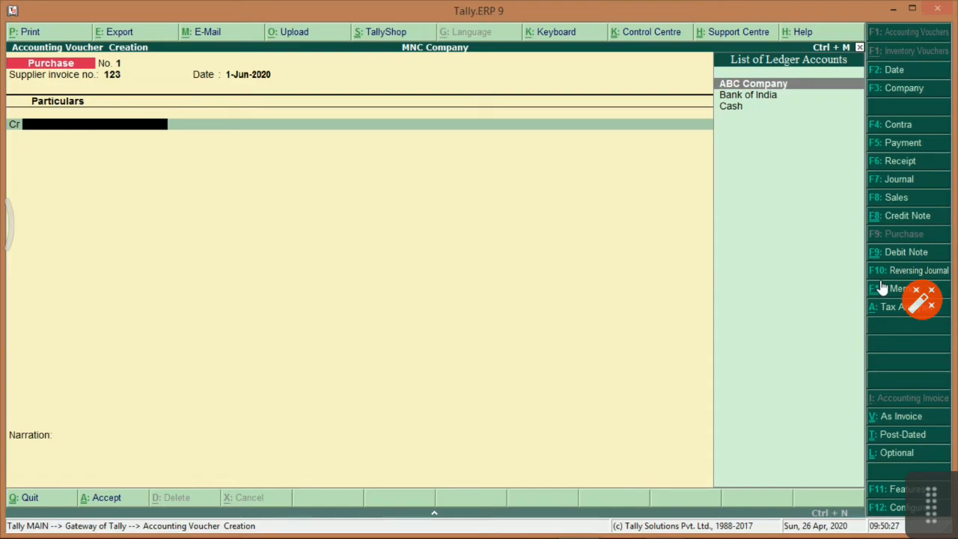
{"action": "key", "text": "alt+c"}
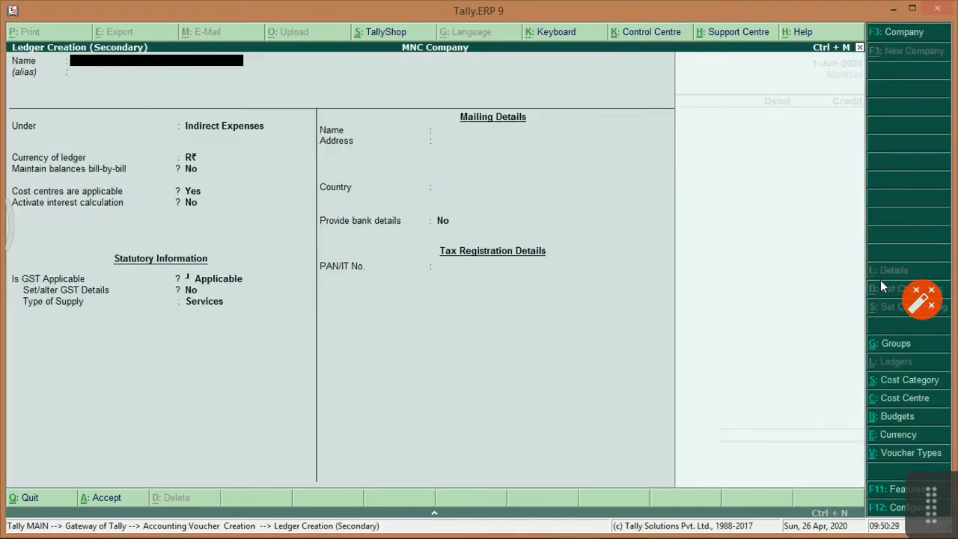
Create the ledger 'Cash Purchases' under Sundry Creditors.
{"action": "type", "text": "Cash Purchases"}
{"action": "key", "text": "Return"}
{"action": "key", "text": "Return"}
{"action": "type", "text": "Sund"}
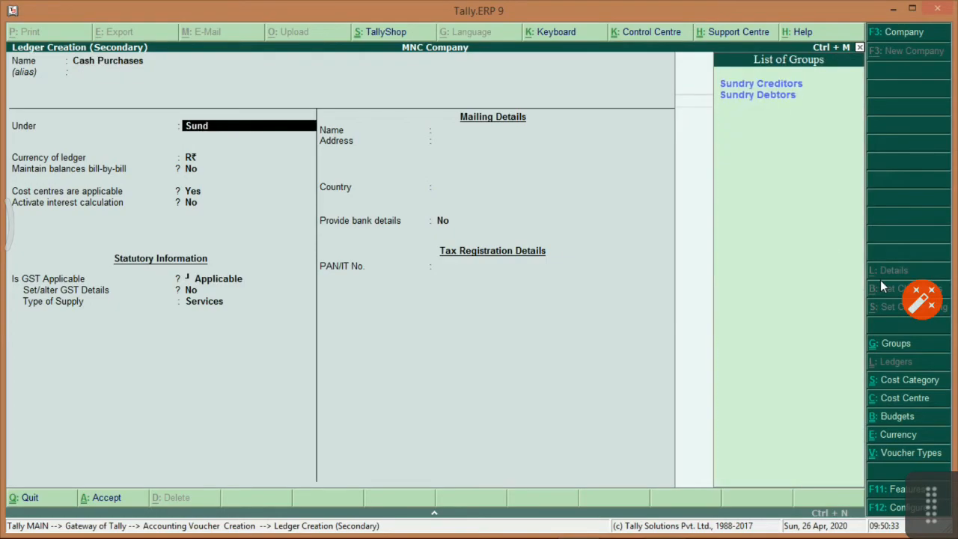
{"action": "key", "text": "Return"}
{"action": "key", "text": "Return"}
{"action": "key", "text": "Return"}
{"action": "key", "text": "Return"}
{"action": "key", "text": "Return"}
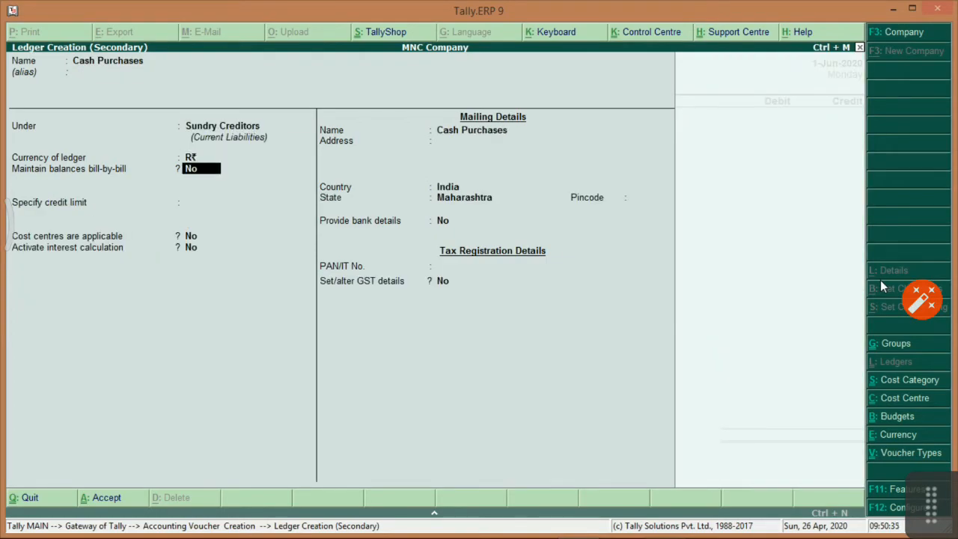
{"action": "key", "text": "Return"}
{"action": "key", "text": "Return"}
{"action": "key", "text": "Return"}
{"action": "key", "text": "Return"}
{"action": "key", "text": "Return"}
{"action": "key", "text": "Return"}
{"action": "key", "text": "Return"}
{"action": "key", "text": "Return"}
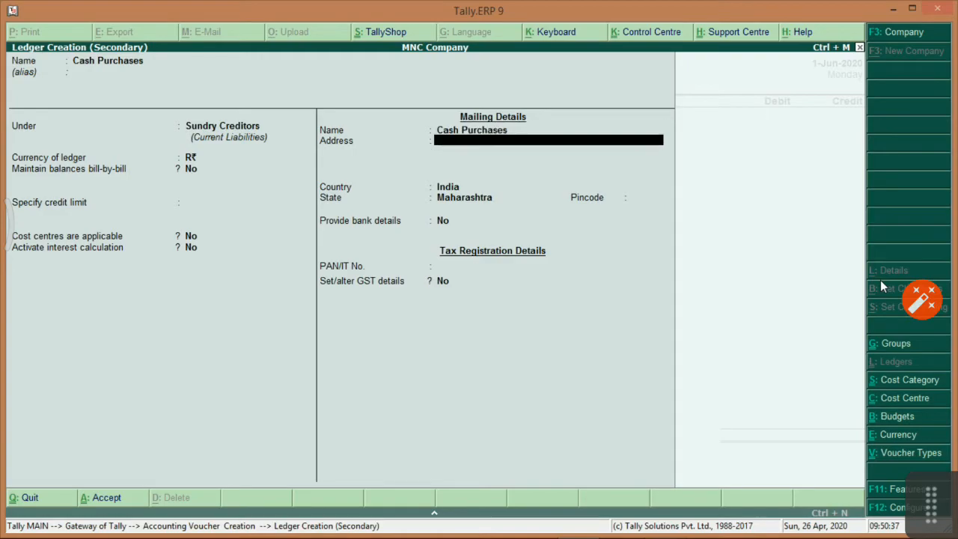
{"action": "key", "text": "Return"}
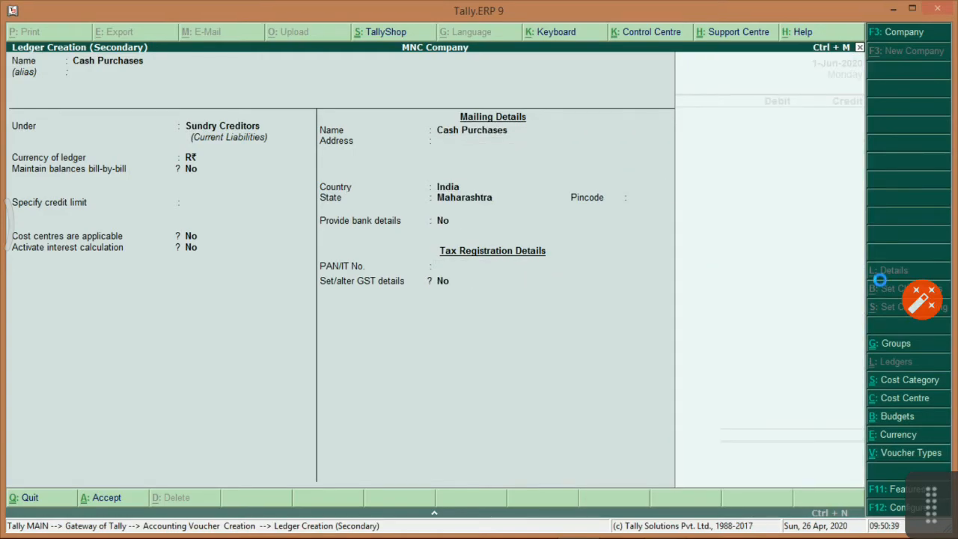
{"action": "key", "text": "Return"}
{"action": "key", "text": "Return"}
{"action": "key", "text": "Return"}
{"action": "key", "text": "Return"}
{"action": "key", "text": "Return"}
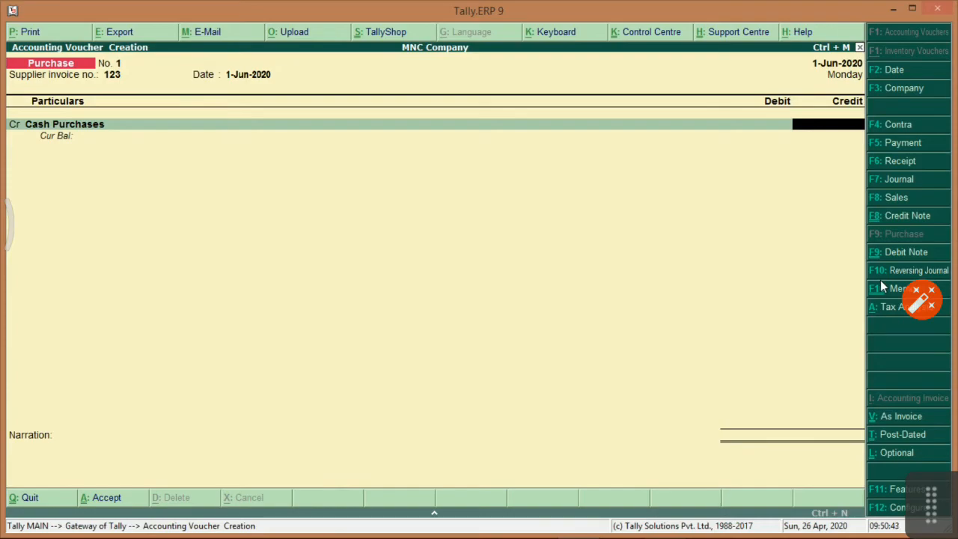
Credit Cash Purchases with 2,500.00 and begin a debit ledger named 'Purchase of Trading Goods'.
{"action": "type", "text": "2500"}
{"action": "key", "text": "Return"}
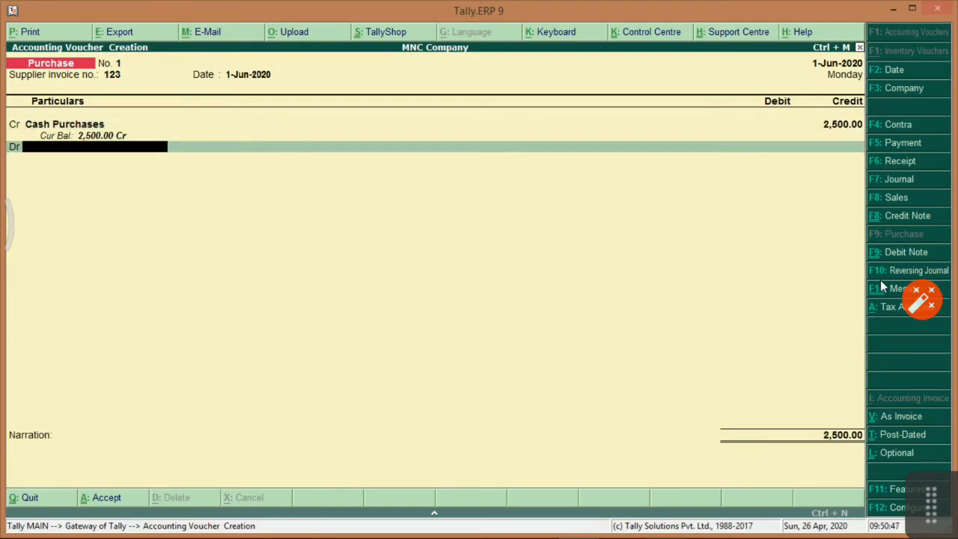
{"action": "key", "text": "alt+c"}
{"action": "type", "text": "Purch"}
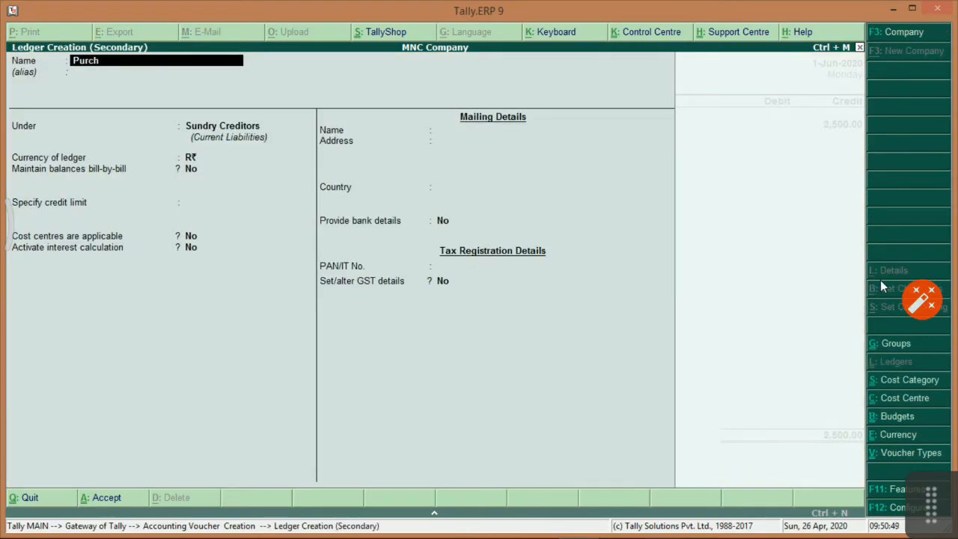
{"action": "type", "text": "ase of Trading Goods"}
Put Purchase of Trading Goods under Purchase Accounts, no cost centres, supply type Goods.
{"action": "key", "text": "Return"}
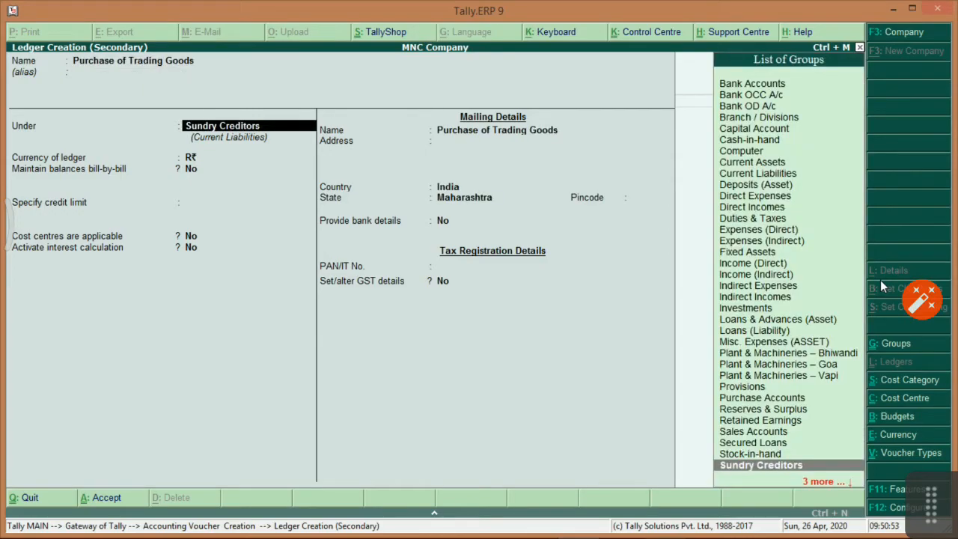
{"action": "type", "text": "Purch"}
{"action": "key", "text": "Return"}
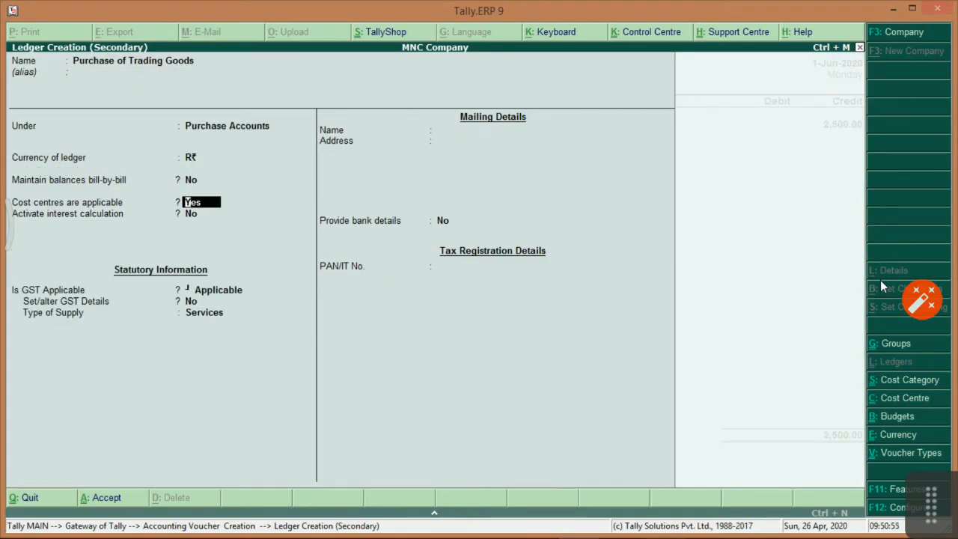
{"action": "type", "text": "no"}
{"action": "key", "text": "Return"}
{"action": "key", "text": "Return"}
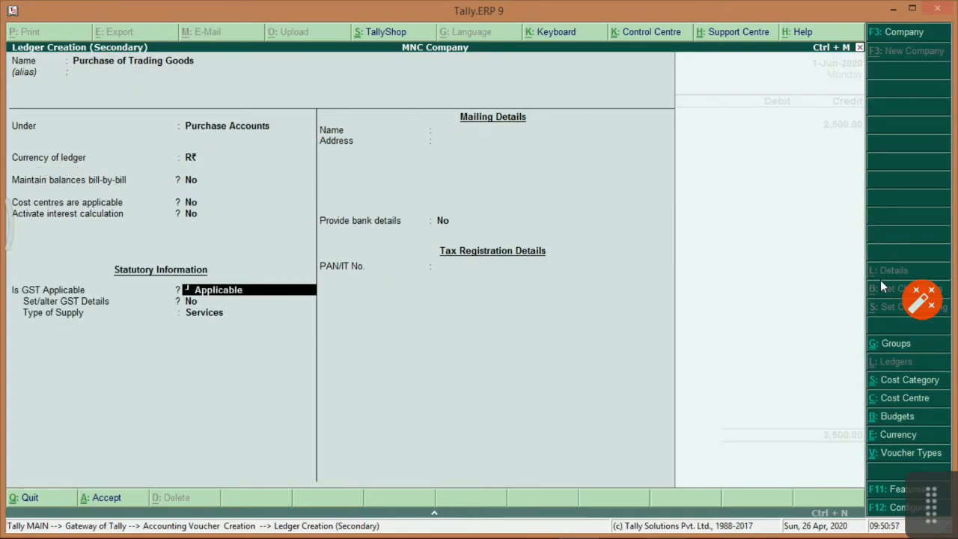
{"action": "key", "text": "Return"}
{"action": "key", "text": "Return"}
{"action": "key", "text": "Up"}
{"action": "key", "text": "Return"}
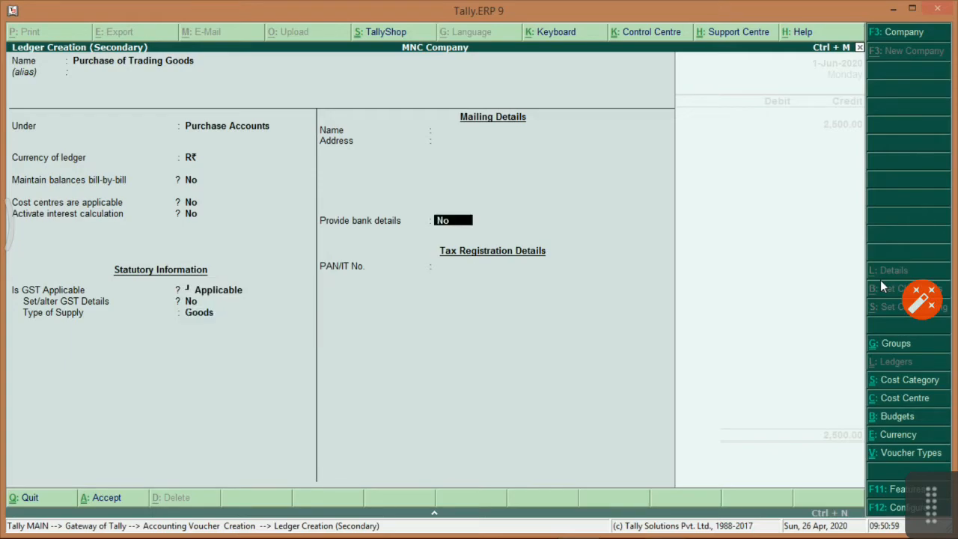
{"action": "key", "text": "Return"}
{"action": "key", "text": "Return"}
{"action": "key", "text": "Return"}
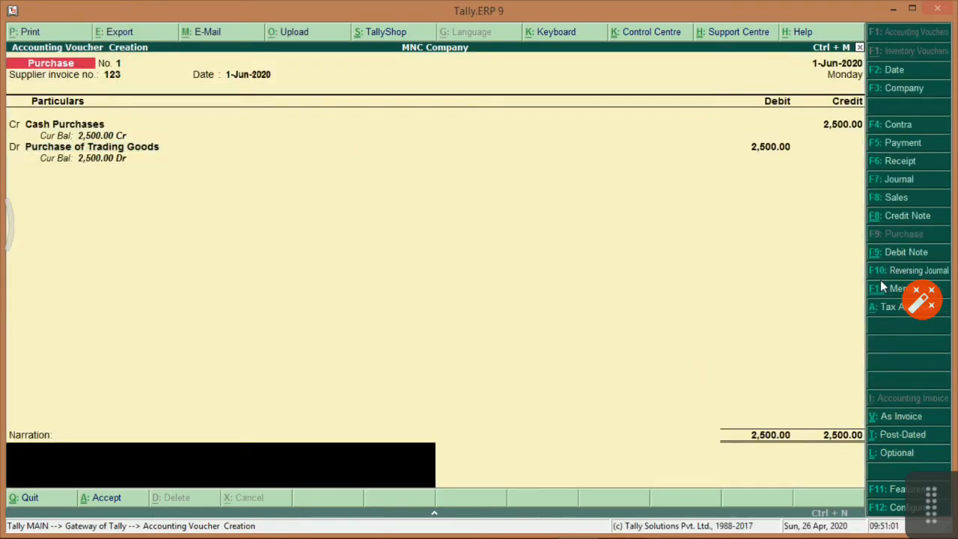
Add narration 'Being of purchase of goods' and save Purchase voucher No. 1.
{"action": "type", "text": "Being of purchase"}
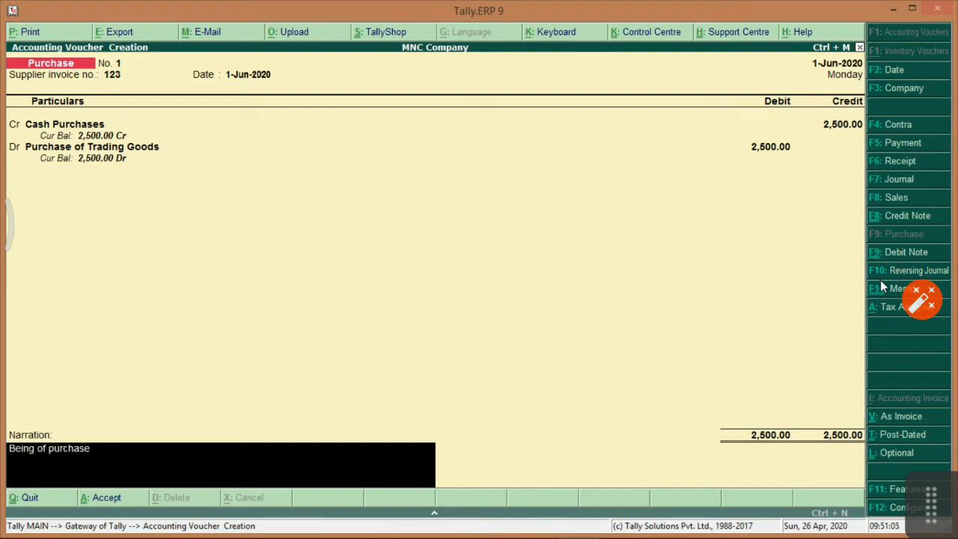
{"action": "type", "text": " of goods."}
{"action": "key", "text": "Return"}
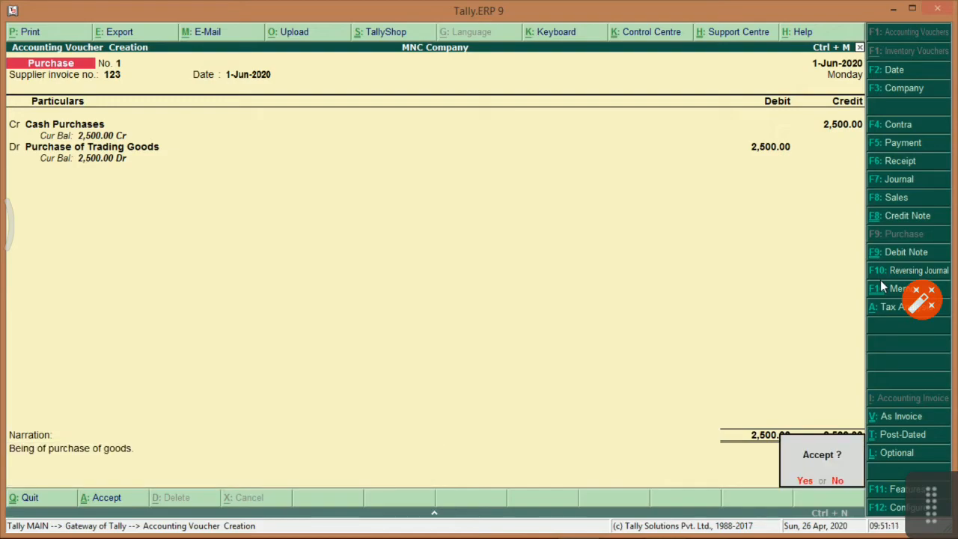
{"action": "key", "text": "y"}
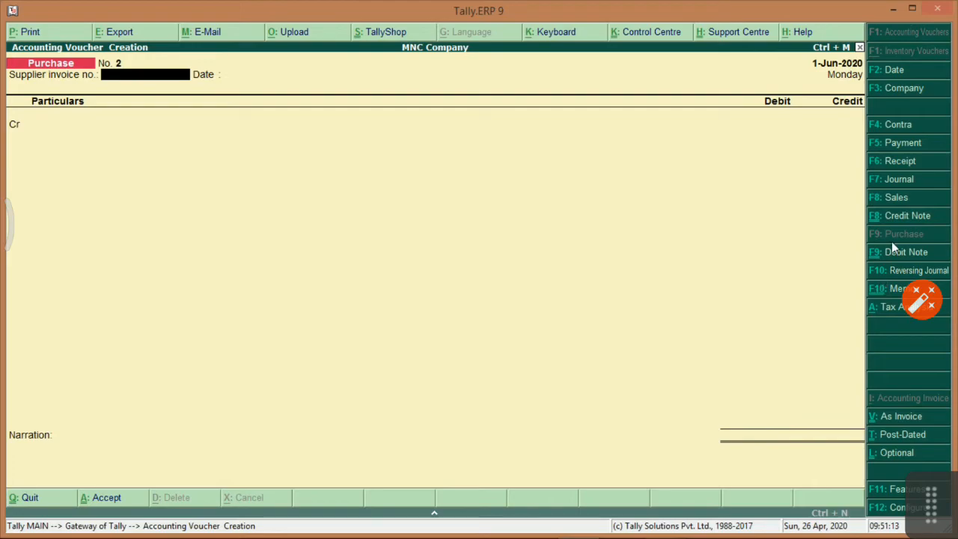
Enter a Payment voucher debiting Cash Purchases 2,500.00 and crediting Cash.
{"action": "left_click", "coordinate": [903, 146]}
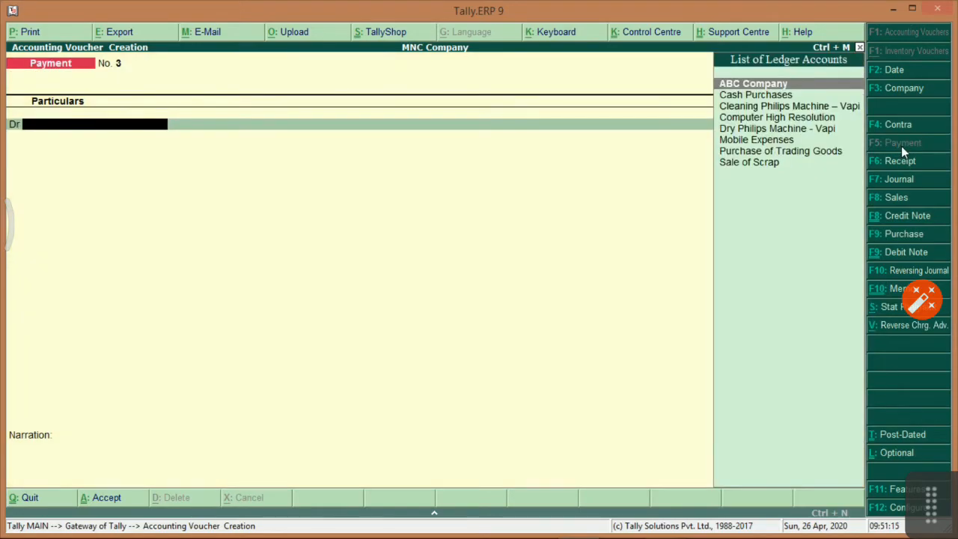
{"action": "key", "text": "Down"}
{"action": "key", "text": "Down"}
{"action": "key", "text": "Down"}
{"action": "key", "text": "Up"}
{"action": "key", "text": "Up"}
{"action": "key", "text": "Up"}
{"action": "key", "text": "Down"}
{"action": "key", "text": "Return"}
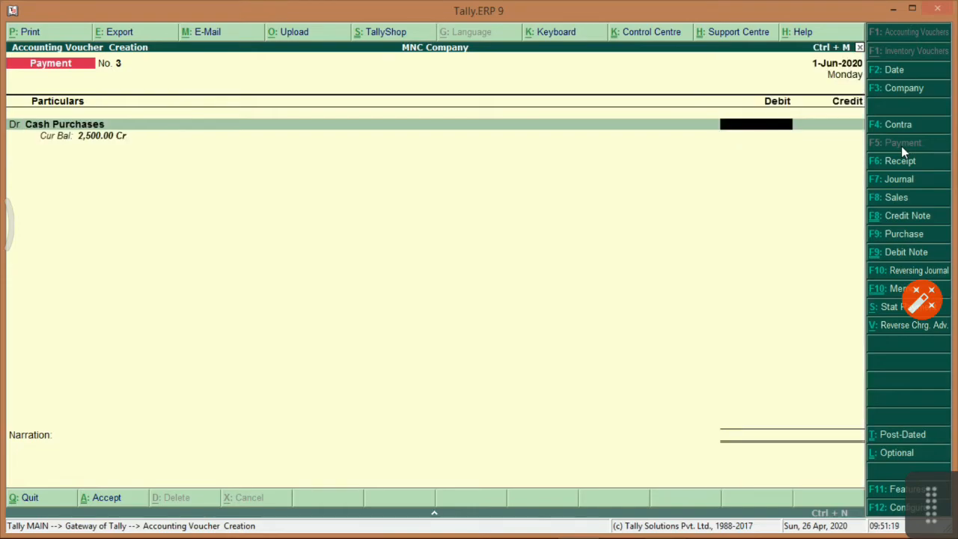
{"action": "type", "text": "2500"}
{"action": "key", "text": "Return"}
{"action": "key", "text": "Return"}
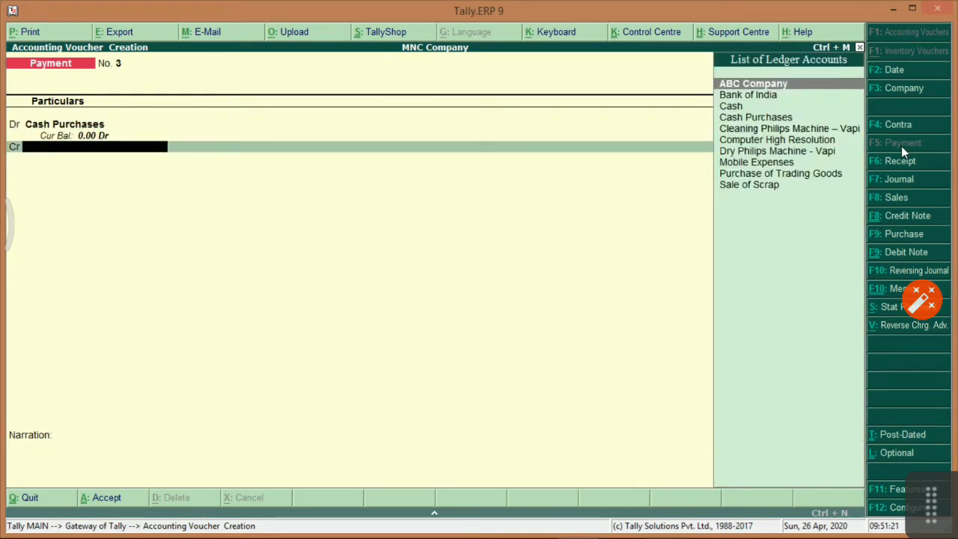
{"action": "key", "text": "Down"}
{"action": "key", "text": "Down"}
{"action": "key", "text": "Return"}
{"action": "key", "text": "Return"}
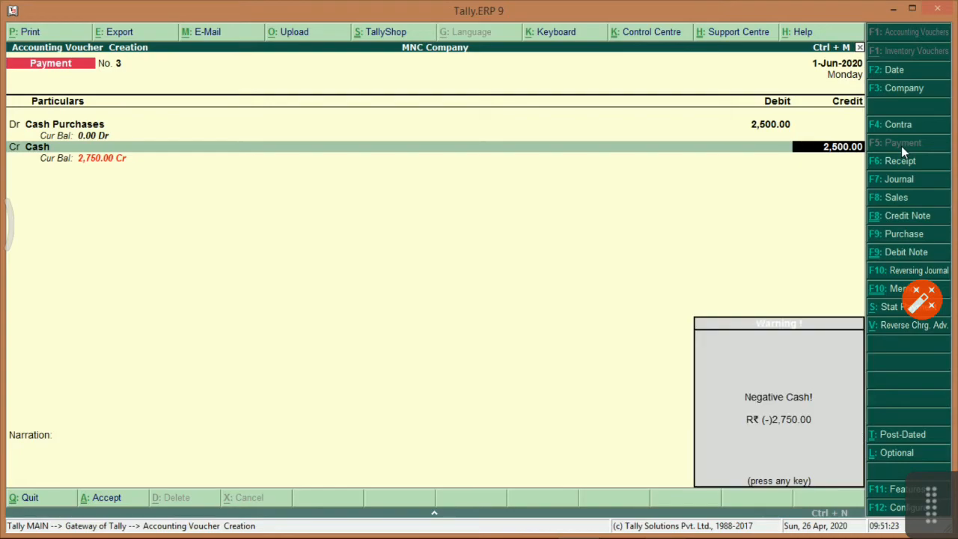
{"action": "key", "text": "Return"}
Add narration 'Being payment of Cash Purchases' and save Payment voucher No. 3.
{"action": "type", "text": "Be"}
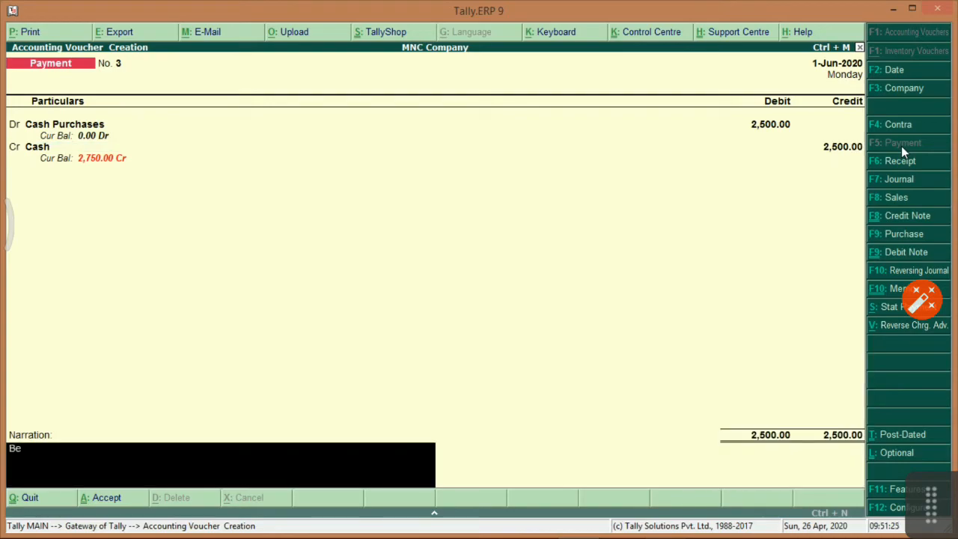
{"action": "type", "text": "ing payment of Cash Purchases"}
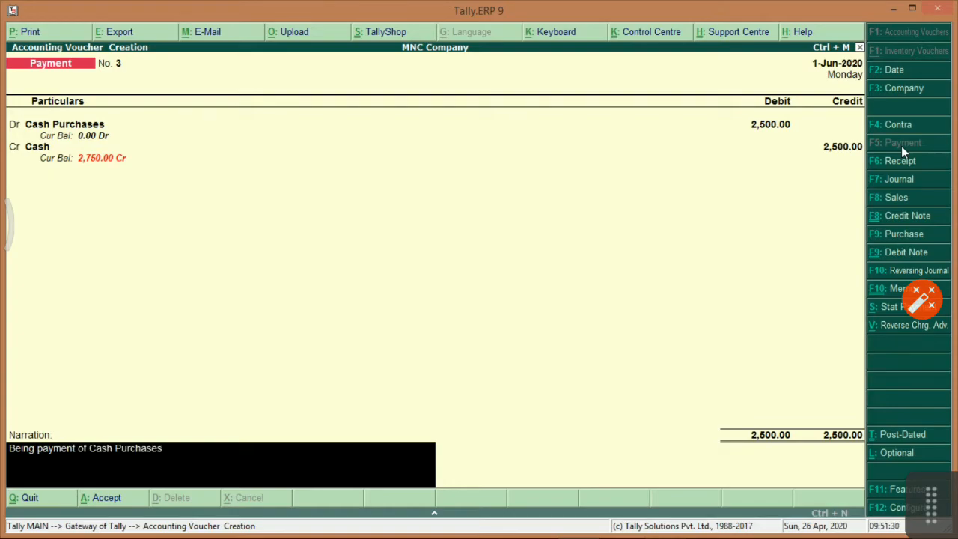
{"action": "key", "text": "Return"}
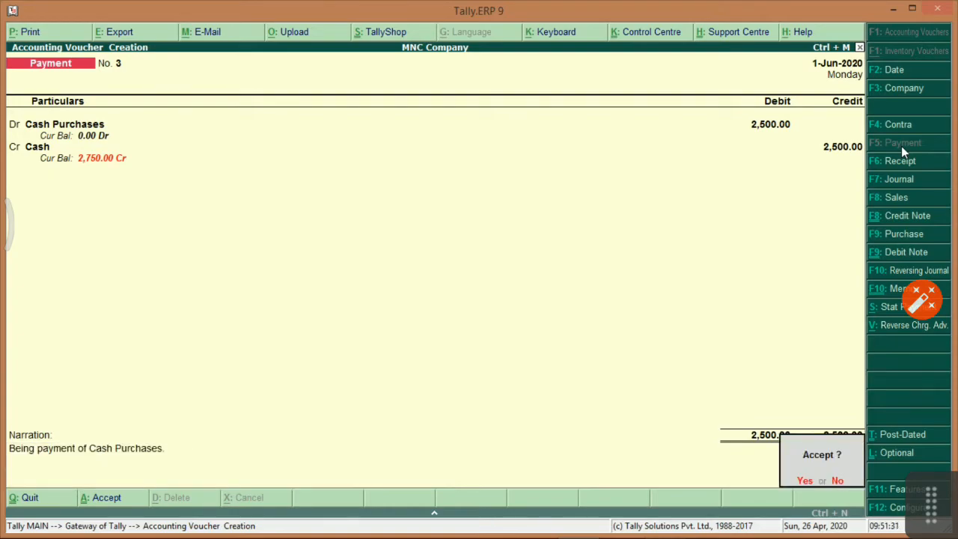
{"action": "key", "text": "Return"}
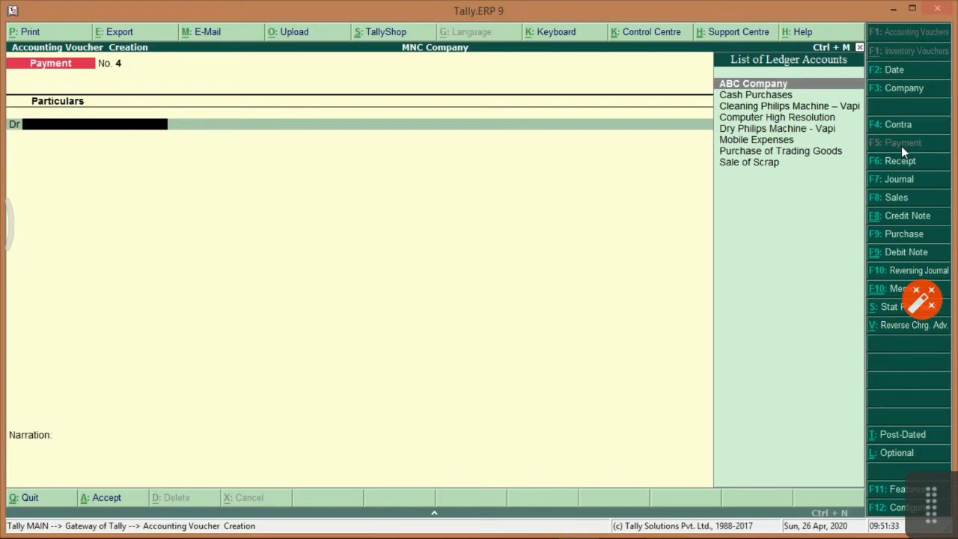
{"action": "key", "text": "Down"}
{"action": "key", "text": "Down"}
{"action": "key", "text": "Down"}
{"action": "key", "text": "Down"}
{"action": "key", "text": "Down"}
{"action": "key", "text": "Down"}
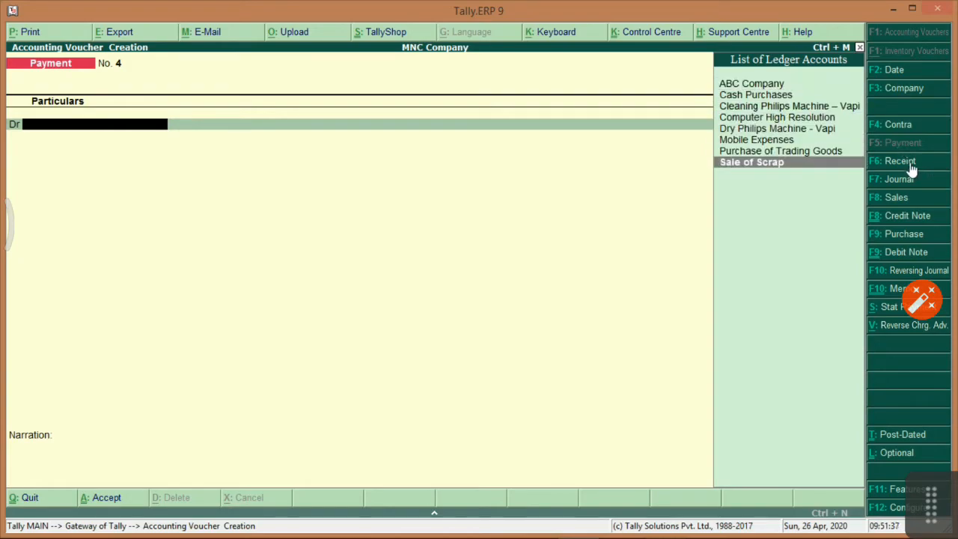
{"action": "left_click", "coordinate": [911, 165]}
Enter a Receipt voucher crediting Sale of Scrap 10,000.00 and debiting Cash.
{"action": "key", "text": "Up"}
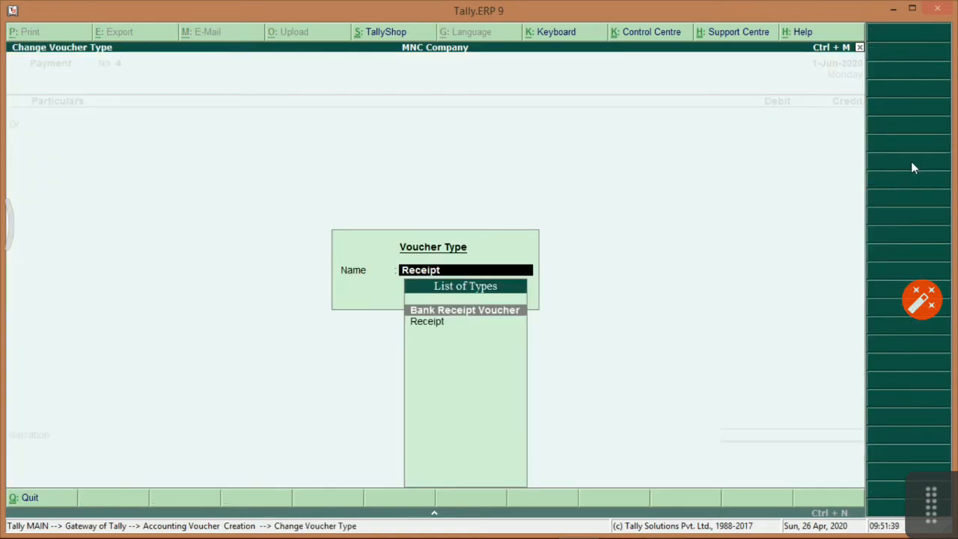
{"action": "key", "text": "Down"}
{"action": "key", "text": "Return"}
{"action": "key", "text": "Down"}
{"action": "key", "text": "Down"}
{"action": "key", "text": "Down"}
{"action": "key", "text": "Down"}
{"action": "key", "text": "Down"}
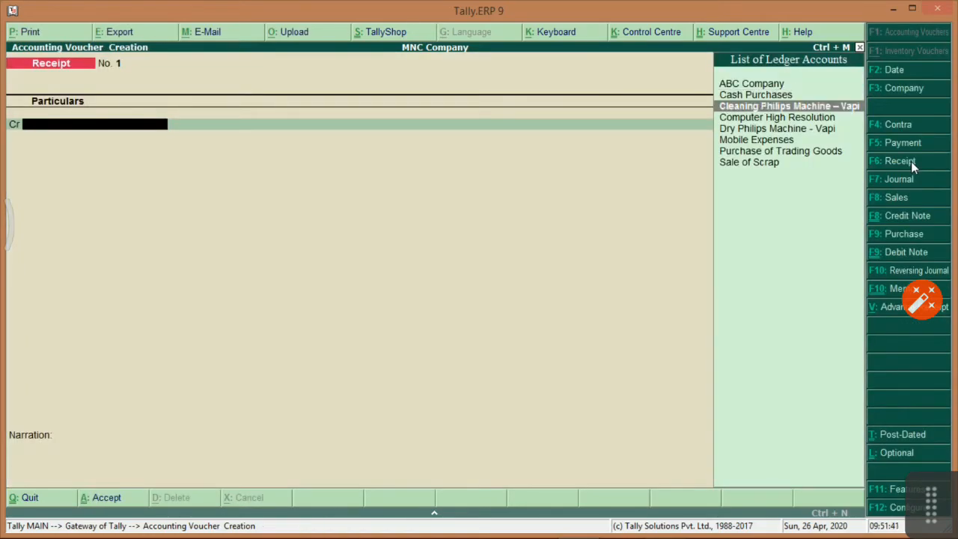
{"action": "key", "text": "Down"}
{"action": "key", "text": "Down"}
{"action": "key", "text": "Return"}
{"action": "type", "text": "1"}
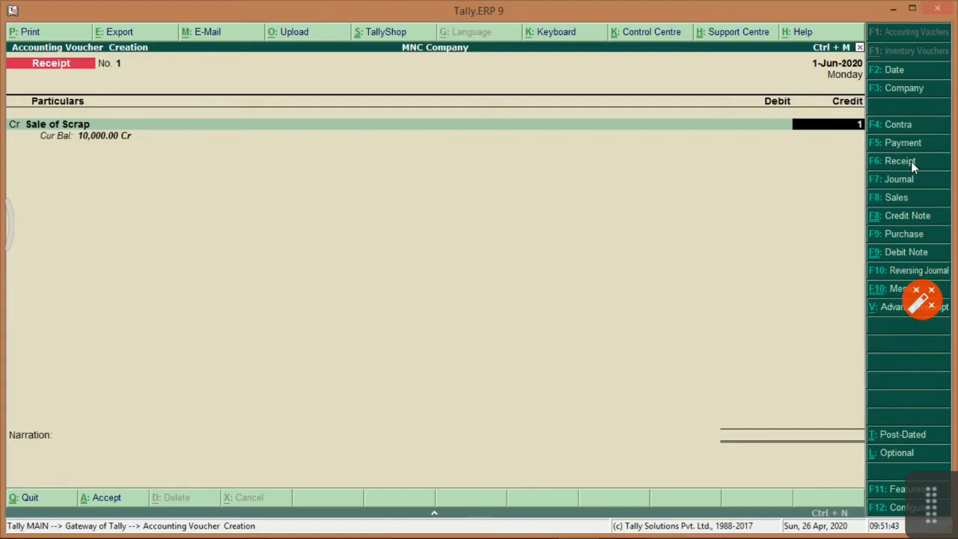
{"action": "type", "text": "0000"}
{"action": "key", "text": "Return"}
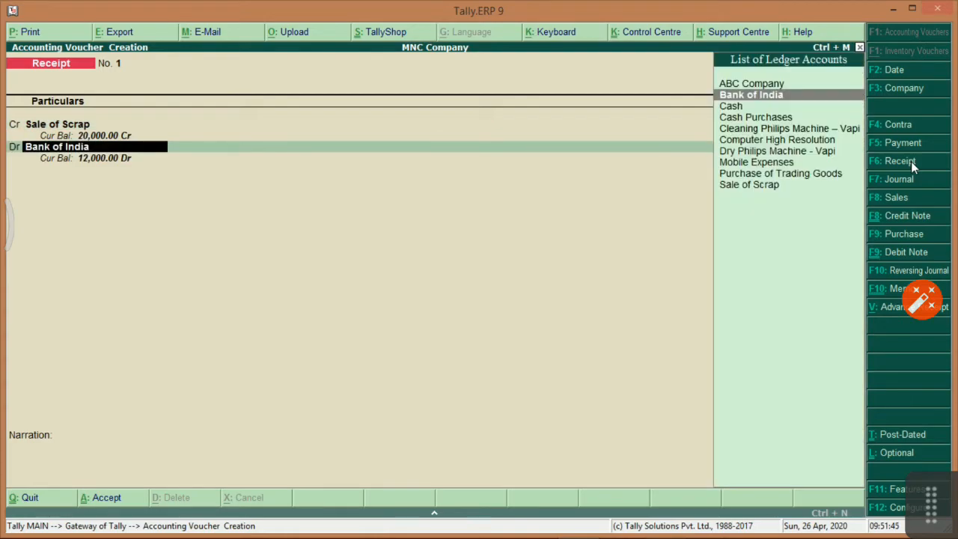
{"action": "type", "text": "Cash"}
{"action": "key", "text": "Return"}
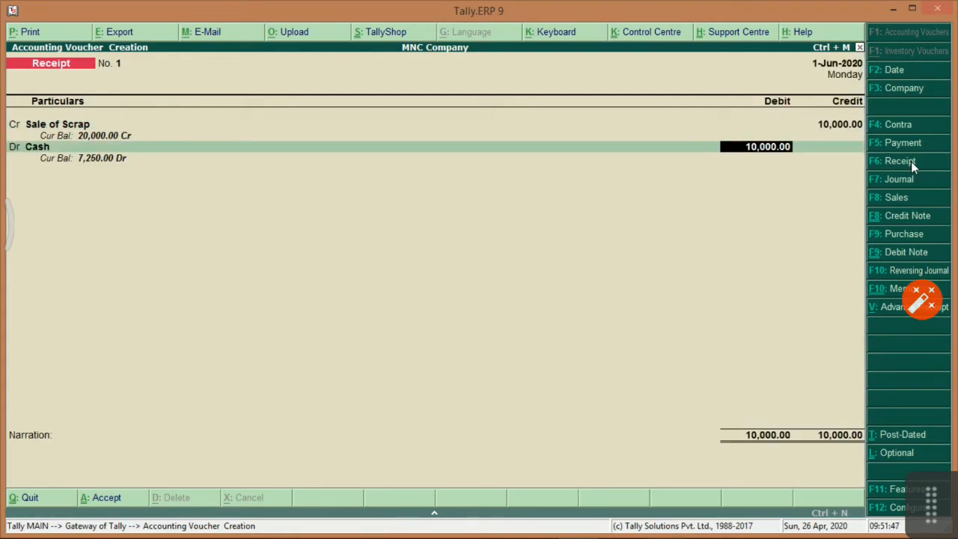
{"action": "key", "text": "Return"}
Narrate 'Being Sale of Scrap.', save the receipt, and highlight 'How to check Purchases Register'.
{"action": "type", "text": "Be"}
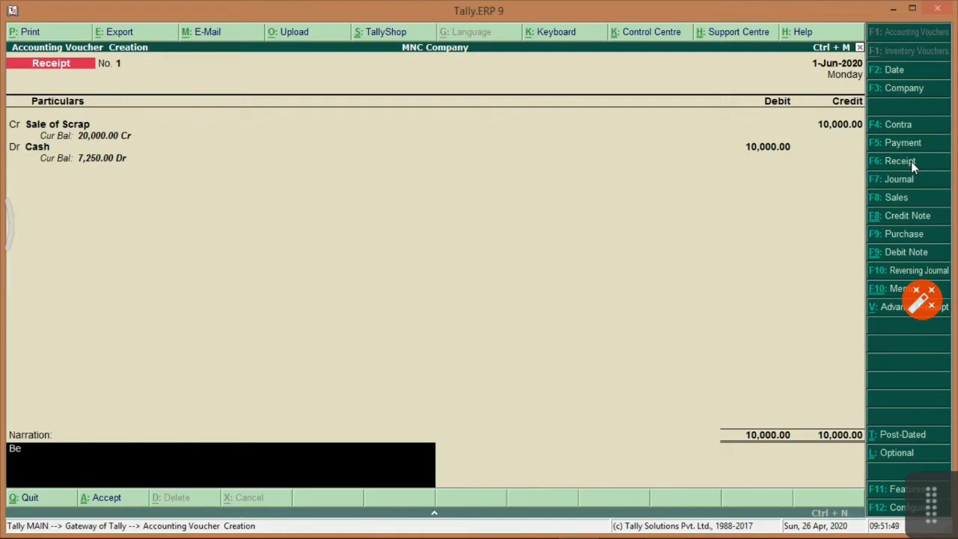
{"action": "type", "text": "ing Sale of Scrap."}
{"action": "key", "text": "Return"}
{"action": "key", "text": "Return"}
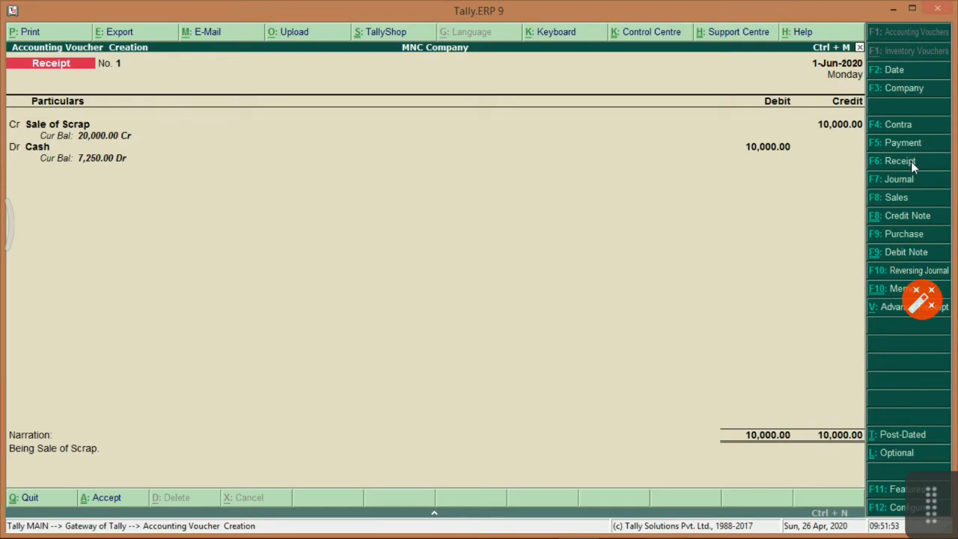
{"action": "key", "text": "Escape"}
{"action": "key", "text": "Return"}
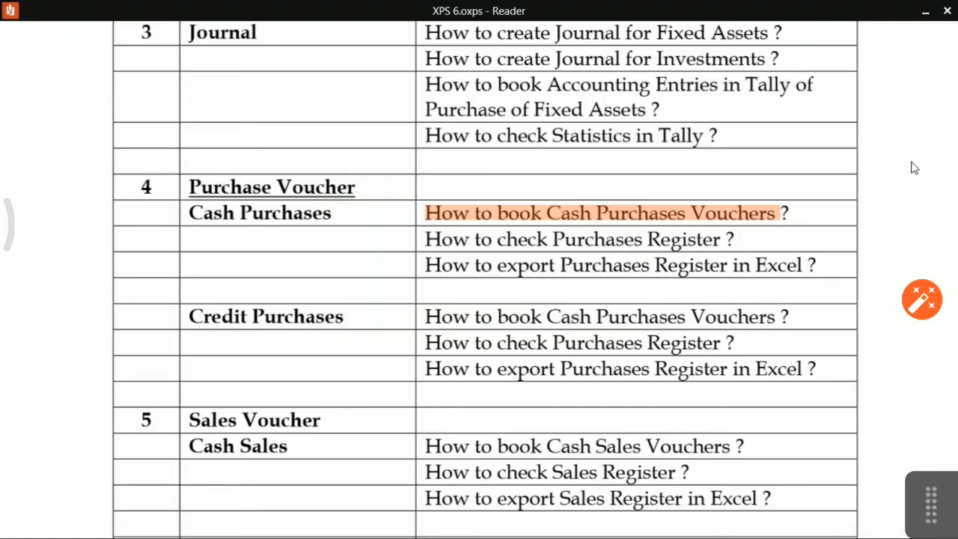
{"action": "left_click_drag", "start_coordinate": [422, 239], "coordinate": [725, 239]}
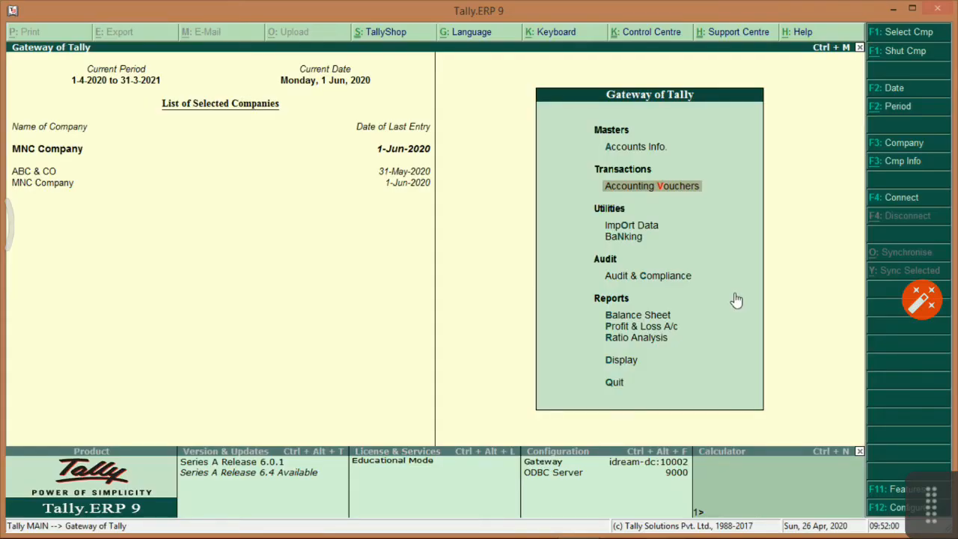
Open the Purchase Register from Account Books, drill into June, and bring up its export settings.
{"action": "key", "text": "d"}
{"action": "key", "text": "Down"}
{"action": "key", "text": "Down"}
{"action": "key", "text": "Down"}
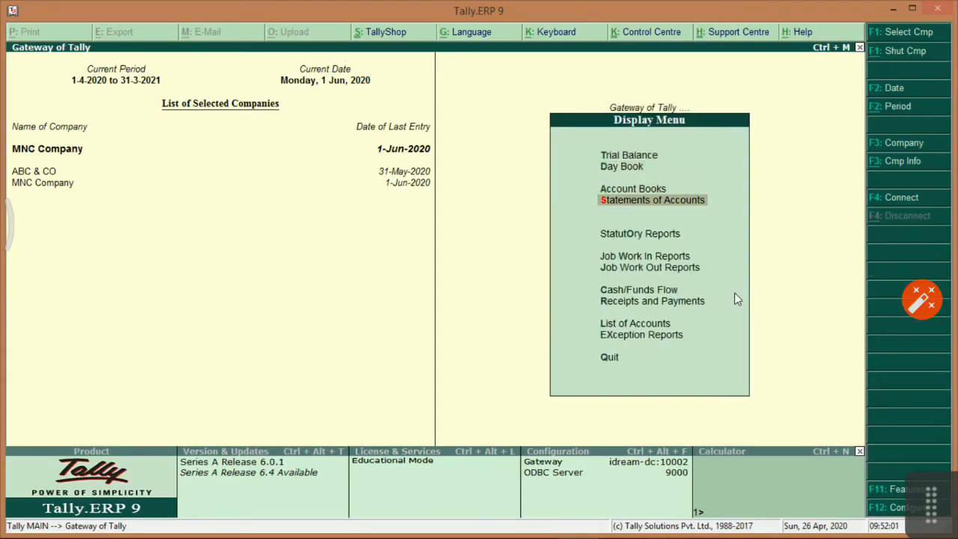
{"action": "key", "text": "Up"}
{"action": "key", "text": "Return"}
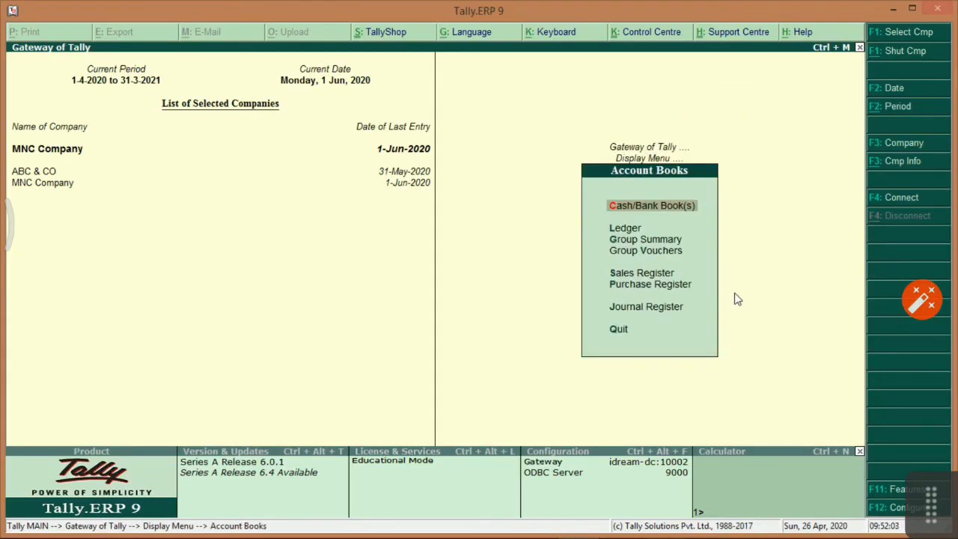
{"action": "key", "text": "Down"}
{"action": "key", "text": "Down"}
{"action": "key", "text": "Down"}
{"action": "key", "text": "Down"}
{"action": "key", "text": "Down"}
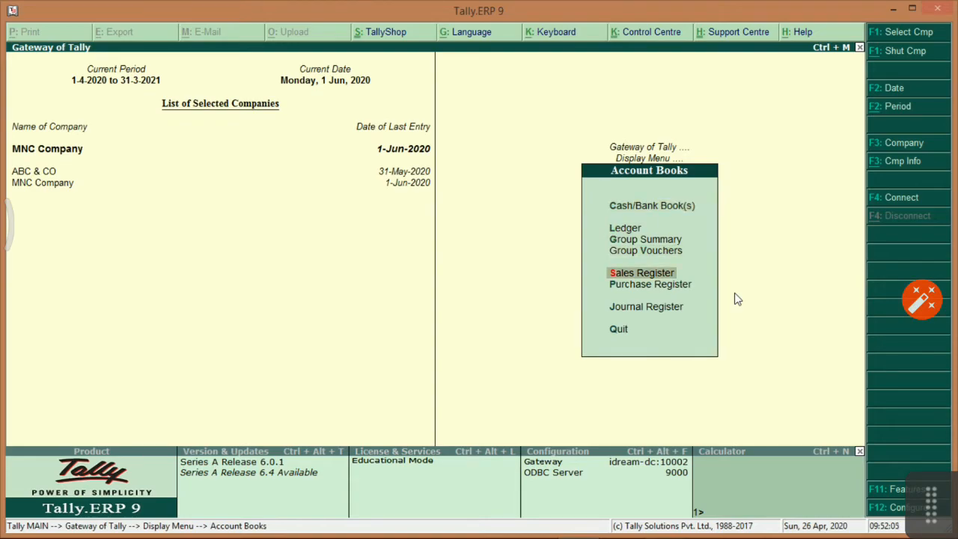
{"action": "key", "text": "Return"}
{"action": "key", "text": "Return"}
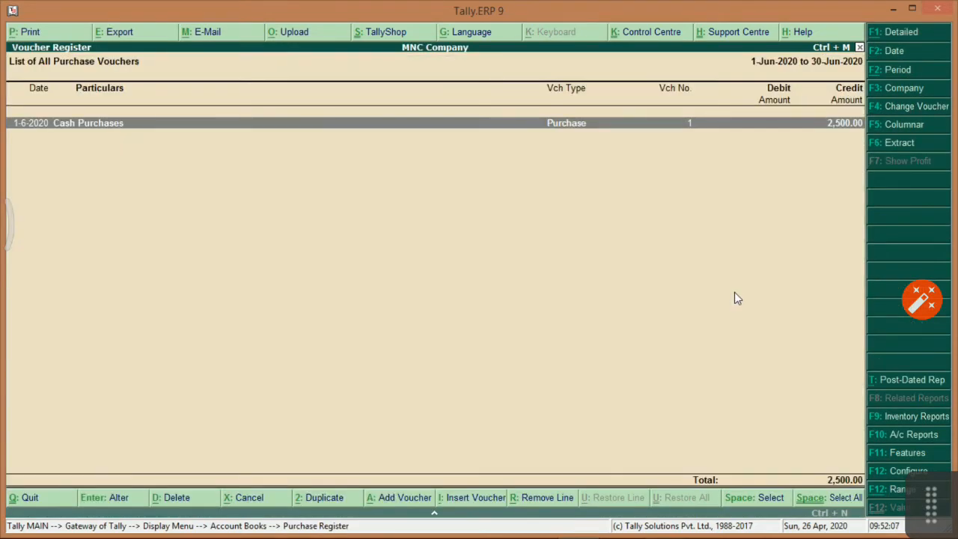
{"action": "key", "text": "Escape"}
{"action": "key", "text": "Escape"}
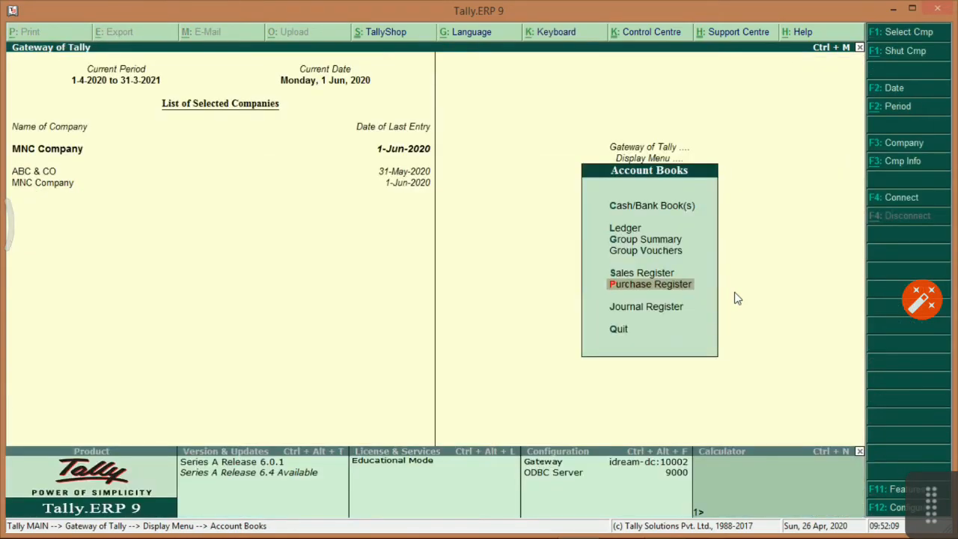
{"action": "key", "text": "alt+Tab"}
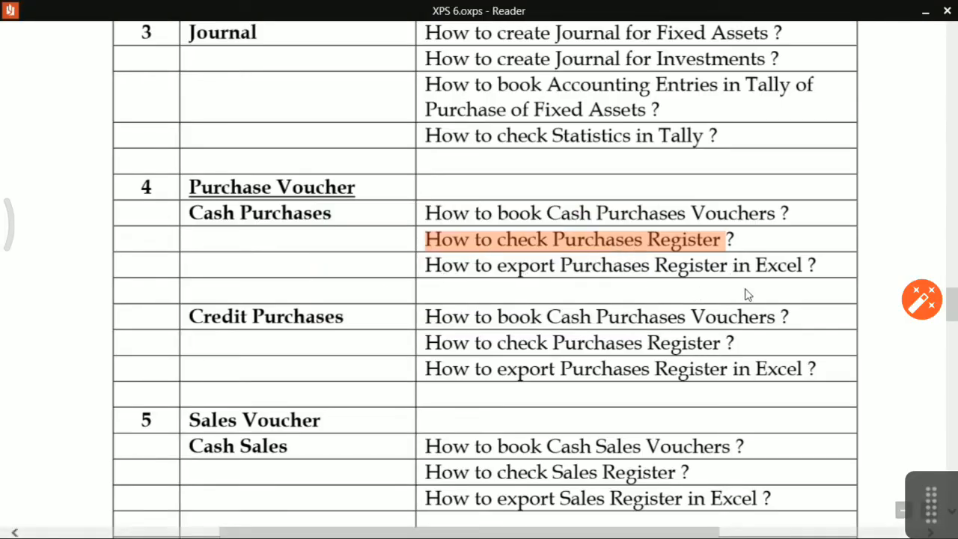
{"action": "key", "text": "alt+Tab"}
{"action": "key", "text": "Return"}
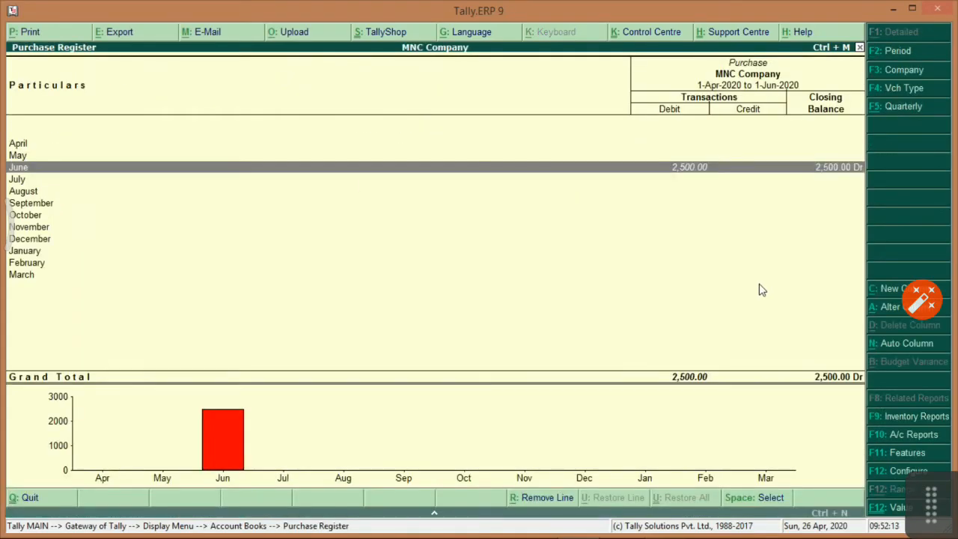
{"action": "key", "text": "Return"}
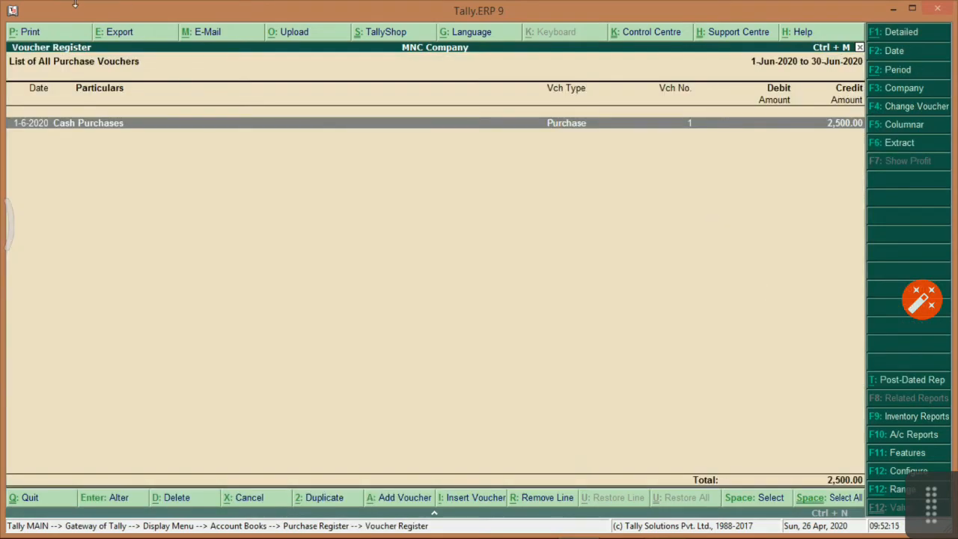
{"action": "left_click", "coordinate": [118, 35]}
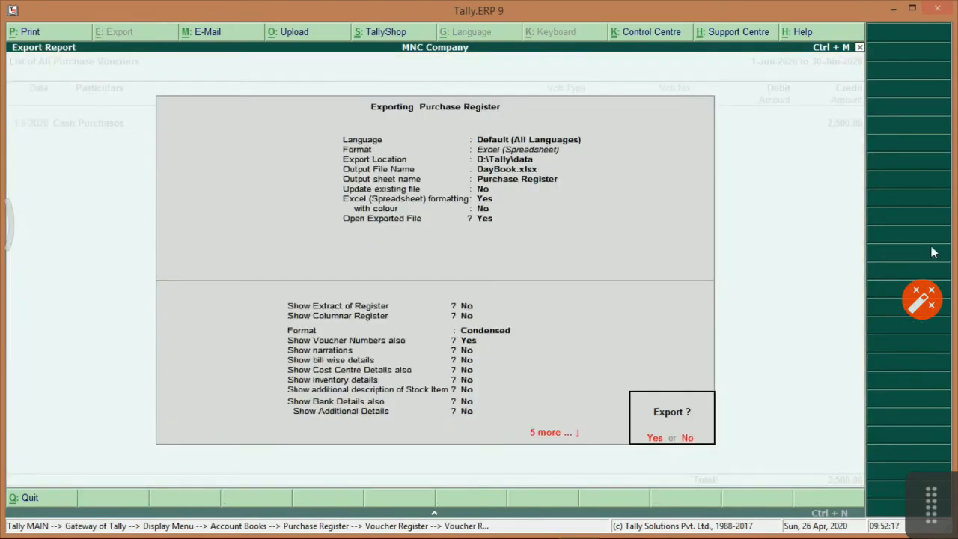
Keep Default language and choose Excel (Spreadsheet) as the export format.
{"action": "key", "text": "n"}
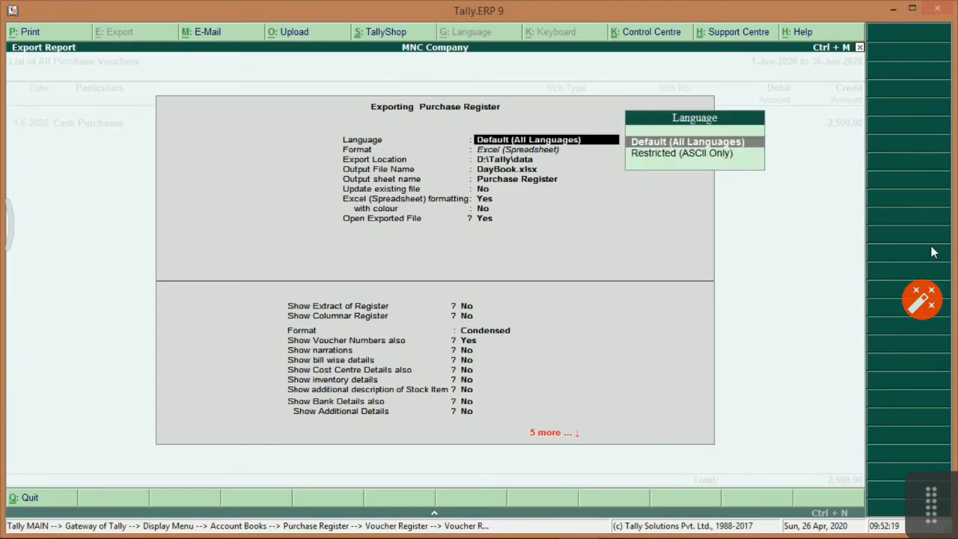
{"action": "key", "text": "Return"}
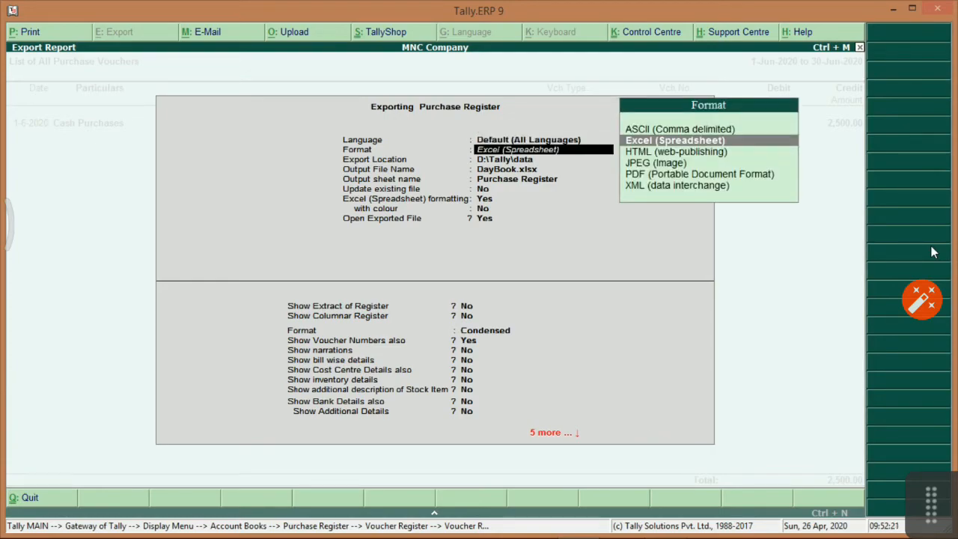
{"action": "key", "text": "BackSpace"}
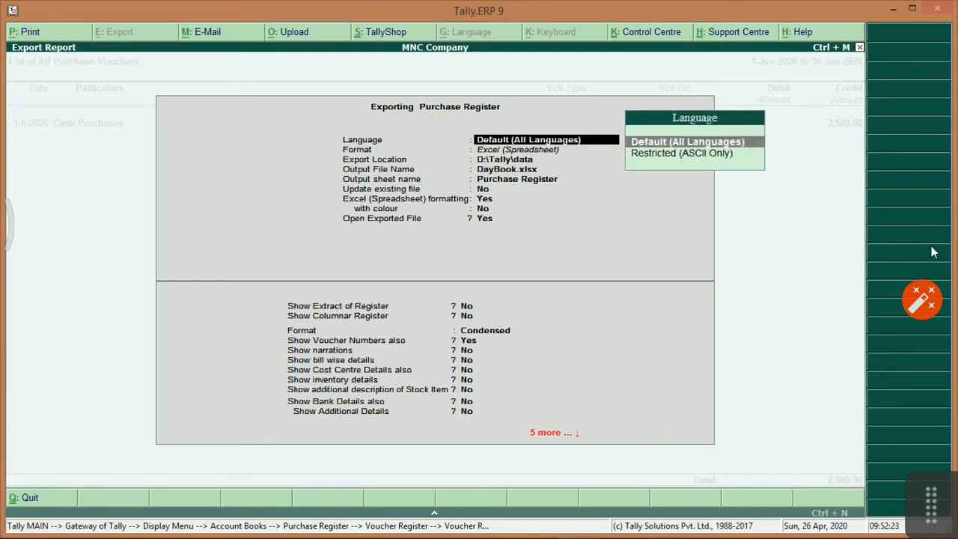
{"action": "key", "text": "Down"}
{"action": "key", "text": "Up"}
{"action": "key", "text": "Return"}
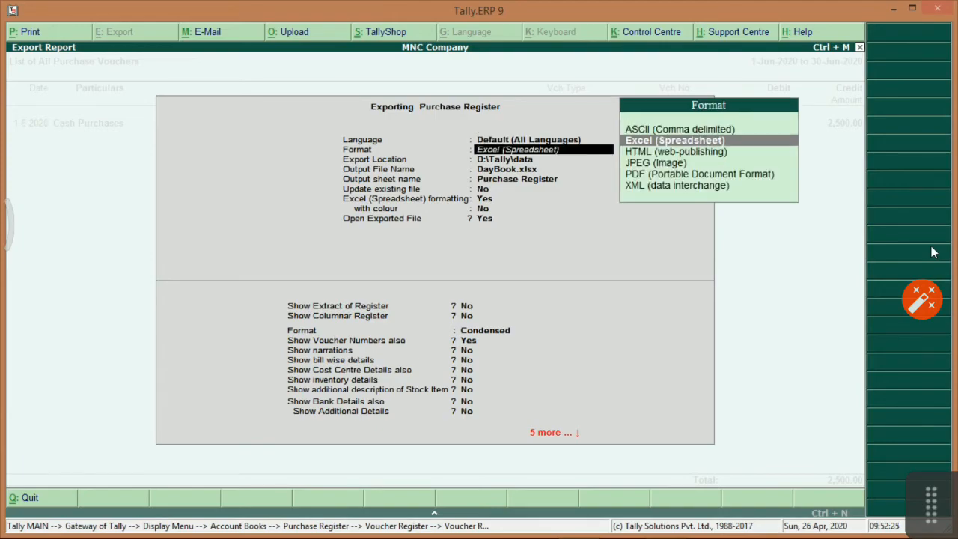
{"action": "key", "text": "Up"}
{"action": "key", "text": "Down"}
{"action": "key", "text": "Down"}
{"action": "key", "text": "Up"}
{"action": "key", "text": "Up"}
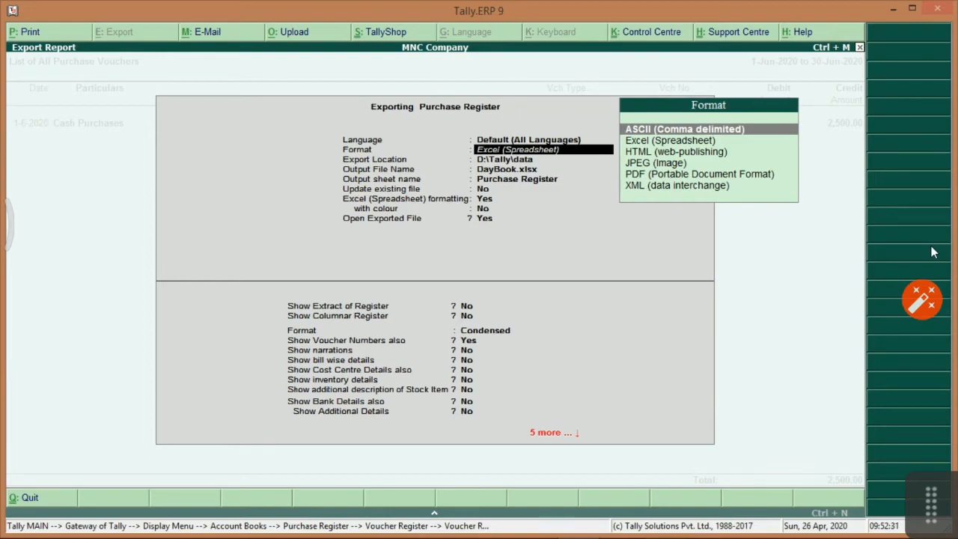
{"action": "key", "text": "Down"}
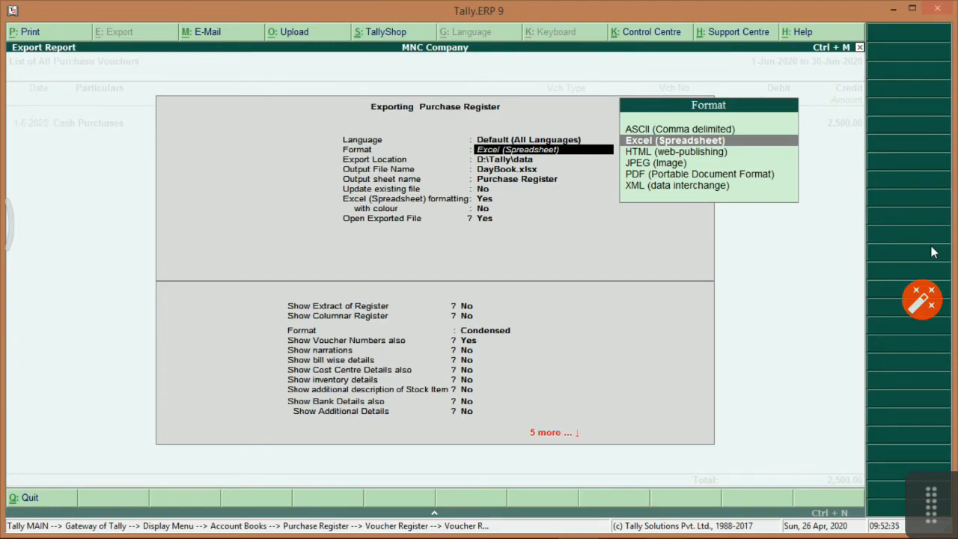
{"action": "key", "text": "Down"}
{"action": "key", "text": "Down"}
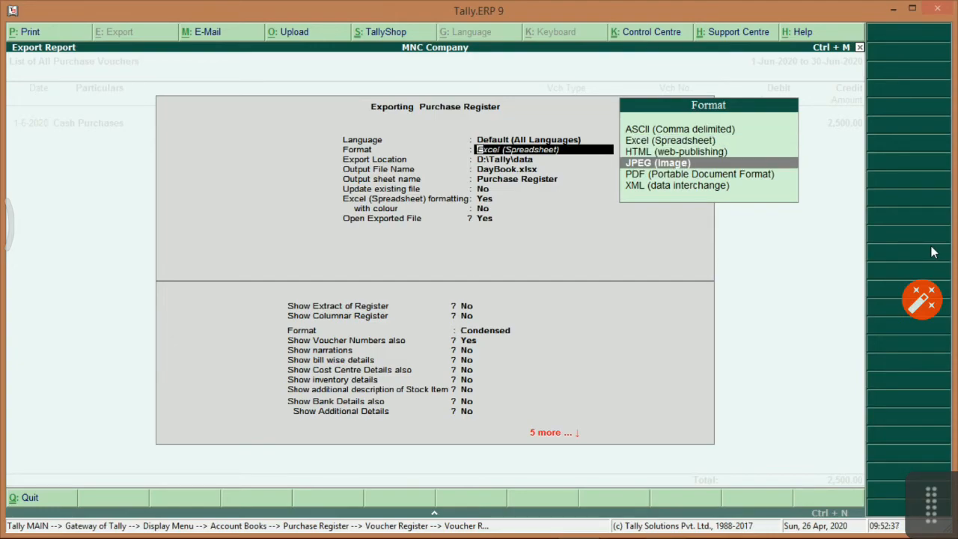
{"action": "key", "text": "Up"}
{"action": "key", "text": "Up"}
{"action": "key", "text": "Return"}
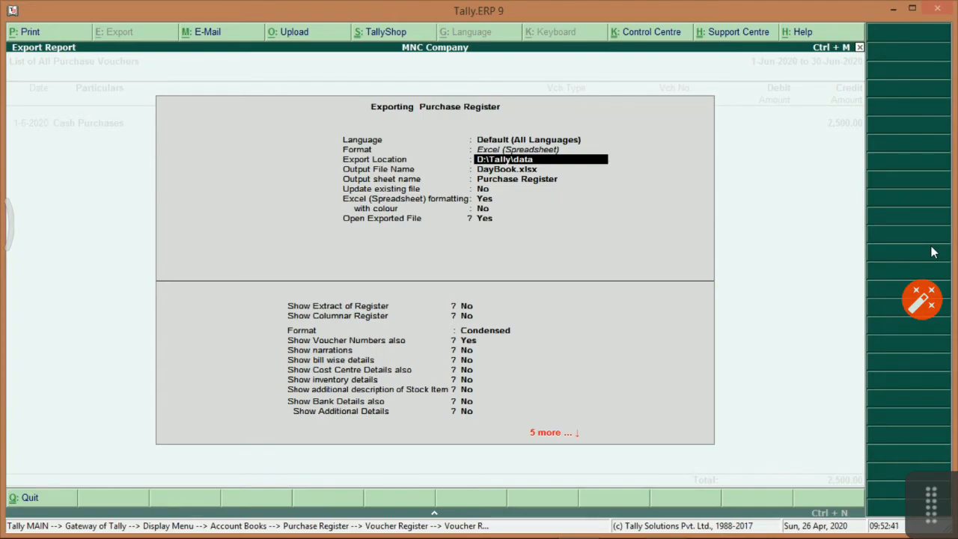
Keep file DayBook.xlsx and sheet Purchase Register, without updating an existing file.
{"action": "key", "text": "Return"}
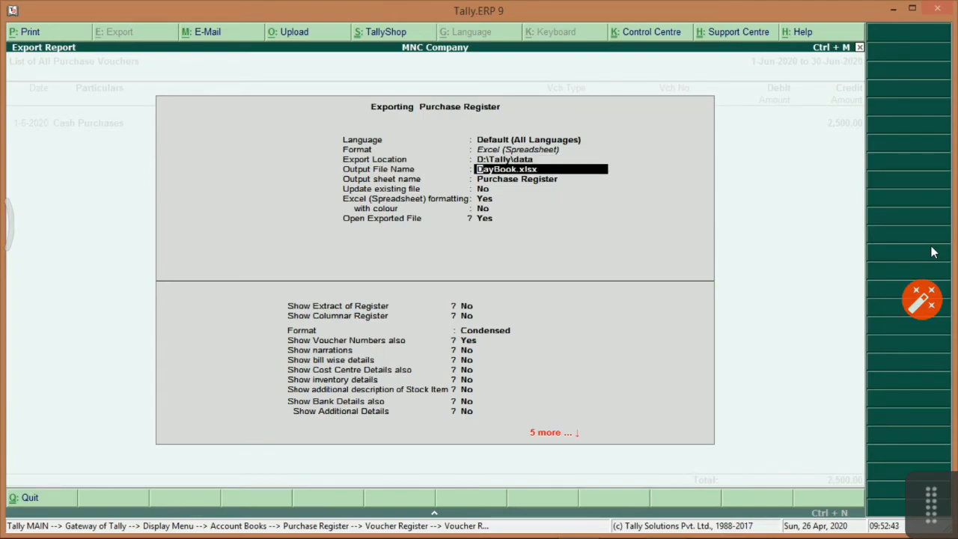
{"action": "key", "text": "Return"}
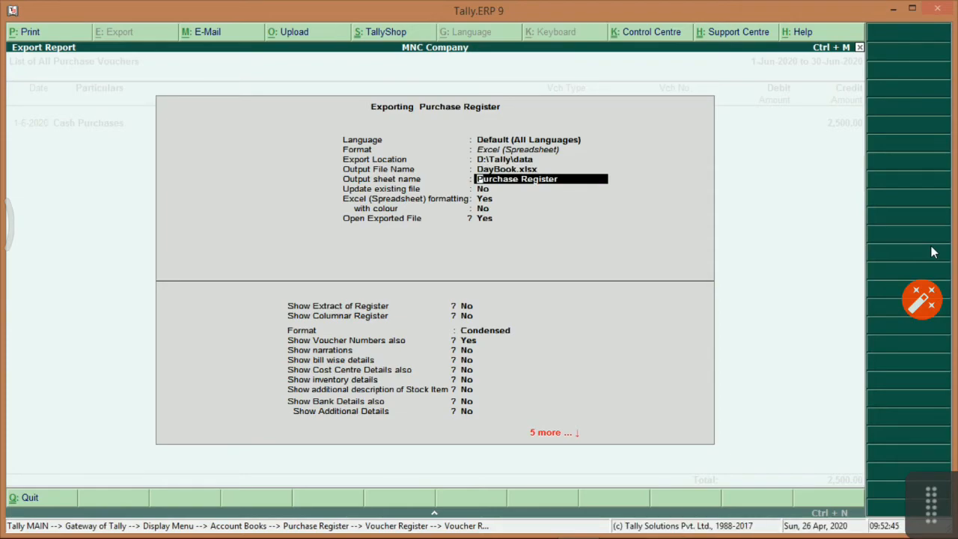
{"action": "key", "text": "Return"}
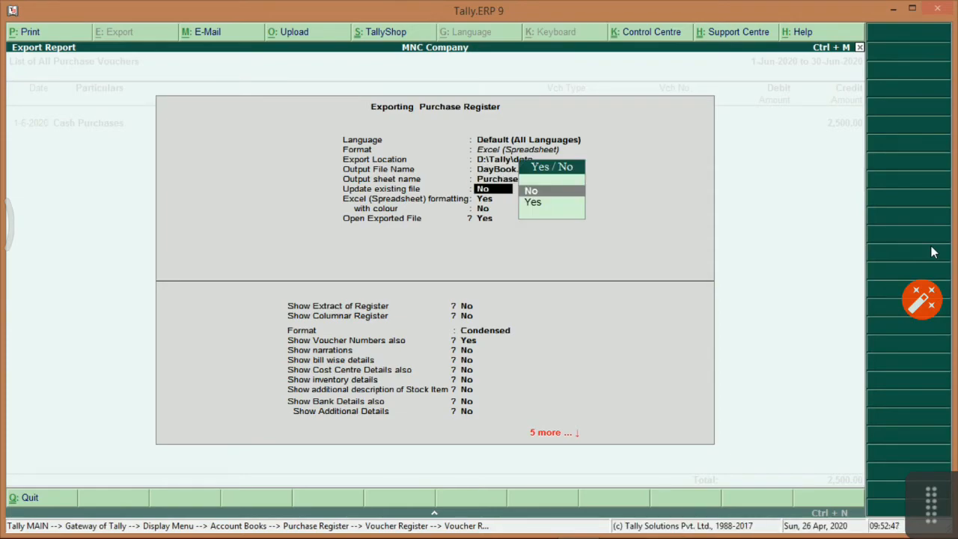
{"action": "key", "text": "Down"}
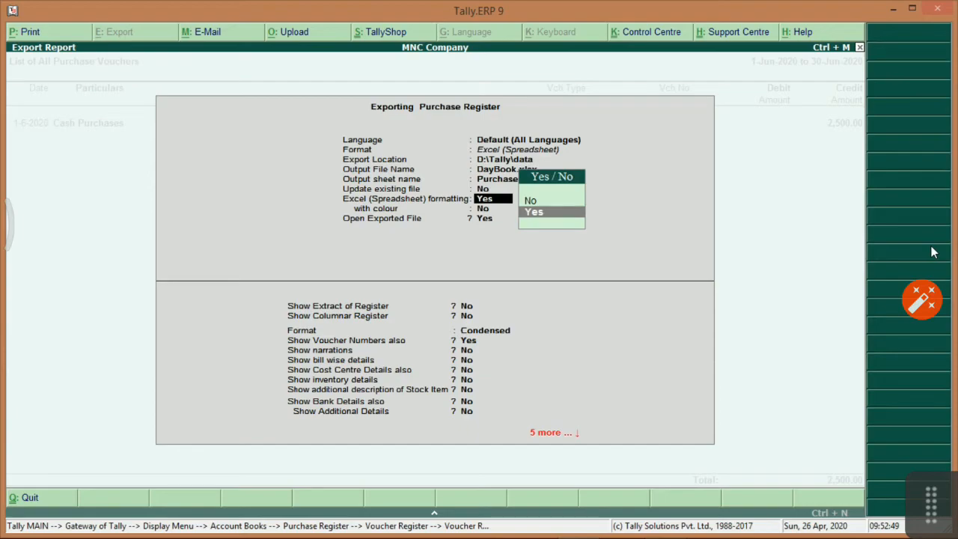
{"action": "key", "text": "Up"}
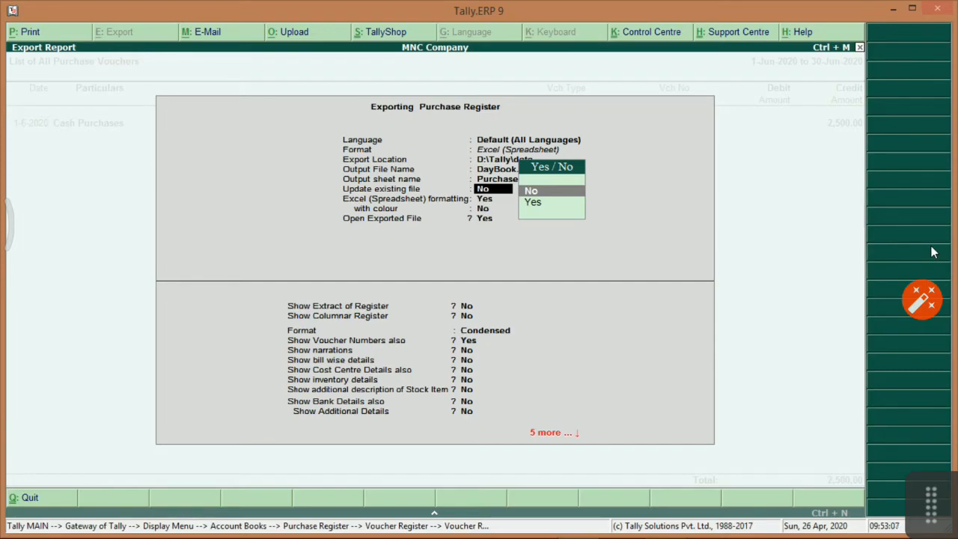
{"action": "key", "text": "BackSpace"}
{"action": "key", "text": "BackSpace"}
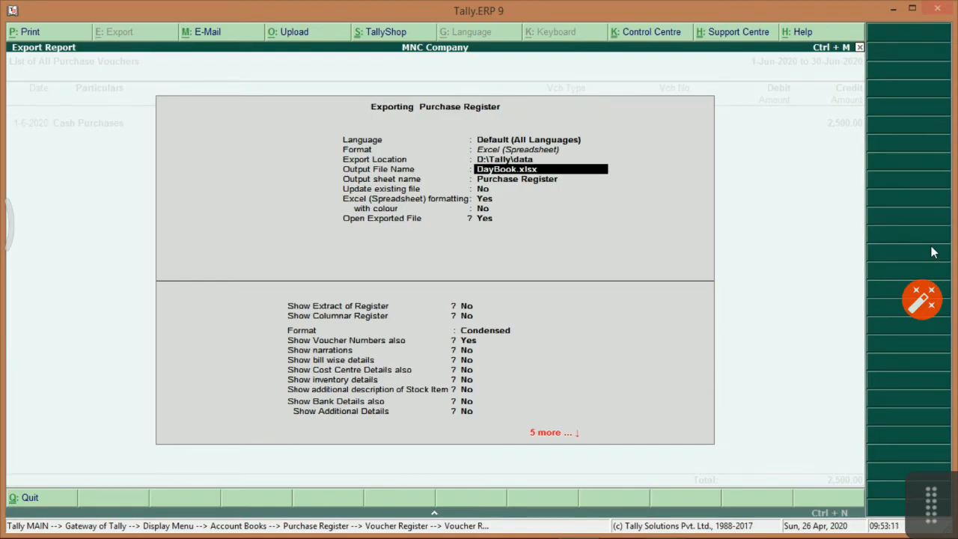
{"action": "key", "text": "Return"}
{"action": "key", "text": "BackSpace"}
{"action": "key", "text": "Return"}
{"action": "key", "text": "Return"}
Export the register in Detailed format with narrations, then close the exported workbook.
{"action": "key", "text": "Return"}
{"action": "key", "text": "Return"}
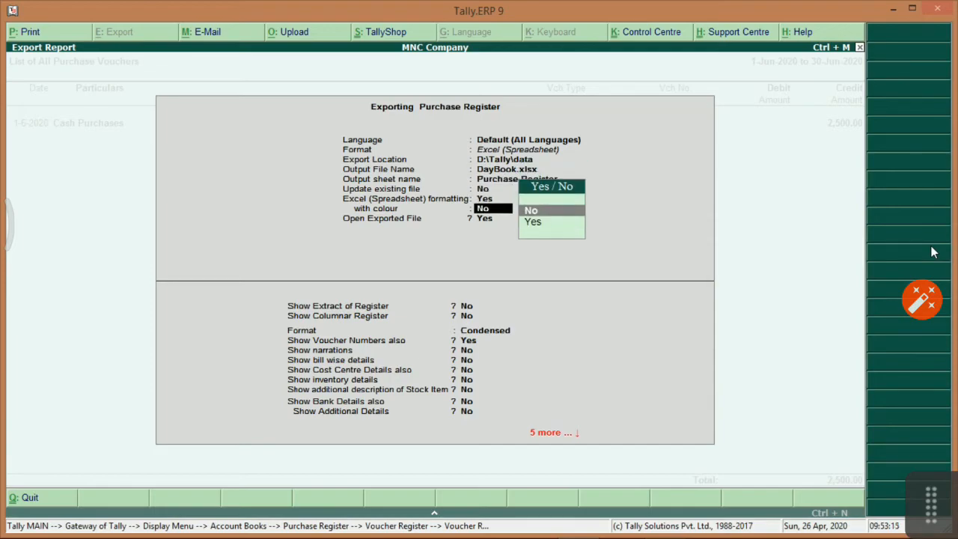
{"action": "key", "text": "Return"}
{"action": "key", "text": "Return"}
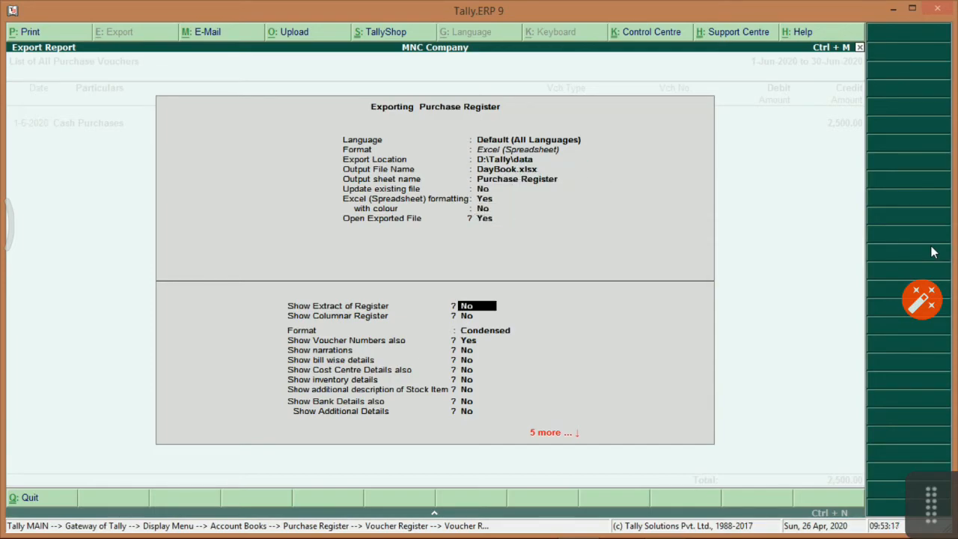
{"action": "key", "text": "Return"}
{"action": "key", "text": "Return"}
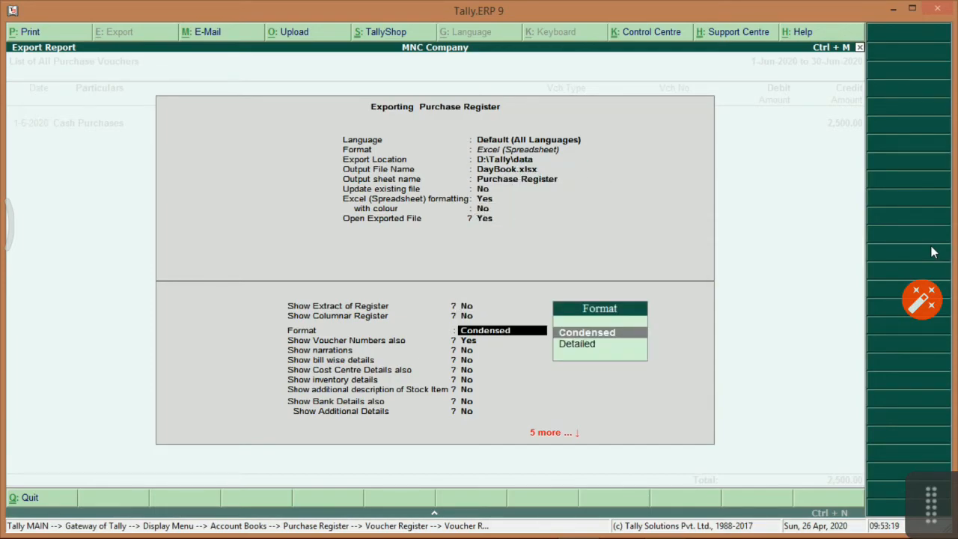
{"action": "key", "text": "Down"}
{"action": "key", "text": "Return"}
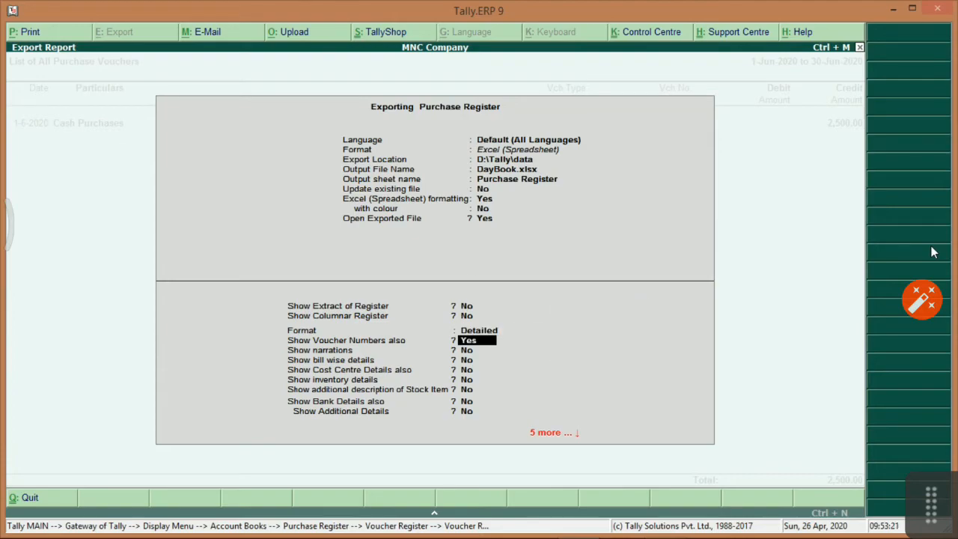
{"action": "key", "text": "Return"}
{"action": "type", "text": "y"}
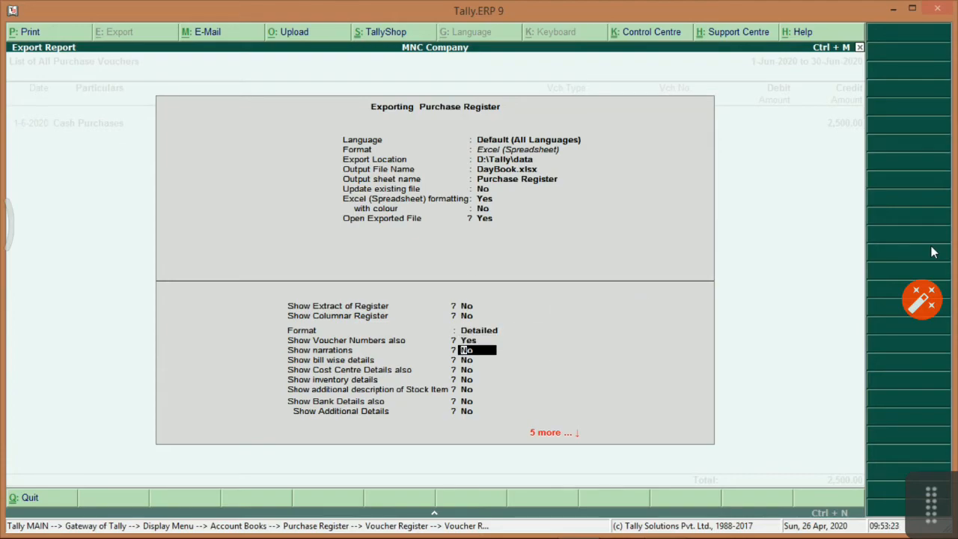
{"action": "key", "text": "Return"}
{"action": "key", "text": "Return"}
{"action": "key", "text": "Return"}
{"action": "key", "text": "Return"}
{"action": "key", "text": "Return"}
{"action": "key", "text": "Return"}
{"action": "key", "text": "Return"}
{"action": "key", "text": "Return"}
{"action": "key", "text": "Return"}
{"action": "key", "text": "Return"}
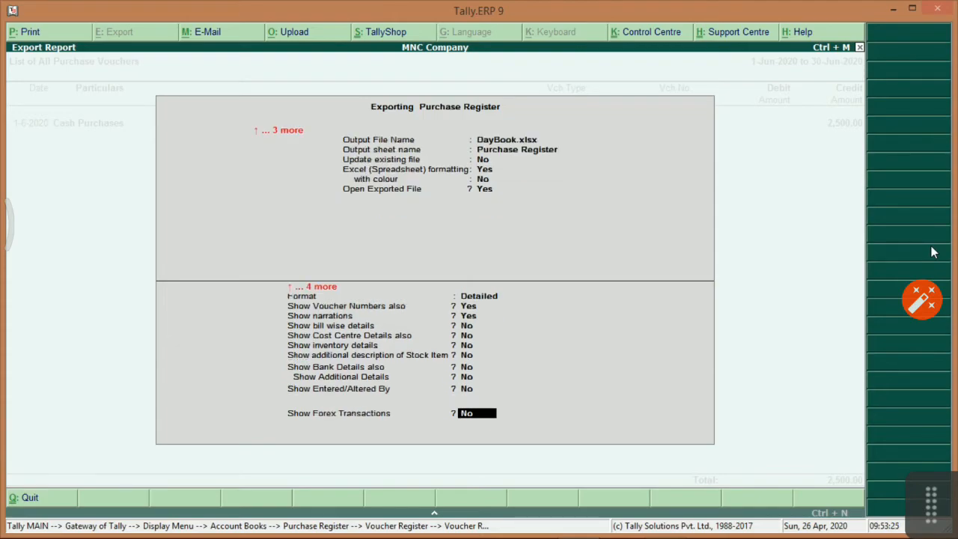
{"action": "key", "text": "Return"}
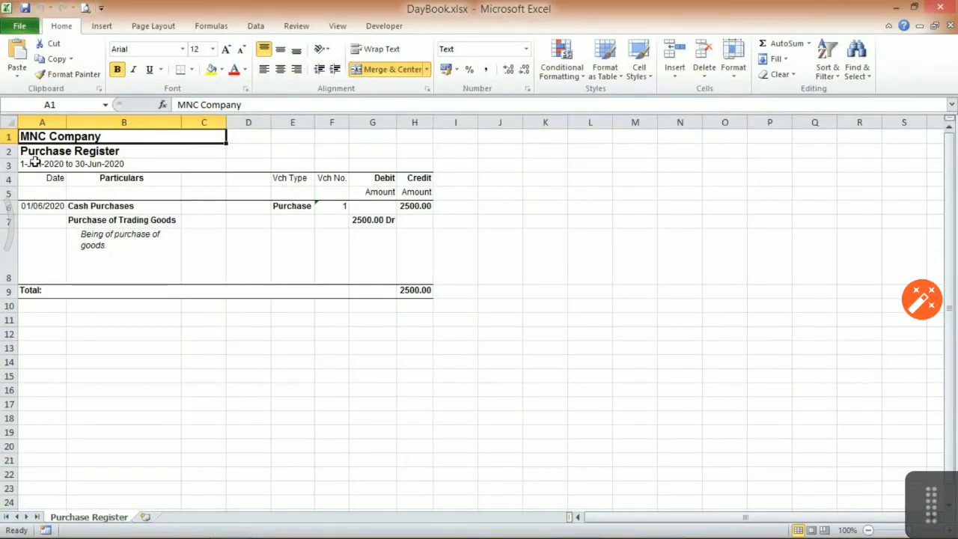
{"action": "left_click", "coordinate": [941, 9]}
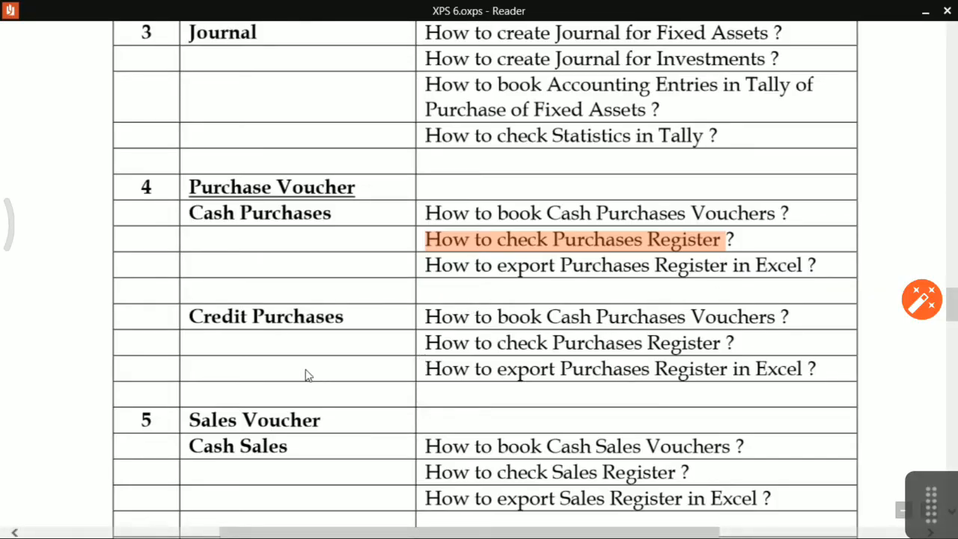
Highlight 'How to book Cash Purchases Vouchers' under Credit Purchases, then return to Tally.
{"action": "left_click_drag", "start_coordinate": [429, 318], "coordinate": [726, 319]}
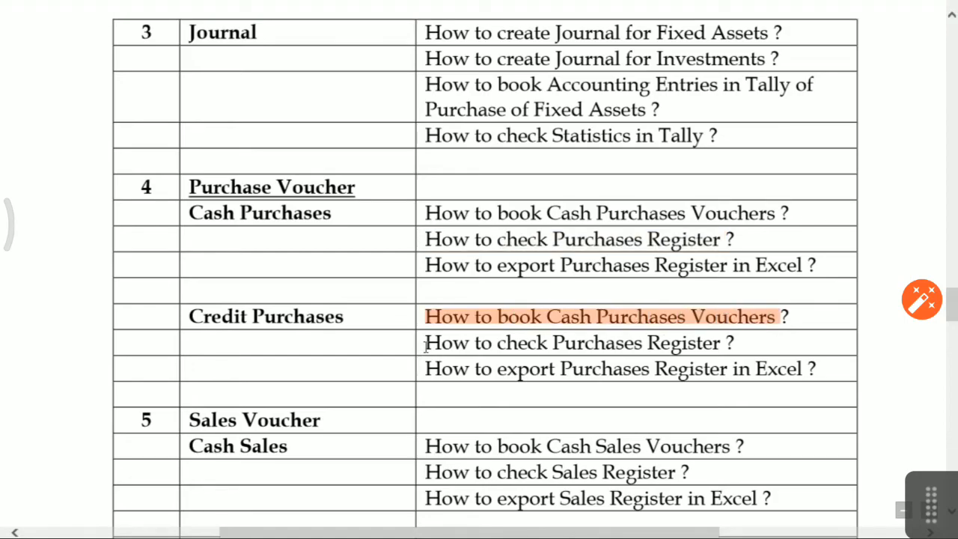
{"action": "left_click_drag", "start_coordinate": [425, 345], "coordinate": [491, 343]}
{"action": "left_click", "coordinate": [468, 316]}
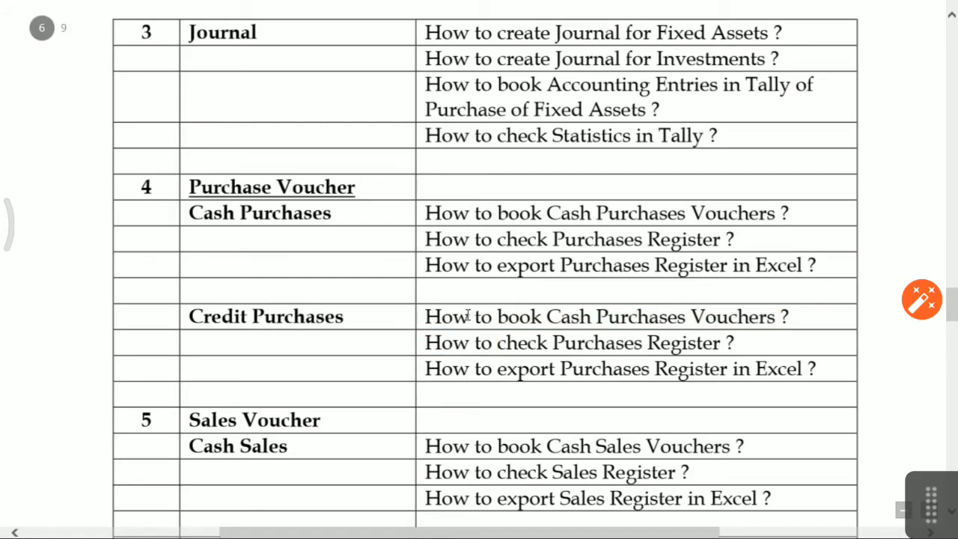
{"action": "left_click_drag", "start_coordinate": [550, 318], "coordinate": [591, 317]}
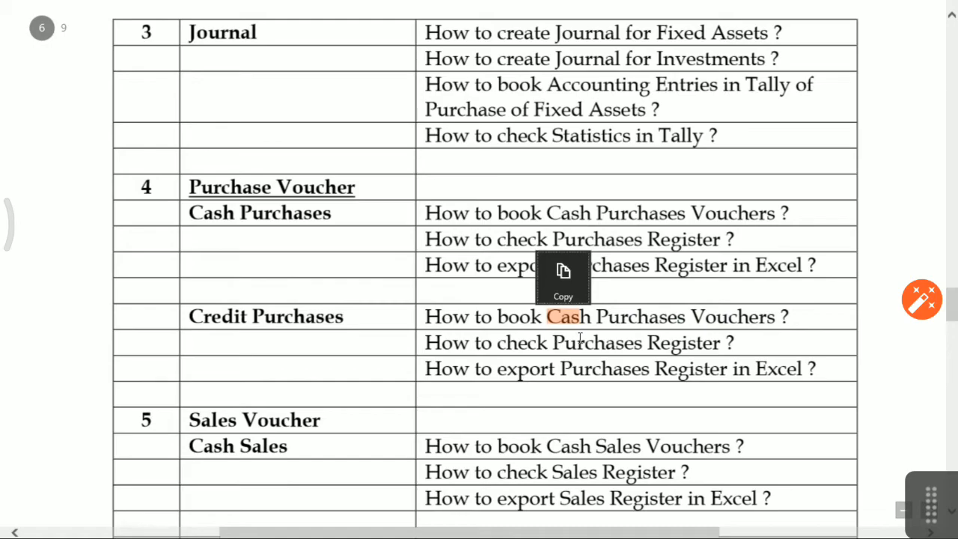
{"action": "key", "text": "alt+Tab"}
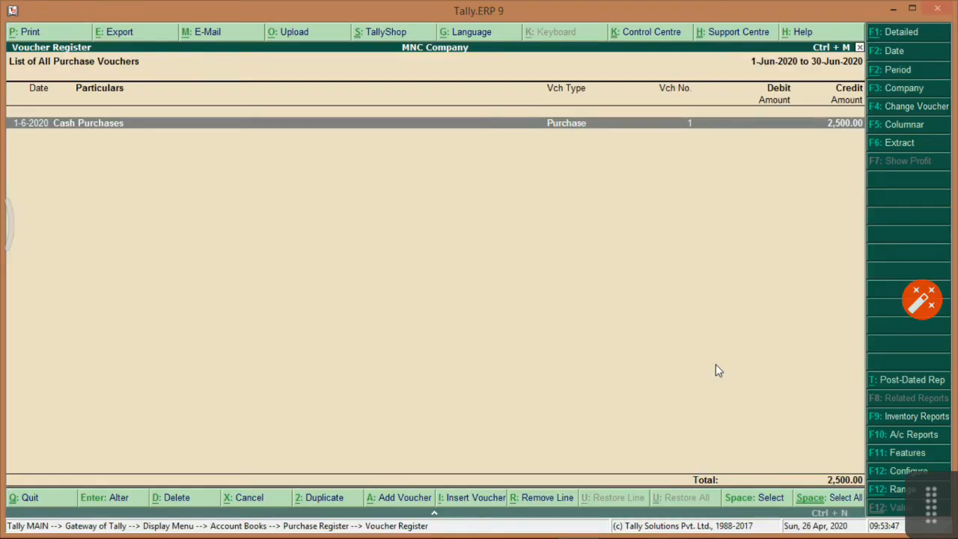
{"action": "key", "text": "Escape"}
{"action": "key", "text": "Escape"}
{"action": "key", "text": "Escape"}
{"action": "key", "text": "Escape"}
Start a Purchase voucher in voucher mode with supplier invoice 123 dated 1-Jun-2020.
{"action": "key", "text": "Down"}
{"action": "key", "text": "Down"}
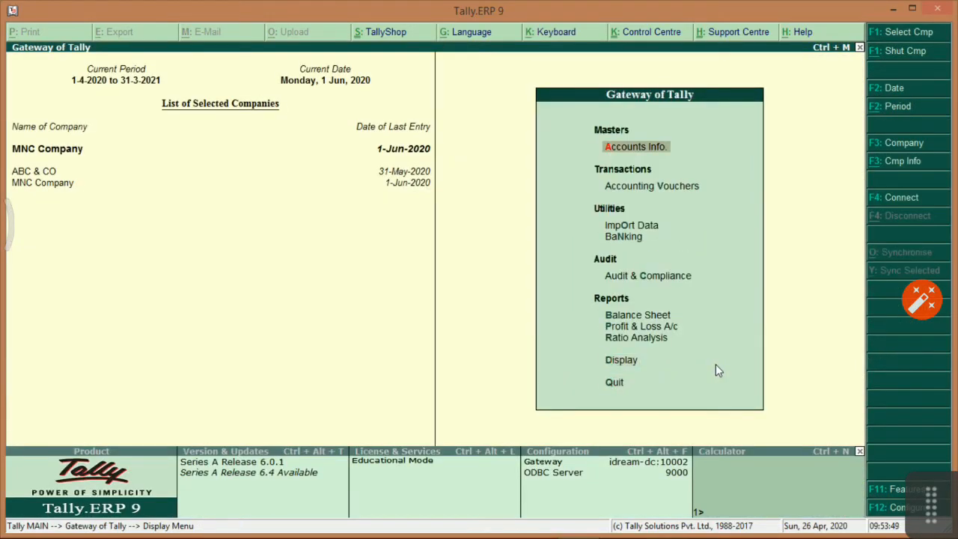
{"action": "key", "text": "Down"}
{"action": "key", "text": "Return"}
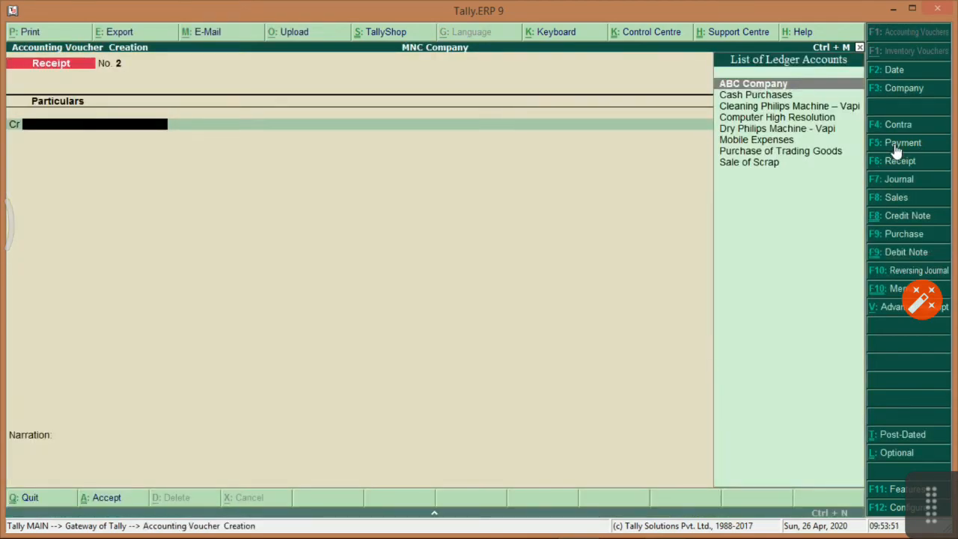
{"action": "left_click", "coordinate": [901, 235]}
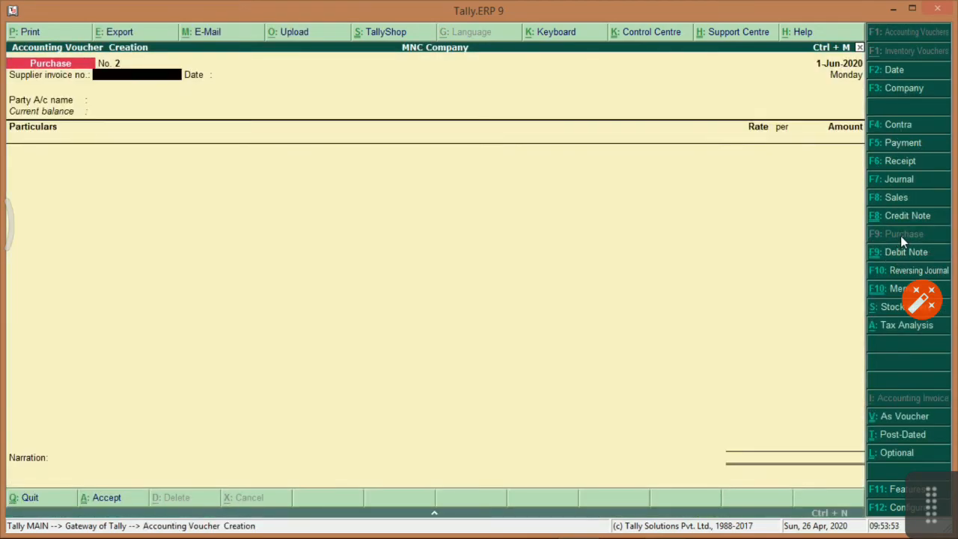
{"action": "left_click", "coordinate": [904, 417]}
{"action": "type", "text": "123"}
{"action": "key", "text": "Return"}
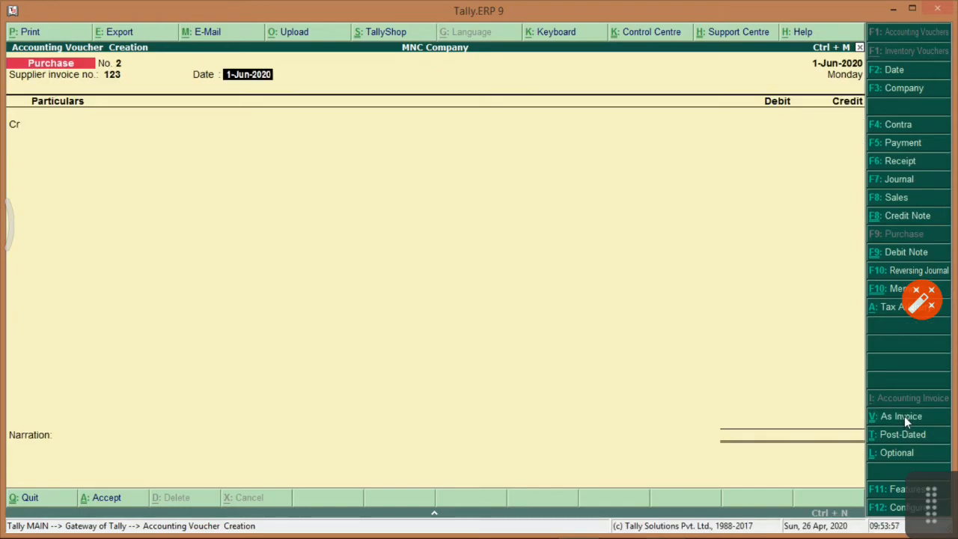
{"action": "key", "text": "Return"}
Credit ABC Company 25,000 as a new bill reference.
{"action": "key", "text": "Return"}
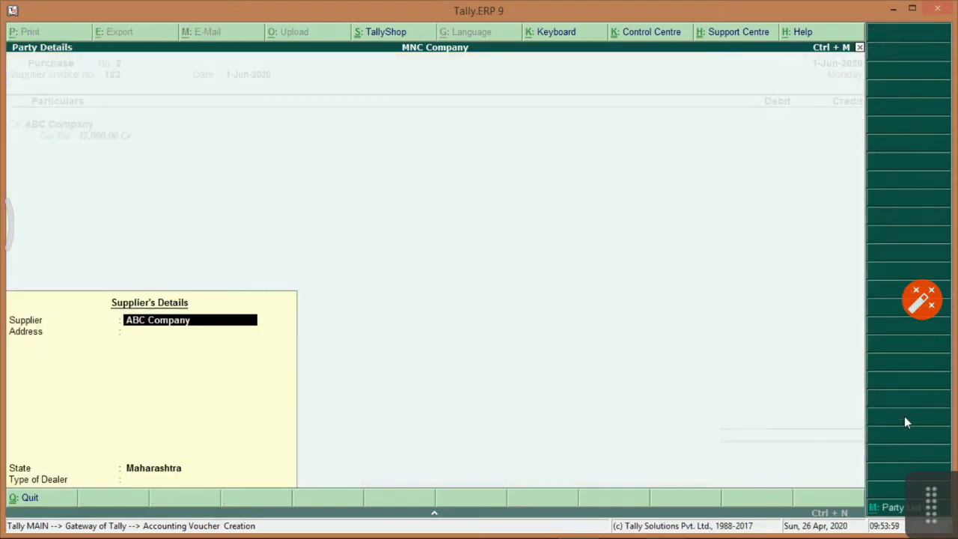
{"action": "key", "text": "Return"}
{"action": "key", "text": "Return"}
{"action": "type", "text": "25"}
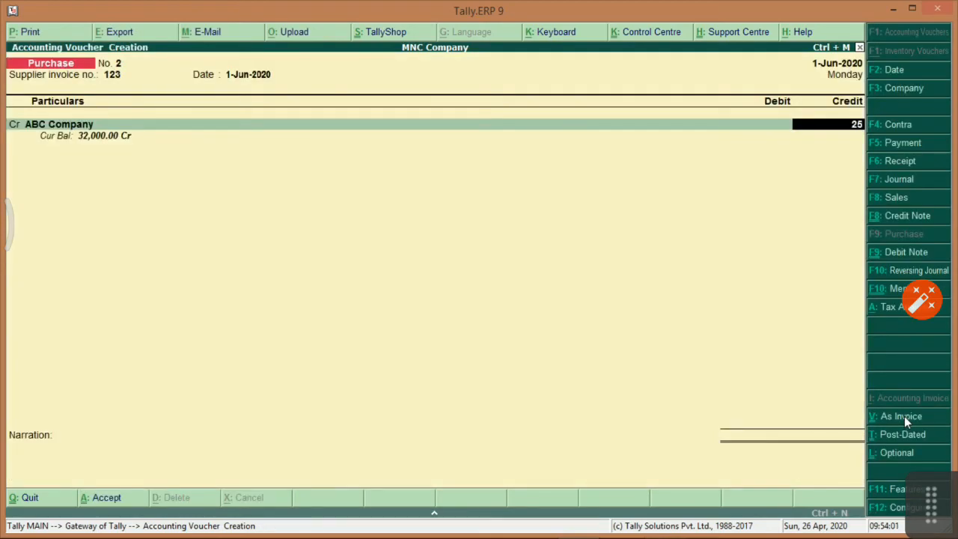
{"action": "type", "text": ",00000"}
{"action": "key", "text": "Return"}
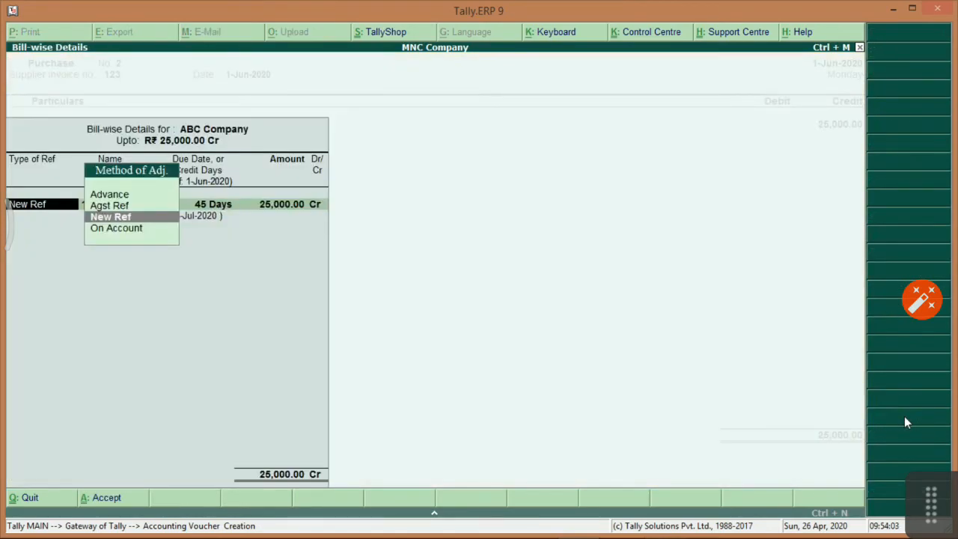
{"action": "key", "text": "Return"}
{"action": "key", "text": "Return"}
{"action": "key", "text": "Return"}
{"action": "key", "text": "Return"}
{"action": "key", "text": "Return"}
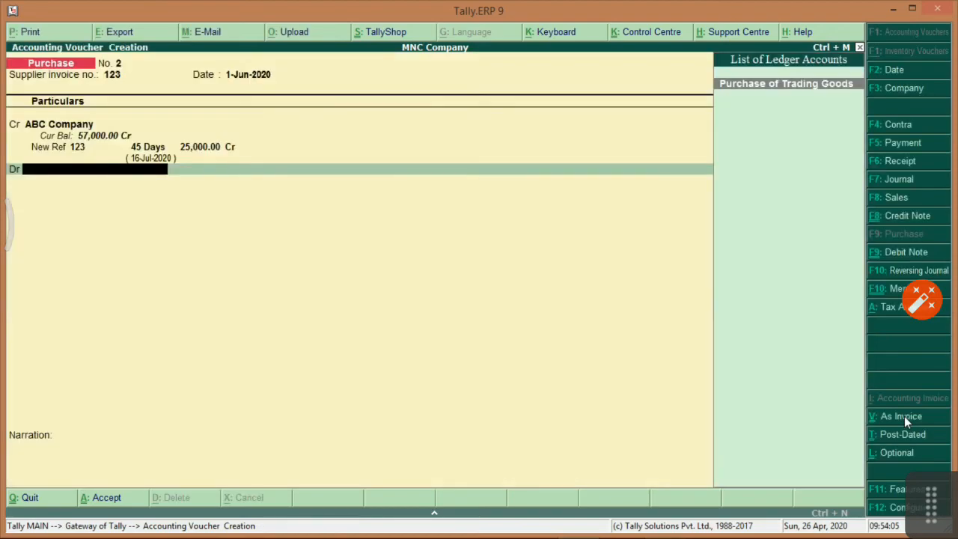
{"action": "key", "text": "Return"}
{"action": "key", "text": "Return"}
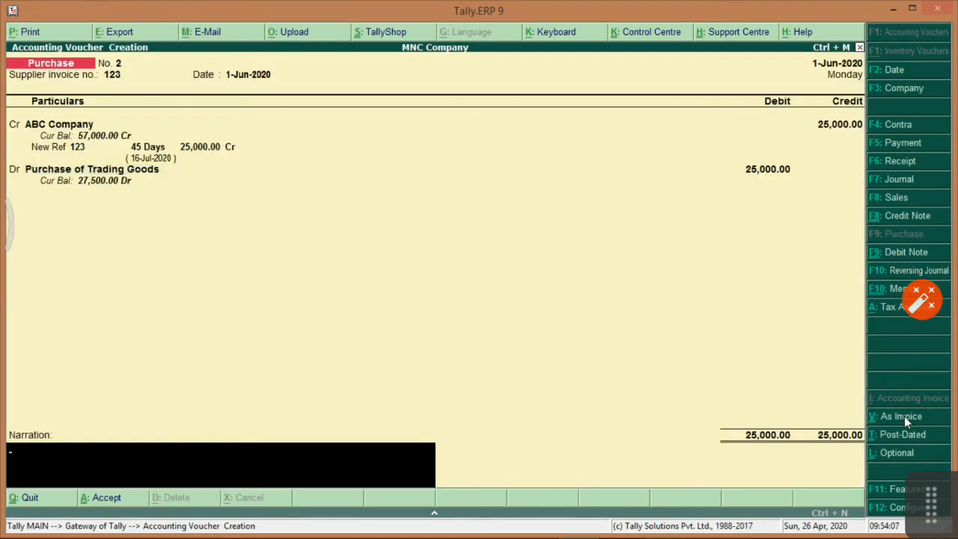
Debit Purchase of Trading Goods with narration 'Being Purchased of Trading Goods.' and save the voucher.
{"action": "type", "text": "Being Purchased of Trading G"}
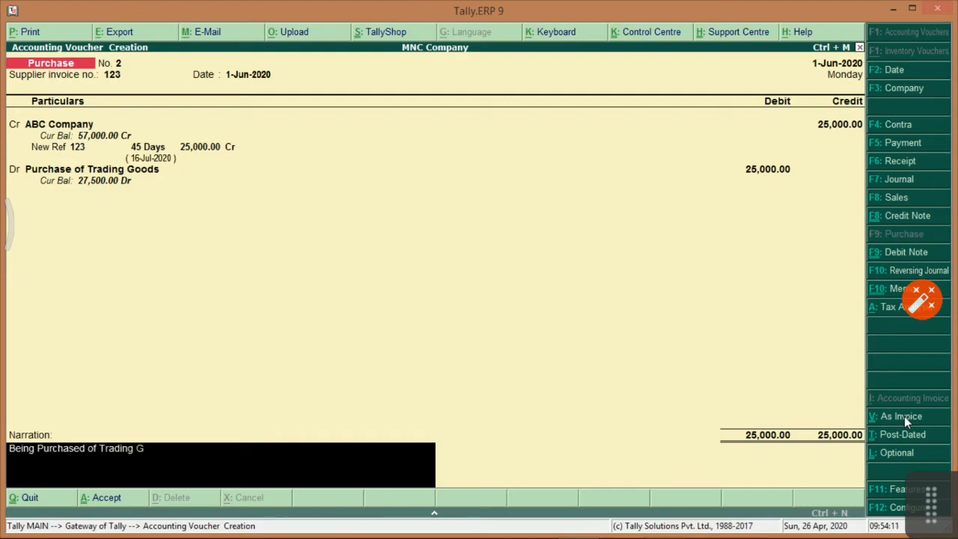
{"action": "type", "text": "oods."}
{"action": "key", "text": "Return"}
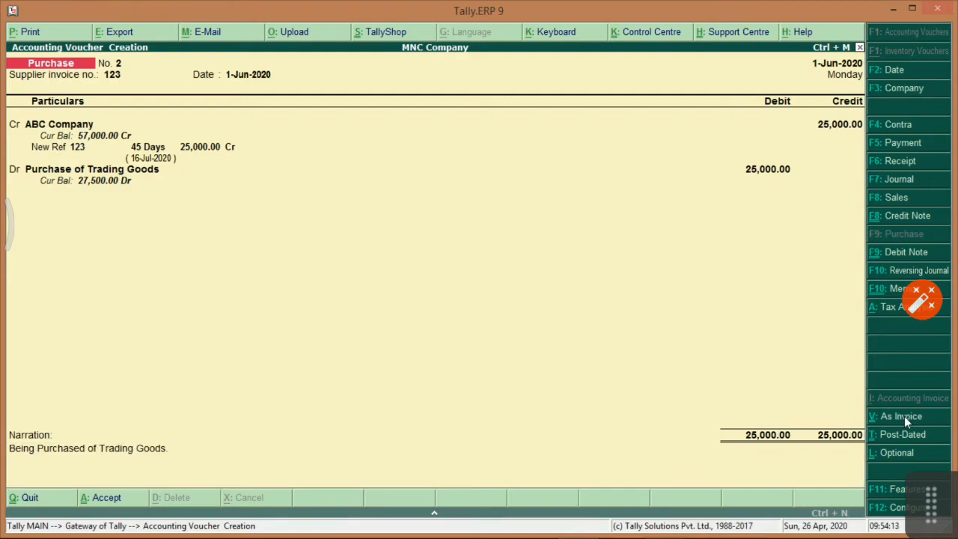
{"action": "key", "text": "Escape"}
{"action": "key", "text": "Return"}
{"action": "key", "text": "alt+Tab"}
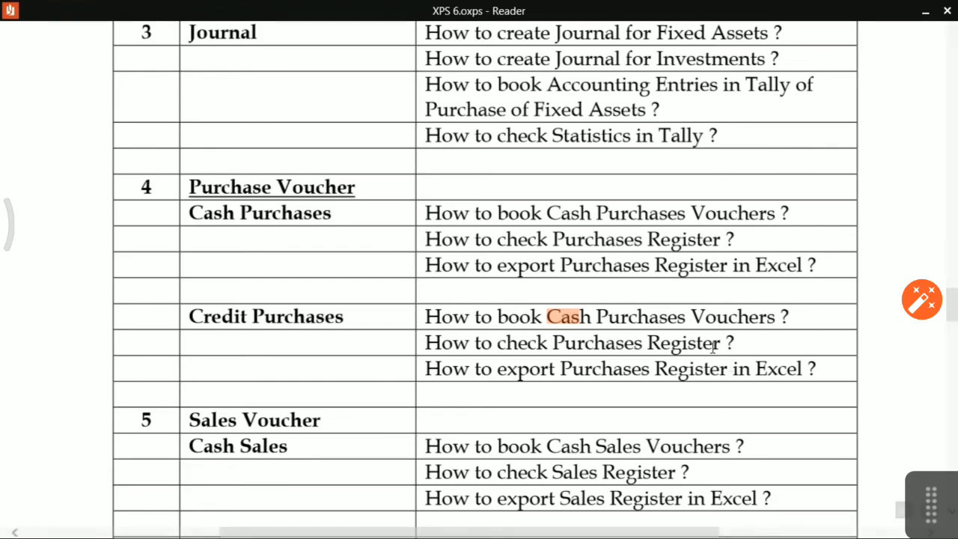
Open the Purchase Register under Display > Account Books and show June's purchase vouchers.
{"action": "key", "text": "alt+Tab"}
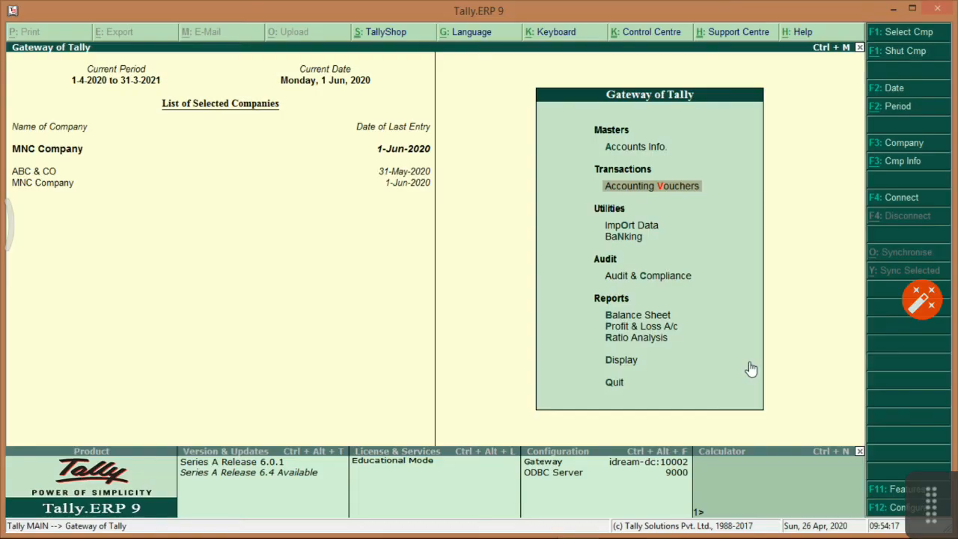
{"action": "key", "text": "Down"}
{"action": "key", "text": "Down"}
{"action": "key", "text": "Down"}
{"action": "key", "text": "Down"}
{"action": "key", "text": "Down"}
{"action": "key", "text": "Down"}
{"action": "key", "text": "Down"}
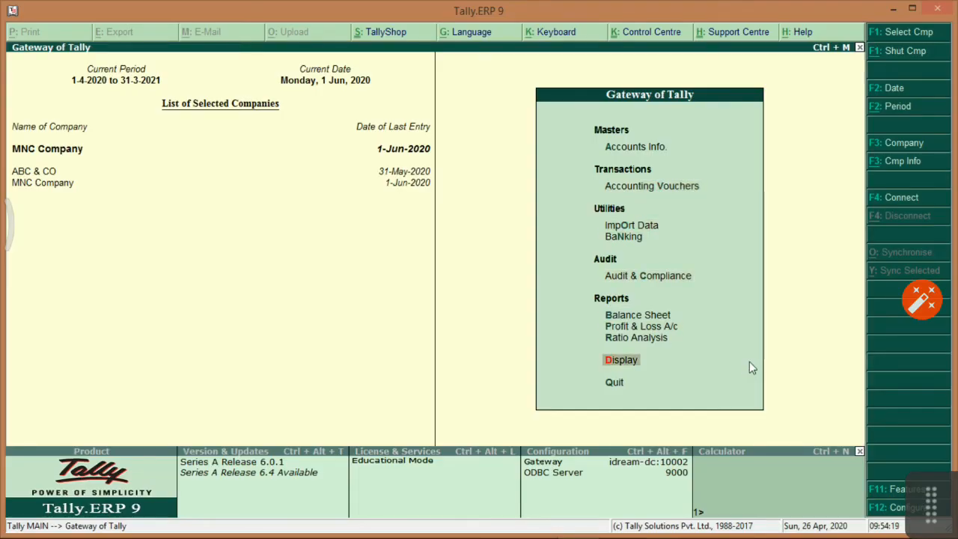
{"action": "key", "text": "Return"}
{"action": "key", "text": "Down"}
{"action": "key", "text": "Down"}
{"action": "key", "text": "Return"}
{"action": "key", "text": "Down"}
{"action": "key", "text": "Down"}
{"action": "key", "text": "Down"}
{"action": "key", "text": "Down"}
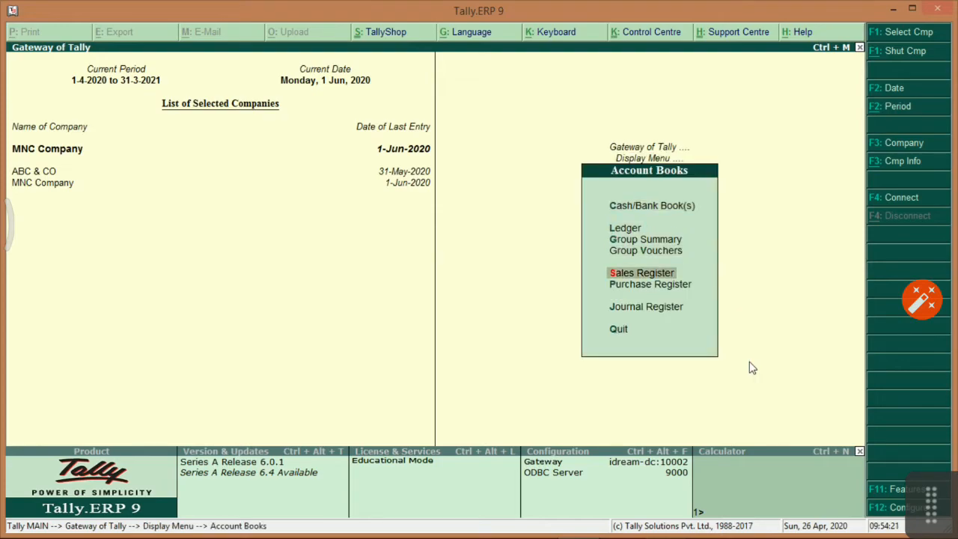
{"action": "key", "text": "Down"}
{"action": "key", "text": "Return"}
{"action": "key", "text": "Return"}
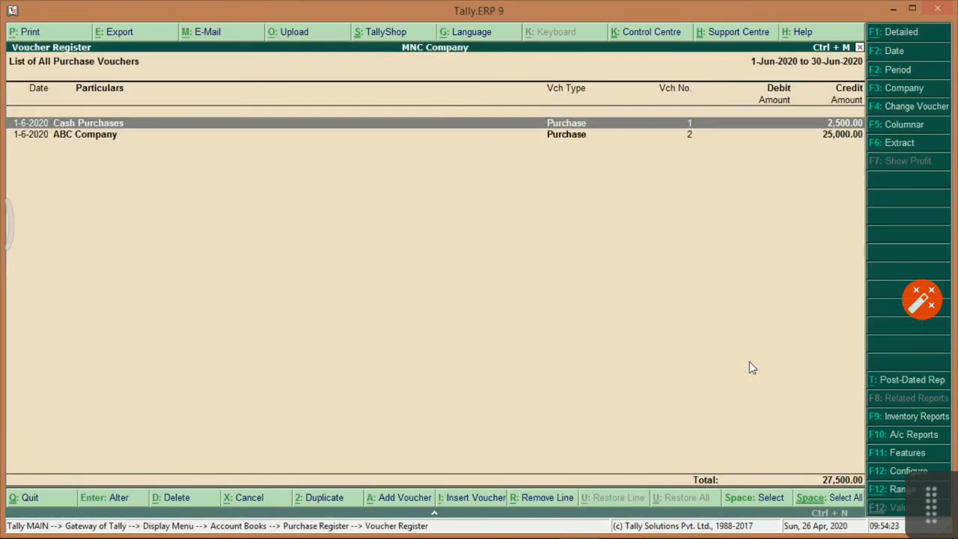
{"action": "key", "text": "Down"}
{"action": "key", "text": "alt+Tab"}
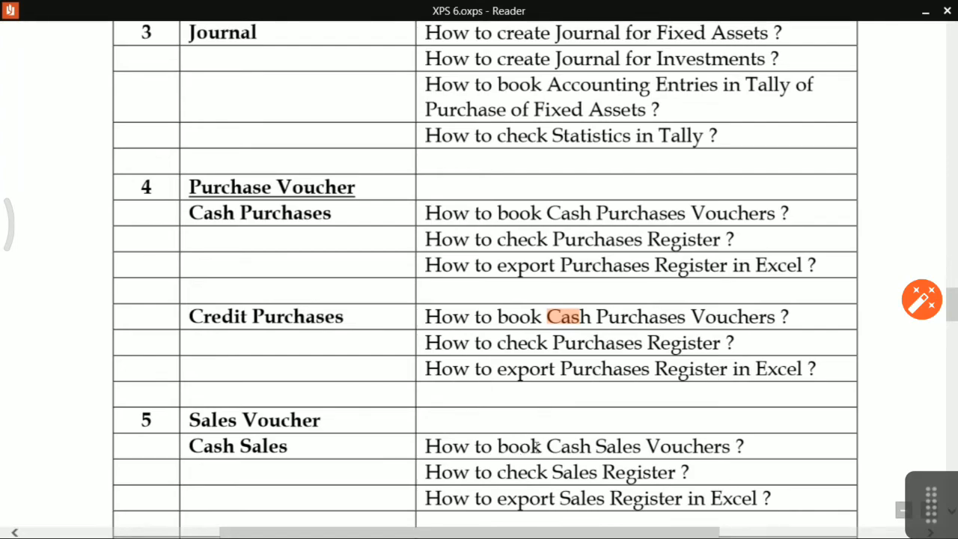
Scroll the outline down to Debit Note and highlight 'How to book Debit Note'.
{"action": "scroll", "coordinate": [530, 436], "scroll_direction": "down", "scroll_amount": 3}
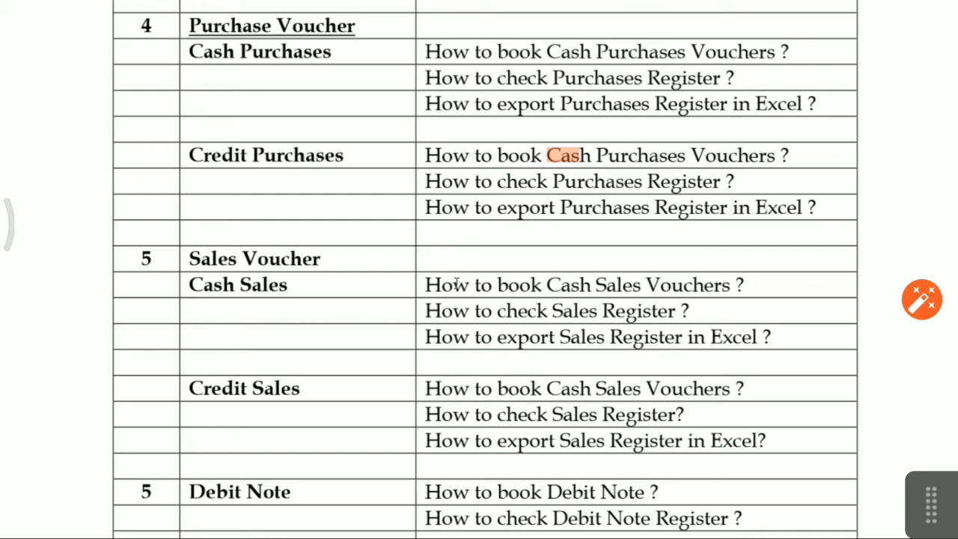
{"action": "scroll", "coordinate": [456, 282], "scroll_direction": "down", "scroll_amount": 4}
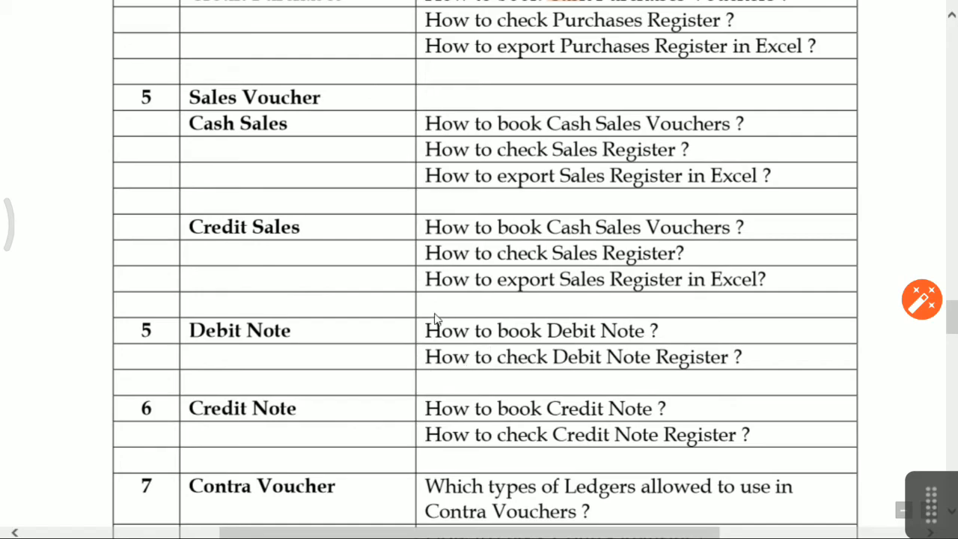
{"action": "left_click_drag", "start_coordinate": [428, 332], "coordinate": [649, 337]}
{"action": "left_click", "coordinate": [488, 323]}
{"action": "left_click_drag", "start_coordinate": [504, 335], "coordinate": [638, 335]}
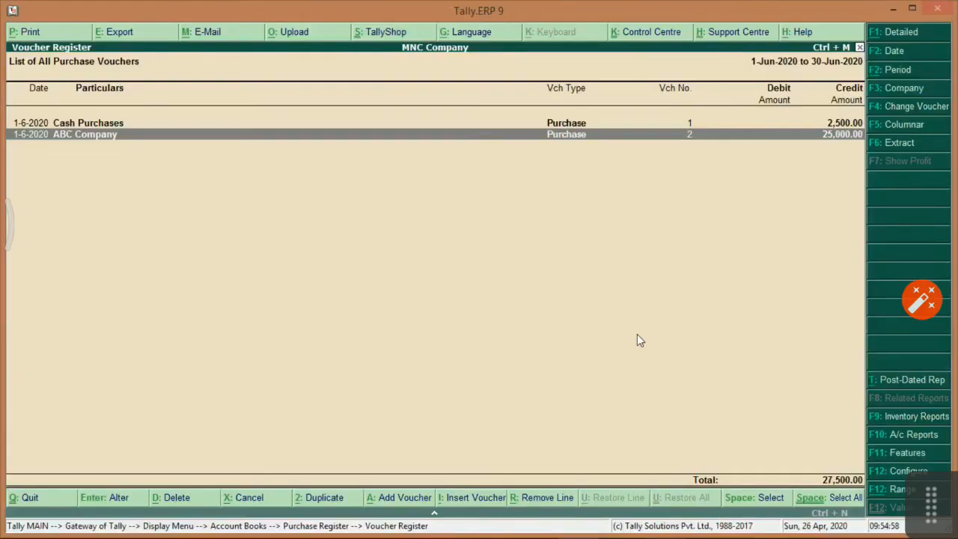
{"action": "key", "text": "Escape"}
Start a Debit Note voucher referencing original invoice 123.
{"action": "key", "text": "Escape"}
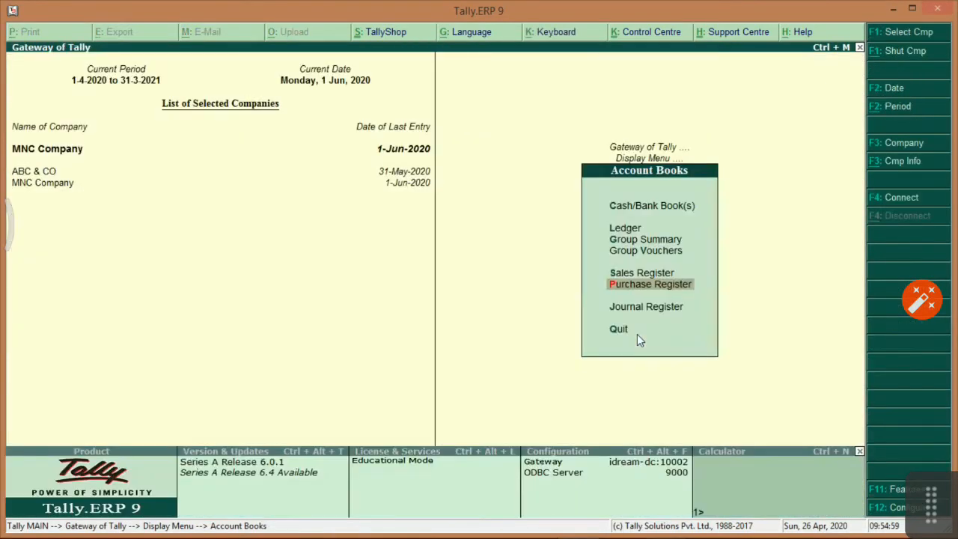
{"action": "key", "text": "Escape"}
{"action": "key", "text": "Escape"}
{"action": "key", "text": "Down"}
{"action": "key", "text": "Down"}
{"action": "key", "text": "Down"}
{"action": "key", "text": "Return"}
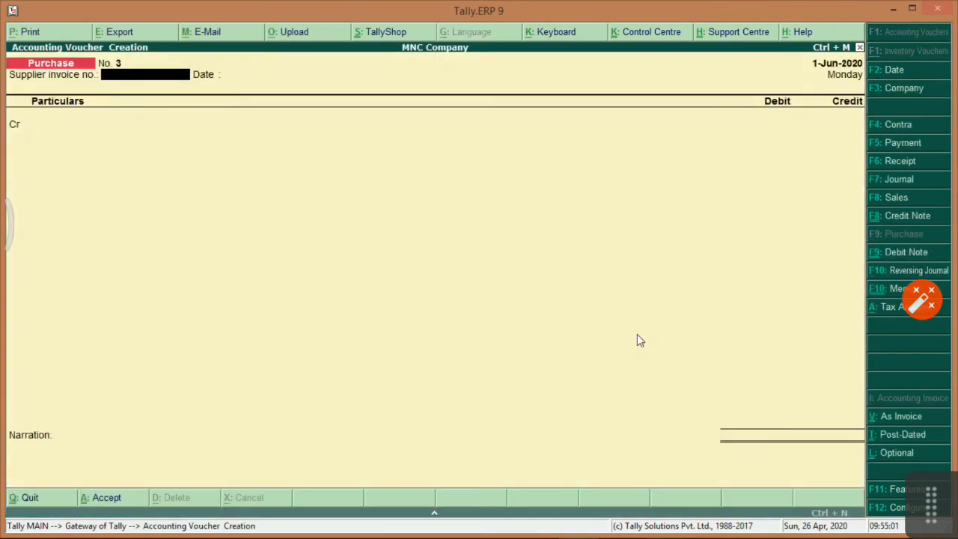
{"action": "left_click", "coordinate": [907, 253]}
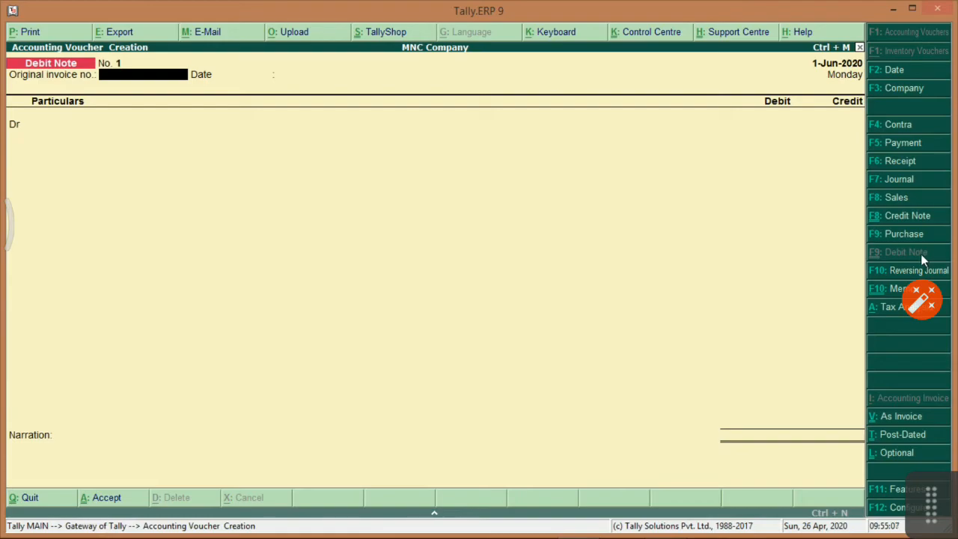
{"action": "type", "text": "123"}
{"action": "key", "text": "Return"}
{"action": "key", "text": "Return"}
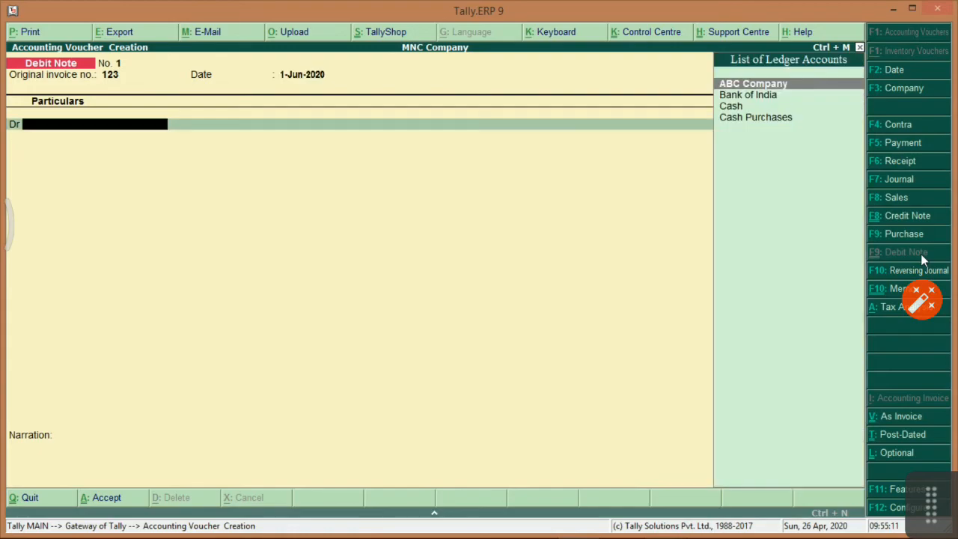
{"action": "key", "text": "Return"}
Debit ABC Company 25,000 against bill 123 and begin a new credit-side ledger.
{"action": "key", "text": "Return"}
{"action": "key", "text": "Return"}
{"action": "key", "text": "Return"}
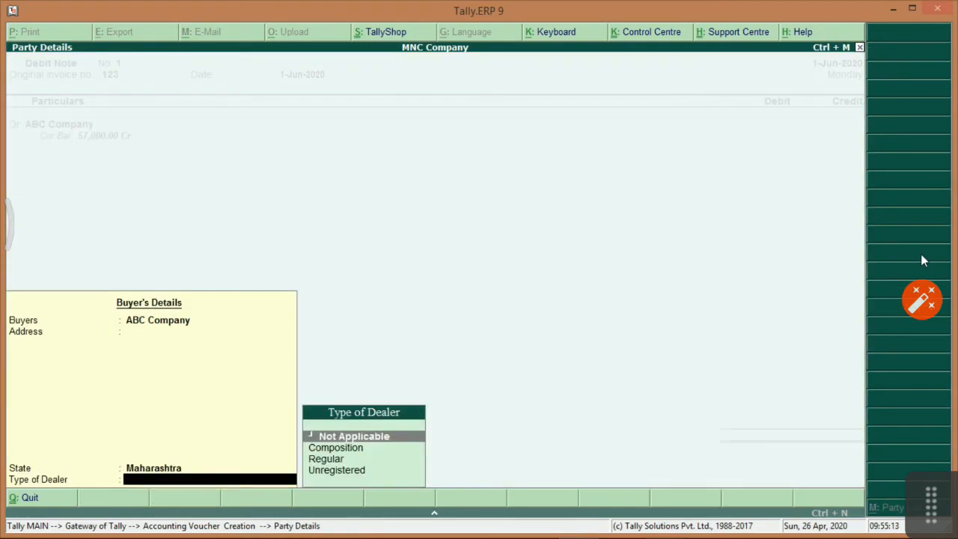
{"action": "key", "text": "Return"}
{"action": "type", "text": "25000"}
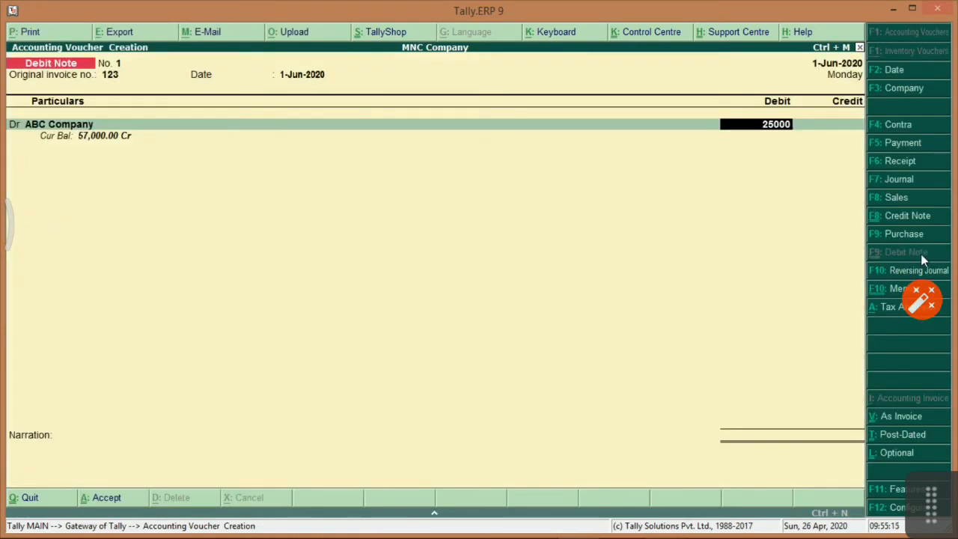
{"action": "key", "text": "Return"}
{"action": "key", "text": "Return"}
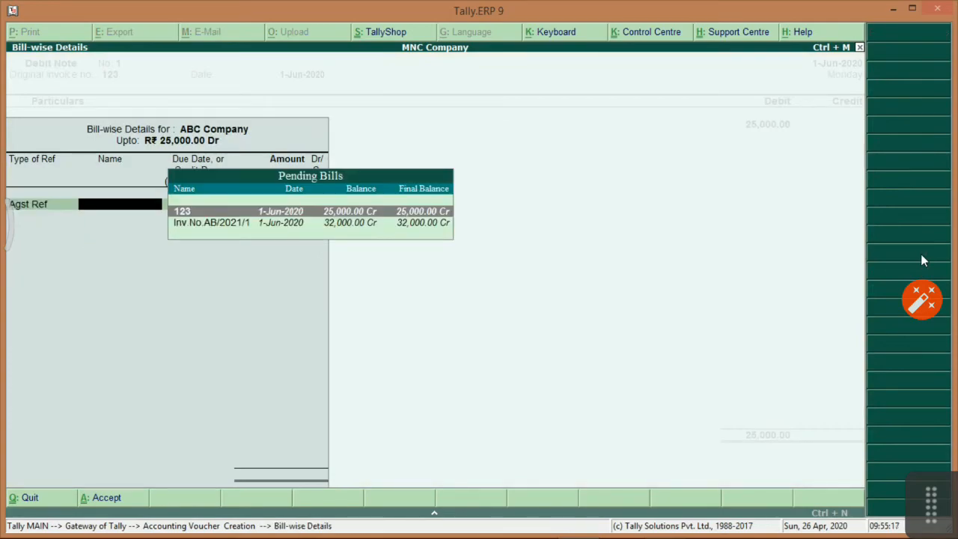
{"action": "key", "text": "Return"}
{"action": "key", "text": "Return"}
{"action": "key", "text": "Return"}
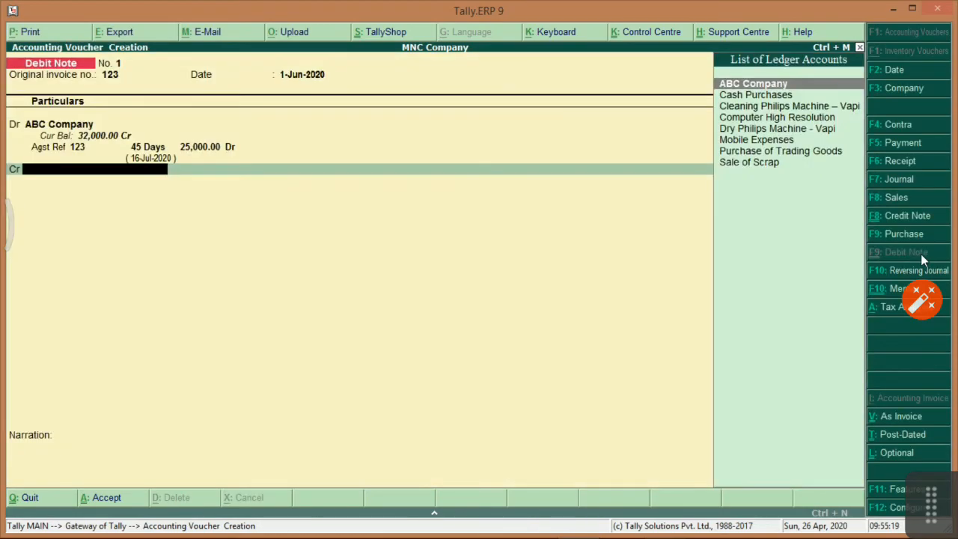
{"action": "key", "text": "alt+c"}
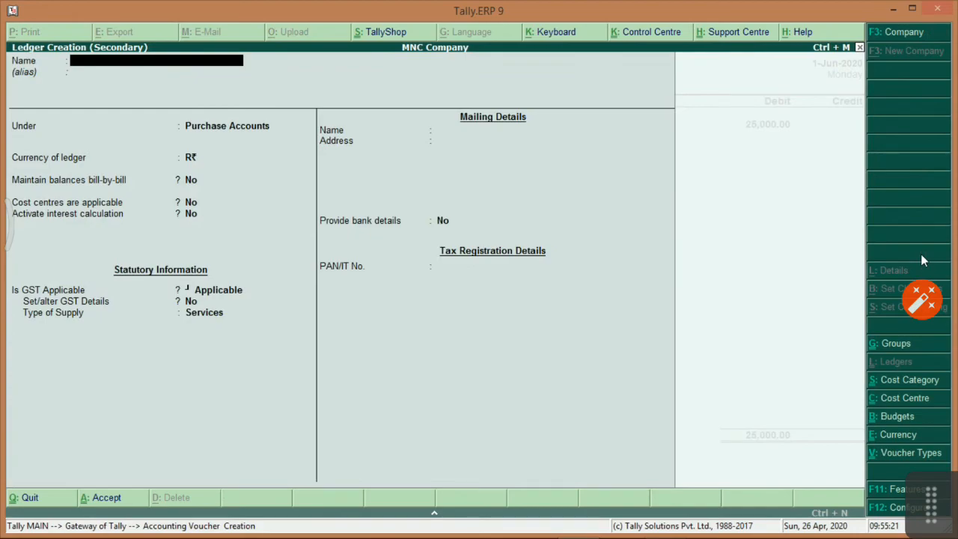
Create the Purchase Return ledger under Purchase Accounts with supply type Goods.
{"action": "type", "text": "Purchase Re"}
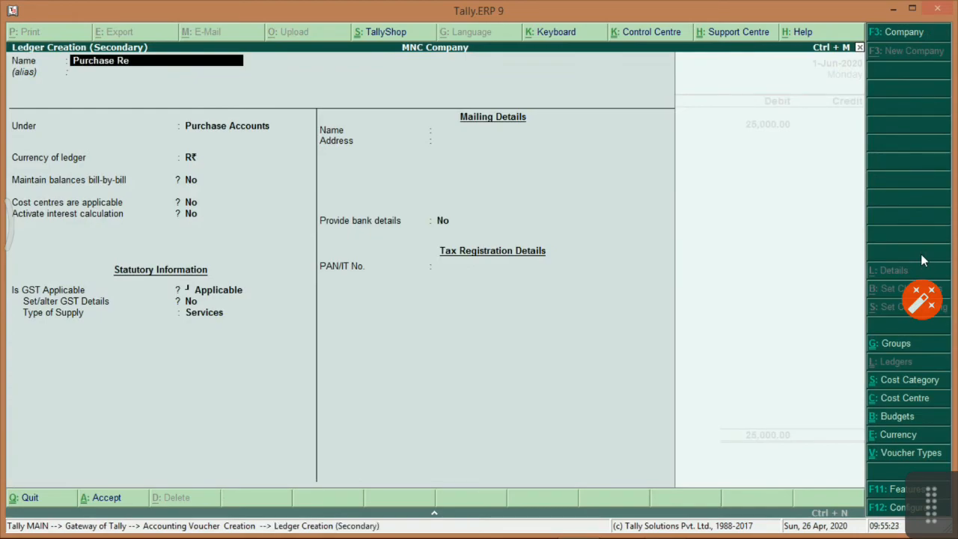
{"action": "type", "text": "turn"}
{"action": "key", "text": "Return"}
{"action": "key", "text": "Return"}
{"action": "key", "text": "Return"}
{"action": "key", "text": "Return"}
{"action": "key", "text": "Return"}
{"action": "key", "text": "Return"}
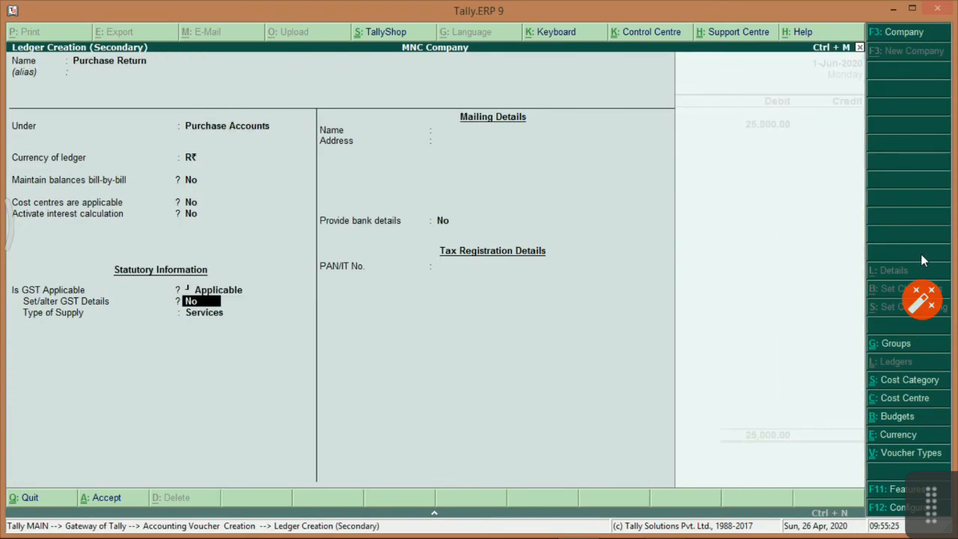
{"action": "key", "text": "Return"}
{"action": "key", "text": "Up"}
{"action": "key", "text": "Return"}
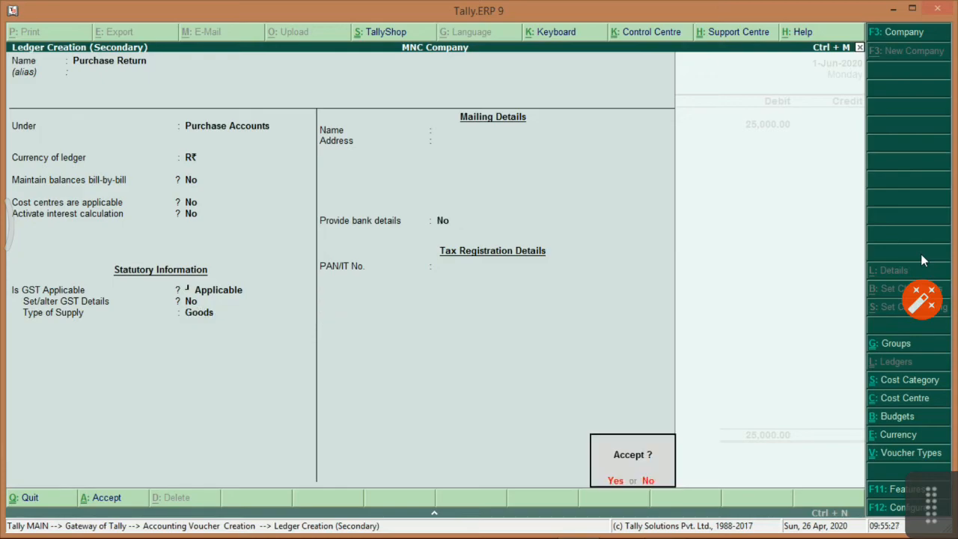
{"action": "key", "text": "Return"}
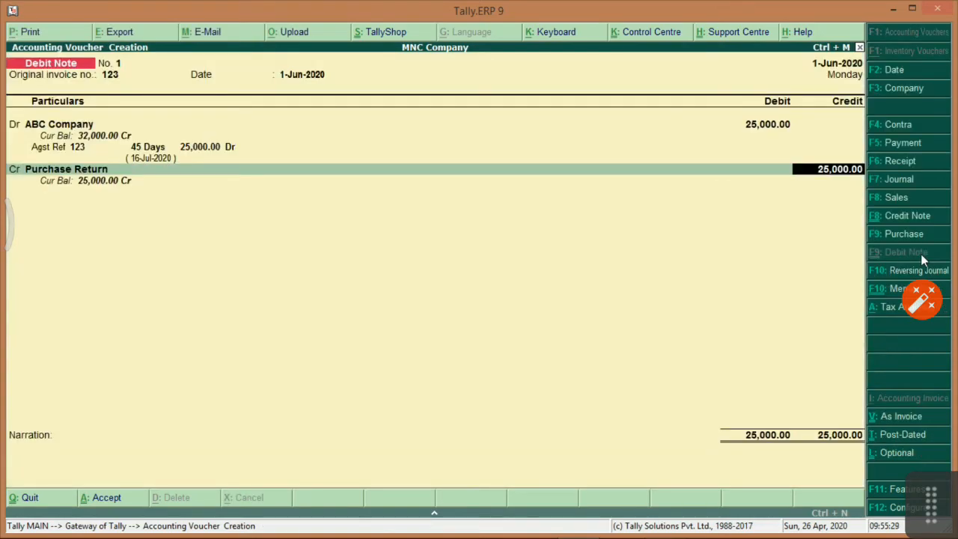
Credit Purchase Return 25,000 with narration 'Being Purchase Return book.' and save the debit note.
{"action": "key", "text": "Return"}
{"action": "type", "text": "Be"}
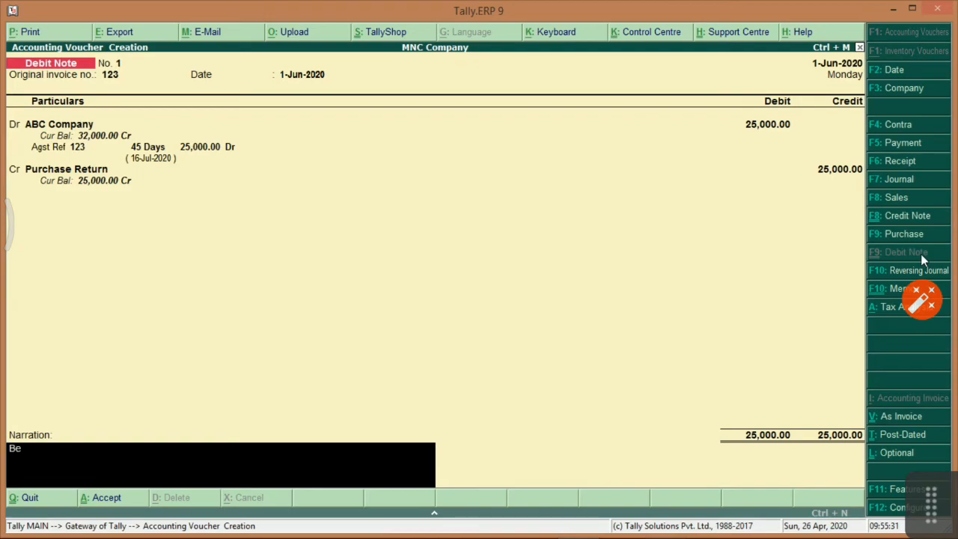
{"action": "type", "text": "ing Purchase Return book"}
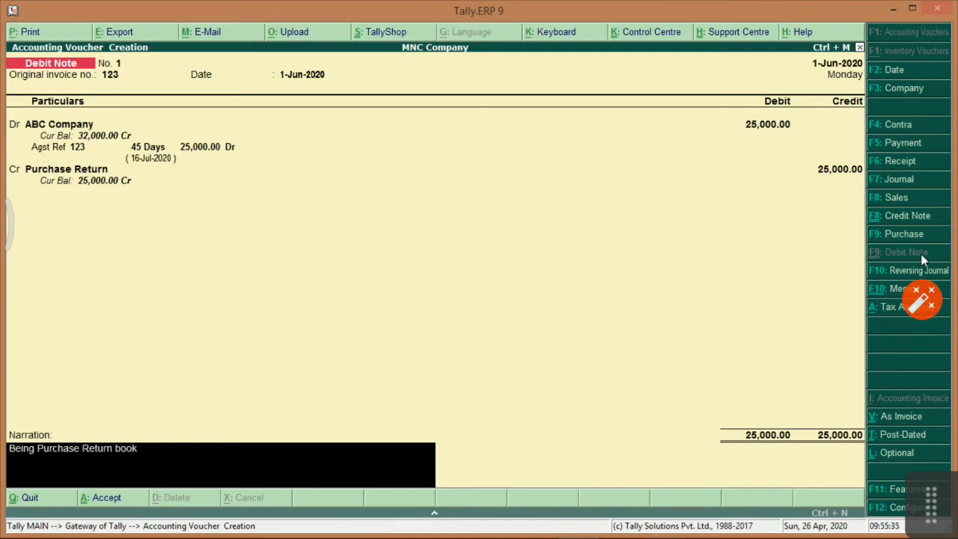
{"action": "key", "text": "Return"}
{"action": "key", "text": "Return"}
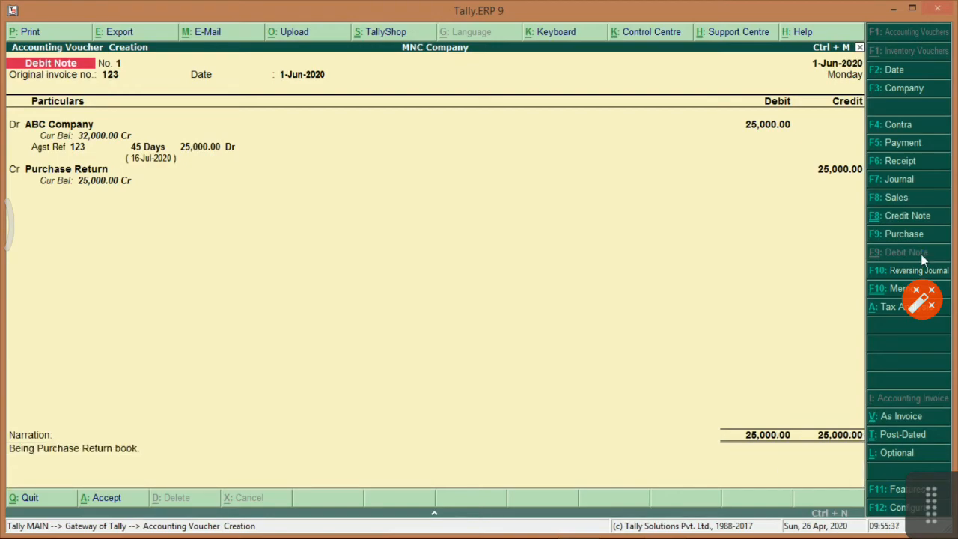
{"action": "key", "text": "alt+Tab"}
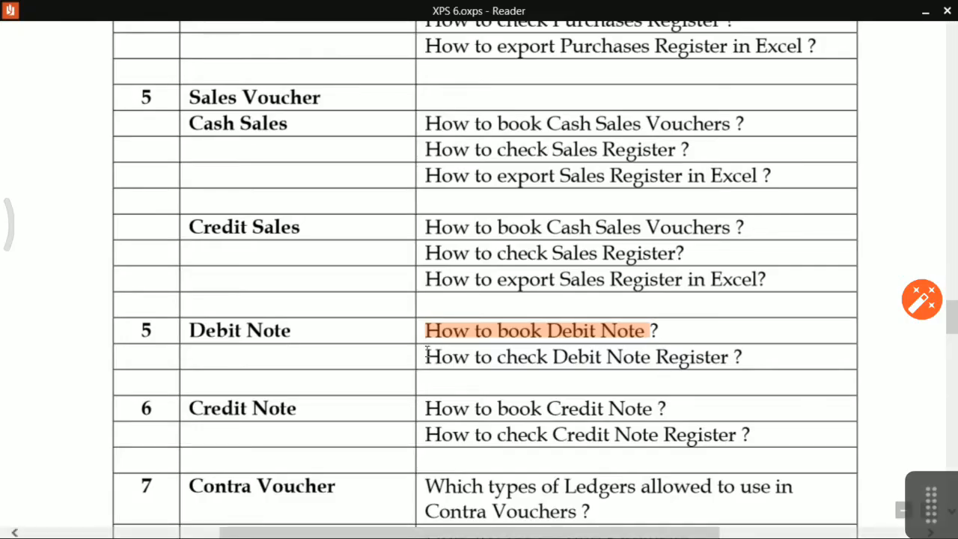
Back in Tally, leave voucher entry and go to the Display reports menu.
{"action": "key", "text": "alt+Tab"}
{"action": "key", "text": "Escape"}
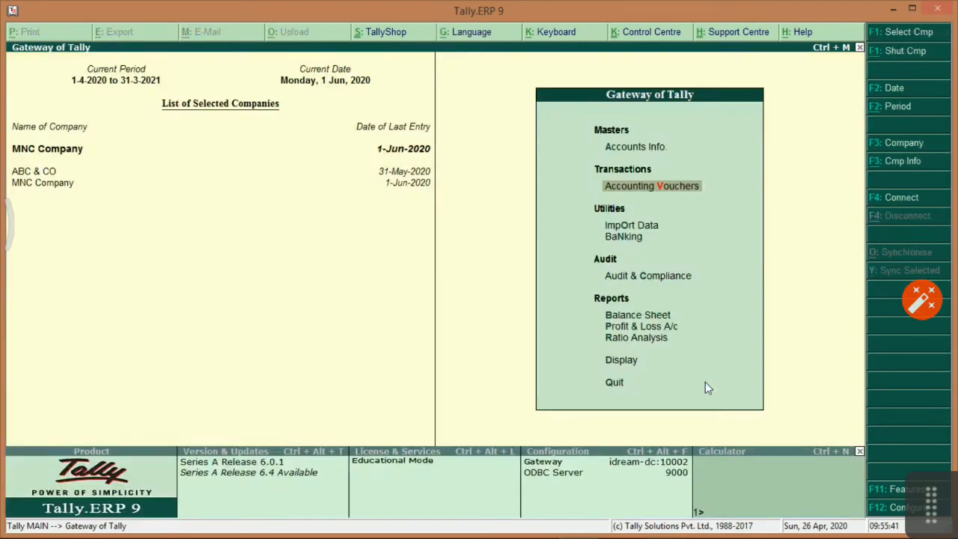
{"action": "key", "text": "Down"}
{"action": "key", "text": "d"}
{"action": "key", "text": "Down"}
{"action": "key", "text": "Down"}
{"action": "key", "text": "Down"}
{"action": "key", "text": "Up"}
{"action": "key", "text": "Up"}
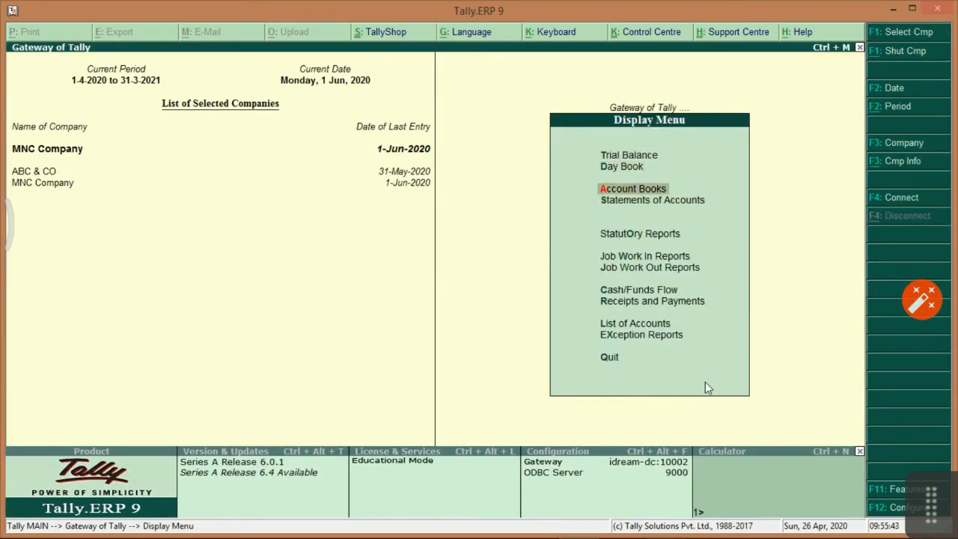
{"action": "key", "text": "Down"}
{"action": "key", "text": "Return"}
{"action": "key", "text": "Escape"}
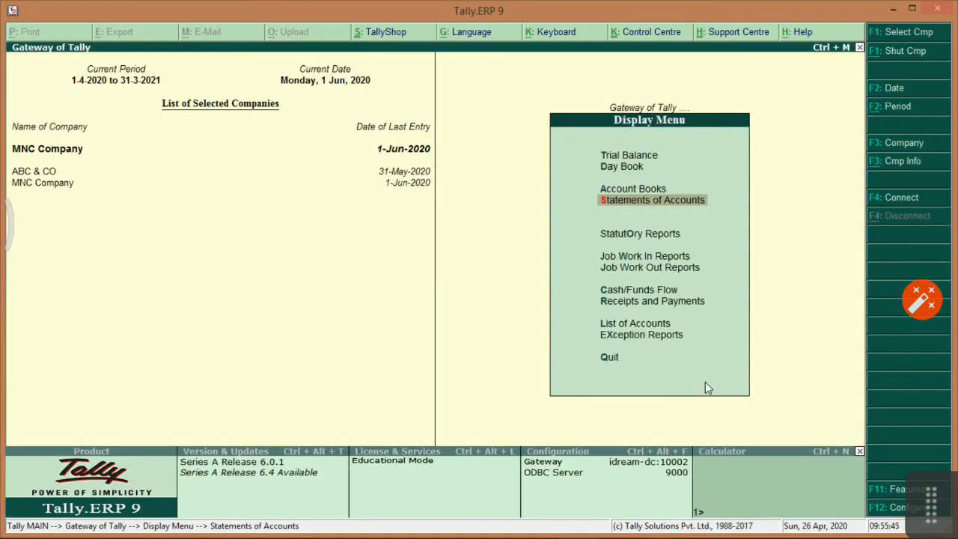
Open the June Debit Note Register through Account Books > Journal Register.
{"action": "key", "text": "a"}
{"action": "key", "text": "Down"}
{"action": "key", "text": "Down"}
{"action": "key", "text": "Down"}
{"action": "key", "text": "Down"}
{"action": "key", "text": "Down"}
{"action": "key", "text": "j"}
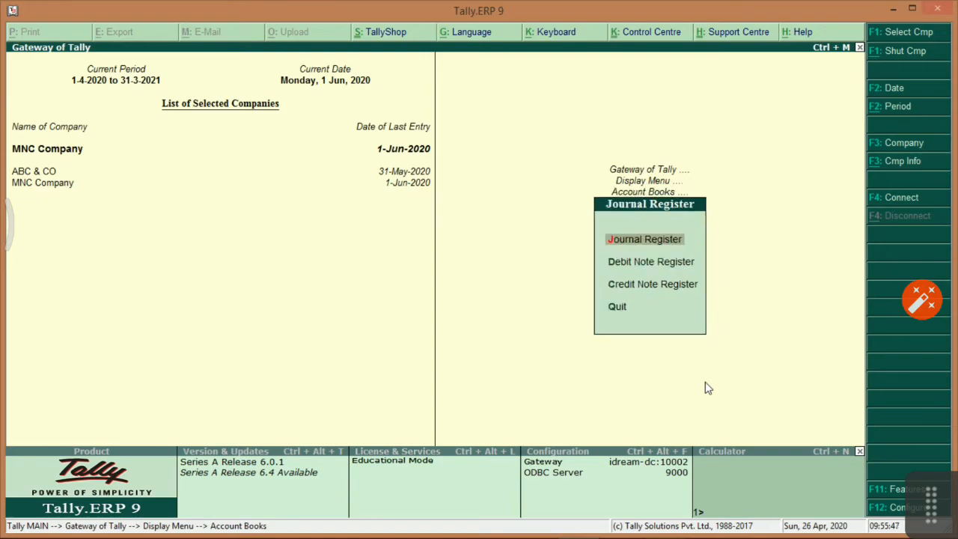
{"action": "key", "text": "Down"}
{"action": "key", "text": "Up"}
{"action": "key", "text": "Down"}
{"action": "key", "text": "Return"}
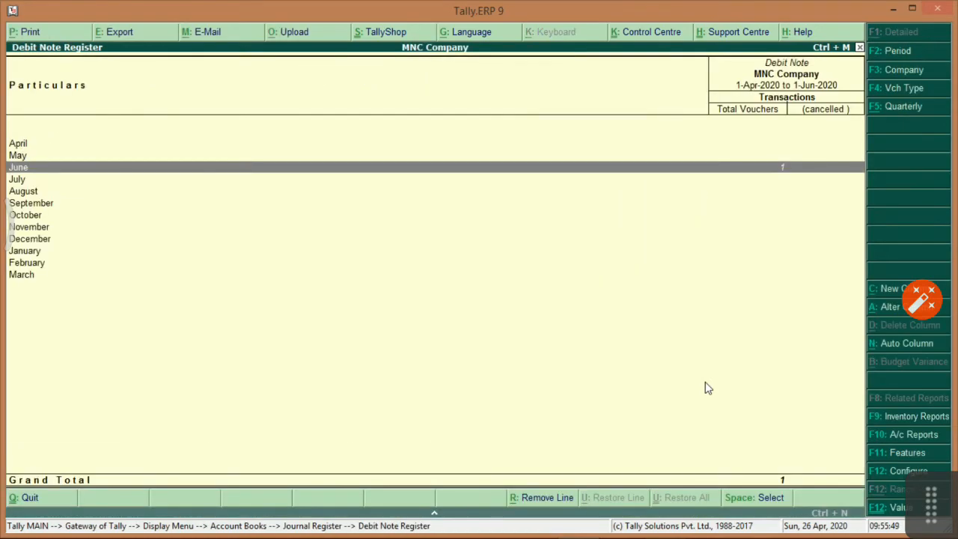
{"action": "key", "text": "Return"}
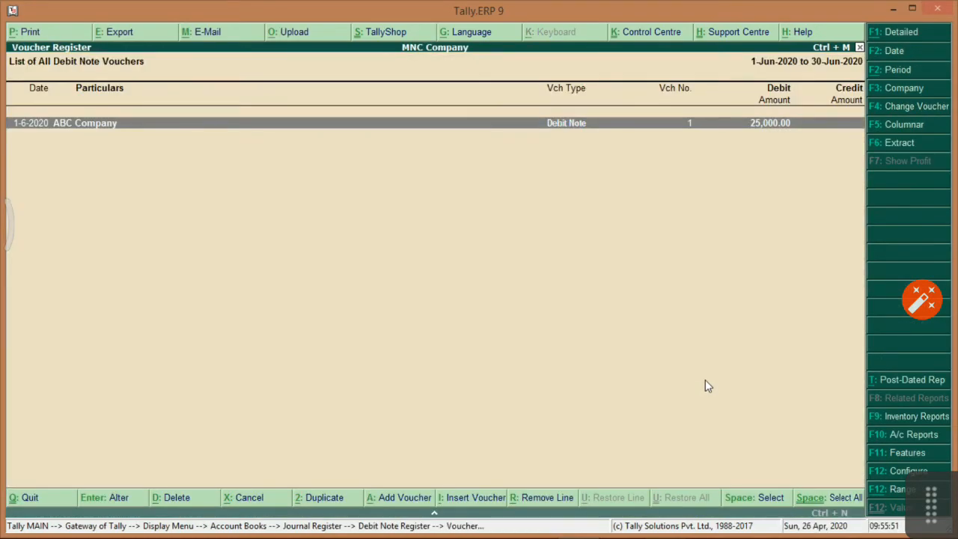
{"action": "key", "text": "alt+Tab"}
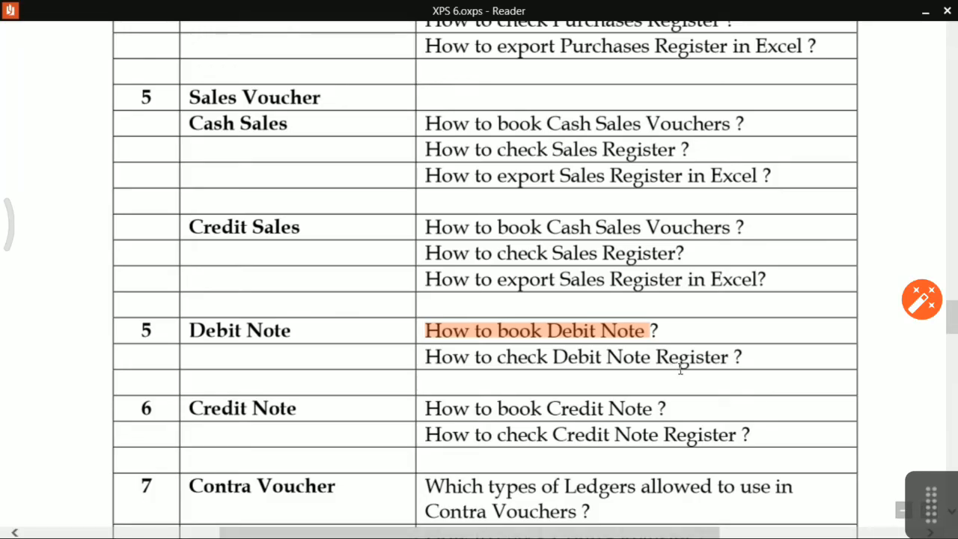
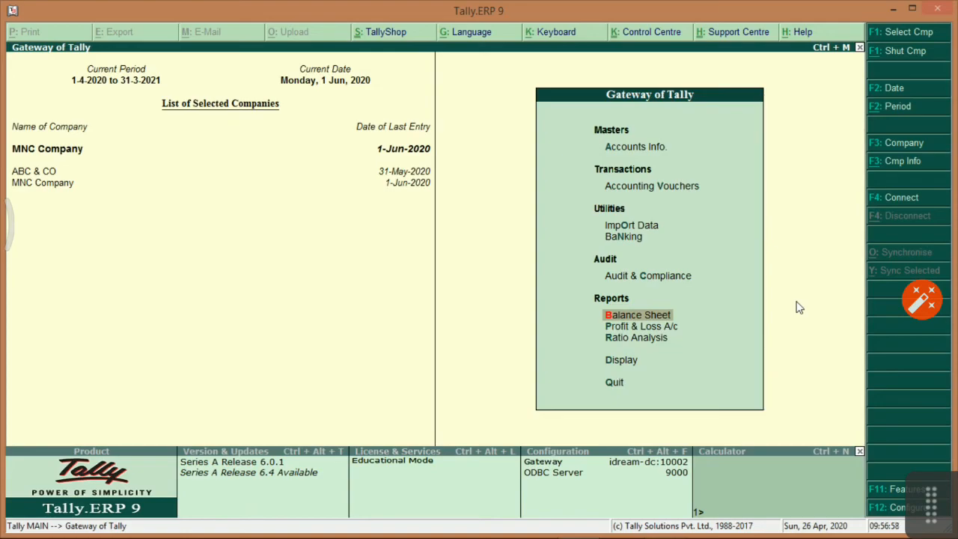
From the Display menu, view and close the Trial Balance and the Day Book.
{"action": "key", "text": "Down"}
{"action": "key", "text": "Down"}
{"action": "key", "text": "Down"}
{"action": "key", "text": "Return"}
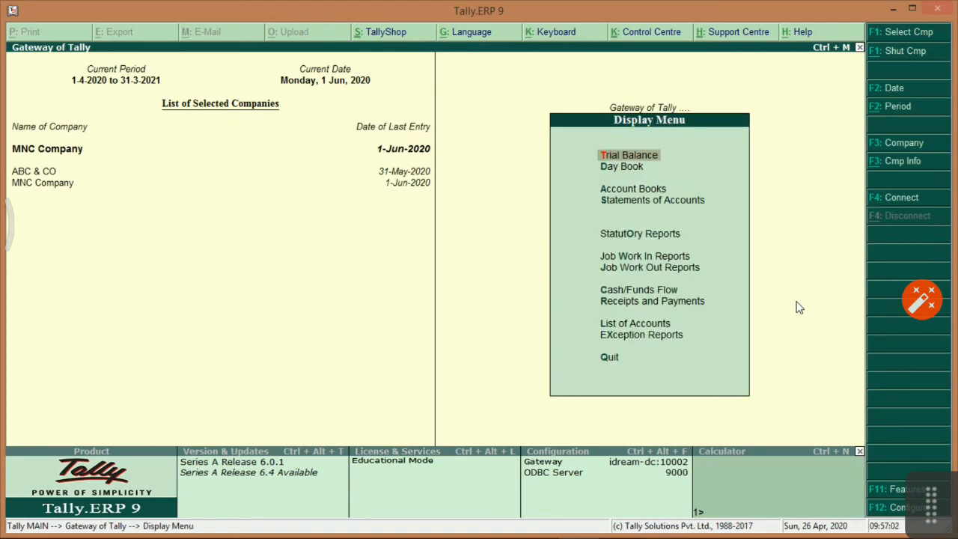
{"action": "key", "text": "Return"}
{"action": "key", "text": "Escape"}
{"action": "key", "text": "Down"}
{"action": "key", "text": "Return"}
{"action": "key", "text": "Escape"}
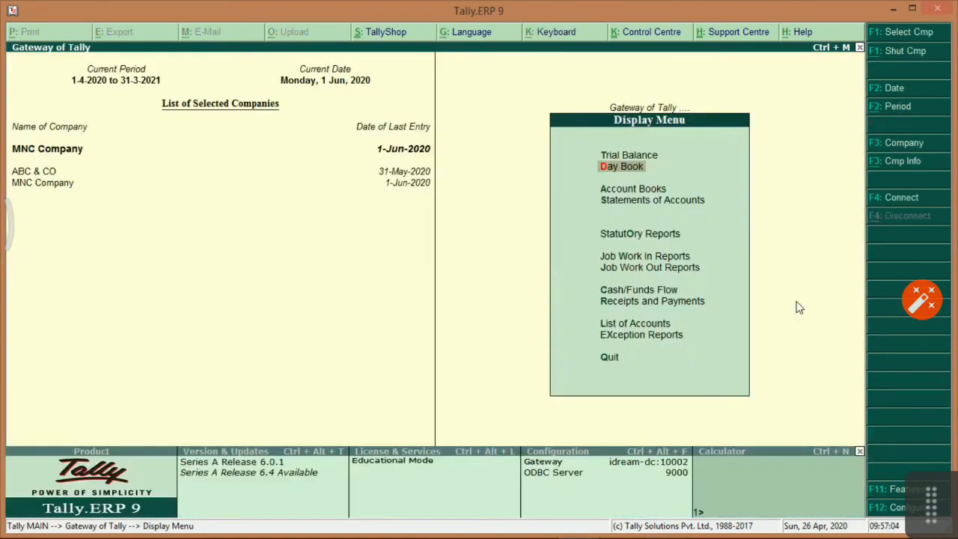
Browse the Account Books reports, including the Journal Register options, then close the menu.
{"action": "key", "text": "Down"}
{"action": "key", "text": "Return"}
{"action": "key", "text": "Down"}
{"action": "key", "text": "Down"}
{"action": "key", "text": "Down"}
{"action": "key", "text": "Down"}
{"action": "key", "text": "Down"}
{"action": "key", "text": "Down"}
{"action": "key", "text": "Down"}
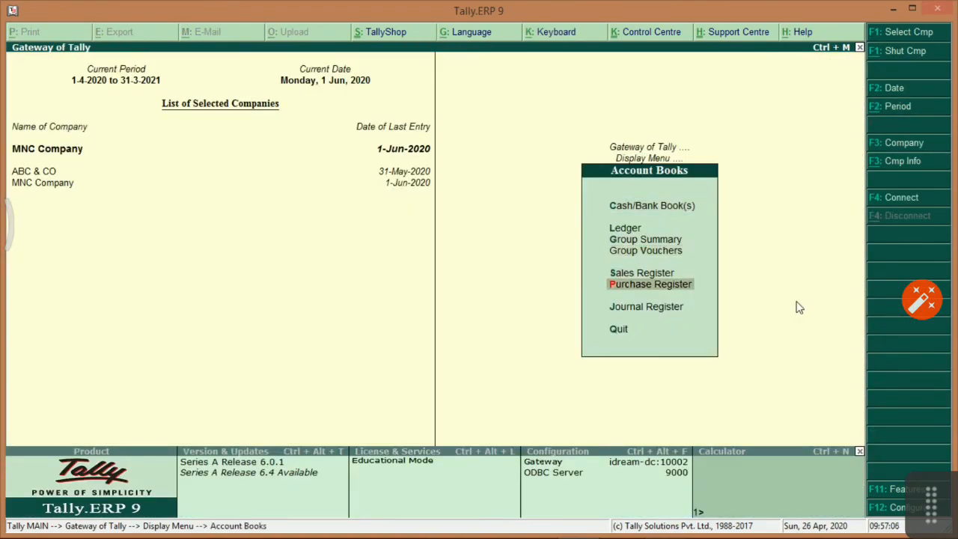
{"action": "key", "text": "Up"}
{"action": "key", "text": "Up"}
{"action": "key", "text": "Down"}
{"action": "key", "text": "Return"}
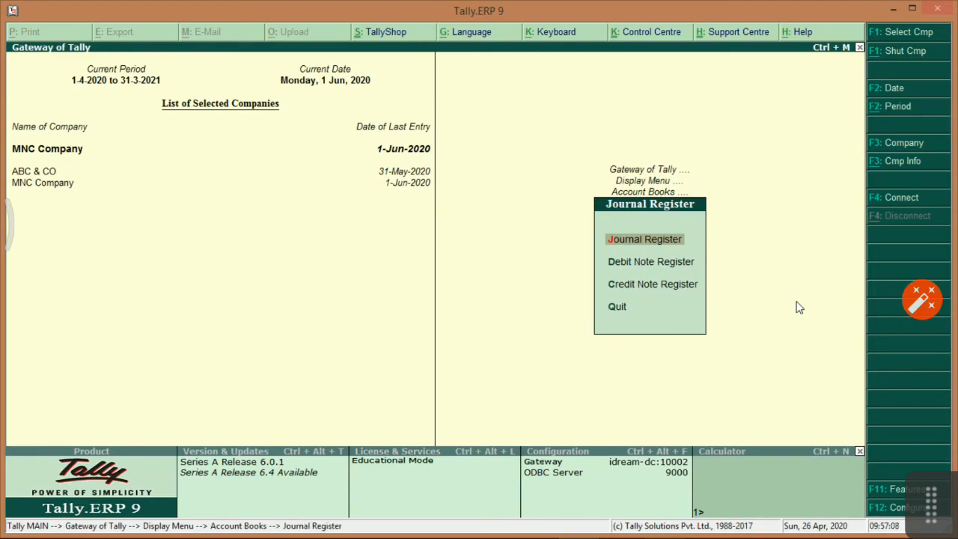
{"action": "key", "text": "Escape"}
{"action": "key", "text": "Up"}
{"action": "key", "text": "Up"}
{"action": "key", "text": "Up"}
{"action": "key", "text": "Up"}
Browse Statements of Accounts, viewing the Outstandings options and Interest Calculations.
{"action": "key", "text": "Up"}
{"action": "key", "text": "Up"}
{"action": "key", "text": "Up"}
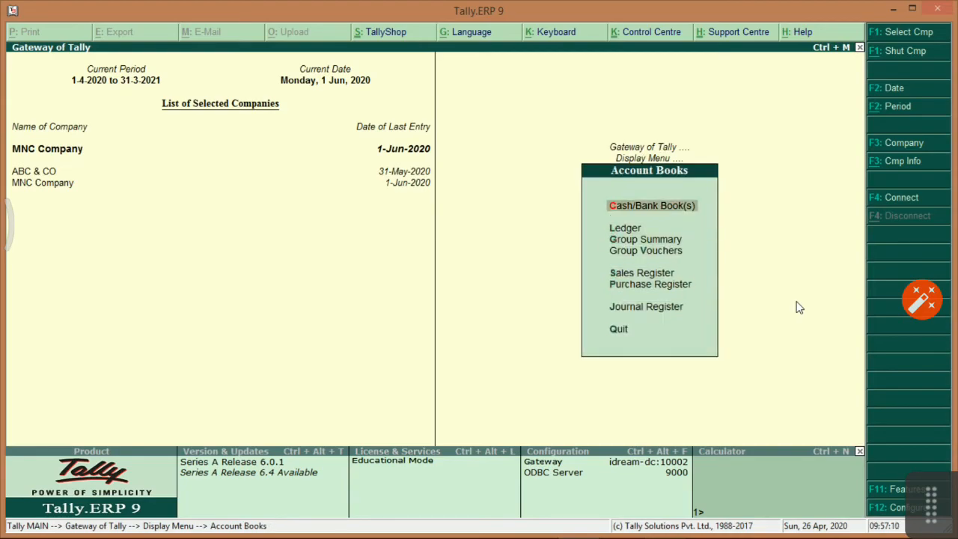
{"action": "key", "text": "Escape"}
{"action": "key", "text": "Down"}
{"action": "key", "text": "Return"}
{"action": "key", "text": "Down"}
{"action": "key", "text": "Up"}
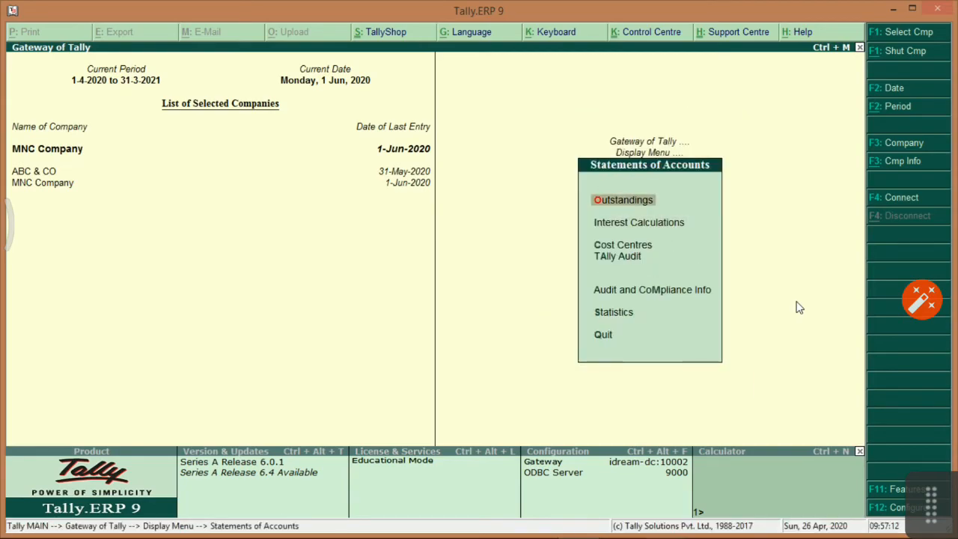
{"action": "key", "text": "Return"}
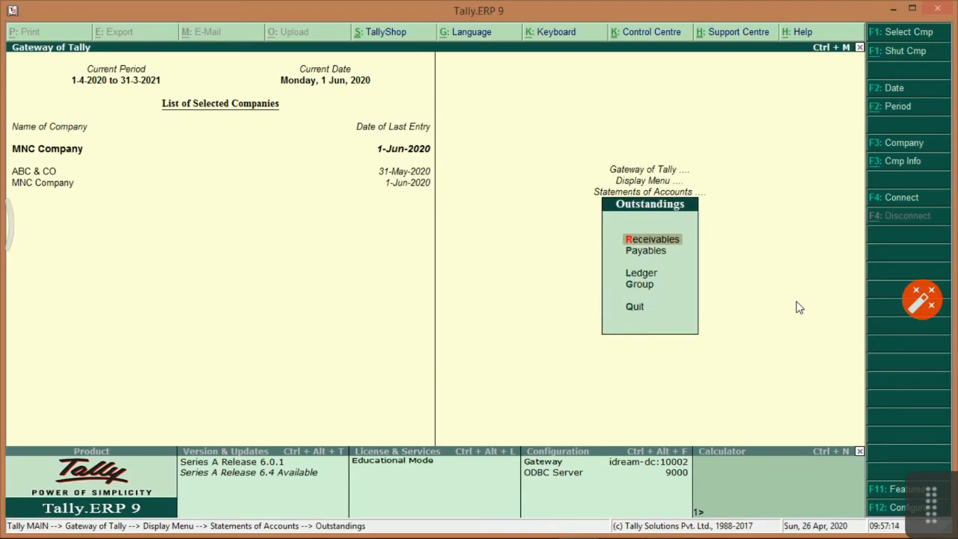
{"action": "key", "text": "Down"}
{"action": "key", "text": "Down"}
{"action": "key", "text": "Down"}
{"action": "key", "text": "Escape"}
{"action": "key", "text": "Down"}
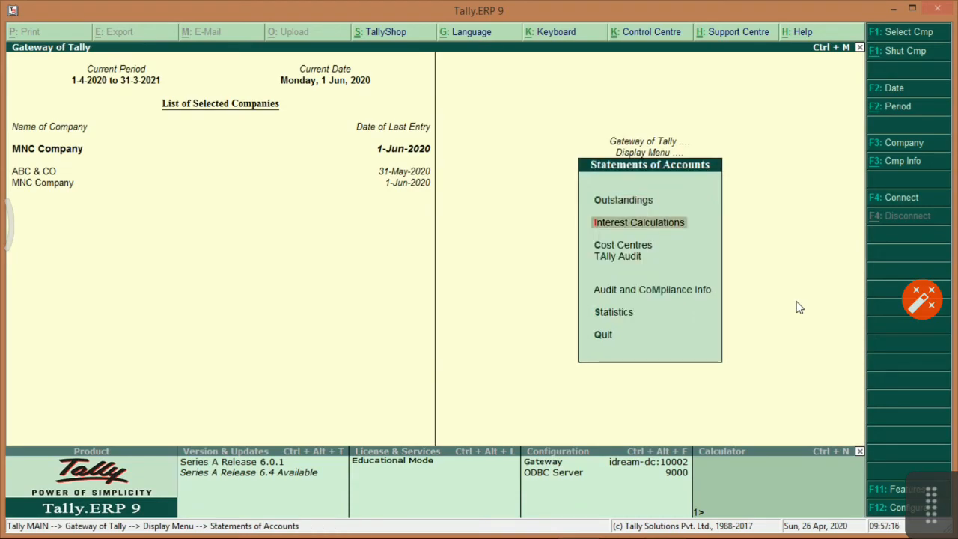
Return to the Gateway of Tally and open MNC Company's Balance Sheet.
{"action": "key", "text": "Escape"}
{"action": "key", "text": "Escape"}
{"action": "key", "text": "Up"}
{"action": "key", "text": "Up"}
{"action": "key", "text": "Up"}
{"action": "key", "text": "Return"}
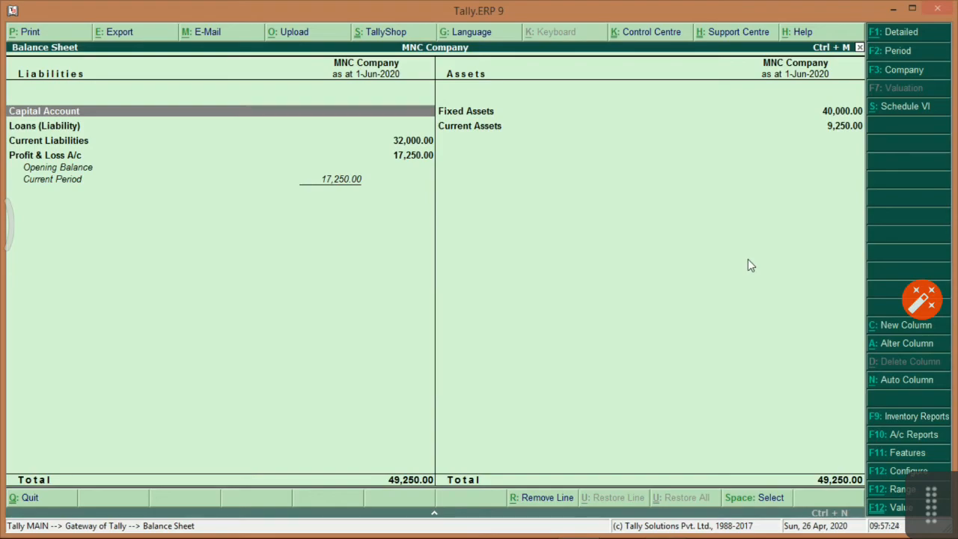
Set Show Vertical Balance Sheet to Yes in F12 Configure and accept.
{"action": "key", "text": "F12"}
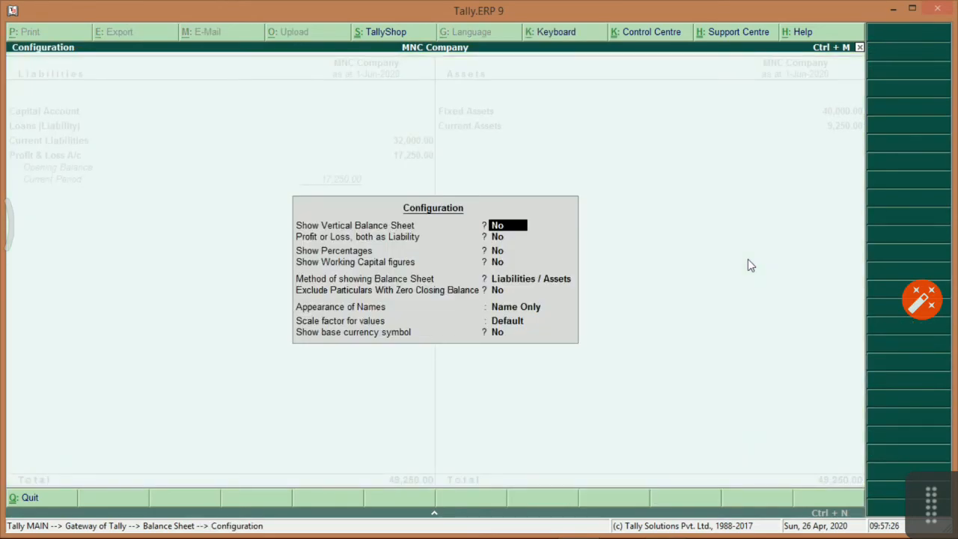
{"action": "key", "text": "y"}
{"action": "key", "text": "Return"}
{"action": "key", "text": "ctrl+a"}
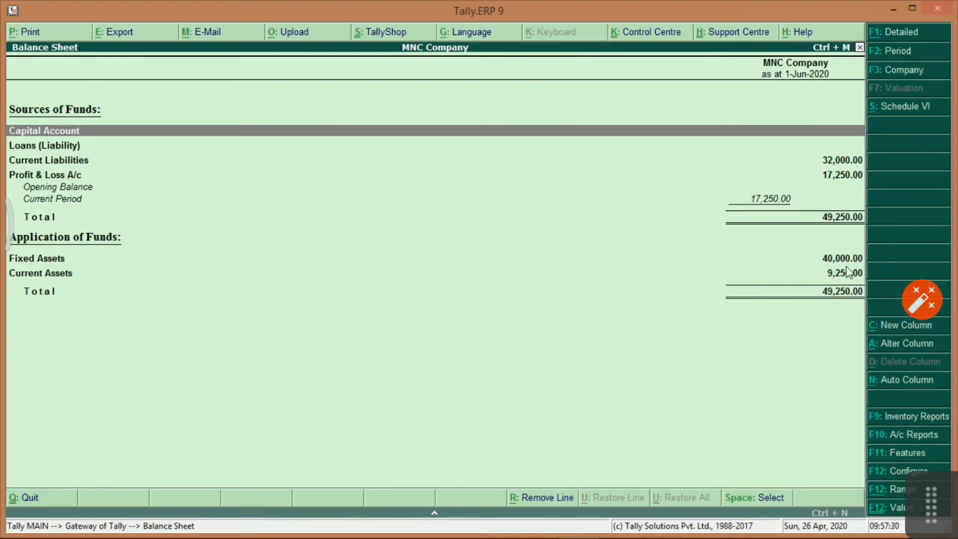
Cancel a new comparison column, then open the F10 accounting reports list at Bills Payable.
{"action": "left_click", "coordinate": [905, 326]}
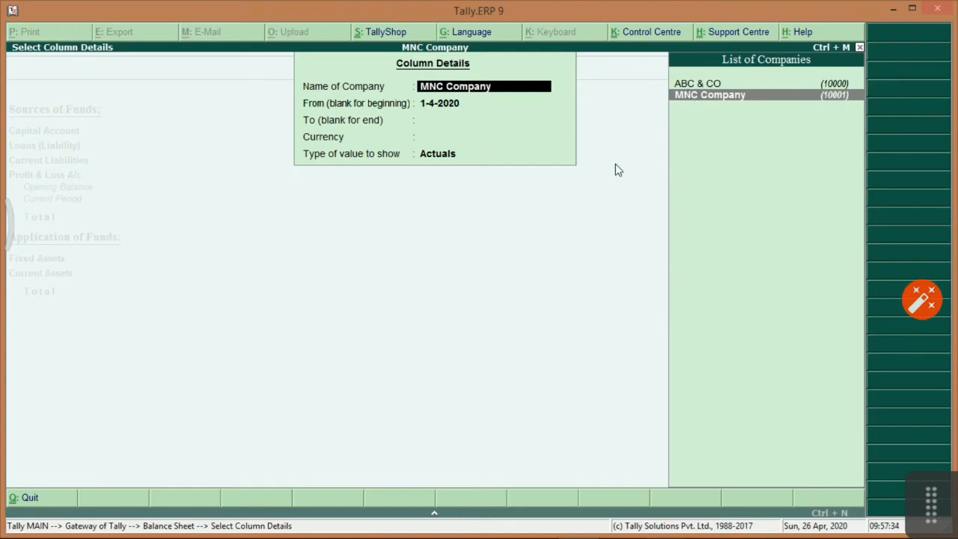
{"action": "key", "text": "Escape"}
{"action": "key", "text": "Escape"}
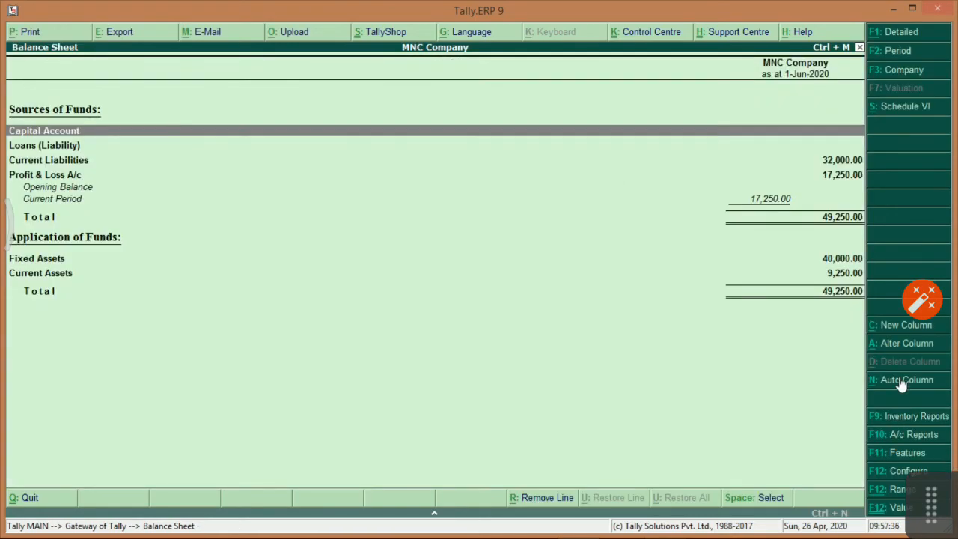
{"action": "left_click", "coordinate": [916, 437]}
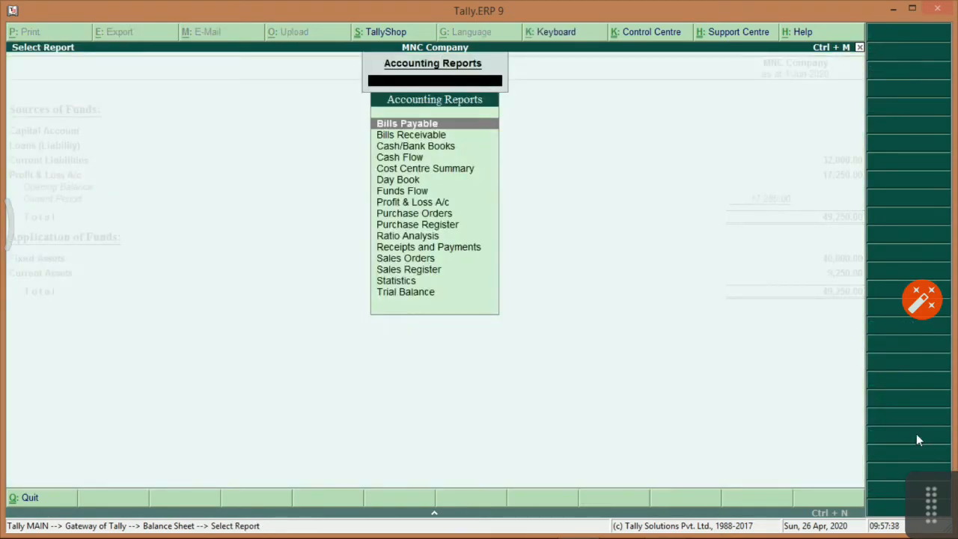
{"action": "key", "text": "Down"}
{"action": "key", "text": "Down"}
{"action": "key", "text": "Down"}
{"action": "key", "text": "Down"}
{"action": "key", "text": "Down"}
{"action": "key", "text": "Down"}
{"action": "key", "text": "Down"}
{"action": "key", "text": "Up"}
{"action": "key", "text": "Up"}
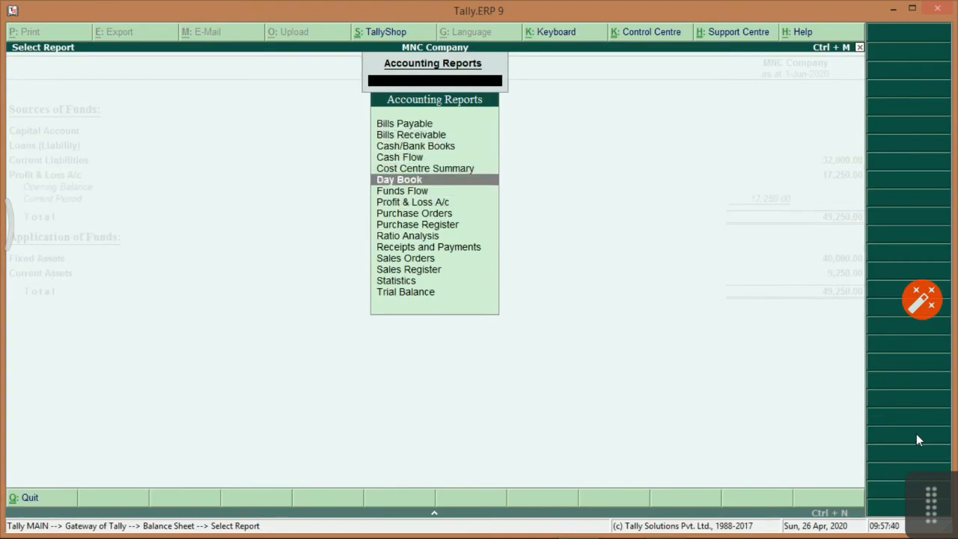
{"action": "key", "text": "Escape"}
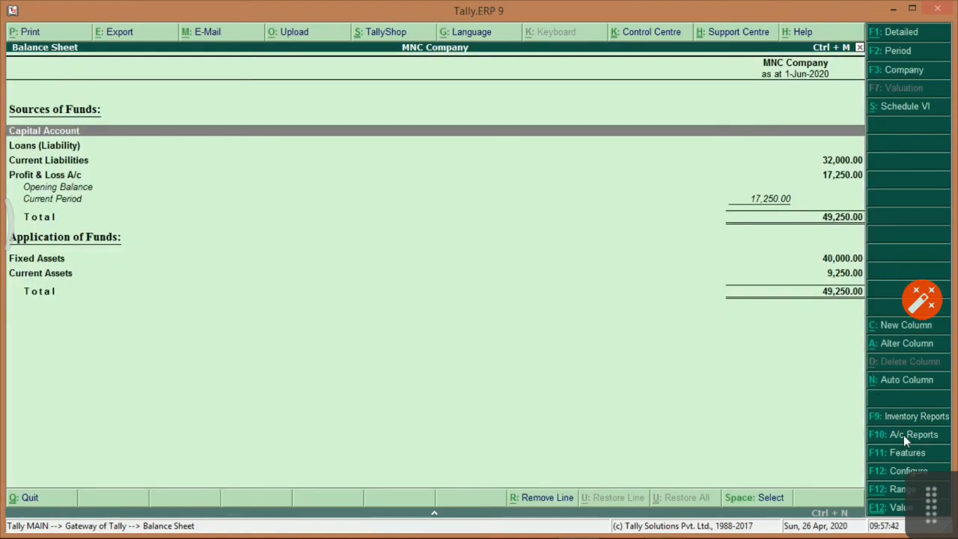
{"action": "left_click", "coordinate": [904, 435]}
{"action": "key", "text": "Down"}
{"action": "key", "text": "Up"}
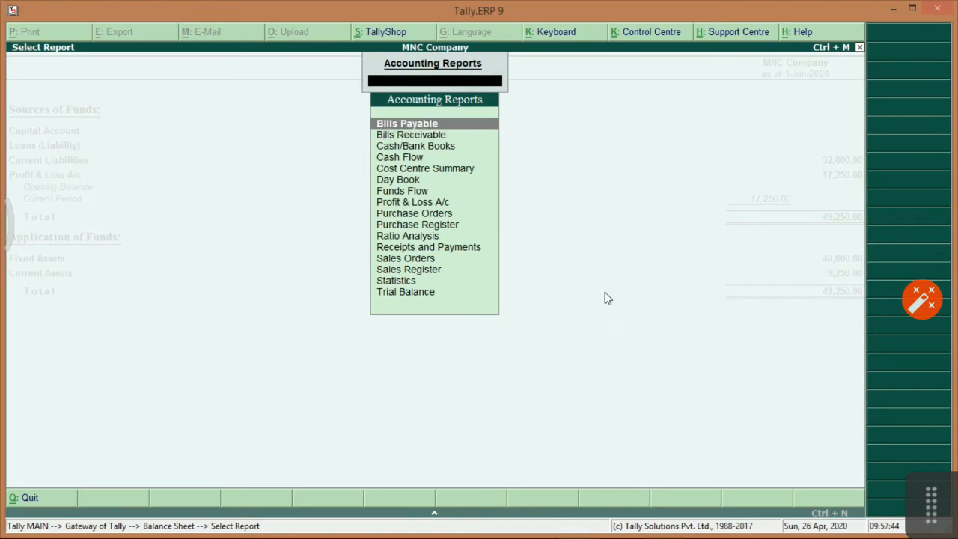
View the Bills Payable and Bills Receivable outstanding reports from the F10 list.
{"action": "key", "text": "Return"}
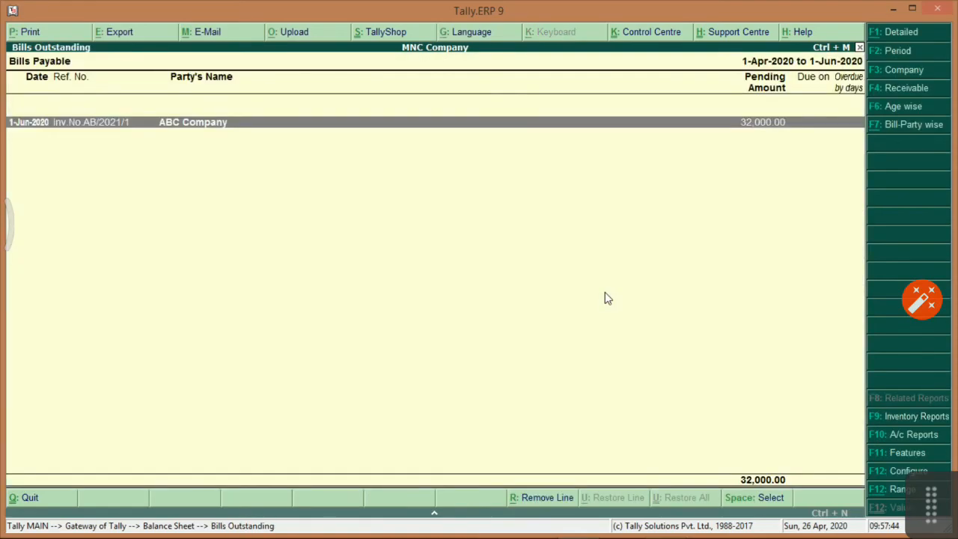
{"action": "left_click", "coordinate": [904, 432]}
{"action": "key", "text": "Down"}
{"action": "key", "text": "Up"}
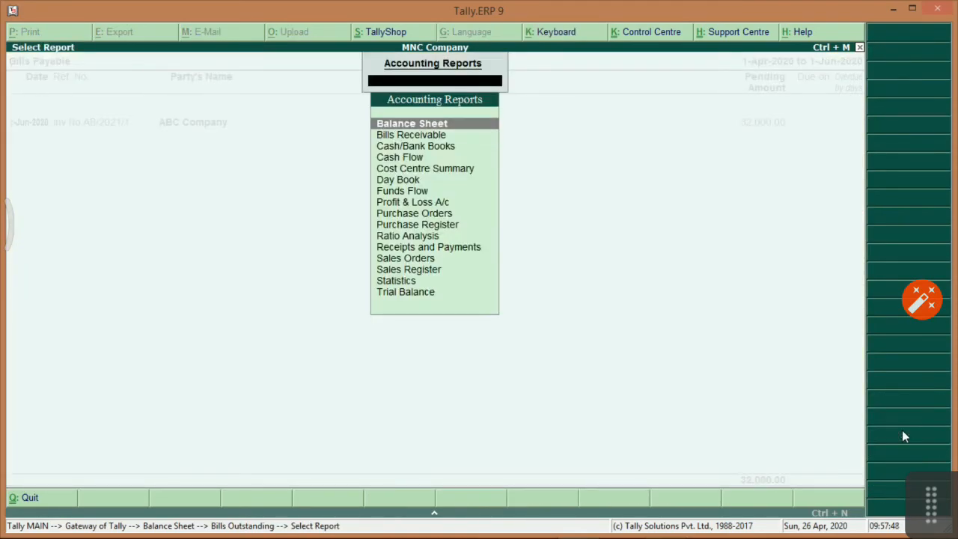
{"action": "key", "text": "Down"}
{"action": "key", "text": "Return"}
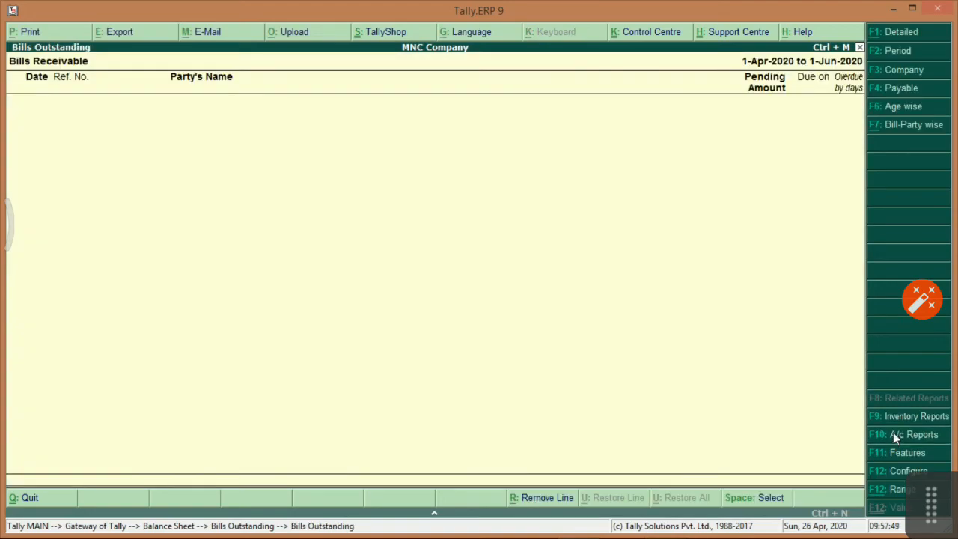
Open the Cost Centre Summary report from the accounting reports list.
{"action": "left_click", "coordinate": [894, 434]}
{"action": "key", "text": "Down"}
{"action": "key", "text": "Down"}
{"action": "key", "text": "Down"}
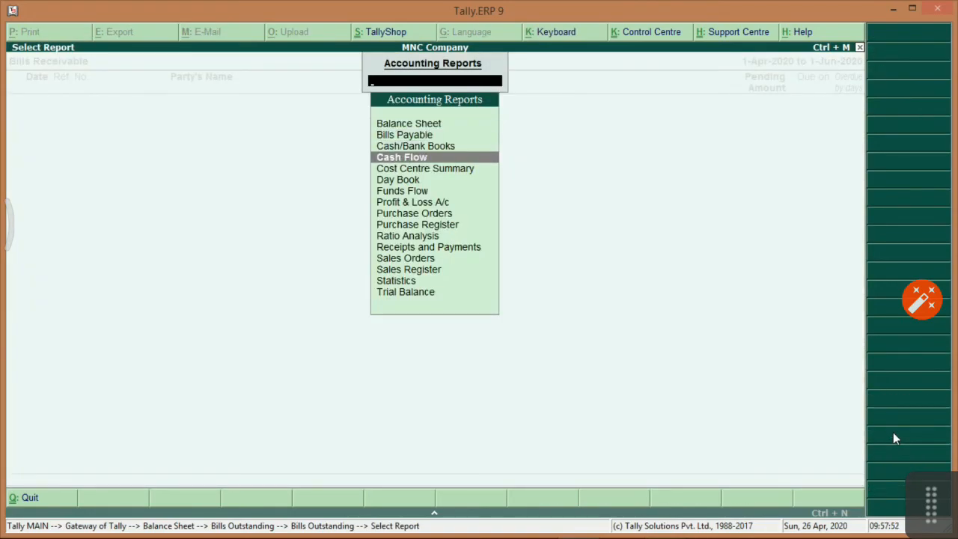
{"action": "key", "text": "Down"}
{"action": "key", "text": "Return"}
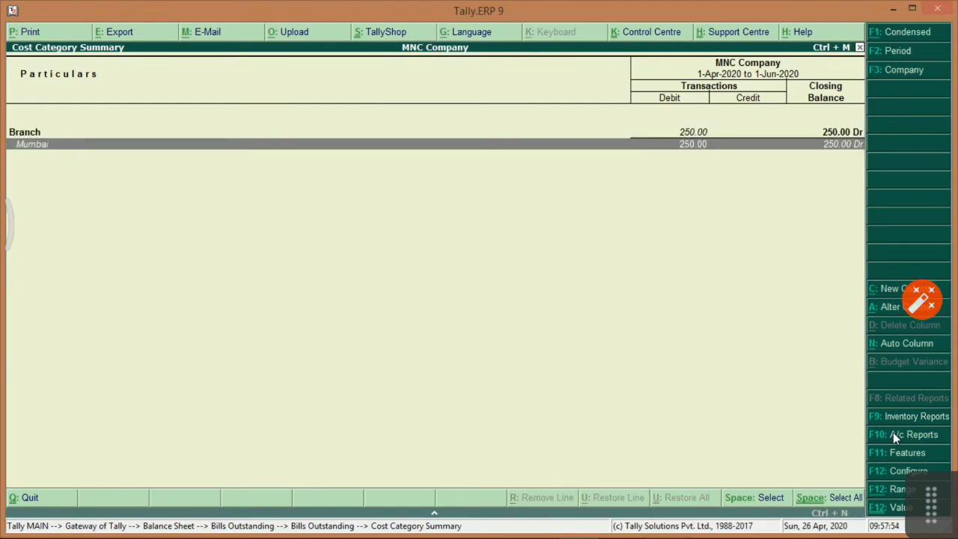
Browse the accounting reports list again and switch to the bills outstanding view.
{"action": "left_click", "coordinate": [912, 438]}
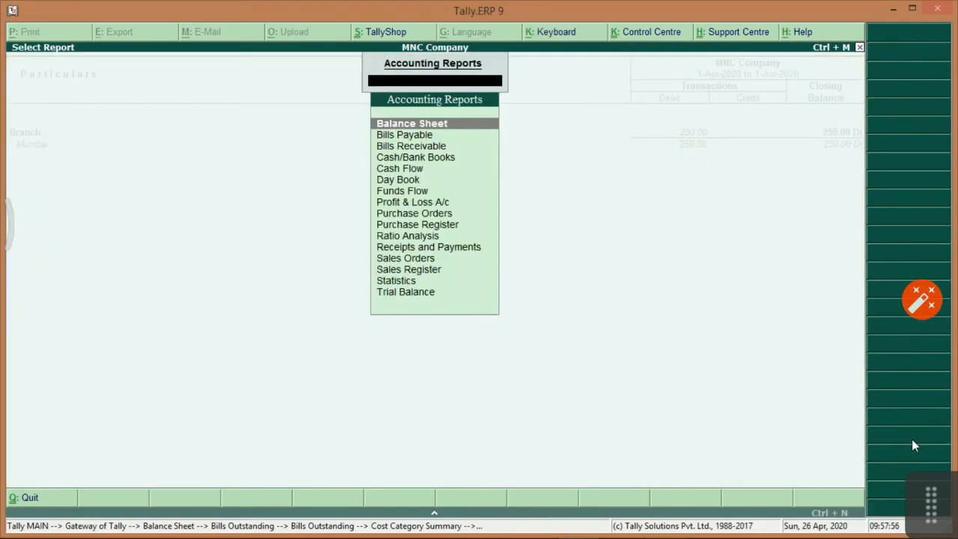
{"action": "key", "text": "Down"}
{"action": "key", "text": "Down"}
{"action": "key", "text": "Down"}
{"action": "key", "text": "Down"}
{"action": "key", "text": "Down"}
{"action": "key", "text": "Down"}
{"action": "key", "text": "Down"}
{"action": "key", "text": "Down"}
{"action": "key", "text": "Down"}
{"action": "key", "text": "Down"}
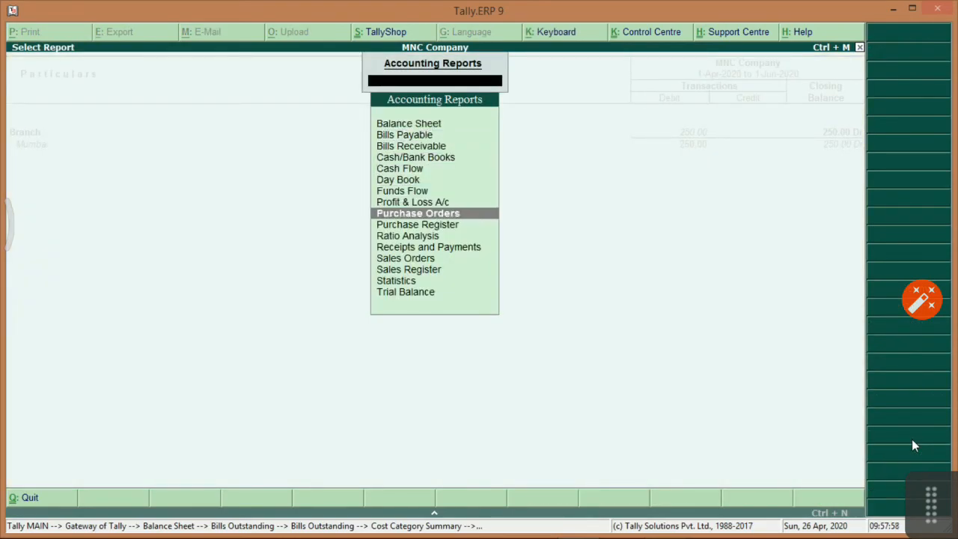
{"action": "key", "text": "Down"}
{"action": "key", "text": "Down"}
{"action": "key", "text": "Down"}
{"action": "key", "text": "Down"}
{"action": "key", "text": "Down"}
{"action": "key", "text": "Up"}
{"action": "key", "text": "Up"}
{"action": "key", "text": "Up"}
{"action": "key", "text": "Up"}
{"action": "key", "text": "Up"}
{"action": "key", "text": "Up"}
{"action": "key", "text": "Up"}
{"action": "key", "text": "Up"}
{"action": "key", "text": "Up"}
{"action": "key", "text": "Up"}
{"action": "key", "text": "Up"}
{"action": "key", "text": "Up"}
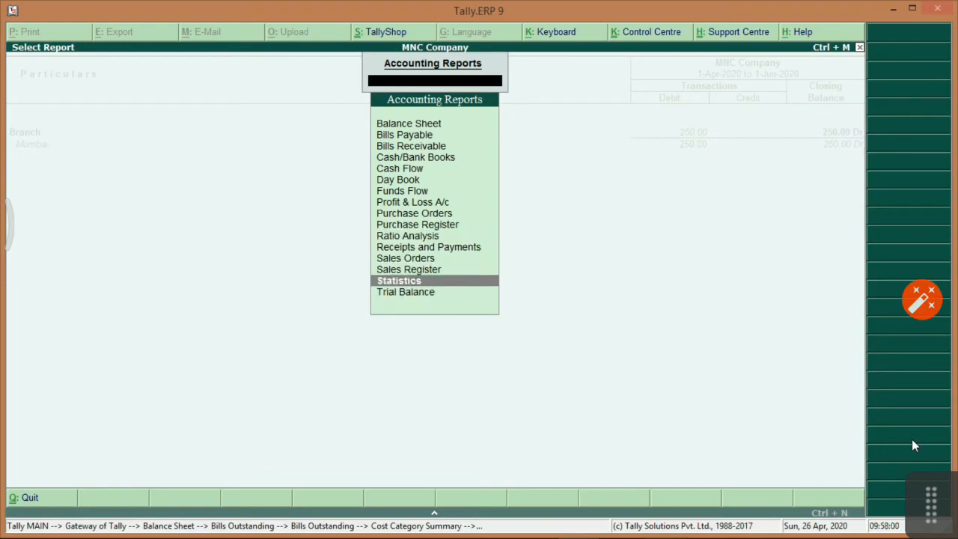
{"action": "key", "text": "Up"}
{"action": "key", "text": "Up"}
{"action": "key", "text": "Up"}
{"action": "key", "text": "Down"}
{"action": "key", "text": "Down"}
{"action": "key", "text": "Return"}
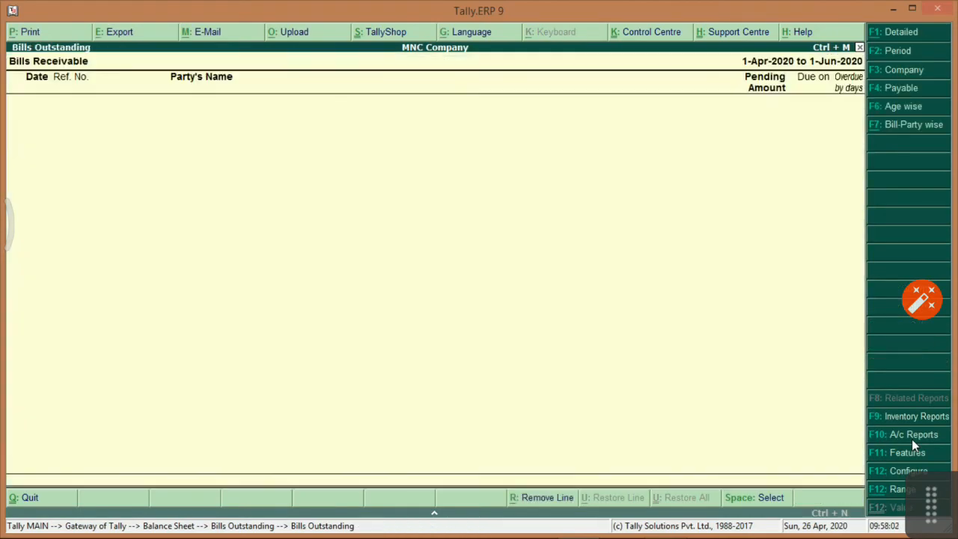
Close the bills and Balance Sheet reports back to the Gateway, selecting Profit & Loss A/c.
{"action": "key", "text": "F4"}
{"action": "key", "text": "Escape"}
{"action": "key", "text": "Escape"}
{"action": "key", "text": "Down"}
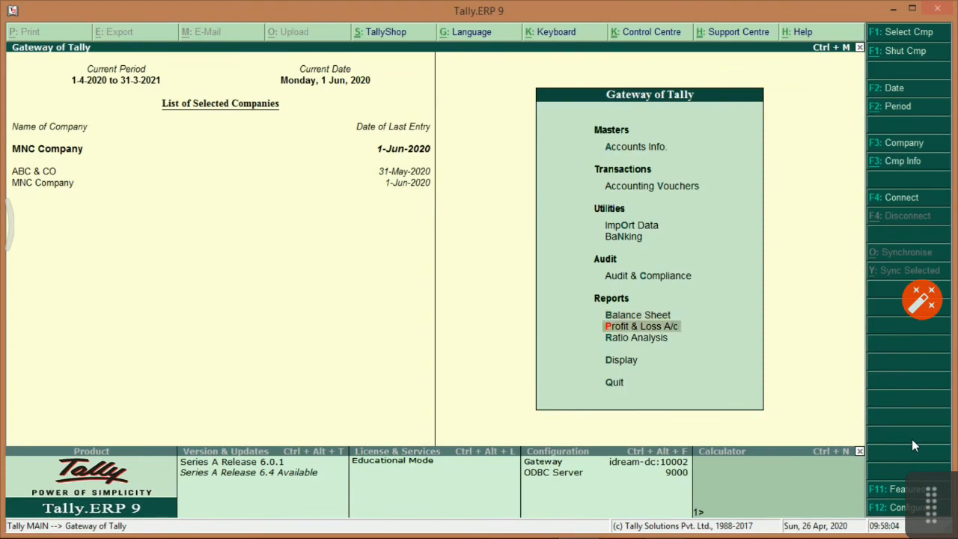
Show Profit & Loss A/c vertically with Nett Profit 17,250.00, then close it.
{"action": "key", "text": "Return"}
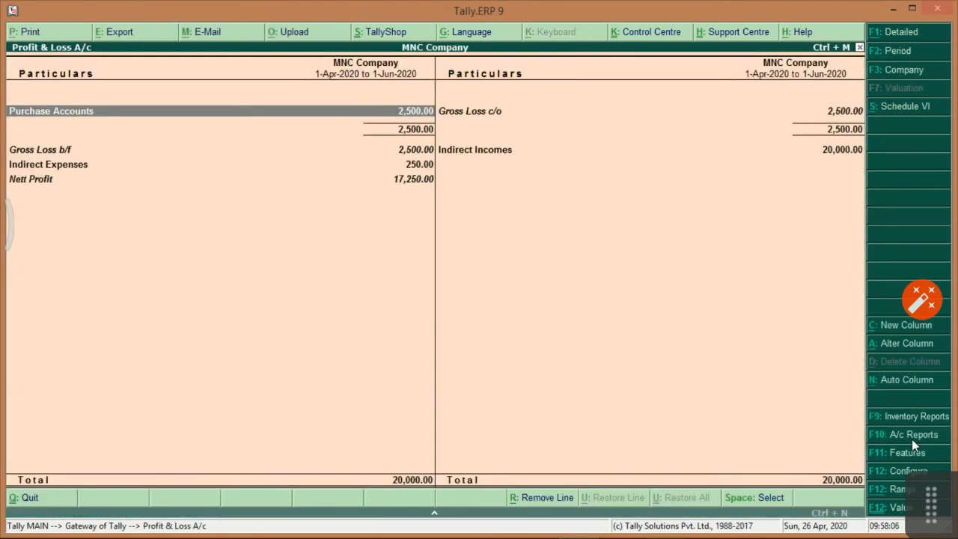
{"action": "mouse_move", "coordinate": [945, 454]}
{"action": "key", "text": "F12"}
{"action": "type", "text": "yes"}
{"action": "key", "text": "Return"}
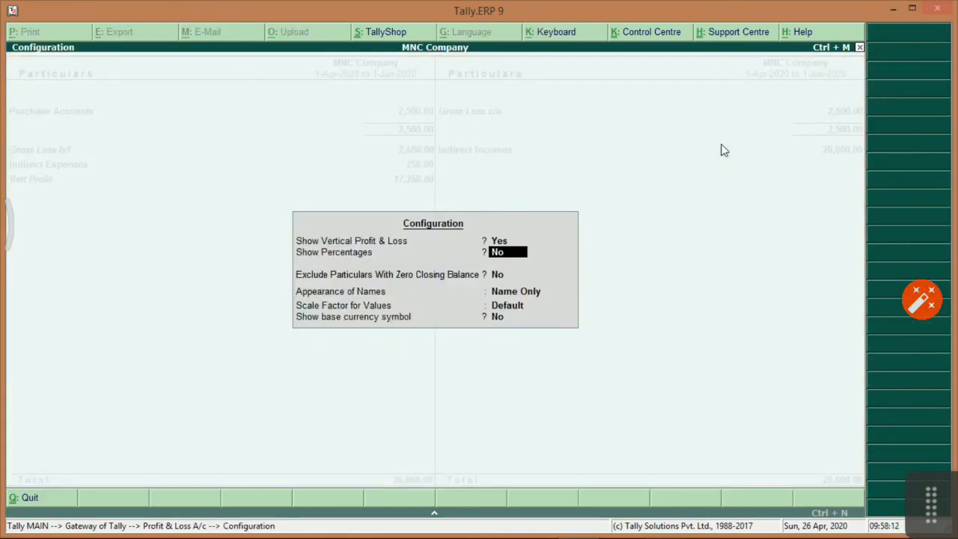
{"action": "key", "text": "ctrl+a"}
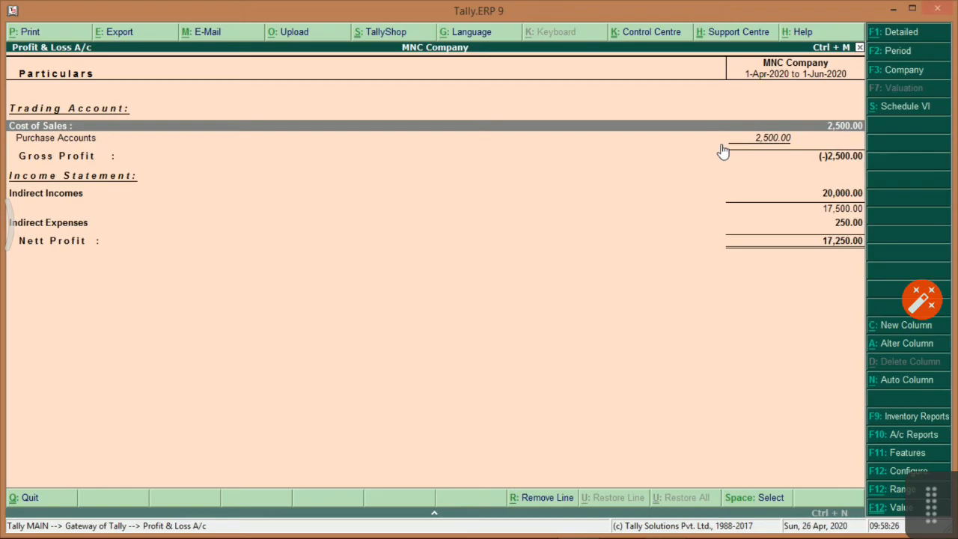
{"action": "key", "text": "Escape"}
{"action": "key", "text": "Down"}
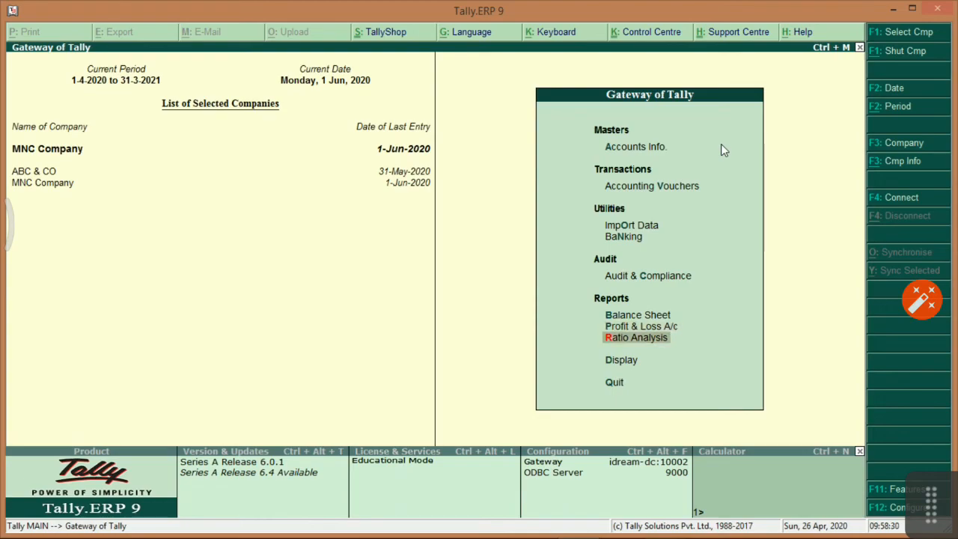
View and close Ratio Analysis, then open the Trial Balance from the Display menu.
{"action": "key", "text": "Return"}
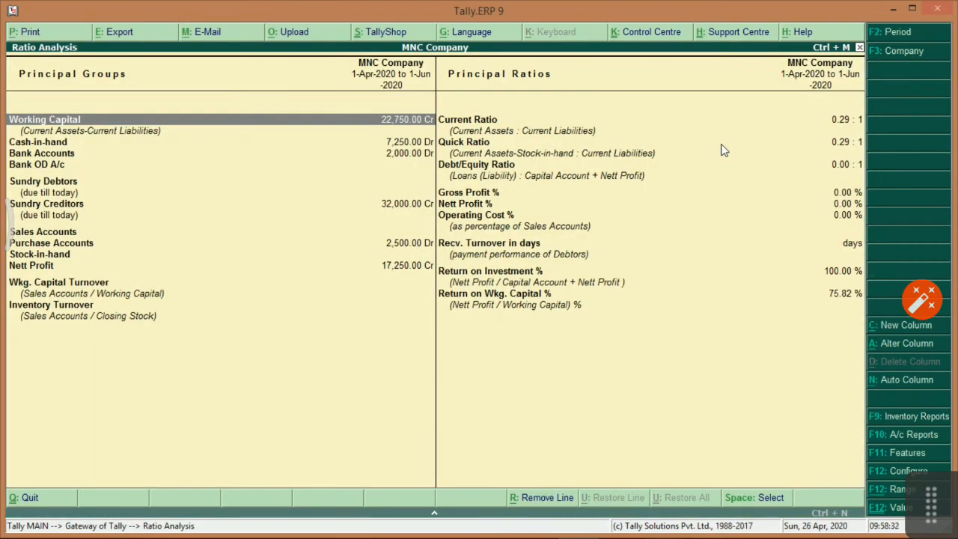
{"action": "key", "text": "Escape"}
{"action": "key", "text": "Down"}
{"action": "key", "text": "Return"}
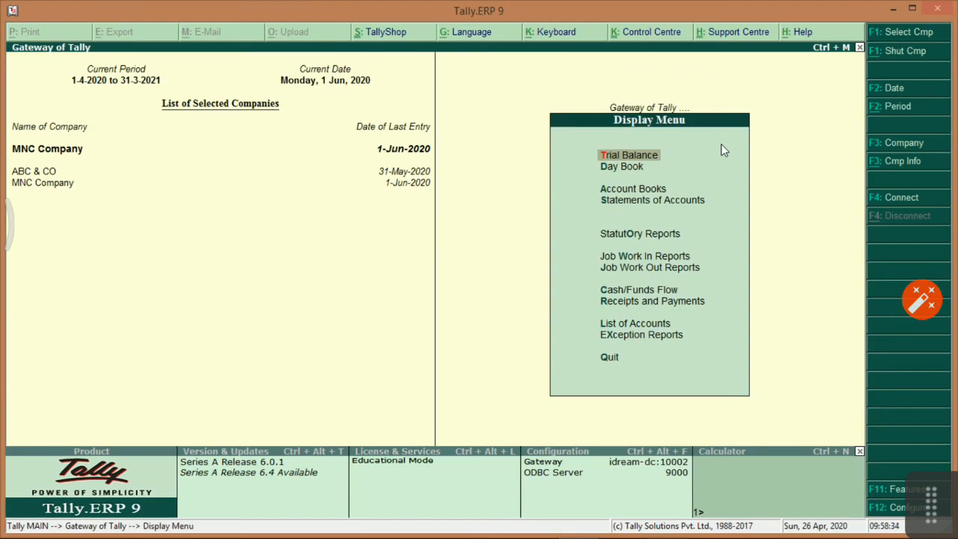
{"action": "key", "text": "Return"}
Set the Trial Balance to show Opening Balances and Transactions columns via F12.
{"action": "key", "text": "Down"}
{"action": "key", "text": "Down"}
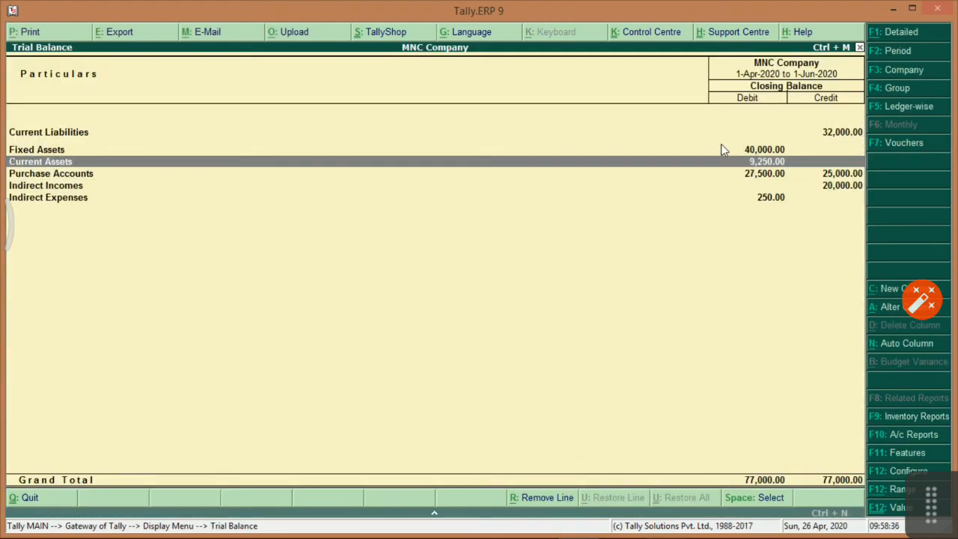
{"action": "key", "text": "Up"}
{"action": "key", "text": "Up"}
{"action": "key", "text": "F12"}
{"action": "type", "text": "yes"}
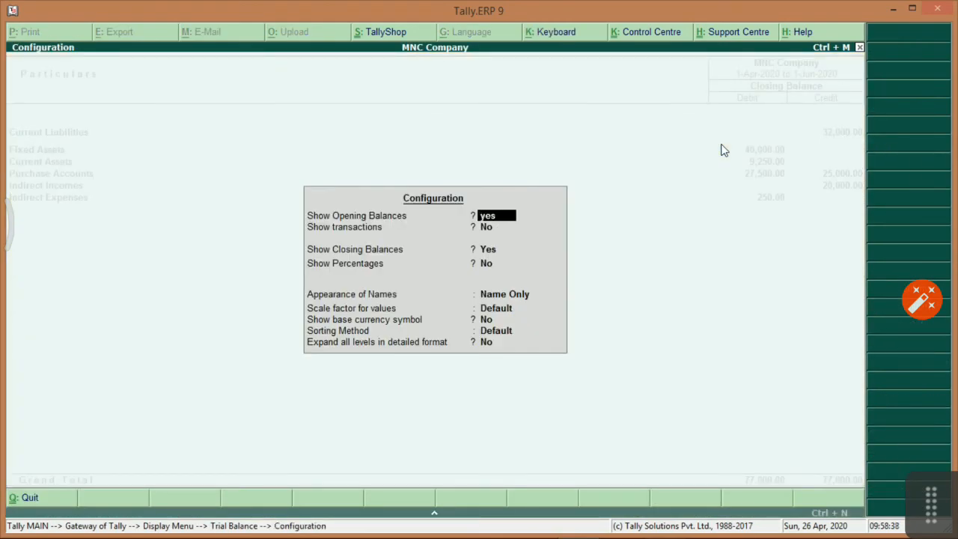
{"action": "key", "text": "Return"}
{"action": "type", "text": "yes"}
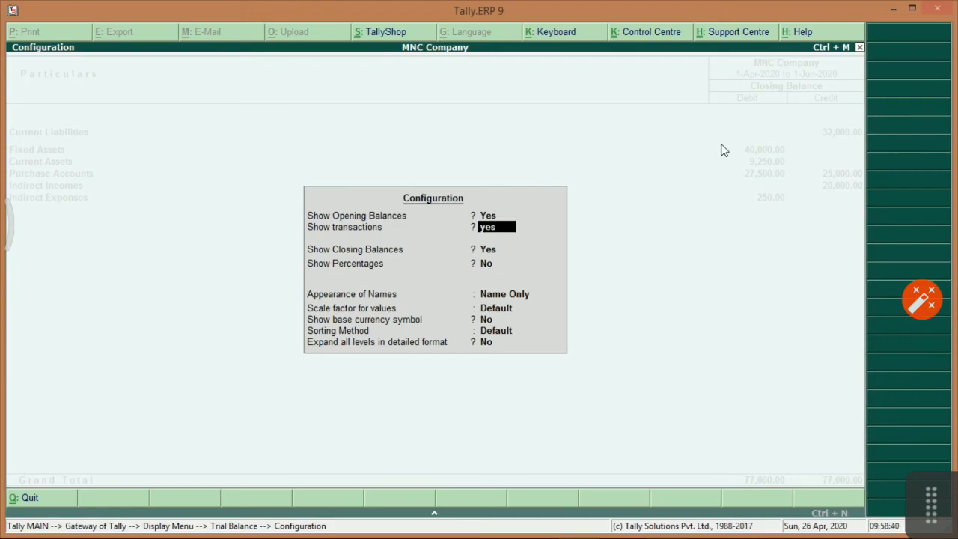
{"action": "key", "text": "Return"}
{"action": "key", "text": "Return"}
{"action": "key", "text": "Return"}
{"action": "key", "text": "Return"}
{"action": "key", "text": "Return"}
{"action": "key", "text": "Return"}
{"action": "key", "text": "Return"}
{"action": "key", "text": "Return"}
{"action": "key", "text": "Return"}
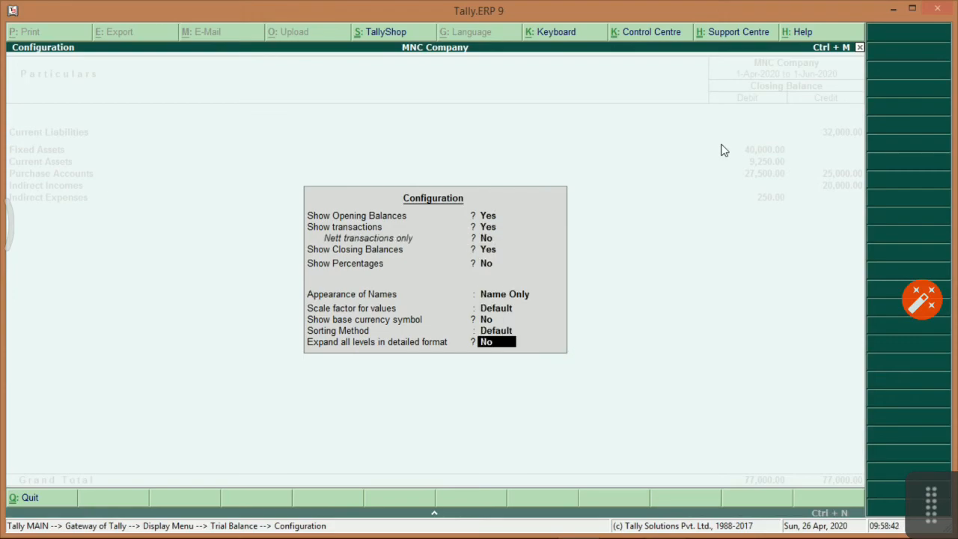
{"action": "key", "text": "Down"}
{"action": "key", "text": "Up"}
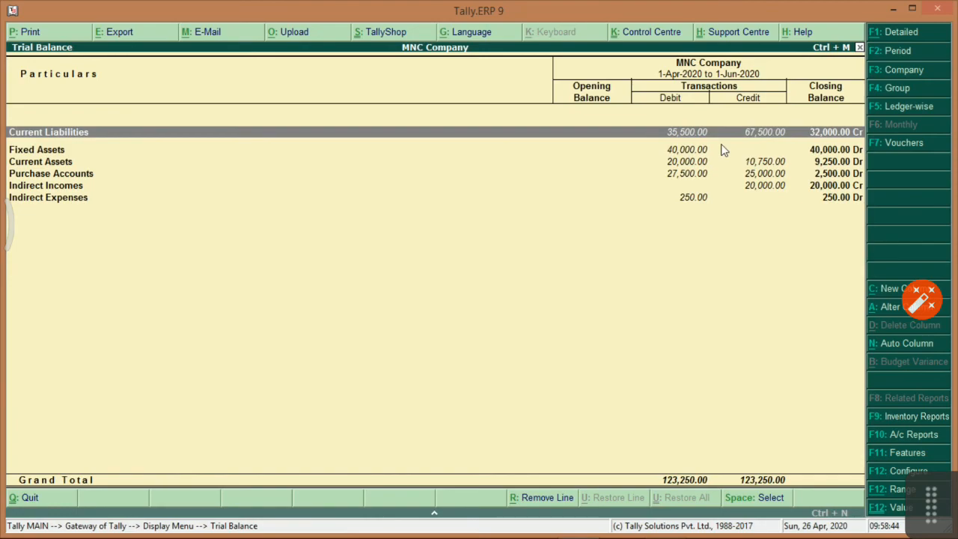
Show the Trial Balance detailed, expanding Sundry Creditors, Plant & Machineries – Vapi, Cash-in-hand and Bank Accounts.
{"action": "key", "text": "alt+F1"}
{"action": "key", "text": "Down"}
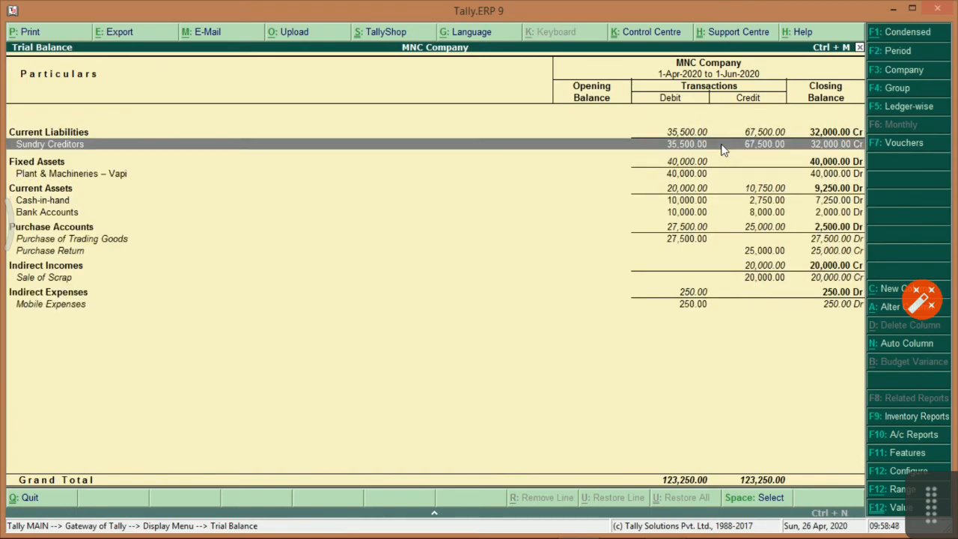
{"action": "key", "text": "shift+Return"}
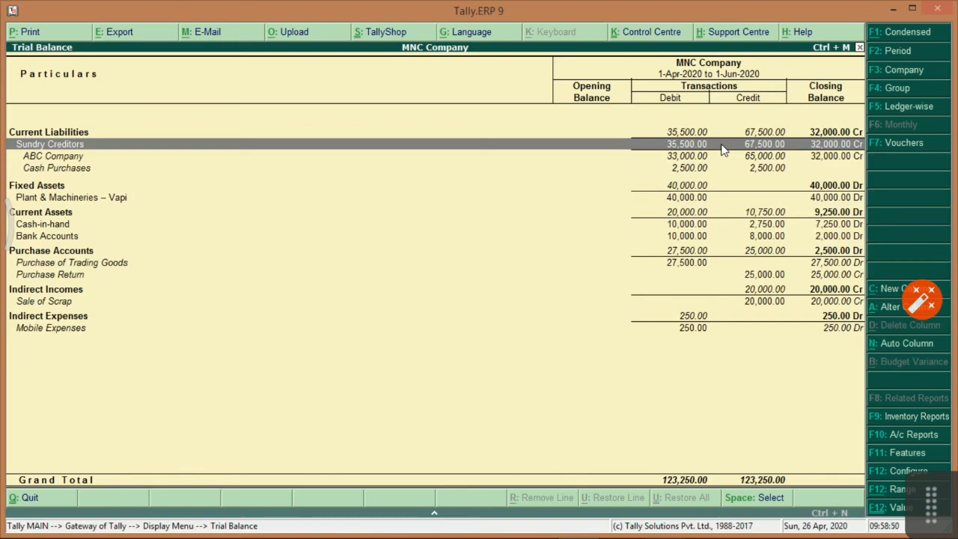
{"action": "key", "text": "Down"}
{"action": "key", "text": "Down"}
{"action": "key", "text": "Down"}
{"action": "key", "text": "Down"}
{"action": "key", "text": "Up"}
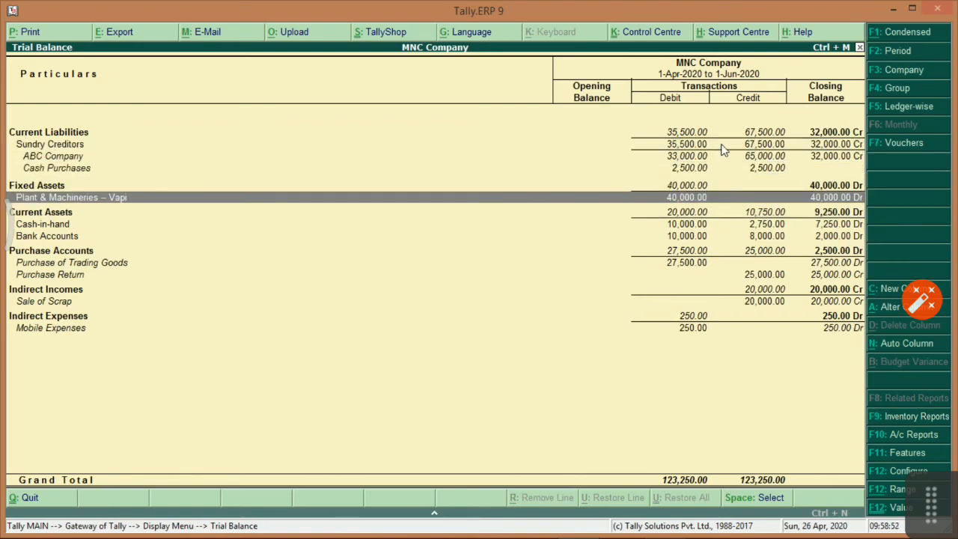
{"action": "key", "text": "shift+Return"}
{"action": "key", "text": "Down"}
{"action": "key", "text": "Down"}
{"action": "key", "text": "Down"}
{"action": "key", "text": "Down"}
{"action": "key", "text": "shift+Return"}
{"action": "key", "text": "Down"}
{"action": "key", "text": "Down"}
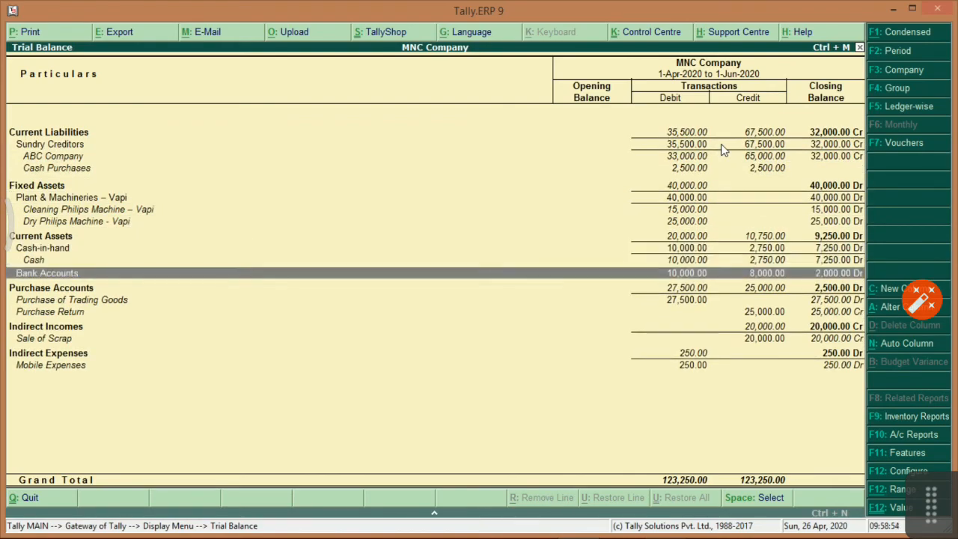
{"action": "key", "text": "shift+Return"}
{"action": "key", "text": "Down"}
{"action": "key", "text": "Down"}
{"action": "key", "text": "Down"}
{"action": "key", "text": "Down"}
{"action": "key", "text": "Down"}
{"action": "key", "text": "Down"}
{"action": "key", "text": "Down"}
{"action": "key", "text": "Down"}
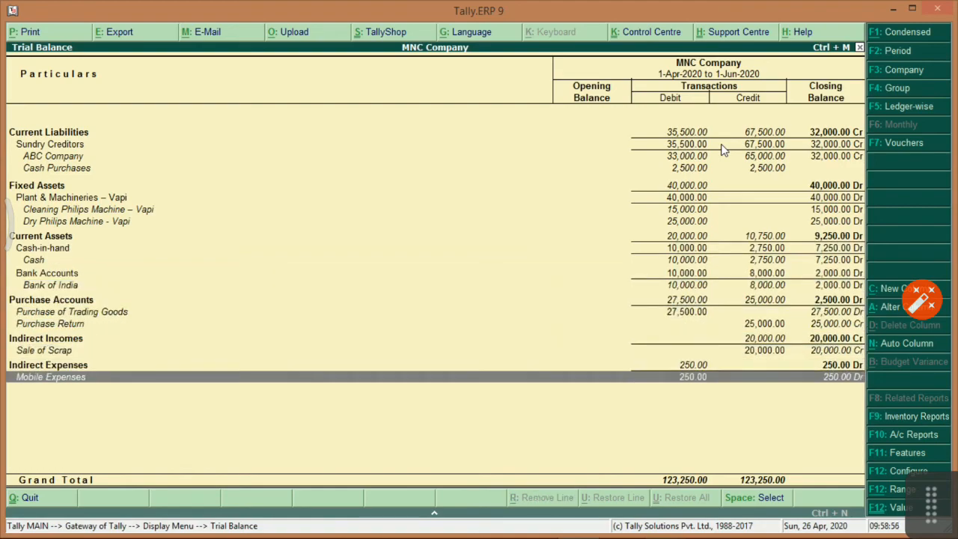
{"action": "key", "text": "Up"}
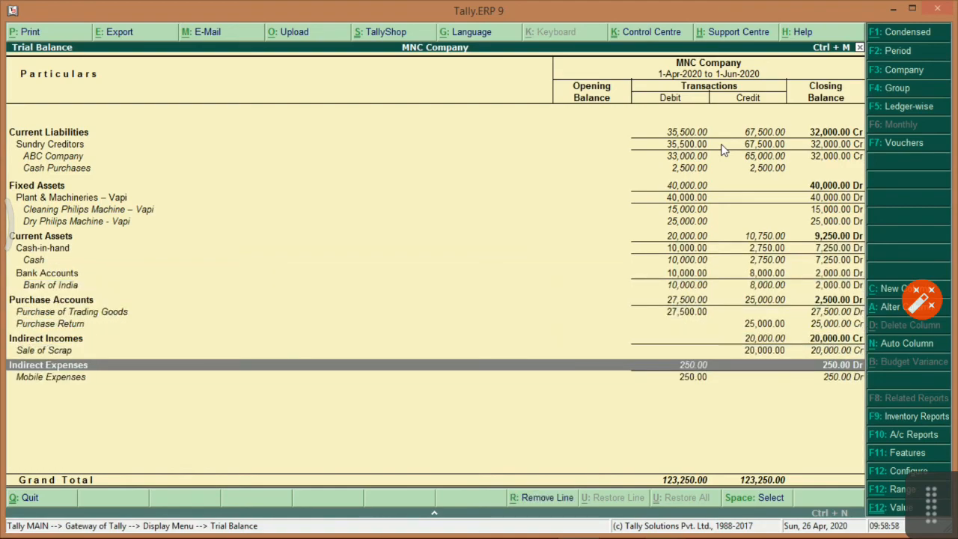
{"action": "key", "text": "alt+Tab"}
{"action": "key", "text": "alt+Tab"}
{"action": "key", "text": "Escape"}
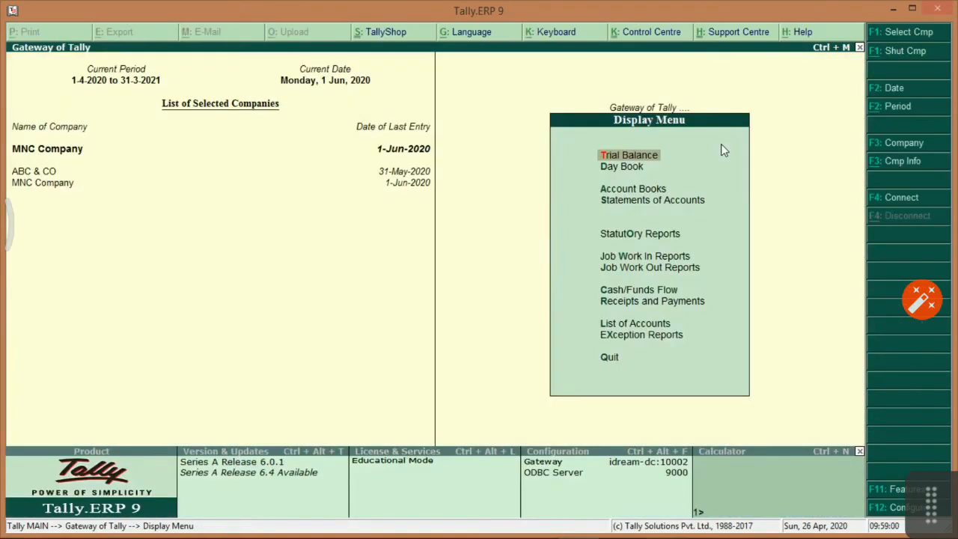
View the Day Book and close it.
{"action": "key", "text": "Down"}
{"action": "key", "text": "Return"}
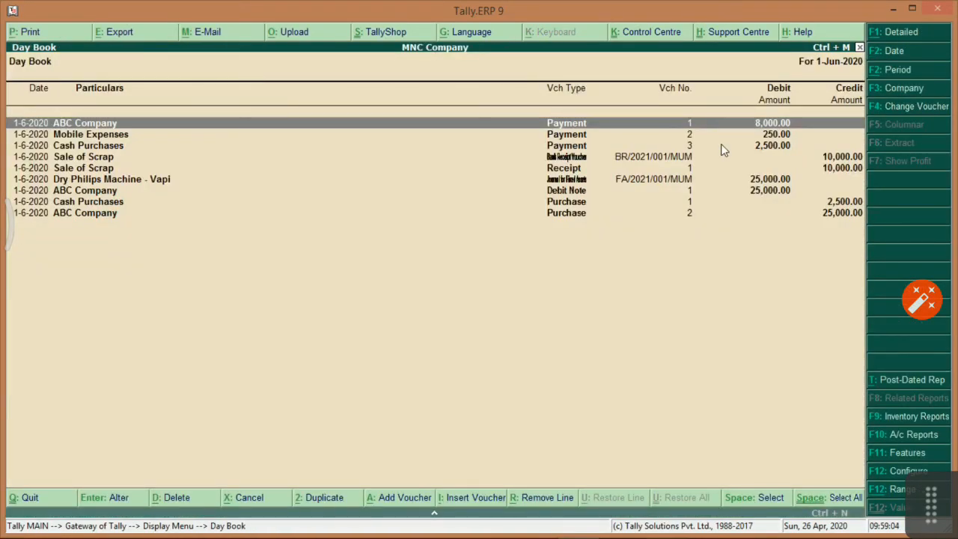
{"action": "key", "text": "Escape"}
In Account Books, view the Cash/Bank Book(s) summary and its ledger list.
{"action": "key", "text": "Down"}
{"action": "key", "text": "Return"}
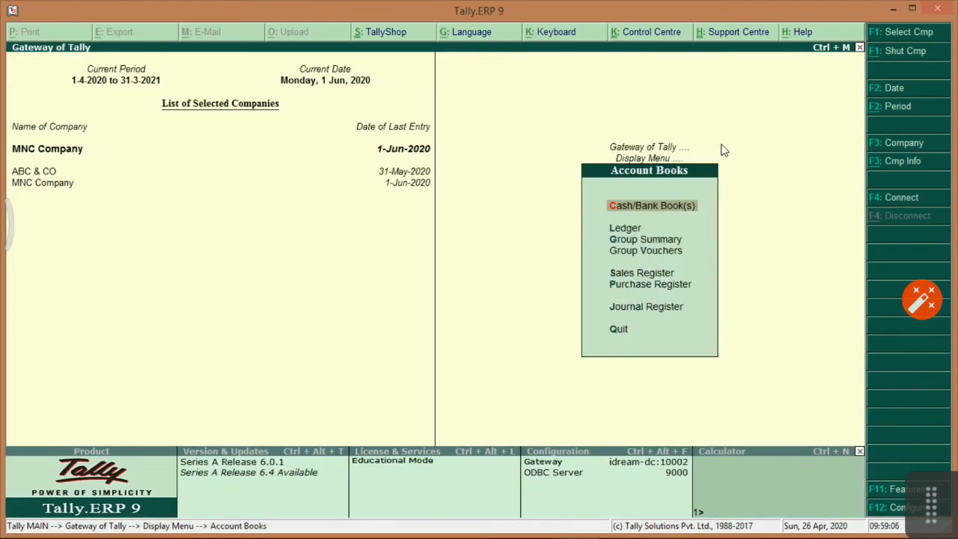
{"action": "key", "text": "Down"}
{"action": "key", "text": "Down"}
{"action": "key", "text": "Down"}
{"action": "key", "text": "Up"}
{"action": "key", "text": "Up"}
{"action": "key", "text": "Up"}
{"action": "key", "text": "Return"}
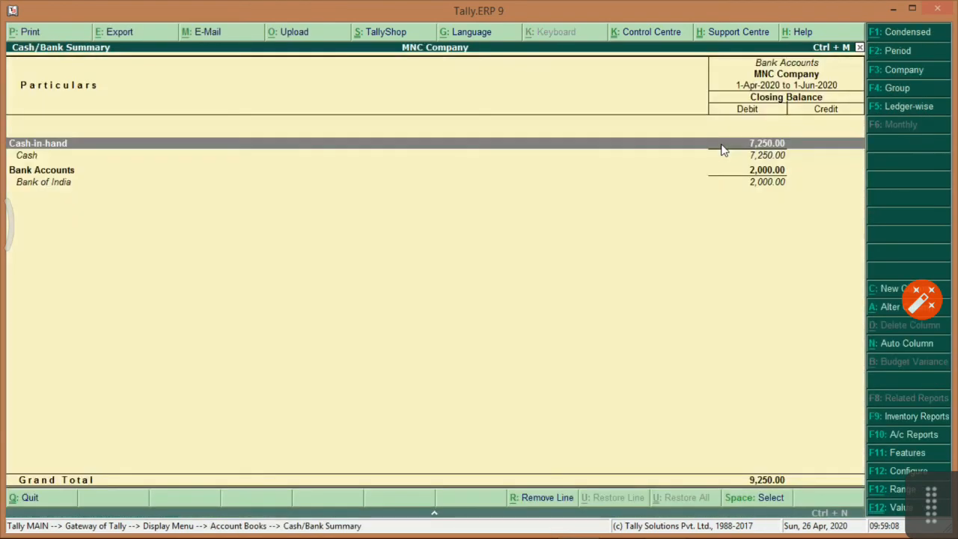
{"action": "key", "text": "Escape"}
{"action": "key", "text": "Down"}
{"action": "key", "text": "Return"}
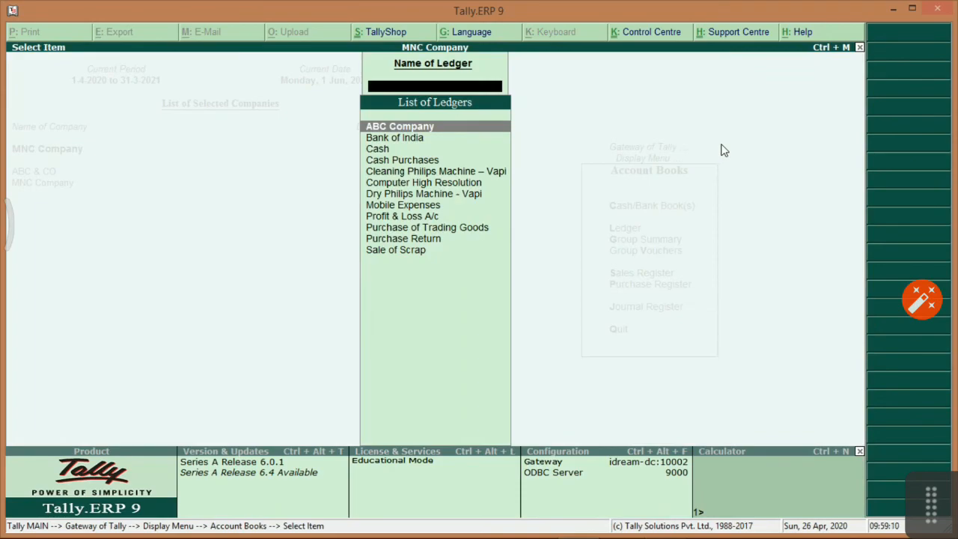
{"action": "key", "text": "Escape"}
Check the Group Summary list and show Group Vouchers for Fixed Assets.
{"action": "key", "text": "Down"}
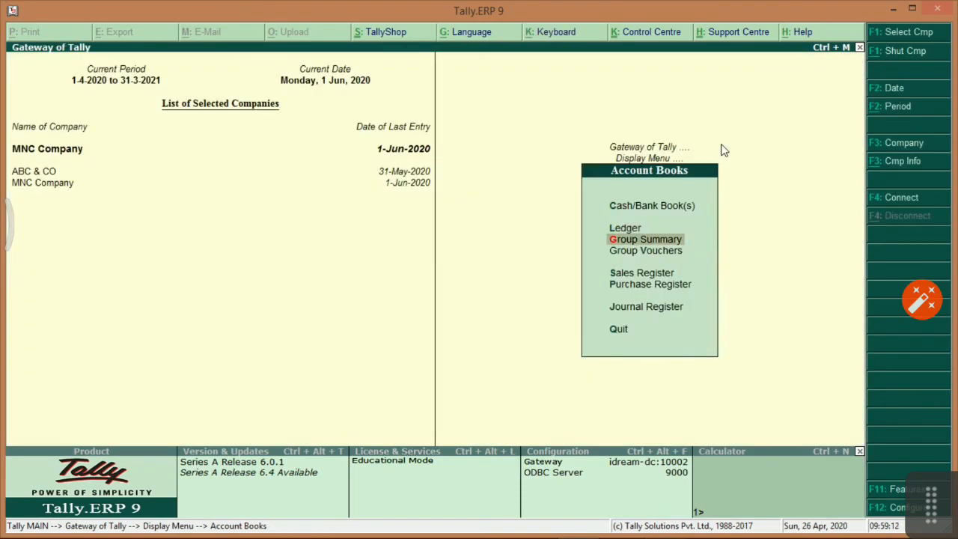
{"action": "key", "text": "Return"}
{"action": "key", "text": "Down"}
{"action": "key", "text": "Escape"}
{"action": "key", "text": "Down"}
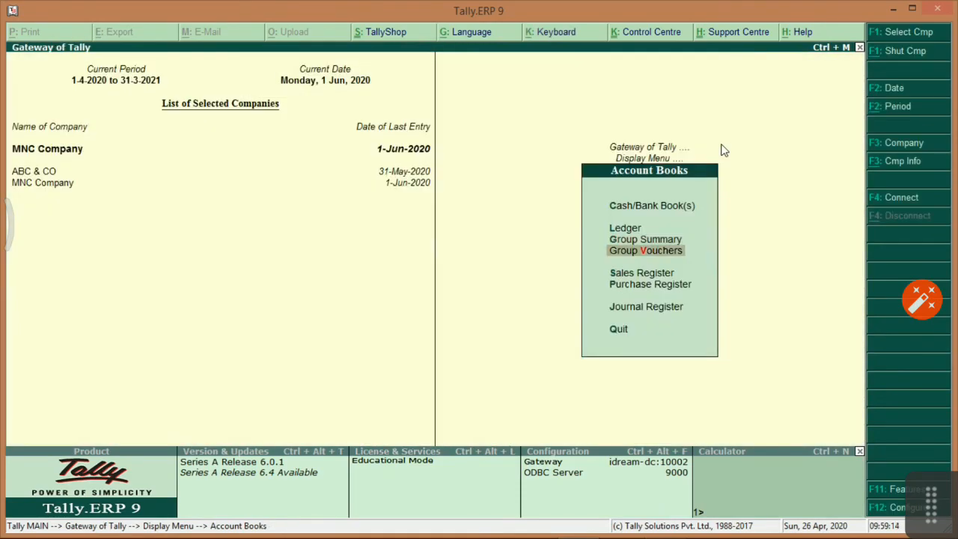
{"action": "key", "text": "Return"}
{"action": "type", "text": "Fix"}
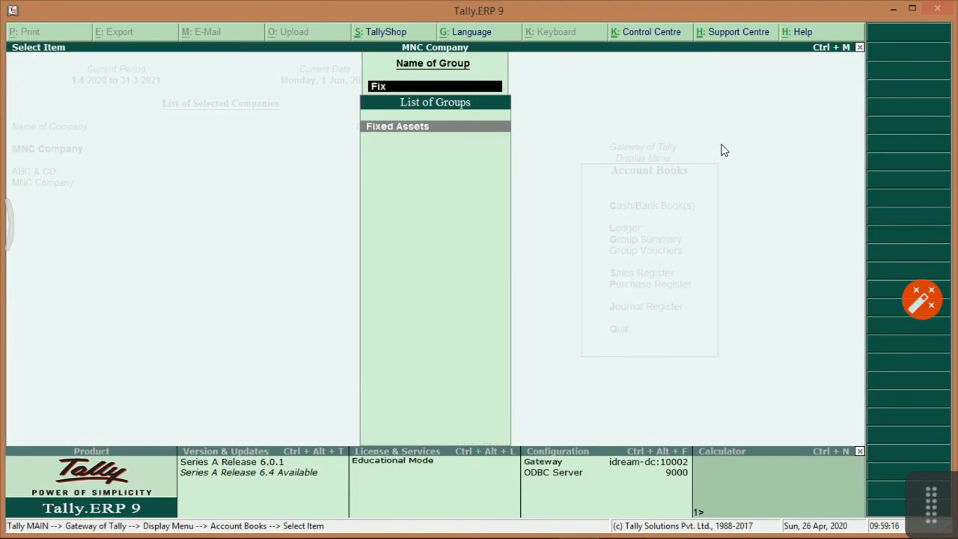
{"action": "key", "text": "Return"}
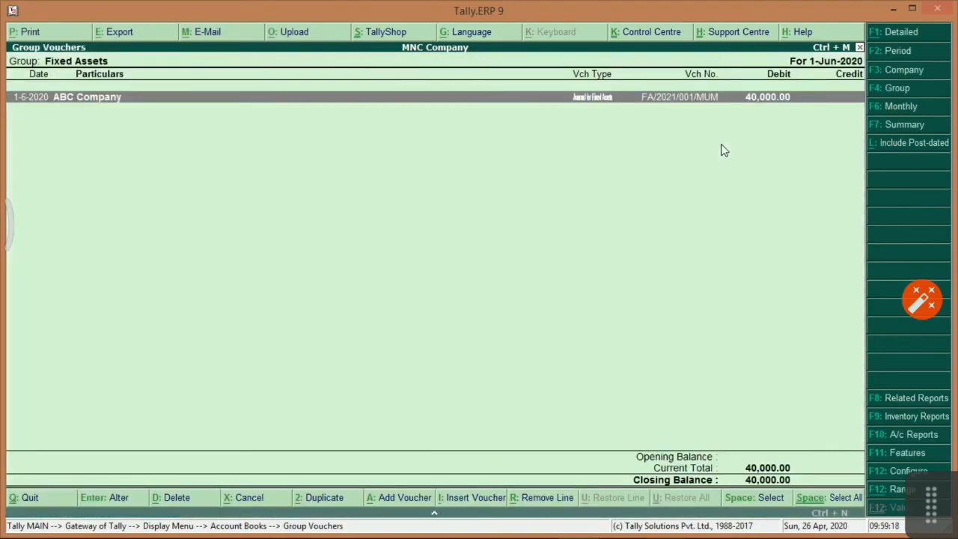
{"action": "key", "text": "Escape"}
View the Sales Register and the Purchase Register by month.
{"action": "key", "text": "Escape"}
{"action": "key", "text": "Down"}
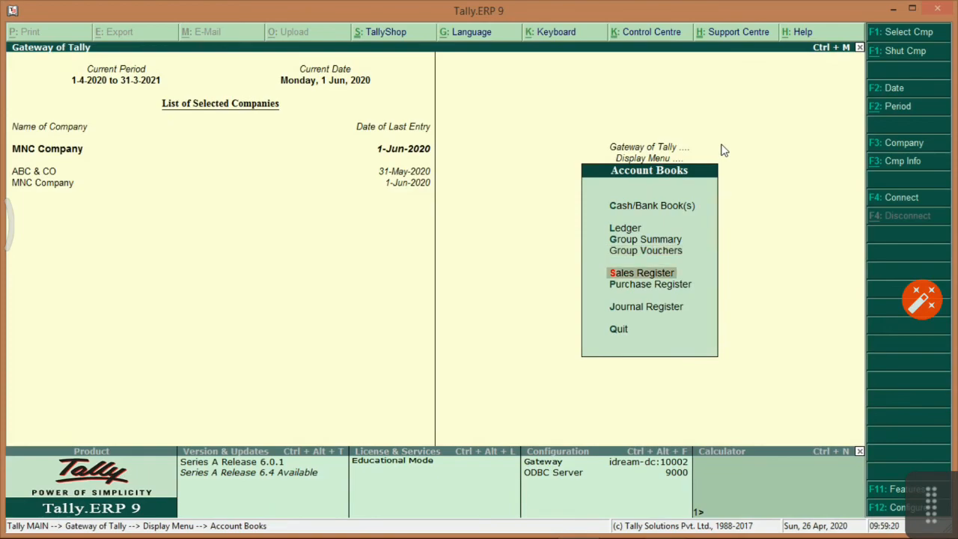
{"action": "key", "text": "Return"}
{"action": "key", "text": "Up"}
{"action": "key", "text": "Escape"}
{"action": "key", "text": "Down"}
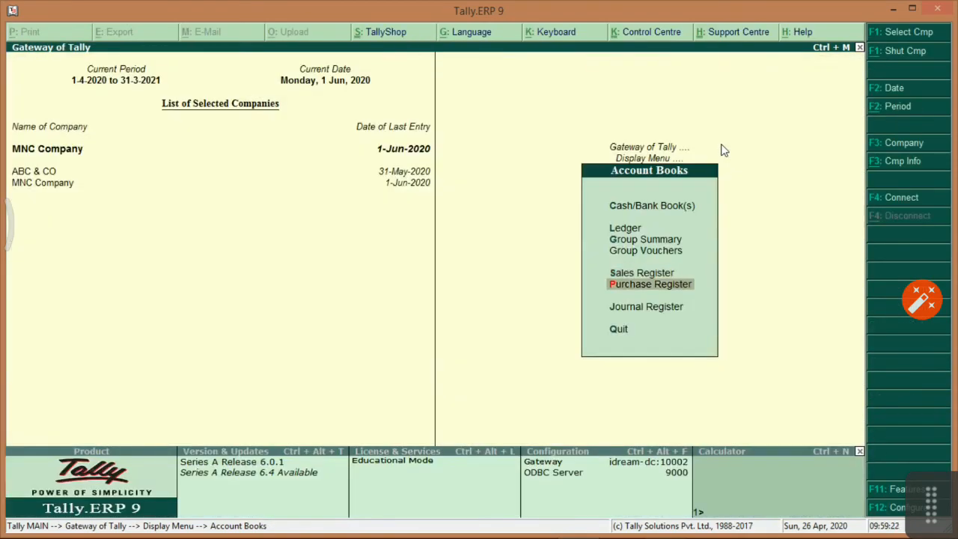
{"action": "key", "text": "Return"}
{"action": "key", "text": "Escape"}
{"action": "key", "text": "Up"}
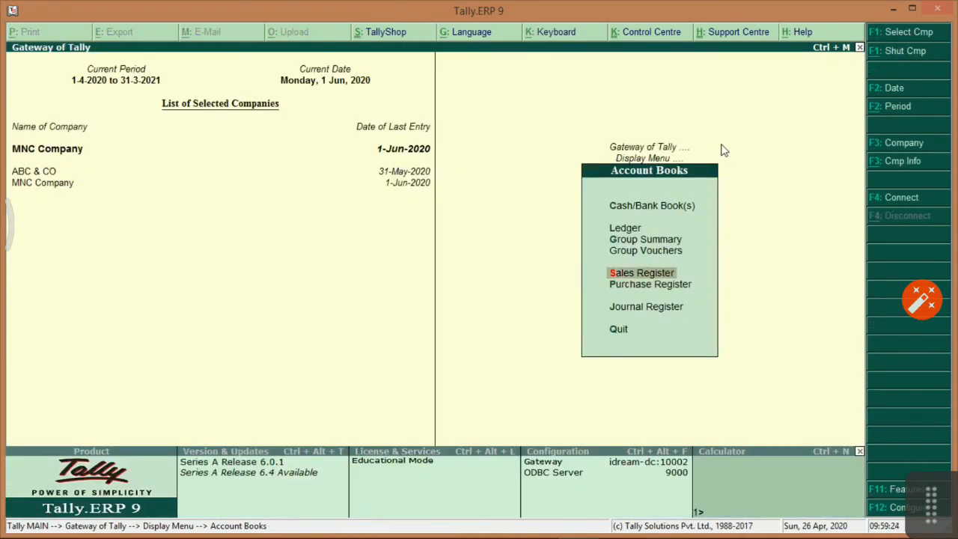
Browse the Journal Register choices to Debit Note Register, then open Statements of Accounts.
{"action": "key", "text": "Down"}
{"action": "key", "text": "Down"}
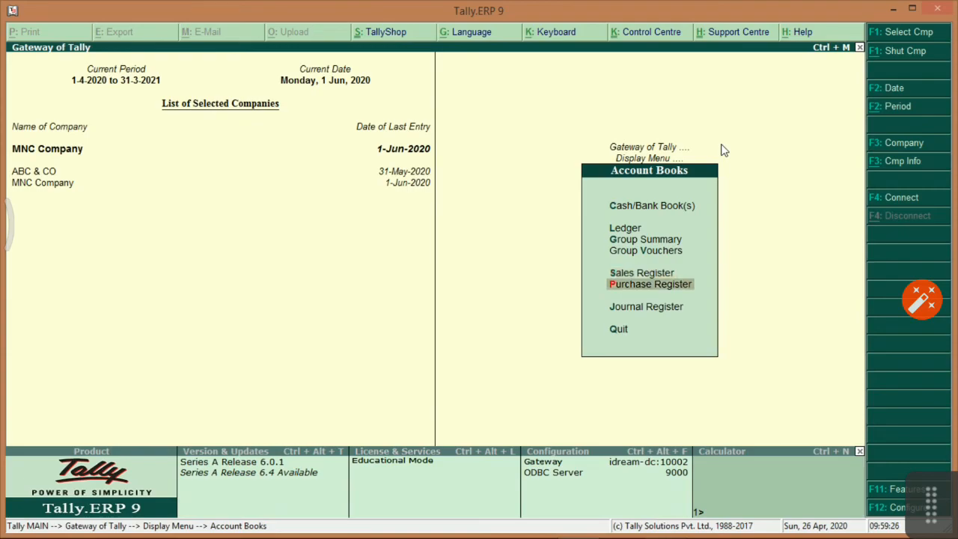
{"action": "key", "text": "Return"}
{"action": "key", "text": "Down"}
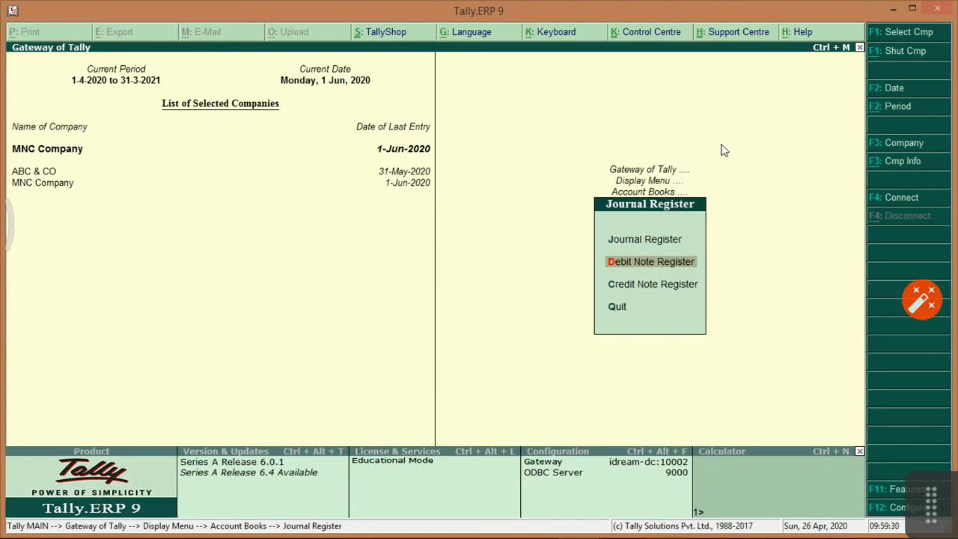
{"action": "key", "text": "Down"}
{"action": "key", "text": "Down"}
{"action": "key", "text": "Up"}
{"action": "key", "text": "Up"}
{"action": "key", "text": "Up"}
{"action": "key", "text": "Down"}
{"action": "key", "text": "Down"}
{"action": "key", "text": "Escape"}
{"action": "key", "text": "Escape"}
{"action": "key", "text": "Down"}
{"action": "key", "text": "Return"}
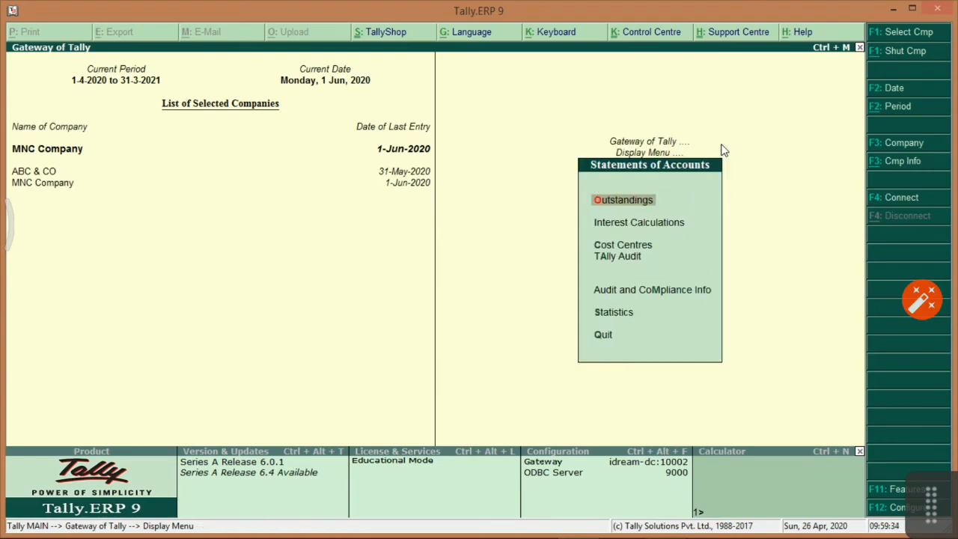
{"action": "key", "text": "Down"}
Open the Bills Receivable outstanding report from the Outstandings menu.
{"action": "key", "text": "Up"}
{"action": "key", "text": "Return"}
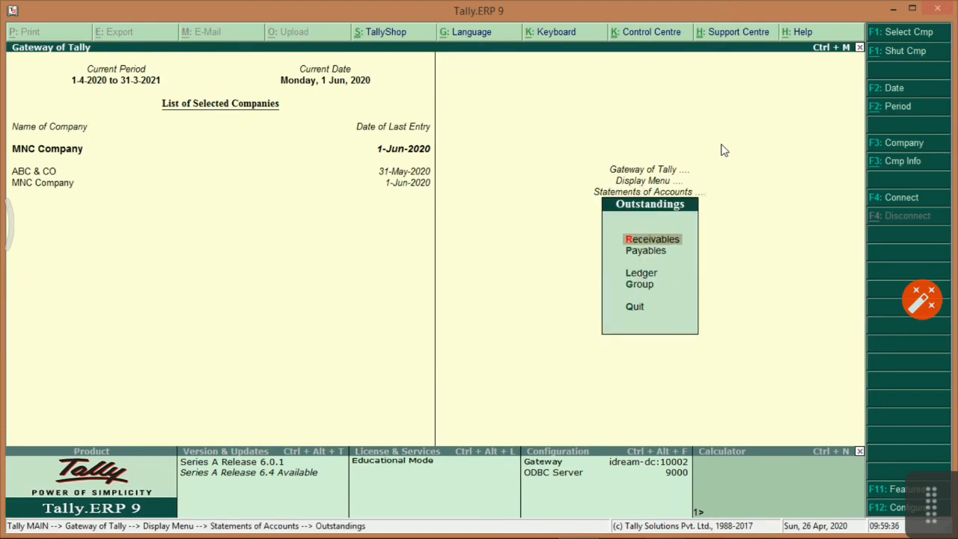
{"action": "key", "text": "g"}
{"action": "key", "text": "Down"}
{"action": "key", "text": "Down"}
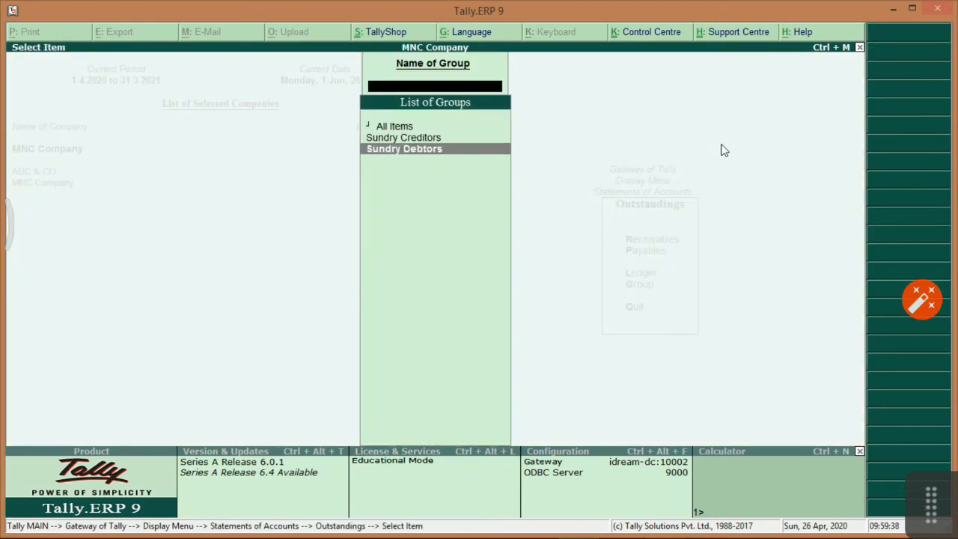
{"action": "key", "text": "Up"}
{"action": "key", "text": "Return"}
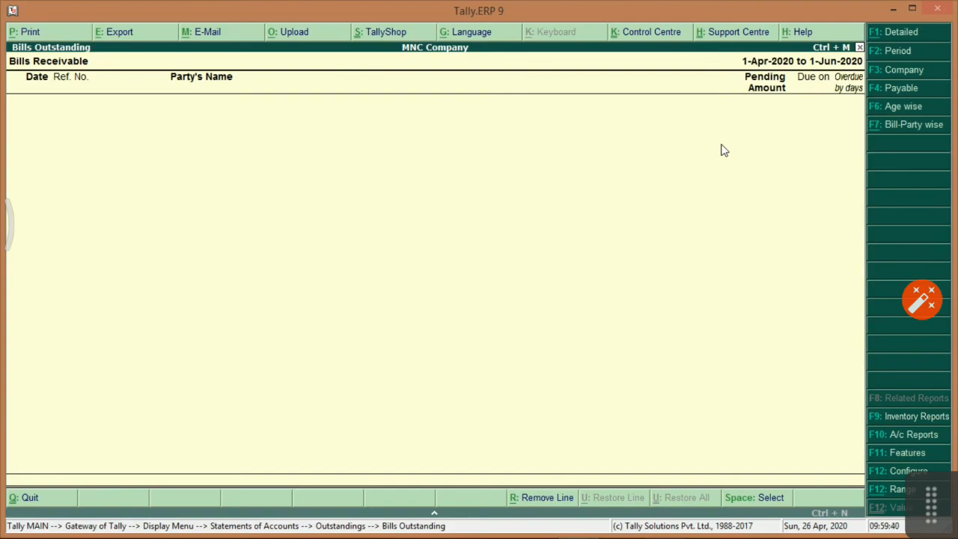
Age receivables by bill date into 90, 180 and 360 day bands.
{"action": "left_click", "coordinate": [910, 111]}
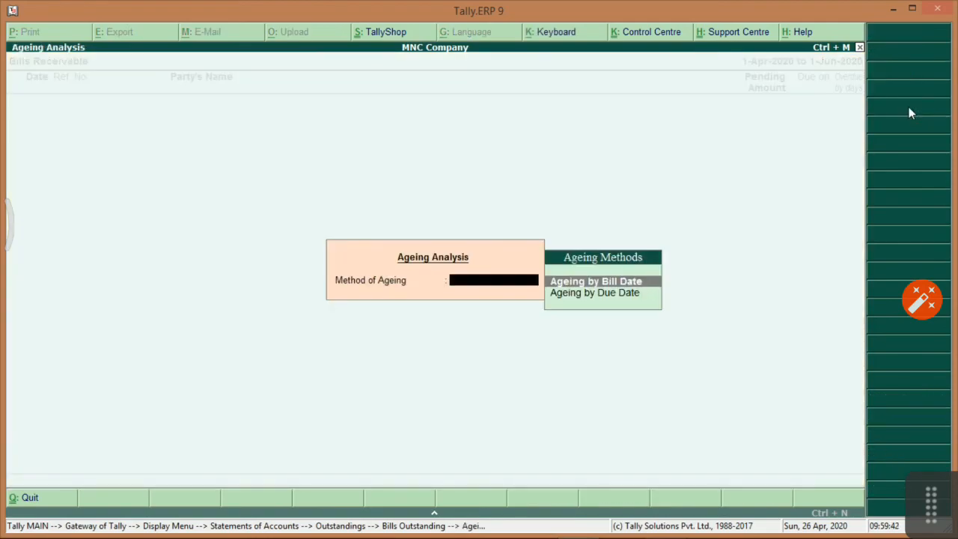
{"action": "key", "text": "Return"}
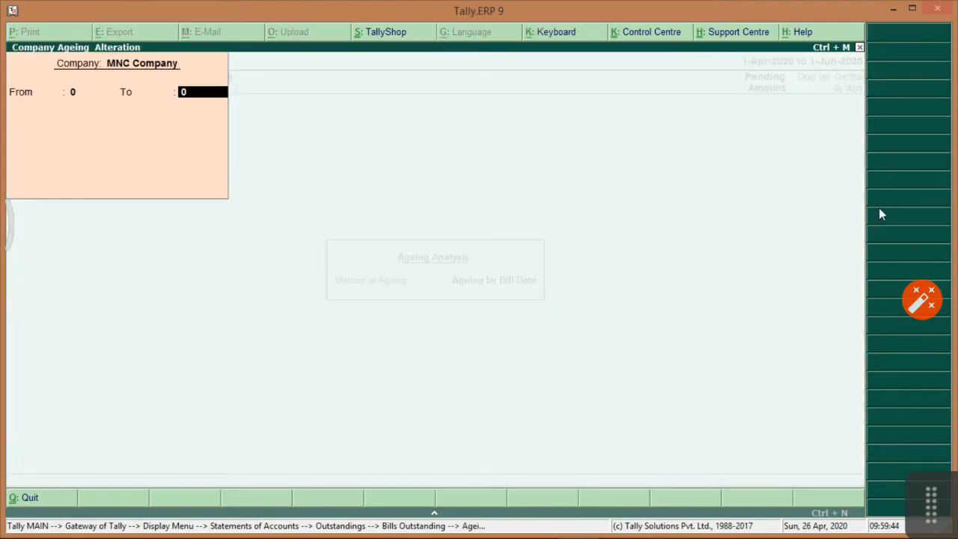
{"action": "type", "text": "90"}
{"action": "key", "text": "Return"}
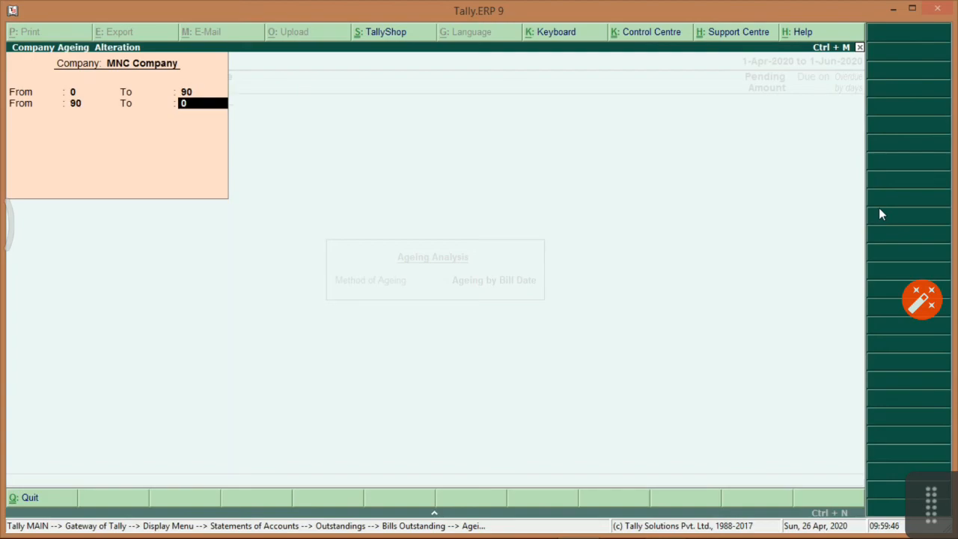
{"action": "type", "text": "180"}
{"action": "key", "text": "Return"}
{"action": "type", "text": "360"}
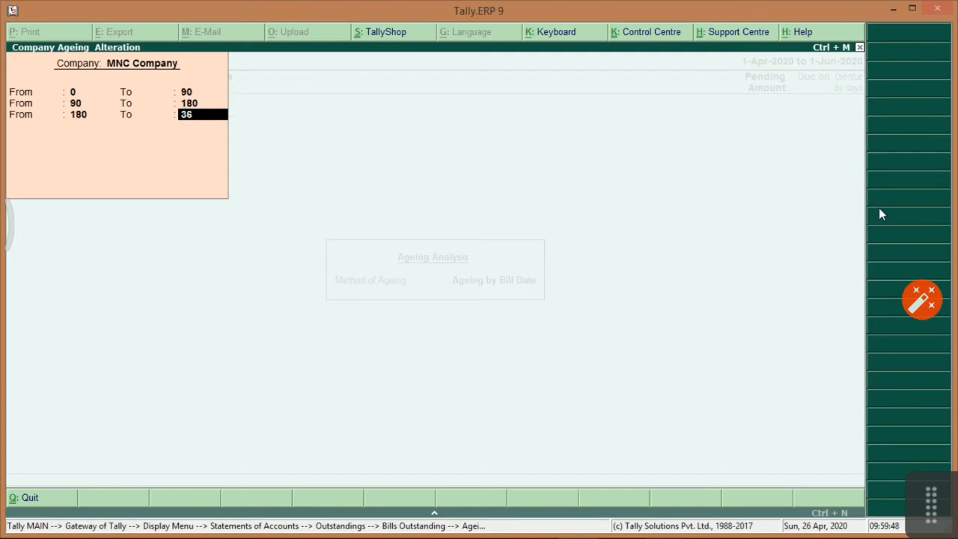
{"action": "key", "text": "Return"}
{"action": "key", "text": "Return"}
{"action": "key", "text": "Return"}
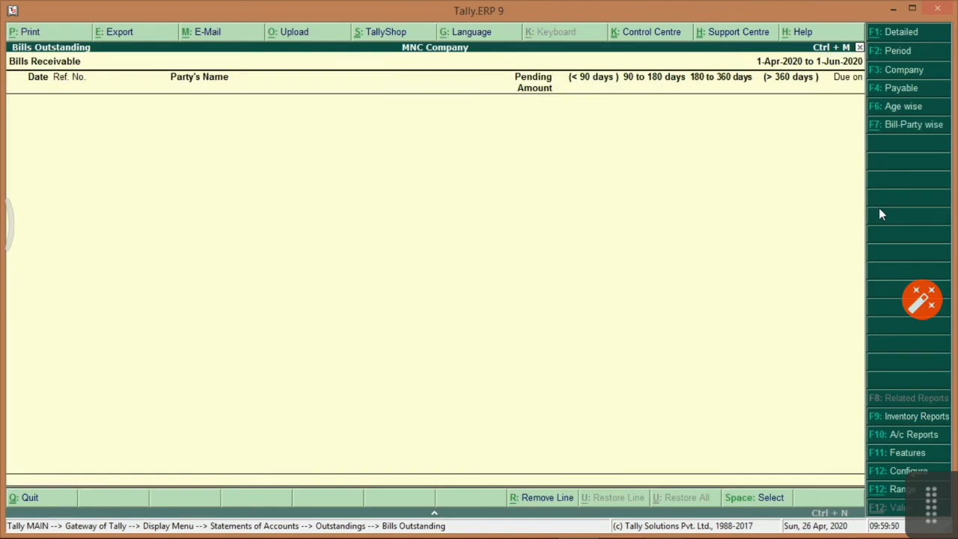
{"action": "key", "text": "Escape"}
{"action": "key", "text": "Escape"}
{"action": "key", "text": "Escape"}
Age Sundry Creditors' bills payable by bill date with the same 90/180/360 bands.
{"action": "key", "text": "Return"}
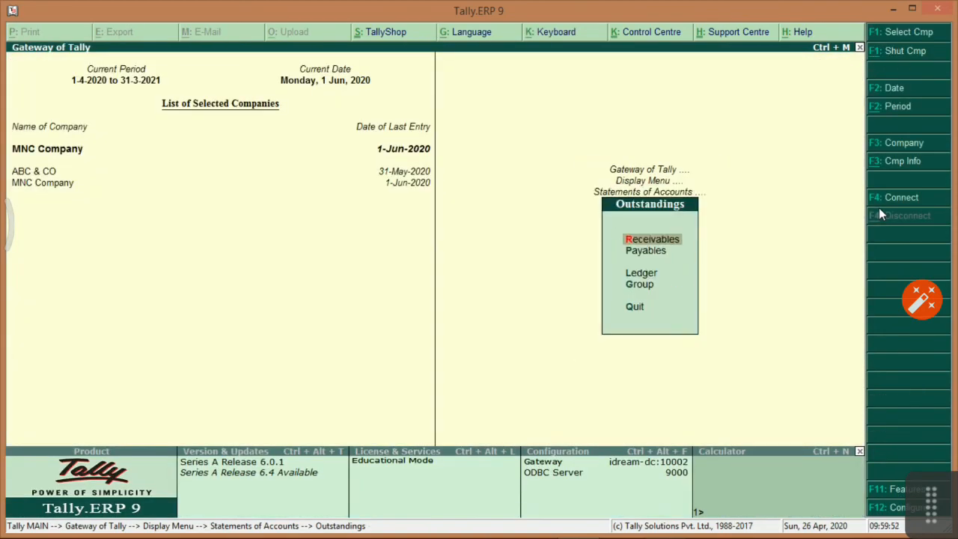
{"action": "key", "text": "g"}
{"action": "key", "text": "Down"}
{"action": "key", "text": "Return"}
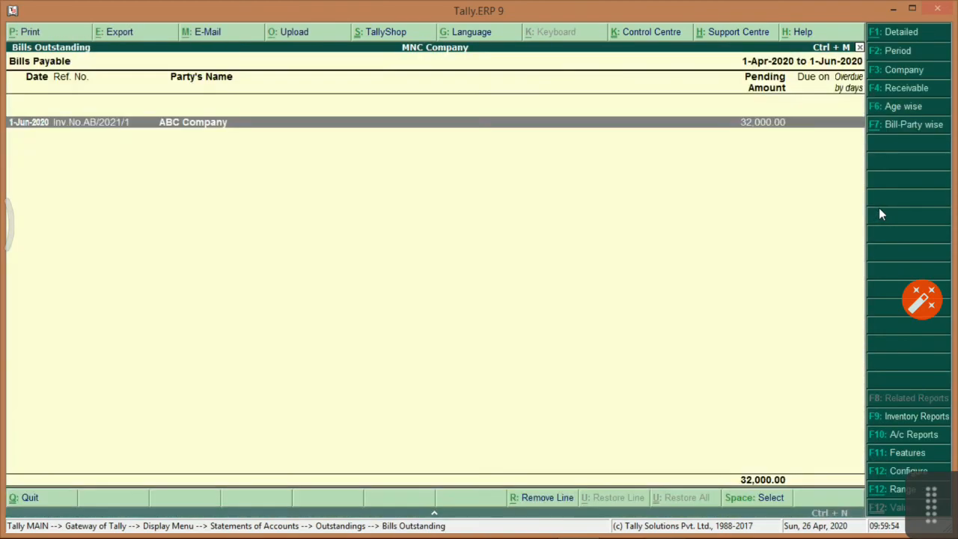
{"action": "left_click", "coordinate": [892, 107]}
{"action": "key", "text": "Return"}
{"action": "key", "text": "Return"}
{"action": "key", "text": "Return"}
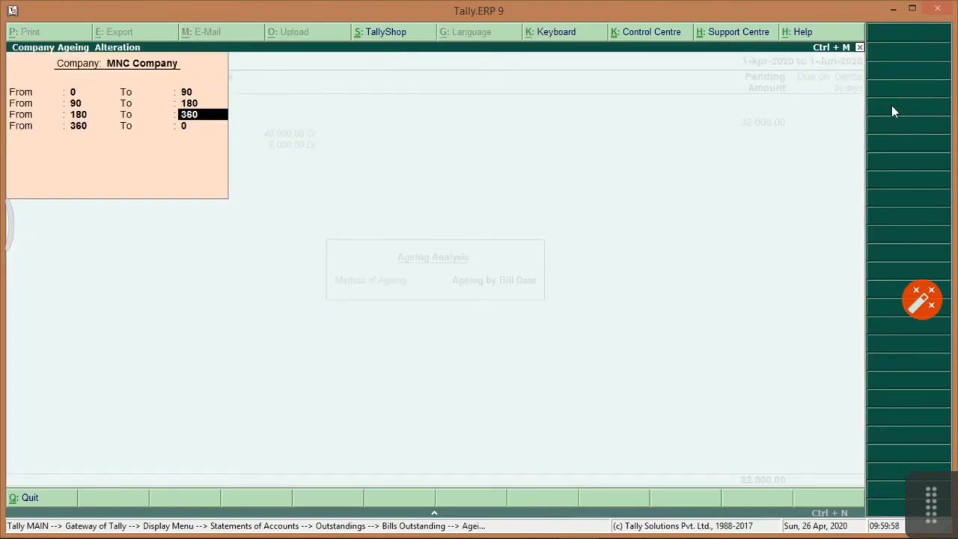
{"action": "key", "text": "Return"}
{"action": "key", "text": "Return"}
{"action": "key", "text": "Return"}
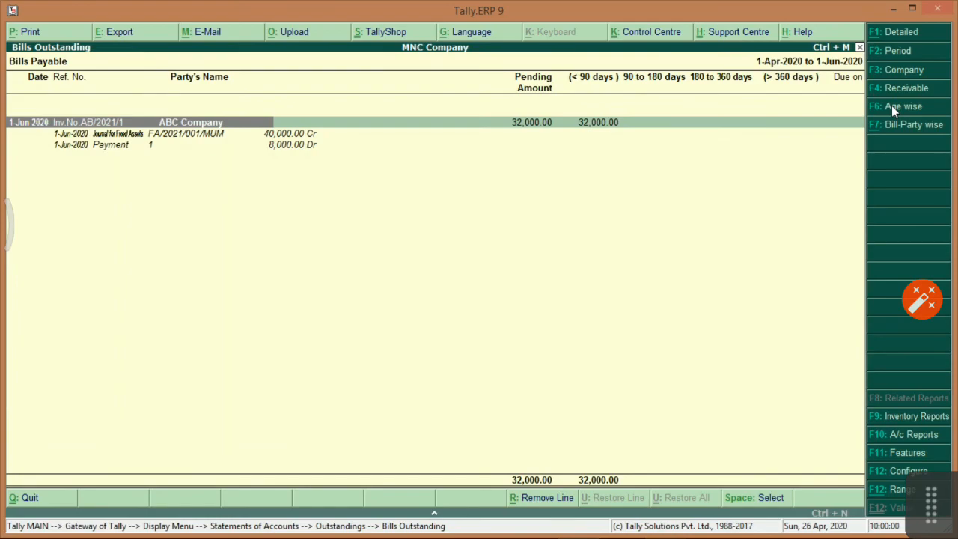
{"action": "key", "text": "Escape"}
{"action": "key", "text": "Escape"}
{"action": "key", "text": "Escape"}
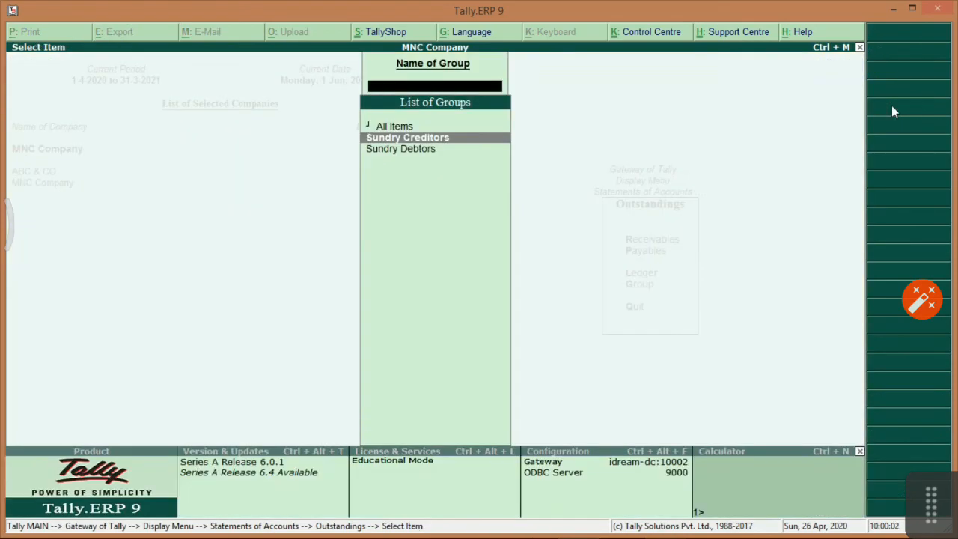
View the empty Interest Payable report under Interest Calculations.
{"action": "key", "text": "Down"}
{"action": "key", "text": "Return"}
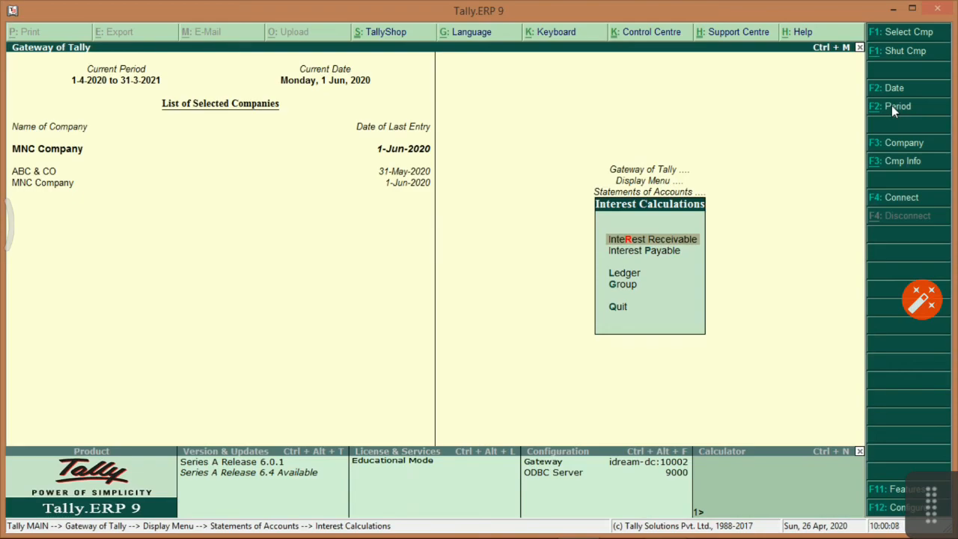
{"action": "key", "text": "Down"}
{"action": "key", "text": "Return"}
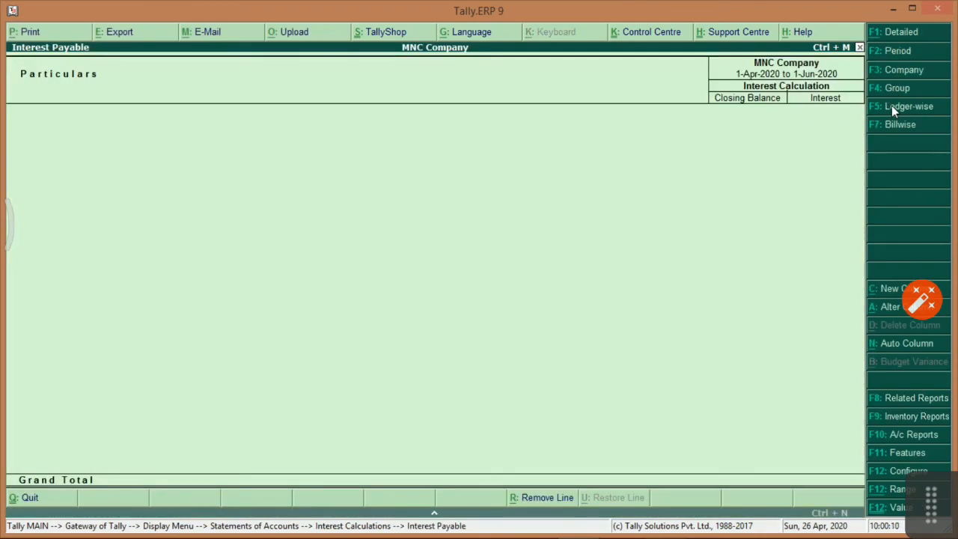
{"action": "key", "text": "Escape"}
Return to Statements of Accounts and glance at the Cost Centres menu.
{"action": "key", "text": "Down"}
{"action": "key", "text": "Escape"}
{"action": "key", "text": "Down"}
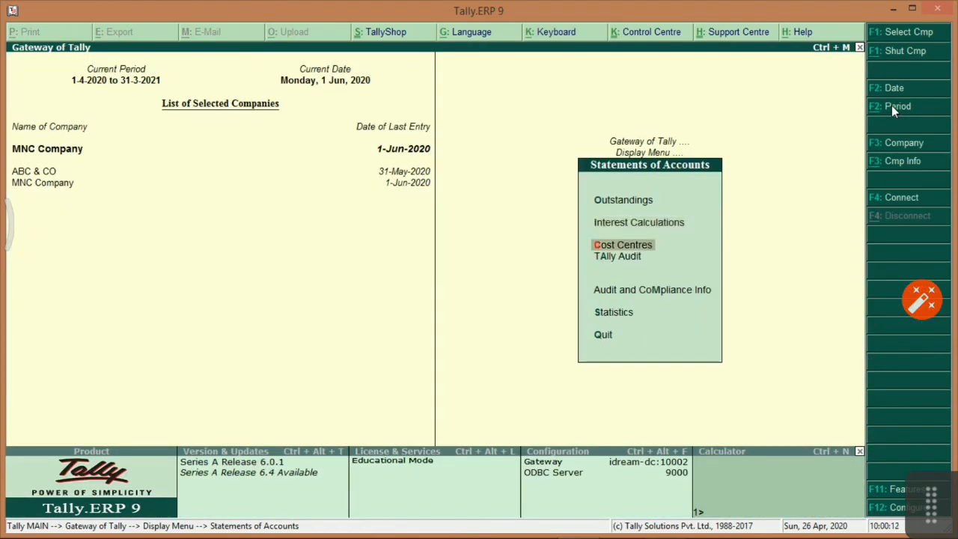
{"action": "key", "text": "Return"}
{"action": "key", "text": "Escape"}
Open Tally Audit and review the voucher-type audit statistics.
{"action": "key", "text": "Down"}
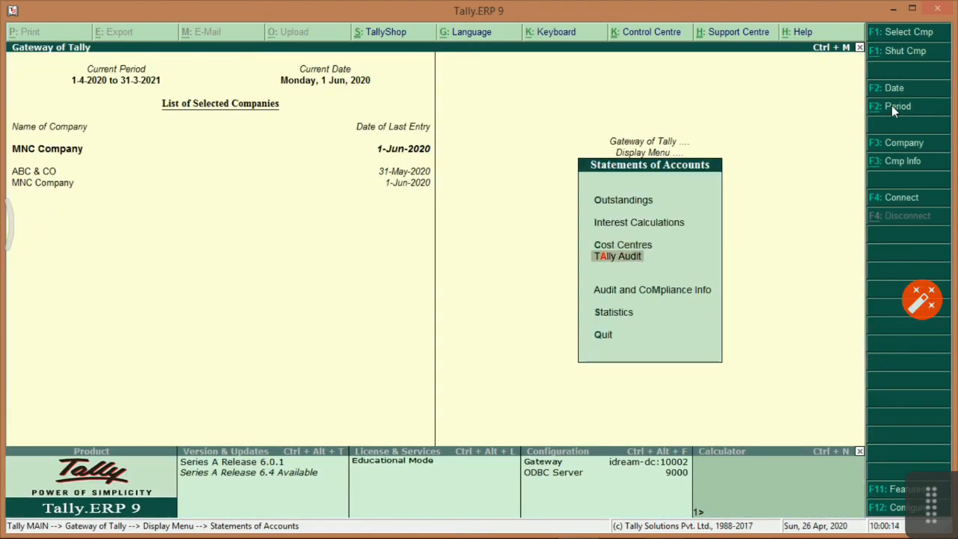
{"action": "key", "text": "Return"}
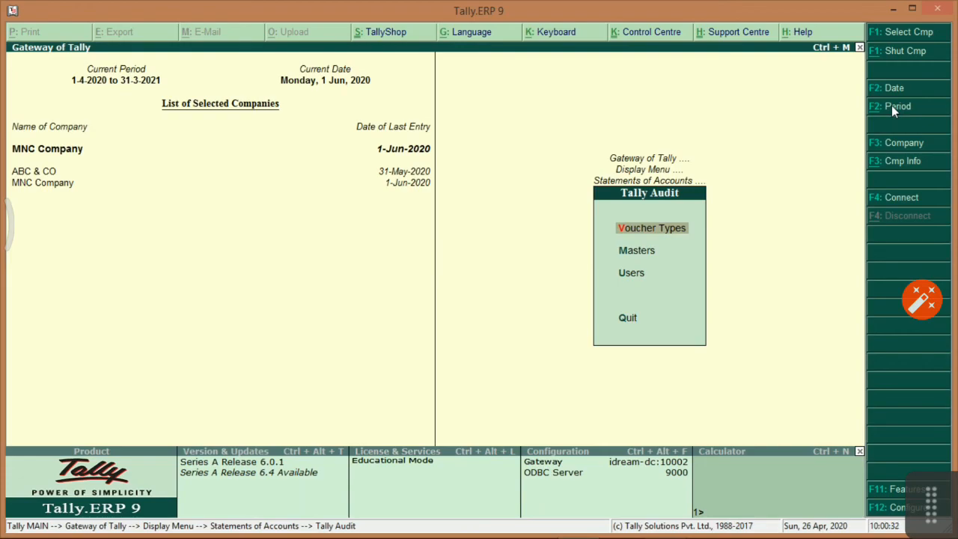
{"action": "key", "text": "Down"}
{"action": "key", "text": "Down"}
{"action": "key", "text": "Up"}
{"action": "key", "text": "Up"}
{"action": "key", "text": "Return"}
{"action": "key", "text": "Escape"}
Review the master-wise and user-wise audit statistics, then leave Tally Audit.
{"action": "key", "text": "Down"}
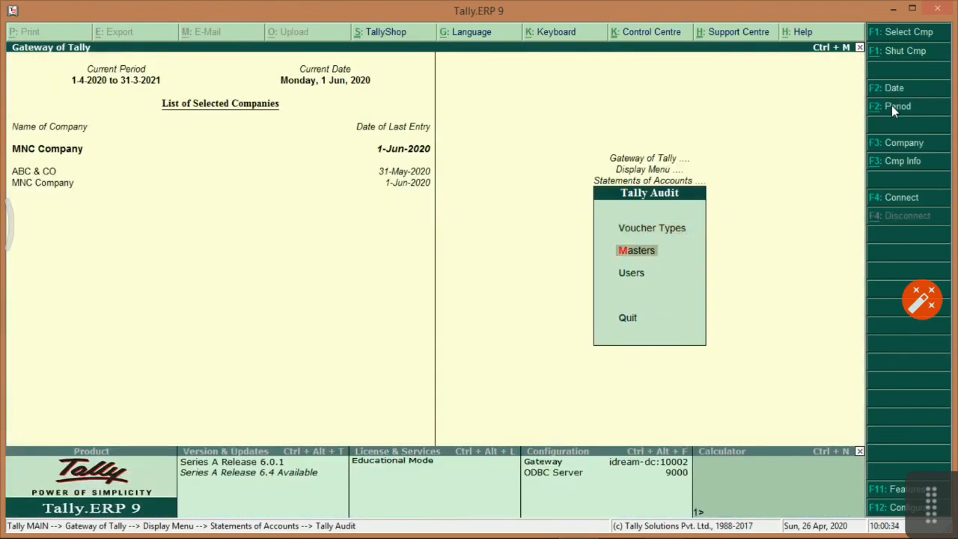
{"action": "key", "text": "Return"}
{"action": "key", "text": "Escape"}
{"action": "key", "text": "Down"}
{"action": "key", "text": "Return"}
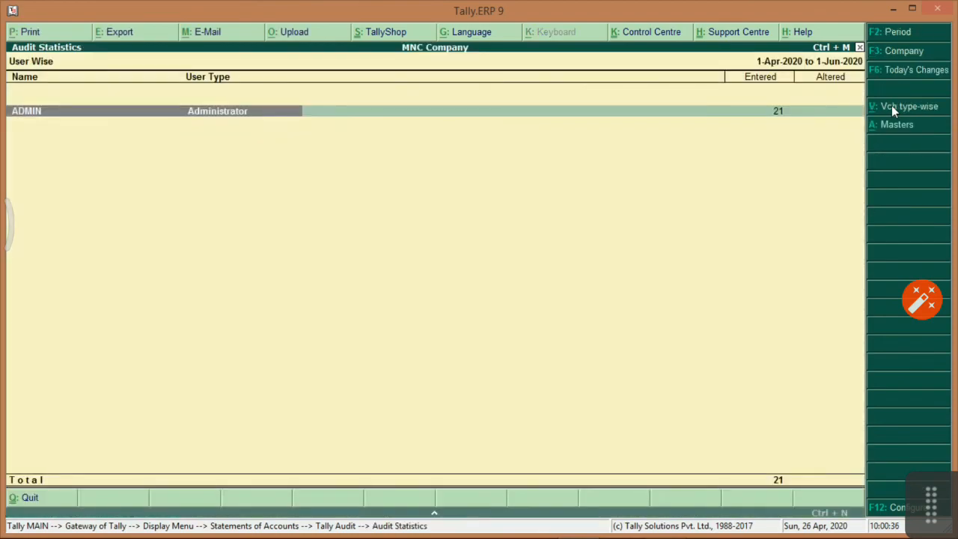
{"action": "key", "text": "Escape"}
{"action": "key", "text": "Down"}
{"action": "key", "text": "Return"}
View the Statutory Audit information under Audit and Compliance Info.
{"action": "key", "text": "Down"}
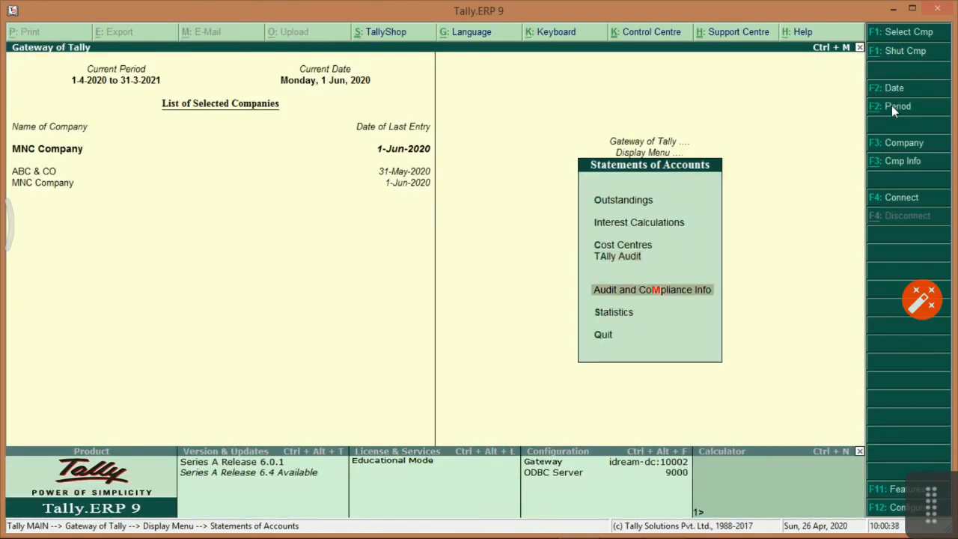
{"action": "key", "text": "Return"}
{"action": "key", "text": "Return"}
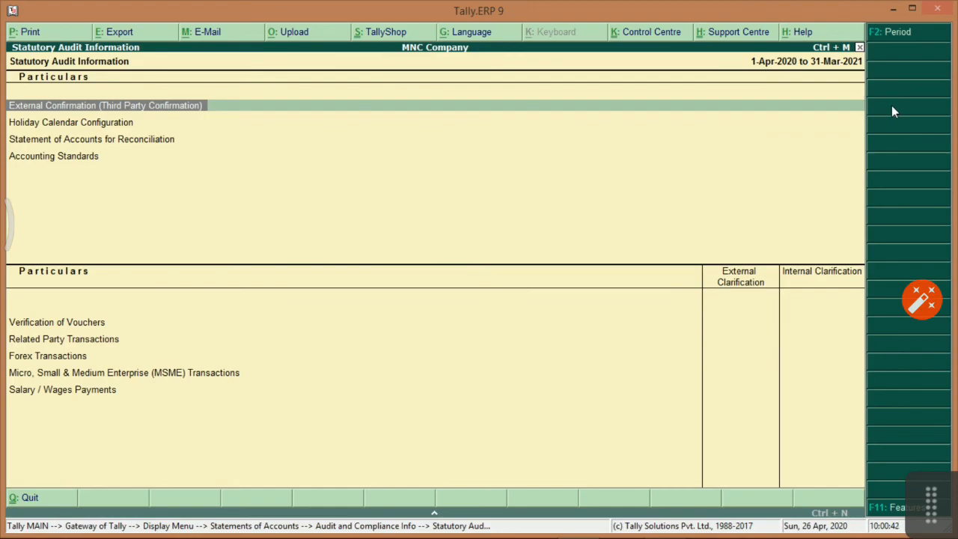
{"action": "key", "text": "Escape"}
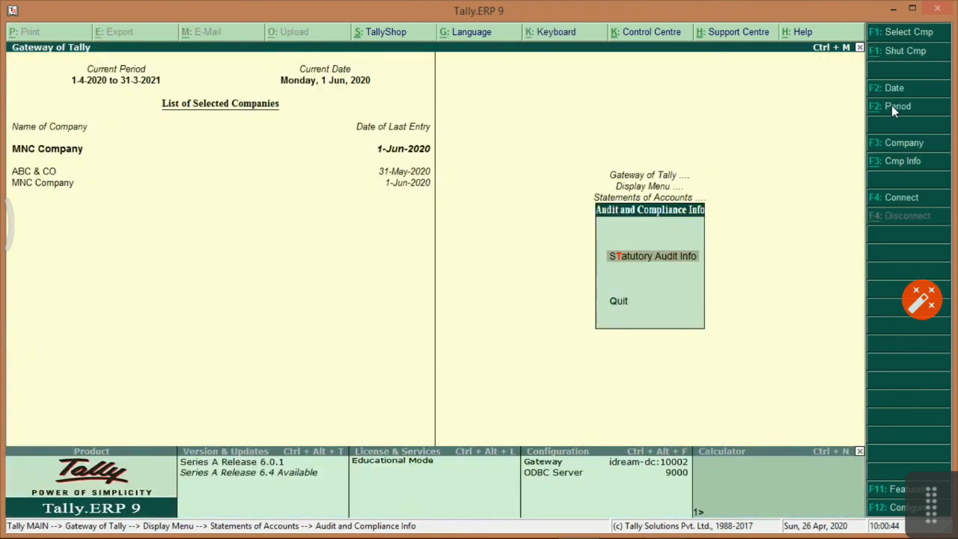
{"action": "key", "text": "Escape"}
View Statistics (9 vouchers, 12 ledgers), then open Statutory Reports showing GST.
{"action": "key", "text": "Down"}
{"action": "key", "text": "Return"}
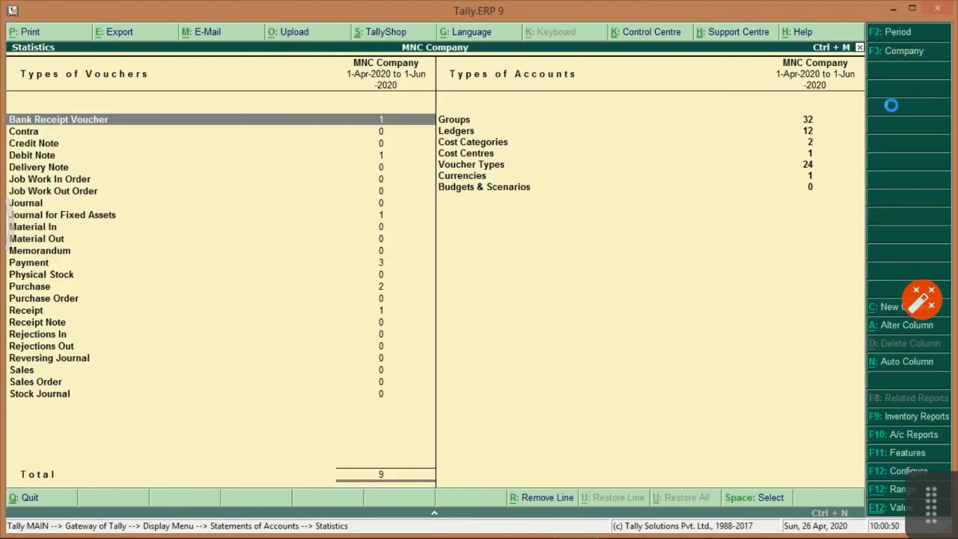
{"action": "key", "text": "Escape"}
{"action": "key", "text": "Escape"}
{"action": "key", "text": "Down"}
{"action": "key", "text": "Return"}
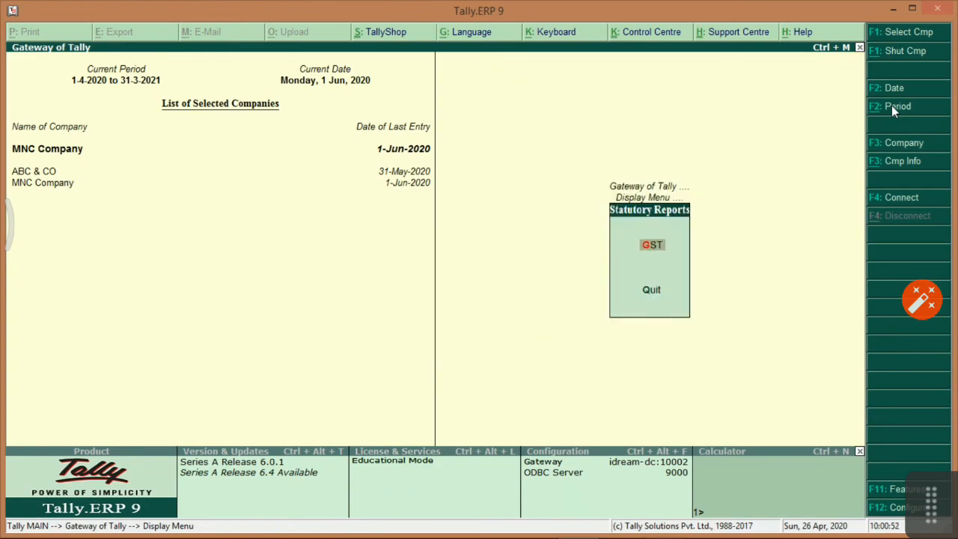
Scroll the XPS notes through the Statements of Accounts and Statutory Reports charts.
{"action": "key", "text": "alt+Tab"}
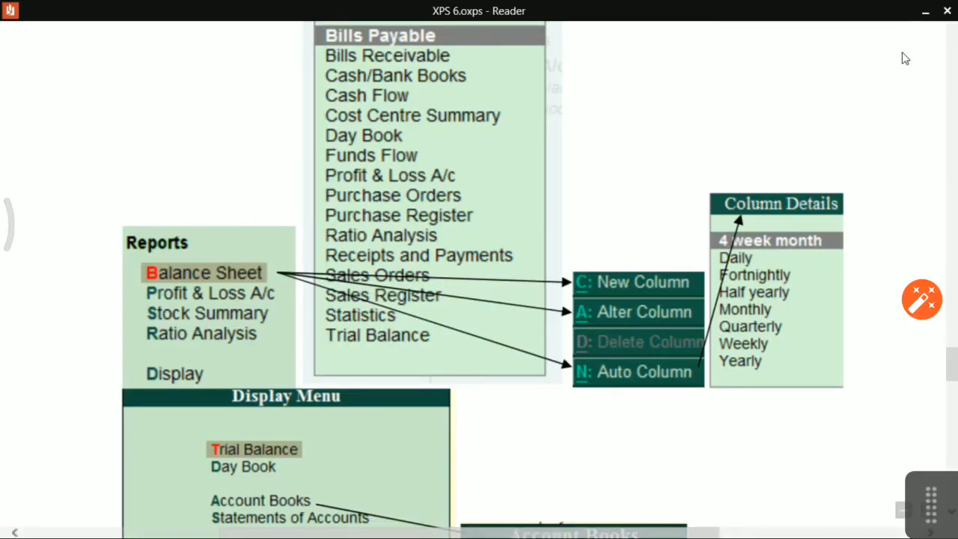
{"action": "scroll", "coordinate": [835, 233], "scroll_direction": "down", "scroll_amount": 5}
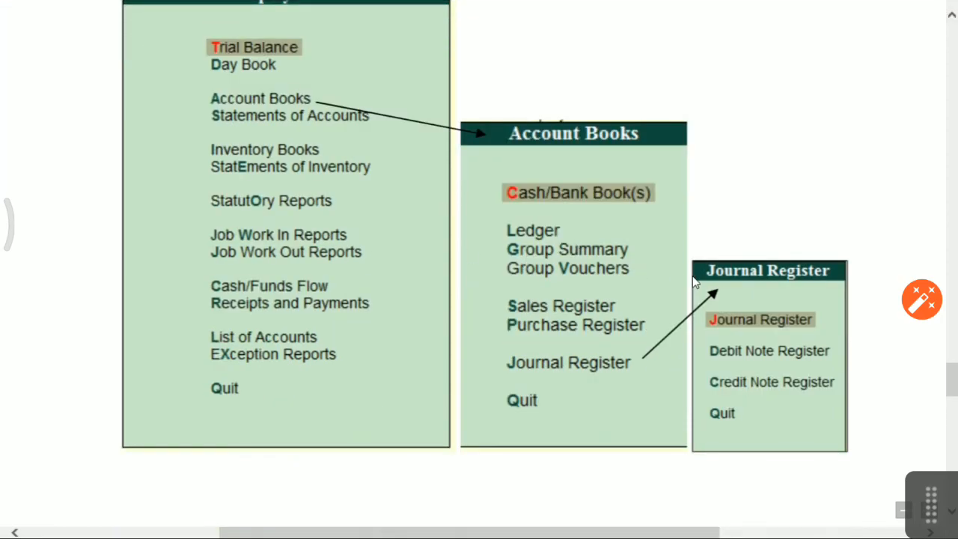
{"action": "scroll", "coordinate": [692, 277], "scroll_direction": "down", "scroll_amount": 1}
{"action": "scroll", "coordinate": [692, 276], "scroll_direction": "down", "scroll_amount": 2}
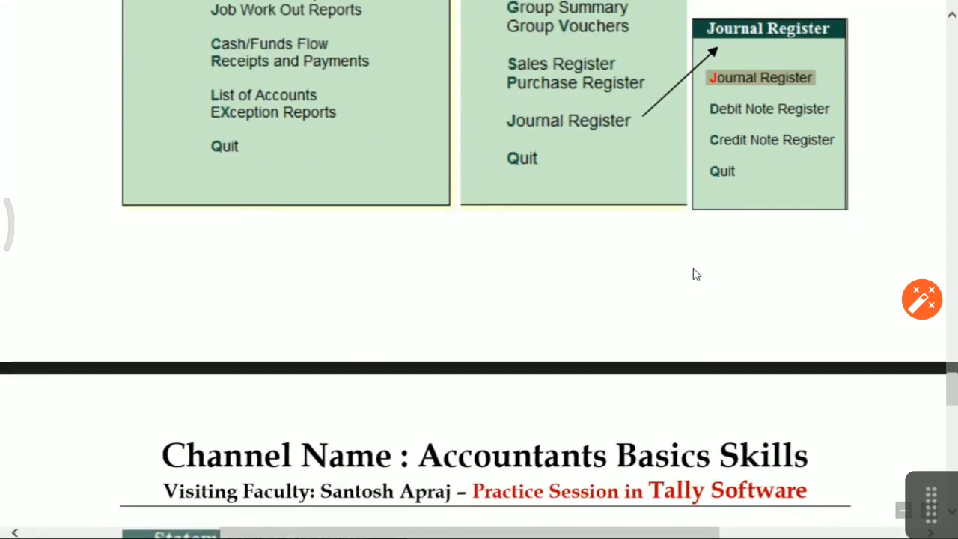
{"action": "scroll", "coordinate": [695, 274], "scroll_direction": "down", "scroll_amount": 2}
{"action": "scroll", "coordinate": [694, 273], "scroll_direction": "down", "scroll_amount": 3}
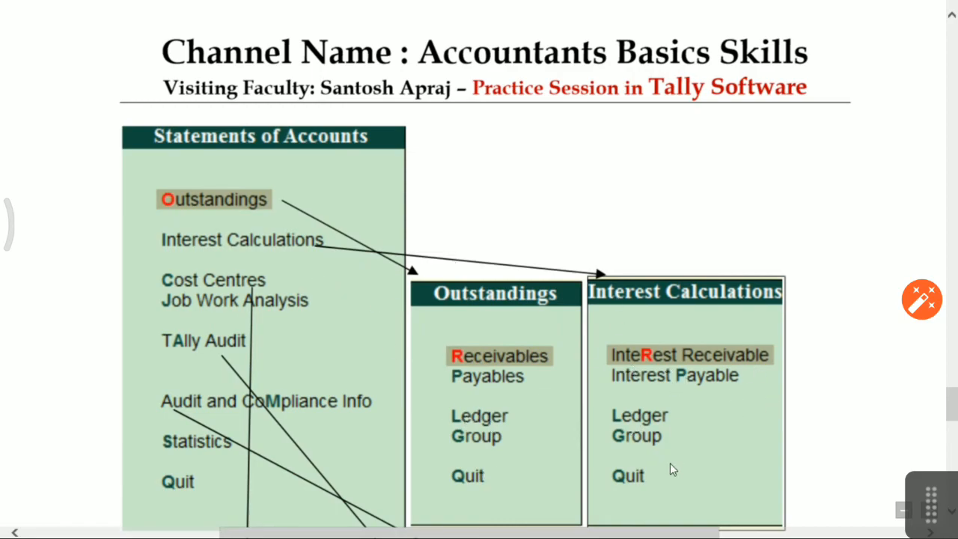
{"action": "scroll", "coordinate": [627, 464], "scroll_direction": "down", "scroll_amount": 1}
{"action": "scroll", "coordinate": [627, 464], "scroll_direction": "down", "scroll_amount": 4}
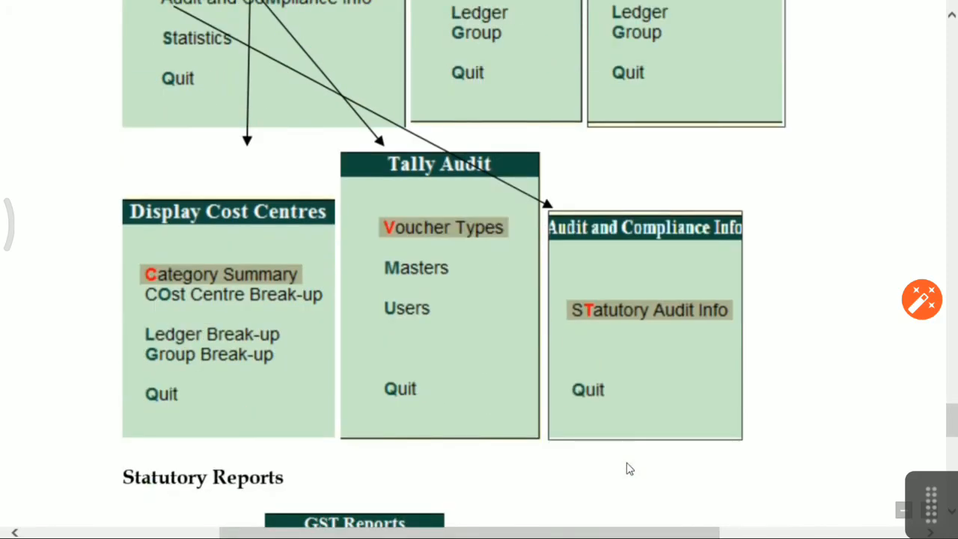
{"action": "scroll", "coordinate": [237, 259], "scroll_direction": "up", "scroll_amount": 3}
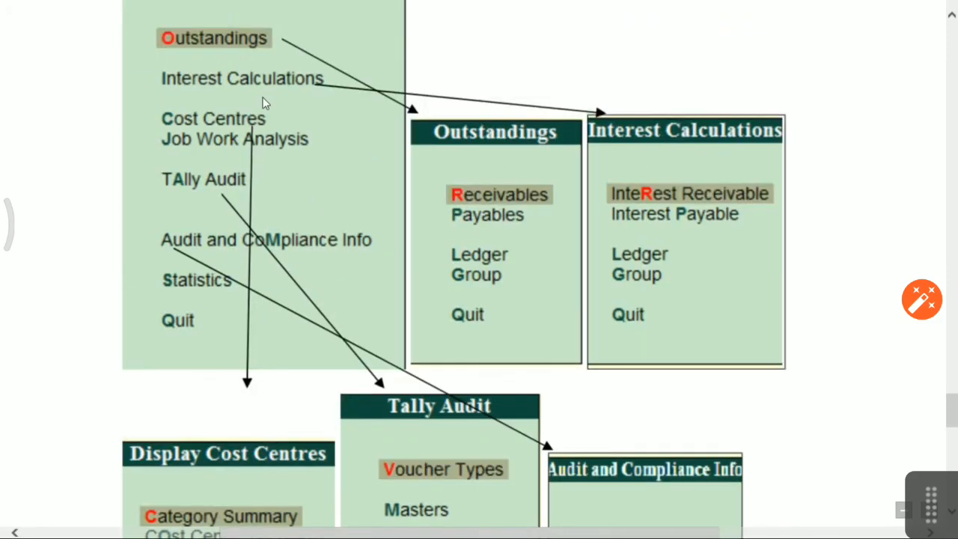
{"action": "scroll", "coordinate": [284, 426], "scroll_direction": "down", "scroll_amount": 2}
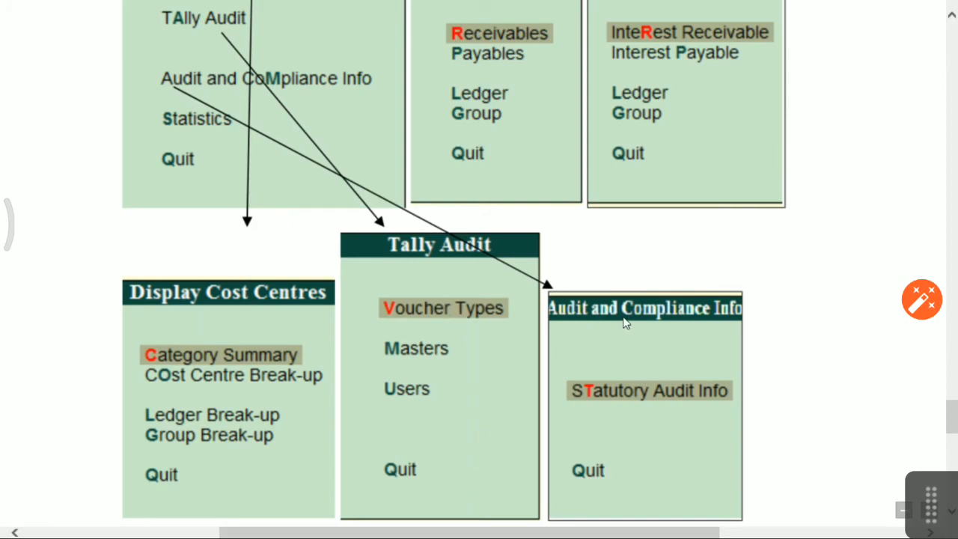
{"action": "scroll", "coordinate": [676, 402], "scroll_direction": "down", "scroll_amount": 5}
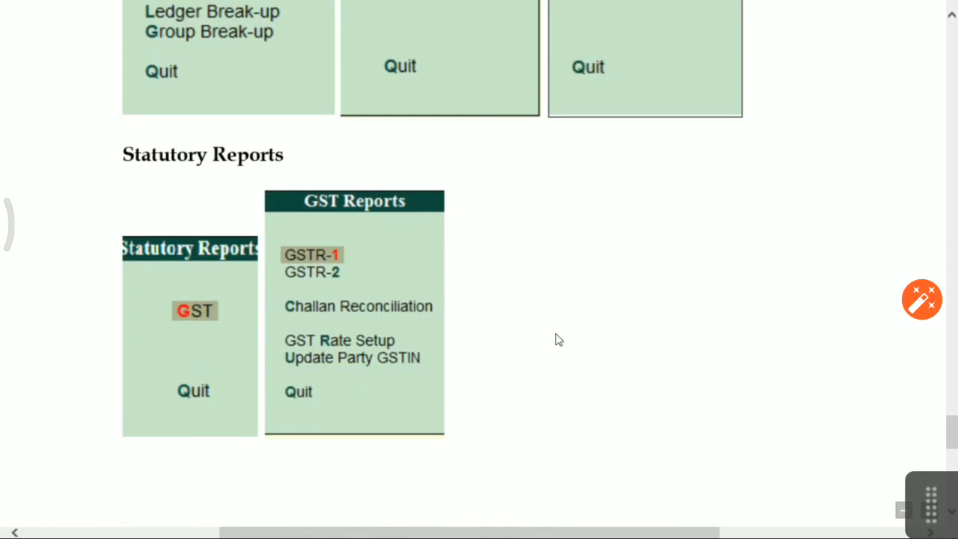
Compare Tally's GST Reports list (GSTR-1, GSTR-2) with the notes.
{"action": "key", "text": "alt+Tab"}
{"action": "key", "text": "Return"}
{"action": "key", "text": "Down"}
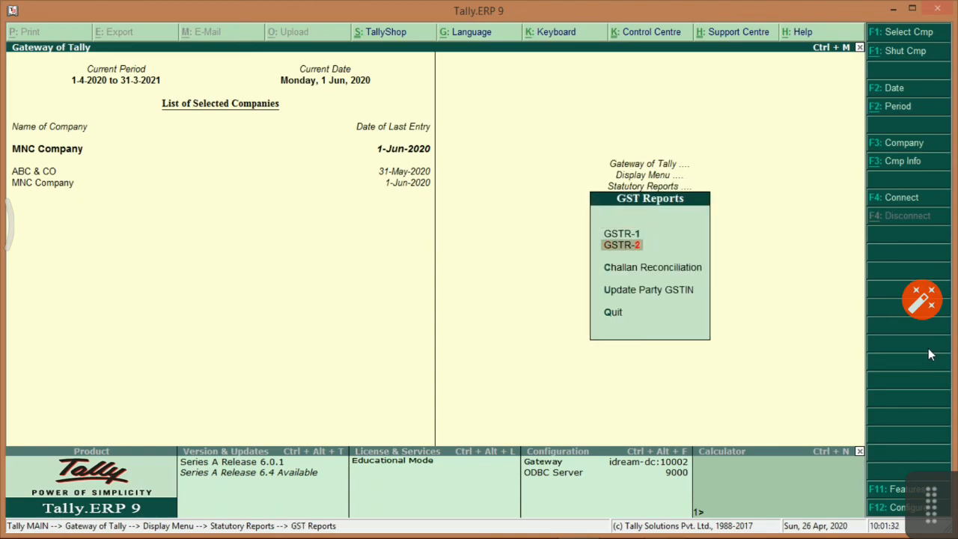
{"action": "key", "text": "Down"}
{"action": "key", "text": "Up"}
{"action": "key", "text": "Up"}
{"action": "key", "text": "Escape"}
{"action": "key", "text": "alt+Tab"}
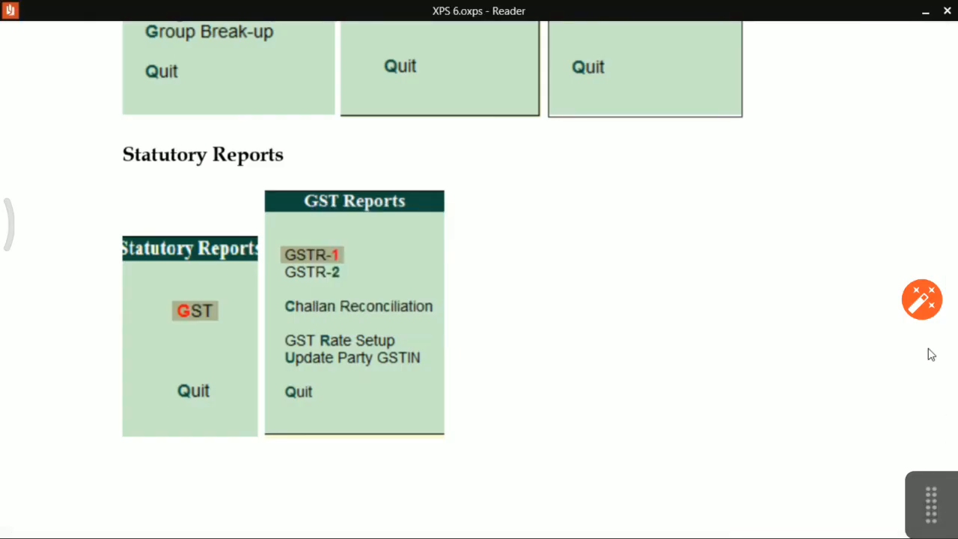
{"action": "scroll", "coordinate": [931, 354], "scroll_direction": "down", "scroll_amount": 5}
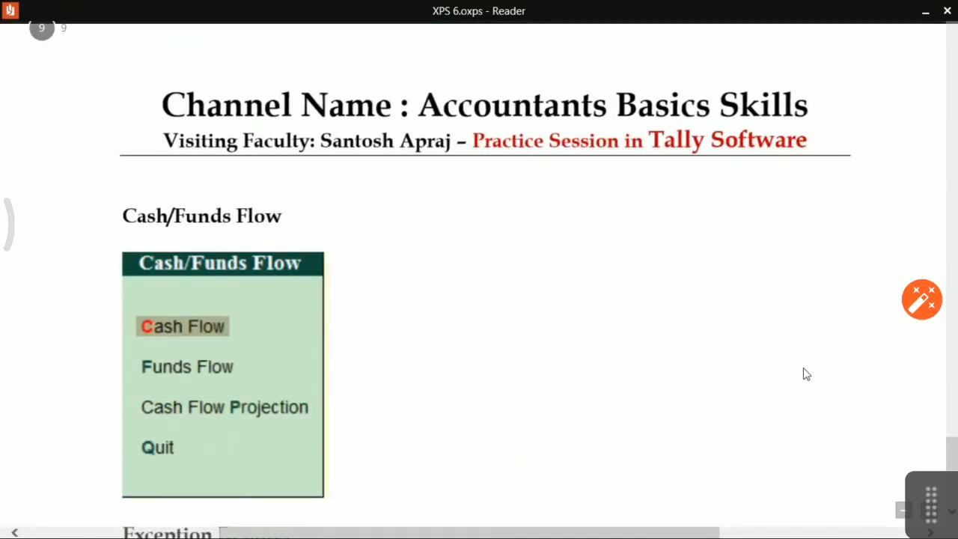
Open the Cash/Funds Flow reports and view the Cash Flow report.
{"action": "key", "text": "alt+Tab"}
{"action": "key", "text": "Escape"}
{"action": "key", "text": "Down"}
{"action": "key", "text": "Down"}
{"action": "key", "text": "Down"}
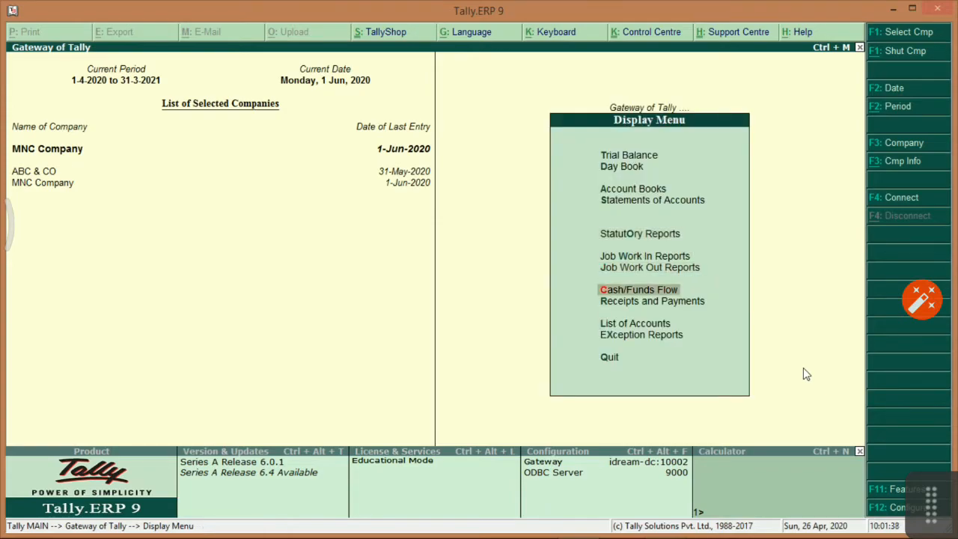
{"action": "key", "text": "Return"}
{"action": "key", "text": "Down"}
{"action": "key", "text": "Down"}
{"action": "key", "text": "Up"}
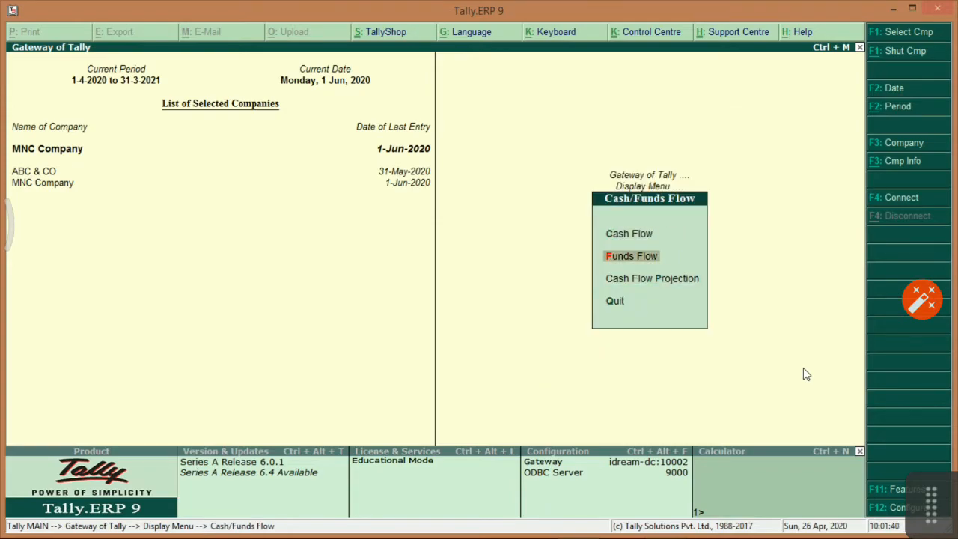
{"action": "key", "text": "Up"}
{"action": "key", "text": "alt+Tab"}
{"action": "key", "text": "alt+Tab"}
{"action": "key", "text": "Return"}
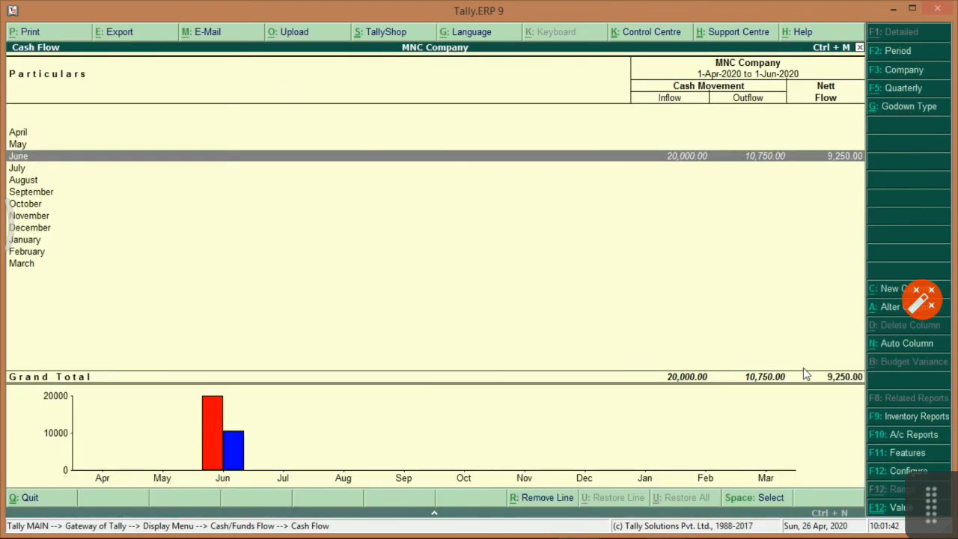
{"action": "key", "text": "Escape"}
View the Funds Flow and Cash Flow Projection reports.
{"action": "key", "text": "Down"}
{"action": "key", "text": "Return"}
{"action": "key", "text": "Escape"}
{"action": "key", "text": "Down"}
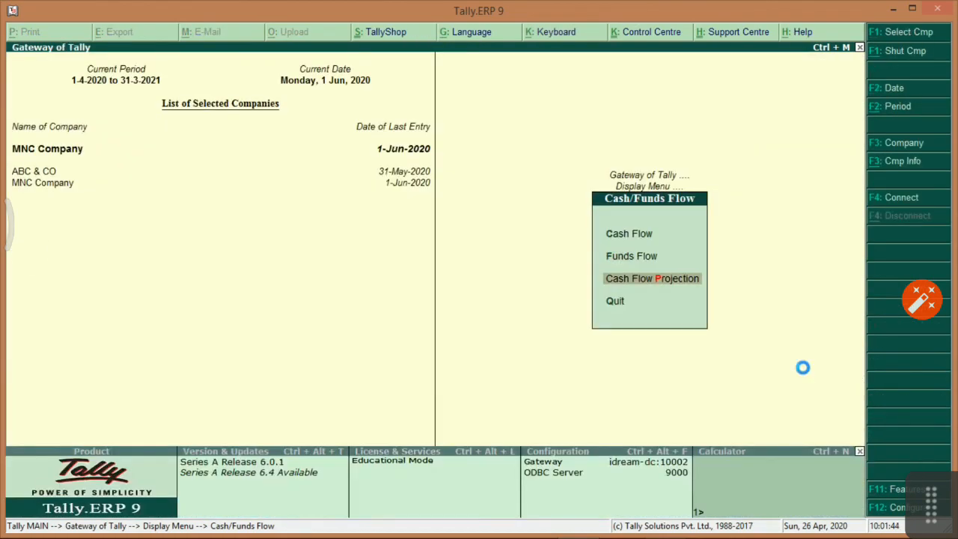
{"action": "key", "text": "Return"}
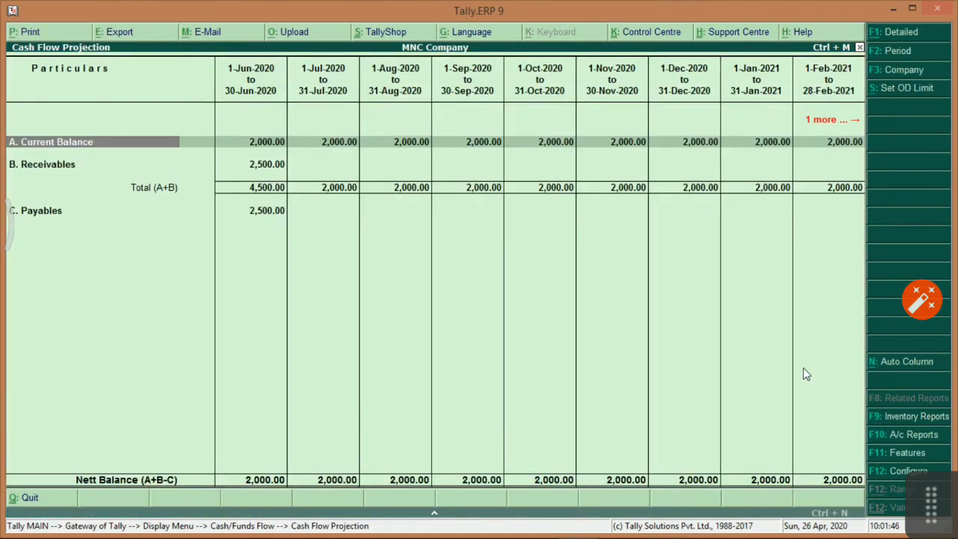
{"action": "key", "text": "Escape"}
{"action": "key", "text": "Escape"}
Check the notes, then display MNC Company's Receipts and Payments (20,000.00 Indirect Incomes).
{"action": "key", "text": "alt+Tab"}
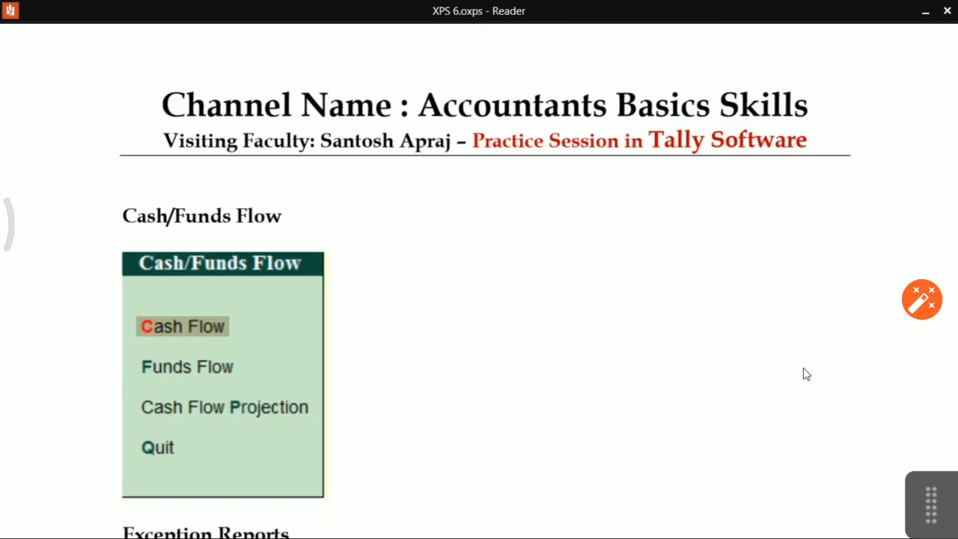
{"action": "scroll", "coordinate": [794, 368], "scroll_direction": "down", "scroll_amount": 5}
{"action": "key", "text": "alt+Tab"}
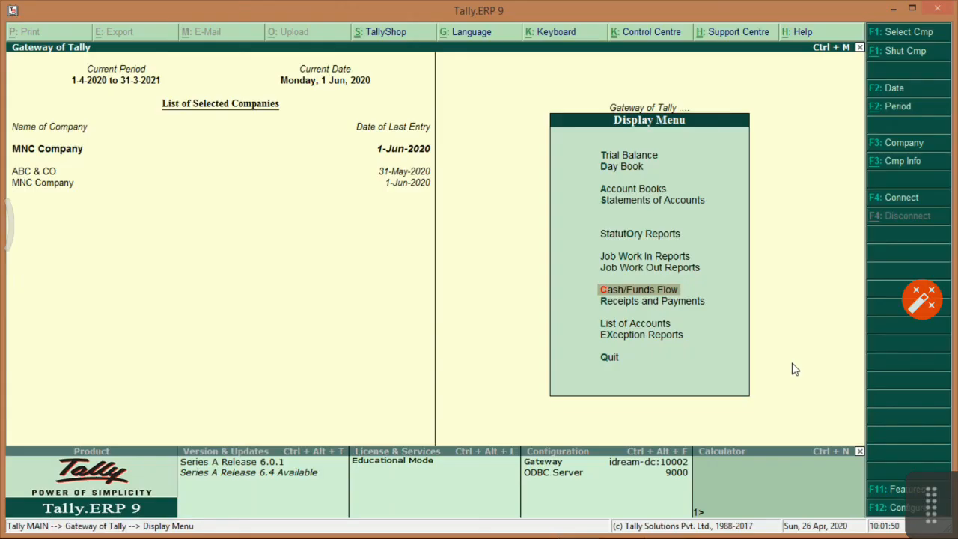
{"action": "key", "text": "Down"}
{"action": "key", "text": "Up"}
{"action": "key", "text": "Down"}
{"action": "key", "text": "Return"}
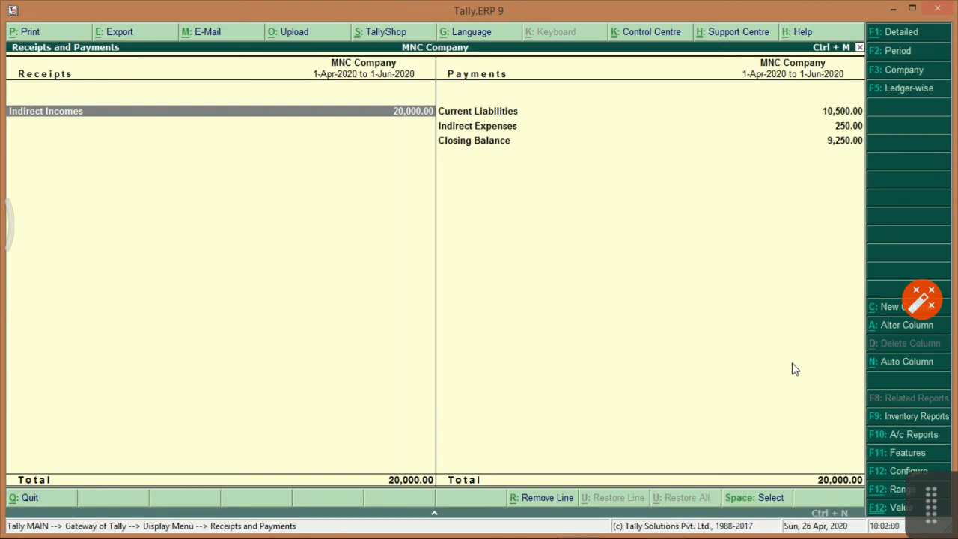
Leave Receipts and Payments and view the List of Accounts.
{"action": "key", "text": "Escape"}
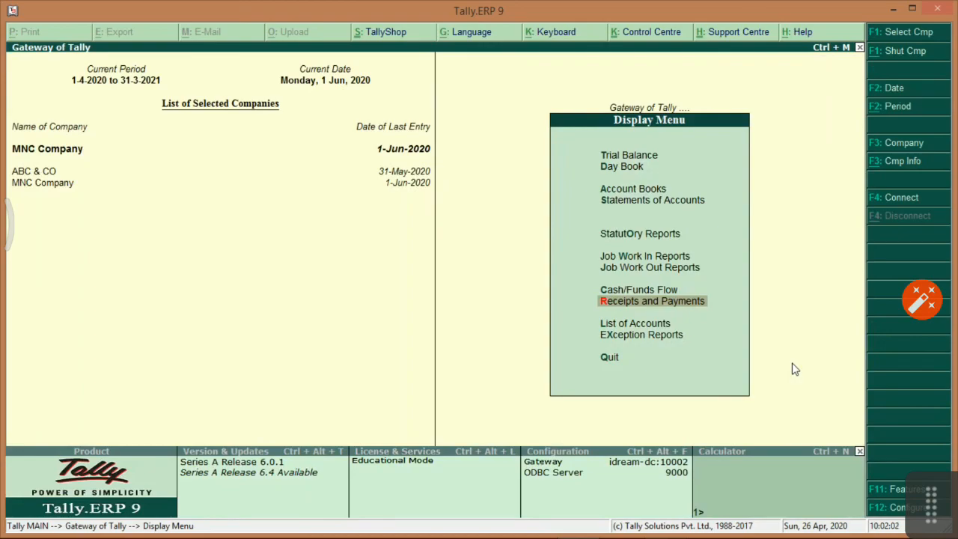
{"action": "key", "text": "Down"}
{"action": "key", "text": "Return"}
{"action": "key", "text": "Escape"}
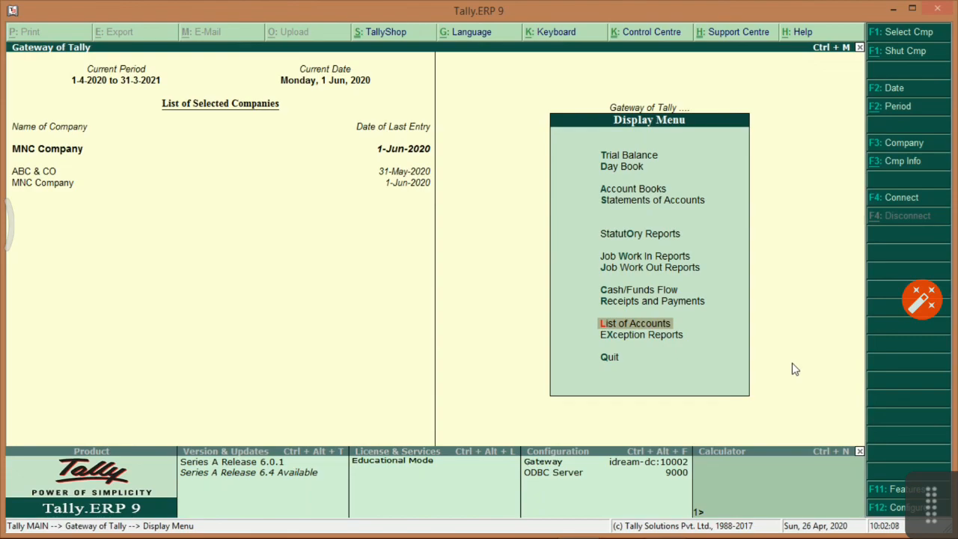
Browse the Exception Reports items and compare them with the notes' chart.
{"action": "key", "text": "Down"}
{"action": "key", "text": "Return"}
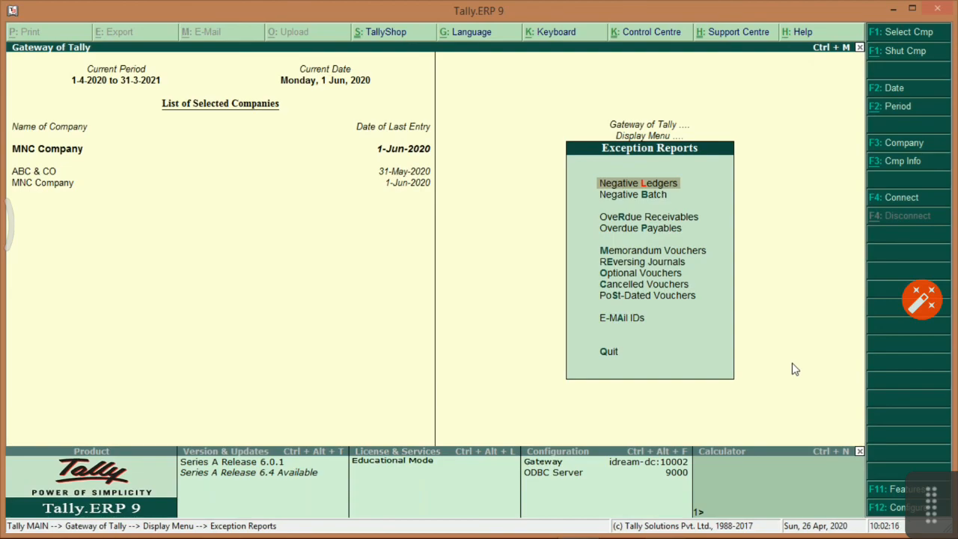
{"action": "key", "text": "Down"}
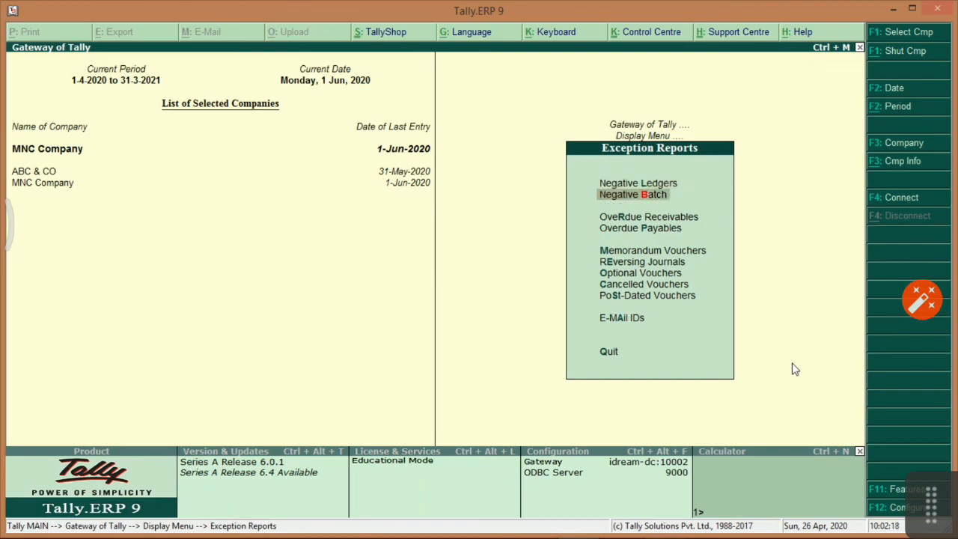
{"action": "key", "text": "Down"}
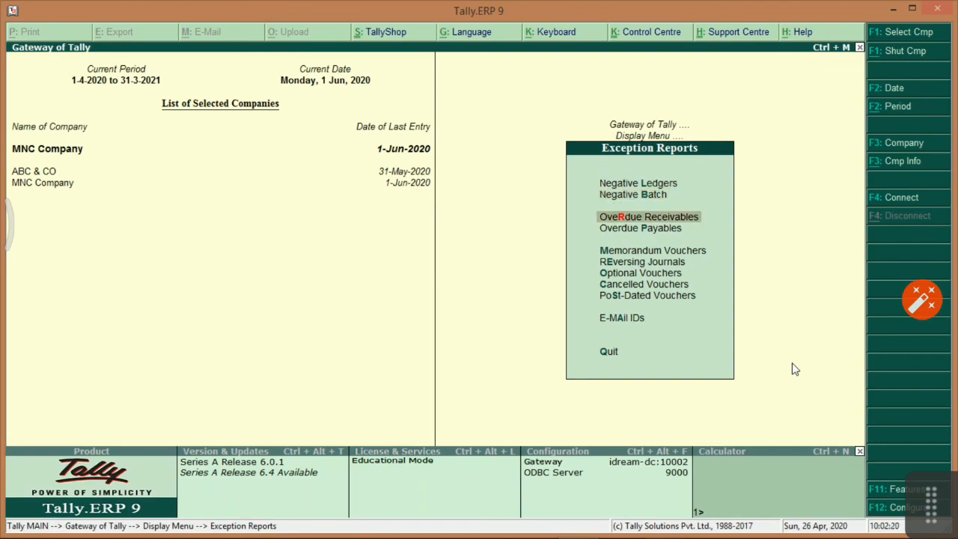
{"action": "key", "text": "Down"}
{"action": "key", "text": "Down"}
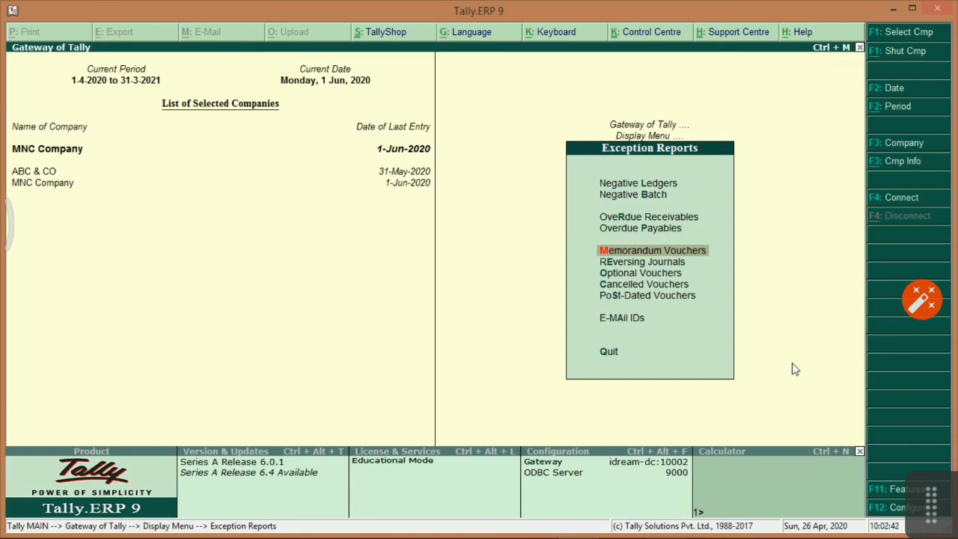
{"action": "key", "text": "Down"}
{"action": "key", "text": "Down"}
{"action": "key", "text": "Down"}
{"action": "key", "text": "Down"}
{"action": "key", "text": "Down"}
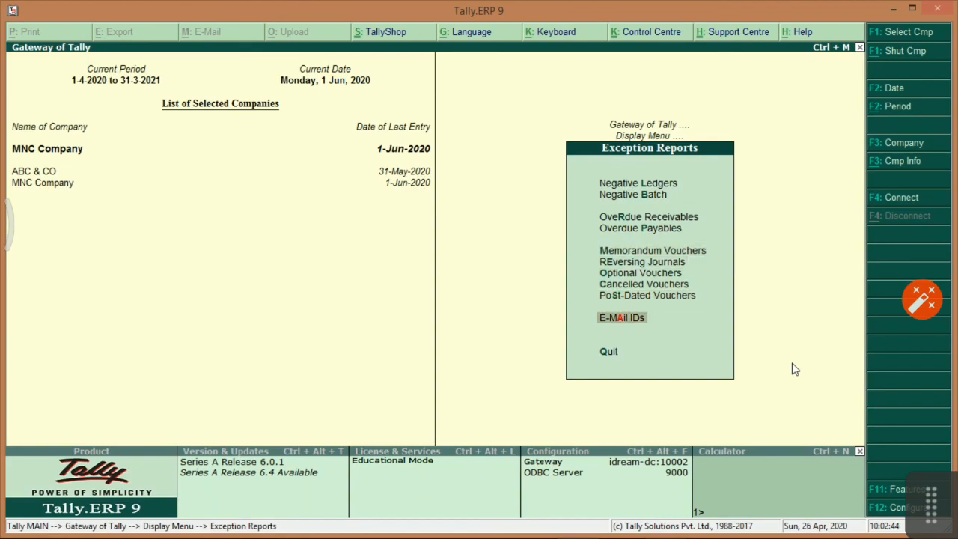
{"action": "key", "text": "Down"}
{"action": "key", "text": "Up"}
{"action": "key", "text": "Up"}
{"action": "key", "text": "Up"}
{"action": "key", "text": "Up"}
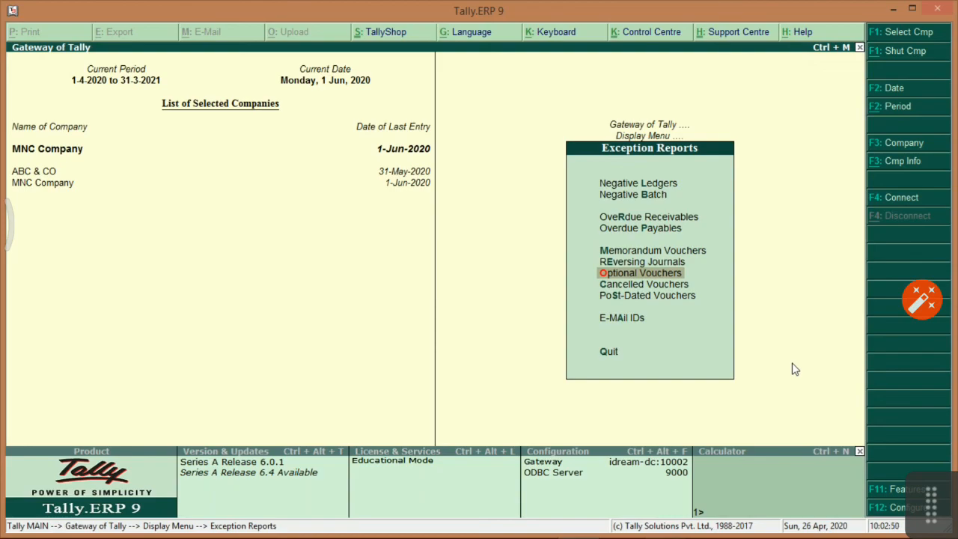
{"action": "key", "text": "alt+Tab"}
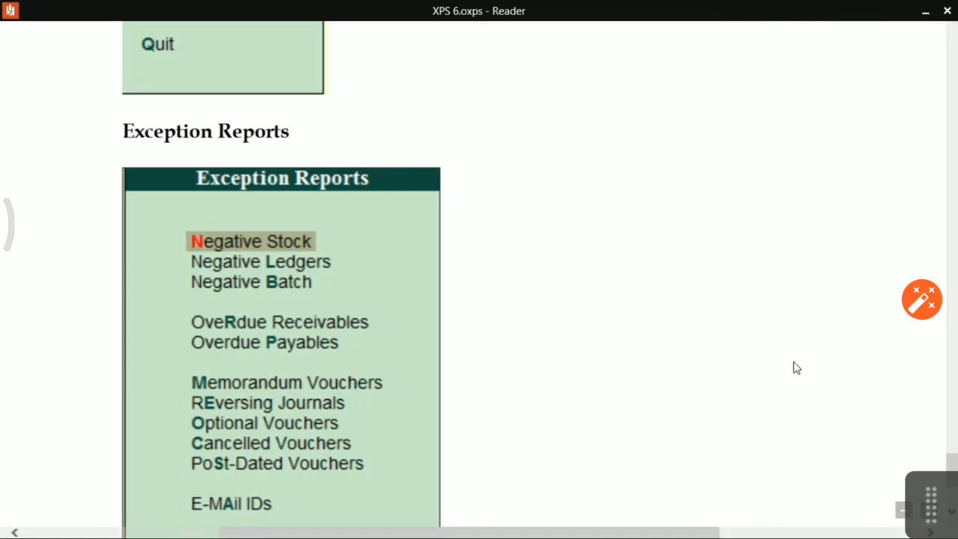
{"action": "scroll", "coordinate": [796, 369], "scroll_direction": "down", "scroll_amount": 2}
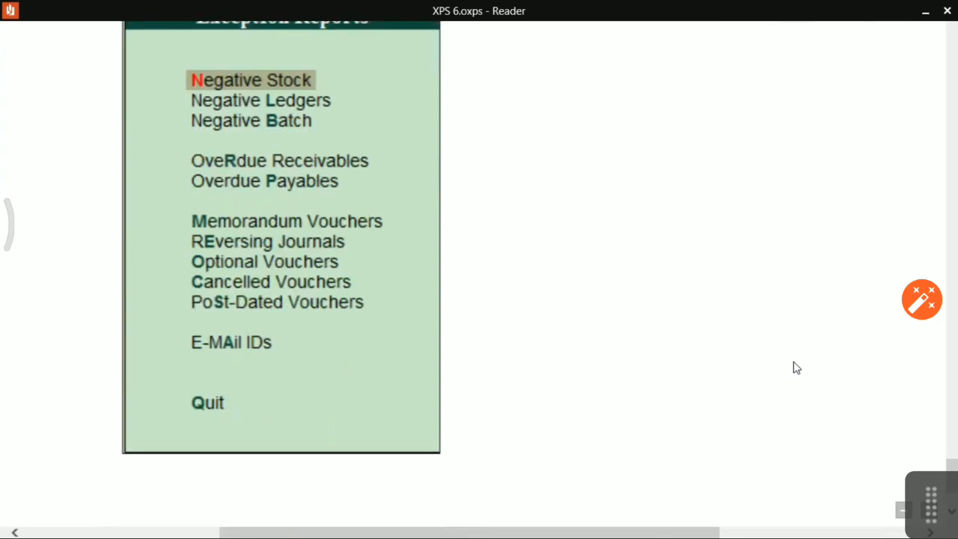